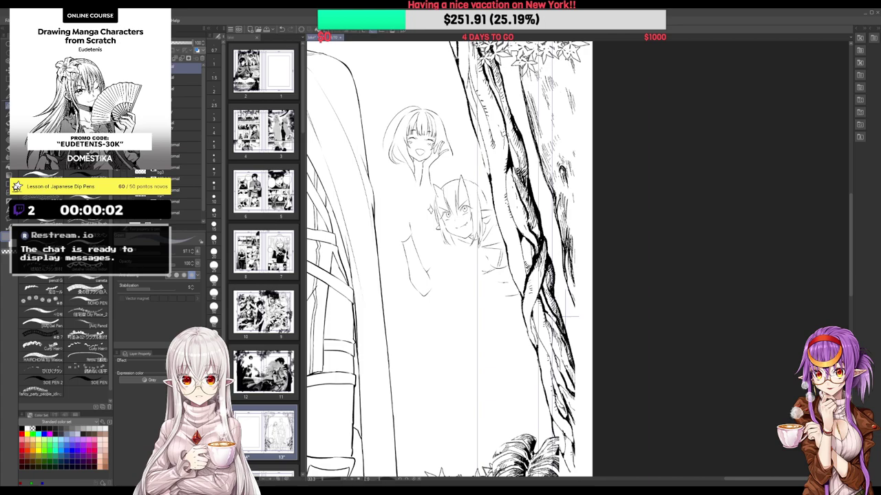
Open a second view of the page spread beside the main canvas and fit the illustrated page in it
left_click_drag(527, 71, 540, 68)
left_click_drag(513, 125, 521, 133)
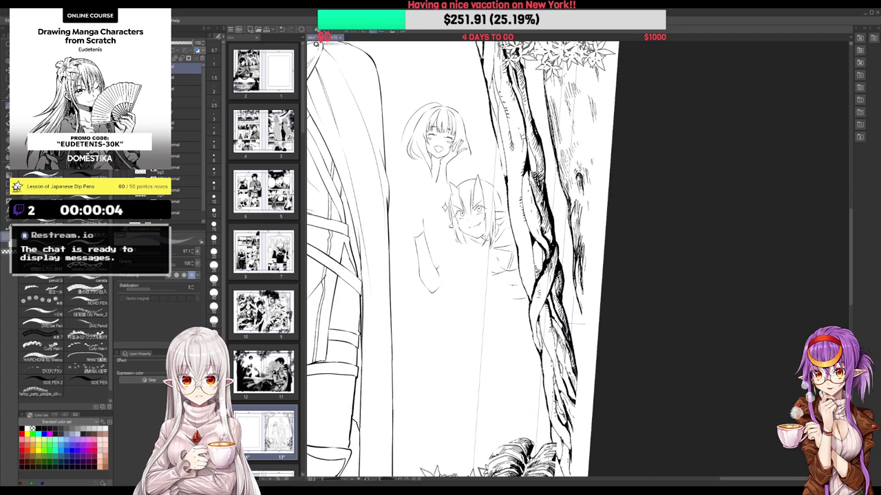
key("p")
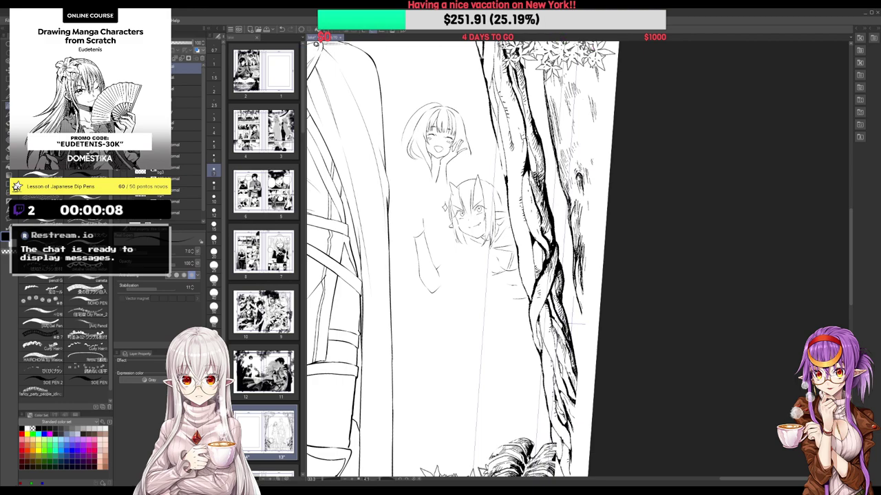
left_click(350, 39)
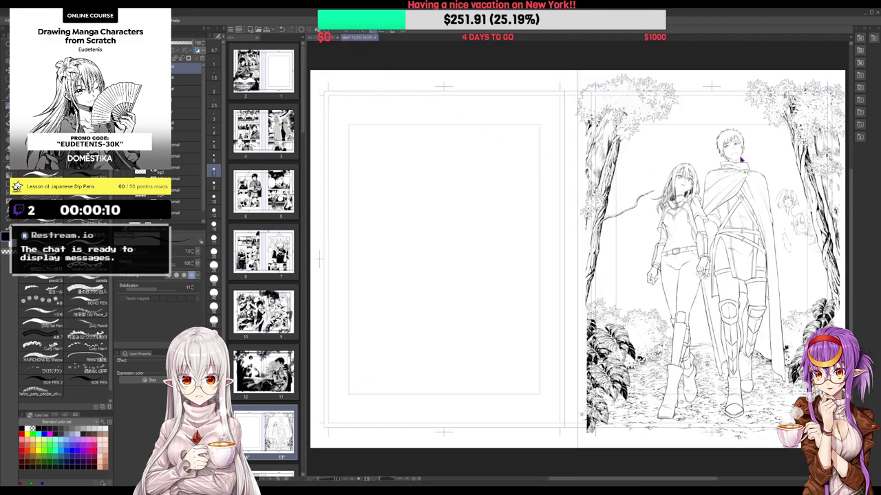
left_click_drag(870, 111, 852, 109)
left_click_drag(812, 238, 676, 240)
scroll(775, 255, "down", 2)
left_click_drag(775, 255, 778, 248)
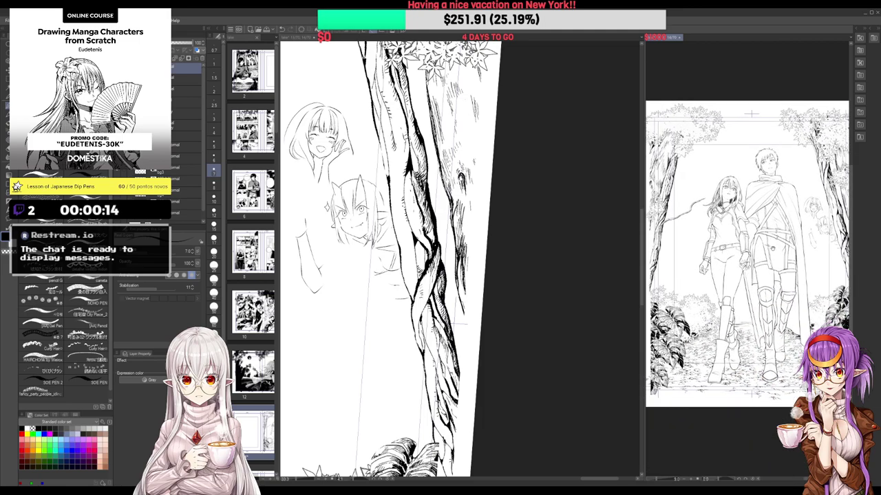
Select the character line-art layer and clean up the neck and collar lines below the horned character's chin
left_click(520, 231)
left_click_drag(359, 248, 380, 259)
scroll(379, 258, "up", 1)
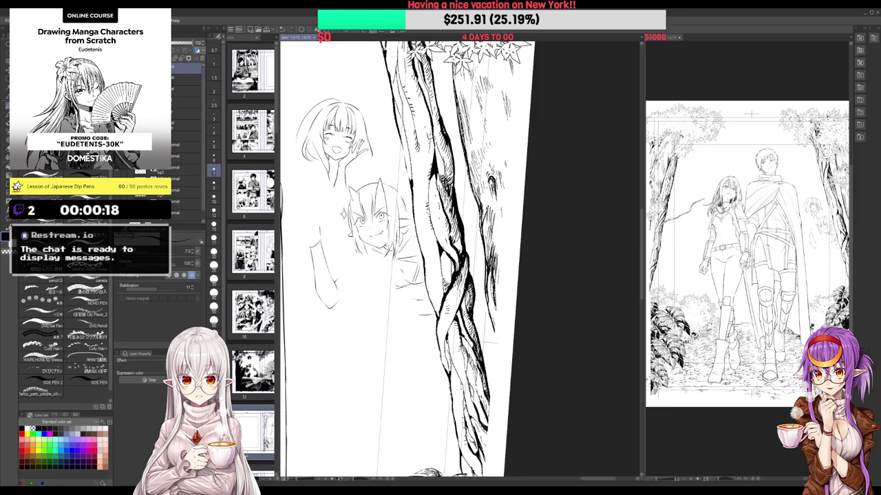
left_click(176, 92)
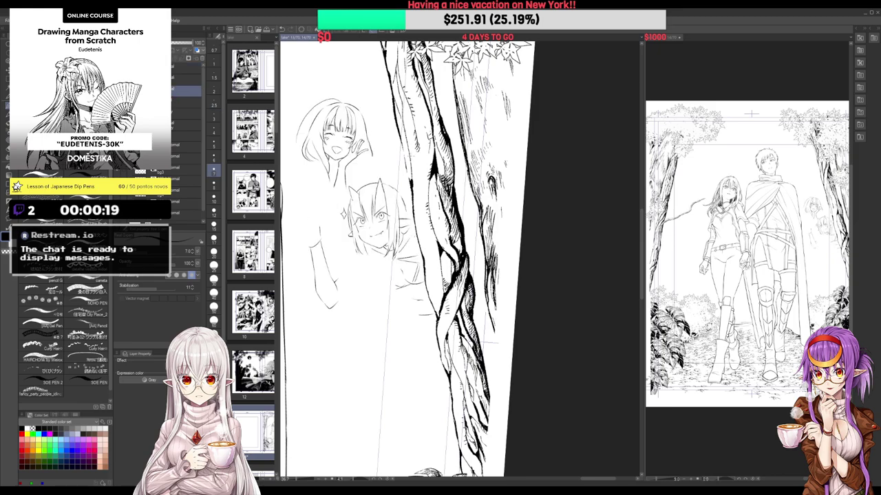
scroll(387, 233, "up", 3)
key("e")
left_click_drag(377, 252, 386, 246)
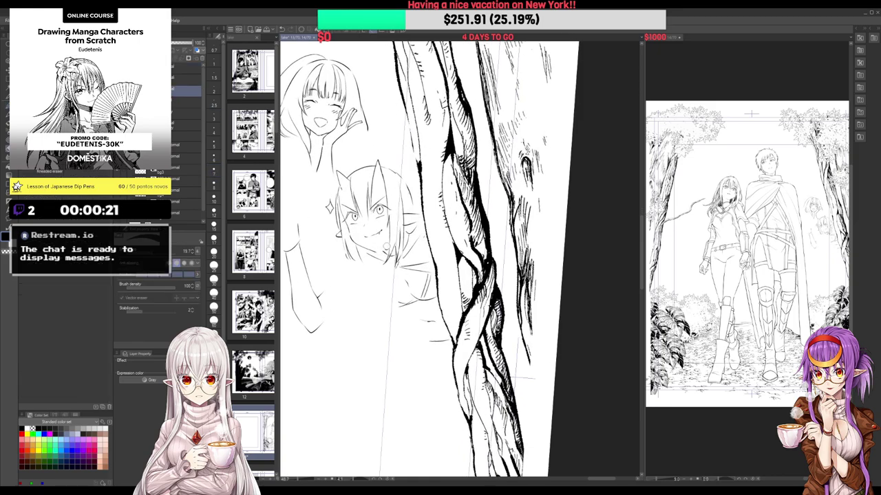
key("p")
scroll(380, 248, "up", 2)
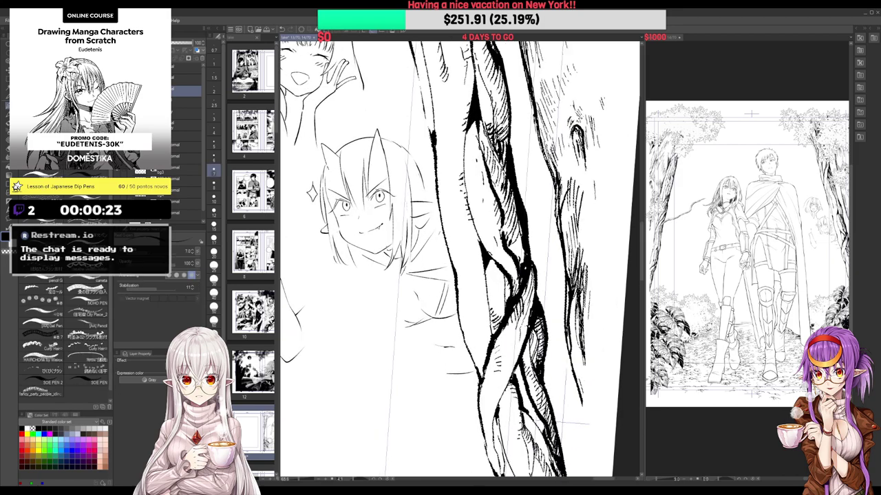
key("e")
key("p")
scroll(395, 254, "up", 2)
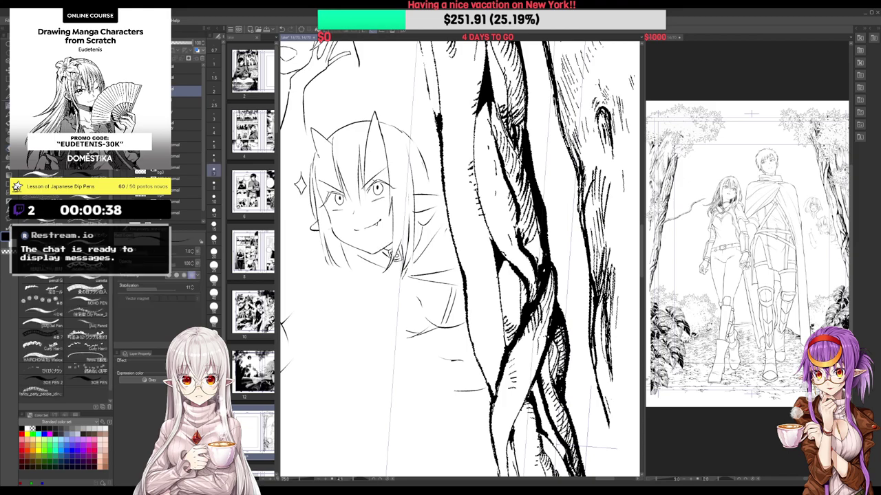
Ink the horned character's upper eyelash and the hair strand beside the other eye, erasing the overlapping lines
mouse_move(329, 194)
left_mouse_down()
mouse_move(325, 202)
mouse_move(339, 193)
left_mouse_up()
left_click_drag(386, 181, 390, 213)
scroll(391, 202, "up", 2)
key("e")
left_click_drag(370, 159, 376, 220)
key("p")
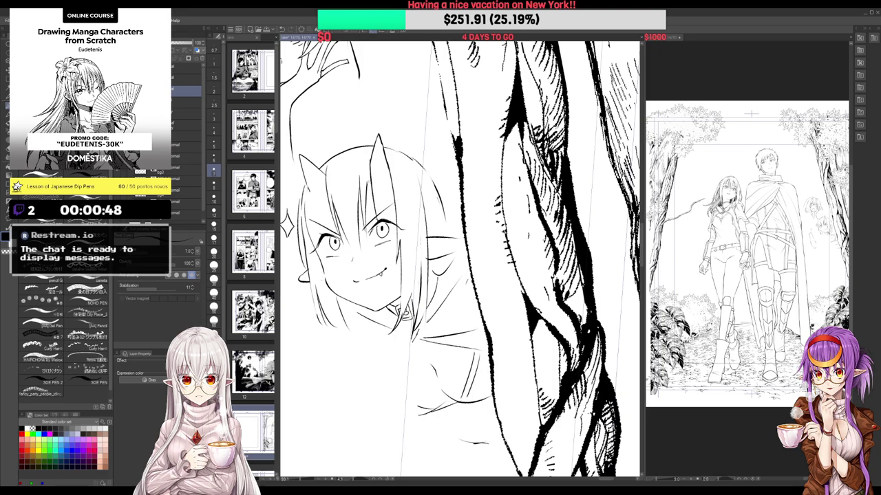
key("e")
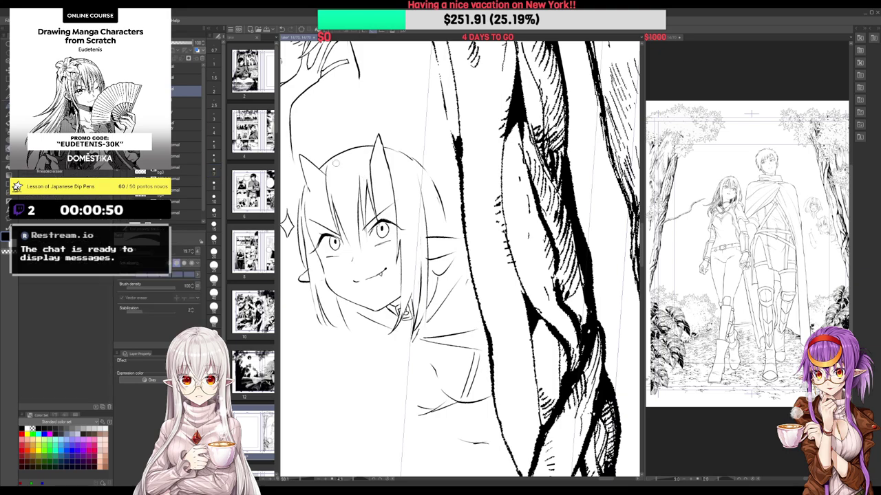
key("p")
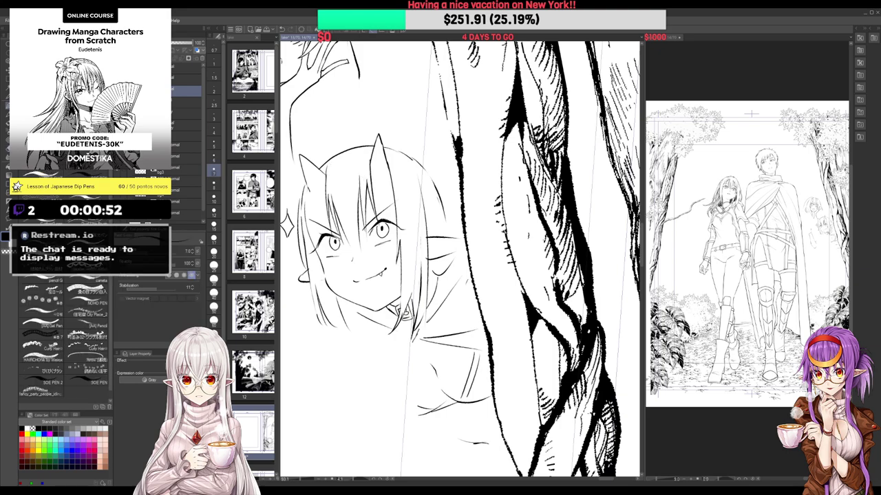
Ink pointed fringe strands between the horned character's eyes and along the forehead, trimming the excess line
mouse_move(378, 226)
left_mouse_down()
mouse_move(385, 223)
mouse_move(360, 248)
mouse_move(355, 239)
mouse_move(371, 254)
left_mouse_up()
left_click_drag(363, 229, 371, 254)
left_click_drag(361, 199, 366, 242)
left_click_drag(366, 237, 376, 236)
mouse_move(329, 184)
left_mouse_down()
mouse_move(324, 241)
mouse_move(333, 261)
left_mouse_up()
left_click_drag(323, 211, 330, 255)
key("e")
mouse_move(322, 193)
left_mouse_down()
mouse_move(325, 233)
mouse_move(324, 185)
mouse_move(318, 200)
left_mouse_up()
key("p")
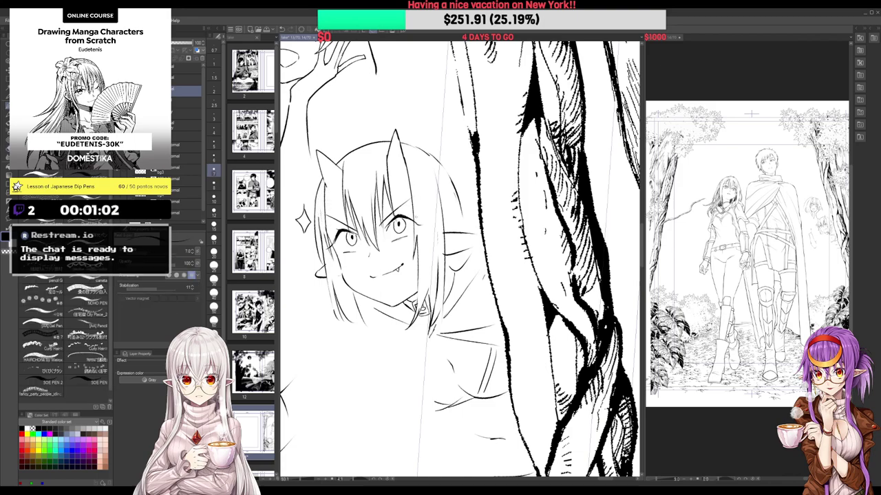
Refine the side hair locks framing the horned character's face, erasing stray lines beside the eye and along the cheek
key("e")
left_click_drag(416, 221, 421, 240)
key("p")
left_click_drag(415, 186, 490, 203)
key("e")
key("p")
key("e")
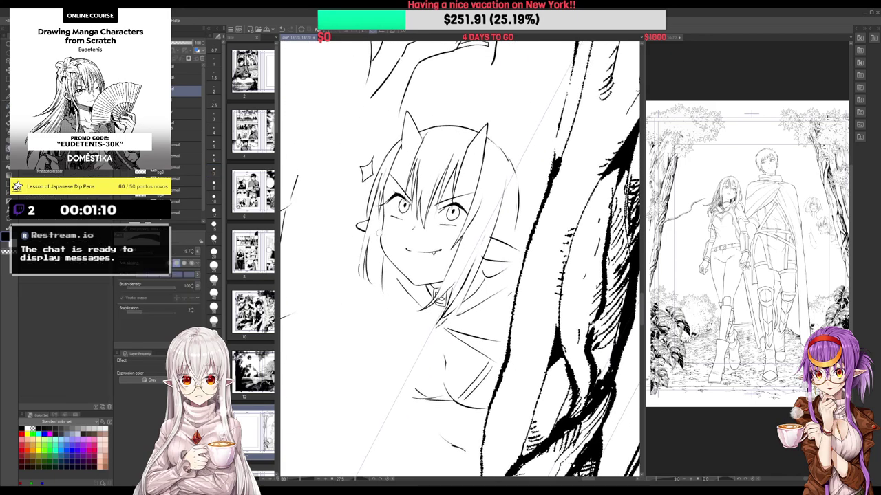
key("p")
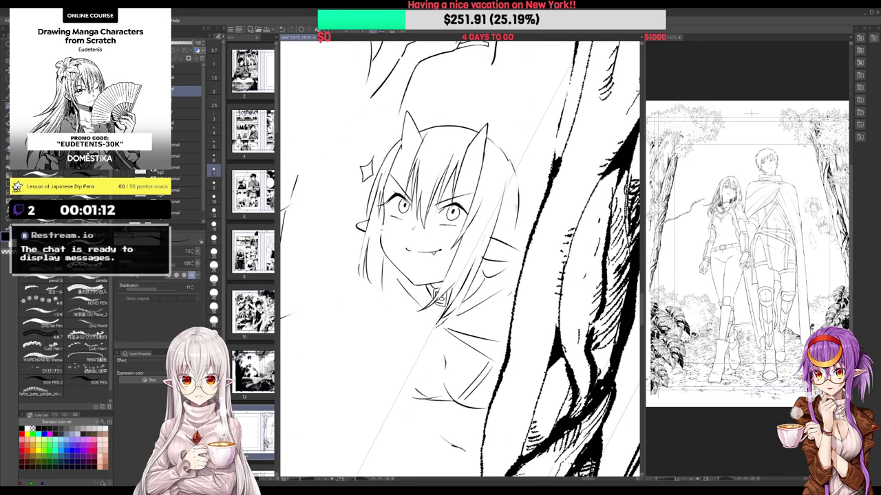
key("e")
left_click_drag(380, 235, 409, 281)
key("p")
left_click_drag(512, 209, 483, 191)
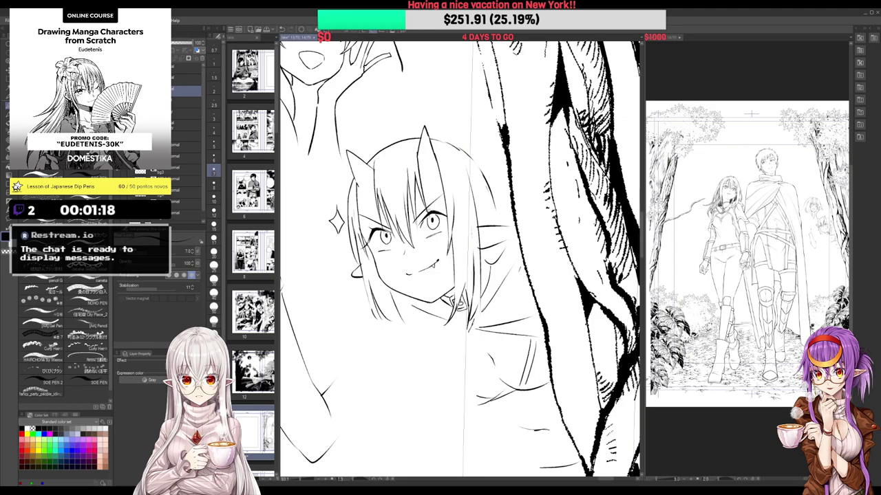
Redraw the horned character's outer hair contour from the crown down to the pointed ear, correcting it with the eraser
scroll(447, 186, "down", 3)
scroll(436, 147, "up", 3)
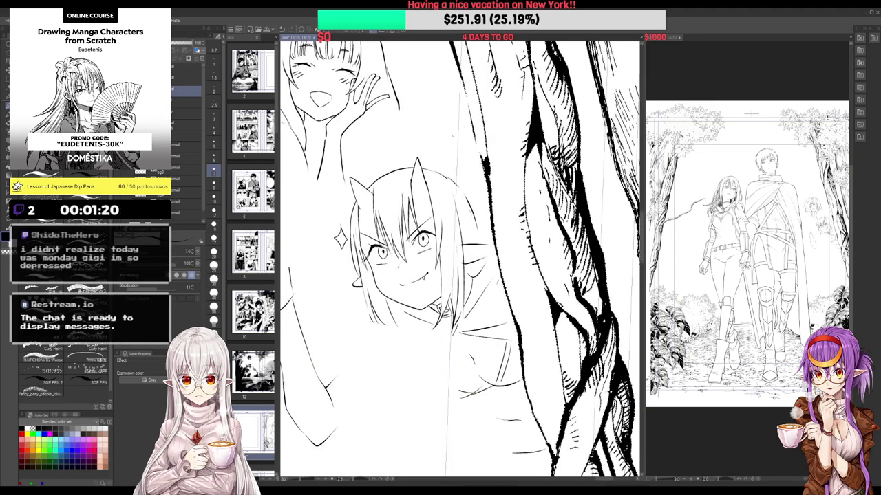
key("e")
key("p")
mouse_move(431, 171)
left_mouse_down()
mouse_move(459, 186)
mouse_move(479, 230)
left_mouse_up()
key("e")
key("p")
left_click_drag(454, 182, 480, 237)
mouse_move(480, 237)
left_mouse_down()
mouse_move(479, 230)
mouse_move(471, 241)
mouse_move(487, 241)
left_mouse_up()
key("e")
key("p")
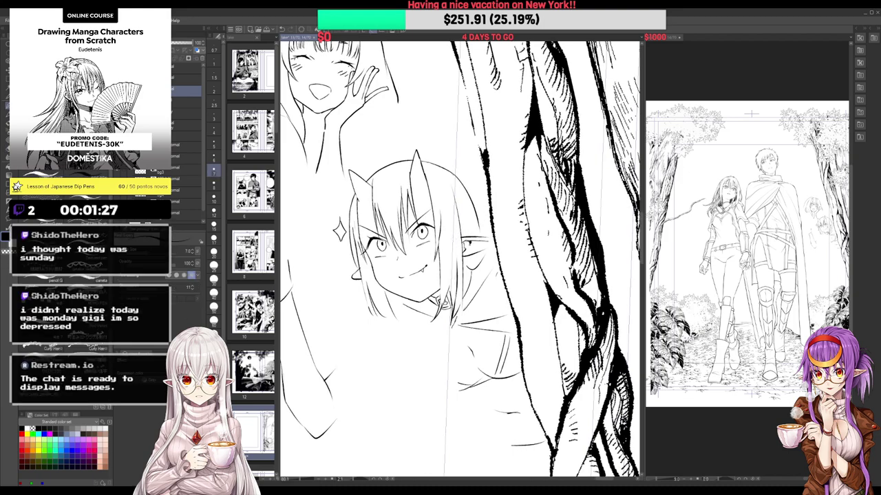
Ink the inner details of the horned character's pointed ear and touch up the tall horn
left_click_drag(466, 250, 493, 245)
left_click_drag(517, 216, 524, 207)
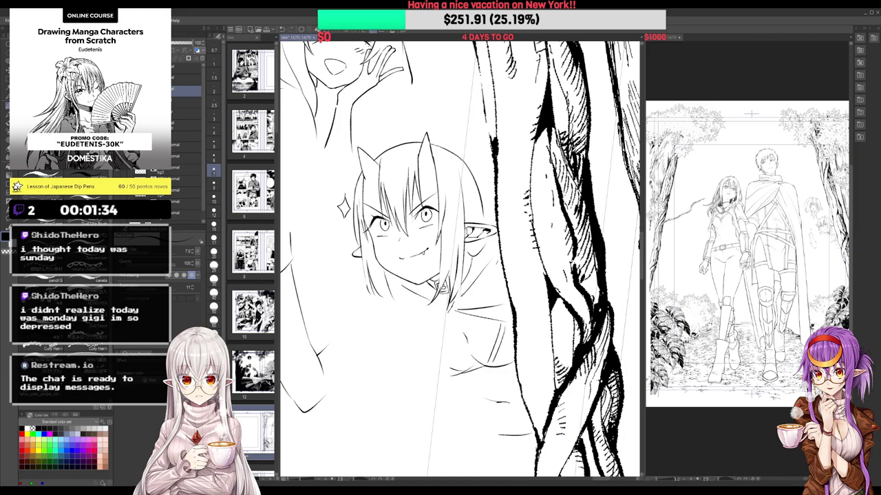
left_click_drag(426, 132, 418, 161)
scroll(373, 231, "down", 3)
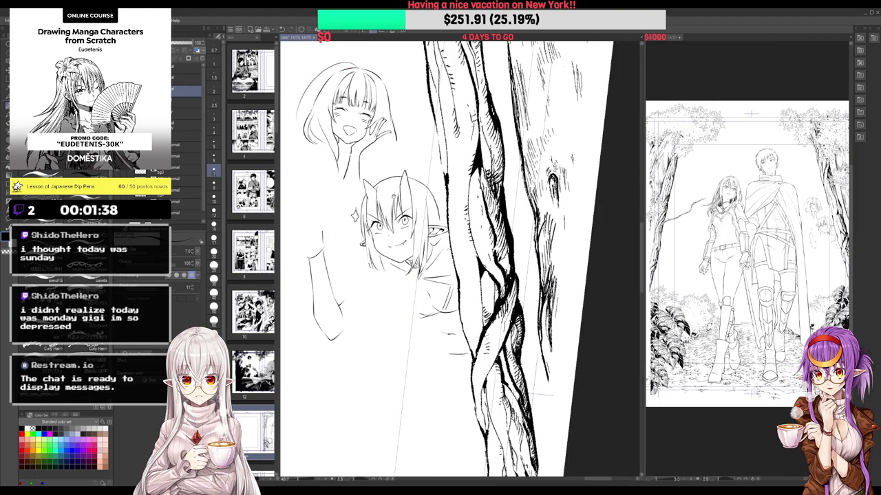
left_click_drag(516, 164, 503, 158)
left_click_drag(465, 197, 511, 197)
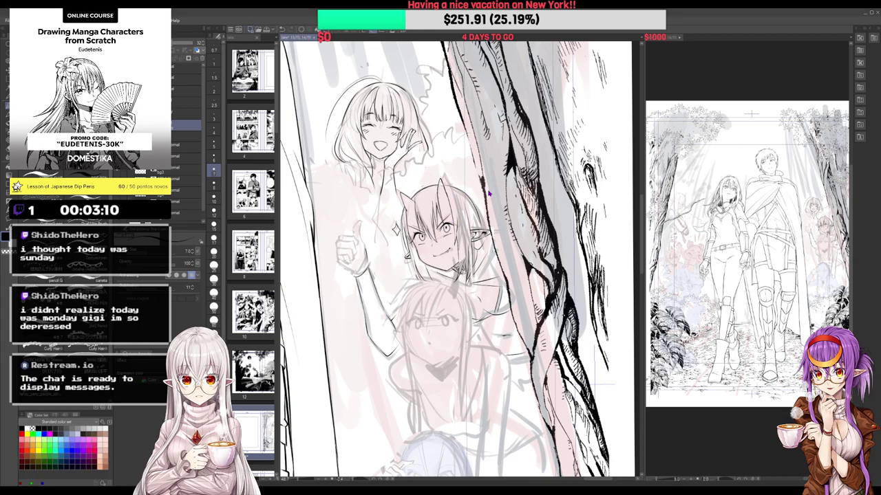
left_click(613, 150)
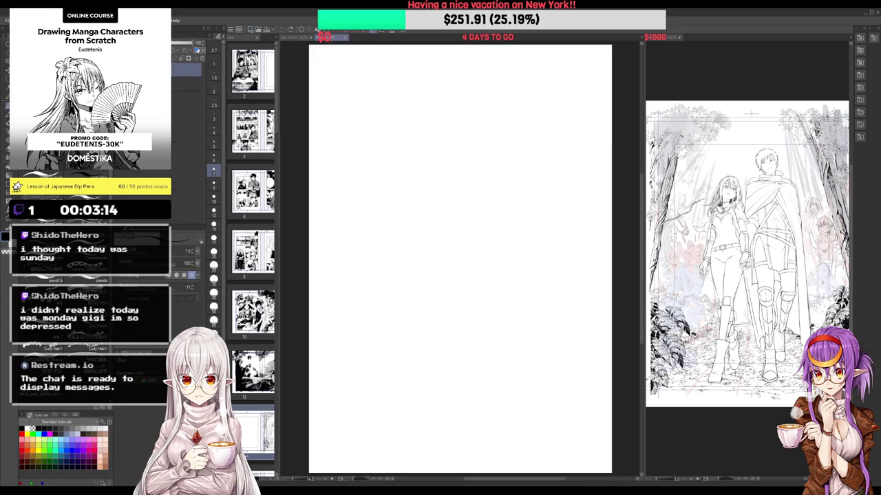
key("ctrl+Tab")
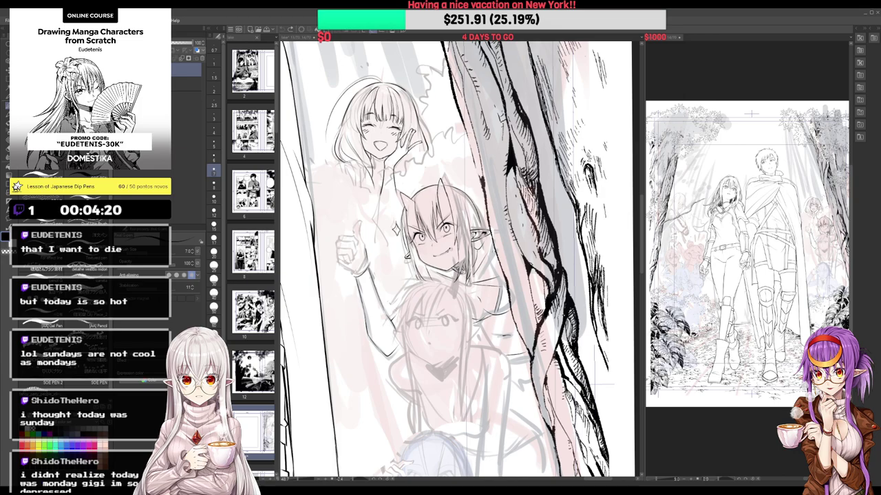
key("ctrl+t")
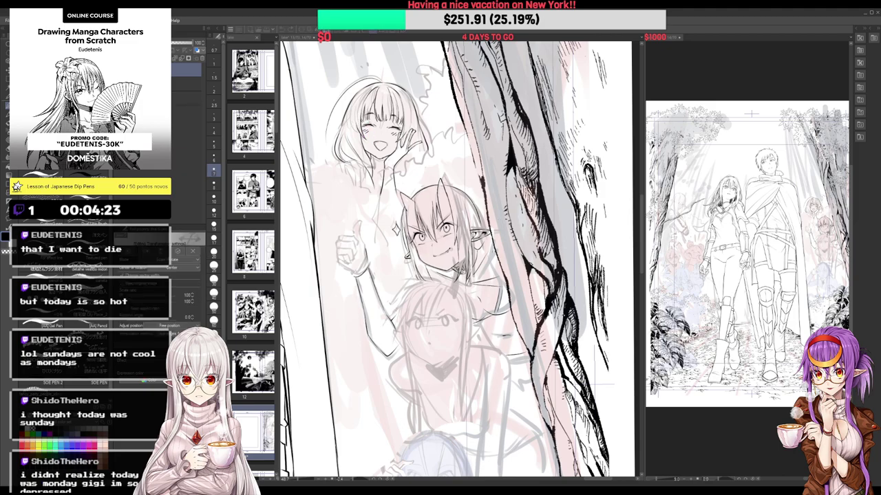
left_click_drag(338, 101, 388, 120)
key("p")
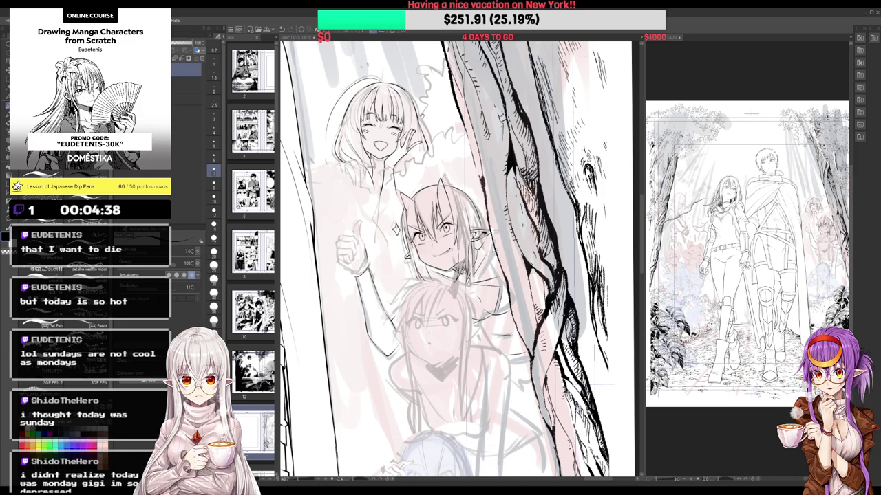
Select the line-art layer, set the pen size to 6, and ink the face contour of the character sketched below the horned one
left_click_drag(421, 118, 441, 115)
left_click_drag(473, 205, 456, 122)
left_click_drag(380, 220, 395, 230)
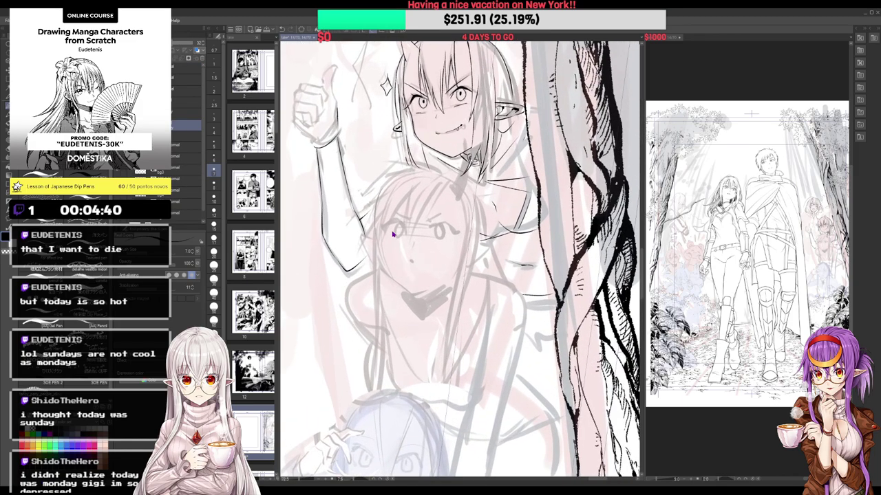
left_click(177, 93)
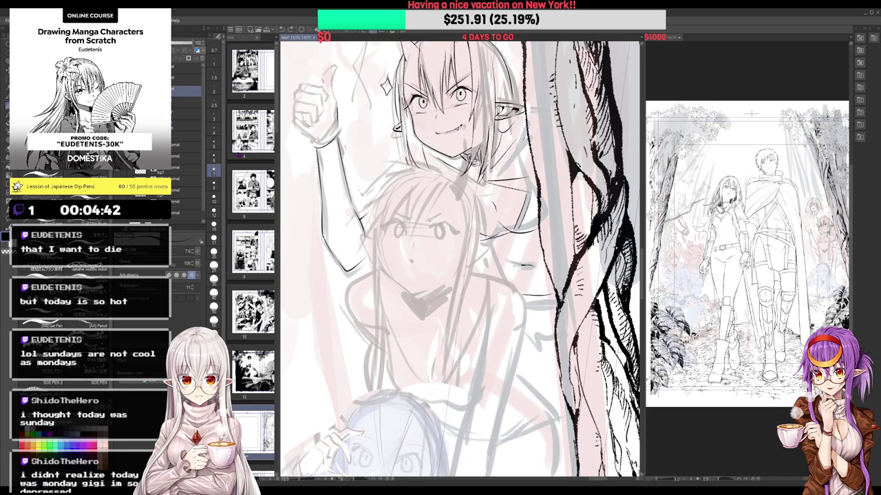
left_click(213, 157)
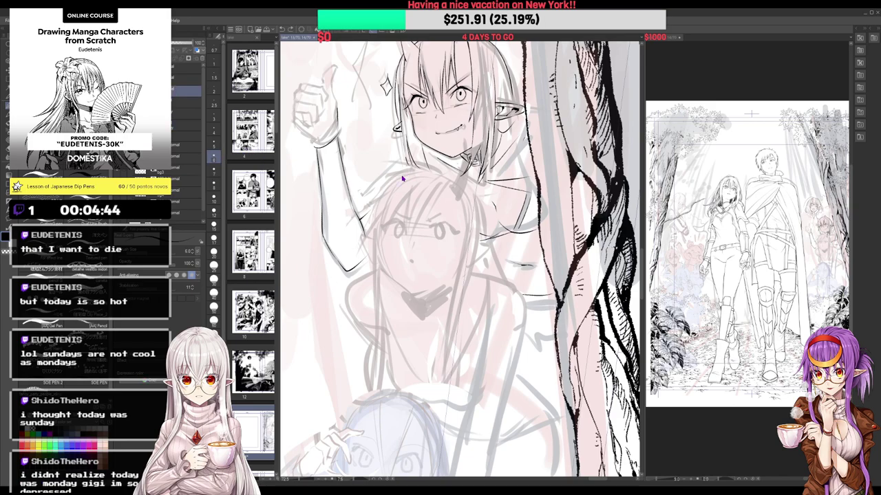
mouse_move(403, 179)
left_mouse_down()
mouse_move(375, 208)
mouse_move(385, 273)
left_mouse_up()
key("ctrl+z")
mouse_move(375, 229)
left_mouse_down()
mouse_move(385, 272)
mouse_move(412, 295)
mouse_move(432, 263)
left_mouse_up()
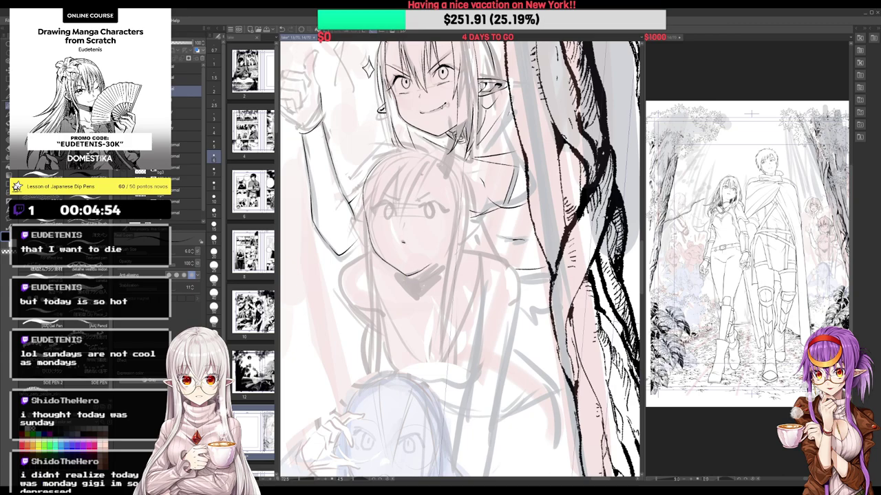
Ink the upper eyelids and irises of the lower character over the sketch, undoing the unwanted iris strokes
mouse_move(393, 209)
left_mouse_down()
mouse_move(370, 203)
mouse_move(370, 213)
mouse_move(440, 203)
left_mouse_up()
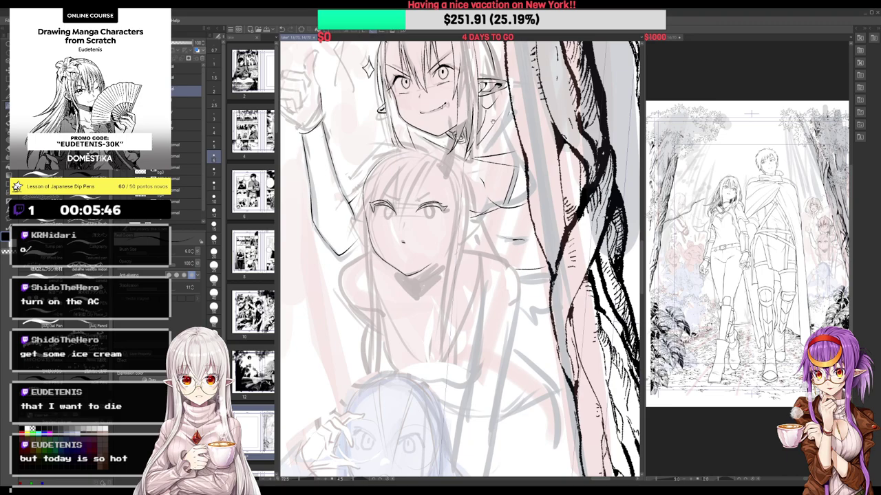
scroll(387, 209, "up", 4)
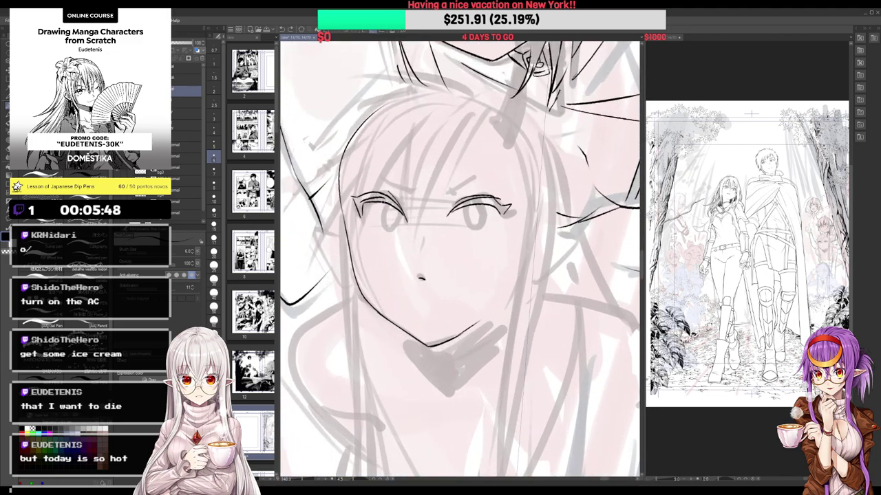
left_click_drag(384, 201, 378, 217)
left_click_drag(384, 228, 379, 199)
key("ctrl+z")
key("ctrl+z")
scroll(393, 214, "down", 2)
scroll(383, 204, "up", 2)
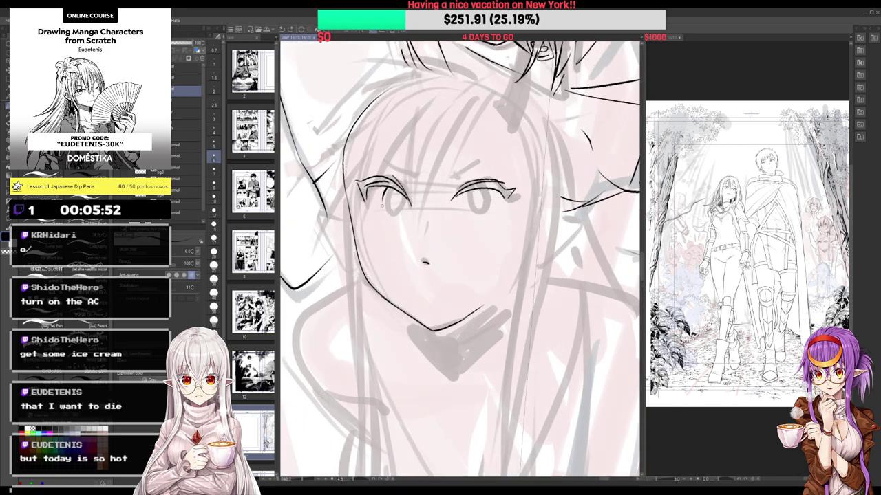
scroll(383, 204, "down", 3)
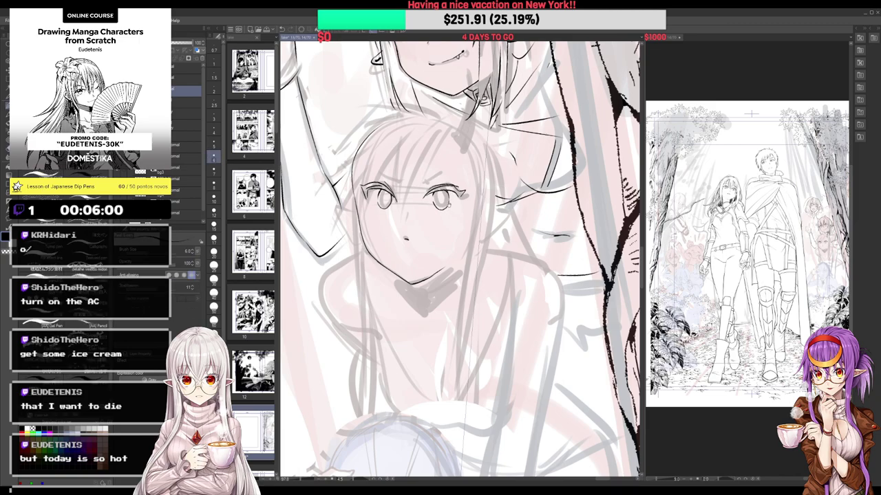
Erase the excess face contour above the cheek at the lower character's temple
mouse_move(384, 149)
left_mouse_down()
mouse_move(383, 190)
mouse_move(351, 225)
left_mouse_up()
key("e")
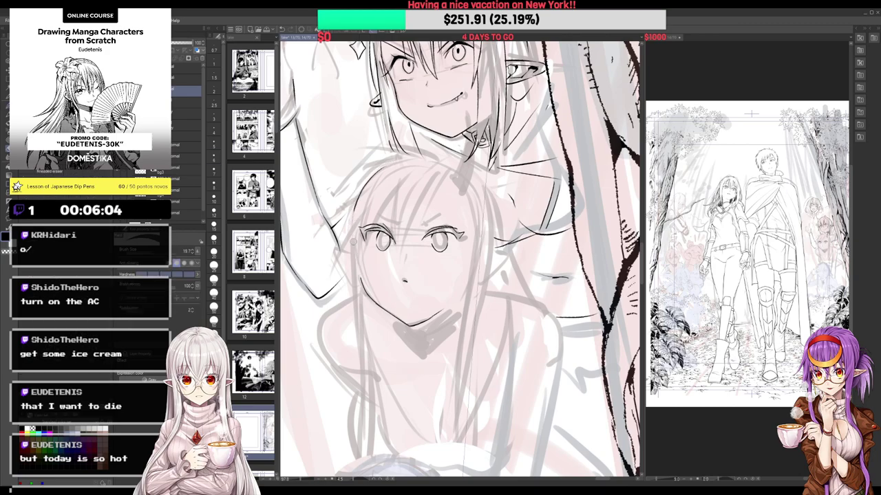
left_click_drag(361, 249, 359, 240)
key("p")
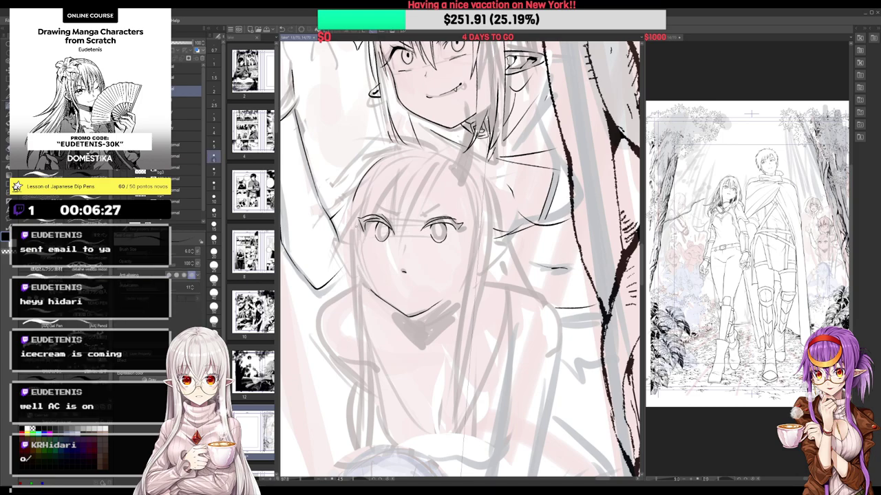
Rework the lower character's cheek and jaw contour down to the chin, erasing excess ink between the strokes
mouse_move(359, 218)
left_mouse_down()
mouse_move(362, 271)
mouse_move(386, 299)
left_mouse_up()
key("e")
key("p")
left_click_drag(355, 270, 365, 283)
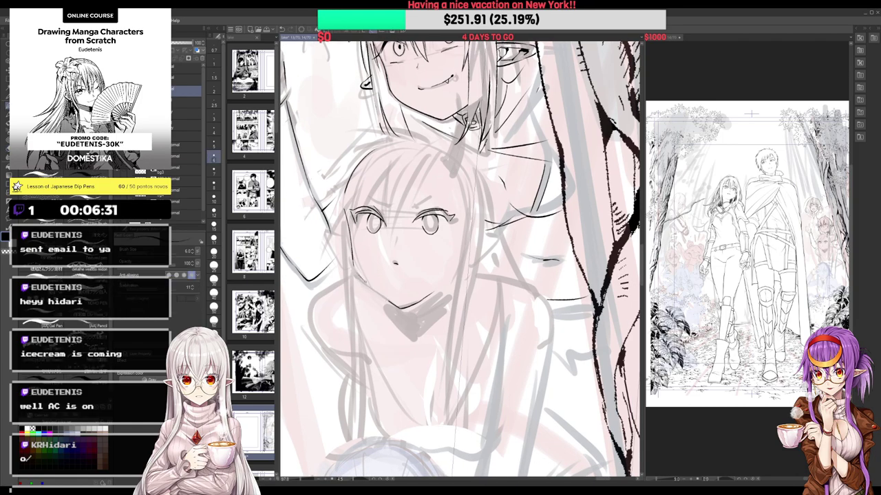
key("e")
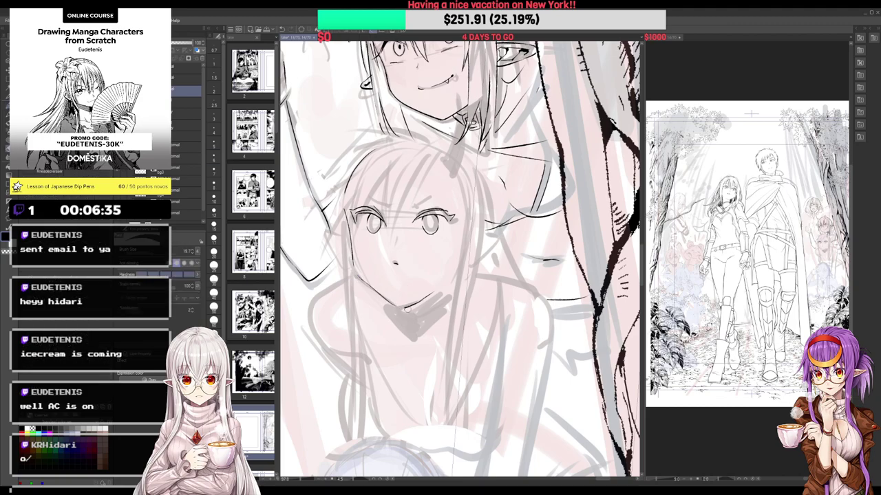
key("p")
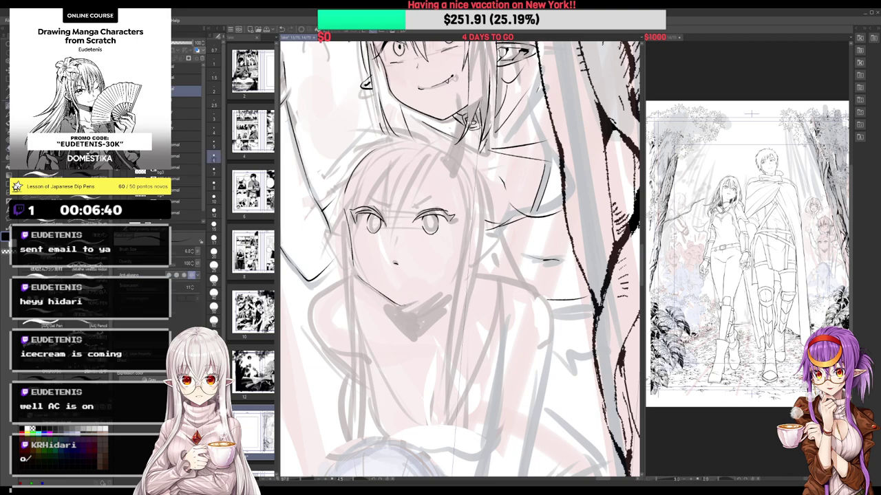
left_click_drag(407, 305, 437, 285)
Select each of the lower character's eyes in turn and adjust its position and angle with a free transform
key("m")
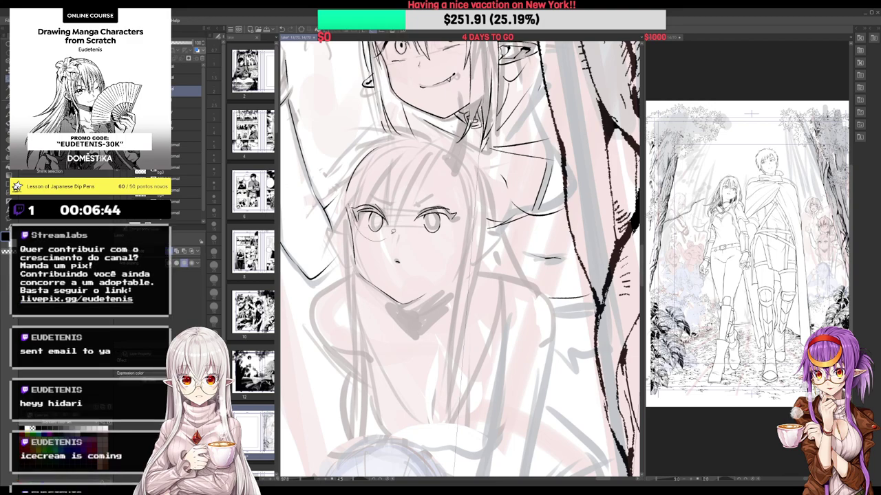
mouse_move(393, 232)
left_mouse_down()
mouse_move(382, 175)
mouse_move(463, 182)
mouse_move(395, 189)
left_mouse_up()
key("ctrl+t")
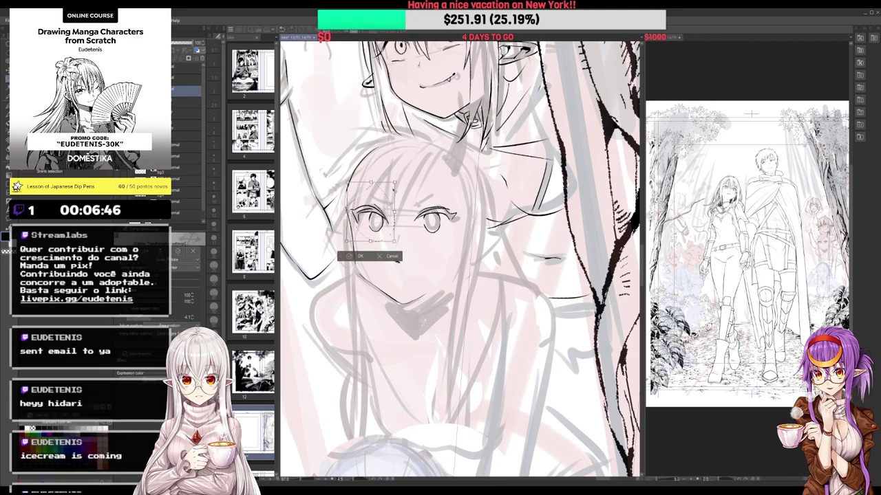
key("Return")
mouse_move(452, 194)
left_mouse_down()
mouse_move(471, 208)
mouse_move(508, 207)
left_mouse_up()
key("ctrl+t")
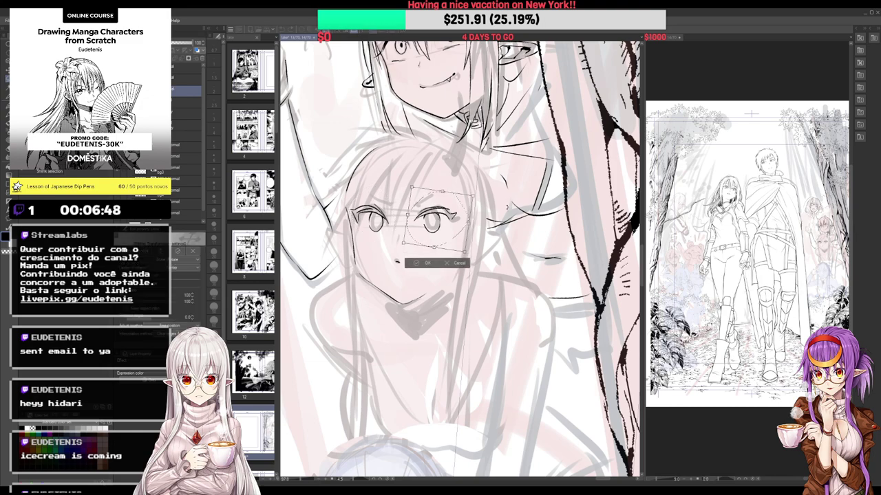
left_click_drag(453, 210, 462, 213)
key("Return")
key("ctrl+d")
Ink the tapering horn rising from the lower character's forehead, undoing one side stroke and erasing the excess line
key("p")
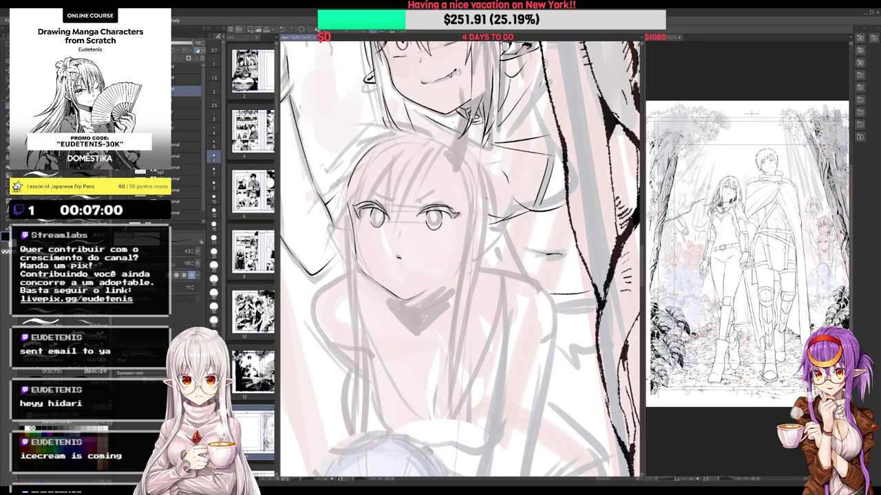
scroll(383, 210, "up", 1)
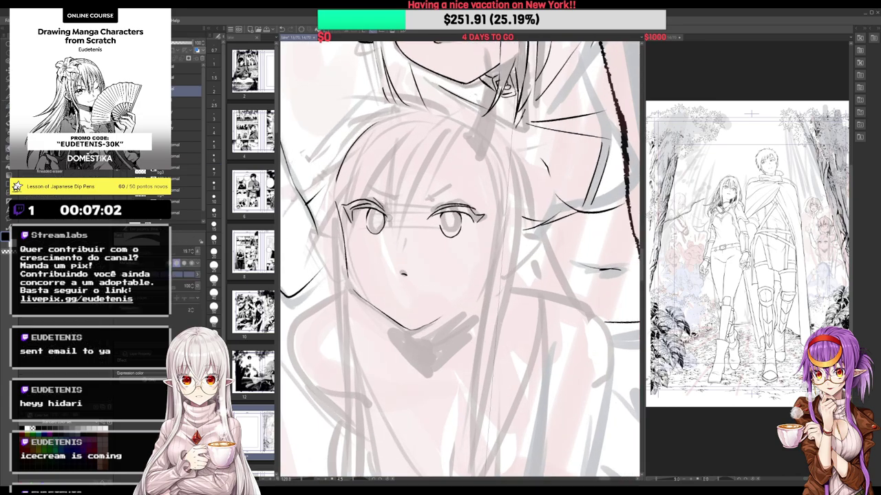
scroll(413, 220, "down", 2)
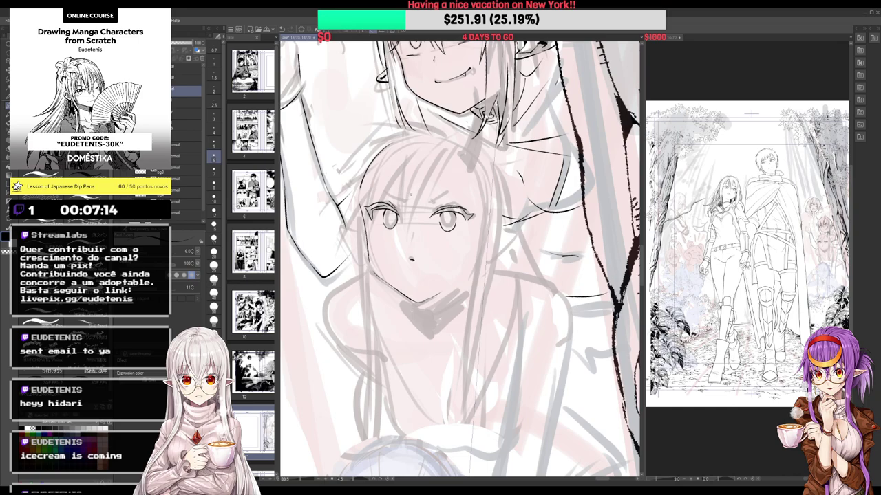
left_click_drag(410, 193, 405, 204)
left_click_drag(454, 143, 443, 175)
left_click_drag(453, 143, 443, 177)
scroll(461, 259, "up", 2)
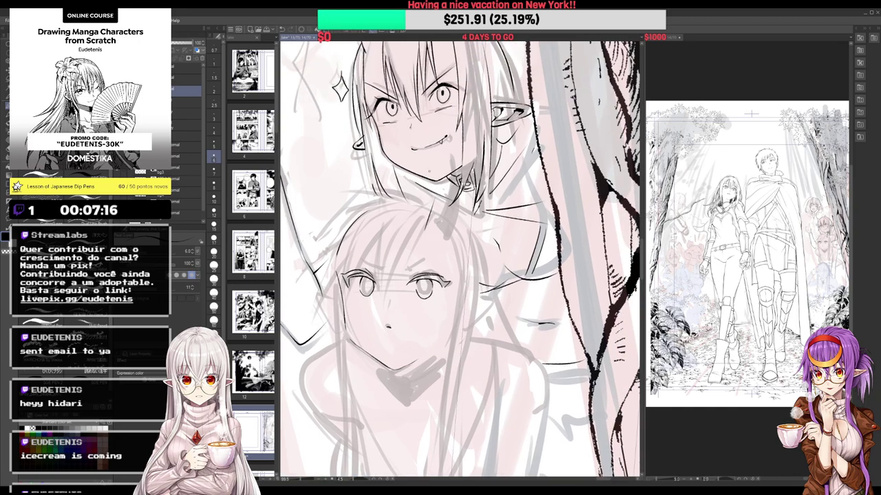
mouse_move(446, 146)
left_mouse_down()
mouse_move(424, 222)
mouse_move(440, 210)
mouse_move(439, 229)
left_mouse_up()
key("ctrl+z")
left_click_drag(448, 144, 446, 228)
key("e")
mouse_move(440, 166)
left_mouse_down()
mouse_move(429, 196)
mouse_move(440, 173)
mouse_move(446, 230)
mouse_move(432, 232)
mouse_move(446, 215)
mouse_move(445, 189)
left_mouse_up()
key("p")
scroll(445, 177, "down", 5)
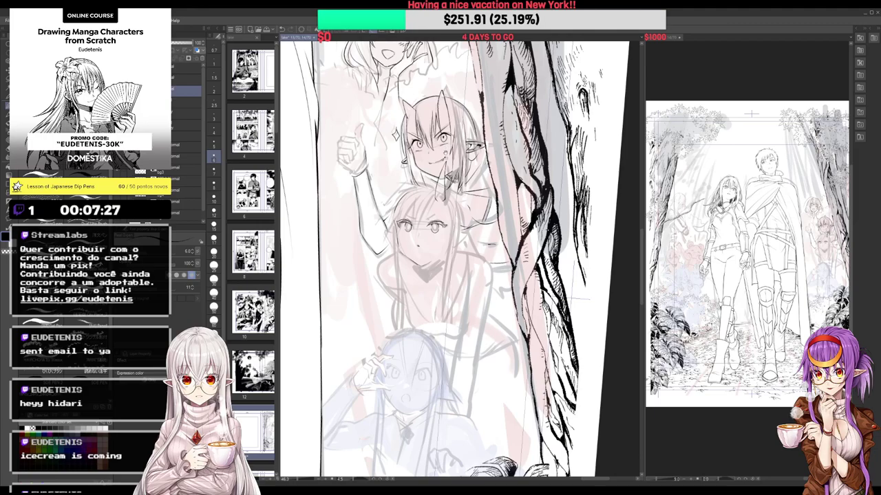
Ink the lower character's two slanted, frowning eyebrows above the upper eyelids
scroll(423, 211, "up", 1)
scroll(426, 220, "up", 2)
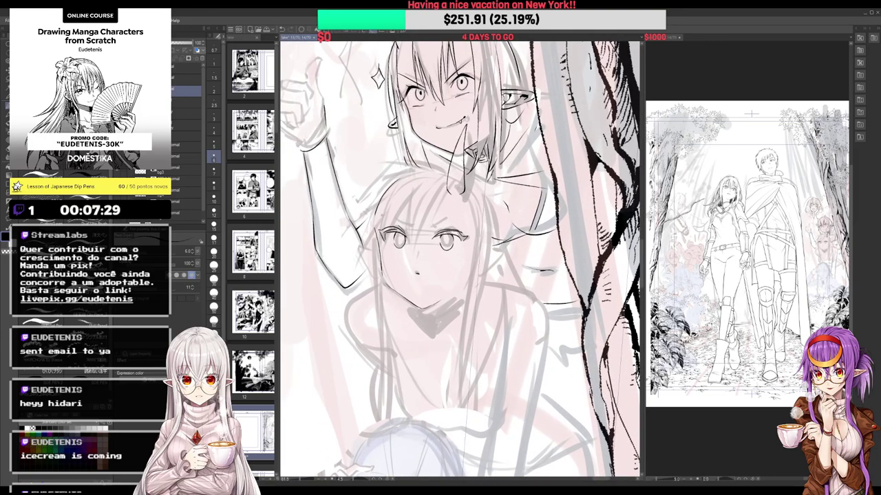
mouse_move(379, 214)
left_mouse_down()
mouse_move(407, 227)
mouse_move(422, 209)
left_mouse_up()
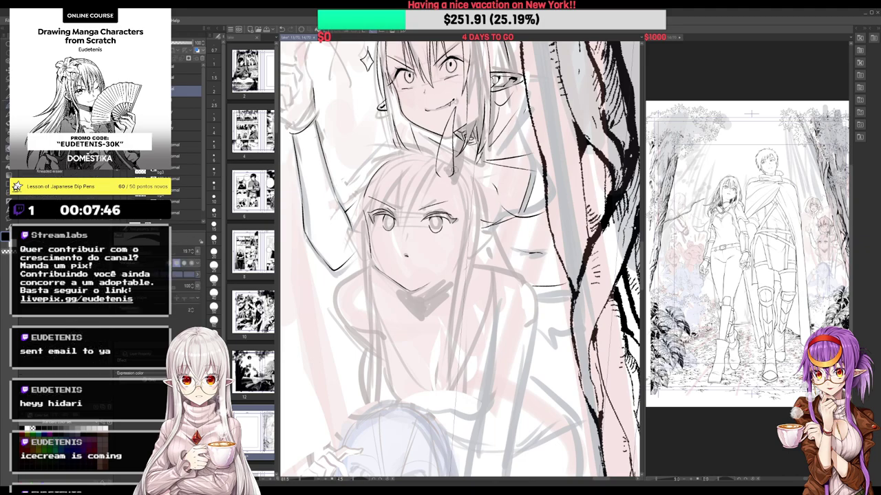
scroll(452, 166, "up", 3)
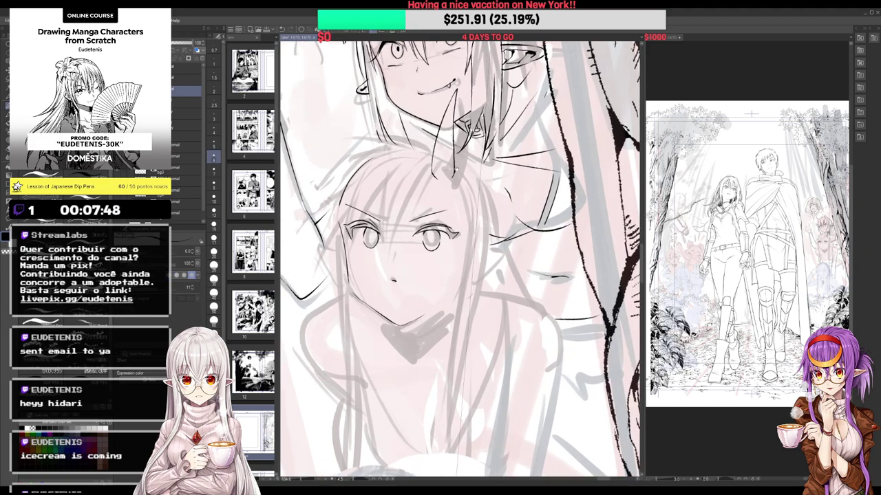
Ink the fringe strands falling from the base of the lower character's horn over the forehead and between the eyes
left_click_drag(455, 166, 446, 202)
key("e")
scroll(460, 260, "down", 1)
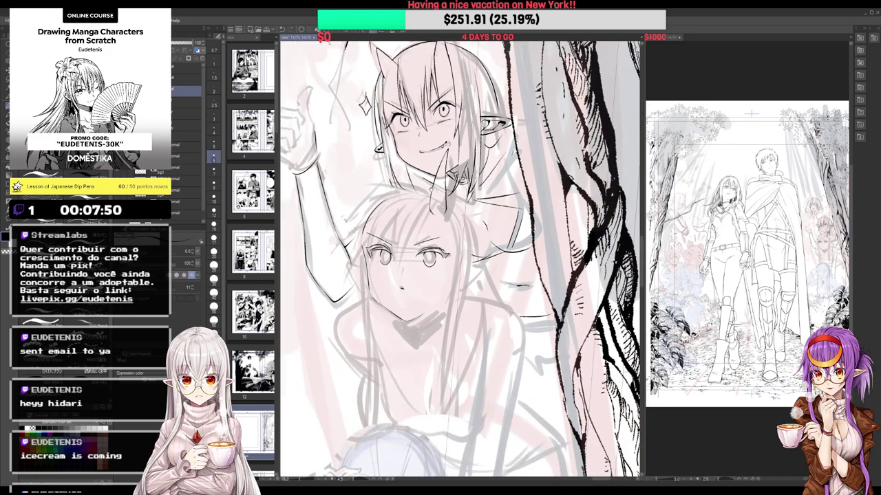
scroll(460, 259, "up", 2)
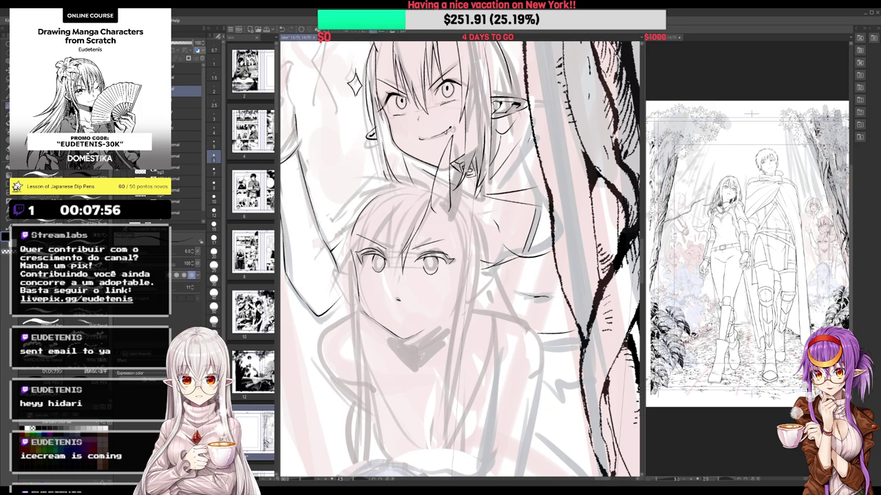
left_click_drag(406, 225, 401, 249)
key("minus")
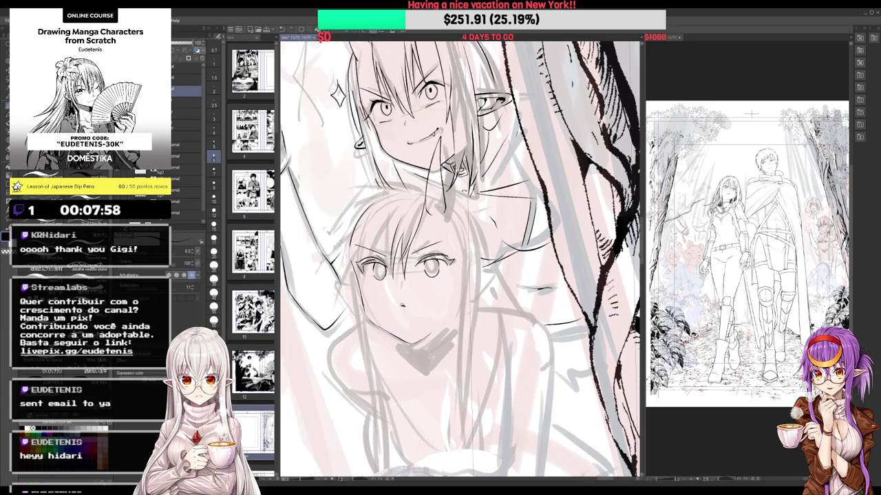
key("minus")
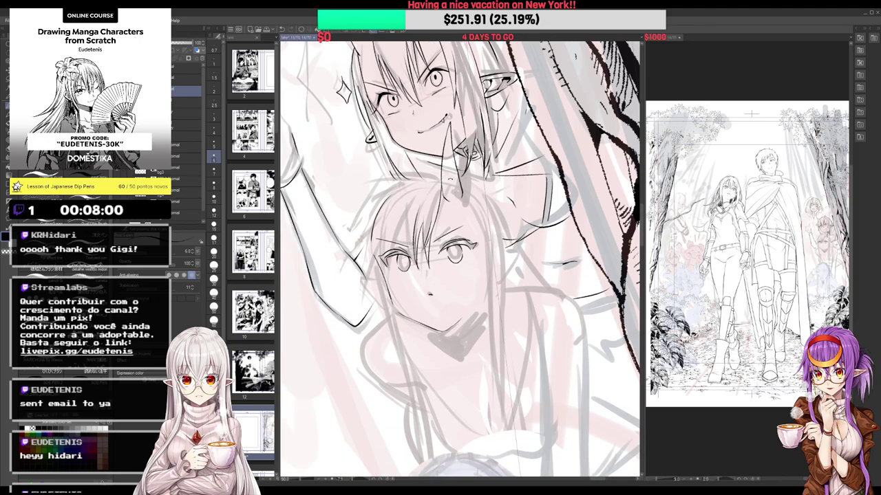
key("asciicircum")
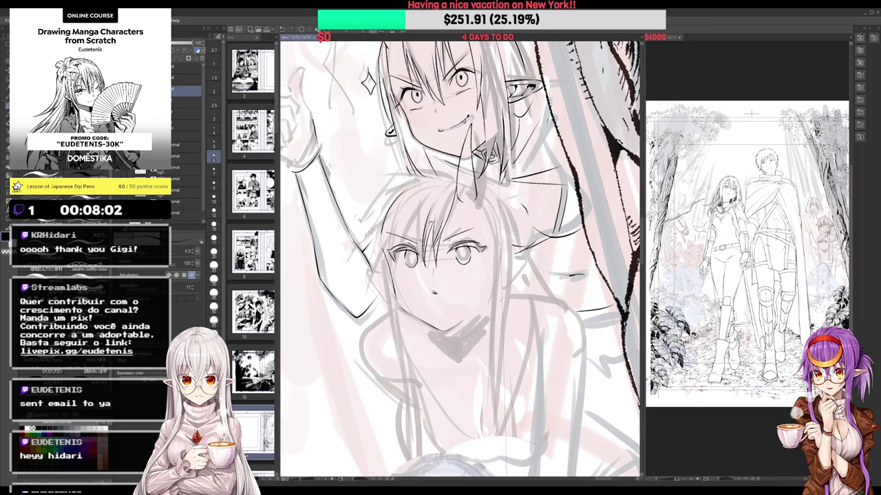
key("minus")
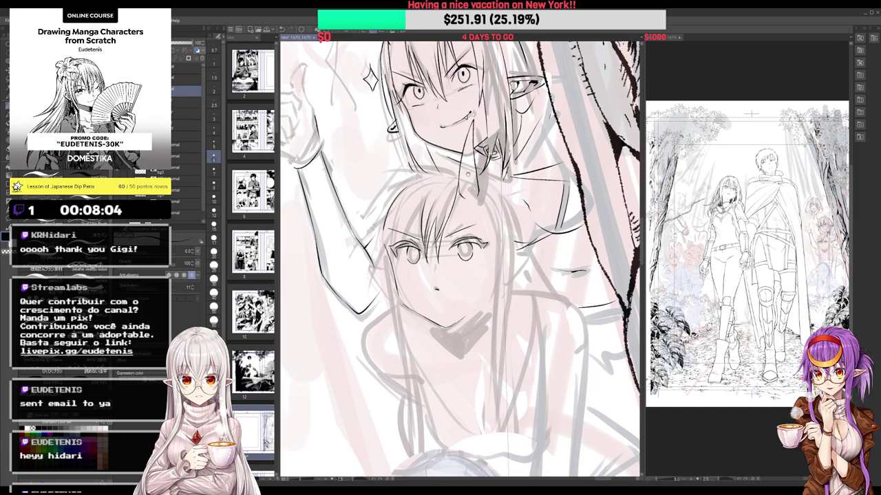
key("minus")
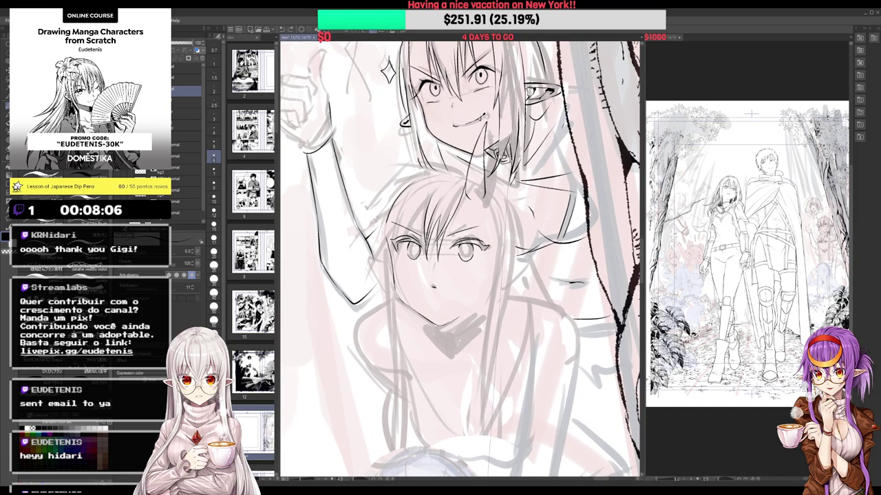
Ink the spiky hair outline over the lower character's crown and down toward the temple, undoing the unwanted strokes
left_click_drag(454, 170, 377, 193)
key("ctrl+z")
left_click_drag(458, 168, 358, 191)
key("ctrl+z")
mouse_move(462, 167)
left_mouse_down()
mouse_move(385, 169)
mouse_move(375, 195)
left_mouse_up()
left_click_drag(402, 174, 364, 229)
left_click_drag(365, 225, 401, 188)
left_click_drag(368, 227, 364, 251)
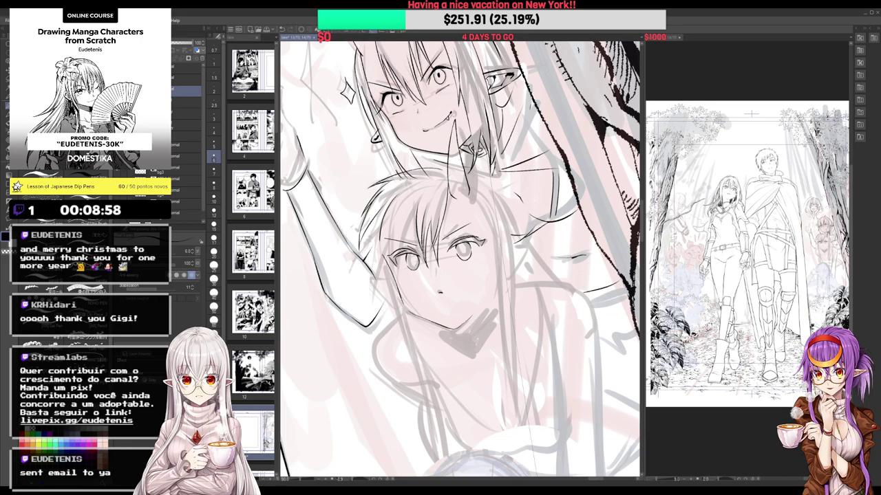
Thicken the lower character's fringe strands with black accents and touch up the lines at the horn's base
left_click_drag(424, 143, 438, 84)
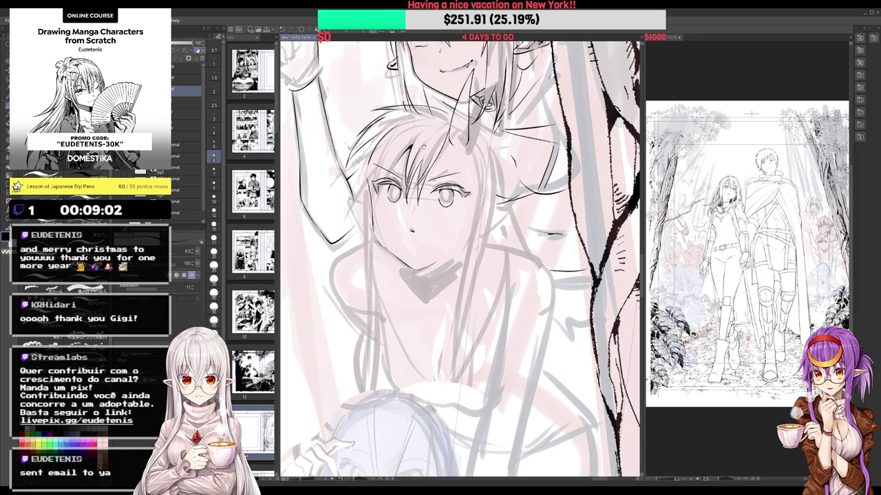
scroll(415, 148, "up", 1)
mouse_move(417, 168)
left_mouse_down()
mouse_move(415, 148)
mouse_move(406, 165)
left_mouse_up()
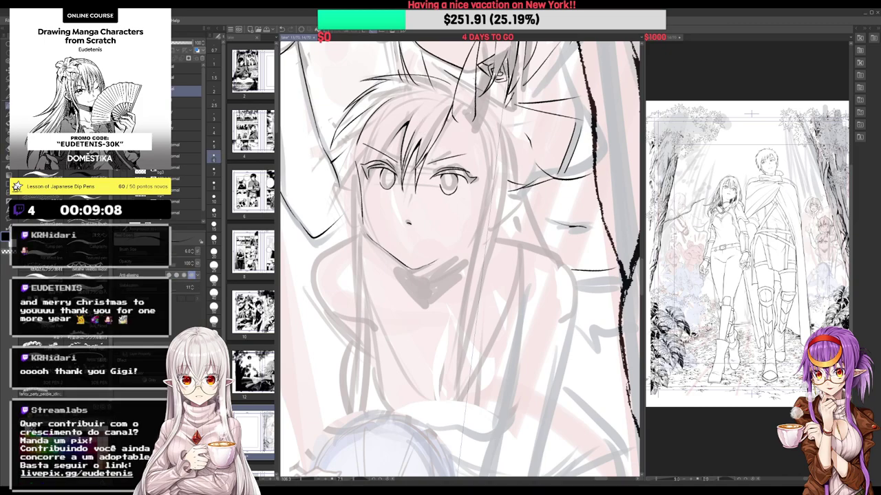
left_click_drag(444, 104, 452, 120)
left_click_drag(454, 206, 446, 279)
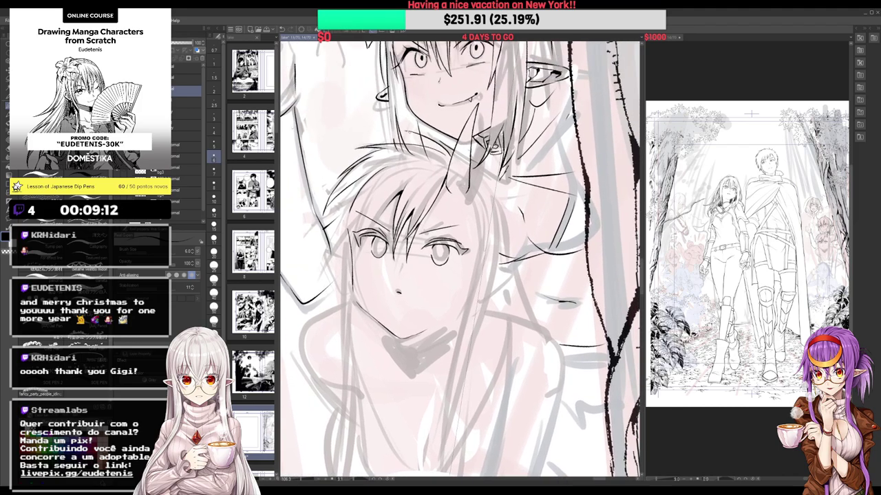
Erase stray lines in the lower character's crown hair and add more pointed tufts along the top outline
key("e")
mouse_move(418, 135)
left_mouse_down()
mouse_move(428, 154)
mouse_move(443, 154)
left_mouse_up()
key("p")
left_click_drag(450, 118, 367, 139)
key("e")
mouse_move(370, 183)
left_mouse_down()
mouse_move(340, 219)
mouse_move(377, 188)
left_mouse_up()
key("p")
key("e")
key("p")
left_click_drag(476, 132, 529, 152)
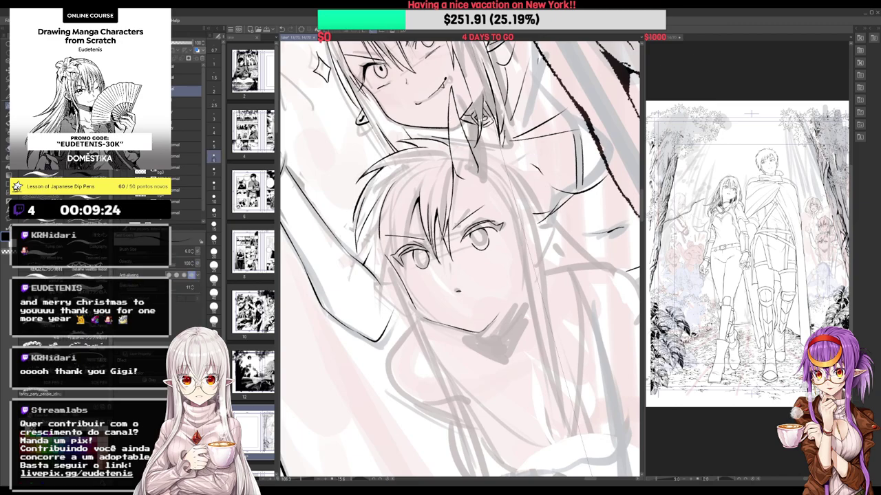
key("asciicircum")
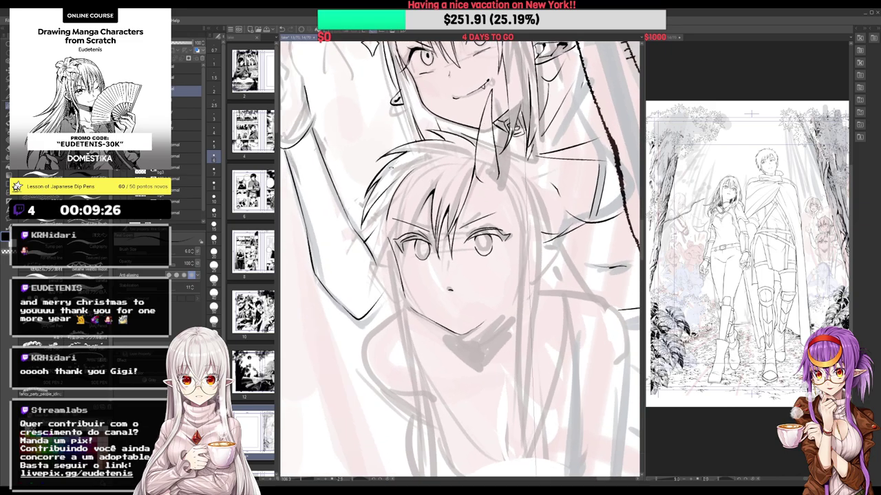
key("asciicircum")
Ink the outer hair outline down the side of the lower character's head and erase the overlapping parts
left_click_drag(378, 145, 358, 223)
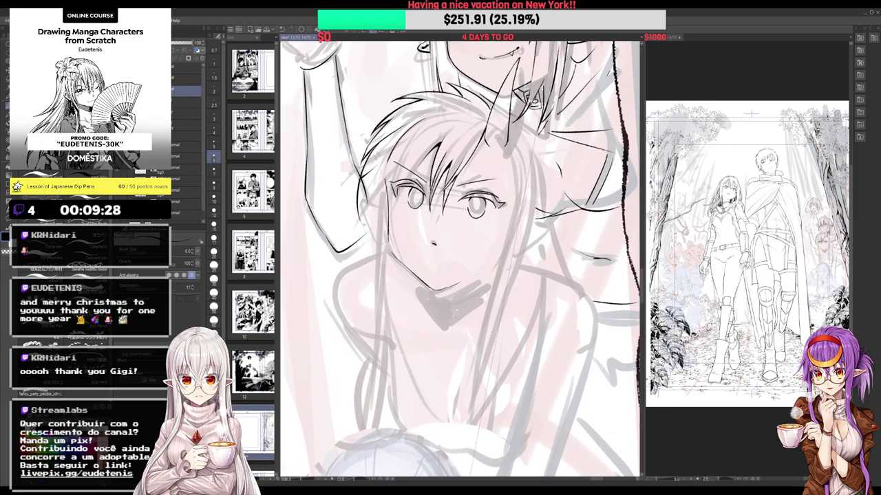
key("e")
left_click_drag(362, 176, 365, 202)
mouse_move(366, 174)
left_mouse_down()
mouse_move(375, 167)
mouse_move(399, 186)
left_mouse_up()
Ink the long side-fringe strands beside the lower character's eye, undoing one stroke and erasing the face lines they overlap
key("asciicircum")
left_click_drag(414, 148, 390, 208)
left_click_drag(414, 133, 381, 224)
key("e")
key("p")
key("ctrl+z")
left_click_drag(397, 162, 380, 223)
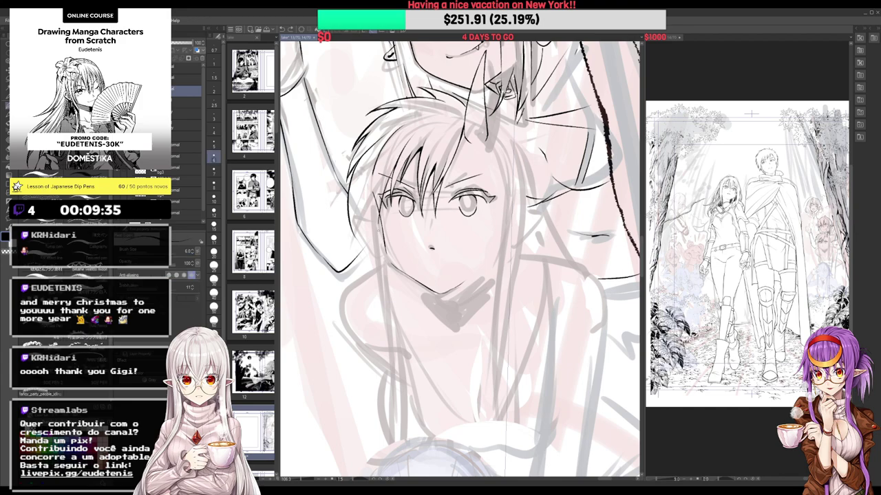
key("e")
left_click_drag(381, 191, 377, 210)
mouse_move(390, 170)
left_mouse_down()
mouse_move(384, 181)
mouse_move(390, 137)
mouse_move(404, 121)
mouse_move(395, 108)
left_mouse_up()
key("p")
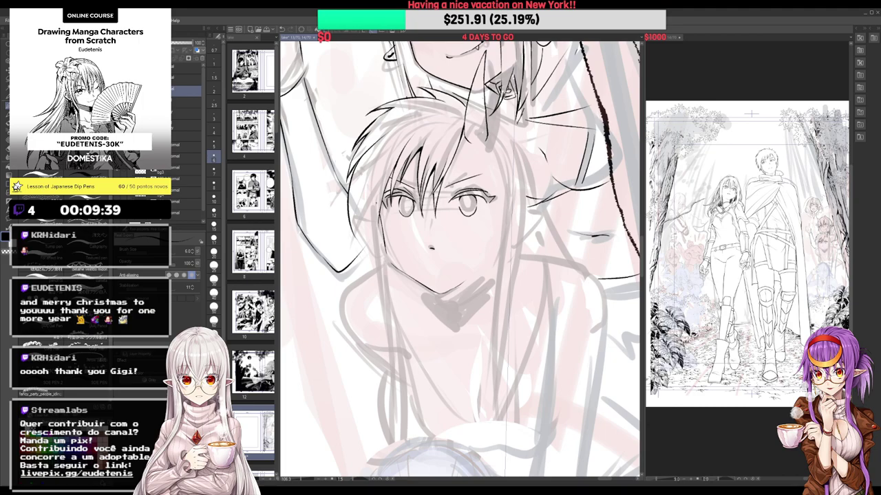
Erase the excess ink around the lower character's temple and touch up the outer side-hair outline
key("e")
mouse_move(376, 199)
left_mouse_down()
mouse_move(379, 230)
mouse_move(387, 154)
mouse_move(350, 169)
mouse_move(347, 183)
mouse_move(351, 162)
left_mouse_up()
key("p")
key("e")
key("p")
left_click_drag(347, 181, 360, 158)
scroll(357, 158, "down", 5)
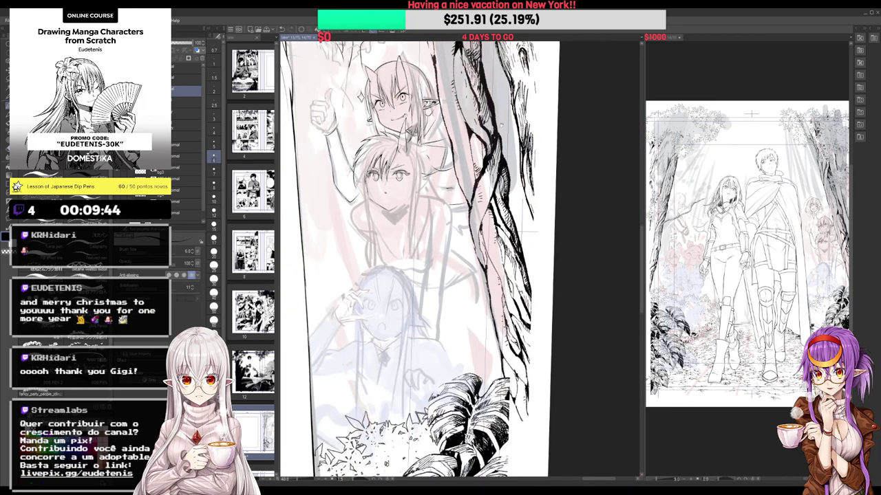
Retouch the lower character's jaw contour from cheek to chin, erasing excess ink and undoing the last stroke
scroll(400, 182, "up", 2)
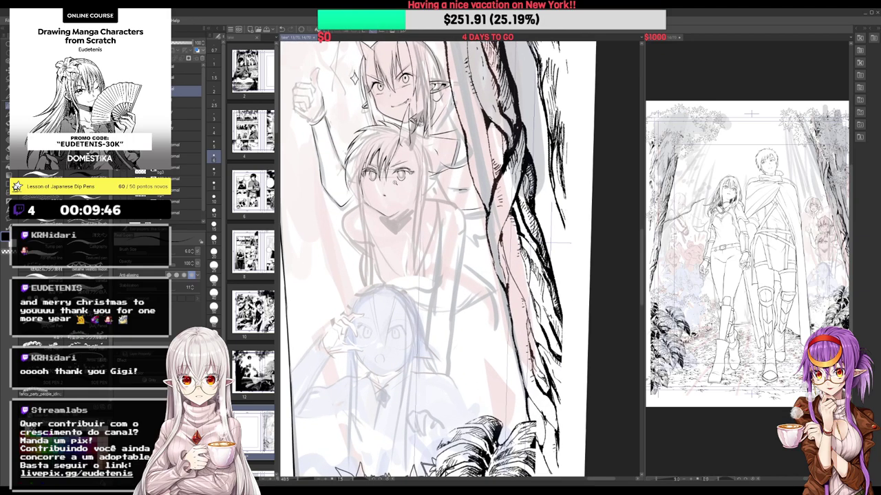
scroll(399, 183, "up", 1)
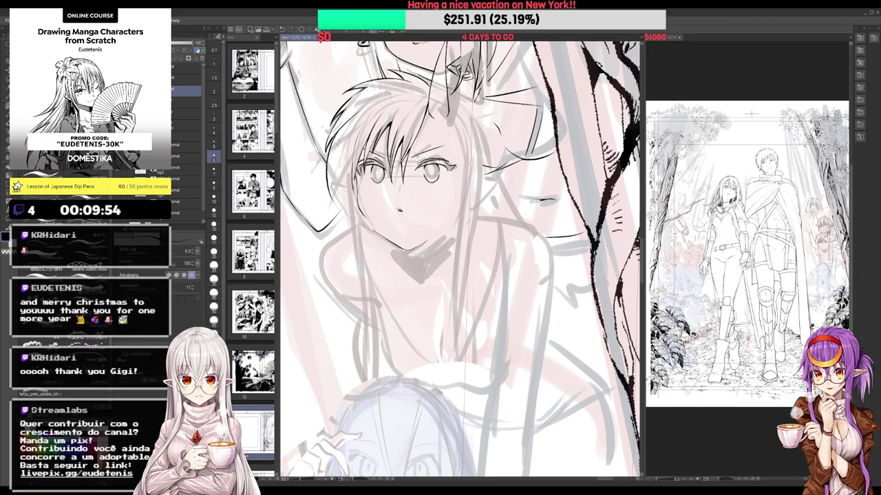
mouse_move(363, 214)
left_mouse_down()
mouse_move(403, 243)
mouse_move(426, 235)
left_mouse_up()
key("e")
key("p")
key("e")
left_click_drag(408, 239, 424, 234)
key("p")
key("ctrl+z")
Select the lower horned character's eye on the horn side and adjust its placement with a free transform
scroll(453, 142, "down", 4)
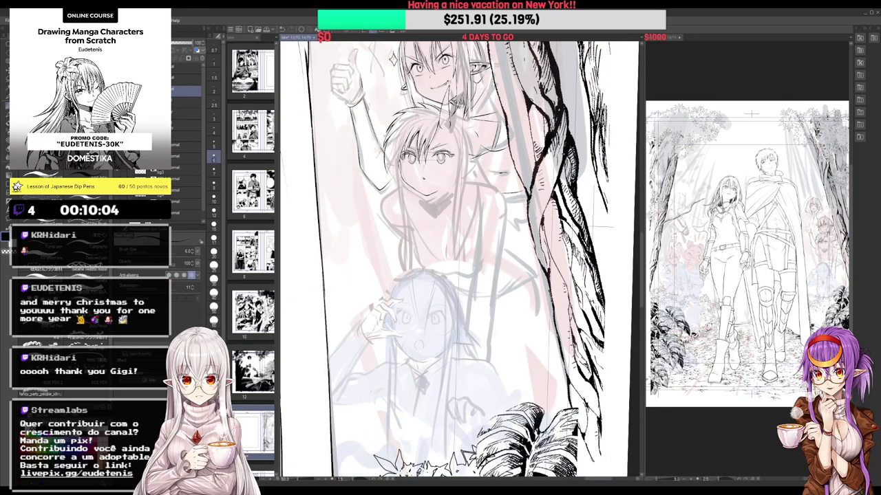
mouse_move(444, 142)
left_mouse_down()
mouse_move(452, 142)
mouse_move(443, 177)
mouse_move(473, 145)
left_mouse_up()
scroll(448, 143, "up", 4)
key("m")
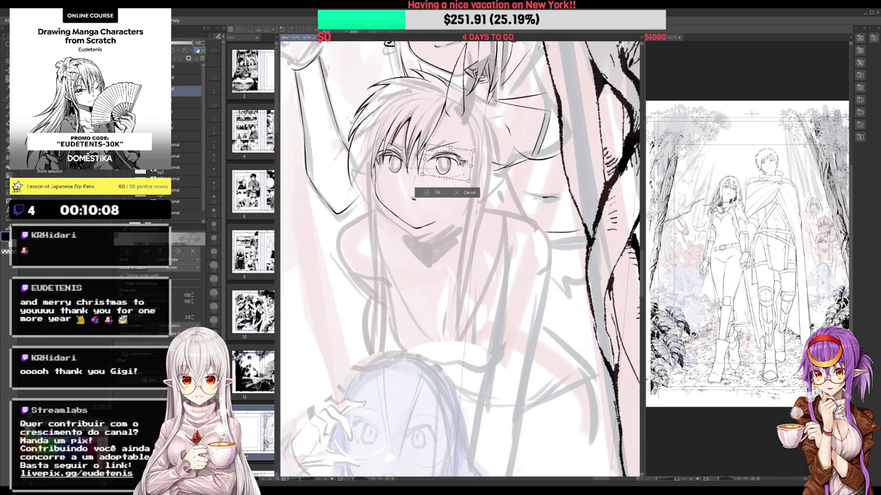
mouse_move(406, 169)
left_mouse_down()
mouse_move(396, 145)
mouse_move(381, 147)
mouse_move(378, 162)
mouse_move(400, 179)
left_mouse_up()
key("ctrl+t")
key("Return")
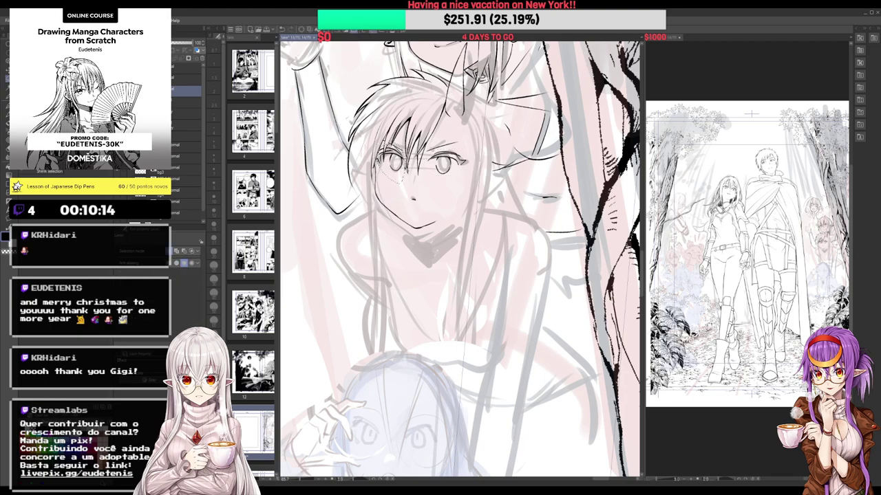
Ink thin hair strands at the lower character's temple and the long fringe strands falling from the horn beside the eye
key("p")
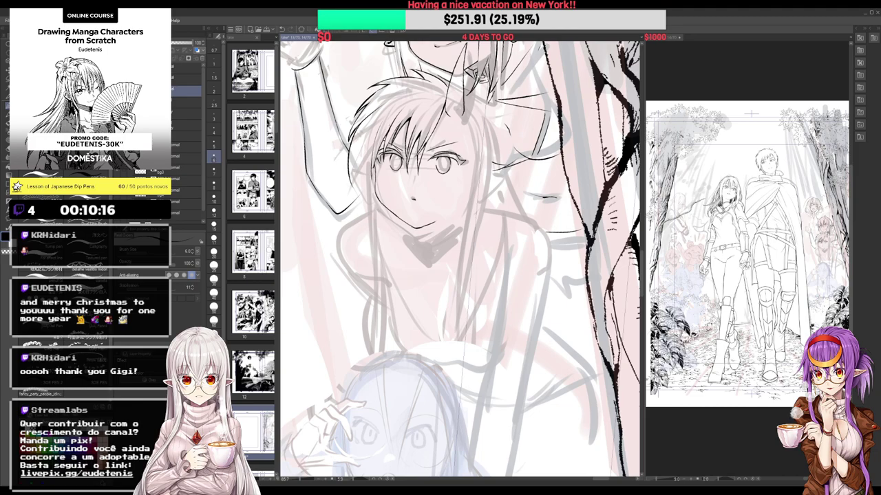
left_click_drag(376, 135, 370, 164)
key("minus")
key("minus")
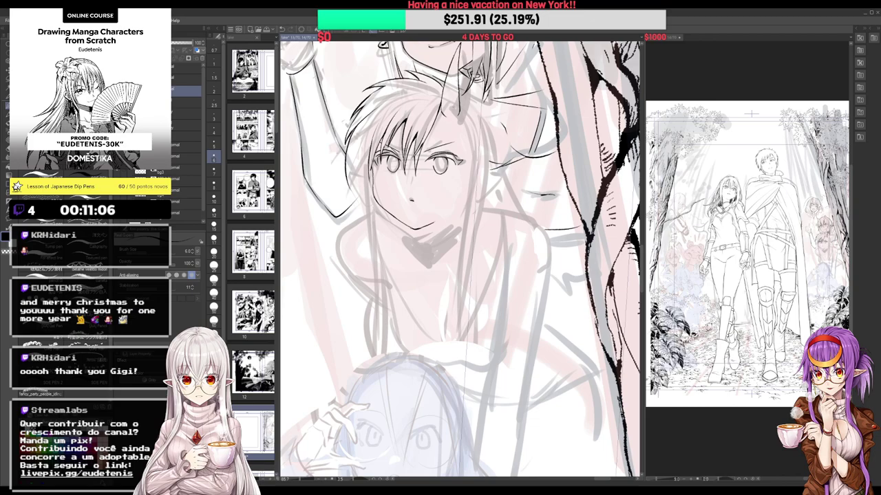
mouse_move(464, 105)
left_mouse_down()
mouse_move(444, 105)
mouse_move(440, 159)
left_mouse_up()
key("e")
key("p")
left_click_drag(447, 124, 444, 158)
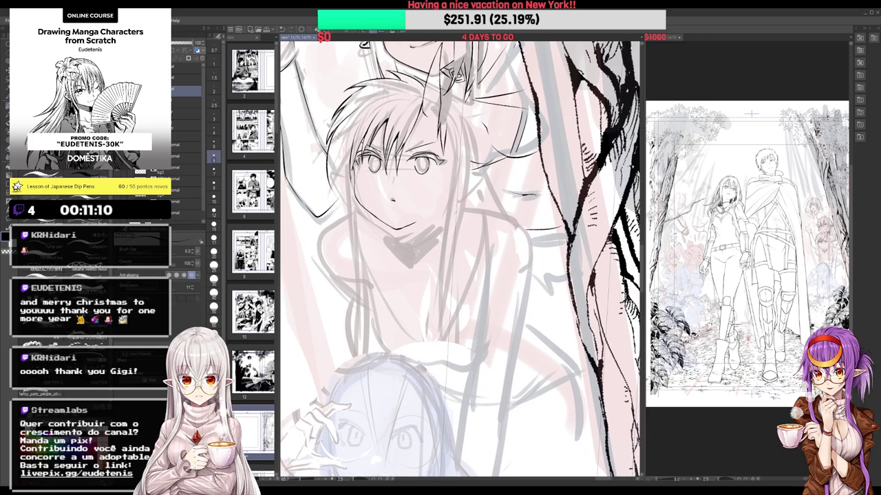
Erase the stray ink where the lower character's top hair meets the base of the horn
scroll(440, 275, "down", 3)
scroll(426, 206, "up", 1)
scroll(441, 154, "up", 1)
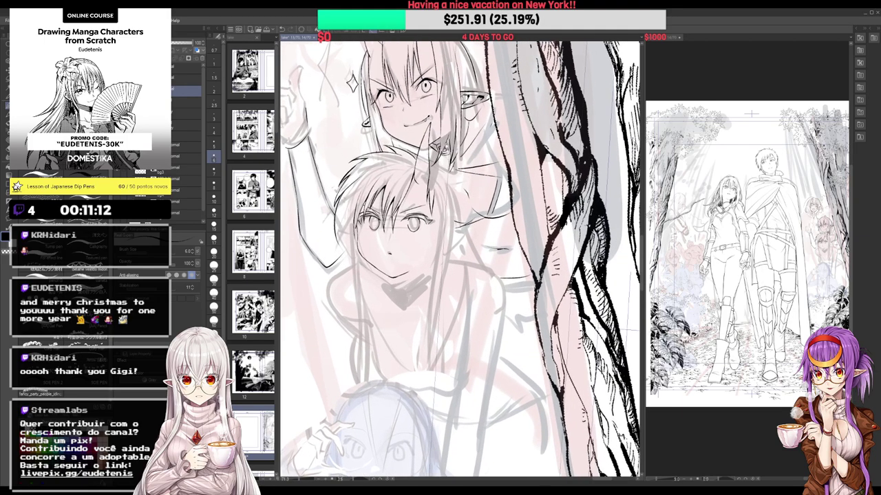
scroll(420, 142, "up", 4)
key("e")
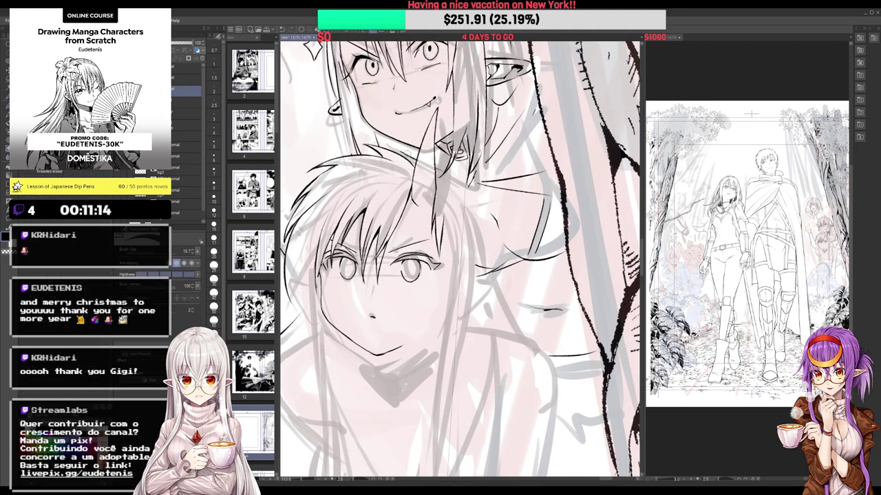
left_click_drag(403, 153, 412, 158)
key("p")
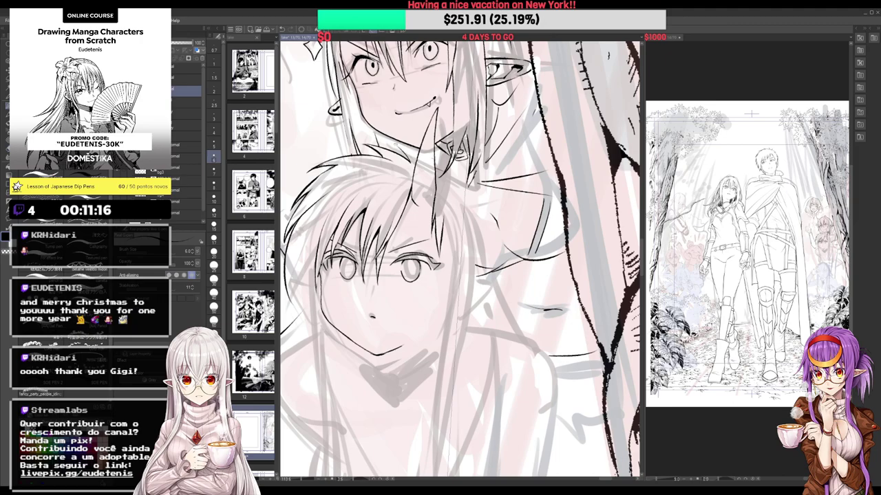
Shape the lower character's outer side hair into a pointed tip beside the cheek, erasing the overlapping lines
scroll(405, 151, "down", 5)
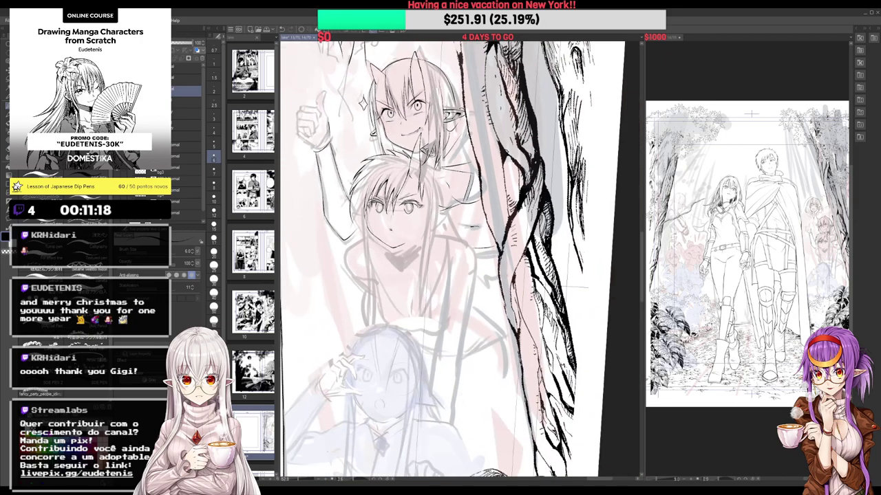
scroll(379, 275, "up", 3)
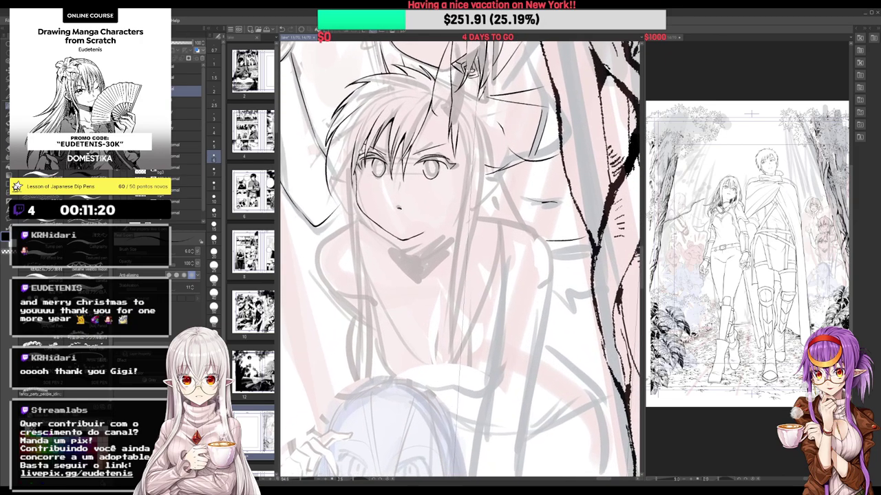
key("e")
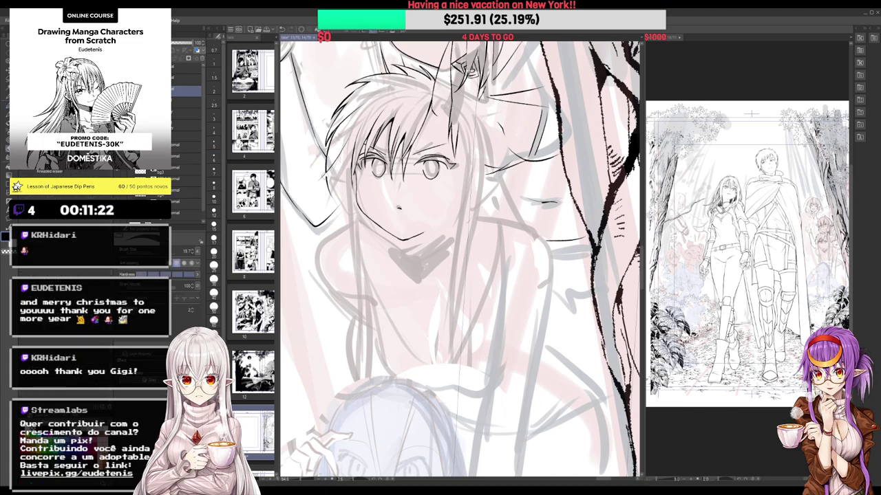
key("p")
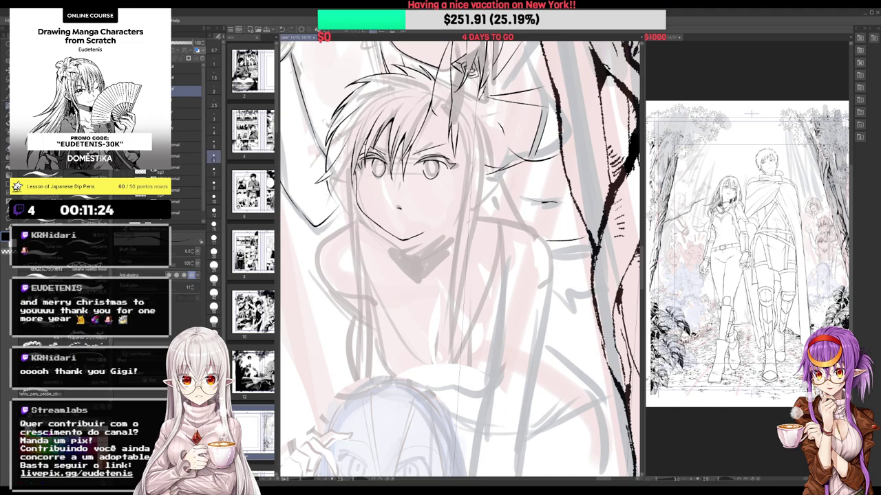
key("e")
mouse_move(352, 158)
left_mouse_down()
mouse_move(347, 167)
mouse_move(345, 137)
left_mouse_up()
key("p")
left_click_drag(398, 100, 402, 87)
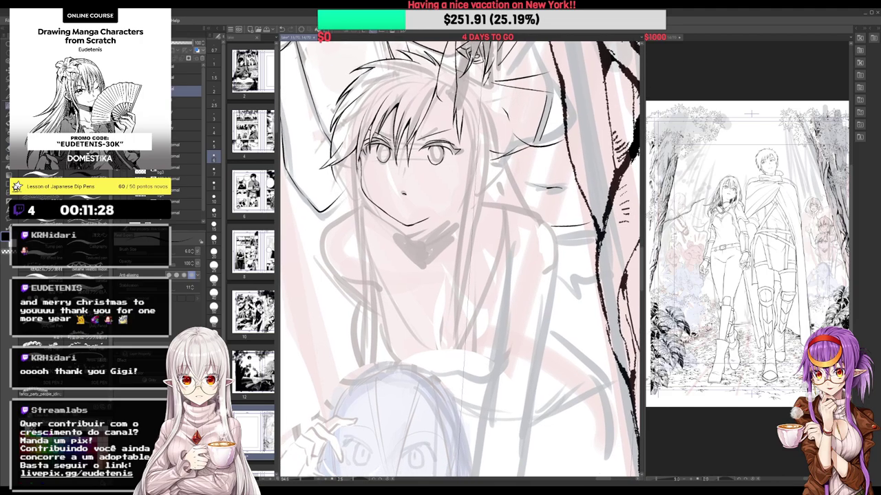
Ink extra tapering strands under the lower character's side-hair tip, beside the cheek
left_click_drag(359, 161, 357, 194)
left_click_drag(349, 168, 357, 194)
mouse_move(334, 167)
left_mouse_down()
mouse_move(338, 184)
mouse_move(357, 193)
left_mouse_up()
scroll(355, 195, "down", 3)
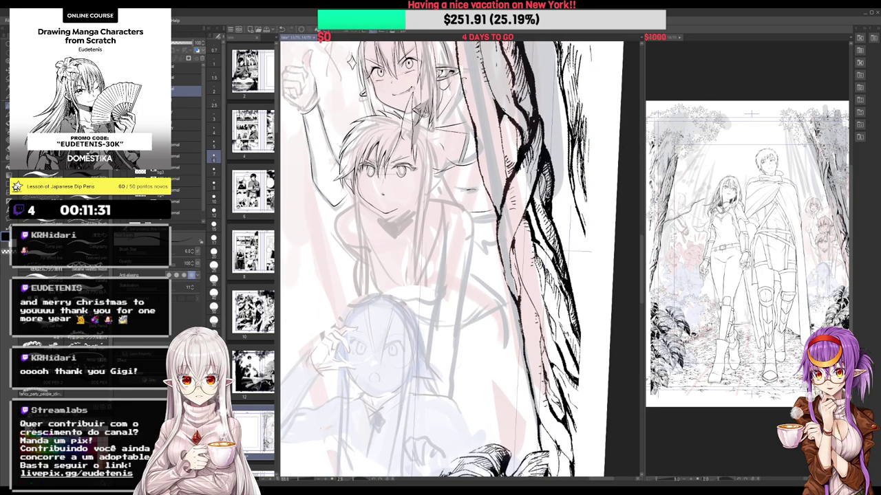
scroll(411, 140, "up", 2)
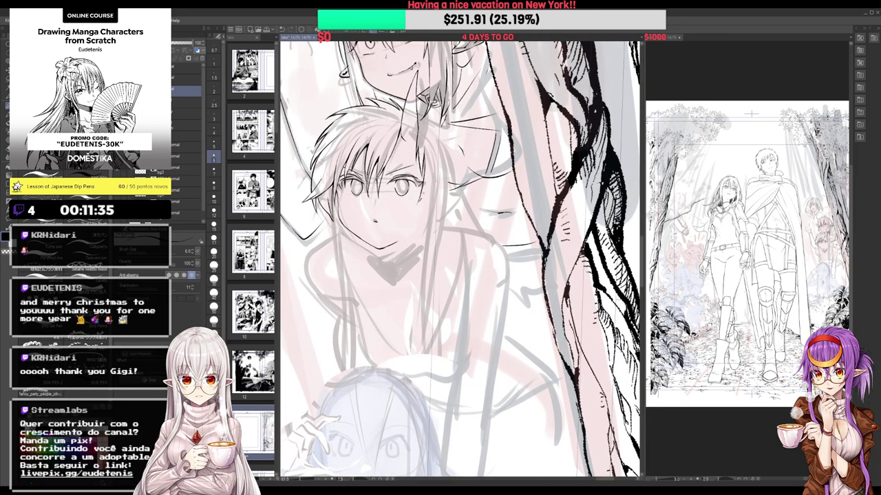
Ink the spiky hair outline on the horn side of the lower character's head, from the horn base down past the eye
left_click_drag(422, 199, 430, 179)
left_click_drag(430, 179, 428, 184)
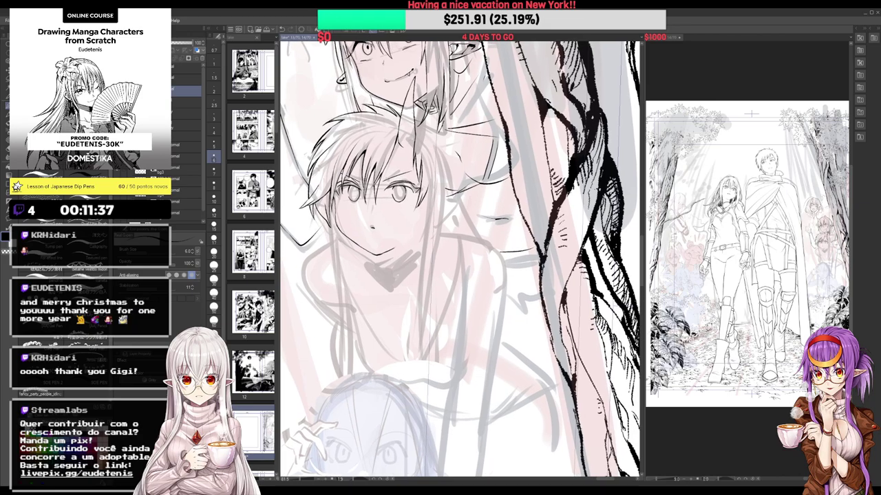
key("e")
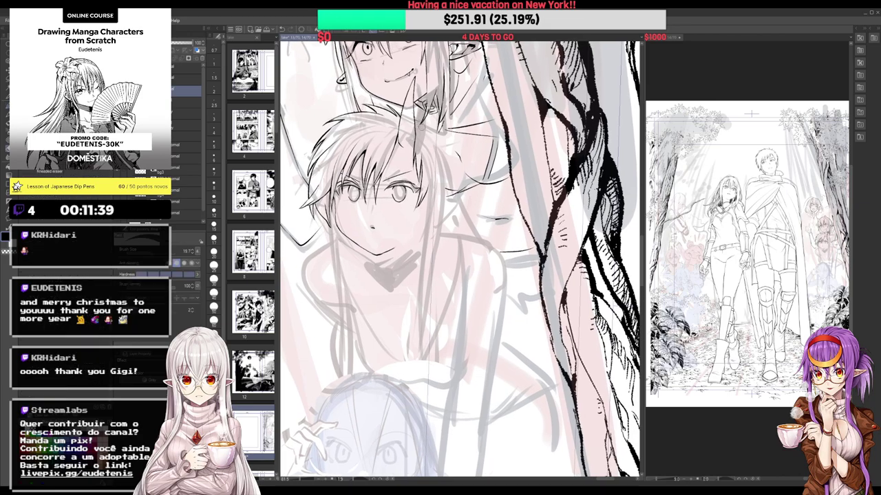
key("p")
mouse_move(417, 125)
left_mouse_down()
mouse_move(435, 133)
mouse_move(457, 174)
left_mouse_up()
left_click_drag(437, 154, 452, 171)
left_click_drag(454, 241, 435, 193)
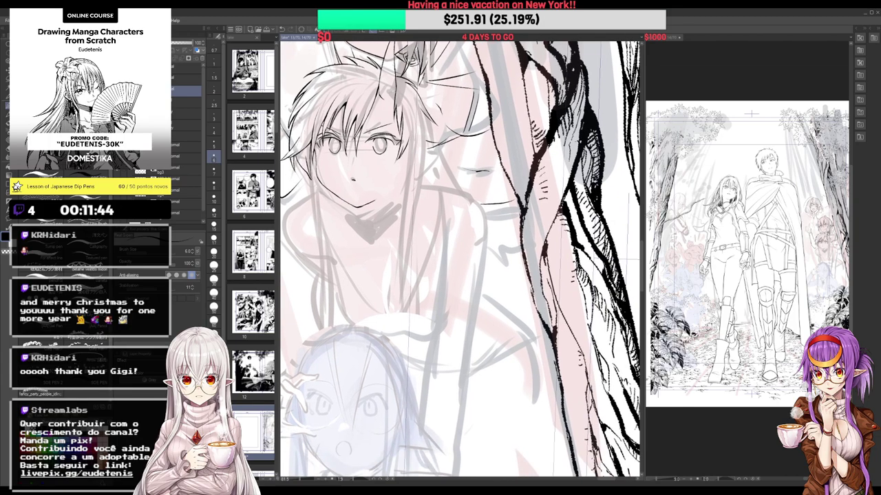
key("e")
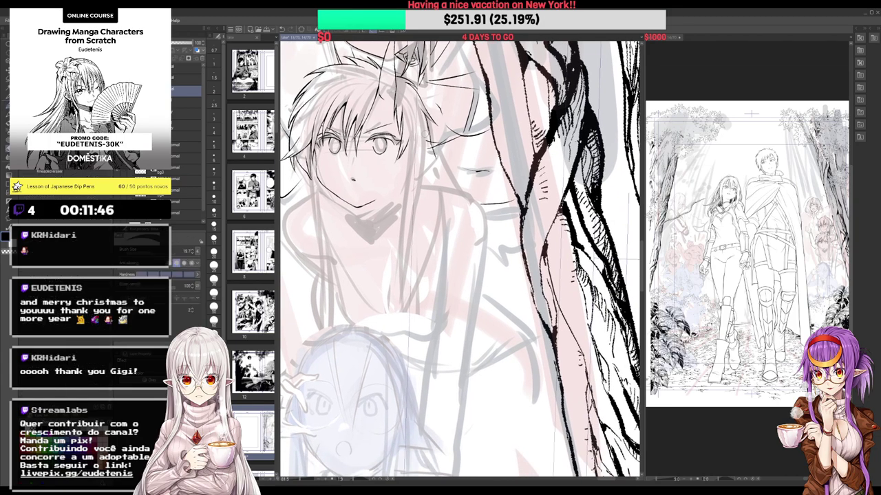
key("p")
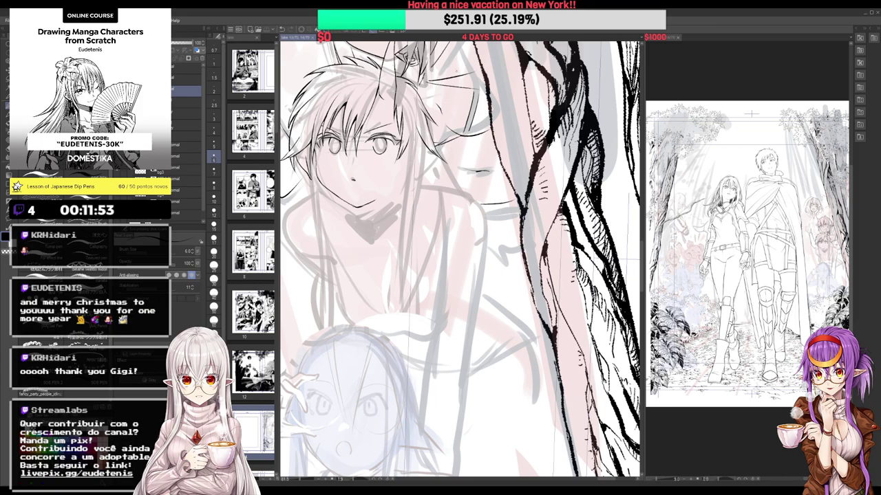
Ink the inner edge of the long hair lock that runs beside the lower character's cheek on the horn side
left_click_drag(460, 268, 461, 248)
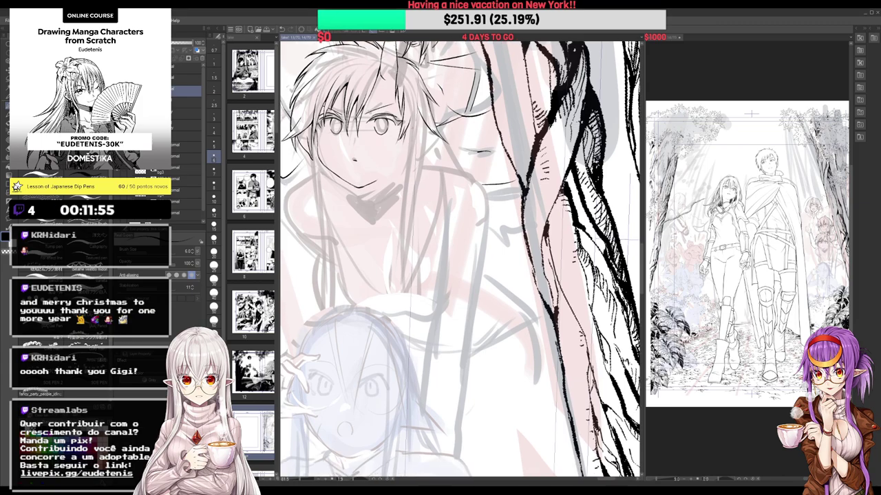
scroll(459, 260, "down", 1)
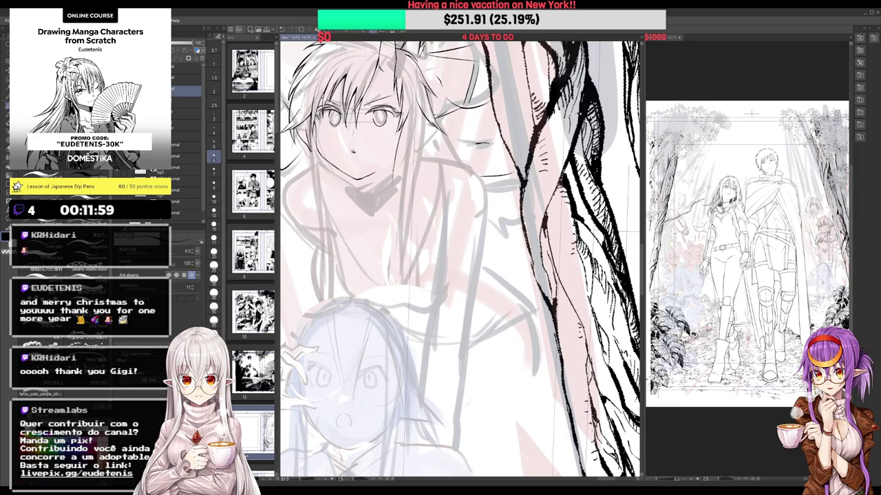
left_click_drag(366, 180, 392, 204)
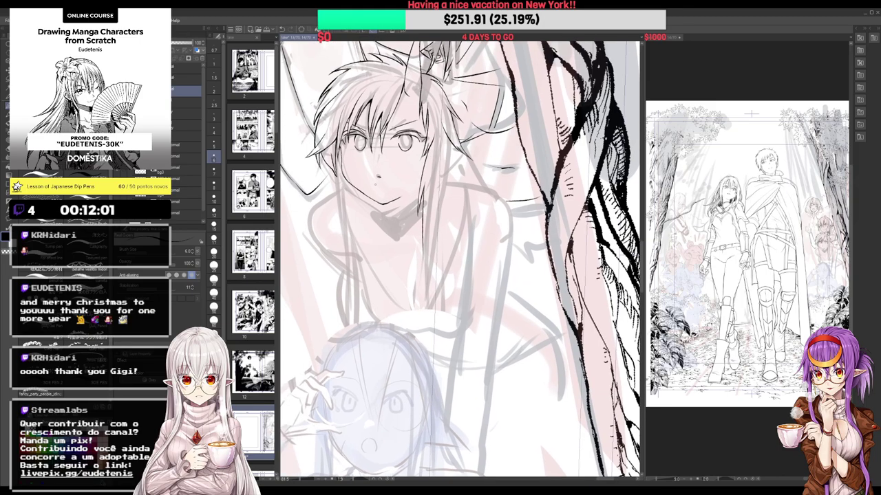
Ink the long side lock hanging from the lower character's far cheek over the shoulder to a tapered end
left_click_drag(333, 169, 347, 217)
left_click_drag(342, 188, 358, 259)
left_click_drag(356, 191, 360, 270)
left_click_drag(416, 194, 413, 147)
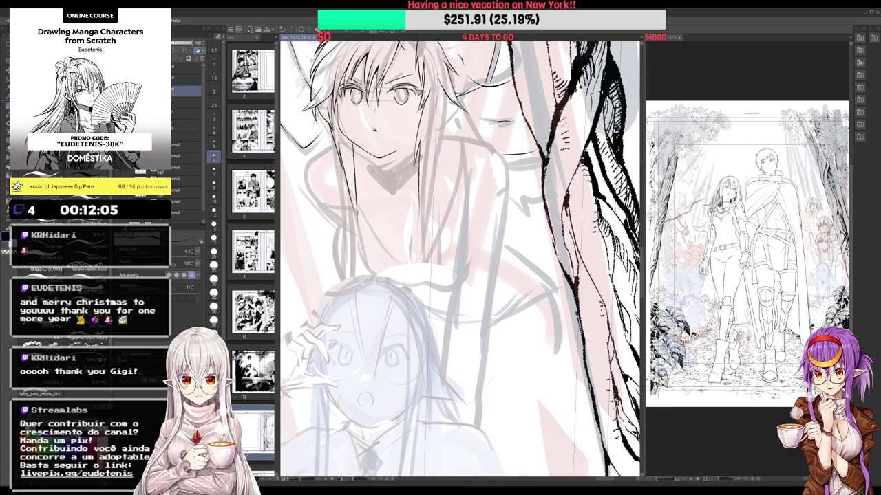
left_click_drag(353, 211, 357, 236)
left_click_drag(419, 234, 383, 216)
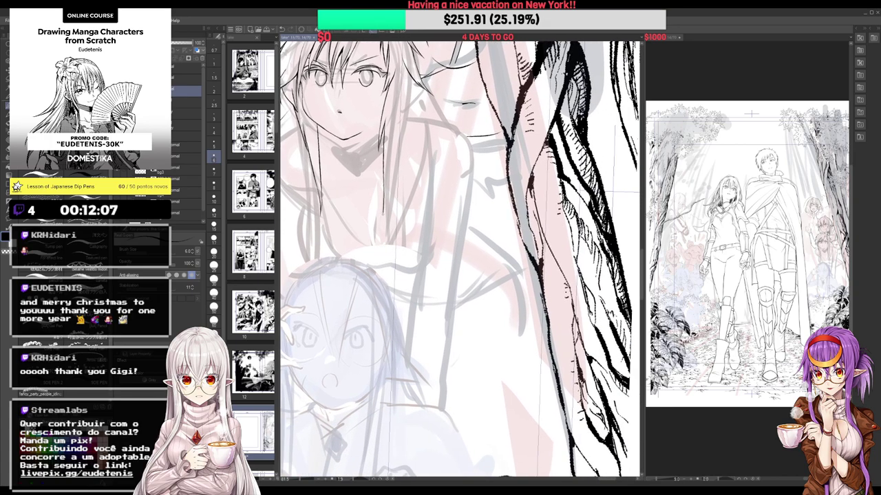
Ink the long horn-side lock down to its split, pointed tips over the chest, erasing and redrawing the overlapping ends
left_click_drag(383, 186, 385, 212)
mouse_move(390, 192)
left_mouse_down()
mouse_move(386, 219)
mouse_move(400, 216)
left_mouse_up()
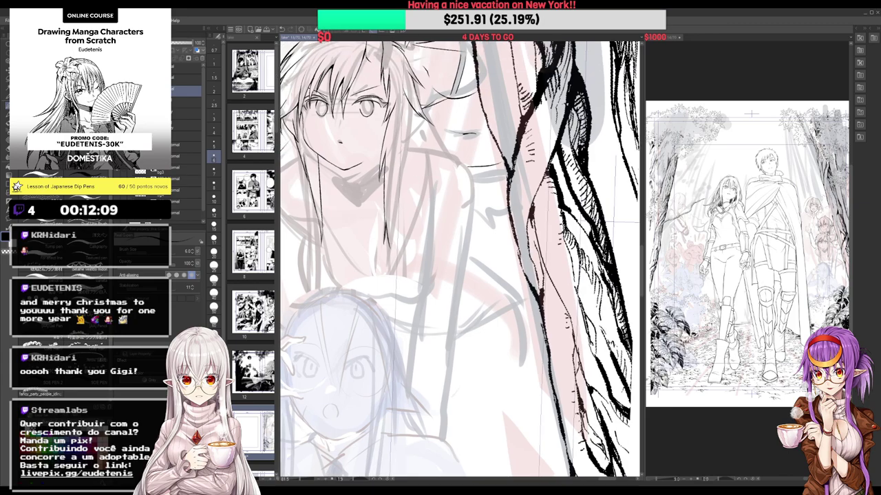
left_click_drag(404, 94, 392, 240)
left_click_drag(394, 218, 389, 244)
left_click_drag(392, 227, 421, 255)
key("e")
left_click_drag(352, 232, 354, 248)
key("p")
left_click_drag(355, 247, 353, 247)
left_click_drag(408, 165, 381, 149)
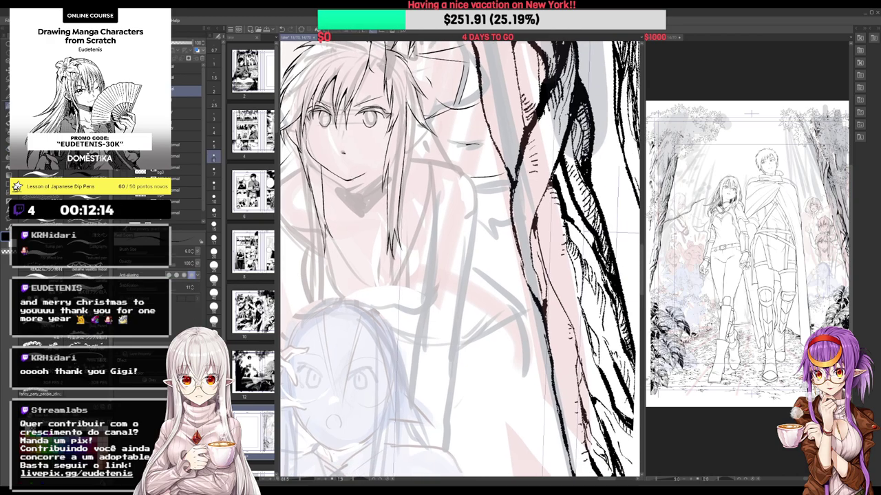
Ink the lower character's neck shadow, shirt collar and pointed ear, and detail the irises
mouse_move(354, 184)
left_mouse_down()
mouse_move(360, 190)
mouse_move(381, 174)
mouse_move(348, 206)
mouse_move(387, 201)
mouse_move(347, 195)
mouse_move(428, 190)
left_mouse_up()
mouse_move(412, 148)
left_mouse_down()
mouse_move(469, 200)
mouse_move(471, 150)
mouse_move(467, 156)
mouse_move(456, 144)
mouse_move(449, 163)
mouse_move(463, 150)
mouse_move(450, 164)
mouse_move(463, 157)
mouse_move(467, 165)
left_mouse_up()
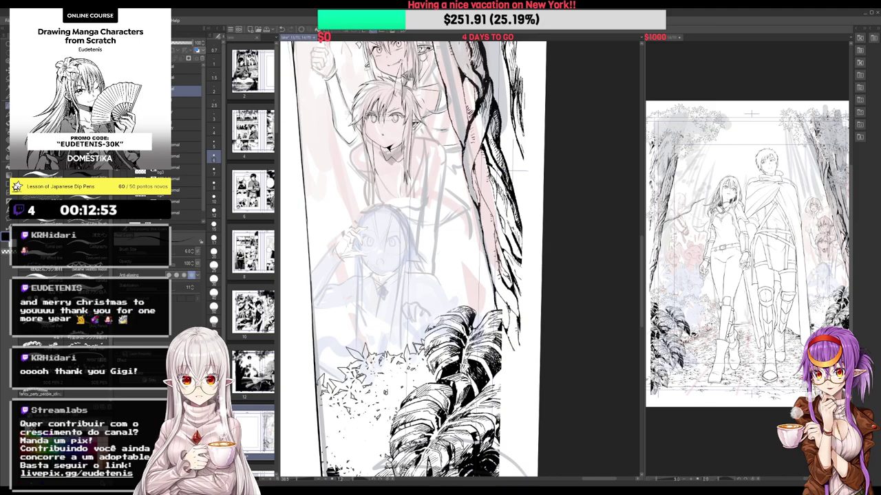
scroll(396, 67, "up", 2)
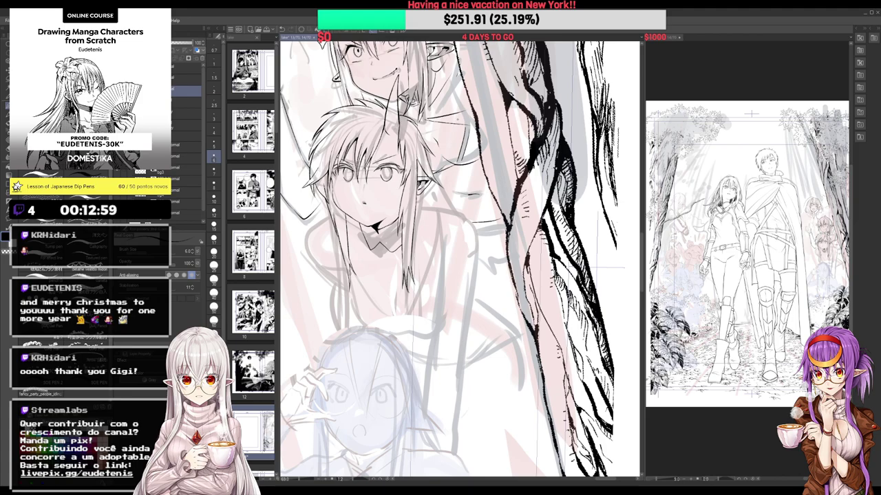
scroll(330, 148, "up", 2)
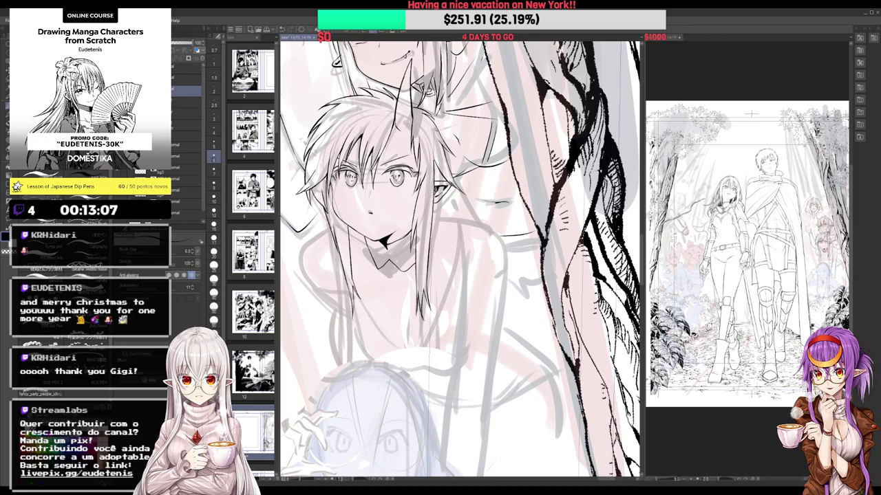
scroll(400, 164, "down", 3)
scroll(393, 167, "up", 3)
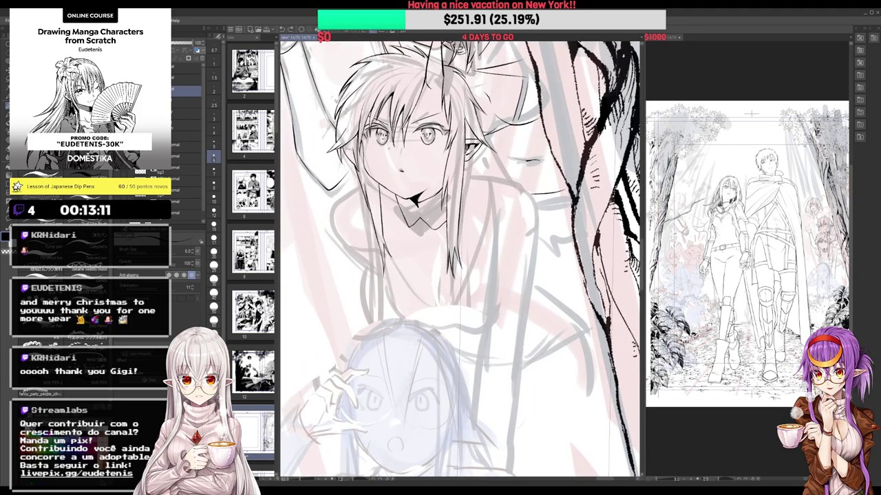
Erase and redraw the lower character's mouth as a small open shape
key("e")
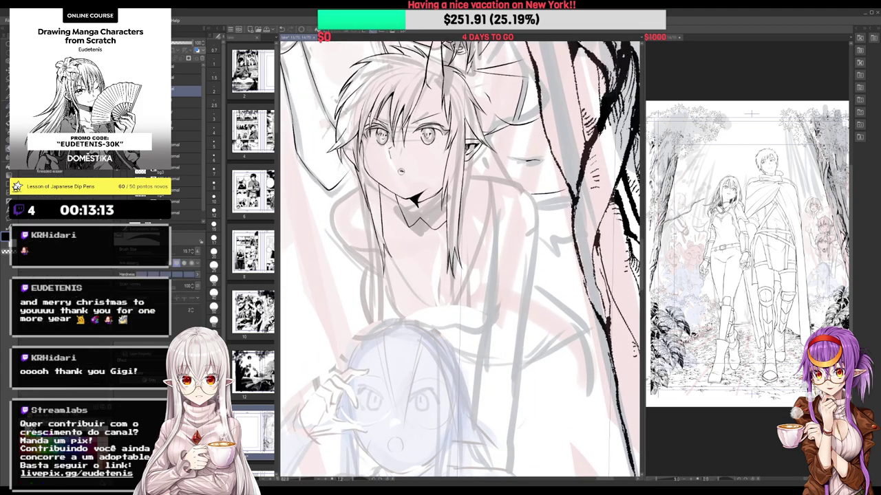
key("p")
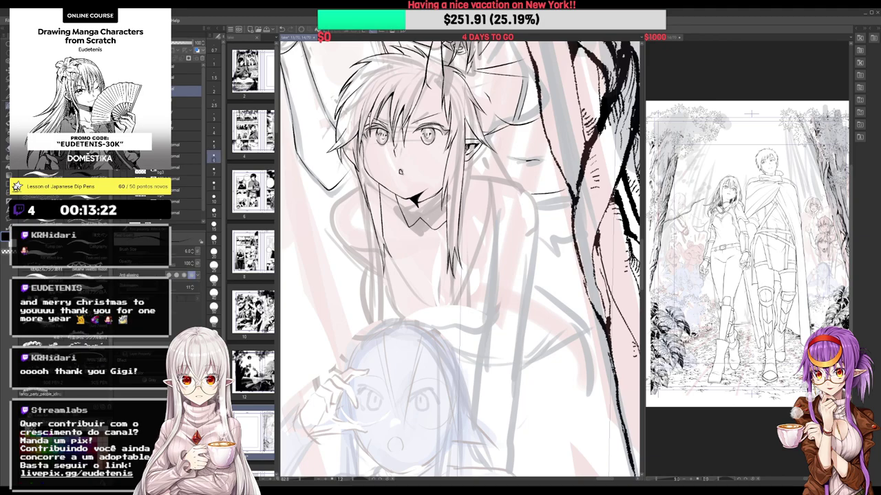
scroll(403, 167, "down", 3)
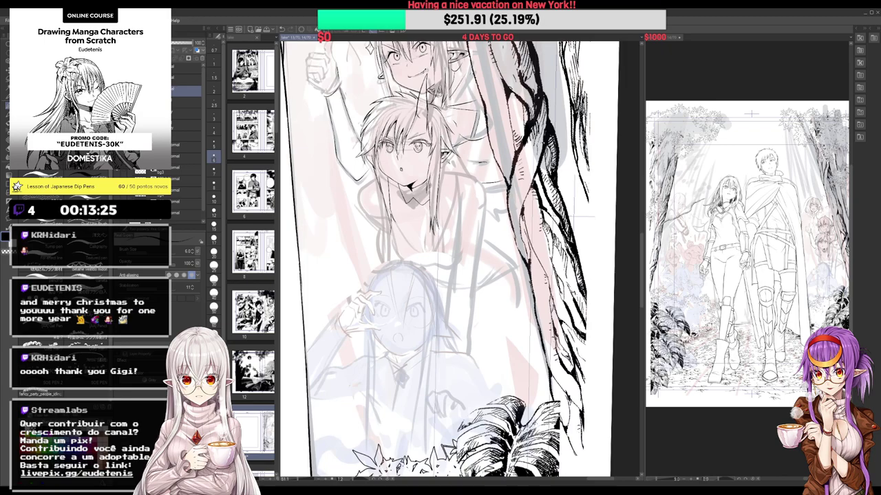
Touch up the lower character's eye, then erase the heavy black shadow under the chin down to a small accent
scroll(459, 262, "up", 2)
scroll(364, 153, "up", 1)
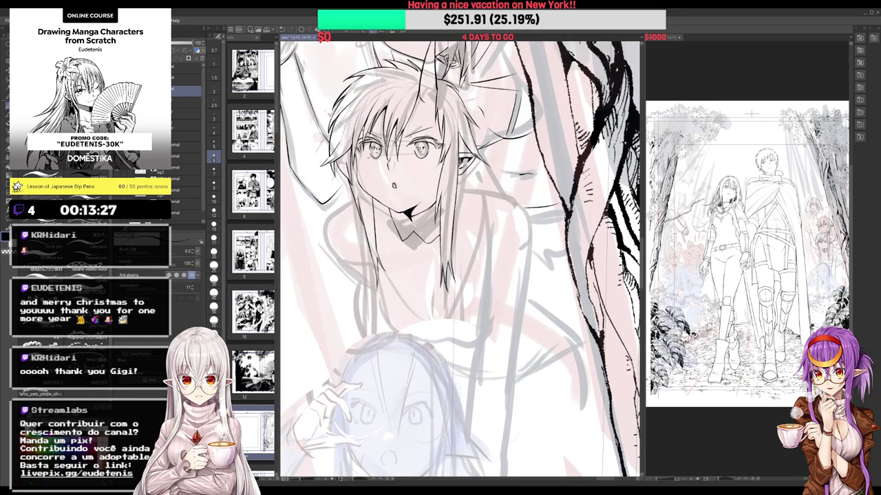
left_click_drag(367, 157, 379, 159)
scroll(459, 262, "down", 1)
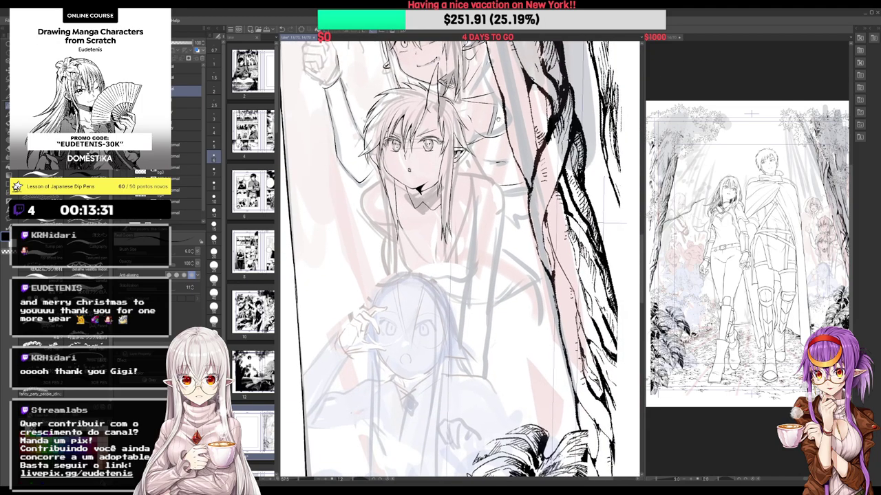
left_click_drag(492, 95, 465, 75)
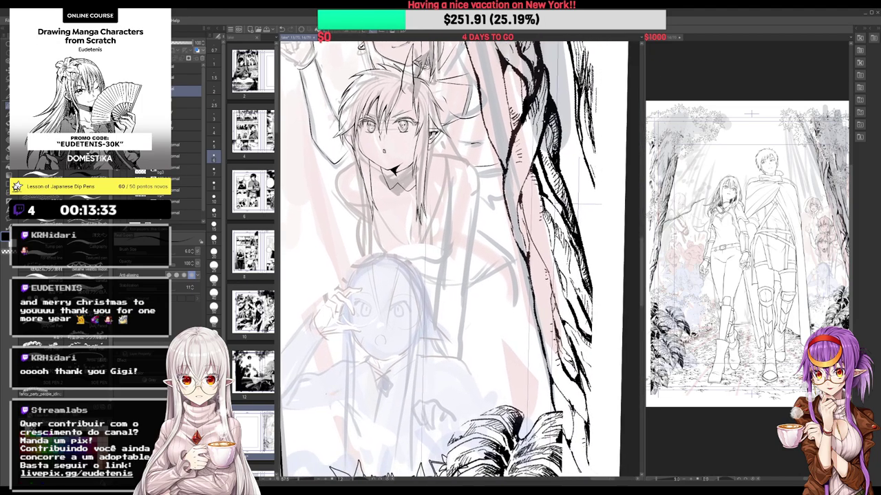
scroll(459, 261, "up", 1)
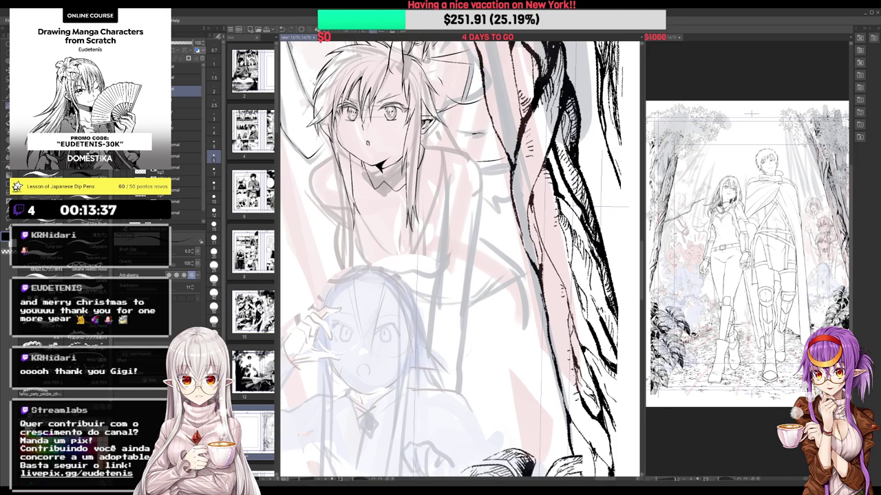
key("e")
left_click_drag(365, 162, 368, 179)
key("p")
key("e")
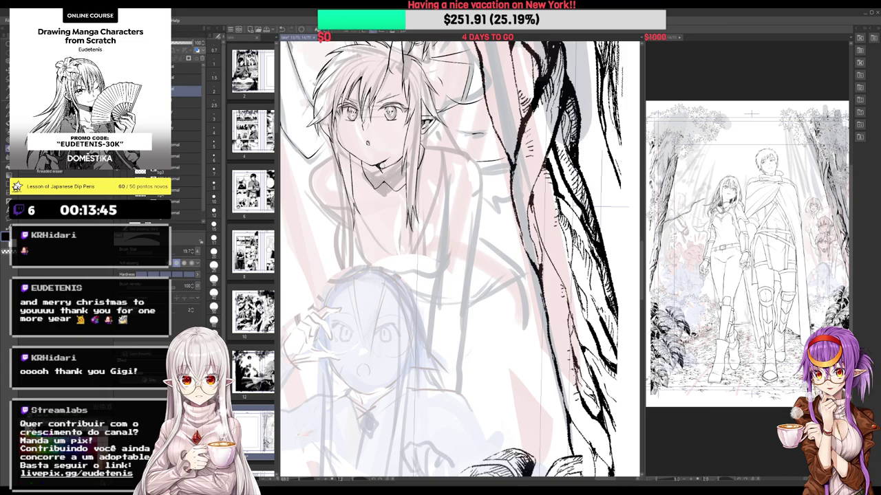
key("p")
left_click_drag(392, 121, 423, 155)
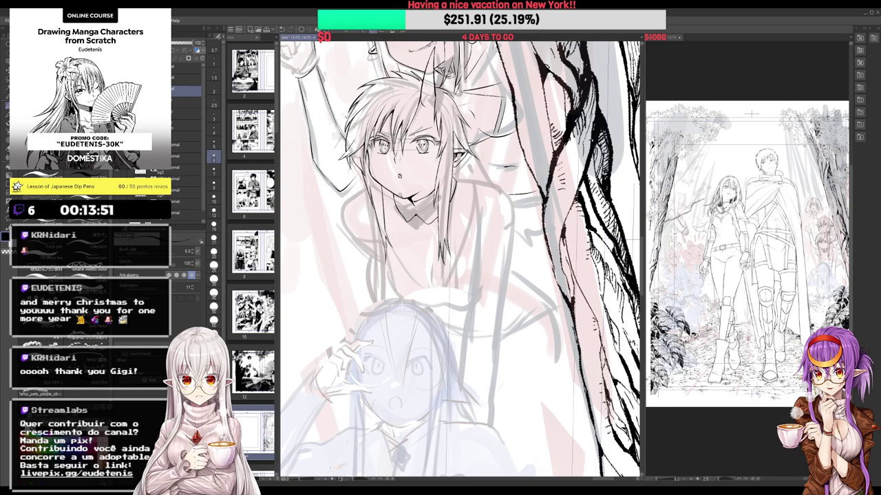
Erase and redraw the outer edge of the upper folded fingers on the raised thumbs-up hand
scroll(397, 195, "down", 2)
scroll(371, 139, "up", 2)
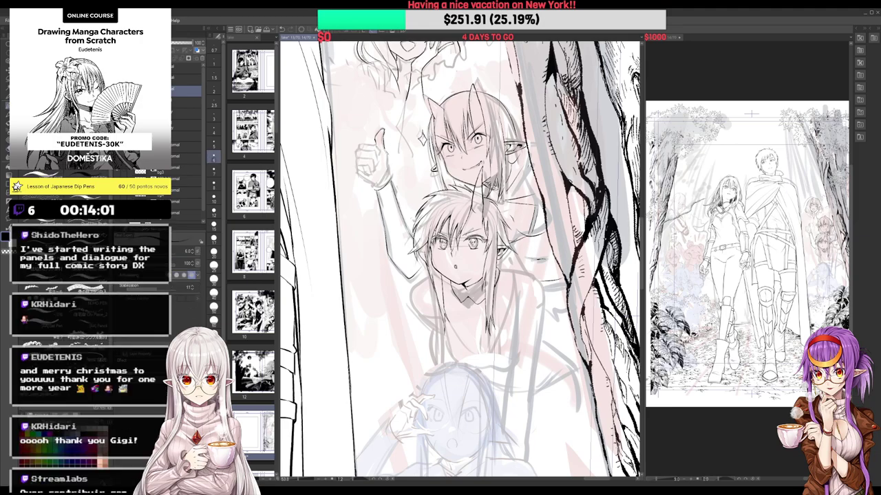
left_click_drag(459, 260, 458, 258)
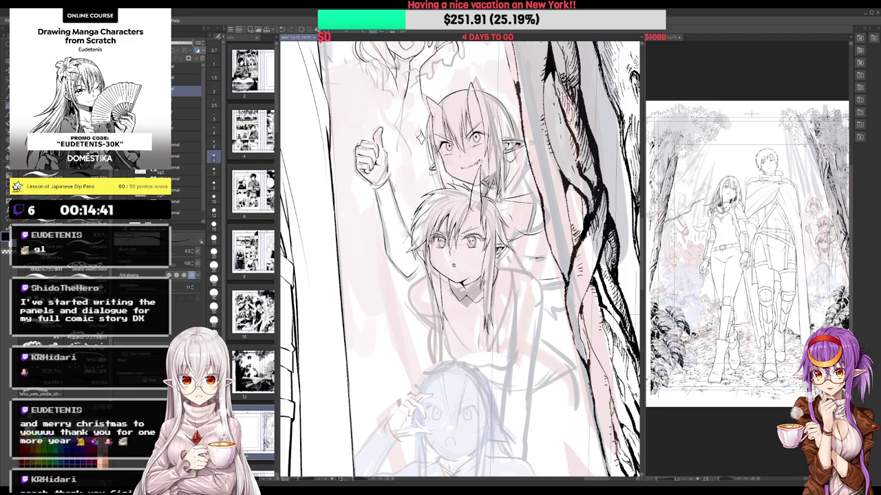
scroll(372, 159, "down", 3)
scroll(372, 159, "up", 4)
key("e")
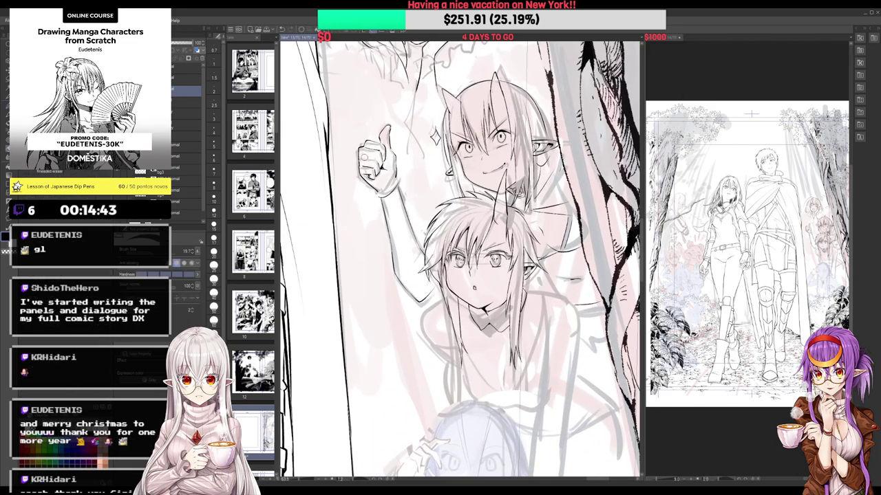
key("p")
key("e")
left_click_drag(363, 145, 360, 150)
key("p")
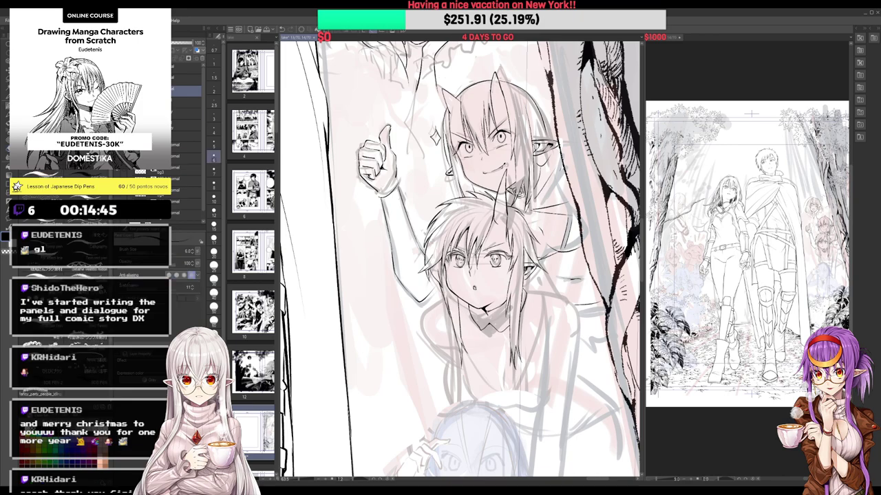
key("e")
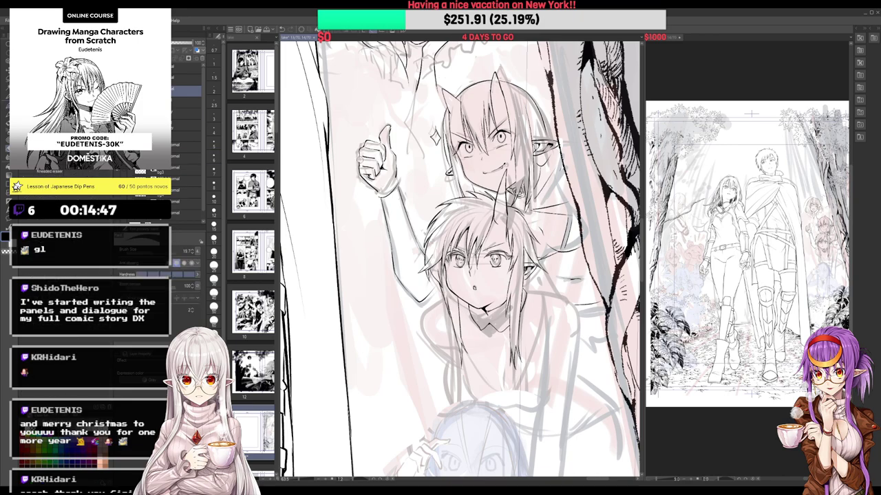
key("p")
key("e")
key("p")
key("e")
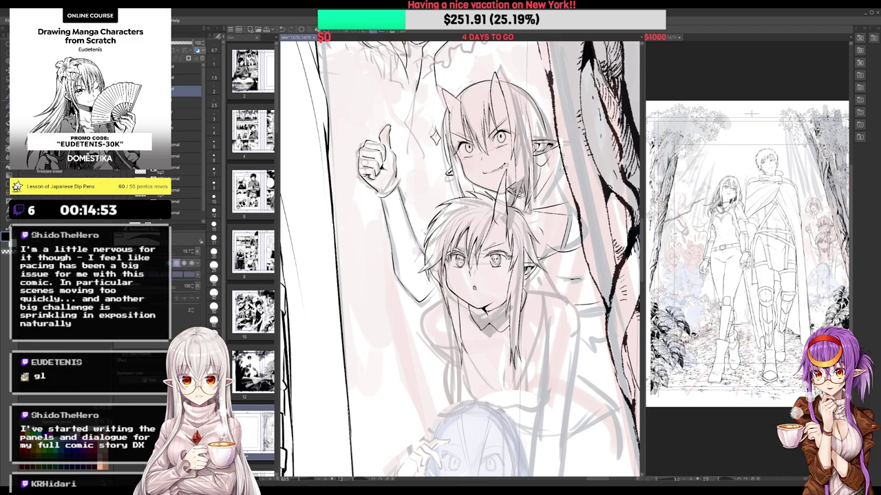
key("p")
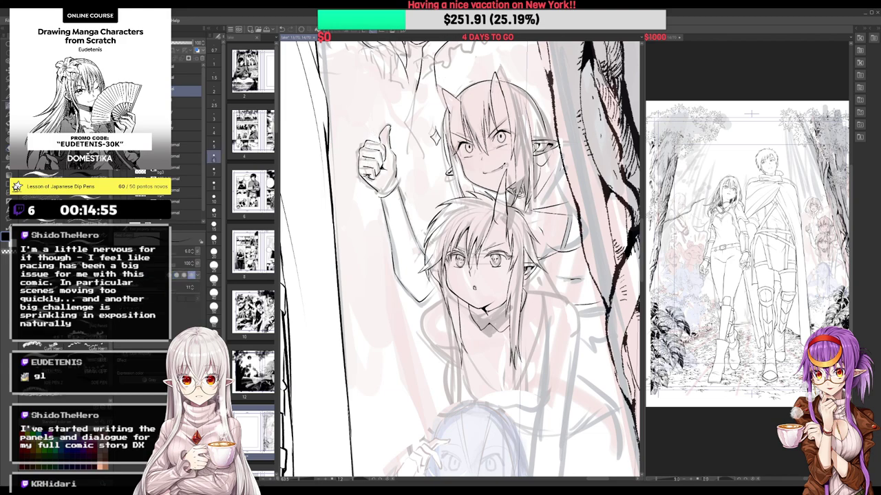
Refine the lower folded fingers and palm edge of the thumbs-up fist, alternately erasing and inking the lines
key("e")
left_click_drag(361, 164, 375, 170)
key("p")
key("e")
key("p")
key("e")
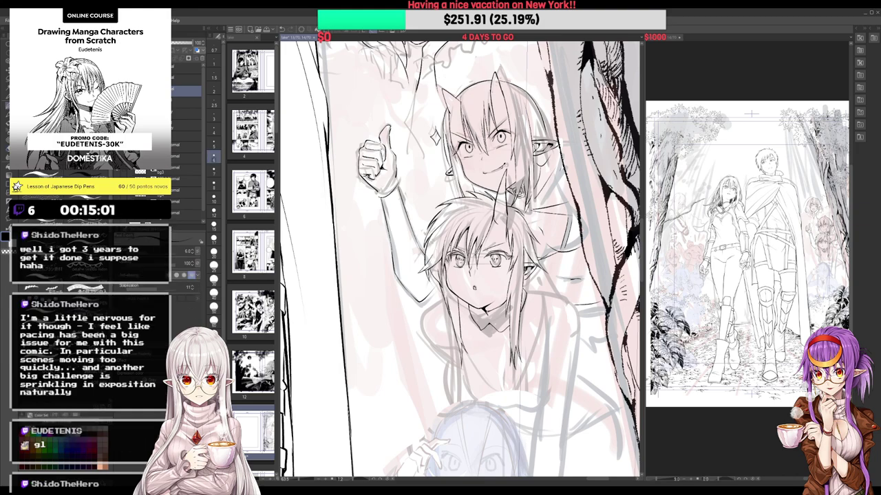
key("p")
key("e")
key("p")
key("e")
key("p")
key("e")
key("p")
Erase and redraw the tip and inner edge of the raised thumb
mouse_move(385, 127)
left_mouse_down()
mouse_move(380, 140)
mouse_move(391, 142)
left_mouse_up()
key("e")
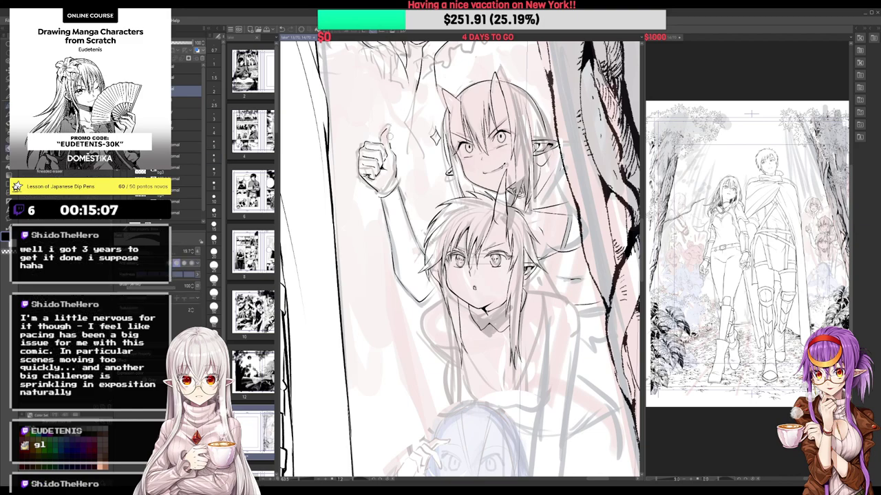
key("p")
key("e")
key("p")
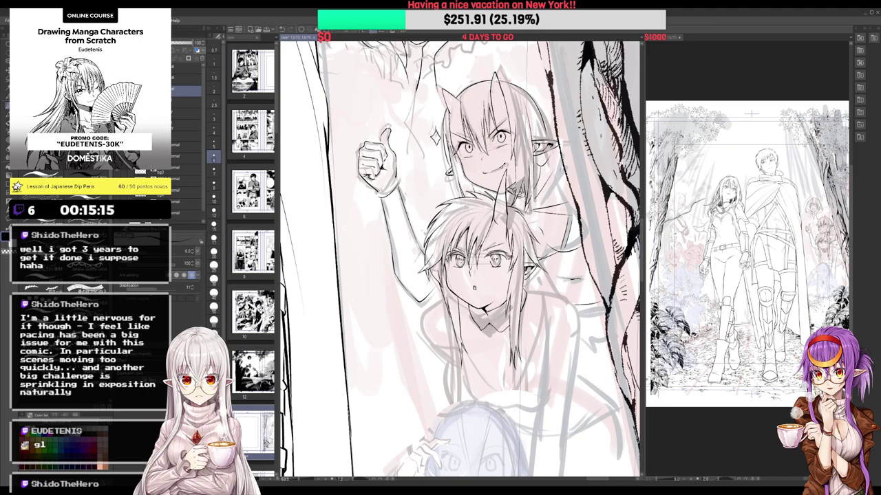
Clean up and re-ink the outer contour of the thumbs-up fist down through the wrist to the forearm
mouse_move(526, 128)
left_mouse_down()
mouse_move(465, 102)
mouse_move(478, 102)
left_mouse_up()
key("e")
left_click_drag(358, 159, 376, 229)
key("p")
left_click_drag(356, 158, 376, 216)
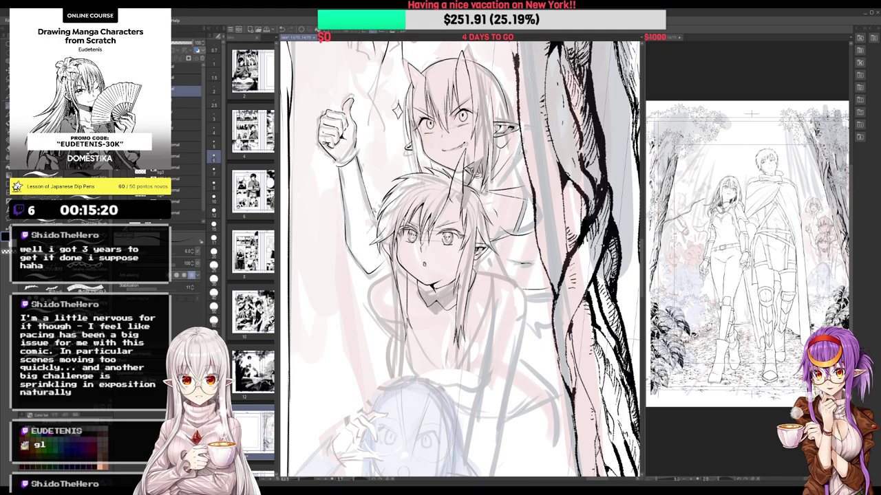
Ink the rounded lower chest contour between the lower character's long side locks, undoing one stroke and redrawing its end
scroll(366, 198, "down", 2)
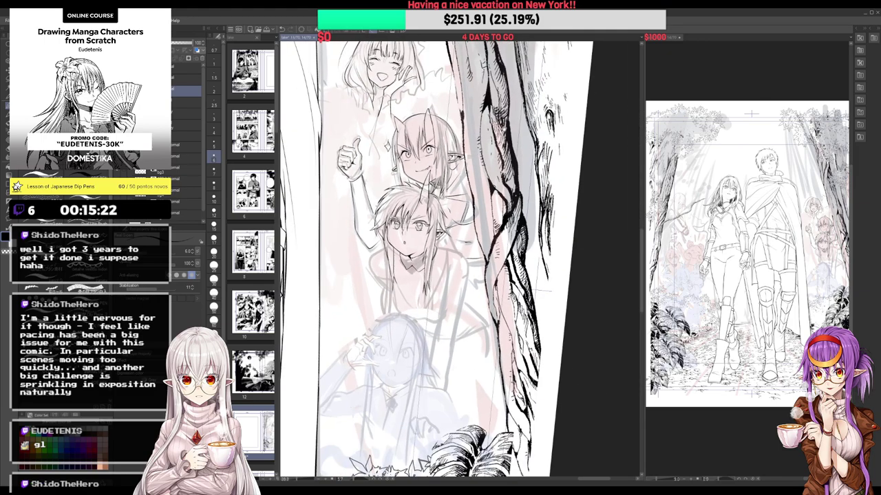
left_click_drag(506, 129, 475, 98)
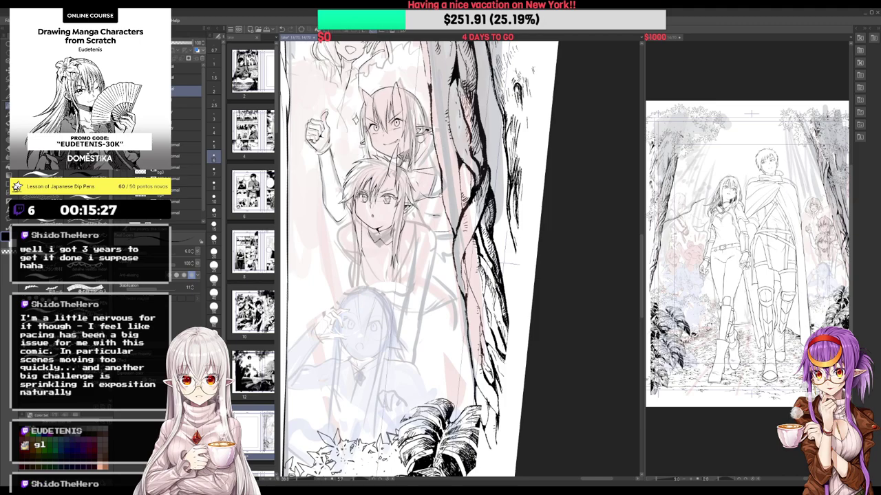
left_click_drag(417, 204, 425, 93)
key("minus")
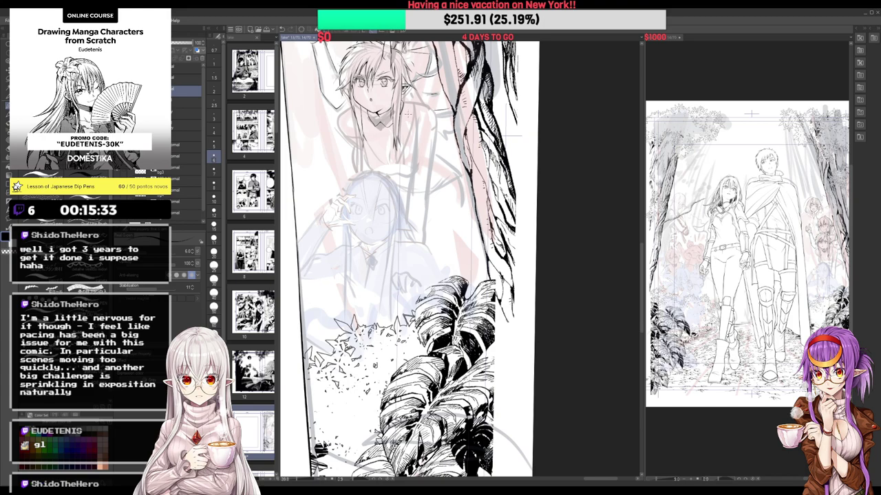
scroll(409, 115, "up", 1)
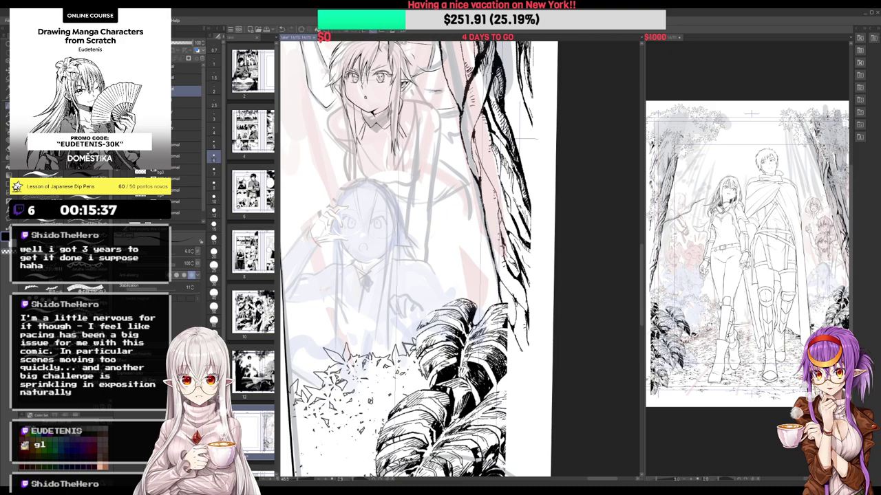
scroll(405, 133, "up", 1)
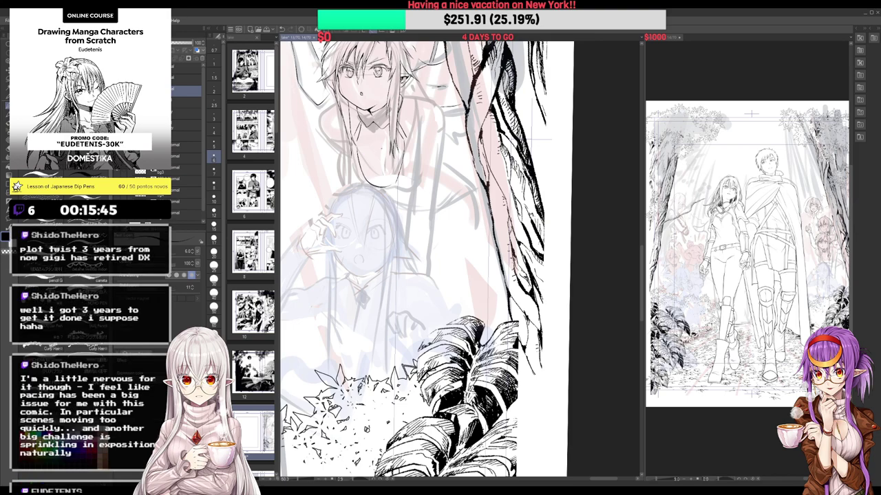
left_click_drag(384, 157, 396, 187)
key("ctrl+z")
key("e")
key("p")
scroll(388, 177, "up", 2)
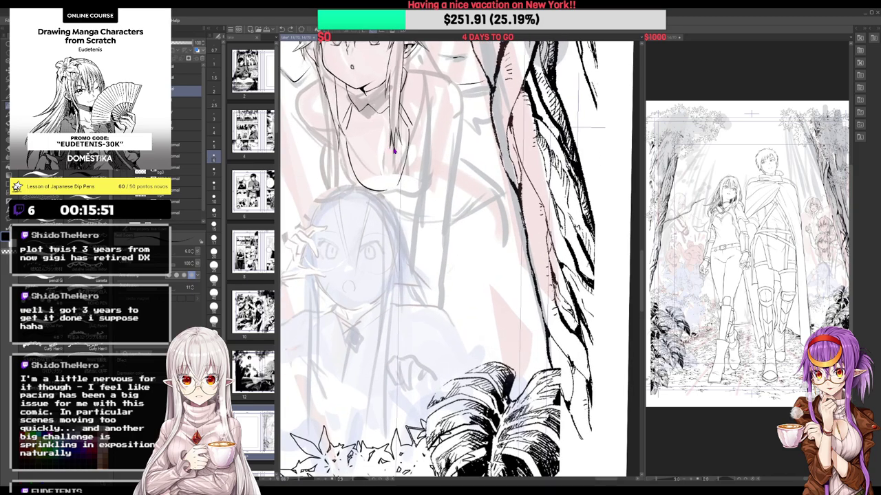
scroll(391, 190, "down", 3)
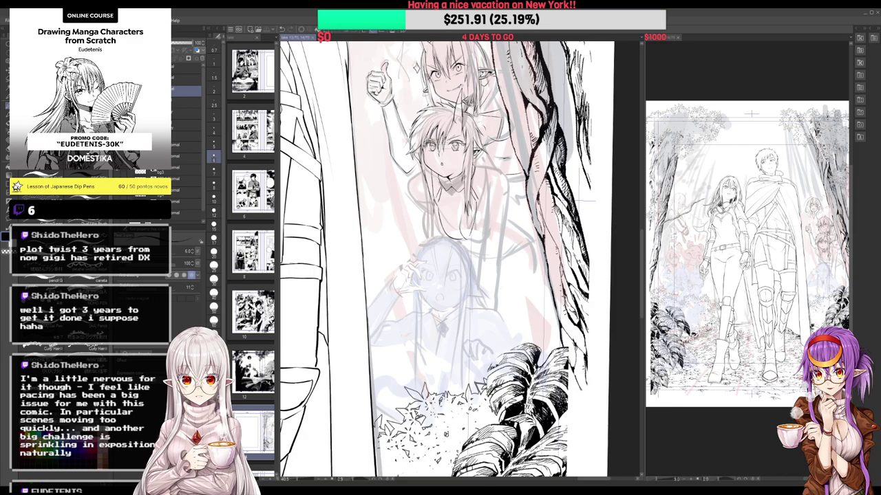
Hide the colored sketch and handwrite the note "brb ice cream" in the empty area below the lower character
left_click_drag(390, 275, 412, 292)
mouse_move(395, 244)
left_mouse_down()
mouse_move(403, 299)
mouse_move(427, 273)
left_mouse_up()
mouse_move(433, 253)
left_mouse_down()
mouse_move(439, 288)
mouse_move(447, 276)
left_mouse_up()
mouse_move(421, 315)
left_mouse_down()
mouse_move(426, 334)
mouse_move(474, 336)
mouse_move(530, 306)
left_mouse_up()
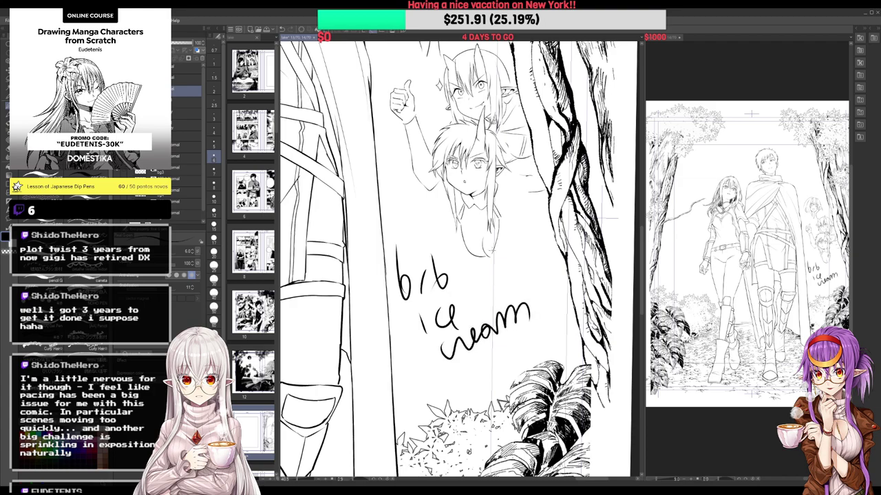
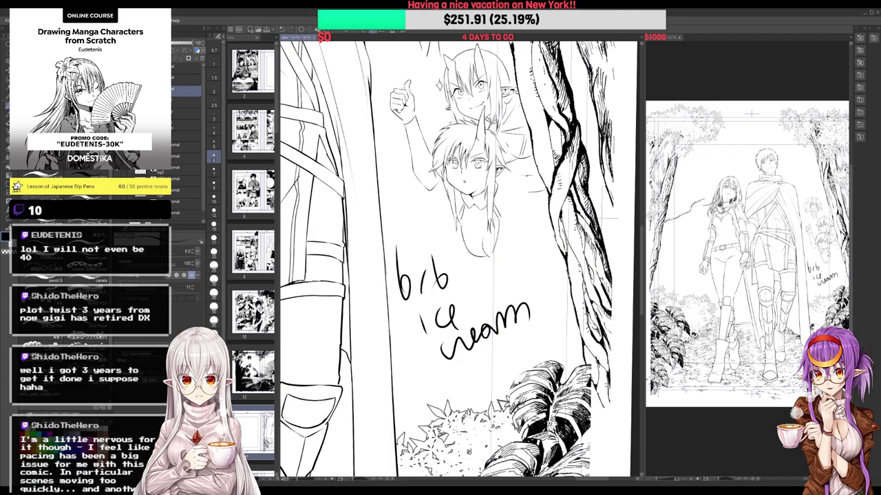
Undo the handwritten note and the hiding of the colored sketch
key("ctrl+z")
key("ctrl+z")
key("ctrl+z")
key("ctrl+z")
key("ctrl+z")
key("ctrl+z")
key("ctrl+z")
key("ctrl+z")
key("ctrl+z")
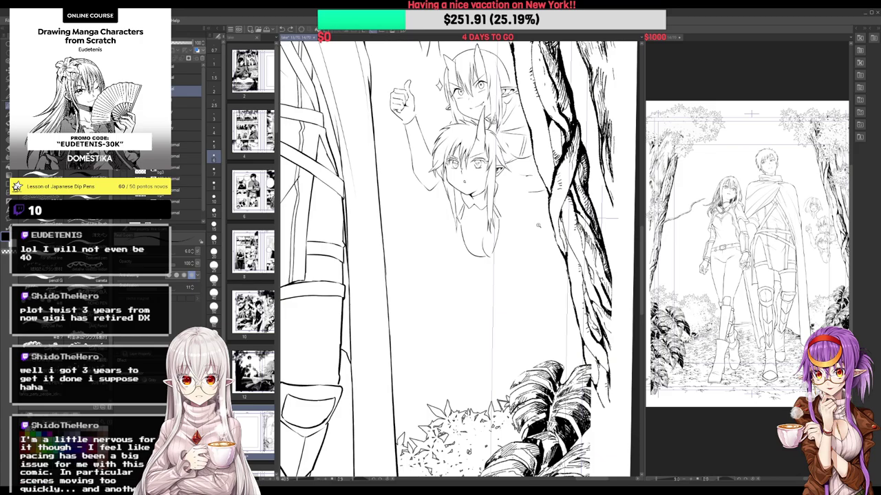
scroll(536, 204, "down", 2)
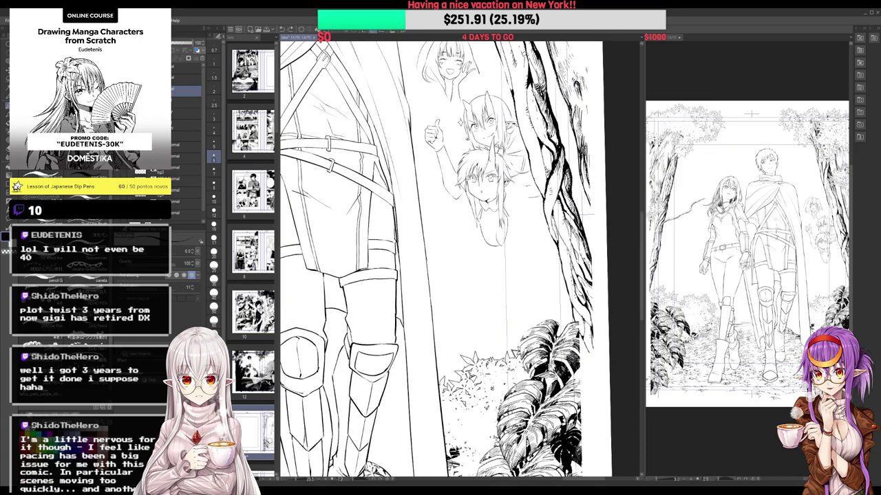
key("ctrl+z")
Refine the lower chest contour of the lower horned character beside the long side lock and extend its rounded curve
left_click_drag(528, 172, 497, 142)
scroll(480, 181, "up", 2)
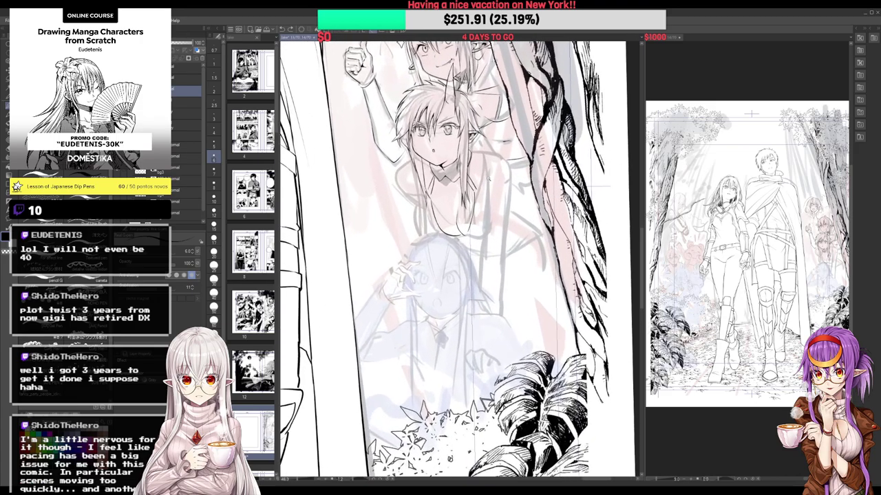
key("ctrl+plus")
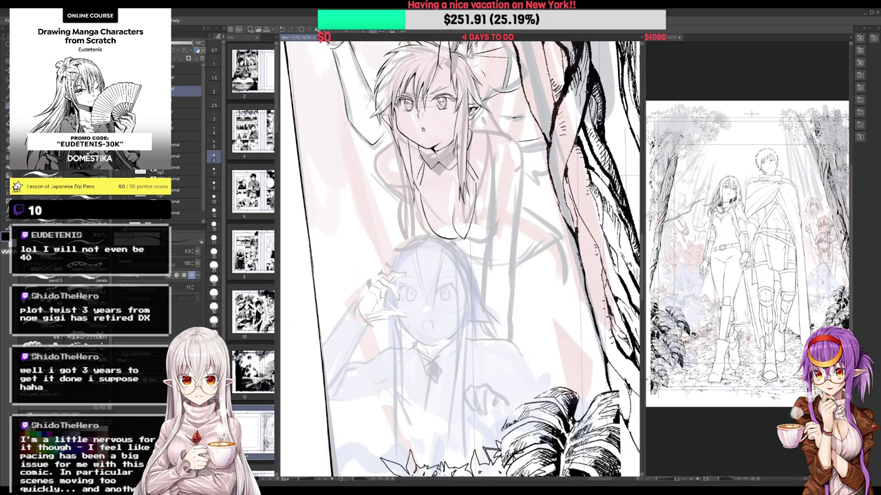
left_click_drag(465, 240, 457, 236)
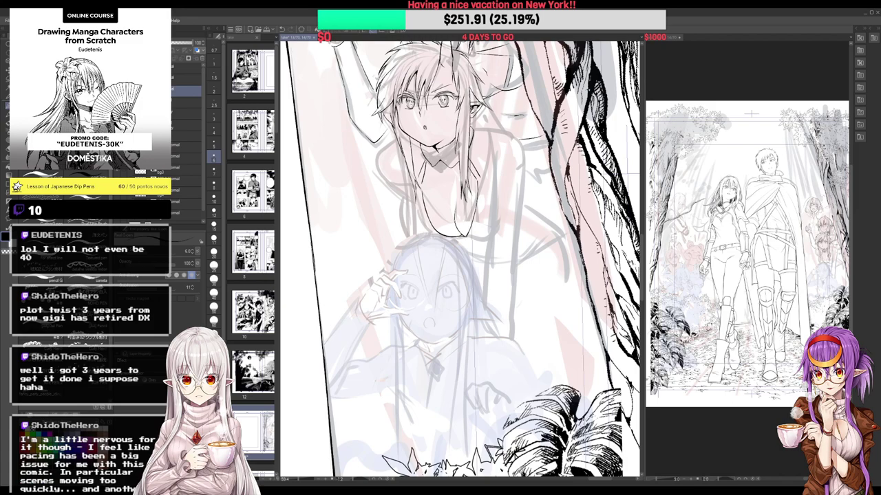
left_click_drag(465, 237, 514, 223)
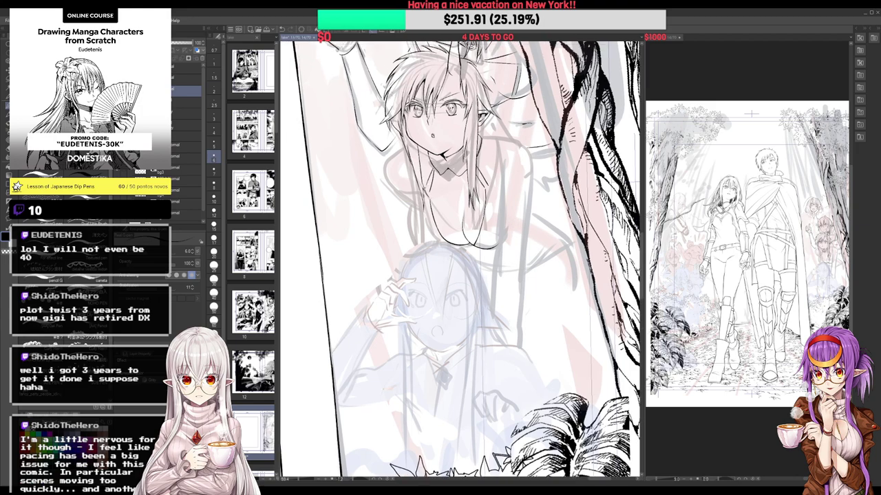
key("e")
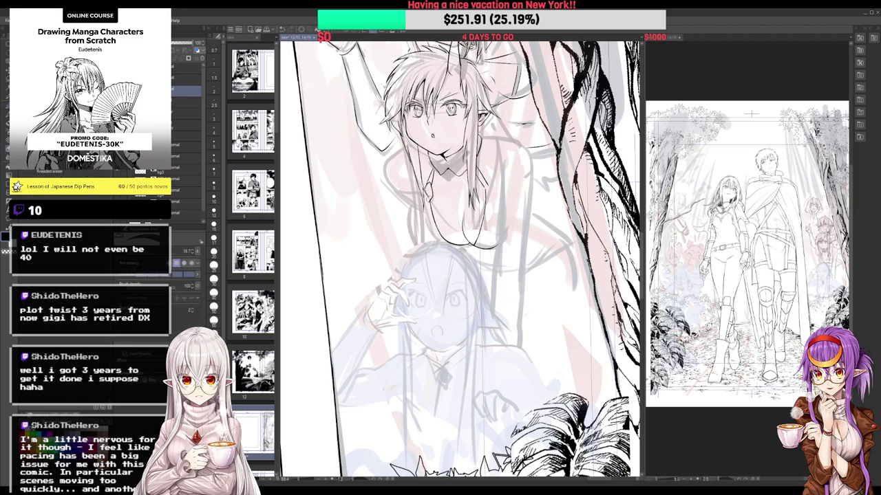
key("p")
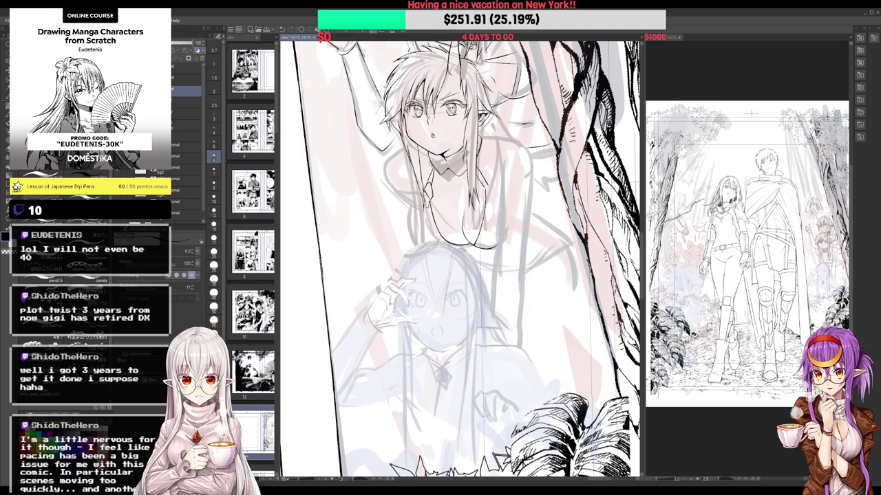
key("e")
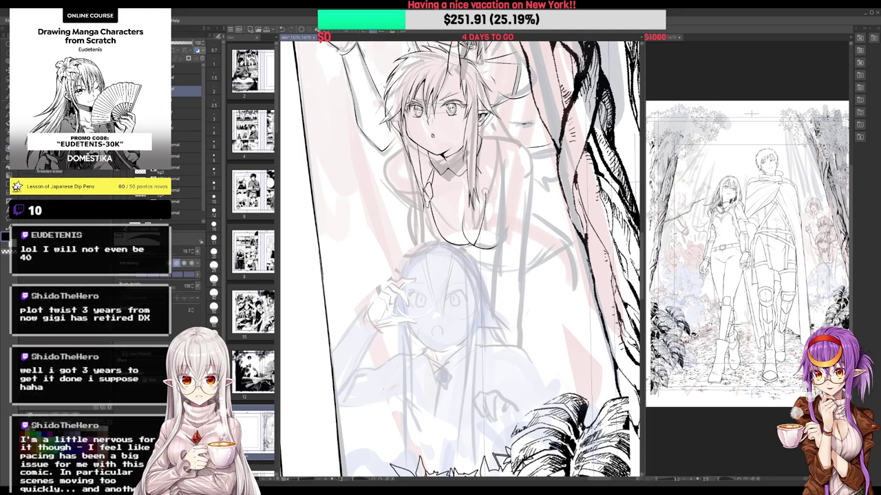
key("p")
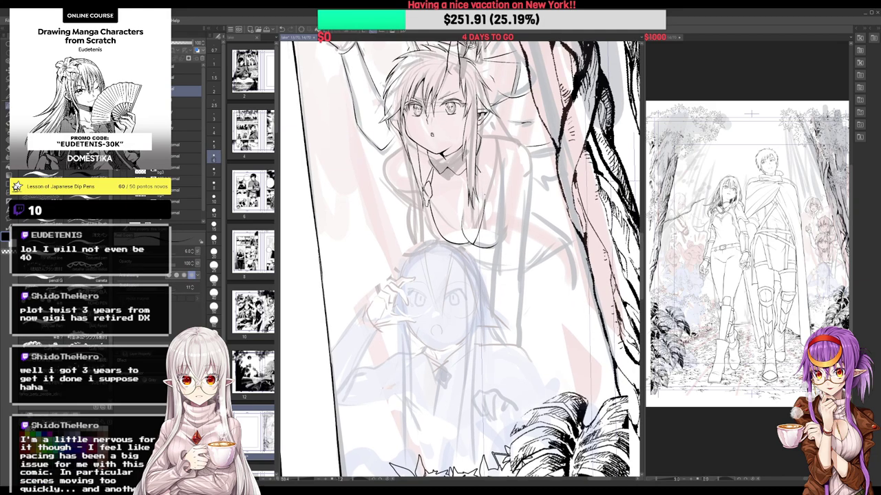
Erase and redraw the chest's left contour down to the center line, undoing one stroke along the way
key("e")
left_click_drag(431, 199, 434, 242)
key("p")
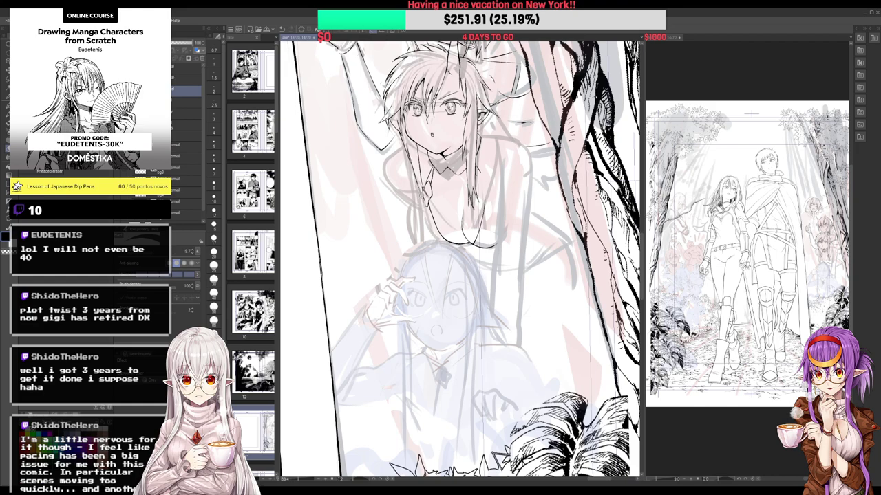
left_click_drag(420, 192, 416, 213)
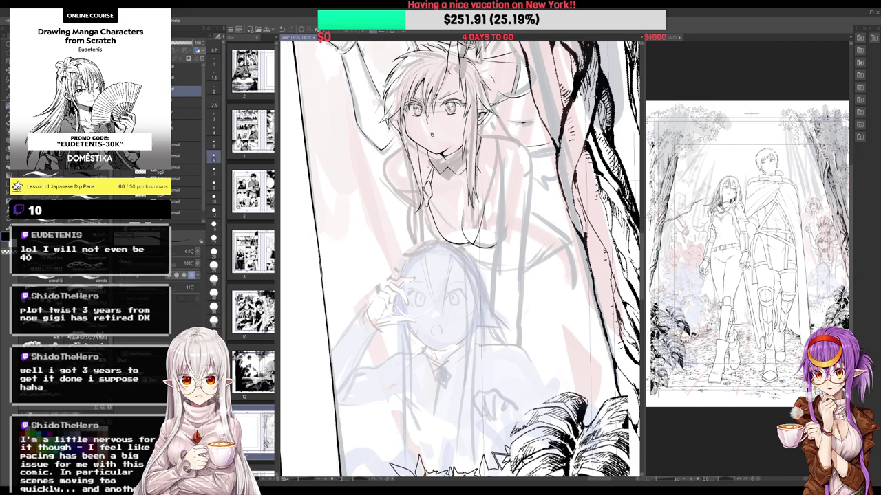
left_click_drag(468, 143, 465, 136)
left_click_drag(444, 201, 425, 238)
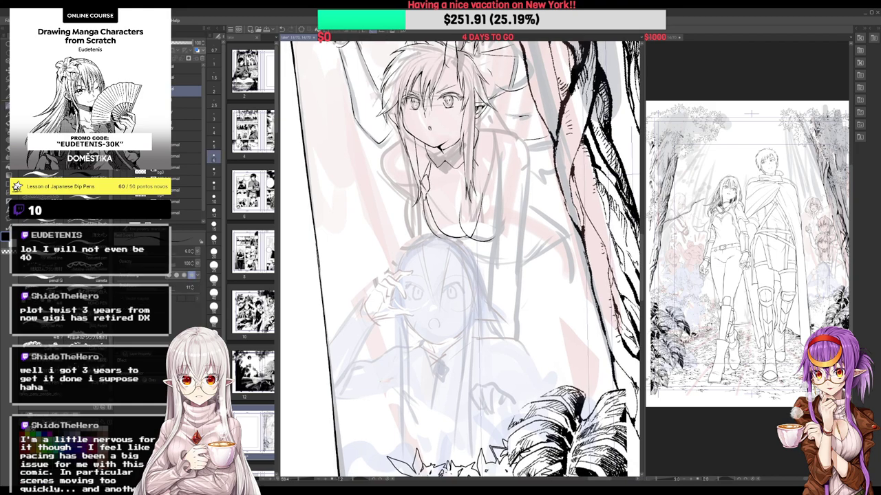
key("ctrl+z")
mouse_move(425, 193)
left_mouse_down()
mouse_move(431, 234)
mouse_move(462, 239)
left_mouse_up()
left_click_drag(473, 171, 477, 182)
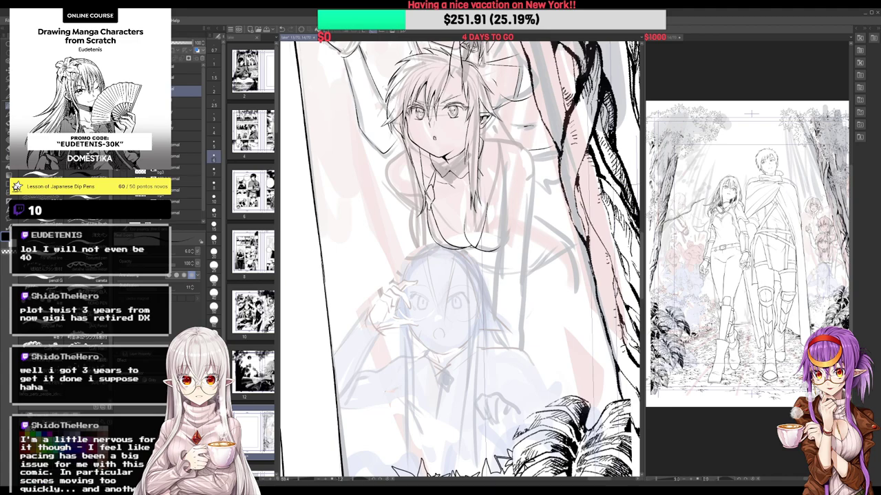
Ink the choker and its small ornament below the lower horned character's chin, cleaning up overlapping lines
scroll(440, 156, "up", 1)
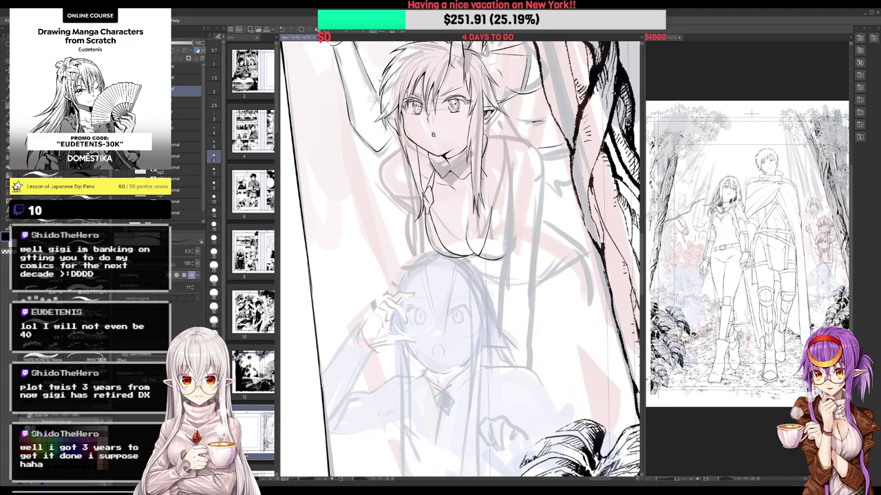
left_click_drag(444, 157, 439, 167)
scroll(469, 152, "up", 2)
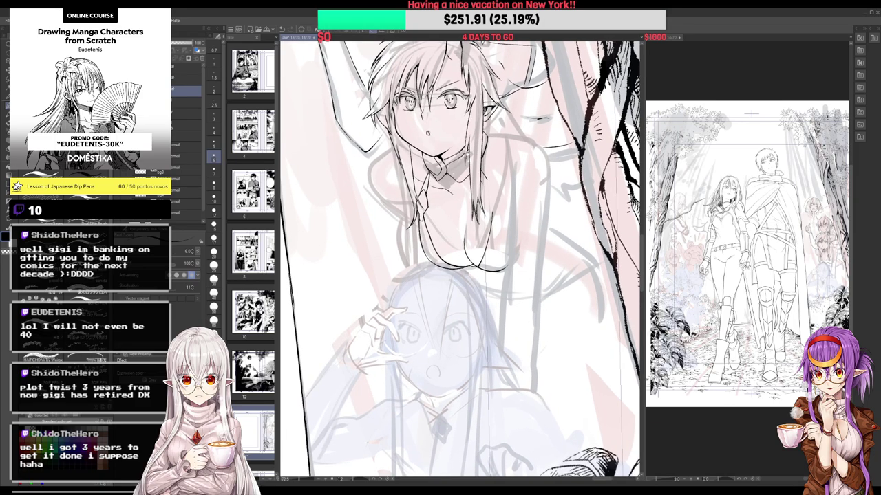
scroll(454, 158, "down", 1)
key("e")
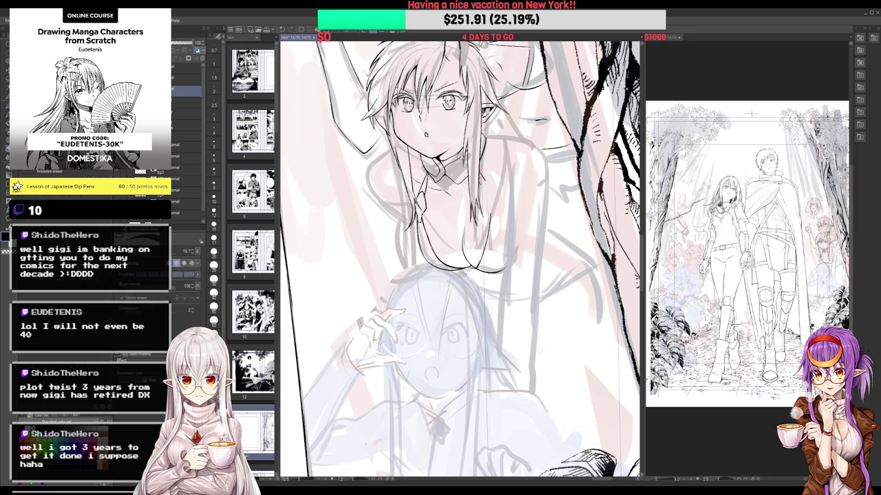
key("p")
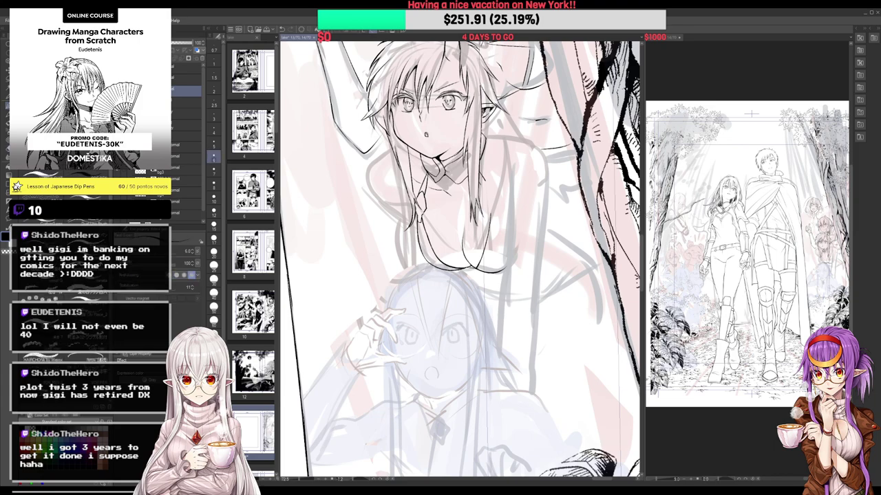
mouse_move(447, 178)
left_mouse_down()
mouse_move(469, 170)
mouse_move(464, 180)
left_mouse_up()
key("e")
key("p")
left_click_drag(480, 135, 483, 149)
left_click_drag(431, 135, 429, 139)
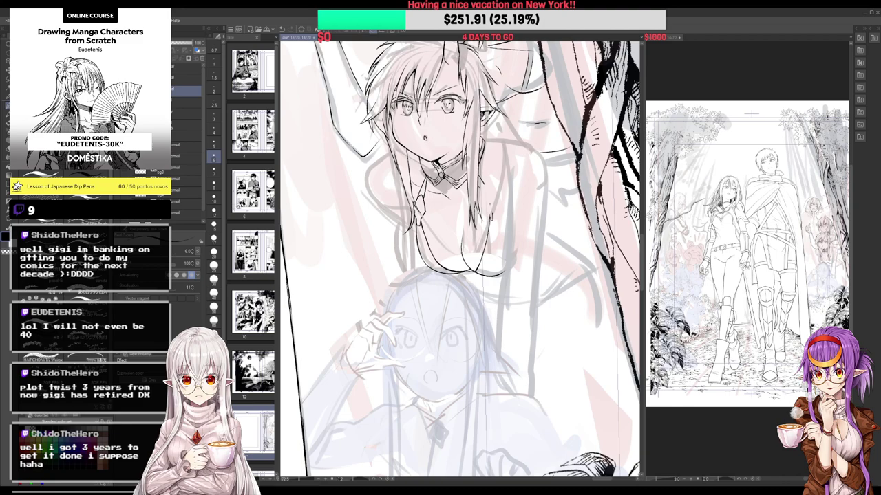
Ink the diamond-shaped strap ornaments on both sides of the chest beside the long side locks
mouse_move(480, 184)
left_mouse_down()
mouse_move(480, 211)
mouse_move(493, 202)
left_mouse_up()
left_click_drag(482, 195, 483, 202)
left_click_drag(425, 199, 415, 215)
left_click_drag(424, 182, 429, 199)
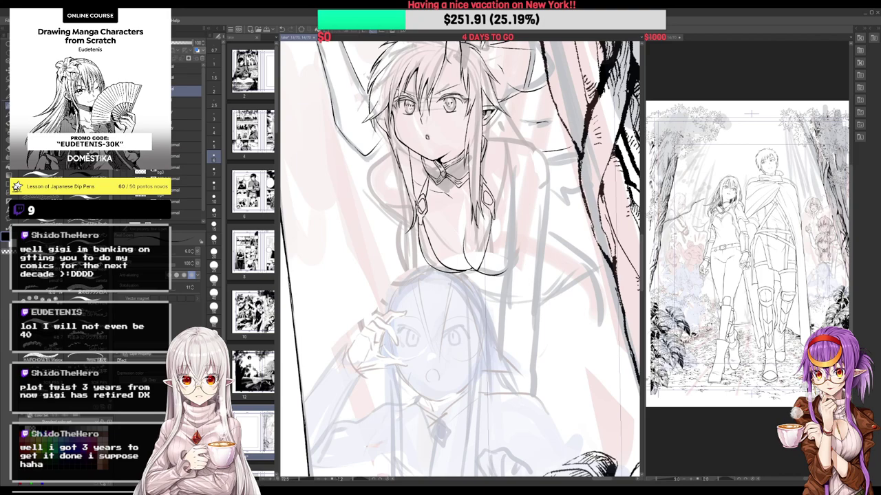
Ink both rounded shoulder outlines and the short underarm lines of the lower horned character, undoing stray strokes
mouse_move(394, 154)
left_mouse_down()
mouse_move(380, 163)
mouse_move(377, 201)
left_mouse_up()
mouse_move(487, 142)
left_mouse_down()
mouse_move(530, 145)
mouse_move(543, 165)
mouse_move(549, 233)
left_mouse_up()
key("ctrl+z")
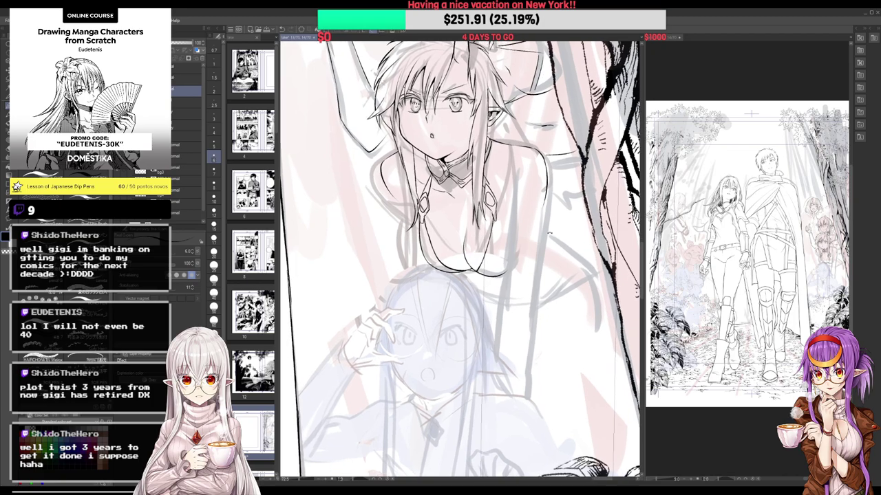
key("ctrl+z")
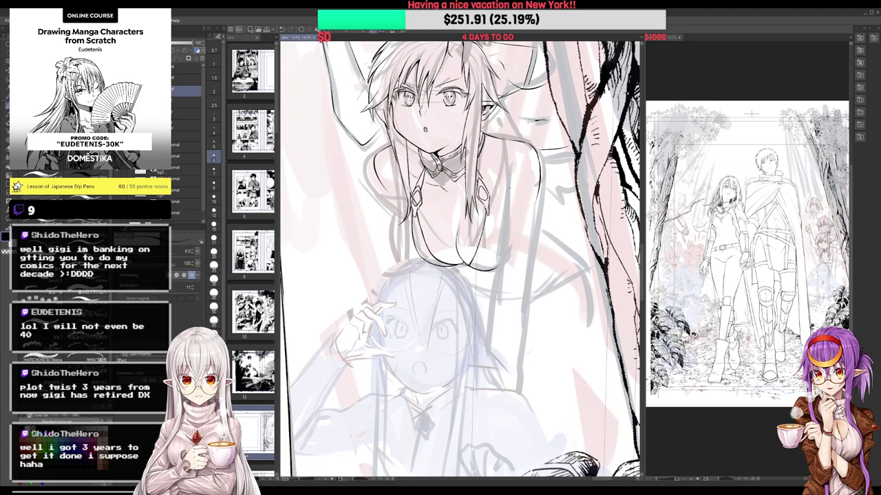
left_click_drag(512, 183, 499, 208)
left_click_drag(392, 203, 401, 220)
Ink the inner and outer contours of the upper arm nearest the tree, redrawing the strokes that miss the sketch
left_click_drag(528, 201, 503, 154)
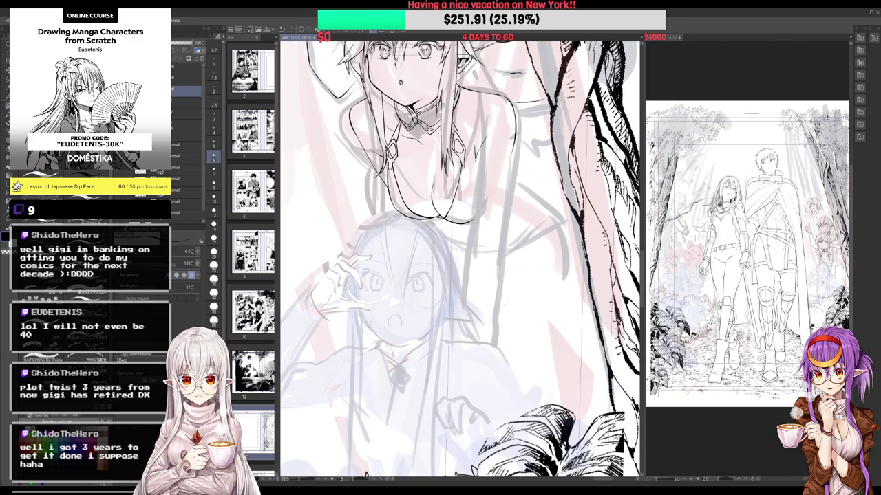
left_click_drag(506, 208, 500, 202)
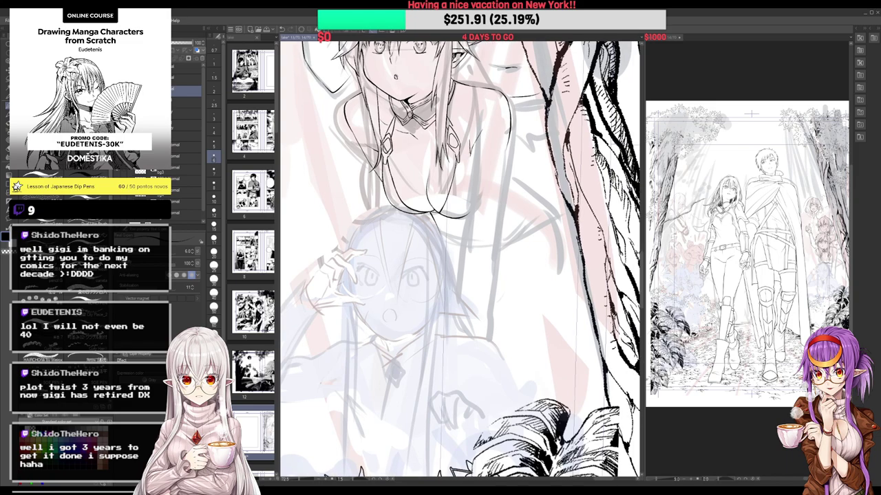
left_click_drag(470, 151, 466, 212)
key("ctrl+z")
left_click_drag(470, 157, 466, 218)
left_click_drag(507, 143, 497, 220)
key("e")
left_click(497, 215)
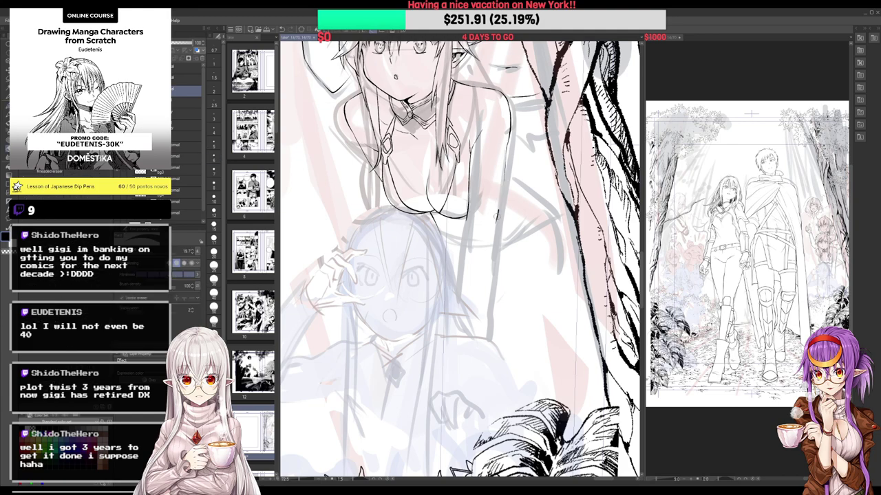
key("p")
left_click_drag(508, 158, 498, 216)
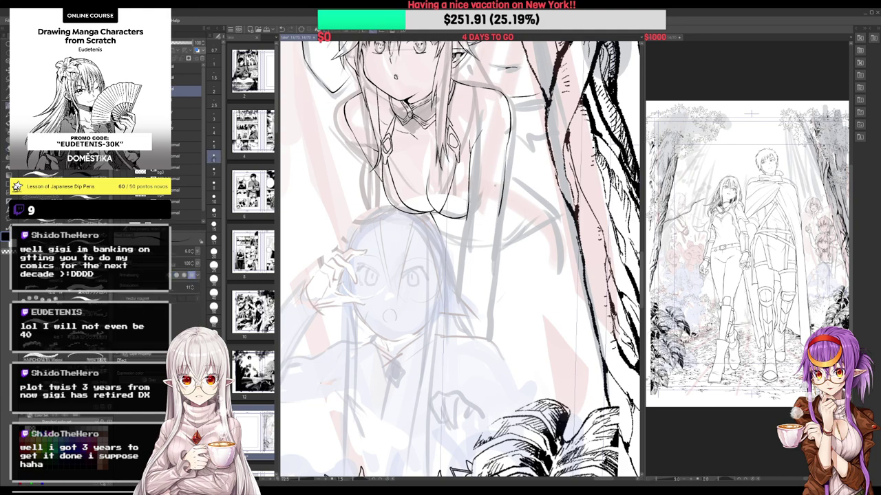
Ink a heart-shaped armlet with its band around the upper arm and erase the lines crossing it
mouse_move(483, 237)
left_mouse_down()
mouse_move(459, 212)
mouse_move(503, 222)
left_mouse_up()
mouse_move(468, 233)
left_mouse_down()
mouse_move(478, 251)
mouse_move(492, 243)
mouse_move(471, 223)
left_mouse_up()
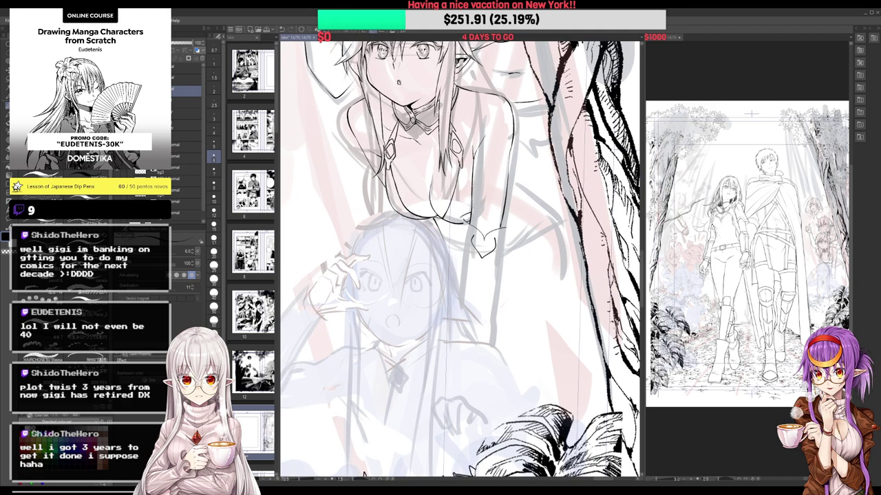
key("e")
mouse_move(468, 216)
left_mouse_down()
mouse_move(462, 228)
mouse_move(465, 218)
mouse_move(510, 213)
mouse_move(494, 225)
mouse_move(476, 214)
mouse_move(476, 224)
left_mouse_up()
key("p")
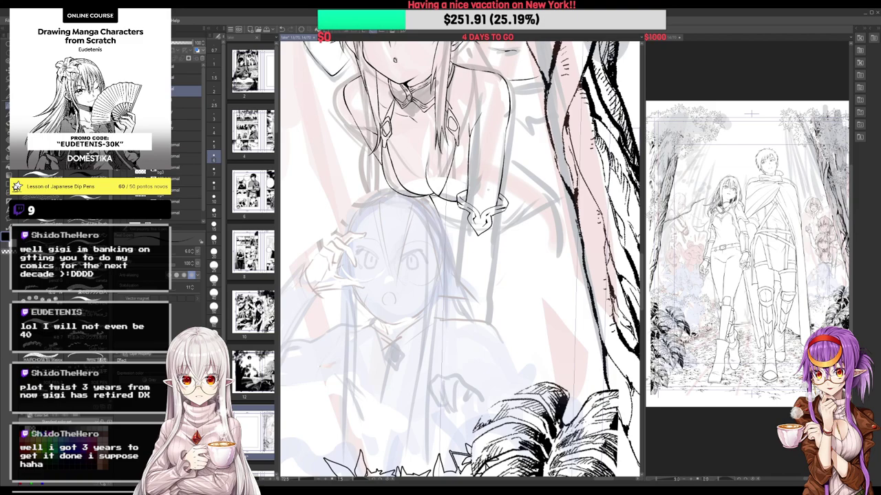
Clean up the opposite arm's line beside the left side lock, and undo an extra stroke near the shoulder
left_click_drag(528, 194, 551, 266)
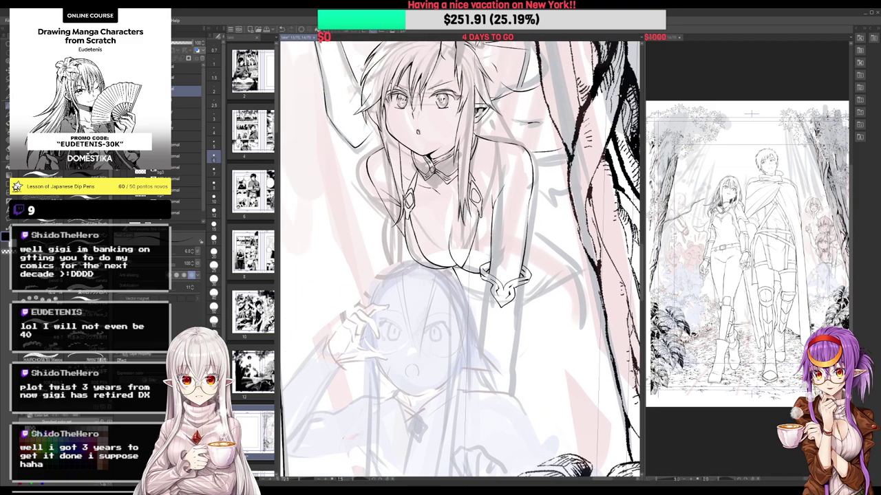
key("e")
left_click_drag(388, 199, 399, 204)
key("p")
scroll(400, 202, "down", 3)
scroll(426, 165, "up", 2)
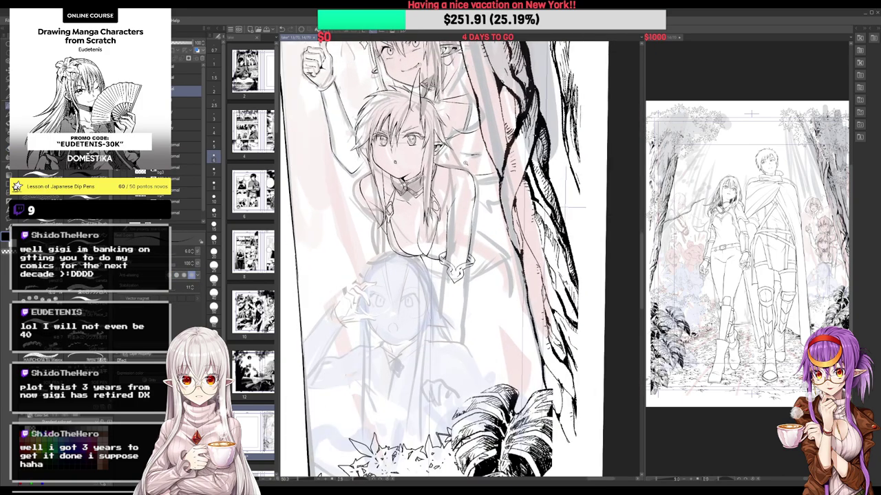
left_click_drag(438, 189, 452, 181)
key("ctrl+z")
Ink the puffed detached sleeve and its folded cuff below the heart-shaped armlet
left_click_drag(505, 183, 505, 173)
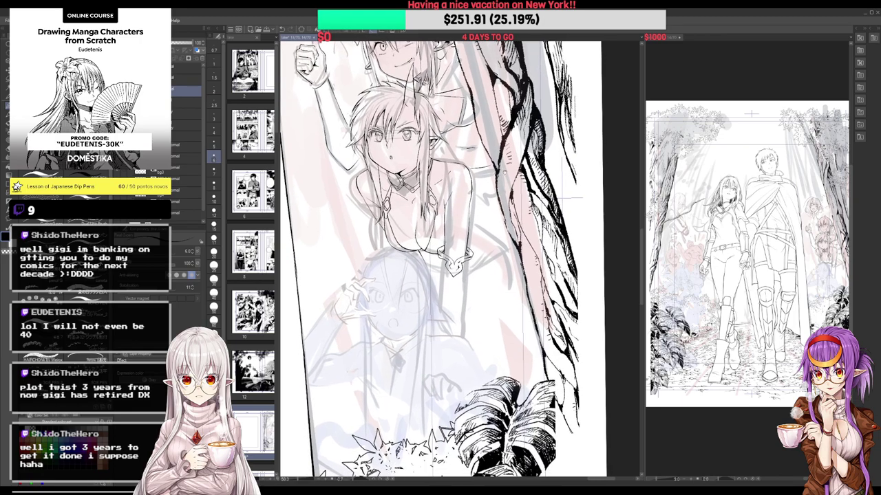
left_click_drag(497, 205, 495, 160)
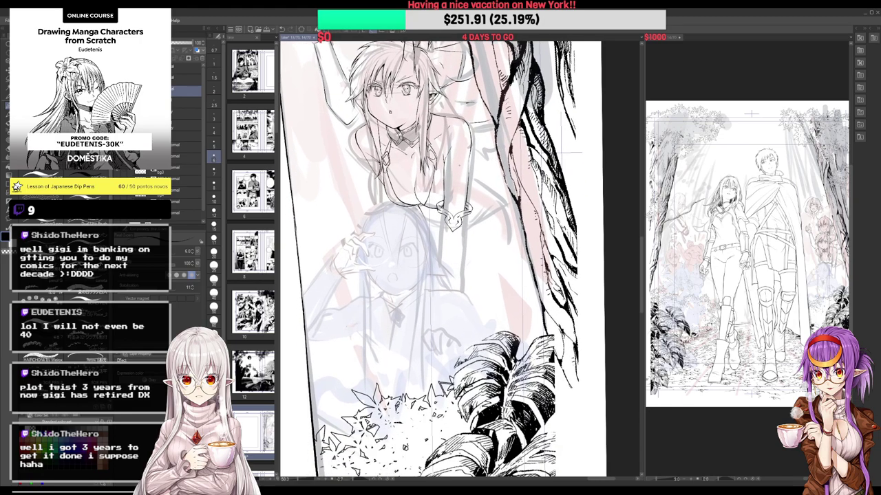
mouse_move(437, 216)
left_mouse_down()
mouse_move(430, 228)
mouse_move(442, 248)
left_mouse_up()
scroll(467, 244, "down", 1)
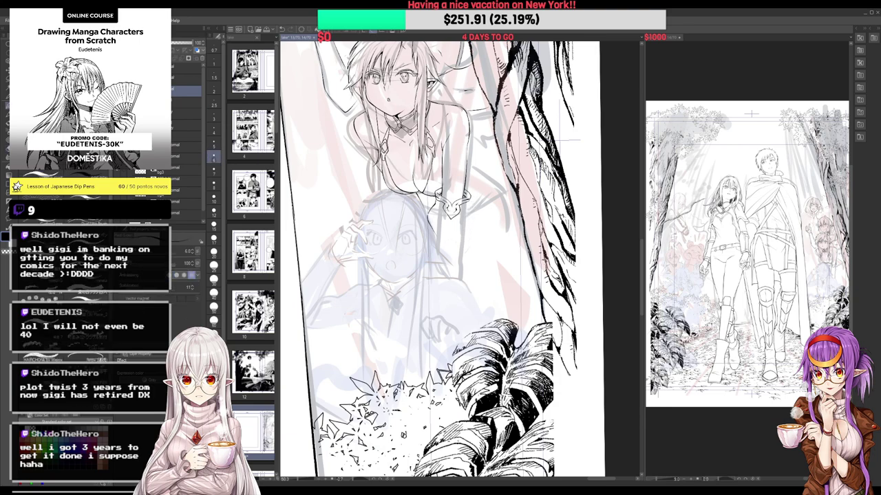
left_click_drag(470, 197, 473, 236)
scroll(449, 257, "up", 2)
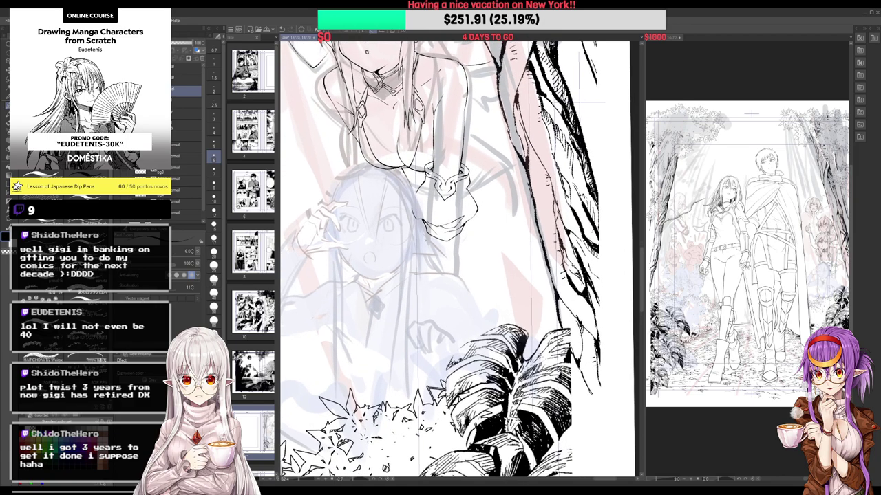
Ink both forearm contours below the sleeve cuff, undoing the first attempts and cleaning up the redrawn lines
left_click_drag(428, 239, 428, 262)
left_click_drag(458, 237, 455, 278)
key("ctrl+z")
key("ctrl+z")
left_click_drag(428, 233, 425, 280)
left_click_drag(464, 225, 449, 284)
key("e")
left_click_drag(427, 250, 428, 292)
key("p")
key("e")
left_click_drag(461, 239, 446, 290)
key("p")
key("e")
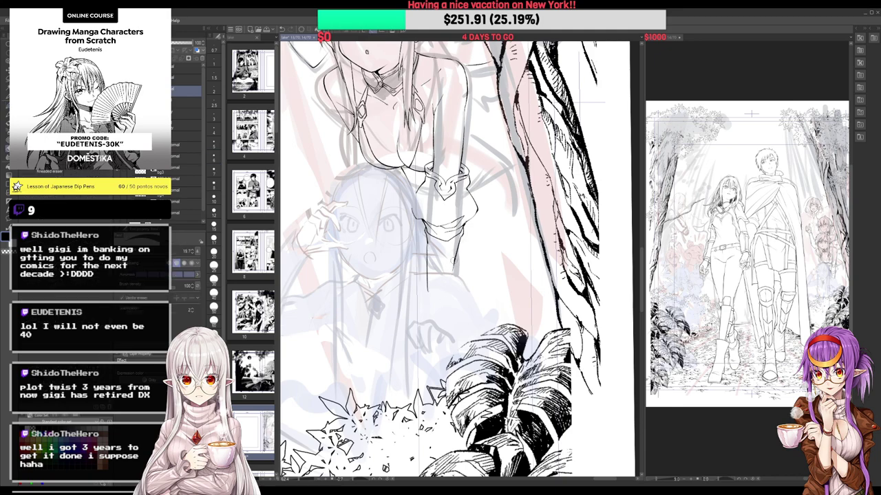
key("p")
mouse_move(507, 207)
left_mouse_down()
mouse_move(497, 232)
mouse_move(481, 189)
mouse_move(479, 215)
left_mouse_up()
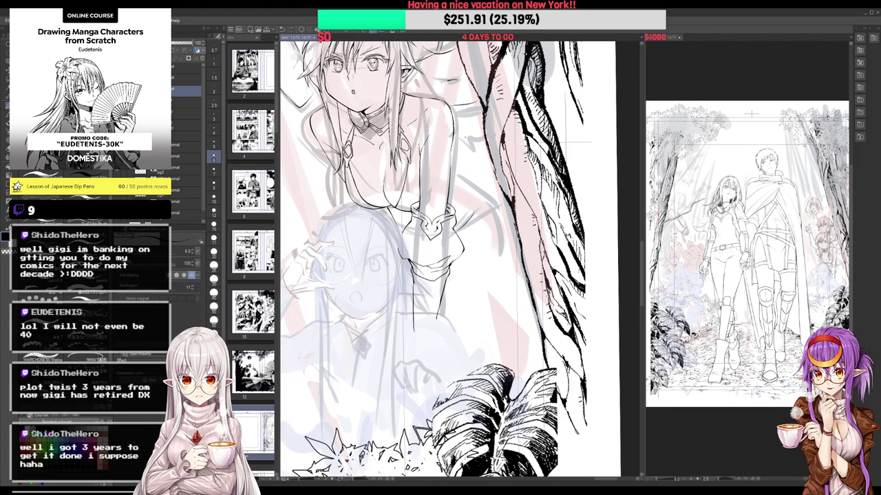
mouse_move(451, 147)
left_mouse_down()
mouse_move(450, 175)
mouse_move(496, 210)
mouse_move(506, 305)
left_mouse_up()
scroll(530, 296, "down", 5)
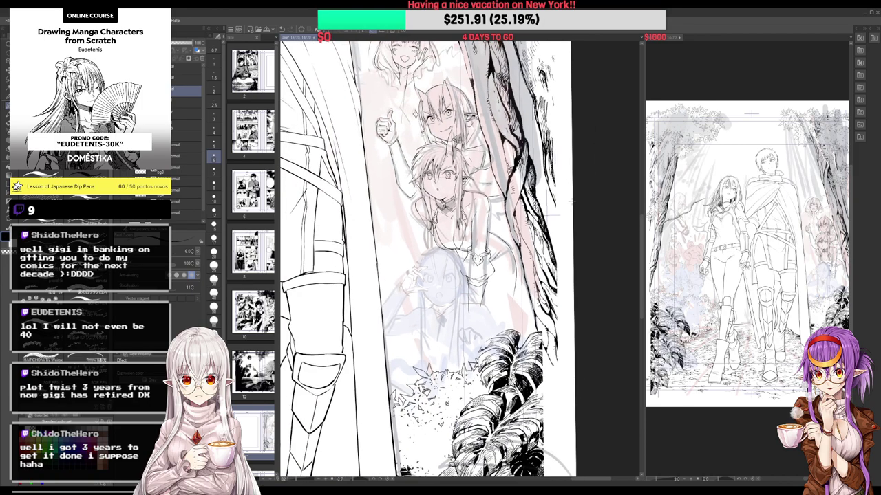
Ink short torso lines beneath the lower horned character's chest, beside the detached sleeve
key("ctrl+Tab")
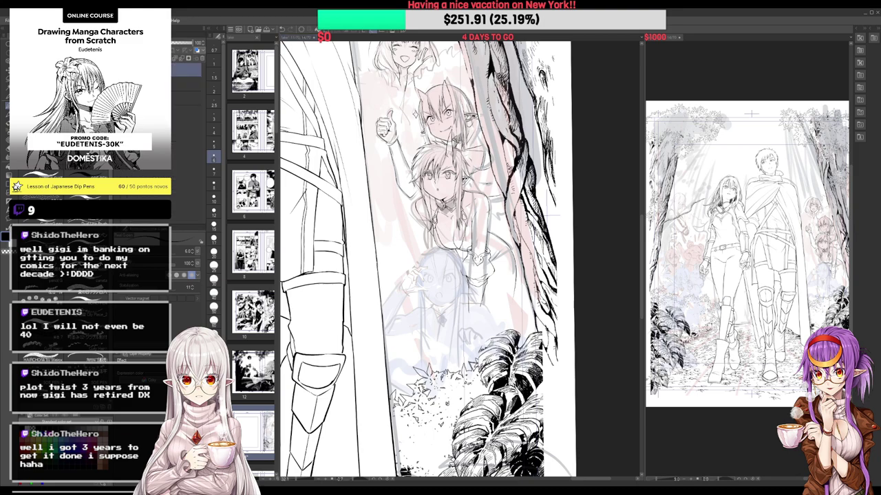
left_click(502, 266)
scroll(501, 266, "up", 5)
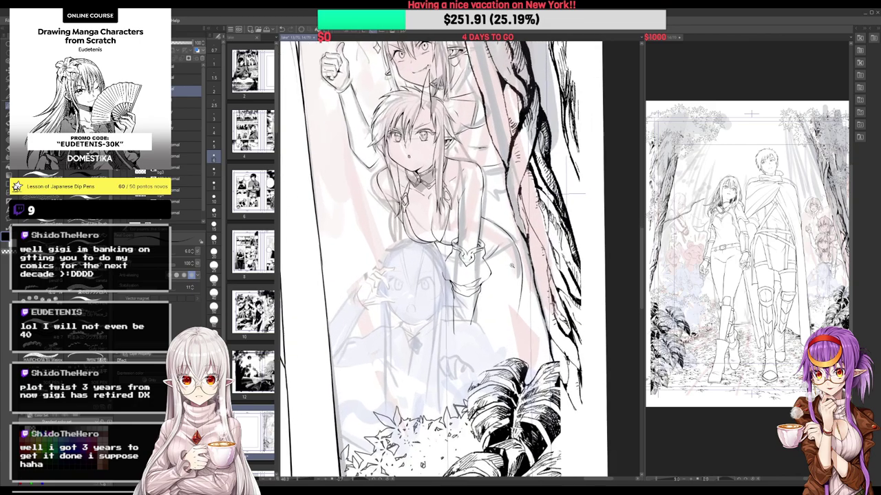
scroll(488, 241, "up", 1)
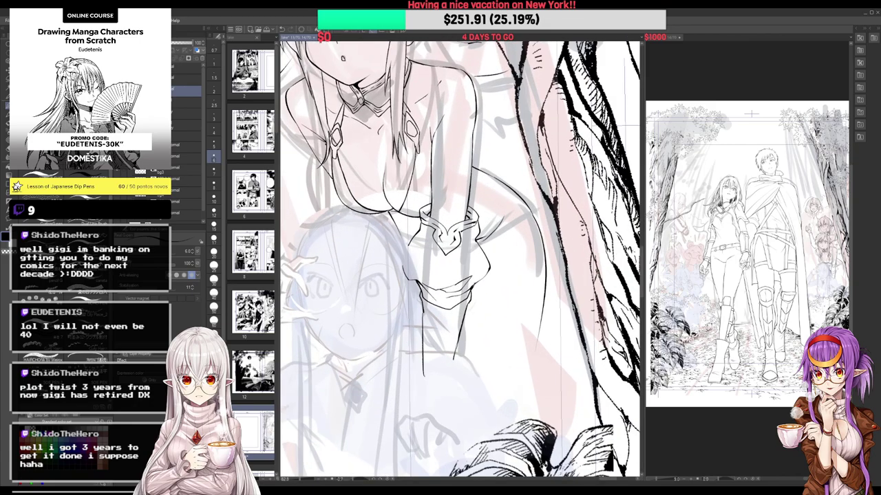
left_click_drag(408, 223, 419, 230)
left_click_drag(435, 188, 428, 175)
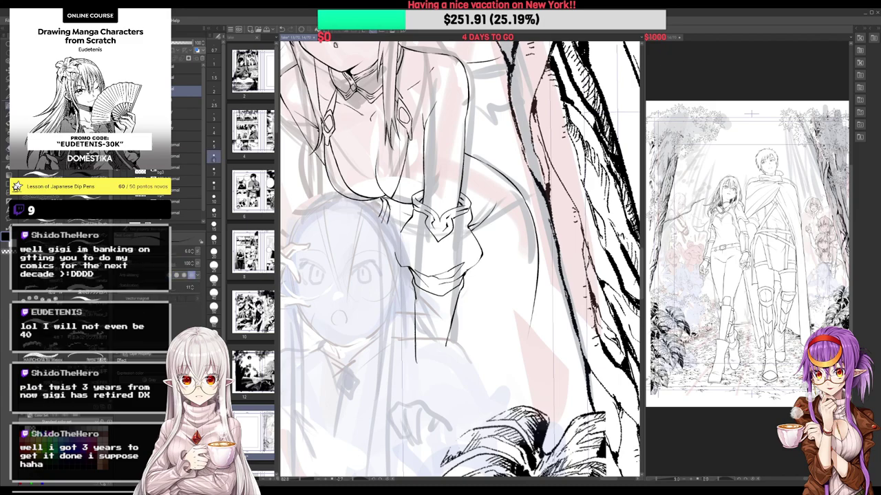
left_click_drag(390, 207, 401, 232)
left_click_drag(491, 204, 477, 184)
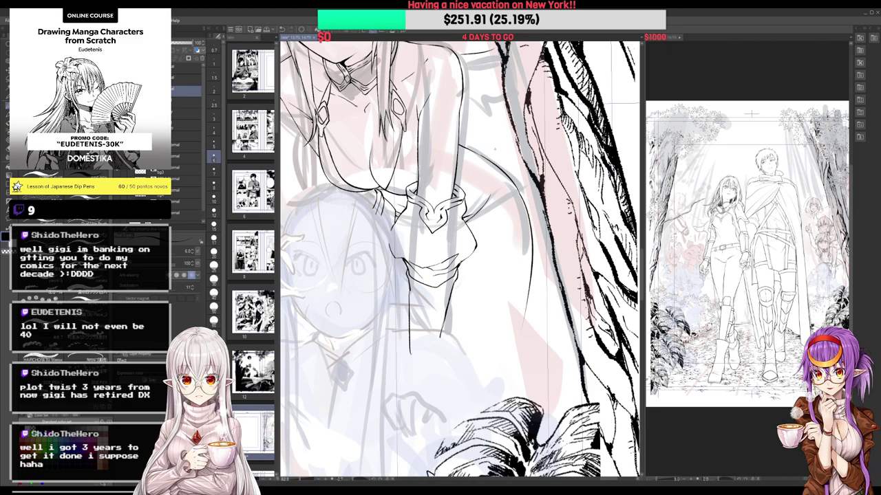
Ink the side strap of the lower horned character's bottoms across the hip, next to the armlet
key("e")
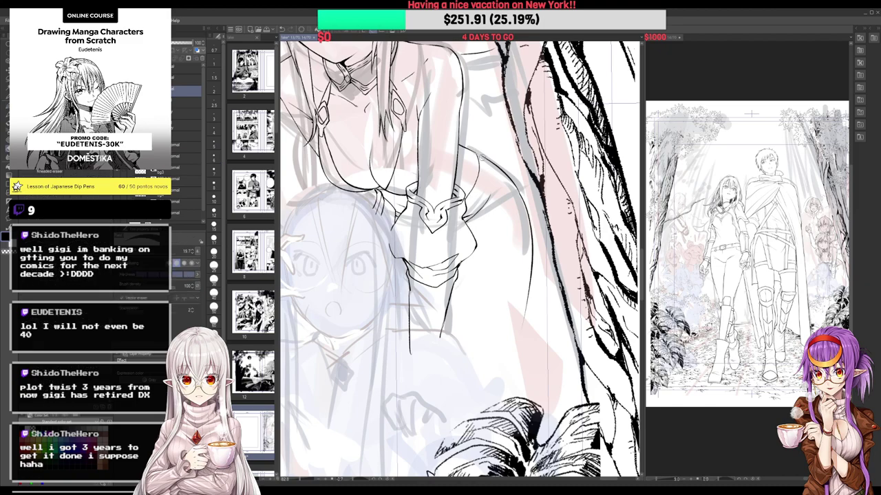
key("p")
left_click_drag(487, 164, 468, 209)
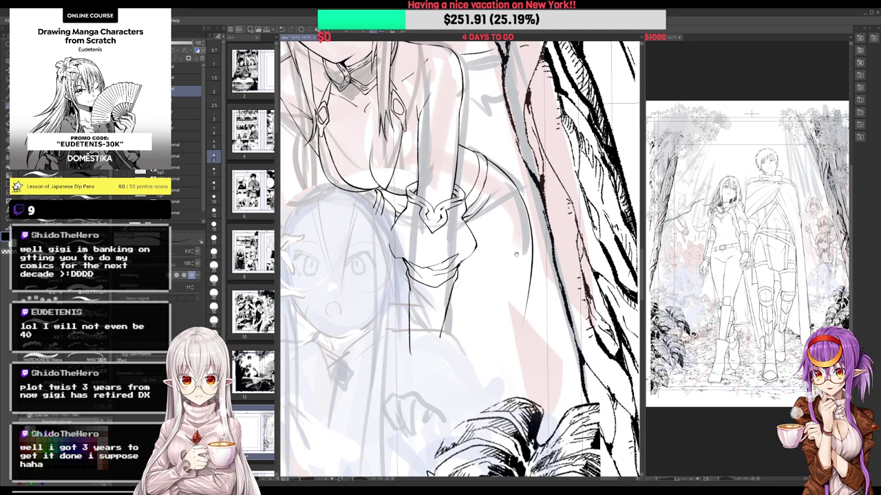
left_click_drag(505, 276, 487, 268)
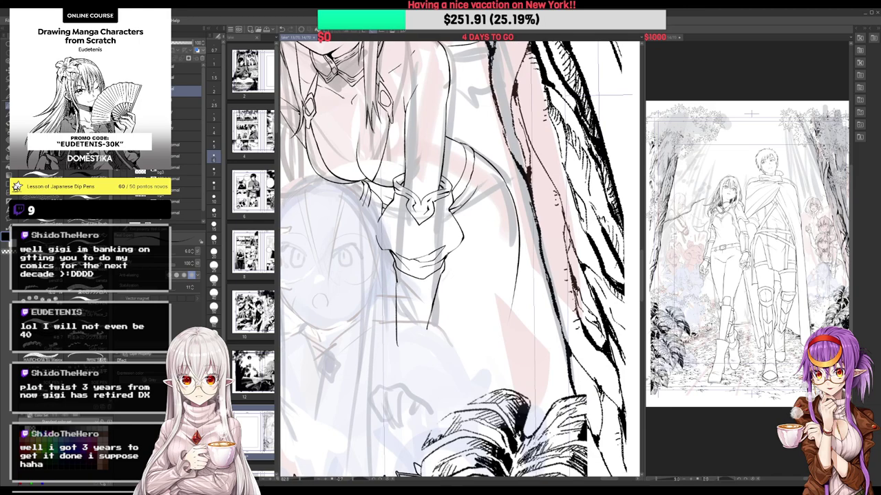
Ink the thigh contour below the hip strap, beside the forearm
mouse_move(478, 188)
left_mouse_down()
mouse_move(504, 223)
mouse_move(457, 320)
mouse_move(498, 248)
left_mouse_up()
scroll(510, 219, "down", 1)
left_click_drag(453, 229, 444, 280)
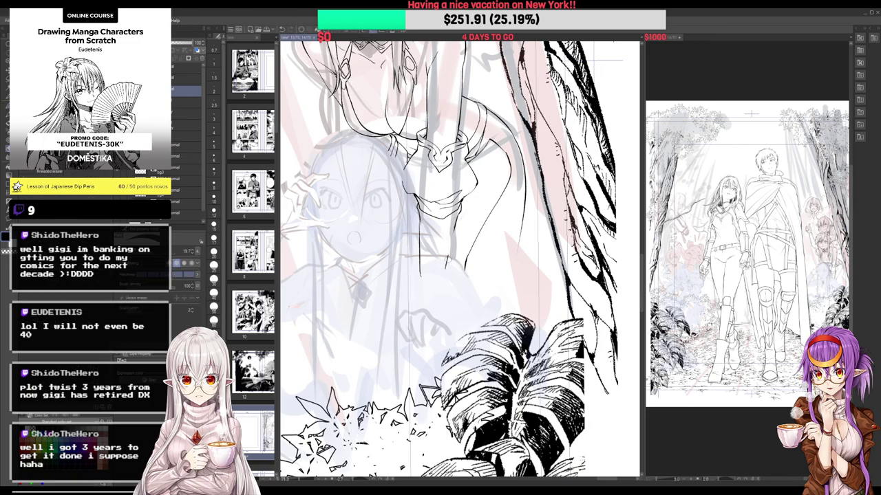
scroll(450, 261, "down", 1)
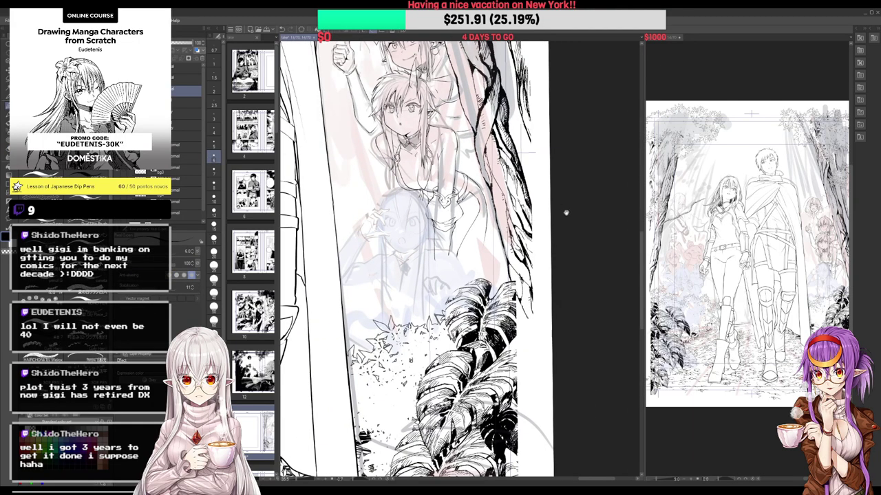
scroll(489, 210, "up", 1)
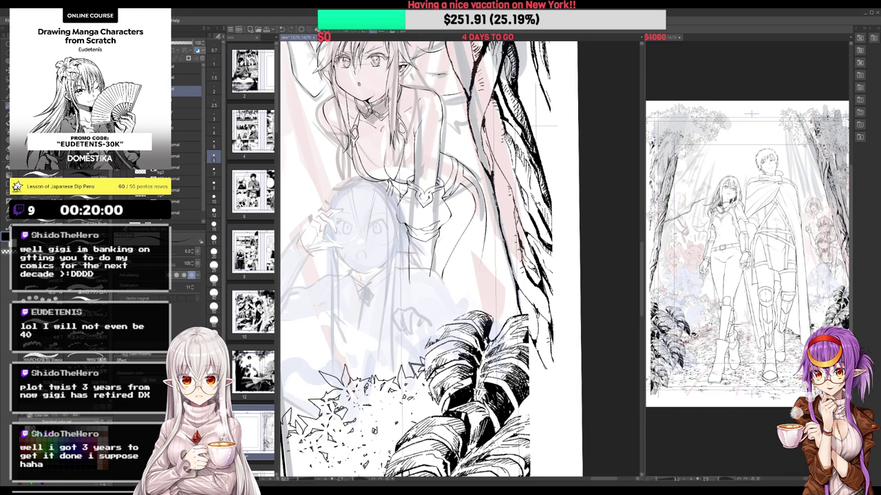
scroll(427, 261, "down", 2)
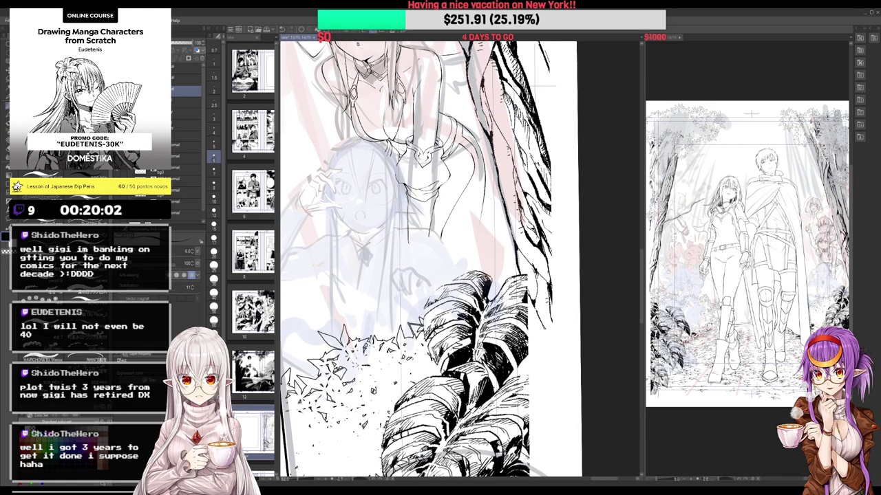
Ink the lower horned character's tail curving down from the hip to its pointed tip
mouse_move(475, 157)
left_mouse_down()
mouse_move(446, 234)
mouse_move(460, 239)
mouse_move(448, 238)
mouse_move(453, 220)
mouse_move(469, 215)
mouse_move(453, 227)
left_mouse_up()
key("e")
key("p")
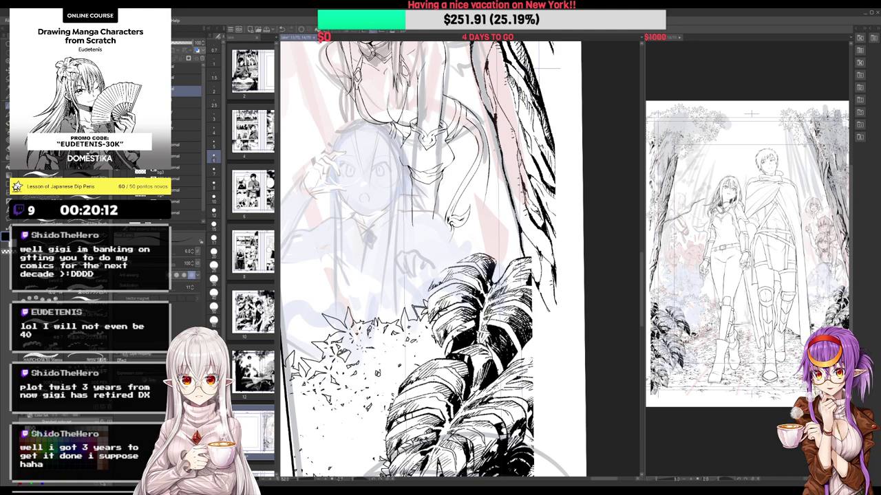
left_click_drag(481, 171, 483, 199)
left_click_drag(465, 146, 473, 124)
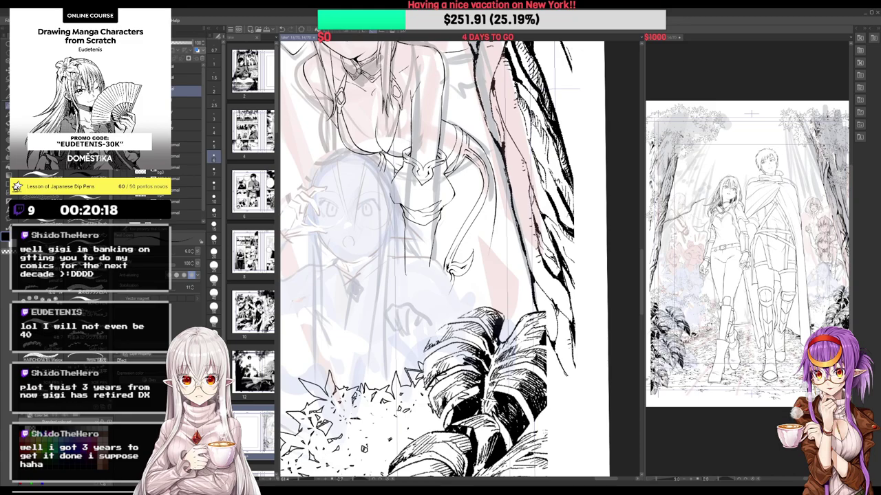
Add a short inner thigh line between the forearm and the tail's tip
left_click_drag(469, 135, 465, 165)
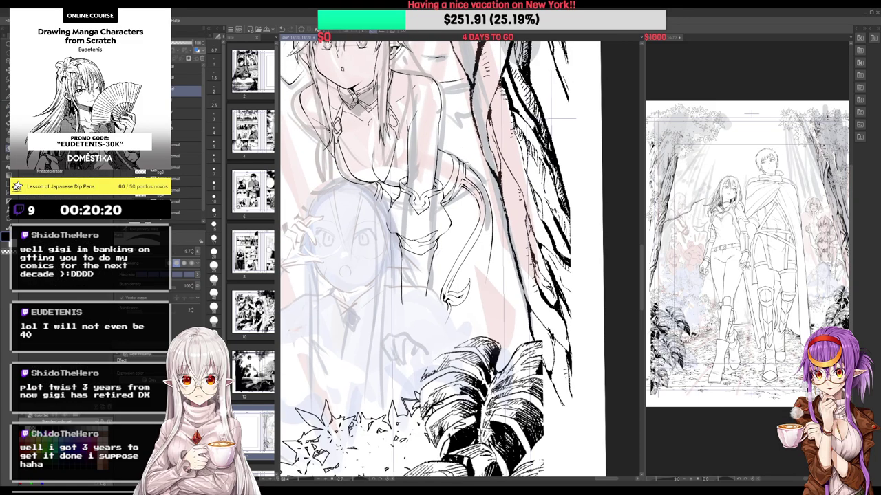
scroll(471, 166, "down", 2)
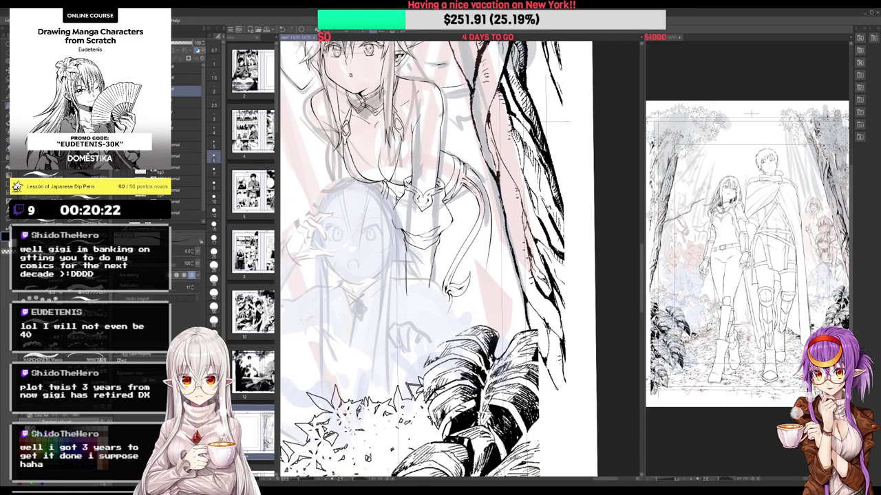
scroll(475, 170, "up", 1)
left_click_drag(474, 170, 473, 127)
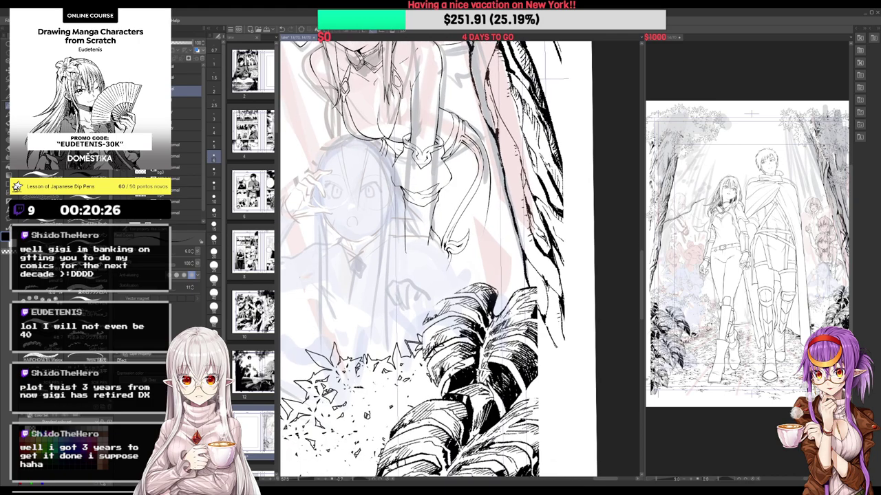
left_click_drag(433, 229, 440, 244)
scroll(434, 238, "down", 5)
scroll(448, 187, "up", 8)
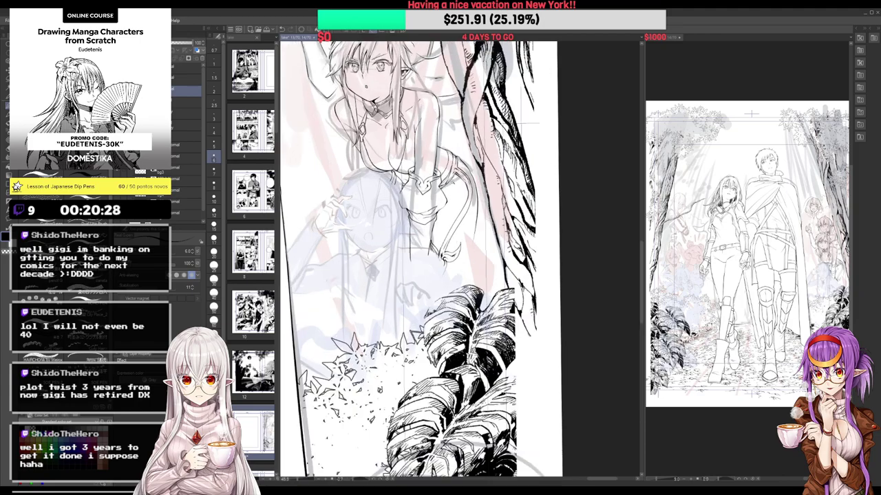
left_click_drag(437, 190, 462, 173)
scroll(467, 169, "down", 6)
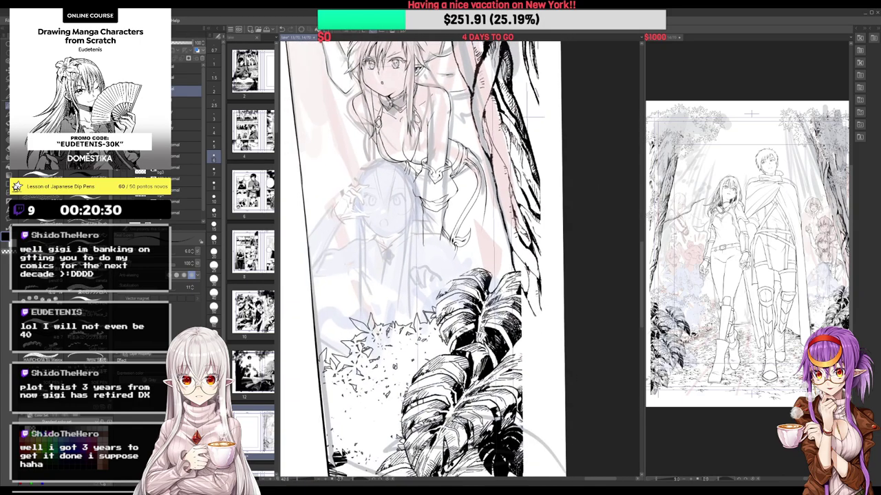
left_click_drag(483, 206, 463, 180)
scroll(464, 180, "up", 2)
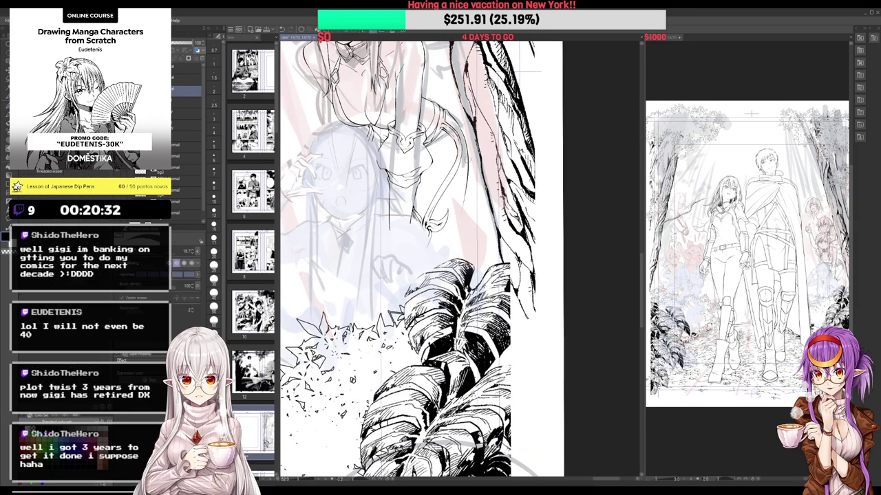
Ink the outer hip and thigh contour beyond the tail, undoing and redrawing its lower strokes
left_click_drag(464, 142, 466, 227)
key("e")
left_click_drag(467, 183, 472, 255)
key("p")
scroll(514, 184, "down", 3)
key("ctrl+z")
mouse_move(483, 207)
left_mouse_down()
mouse_move(489, 228)
mouse_move(478, 251)
left_mouse_up()
key("ctrl+z")
key("ctrl+z")
key("e")
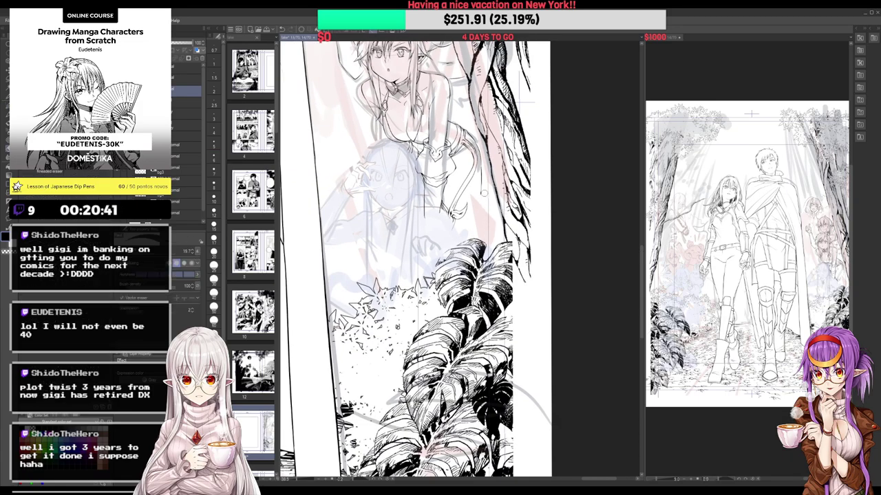
key("p")
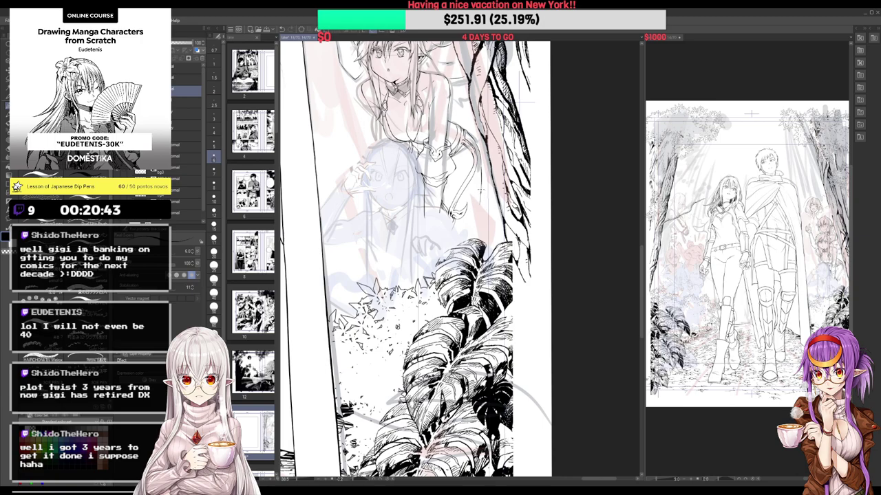
left_click_drag(480, 190, 489, 240)
scroll(489, 206, "down", 3)
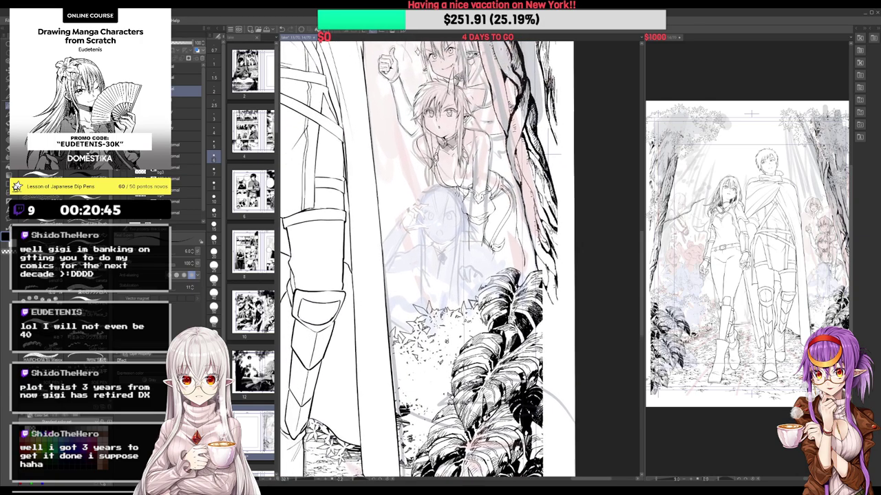
Clean up and ink the opposite arm's contour from the side lock down to the blue sketched head
scroll(441, 113, "up", 6)
key("e")
left_click_drag(421, 156, 449, 214)
left_click_drag(441, 180, 447, 193)
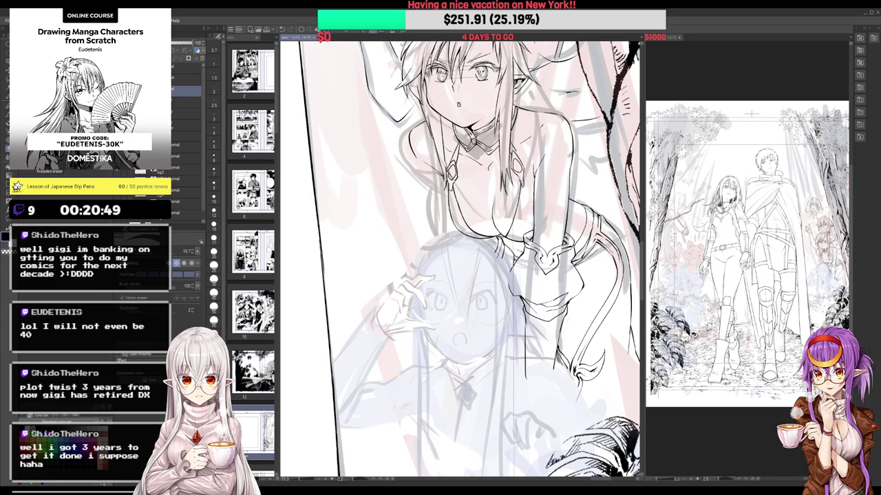
key("p")
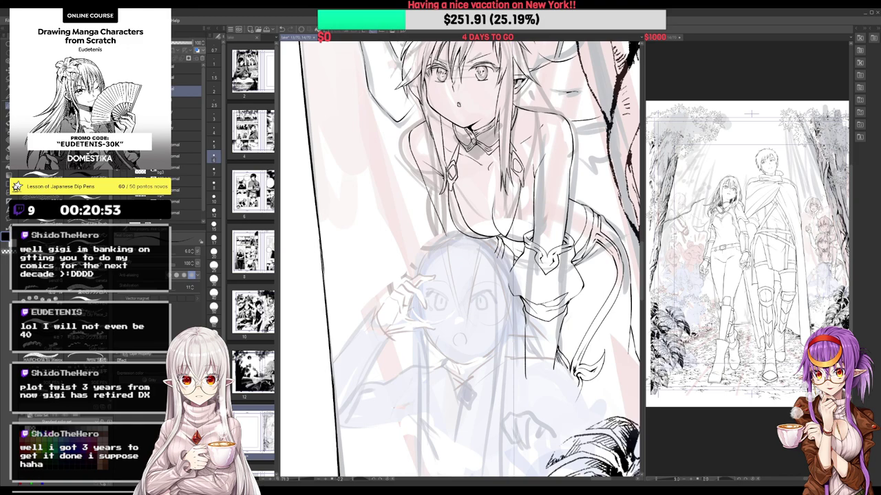
key("e")
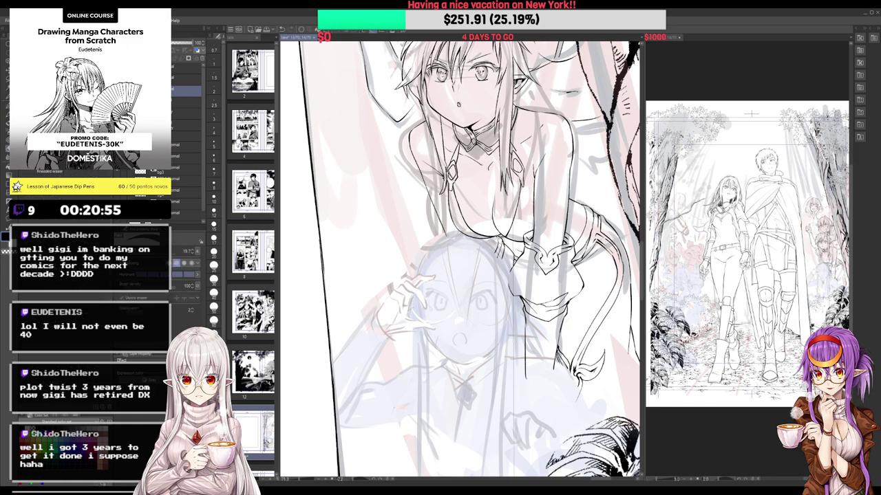
left_click_drag(504, 258, 516, 261)
key("p")
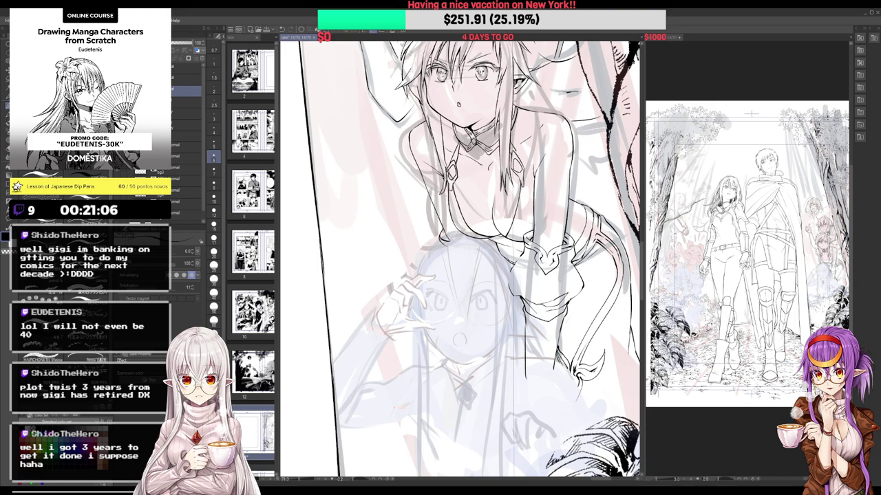
left_click_drag(447, 232, 468, 296)
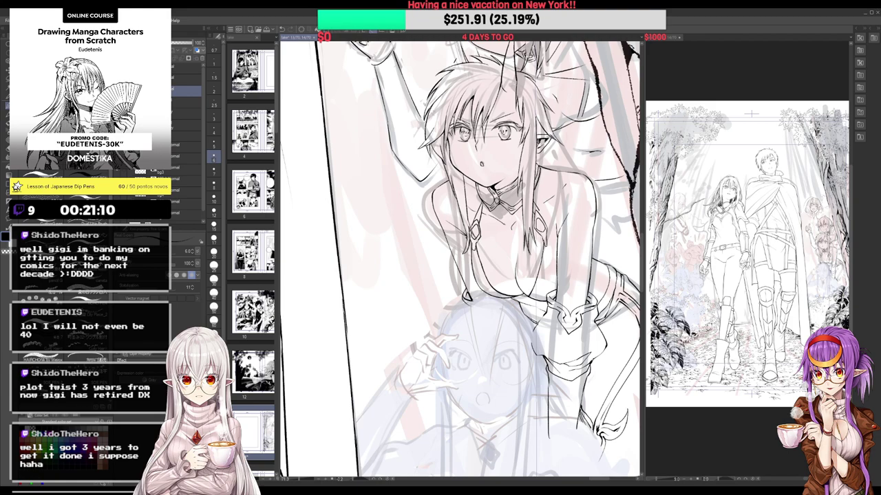
Ink the outer shoulder contour of the opposite arm below the side hair
left_click(747, 254)
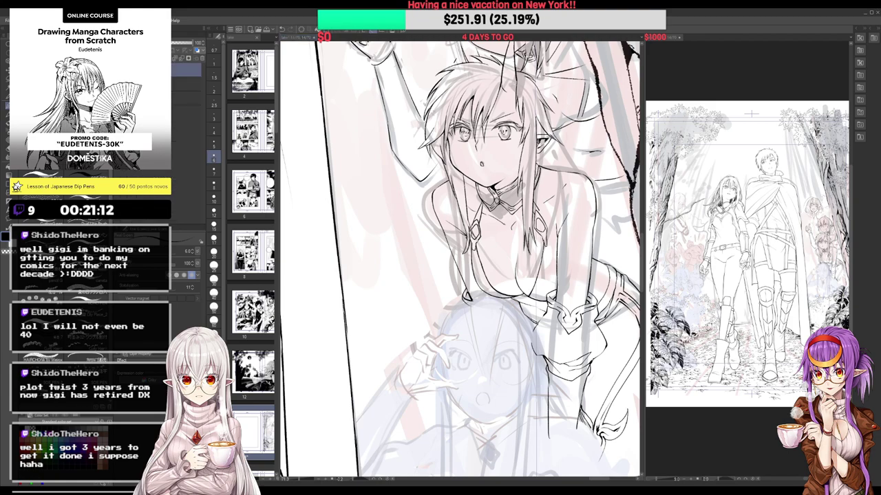
left_click(440, 156)
scroll(440, 157, "up", 3)
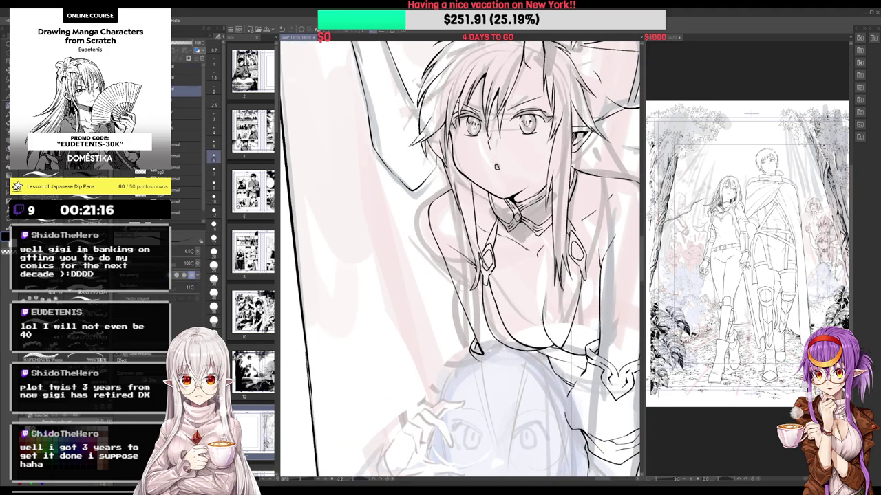
mouse_move(437, 167)
left_mouse_down()
mouse_move(423, 222)
mouse_move(430, 241)
mouse_move(451, 251)
left_mouse_up()
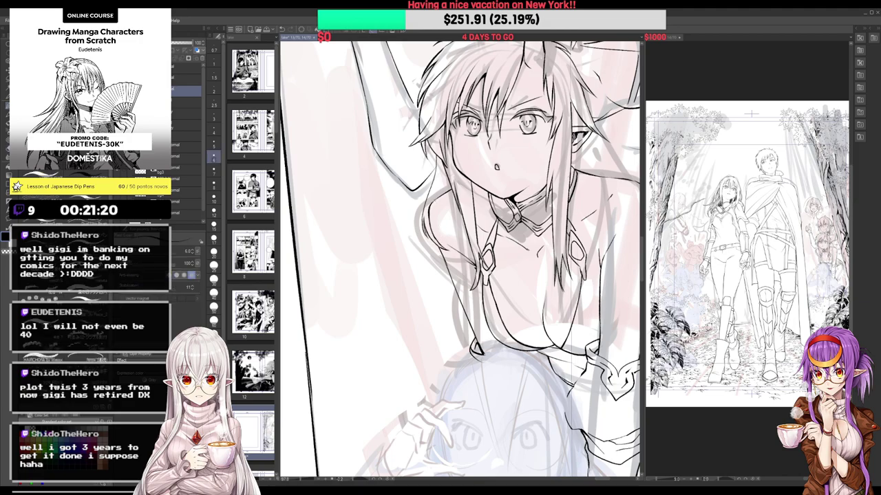
left_click_drag(584, 176, 525, 207)
left_click_drag(561, 149, 540, 202)
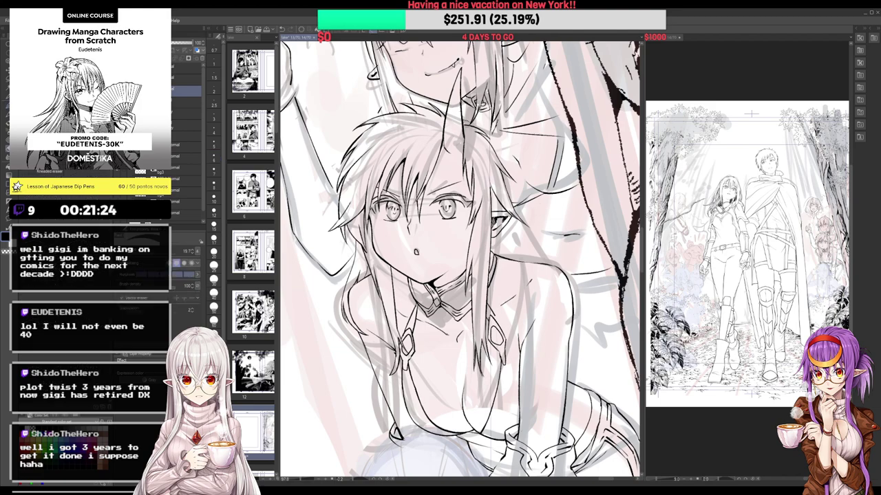
Ink short hair strokes around the base of the lower horned character's horn
left_click_drag(473, 124, 487, 128)
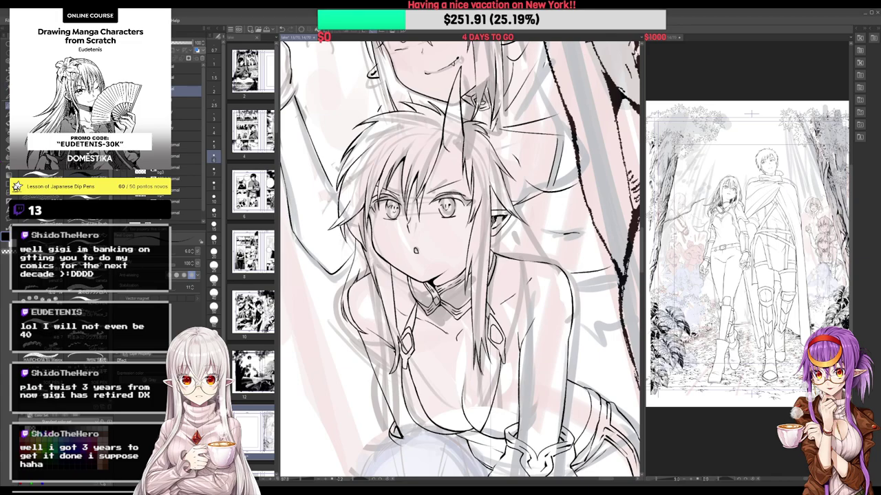
scroll(466, 176, "down", 3)
left_click_drag(467, 176, 457, 139)
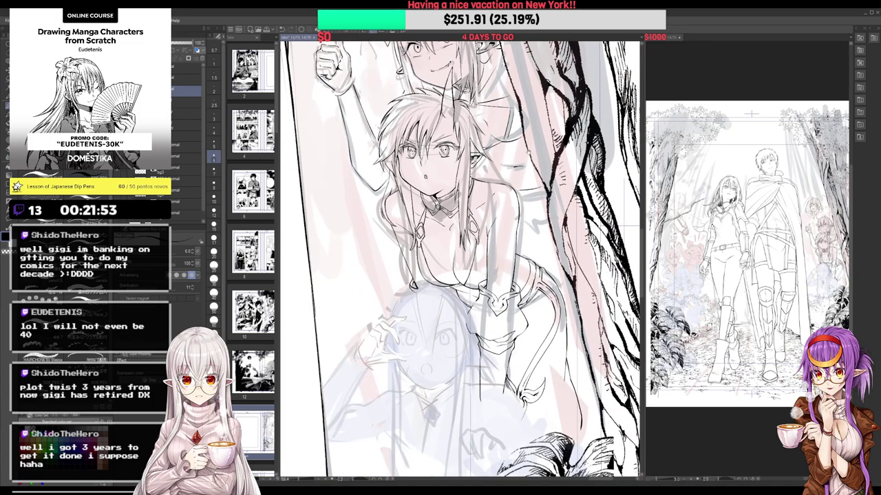
scroll(461, 104, "up", 2)
left_click_drag(461, 104, 474, 136)
key("e")
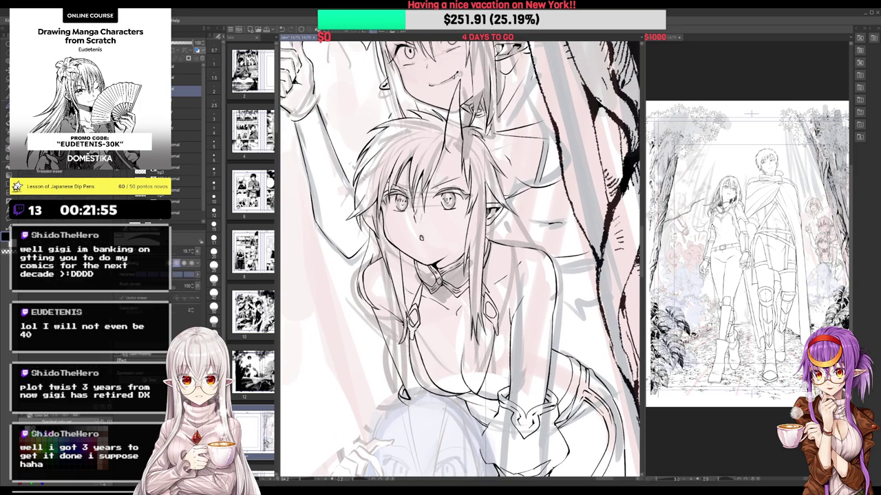
Clean up and ink the spiky hair tufts beside the horn on the lower character's crown
key("p")
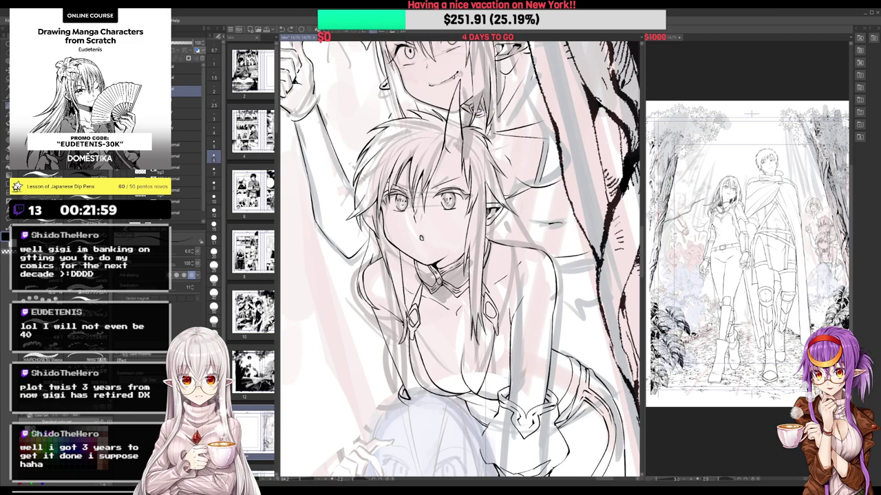
key("e")
left_click_drag(468, 127, 486, 133)
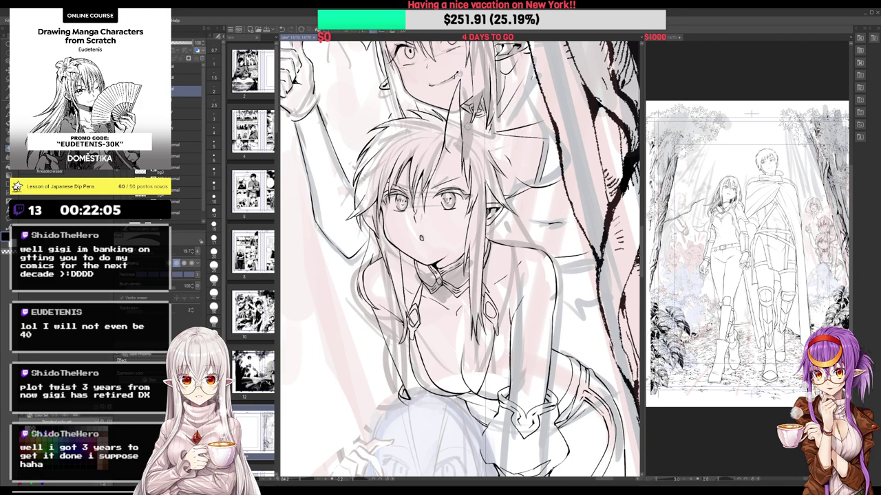
key("p")
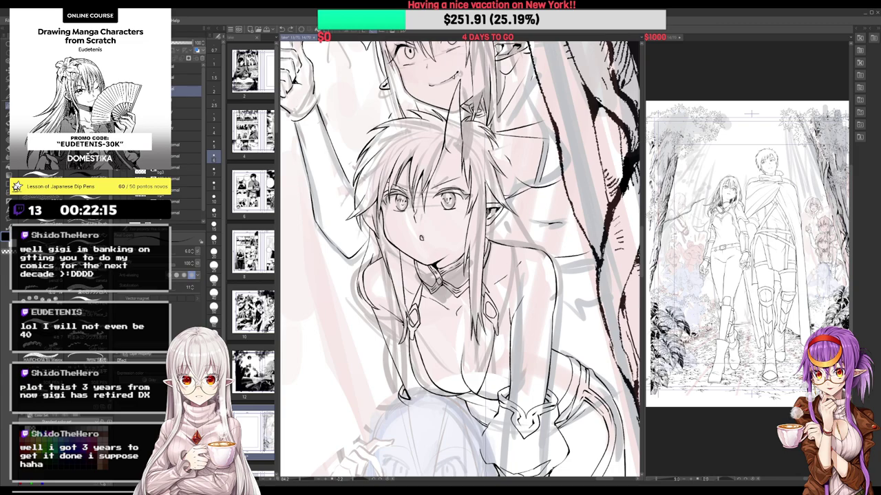
key("e")
key("p")
scroll(487, 136, "down", 2)
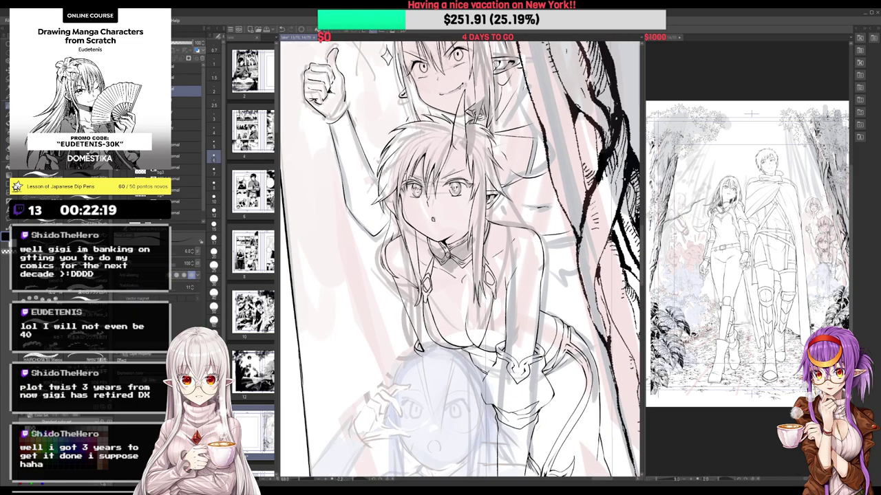
Erase stray lines and ink the outer hair contour from the horn down toward the pointed ear
key("e")
left_click_drag(485, 136, 505, 171)
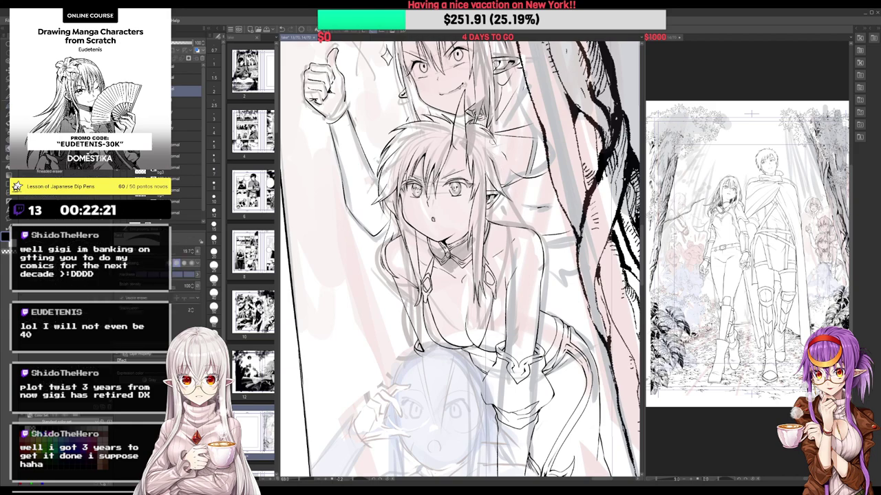
key("p")
mouse_move(491, 136)
left_mouse_down()
mouse_move(507, 172)
mouse_move(494, 164)
left_mouse_up()
key("e")
key("p")
mouse_move(447, 89)
left_mouse_down()
mouse_move(461, 95)
mouse_move(479, 147)
left_mouse_up()
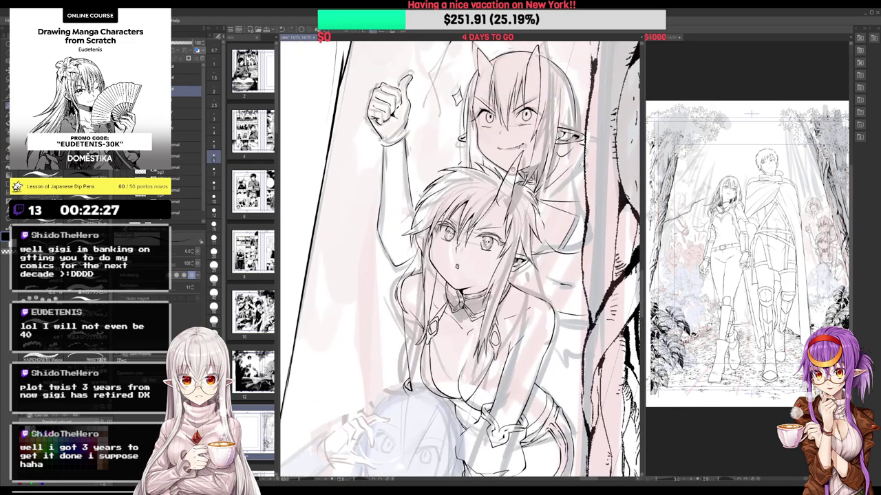
Clean up the top hair strands of the lower character between the forehead and the crown
scroll(513, 169, "up", 2)
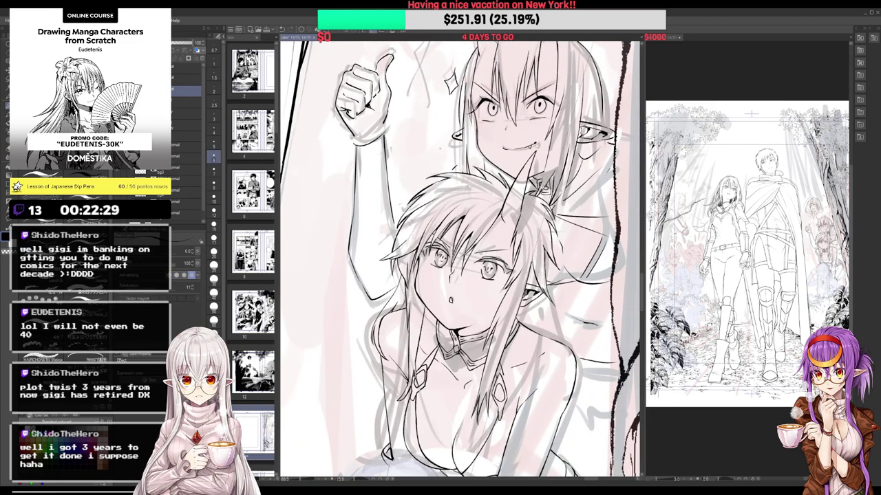
key("e")
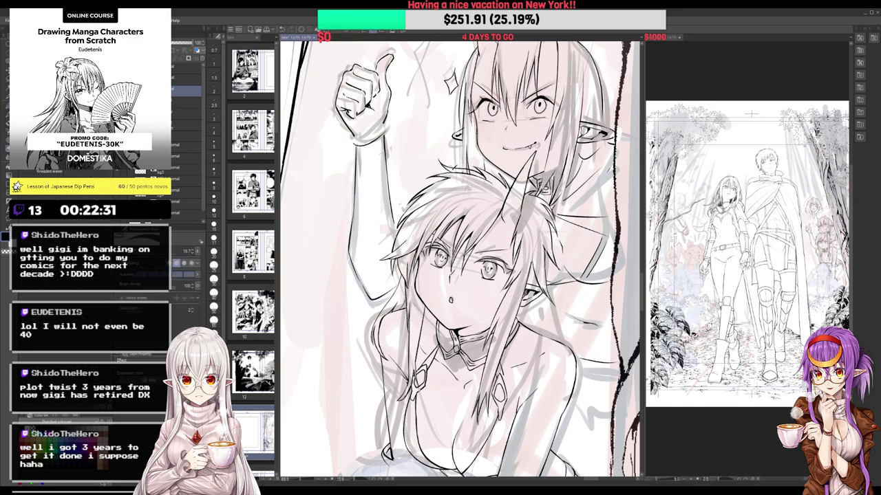
key("p")
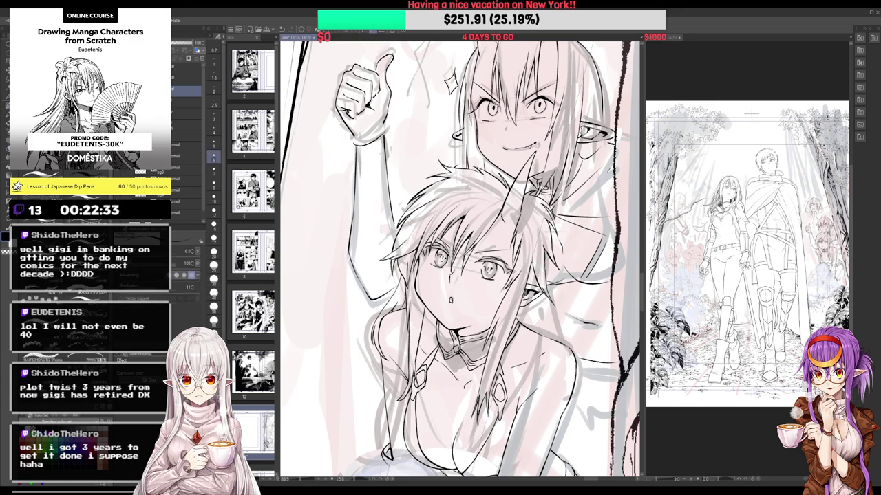
left_click_drag(474, 269, 453, 247)
key("e")
left_click_drag(449, 143, 475, 155)
key("p")
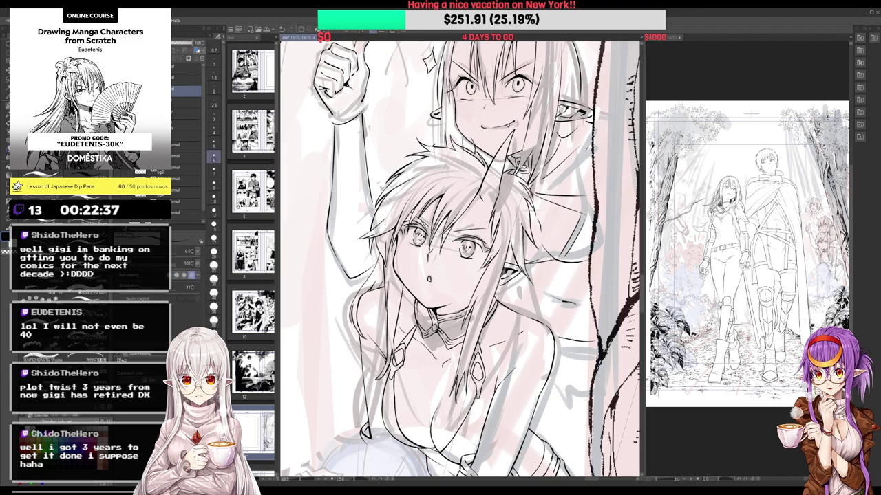
Refine the spiky crown outline just below the upper character's chin, erasing and redrawing its strokes
key("e")
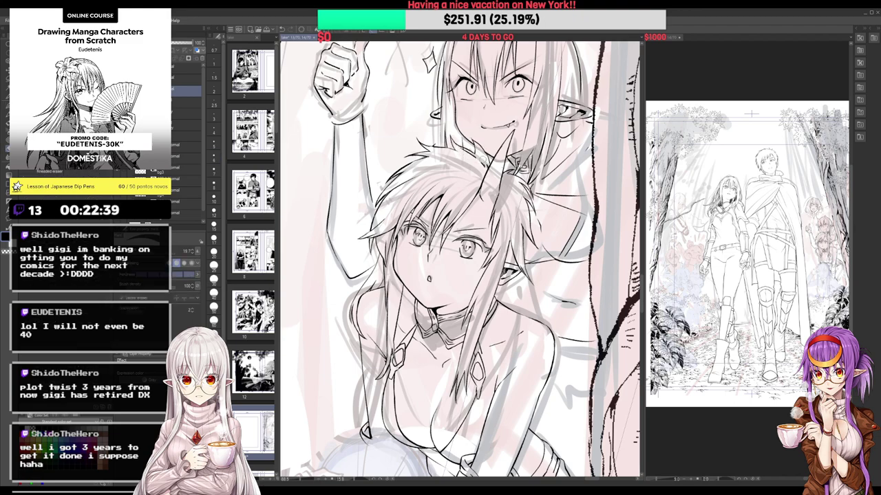
mouse_move(484, 158)
left_mouse_down()
mouse_move(483, 166)
mouse_move(459, 147)
left_mouse_up()
key("p")
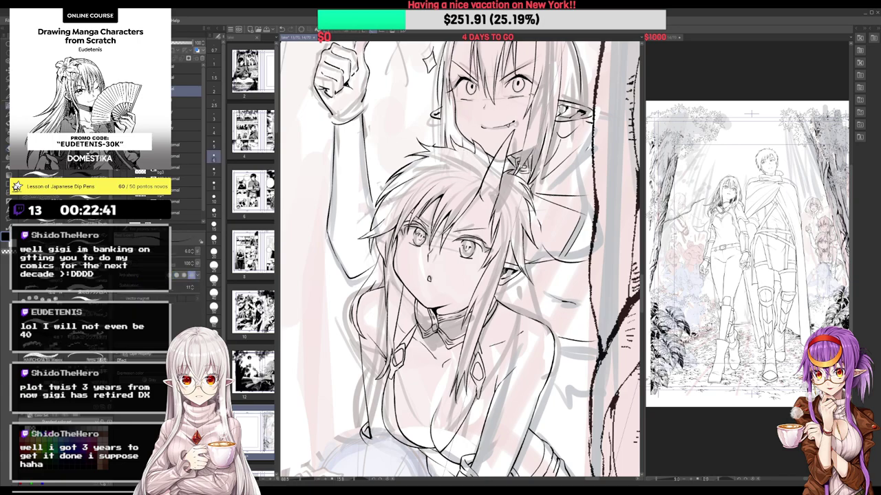
key("e")
key("p")
scroll(488, 126, "down", 3)
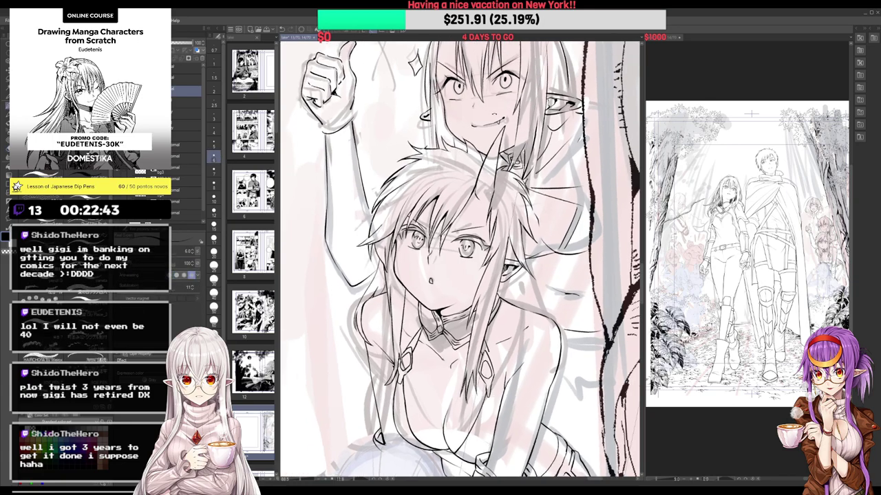
scroll(490, 148, "up", 3)
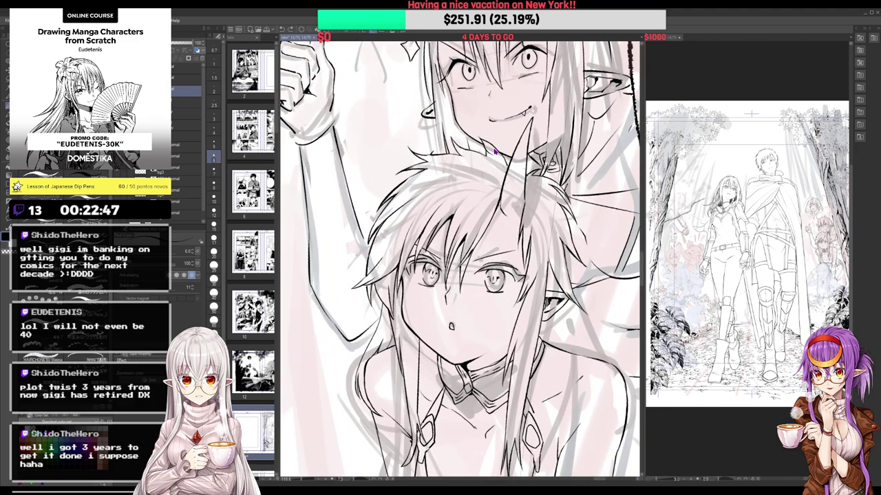
Erase and redraw the hair outline on the side of the head facing the raised thumbs-up arm
key("minus")
key("e")
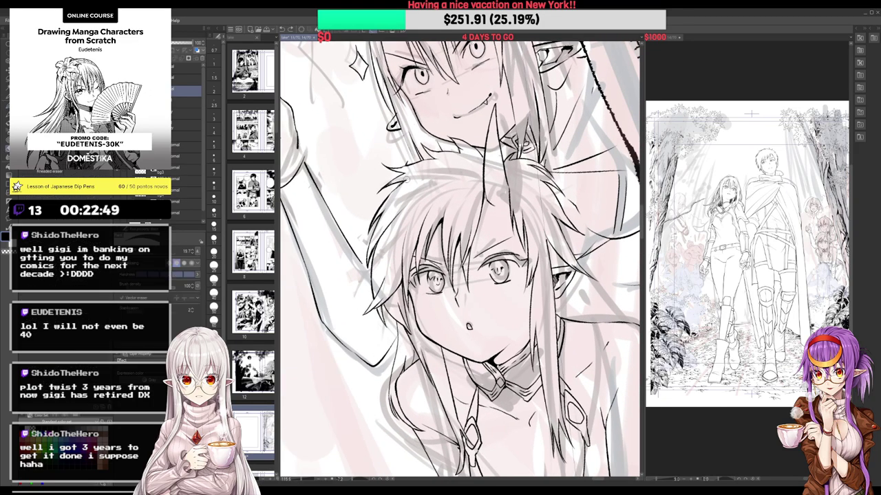
mouse_move(379, 192)
left_mouse_down()
mouse_move(404, 176)
mouse_move(375, 192)
mouse_move(369, 202)
mouse_move(400, 181)
mouse_move(372, 230)
left_mouse_up()
key("p")
key("e")
key("p")
mouse_move(404, 181)
left_mouse_down()
mouse_move(366, 224)
mouse_move(366, 237)
left_mouse_up()
scroll(379, 180, "down", 5)
mouse_move(379, 180)
left_mouse_down()
mouse_move(448, 201)
mouse_move(497, 242)
left_mouse_up()
scroll(474, 212, "up", 5)
scroll(494, 236, "down", 4)
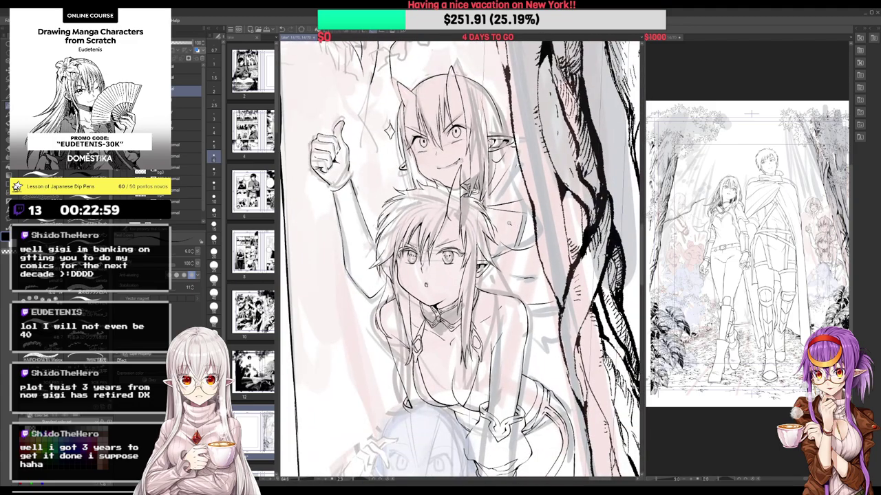
scroll(511, 226, "up", 2)
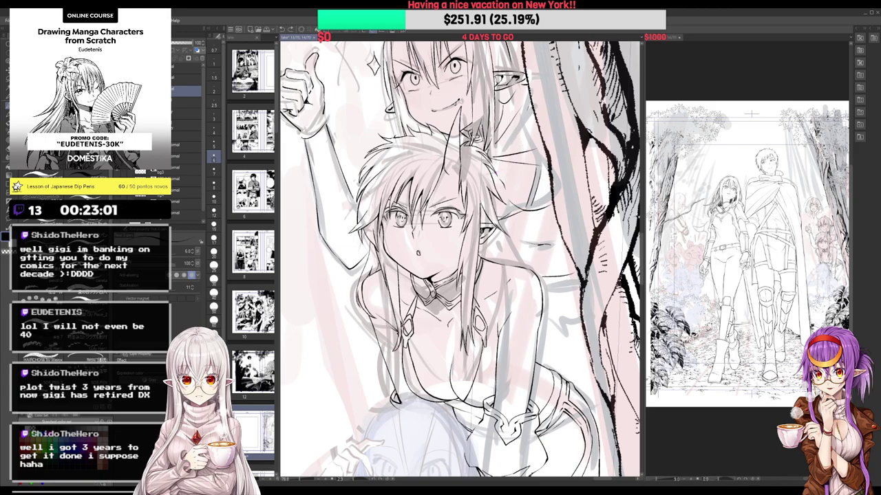
Ink the loose hair lock flowing from behind the pointed ear over the lower character's shoulder
key("e")
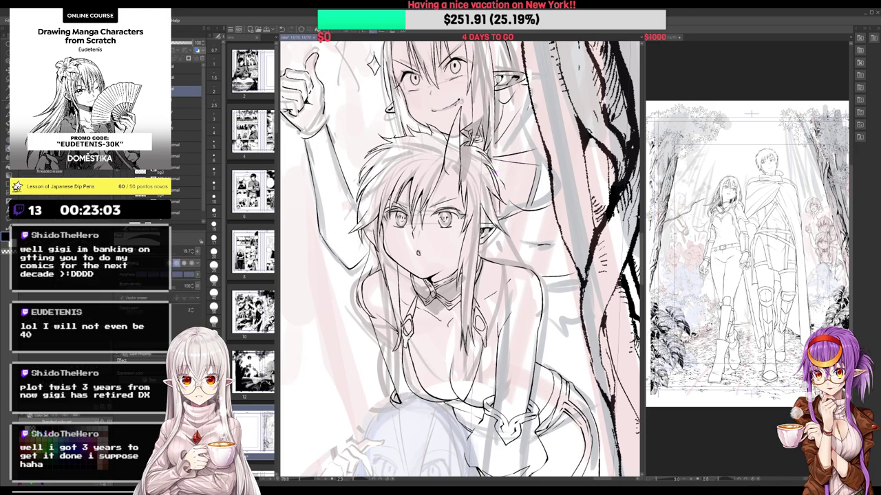
key("p")
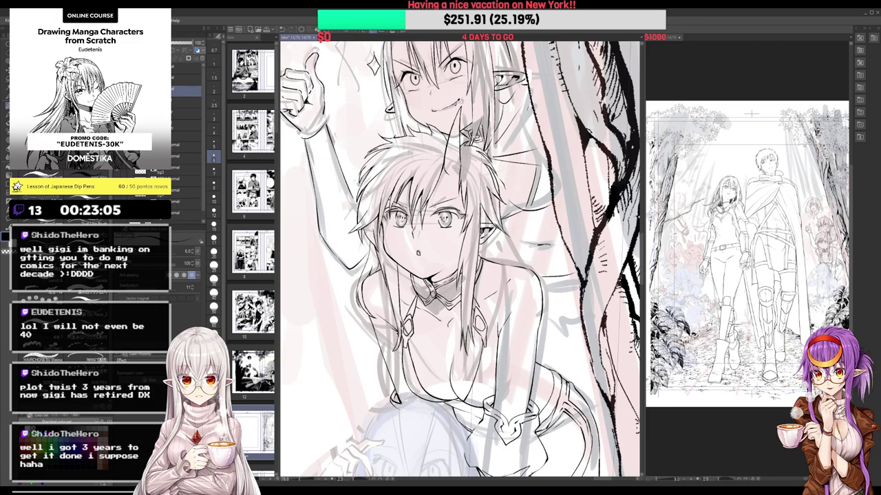
mouse_move(503, 234)
left_mouse_down()
mouse_move(533, 264)
mouse_move(514, 226)
left_mouse_up()
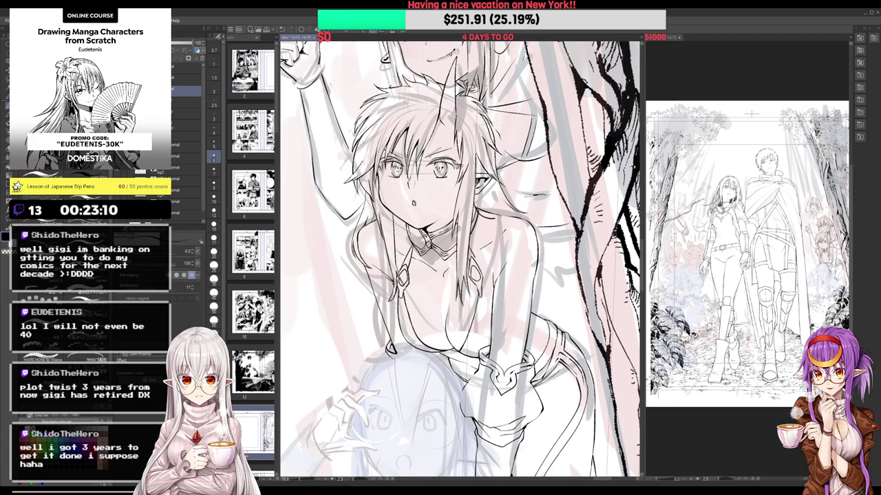
key("e")
key("p")
left_click_drag(492, 182, 521, 218)
scroll(531, 210, "down", 1)
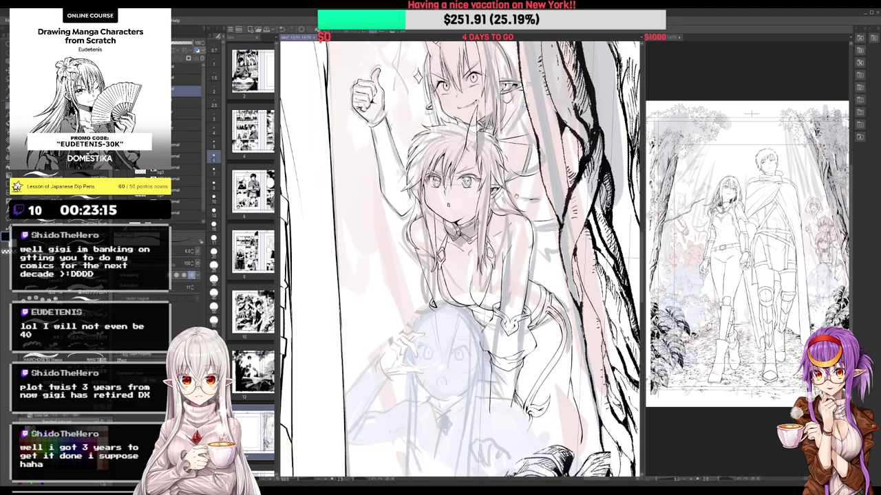
Ink a curved band line across the lower character's upper arm, between the shoulder and the ornamented cuff
scroll(537, 223, "up", 1)
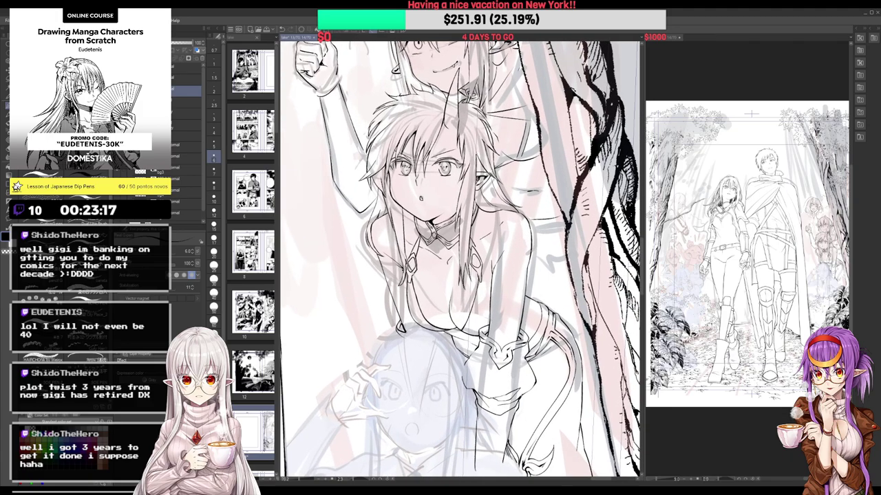
scroll(534, 257, "down", 2)
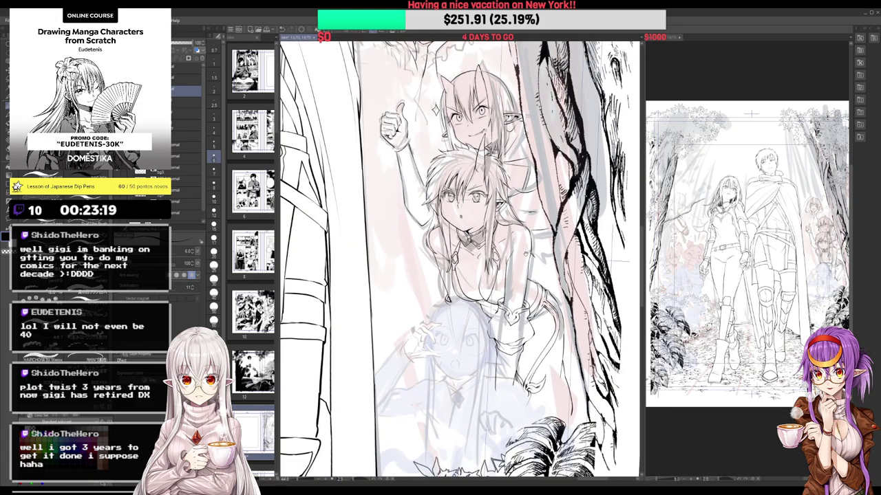
scroll(493, 321, "up", 2)
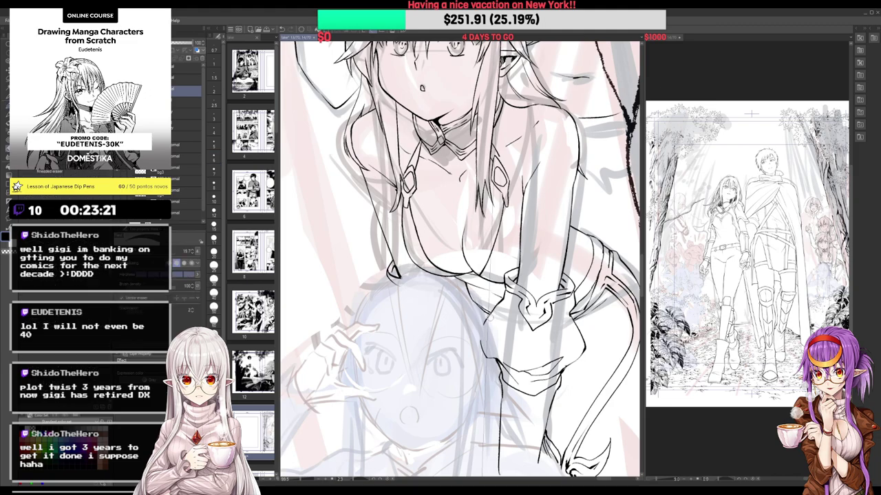
scroll(493, 321, "down", 3)
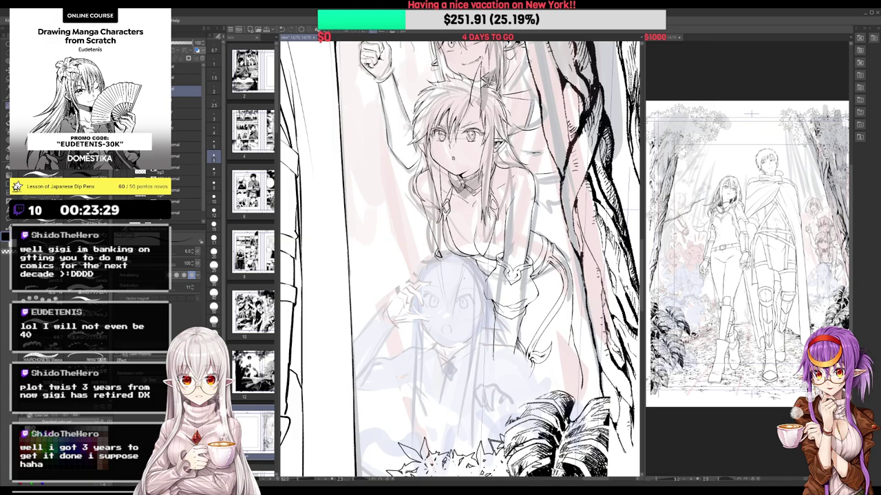
left_click_drag(469, 283, 462, 256)
left_click_drag(438, 323, 391, 405)
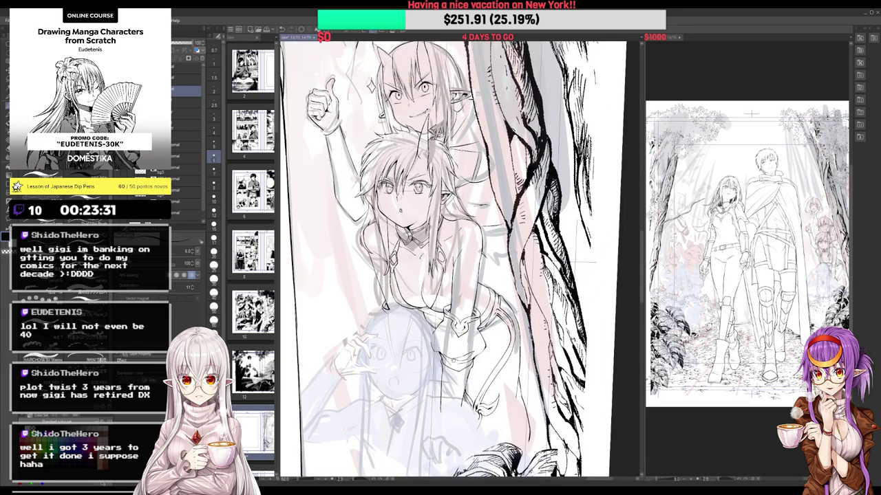
key("ctrl+Tab")
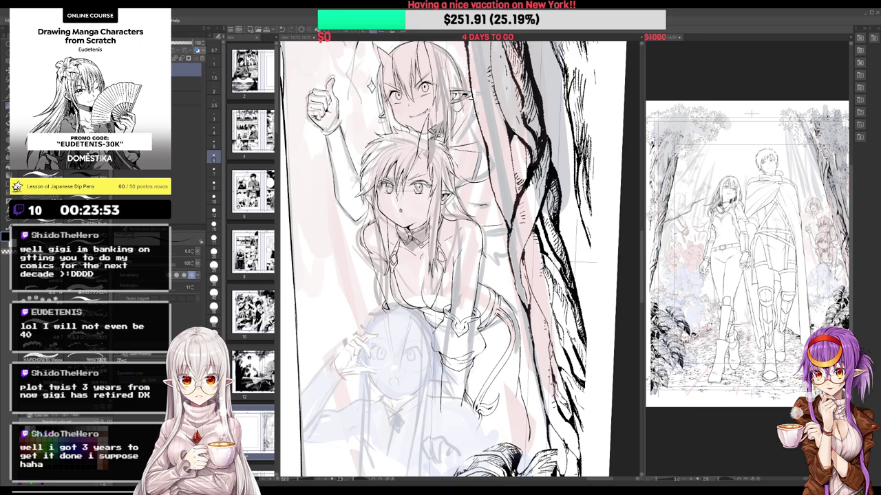
left_click(460, 262)
left_click_drag(468, 256, 466, 253)
scroll(466, 253, "up", 2)
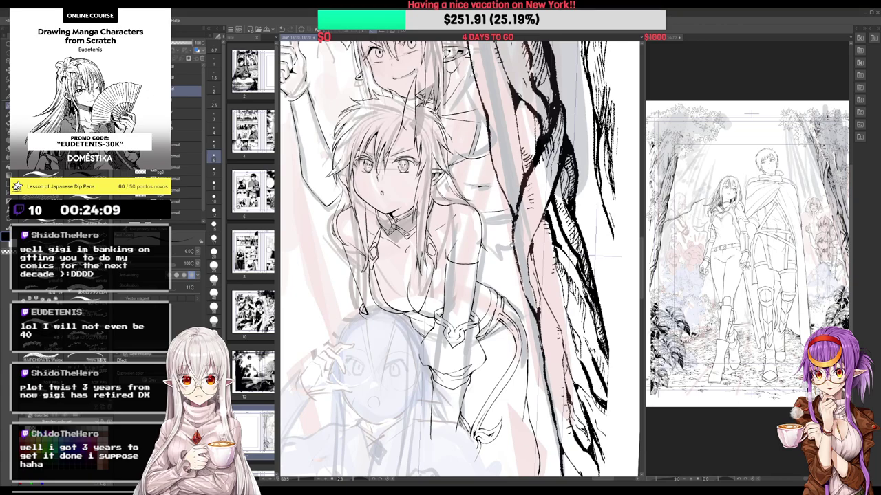
Ink the upper character's belt with its buckle and the short cloth lines below it, behind the lower character's shoulder
left_click_drag(508, 242, 484, 224)
scroll(546, 171, "down", 2)
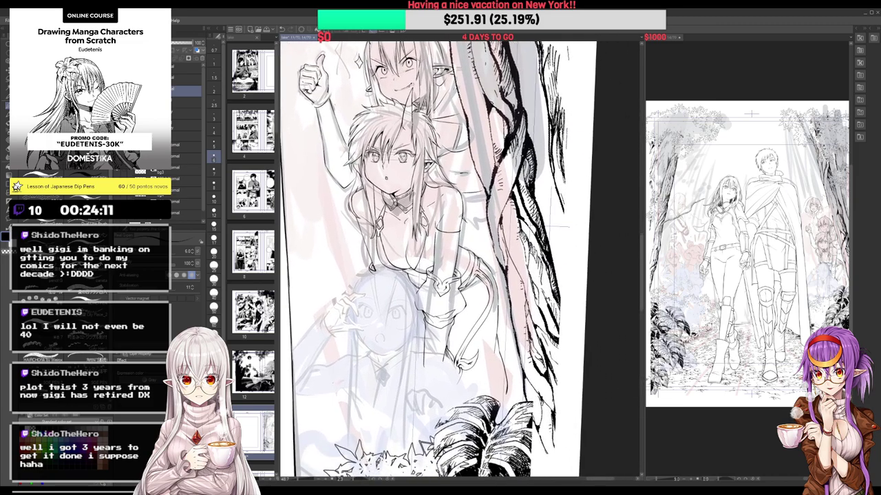
scroll(463, 198, "up", 3)
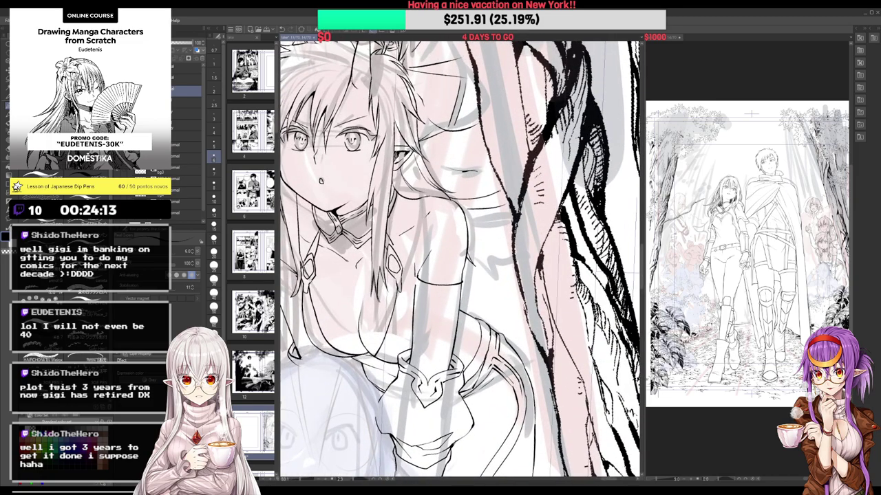
key("e")
key("p")
mouse_move(466, 198)
left_mouse_down()
mouse_move(493, 194)
mouse_move(492, 210)
mouse_move(495, 195)
mouse_move(485, 205)
left_mouse_up()
scroll(478, 201, "up", 2)
mouse_move(485, 206)
left_mouse_down()
mouse_move(495, 204)
mouse_move(471, 211)
mouse_move(496, 210)
mouse_move(488, 197)
mouse_move(507, 217)
mouse_move(482, 222)
mouse_move(526, 209)
mouse_move(480, 154)
mouse_move(466, 187)
left_mouse_up()
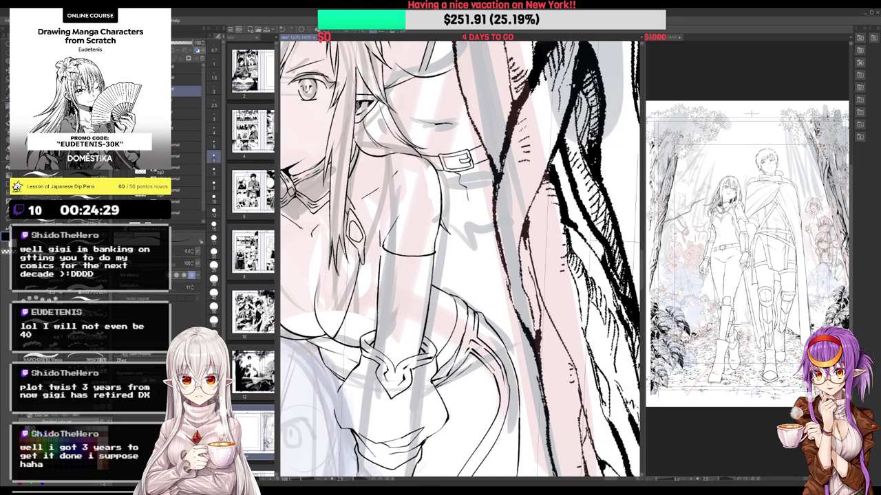
left_click_drag(463, 211, 497, 202)
scroll(494, 208, "down", 4)
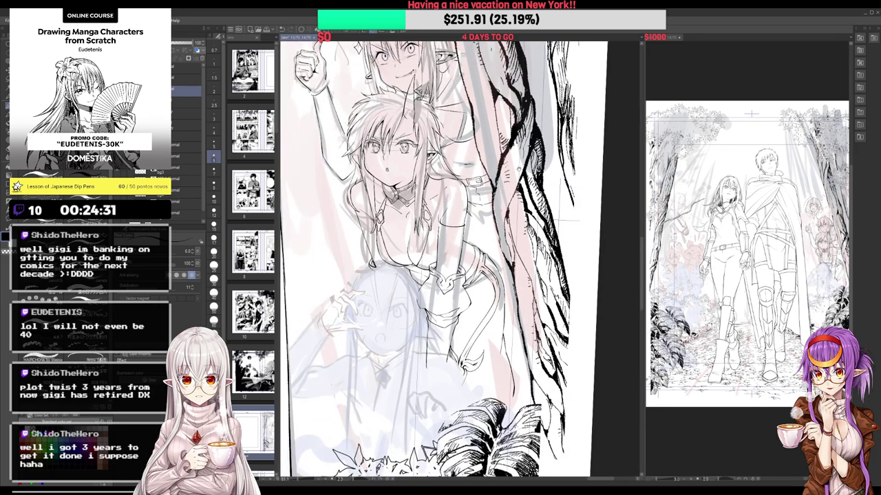
Ink the curved clothing lines across the upper character's chest, between the lower character's hair and the tree trunk
scroll(493, 209, "up", 2)
left_click_drag(453, 135, 484, 210)
scroll(455, 144, "up", 2)
left_click_drag(460, 175, 464, 219)
key("e")
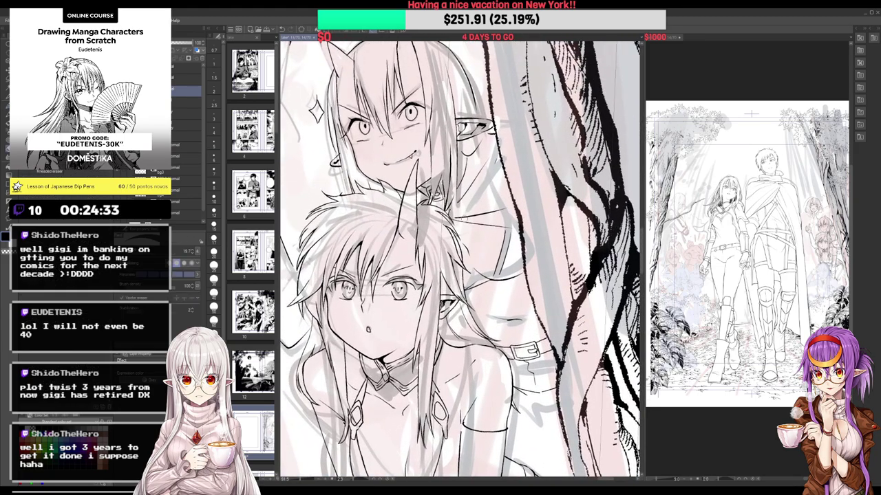
mouse_move(477, 267)
left_mouse_down()
mouse_move(461, 222)
mouse_move(446, 212)
left_mouse_up()
key("p")
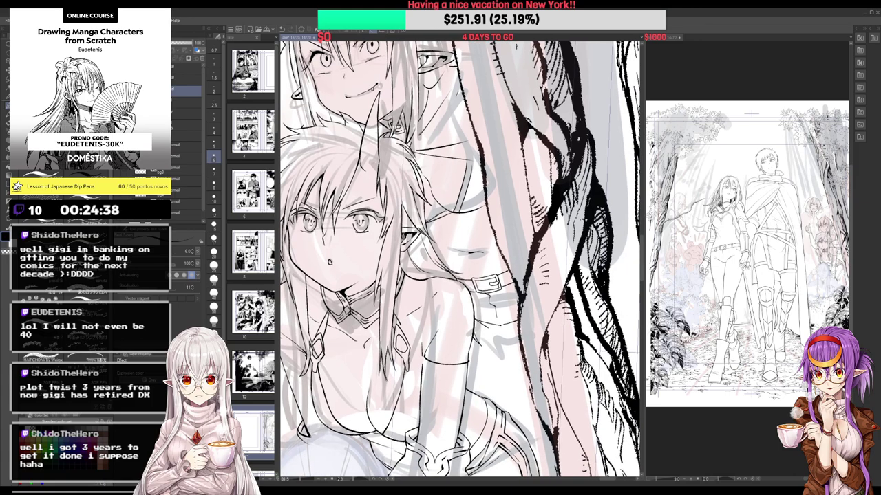
left_click_drag(445, 198, 460, 228)
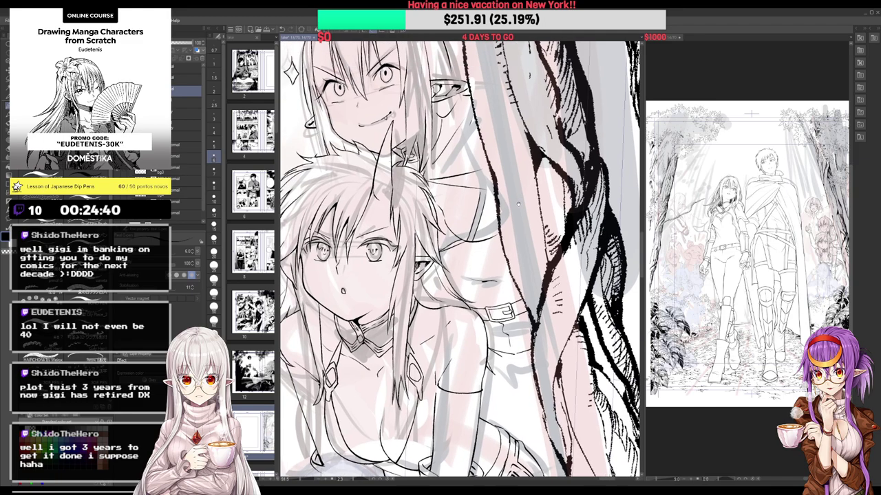
left_click_drag(505, 173, 534, 204)
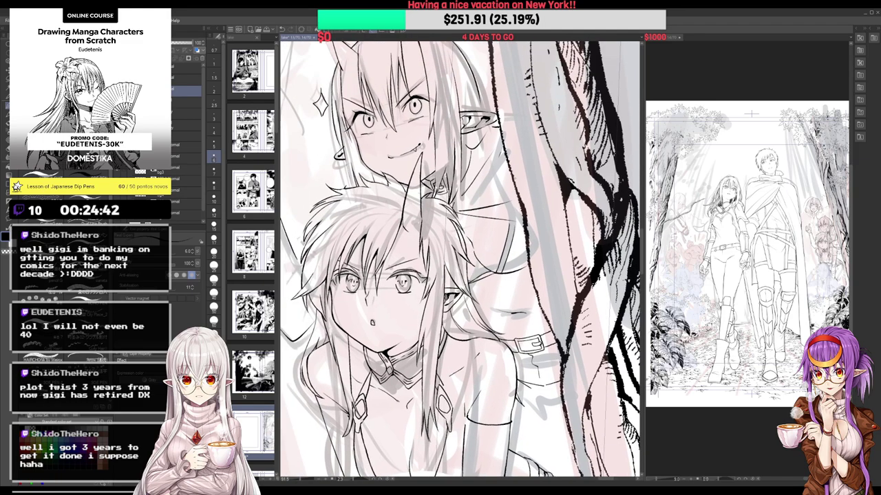
key("e")
key("p")
left_click_drag(454, 218, 522, 223)
key("e")
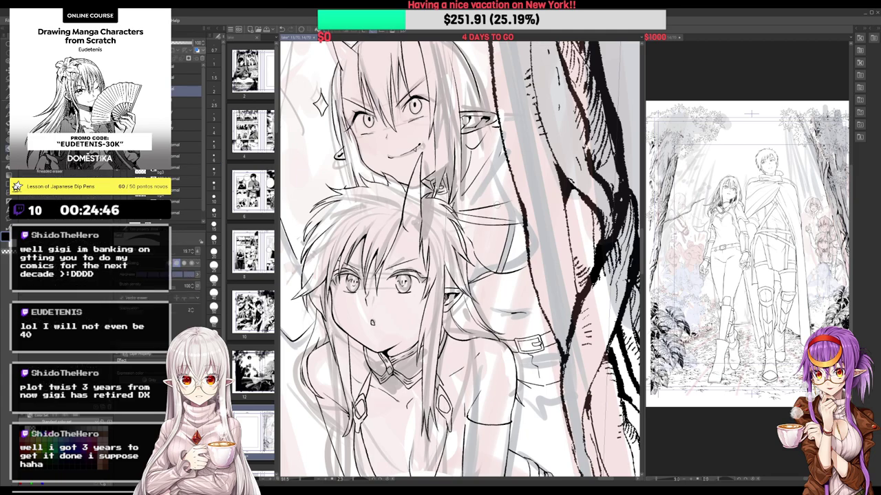
key("p")
left_click_drag(491, 142, 503, 176)
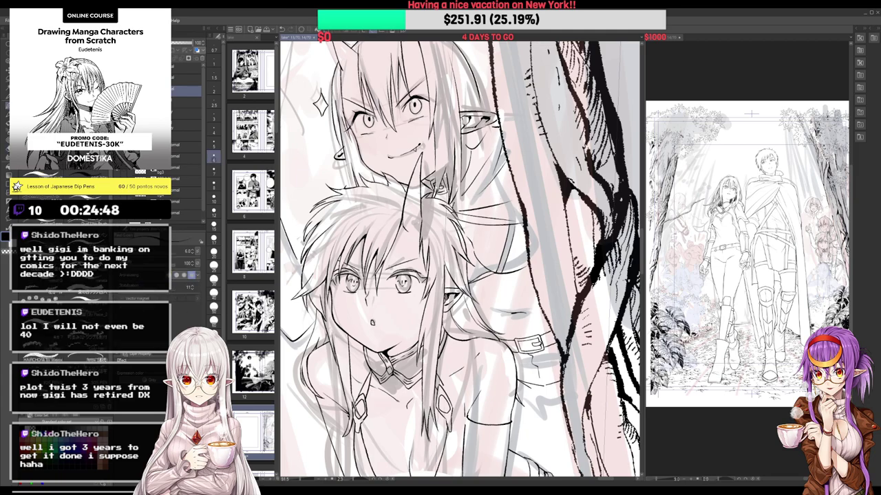
Examine the inked characters together with the tree trunk and the bushes below them
scroll(517, 149, "down", 4)
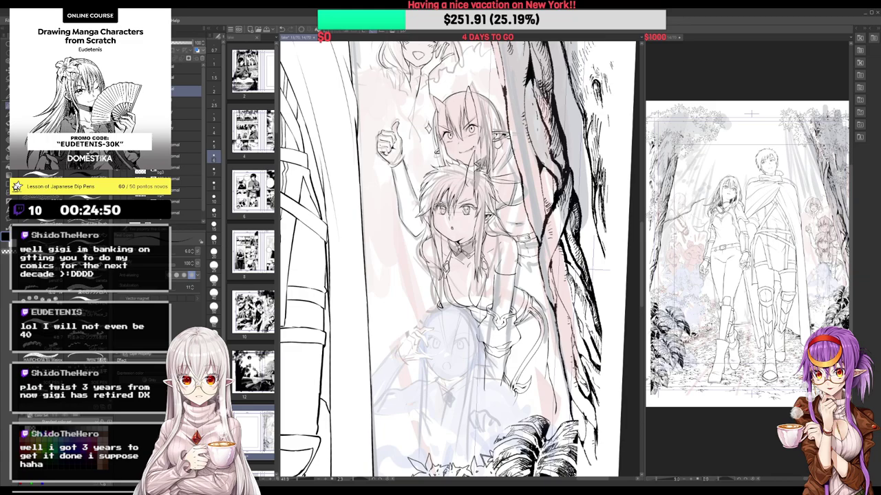
left_click_drag(547, 245, 502, 124)
scroll(501, 123, "up", 2)
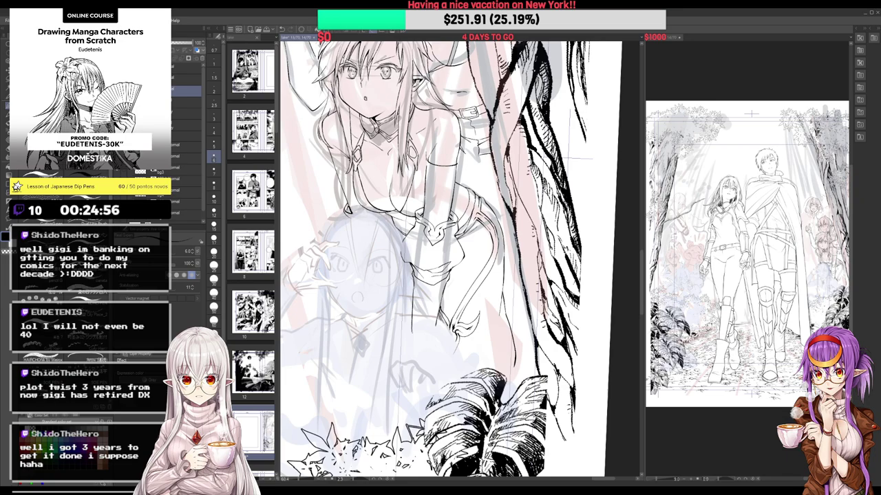
left_click_drag(440, 269, 471, 285)
scroll(460, 258, "down", 4)
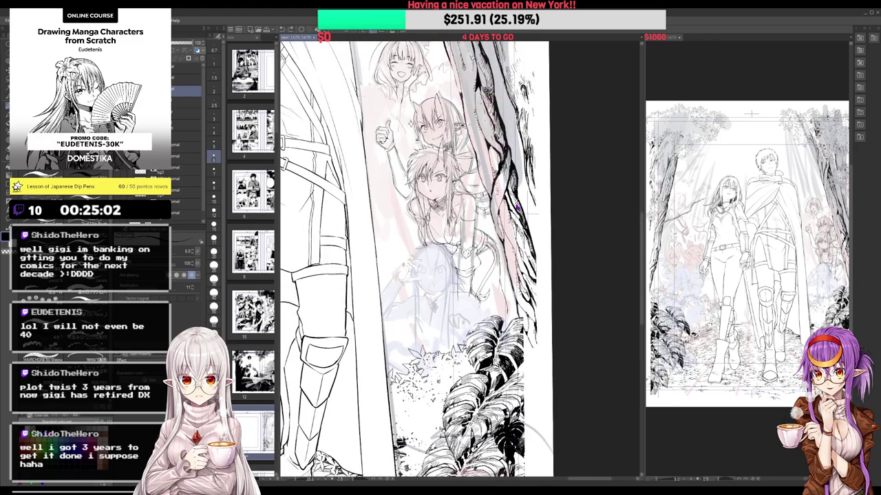
left_click_drag(539, 166, 538, 171)
left_click_drag(468, 253, 458, 199)
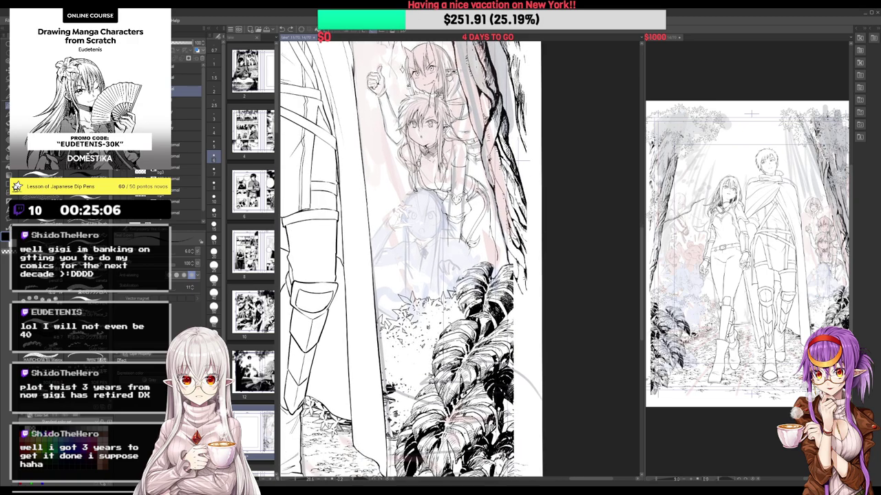
scroll(471, 146, "up", 4)
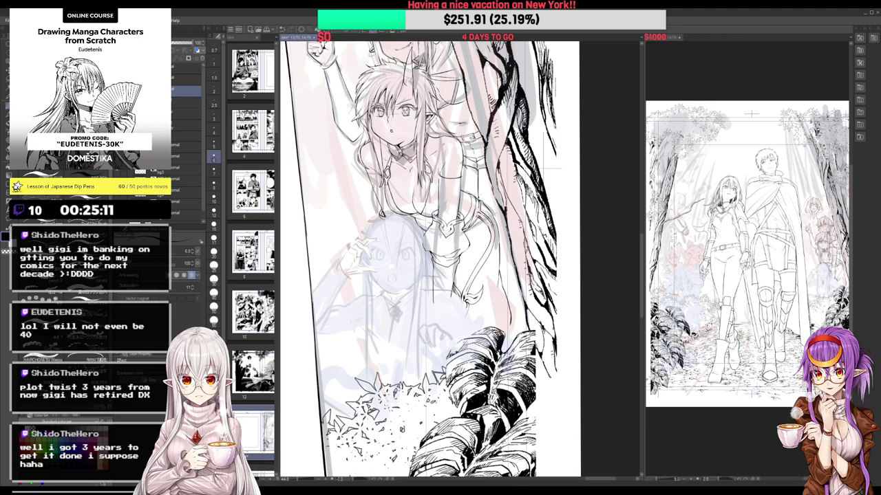
left_click_drag(480, 193, 472, 133)
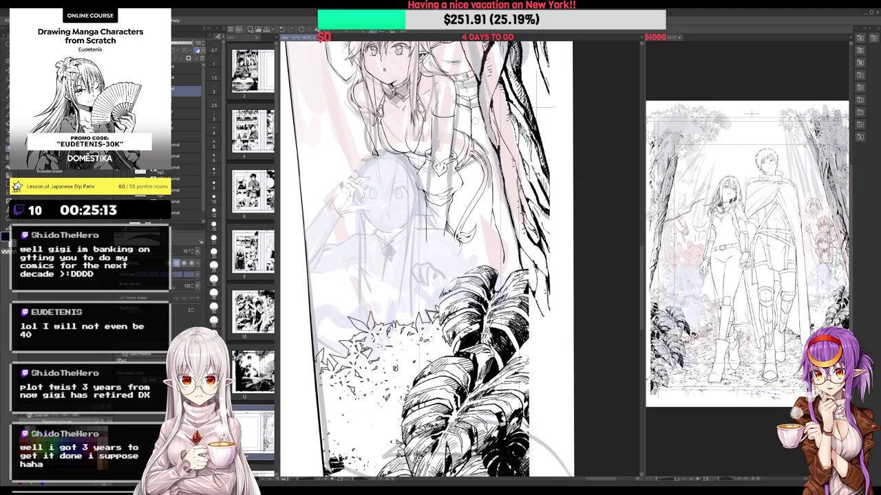
scroll(504, 258, "down", 2)
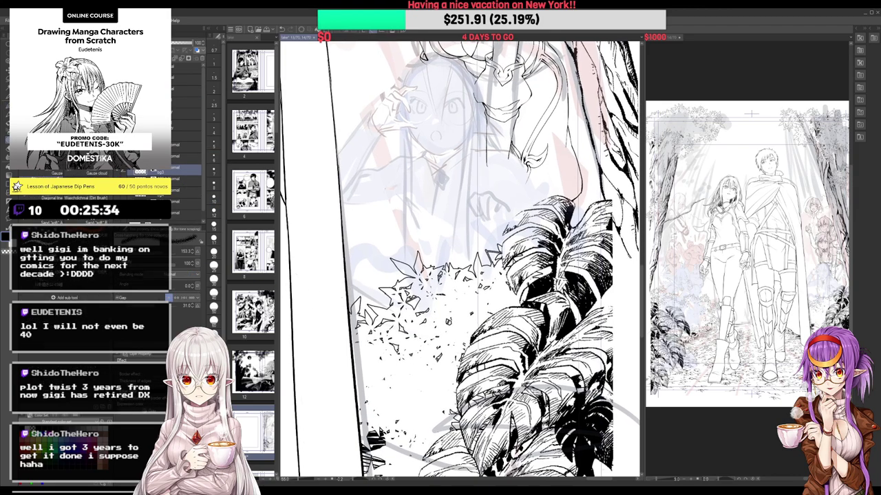
Paint small leaf clusters with a foliage brush along the bush's upper edge, below the crouching character and behind the large leaves
key("b")
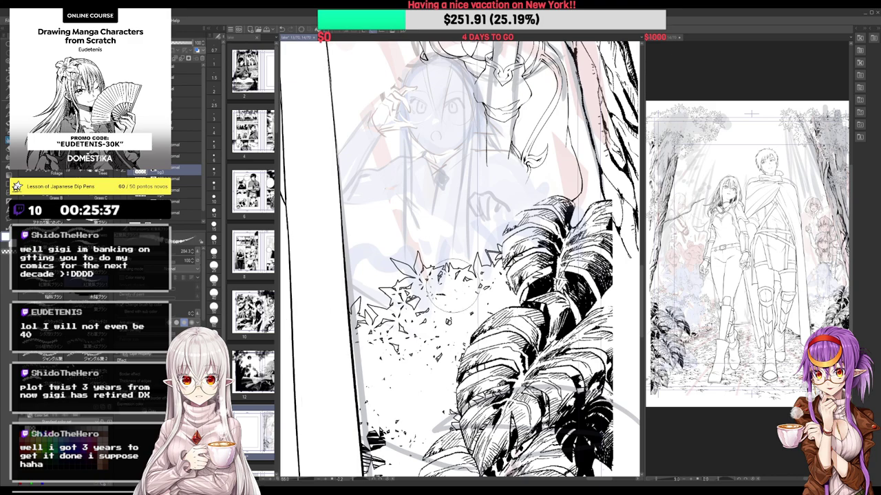
left_click(416, 266)
key("ctrl+z")
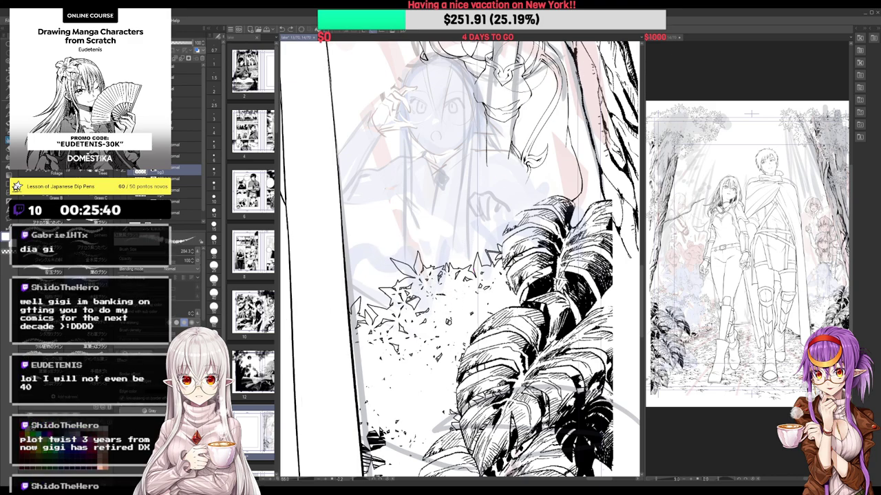
left_click_drag(395, 279, 398, 253)
mouse_move(466, 227)
left_mouse_down()
mouse_move(443, 218)
mouse_move(422, 241)
mouse_move(387, 250)
mouse_move(377, 237)
mouse_move(363, 262)
mouse_move(348, 265)
mouse_move(373, 296)
mouse_move(436, 279)
mouse_move(439, 289)
mouse_move(550, 210)
left_mouse_up()
scroll(383, 261, "down", 1)
mouse_move(550, 210)
left_mouse_down()
mouse_move(500, 263)
mouse_move(459, 285)
left_mouse_up()
left_click_drag(467, 279, 454, 303)
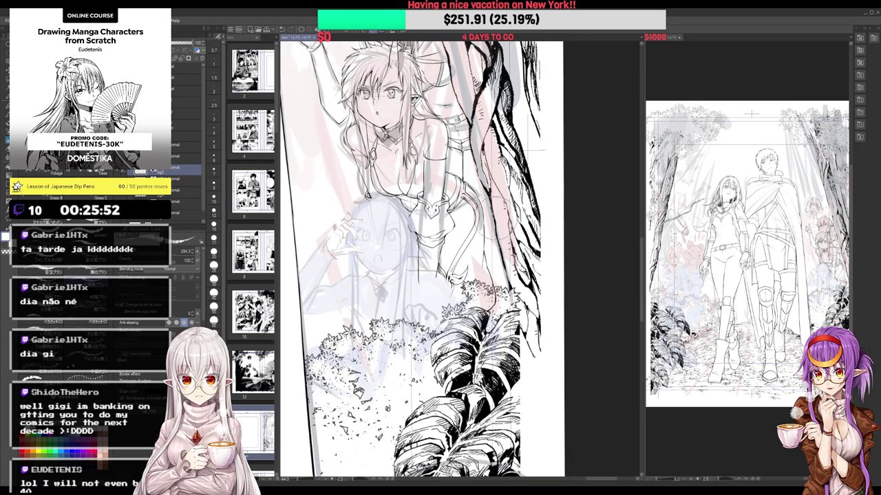
Extend the leaf clusters upward beside the tree trunk and clean their edge with the eraser
mouse_move(492, 216)
left_mouse_down()
mouse_move(492, 258)
mouse_move(505, 283)
mouse_move(496, 210)
mouse_move(505, 260)
left_mouse_up()
key("e")
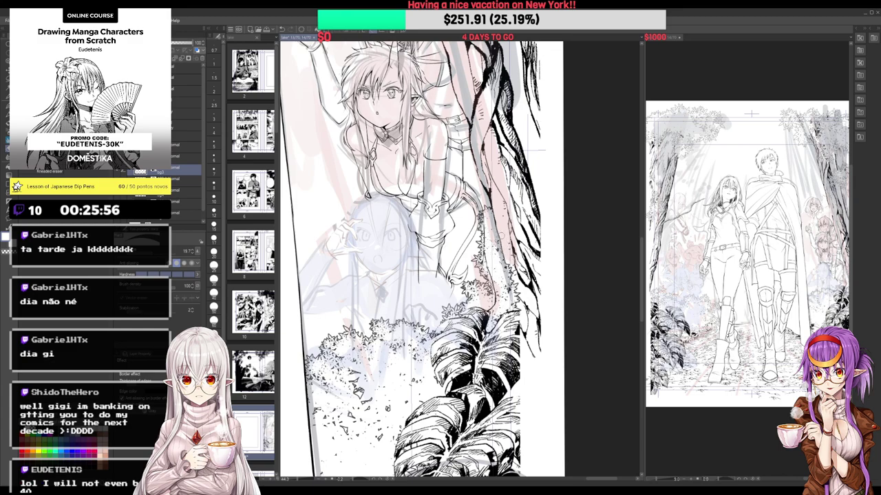
left_click_drag(500, 229, 515, 305)
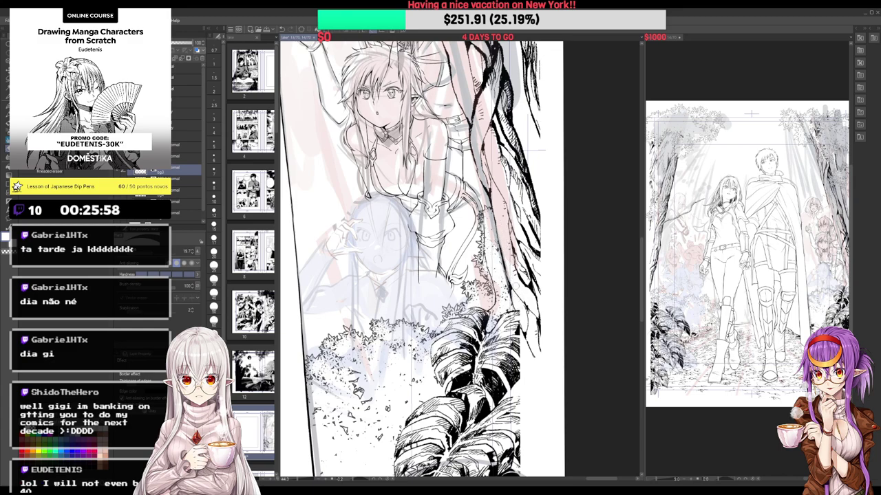
key("p")
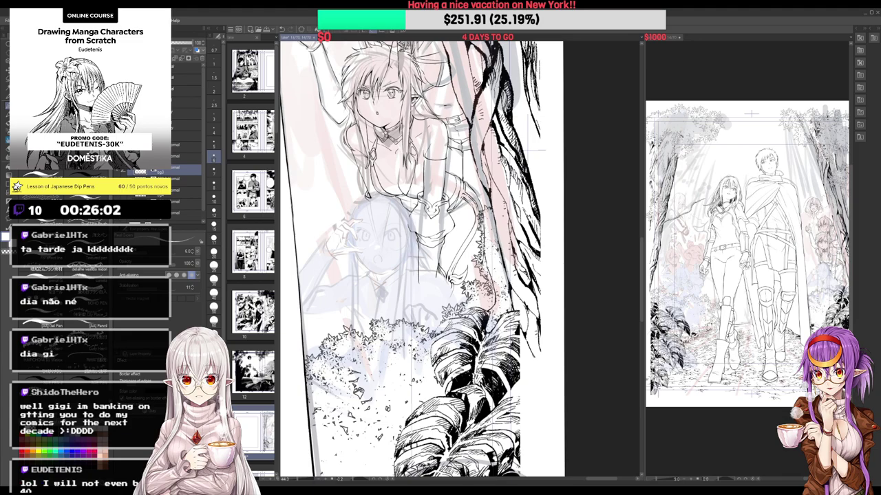
Hide the sketches to erase the ink lines overlapping the new leaves beside the trunk, and show the sketches again
scroll(500, 291, "down", 1)
left_click_drag(560, 205, 561, 243)
left_click(118, 201)
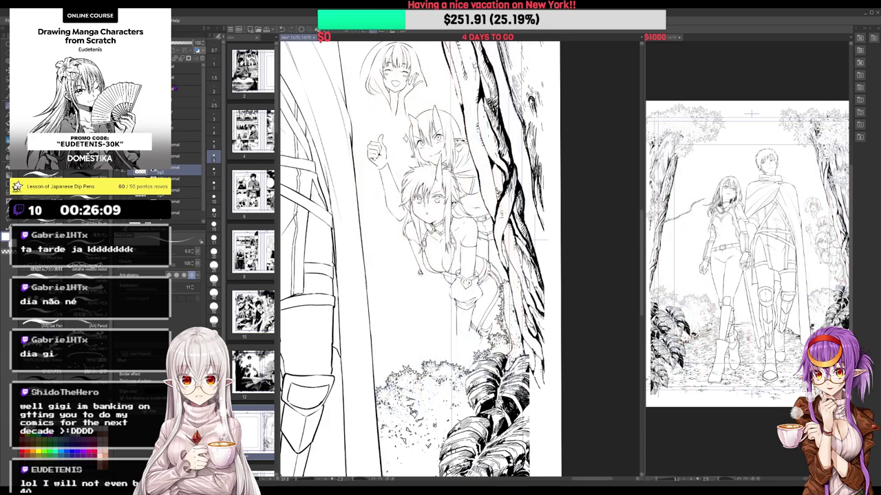
key("e")
scroll(499, 289, "up", 3)
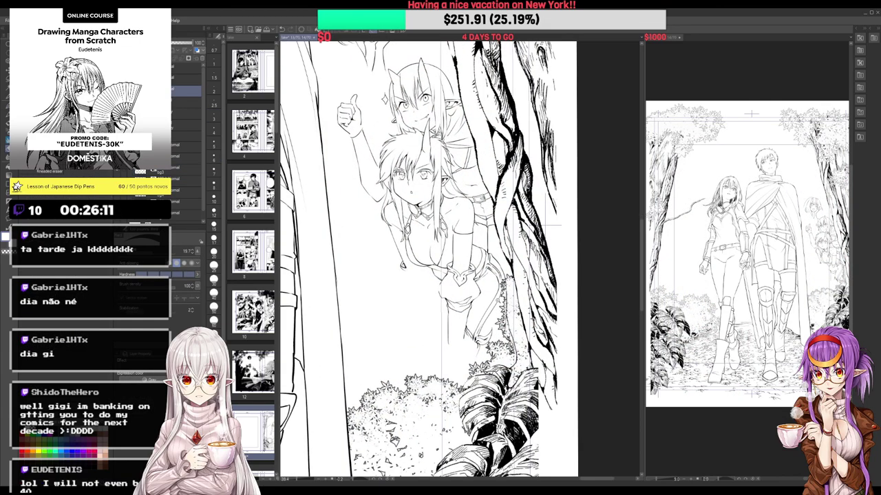
left_click_drag(508, 250, 509, 320)
left_click_drag(508, 322, 503, 287)
mouse_move(502, 270)
left_mouse_down()
mouse_move(500, 303)
mouse_move(500, 265)
left_mouse_up()
scroll(441, 262, "down", 2)
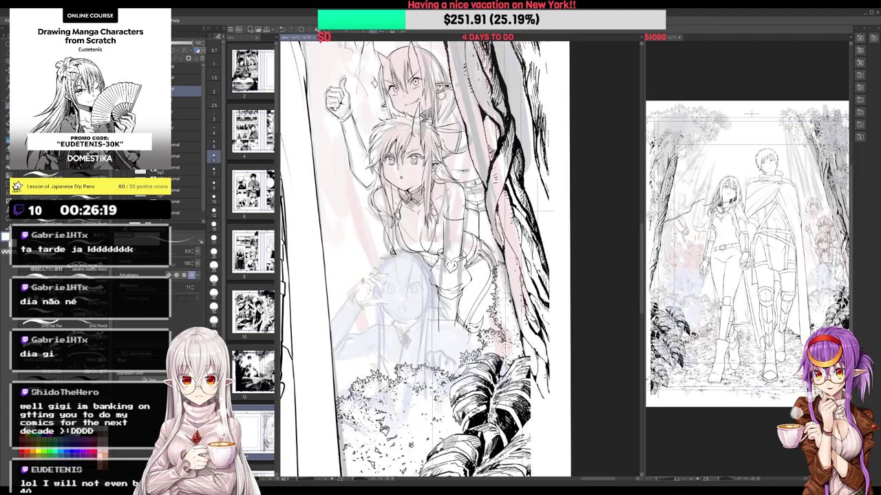
Ink the upper character's leg line below the belt, behind the lower character's arm
key("x")
left_click_drag(420, 274, 453, 206)
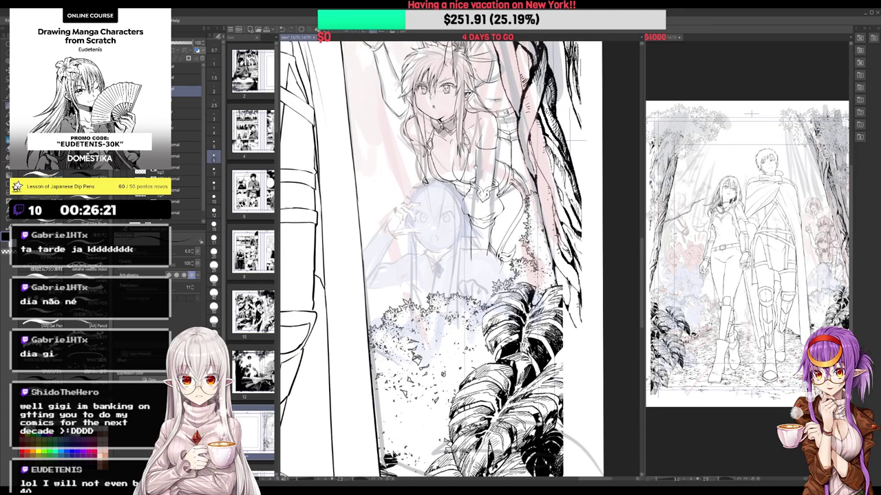
scroll(453, 206, "up", 2)
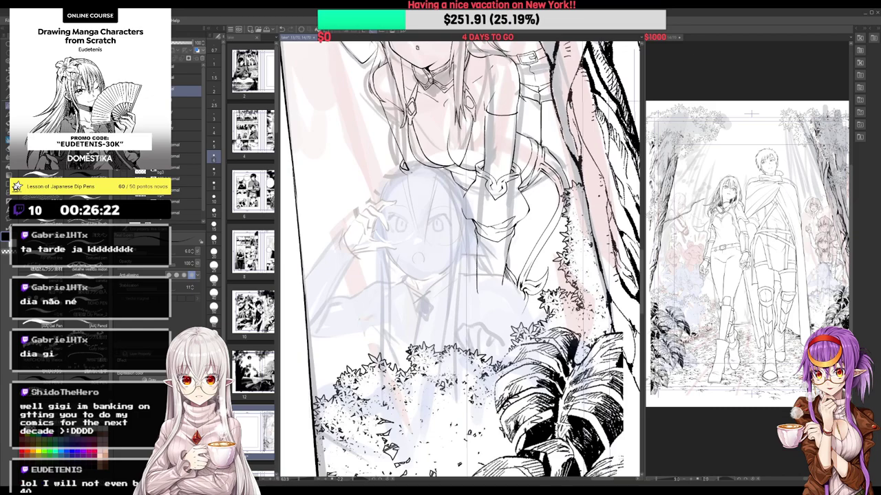
key("e")
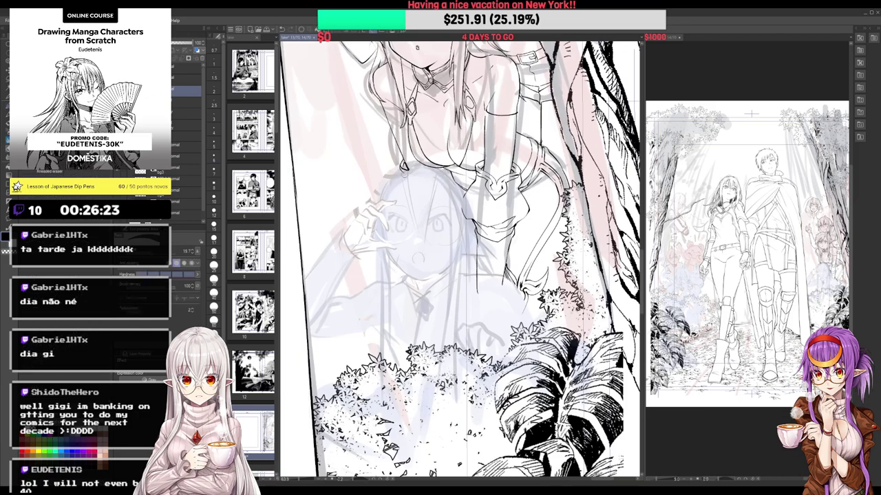
key("p")
left_click_drag(480, 133, 502, 132)
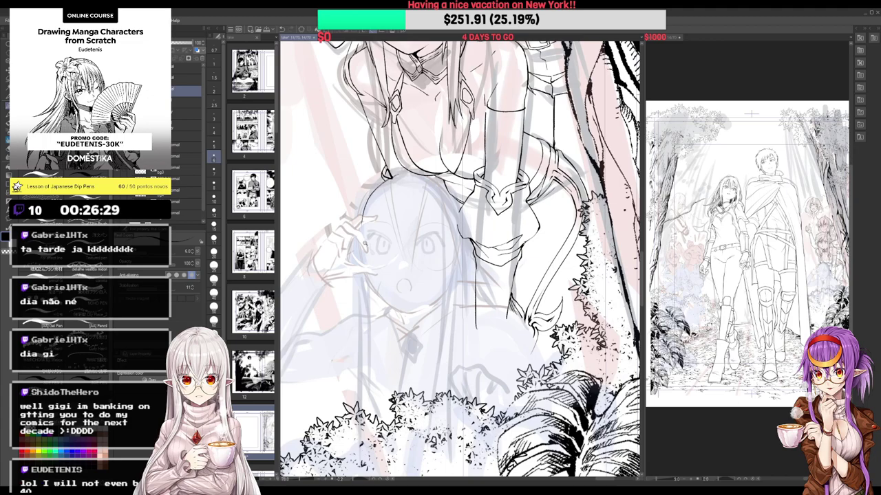
Ink the top of the crouching character's head as a rounded outline running down to the hair beside the ornamented cuff
scroll(365, 242, "up", 1)
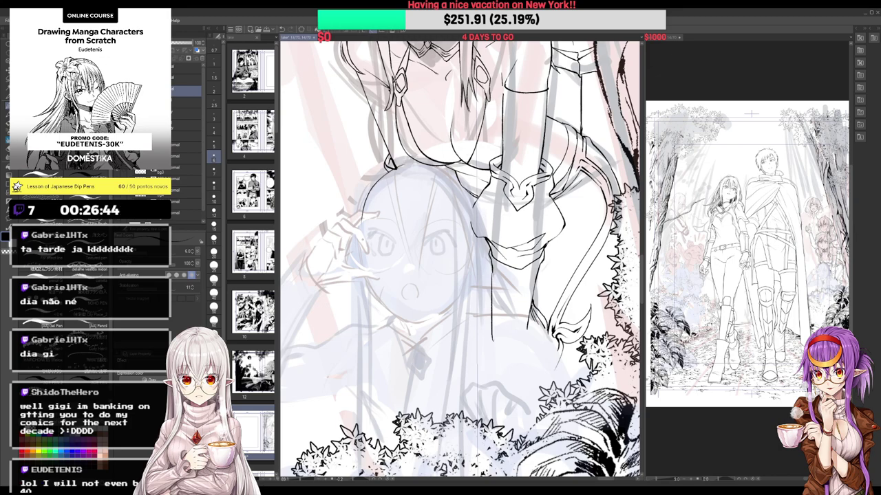
mouse_move(389, 173)
left_mouse_down()
mouse_move(422, 138)
mouse_move(477, 201)
mouse_move(479, 237)
left_mouse_up()
key("e")
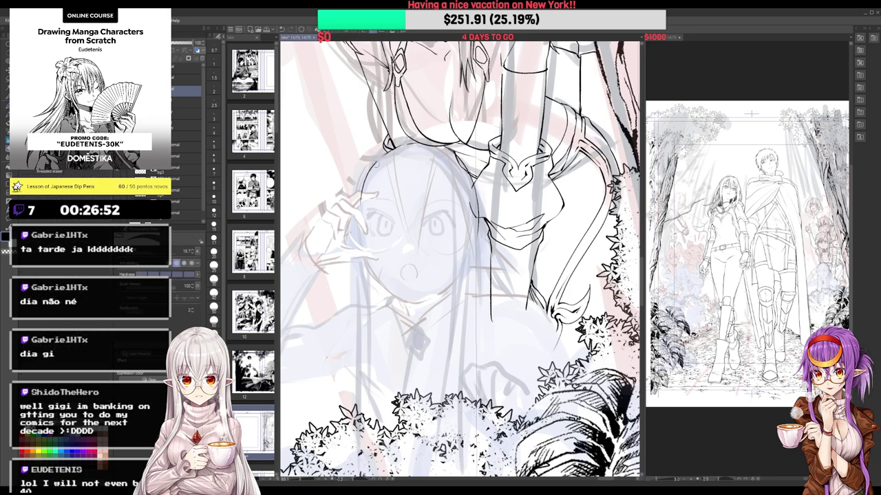
key("p")
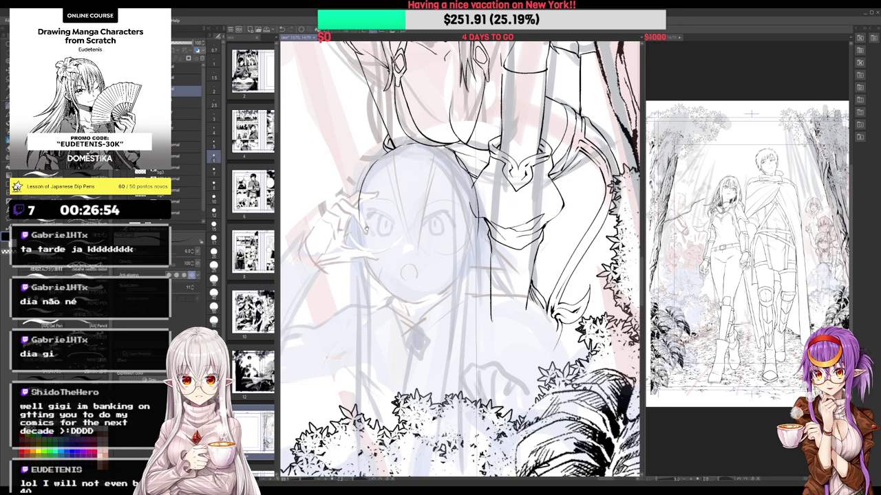
Ink the crouching character's face outline from beside the raised hand along the cheek to the chin
mouse_move(366, 229)
left_mouse_down()
mouse_move(392, 196)
mouse_move(397, 235)
mouse_move(436, 271)
left_mouse_up()
key("e")
key("p")
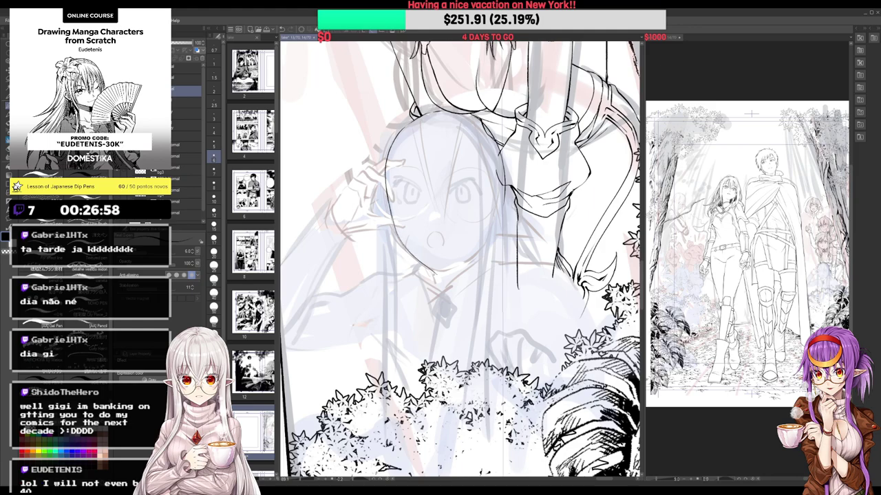
mouse_move(460, 230)
left_mouse_down()
mouse_move(454, 254)
mouse_move(453, 185)
left_mouse_up()
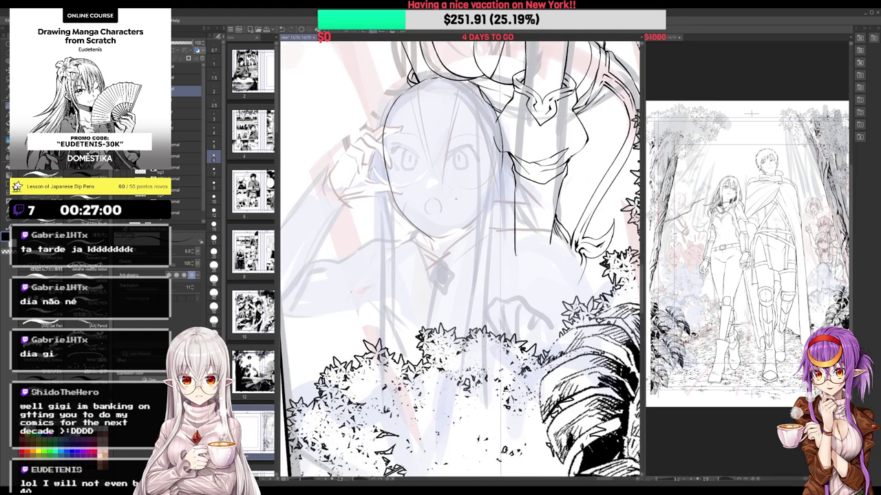
left_click_drag(449, 224, 446, 259)
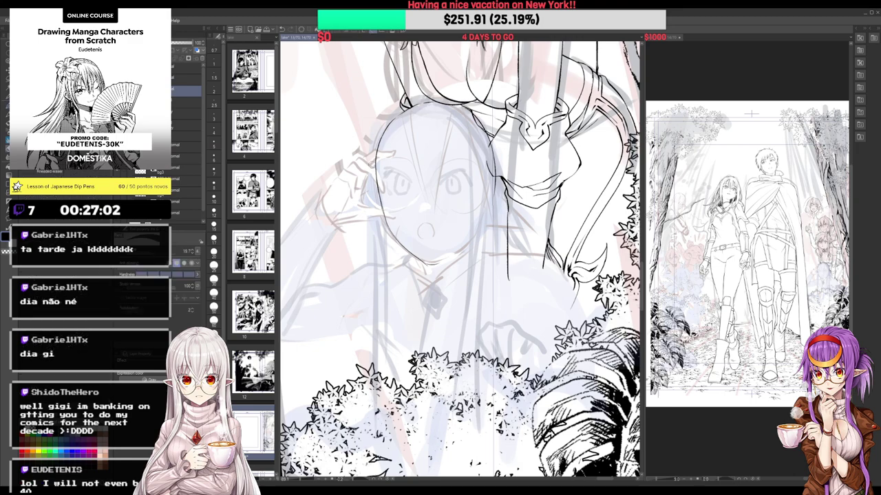
mouse_move(376, 163)
left_mouse_down()
mouse_move(382, 221)
mouse_move(381, 186)
left_mouse_up()
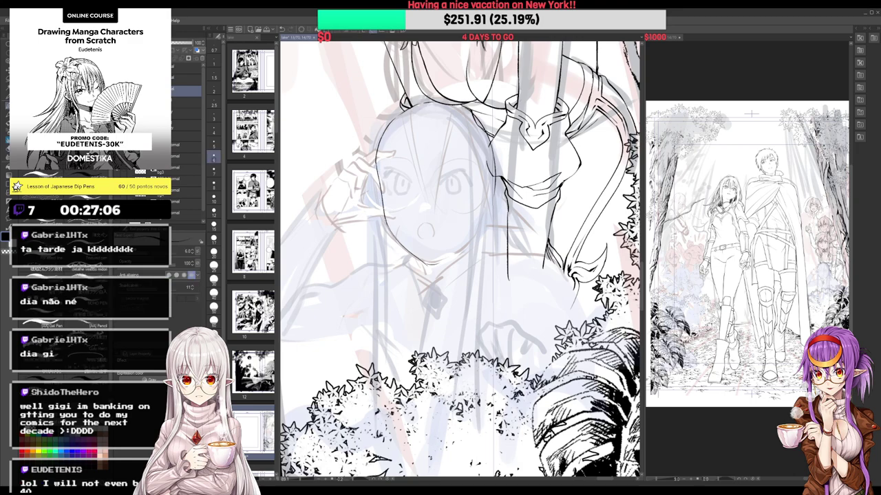
key("e")
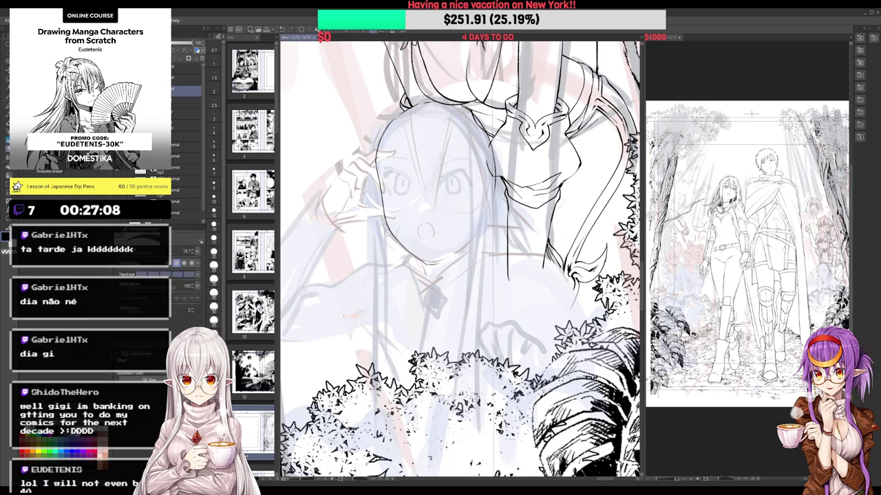
key("p")
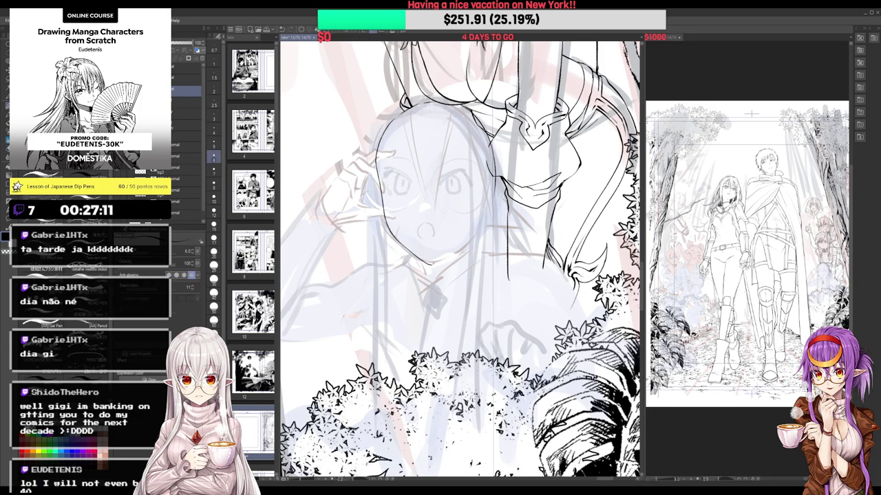
Erase the crouching character's chin end and re-ink the jaw line up toward the far cheek
left_click_drag(472, 181, 467, 170)
key("e")
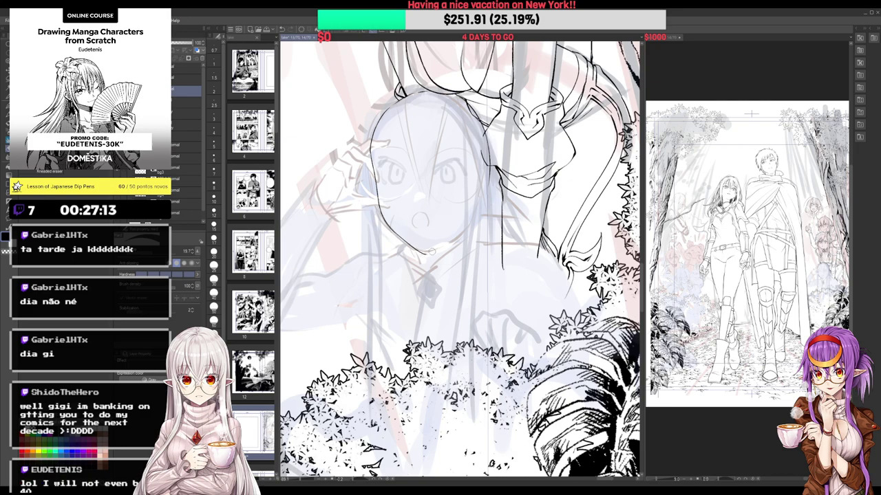
key("p")
key("ctrl+z")
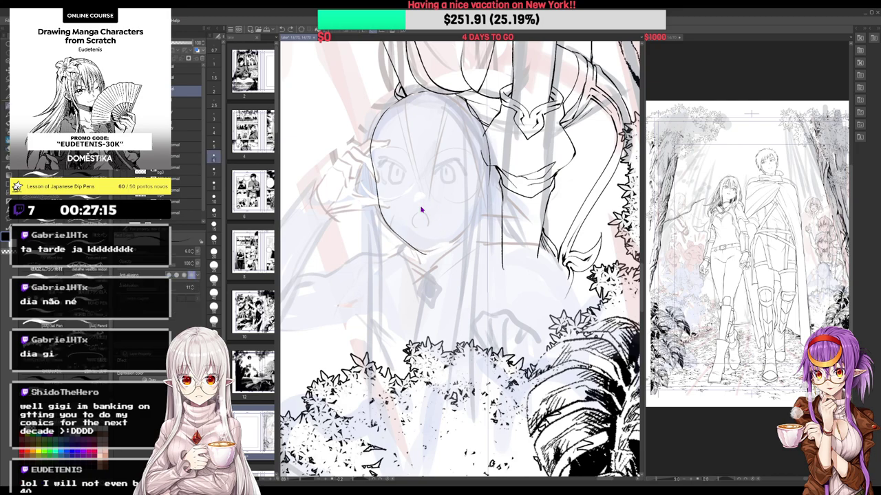
key("e")
mouse_move(414, 249)
left_mouse_down()
mouse_move(435, 234)
mouse_move(442, 245)
mouse_move(484, 200)
left_mouse_up()
key("p")
left_click_drag(468, 220, 497, 202)
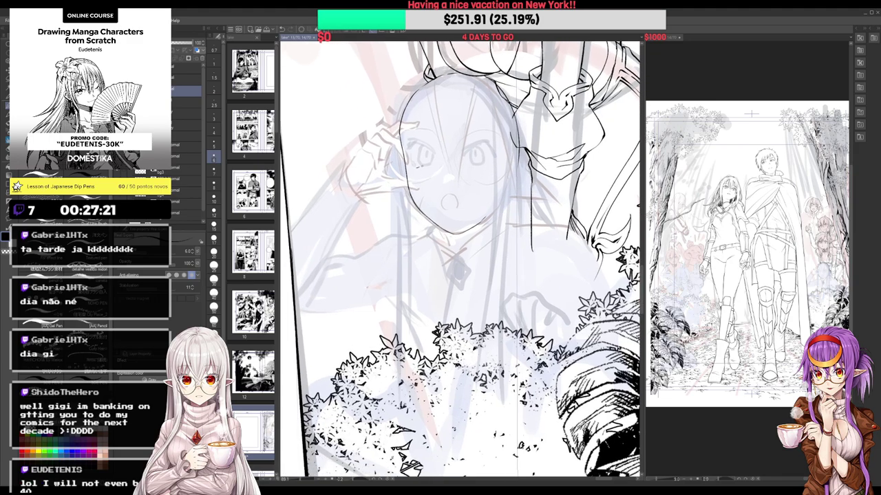
Ink the crouching character's eye nearest the raised hand, undoing the first lower-lid strokes and drawing lashes, iris and pupil
left_click_drag(417, 166, 430, 164)
left_click_drag(432, 165, 414, 211)
scroll(424, 187, "up", 1)
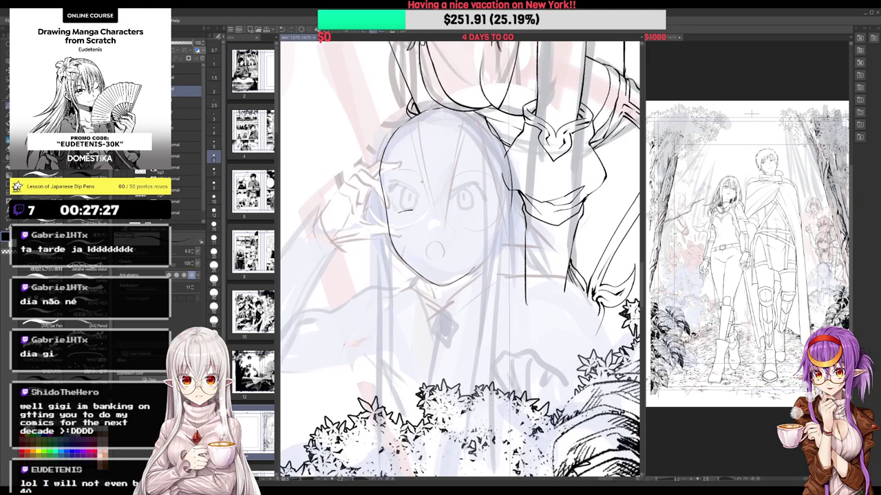
mouse_move(399, 213)
left_mouse_down()
mouse_move(412, 212)
mouse_move(404, 213)
left_mouse_up()
key("ctrl+z")
key("ctrl+z")
mouse_move(394, 188)
left_mouse_down()
mouse_move(395, 204)
mouse_move(413, 206)
left_mouse_up()
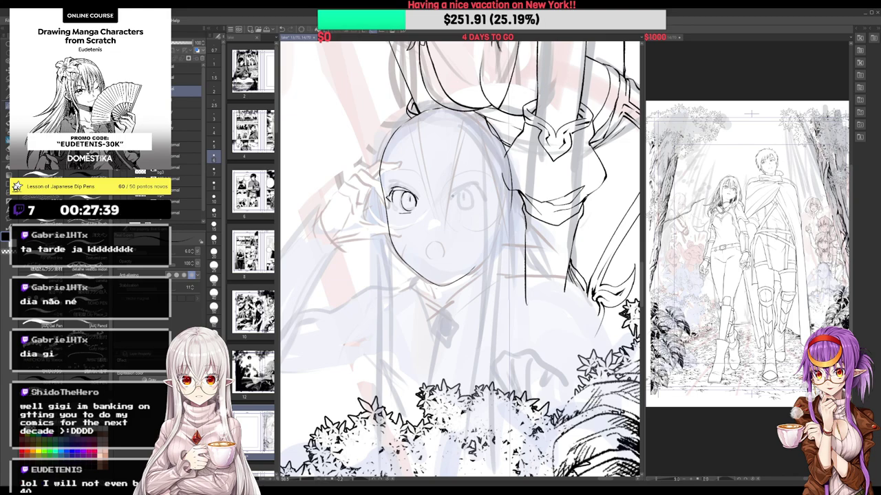
Ink the crouching character's other eye, on the side away from the raised hand, and clean up its outer lash corner
mouse_move(452, 196)
left_mouse_down()
mouse_move(479, 187)
mouse_move(487, 198)
left_mouse_up()
left_click_drag(460, 198, 467, 211)
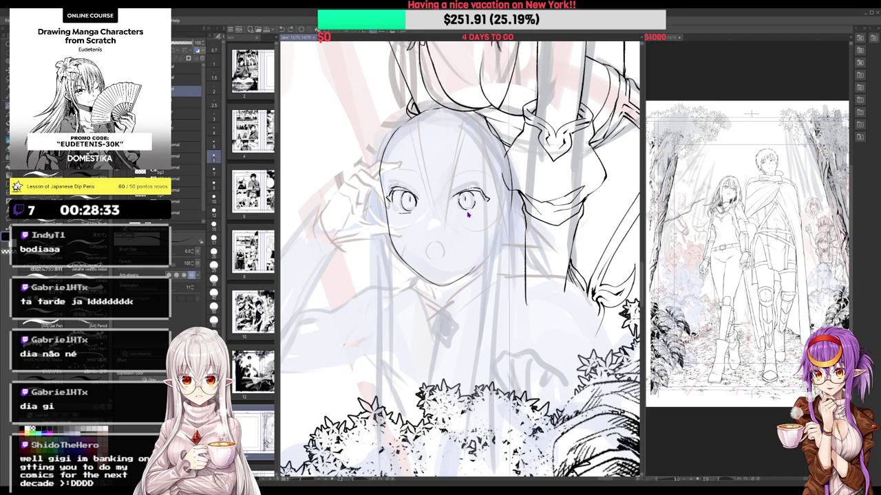
key("e")
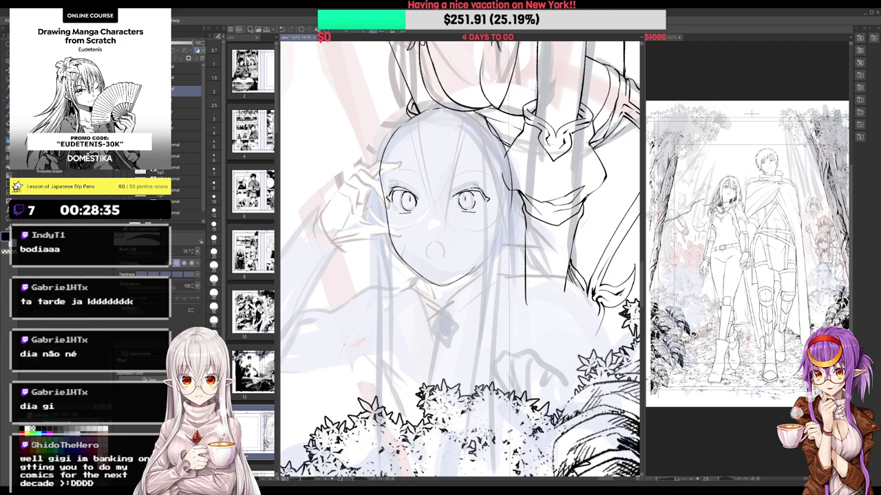
key("p")
left_click_drag(476, 188, 488, 197)
key("e")
key("p")
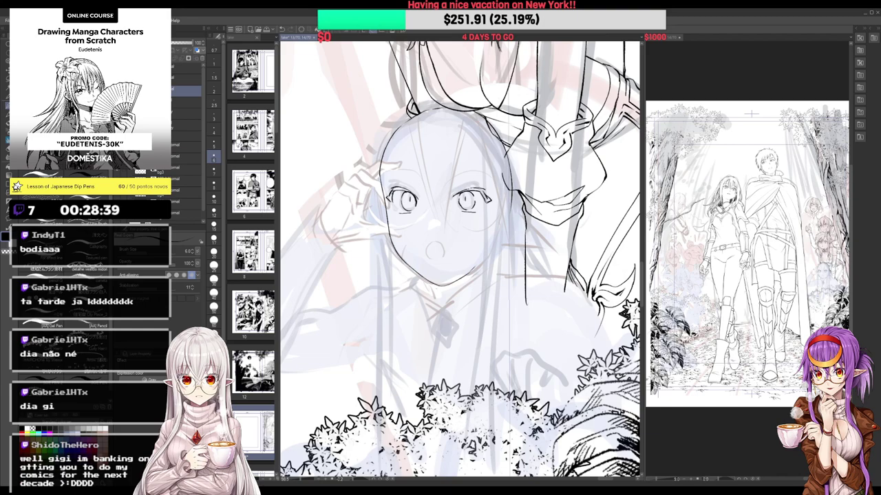
key("e")
left_click_drag(487, 195, 490, 202)
key("p")
Ink the crouching character's small open mouth and both eyebrows
left_click_drag(435, 208, 434, 208)
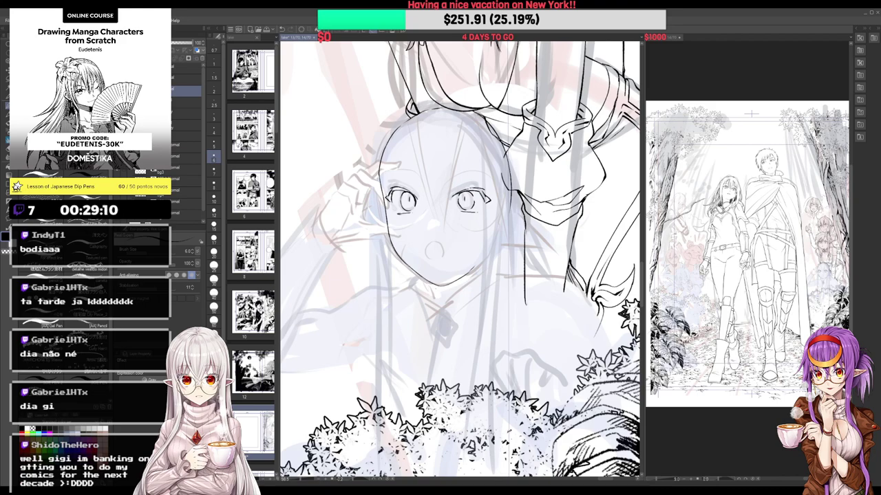
scroll(461, 259, "down", 2)
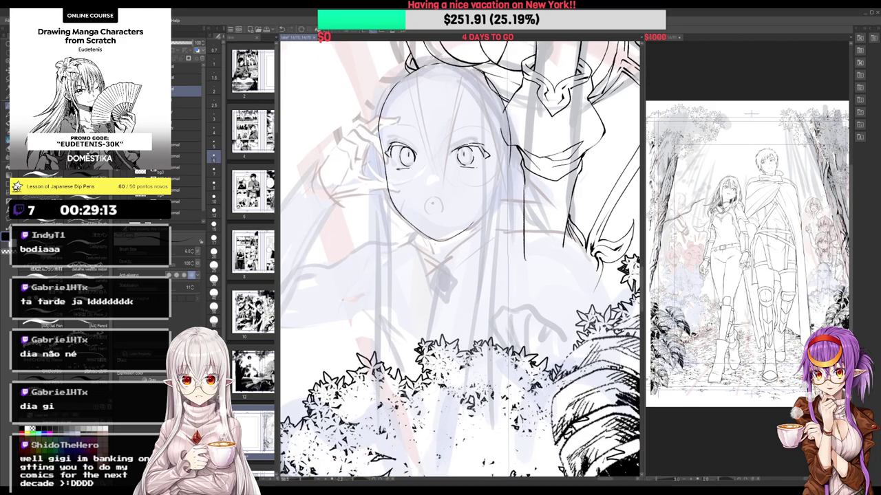
mouse_move(431, 200)
left_mouse_down()
mouse_move(444, 206)
mouse_move(427, 211)
mouse_move(443, 211)
left_mouse_up()
key("e")
key("p")
scroll(461, 260, "up", 1)
left_click_drag(452, 154, 490, 157)
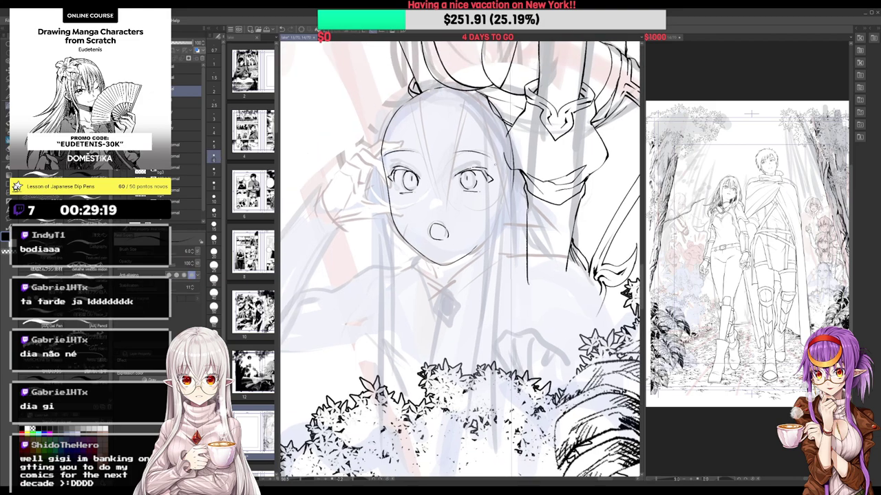
Add a short cheek line near the raised hand, re-ink the jaw toward the chin, and refine both eyes
mouse_move(407, 229)
left_mouse_down()
mouse_move(406, 240)
mouse_move(444, 226)
left_mouse_up()
left_click_drag(441, 195, 440, 200)
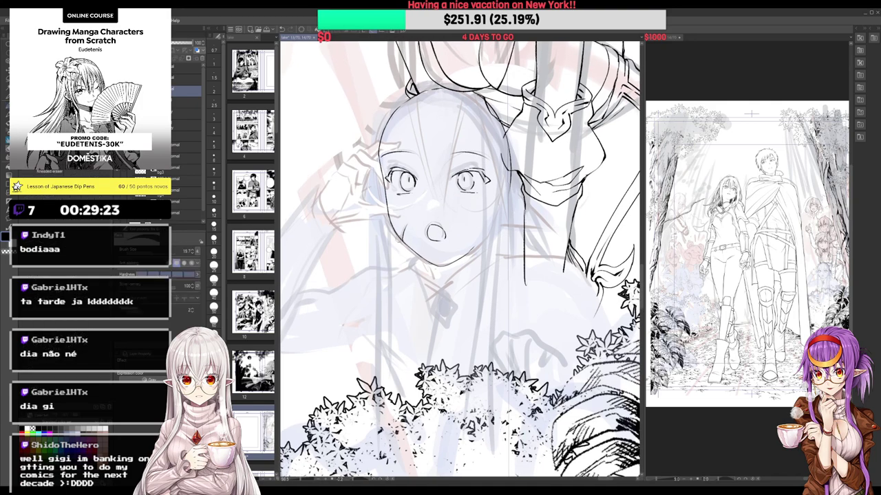
mouse_move(402, 239)
left_mouse_down()
mouse_move(441, 266)
mouse_move(434, 262)
mouse_move(470, 251)
mouse_move(456, 258)
left_mouse_up()
key("e")
key("p")
left_click_drag(460, 251, 459, 245)
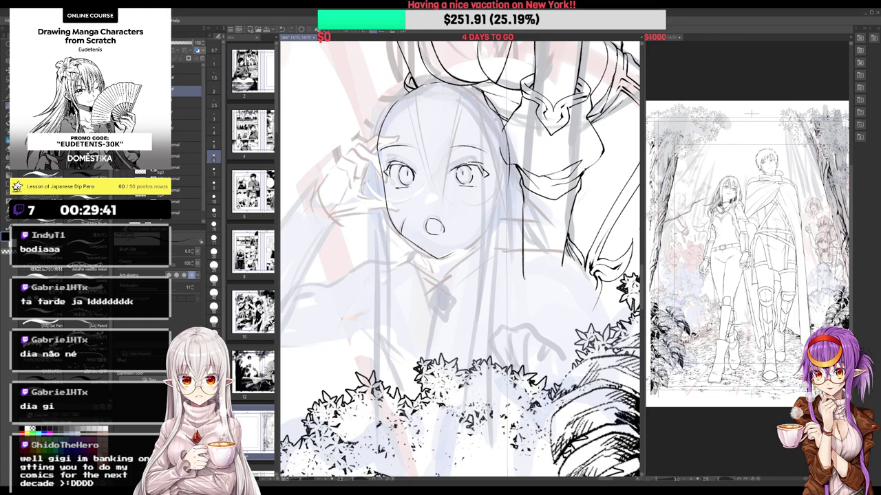
mouse_move(400, 161)
left_mouse_down()
mouse_move(416, 168)
mouse_move(471, 160)
left_mouse_up()
left_click_drag(440, 185, 437, 183)
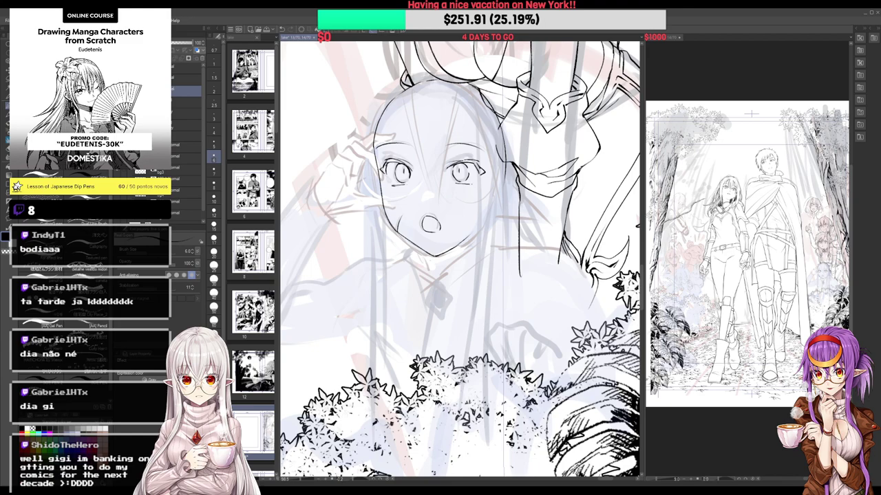
Ink the main locks of the crouching character's fringe, falling from the parting toward the eyes, redoing the first strokes
mouse_move(460, 99)
left_mouse_down()
mouse_move(458, 90)
mouse_move(421, 151)
left_mouse_up()
key("ctrl+z")
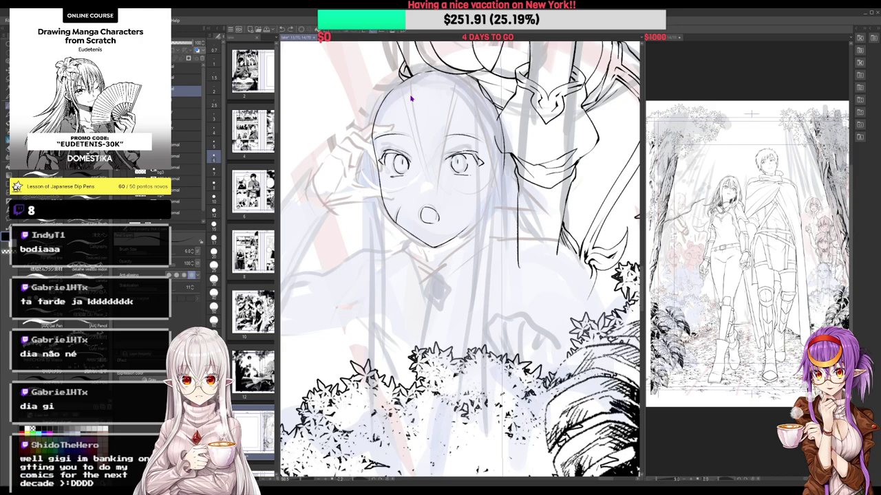
left_click_drag(412, 87, 419, 156)
key("ctrl+z")
left_click_drag(398, 95, 416, 165)
left_click_drag(402, 119, 418, 163)
left_click_drag(451, 97, 432, 160)
left_click_drag(456, 119, 434, 164)
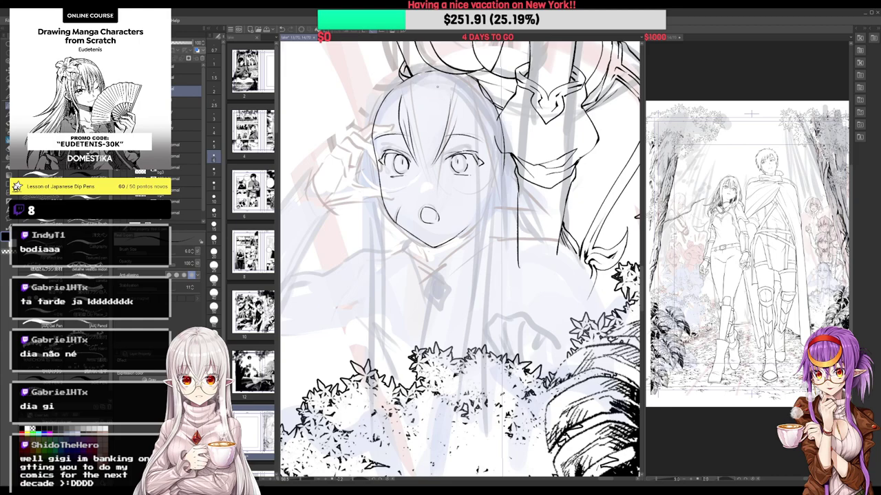
Complete the fringe with inner strands and a pointed tip between the eyes, undoing the strokes that miss
mouse_move(437, 87)
left_mouse_down()
mouse_move(413, 178)
mouse_move(426, 163)
mouse_move(441, 133)
left_mouse_up()
left_click_drag(435, 185, 431, 157)
key("ctrl+z")
key("ctrl+z")
left_click_drag(458, 93, 459, 151)
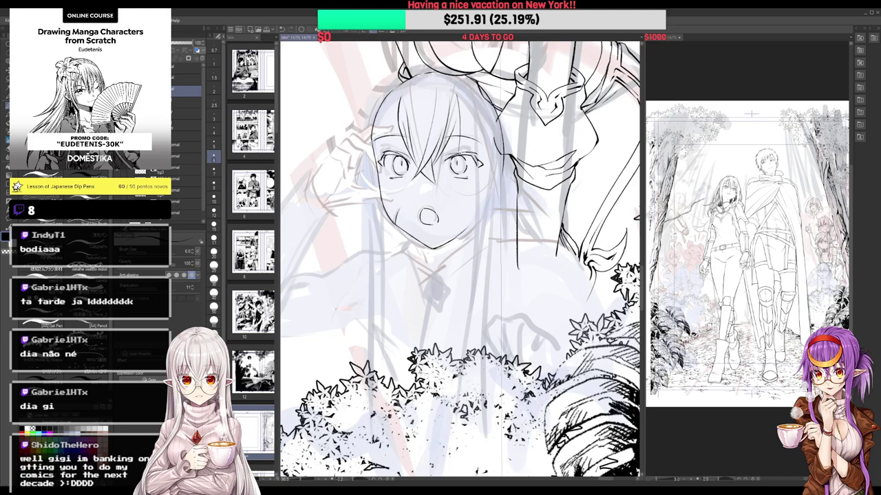
Erase the crouching character's mouth and lower face contour, and redraw the chin and jaw
key("e")
mouse_move(421, 209)
left_mouse_down()
mouse_move(436, 223)
mouse_move(428, 243)
mouse_move(464, 230)
left_mouse_up()
key("p")
key("e")
key("p")
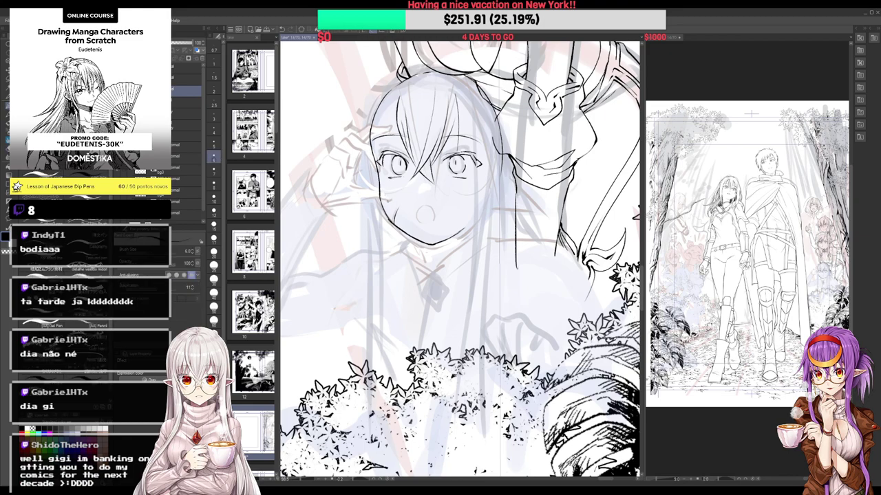
Clean up the cheek contour on the raised-hand side and re-ink the chin and opposite jaw line
key("e")
mouse_move(379, 182)
left_mouse_down()
mouse_move(380, 203)
mouse_move(404, 233)
left_mouse_up()
key("p")
key("e")
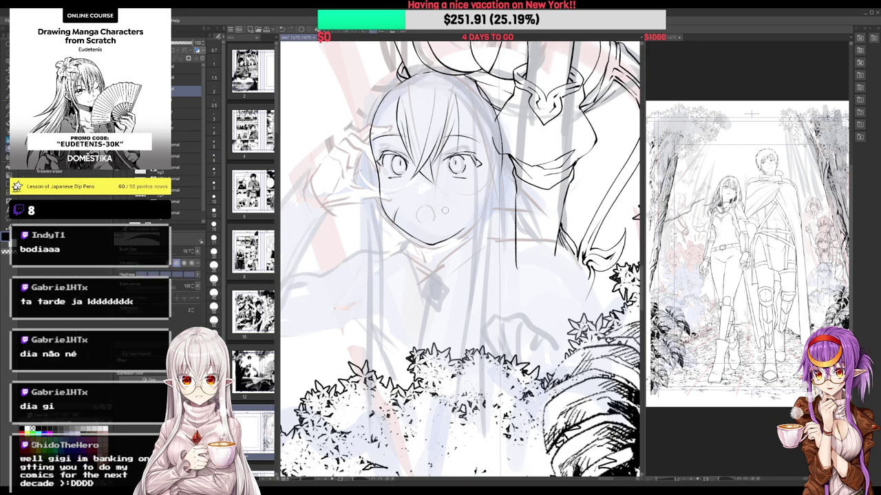
key("p")
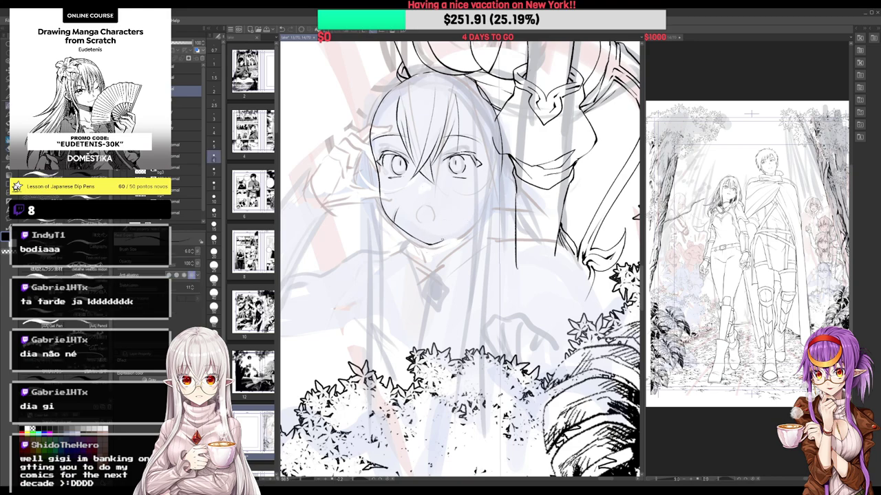
left_click_drag(450, 236, 471, 219)
Ink a pointed elf ear on each side of the crouching character's face
mouse_move(371, 184)
left_mouse_down()
mouse_move(347, 205)
mouse_move(372, 206)
left_mouse_up()
key("e")
mouse_move(493, 184)
left_mouse_down()
mouse_move(521, 201)
mouse_move(516, 212)
mouse_move(494, 209)
left_mouse_up()
key("p")
Lasso the eye farther from the raised hand and transform it to sit slightly closer to the nose
key("m")
key("e")
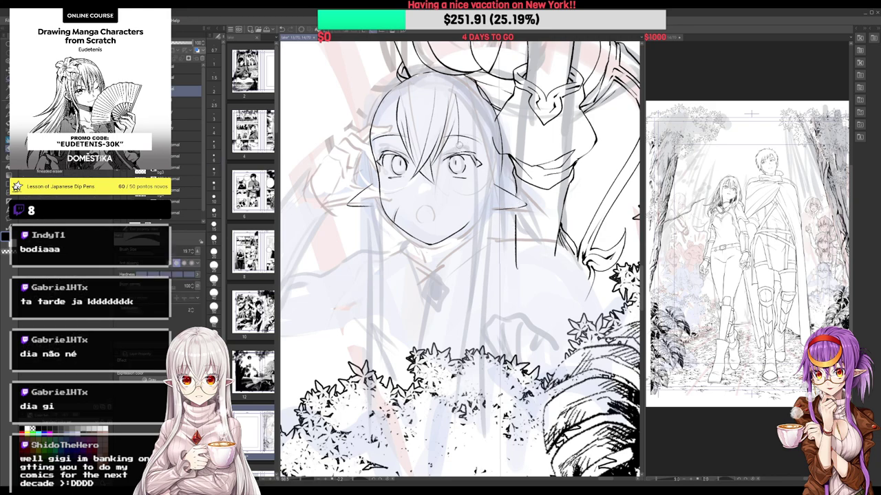
key("m")
mouse_move(440, 150)
left_mouse_down()
mouse_move(449, 176)
mouse_move(482, 180)
mouse_move(470, 146)
left_mouse_up()
key("ctrl+t")
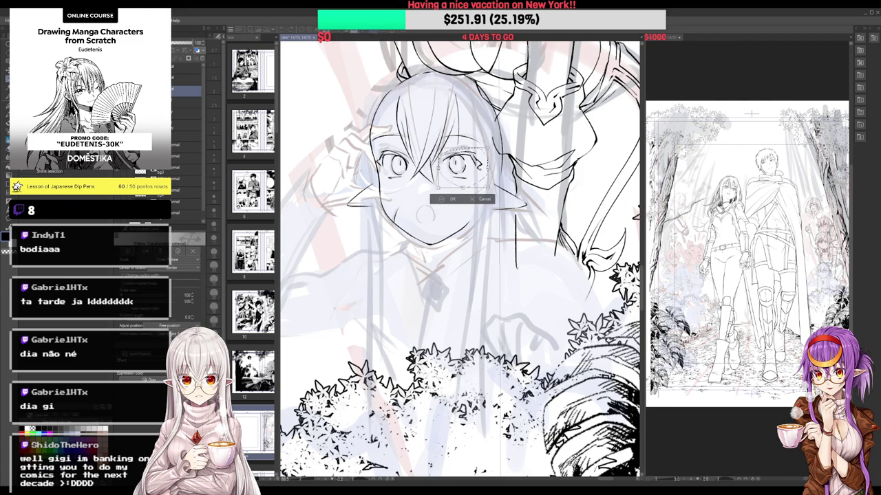
key("Return")
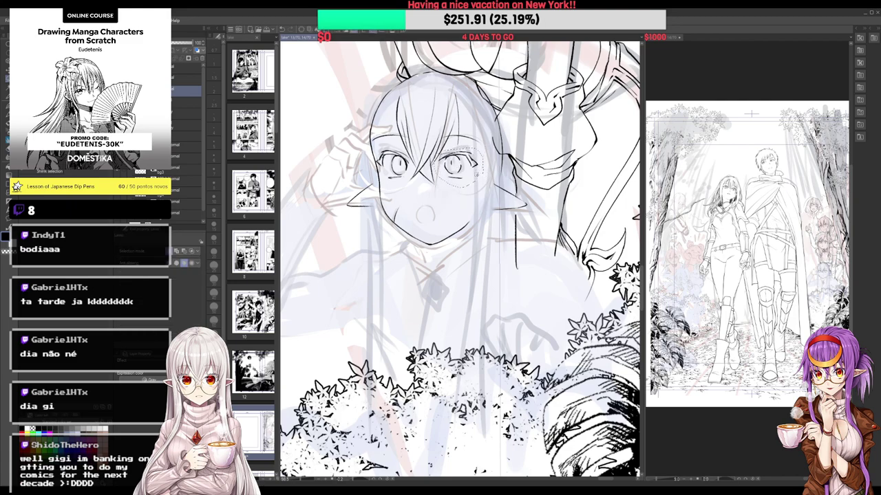
key("p")
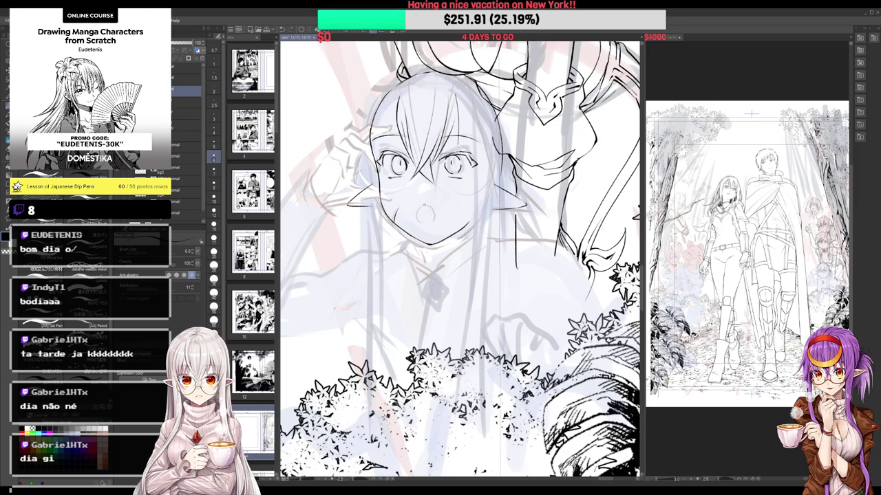
Ink the open mouth again over the sketch and add the neck contour beneath the chin
mouse_move(431, 206)
left_mouse_down()
mouse_move(437, 215)
mouse_move(420, 224)
left_mouse_up()
key("e")
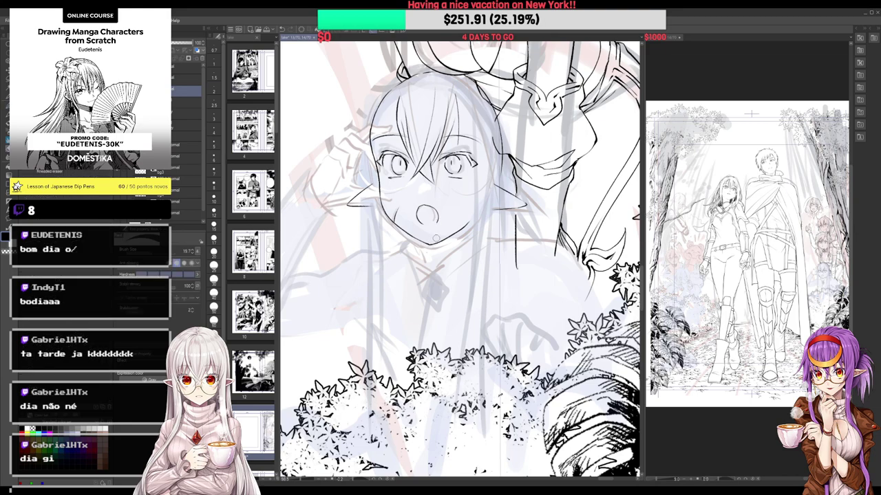
key("p")
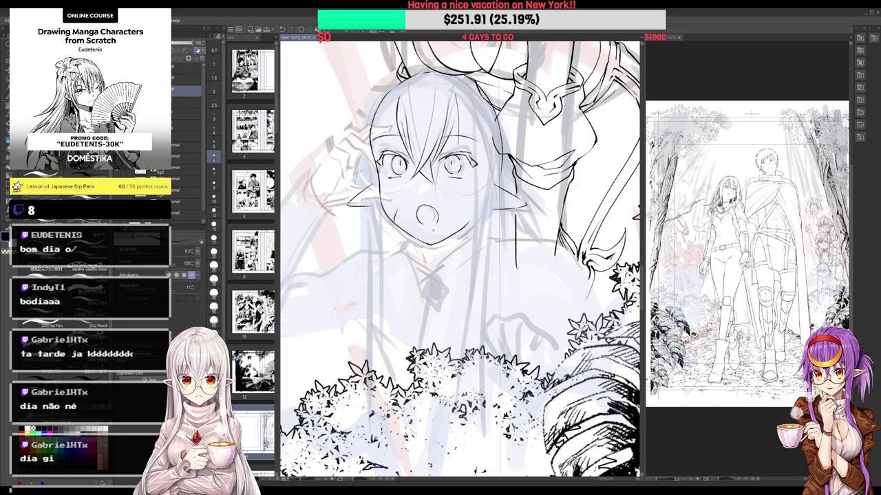
mouse_move(427, 248)
left_mouse_down()
mouse_move(432, 265)
mouse_move(443, 245)
mouse_move(433, 267)
mouse_move(473, 228)
left_mouse_up()
key("e")
key("p")
Ink the fringe strands running down the temple on the raised-hand side, replacing the first stroke
left_click_drag(399, 98, 382, 180)
key("ctrl+z")
left_click_drag(398, 96, 382, 156)
left_click_drag(441, 241, 443, 255)
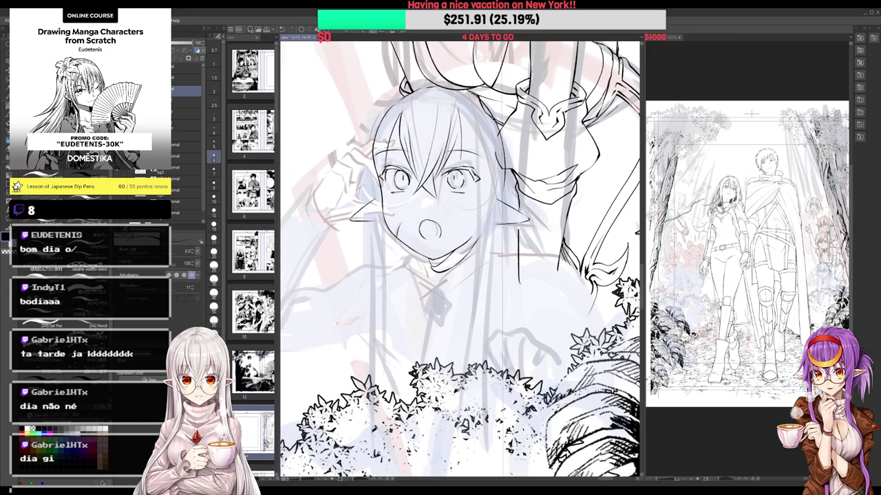
scroll(386, 142, "up", 1)
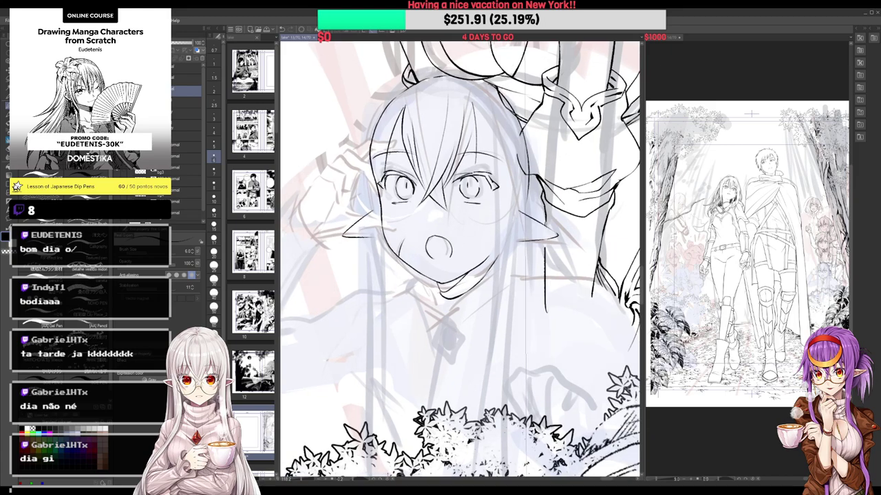
scroll(460, 260, "up", 1)
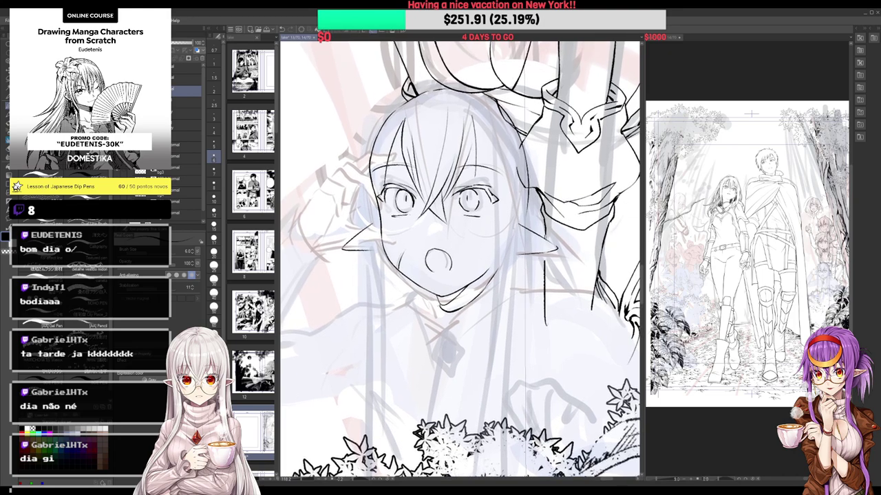
key("e")
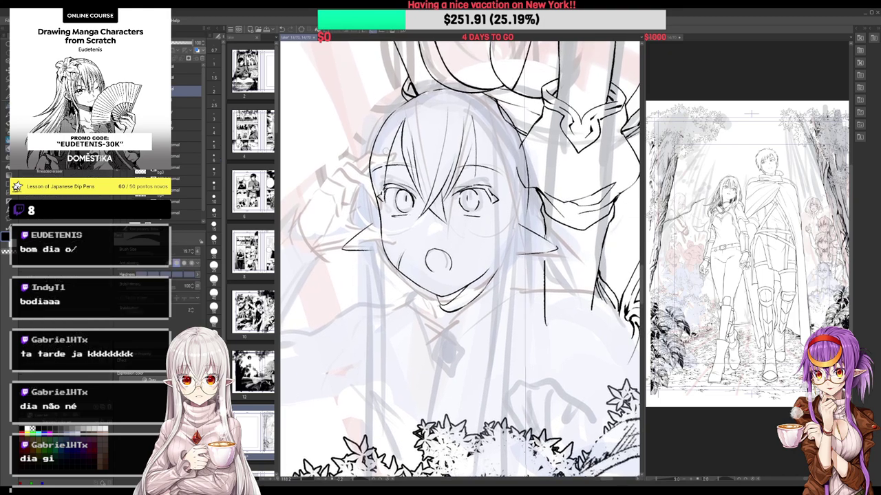
key("p")
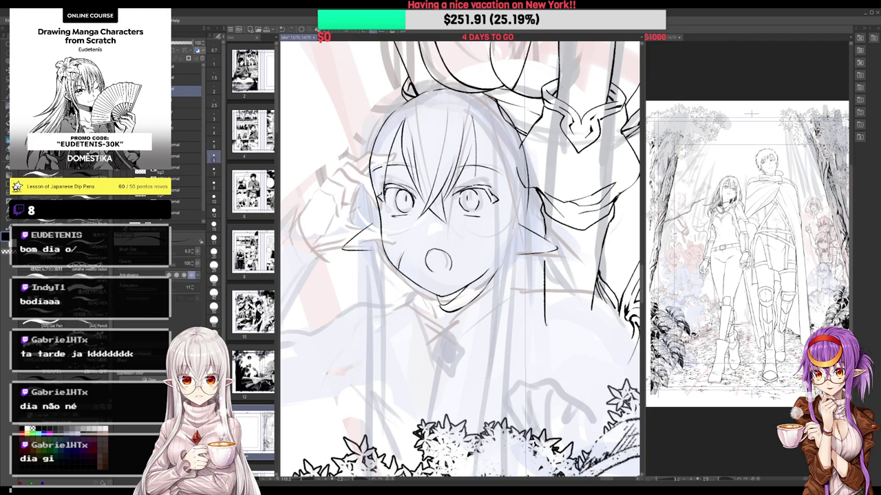
left_click_drag(384, 198, 395, 123)
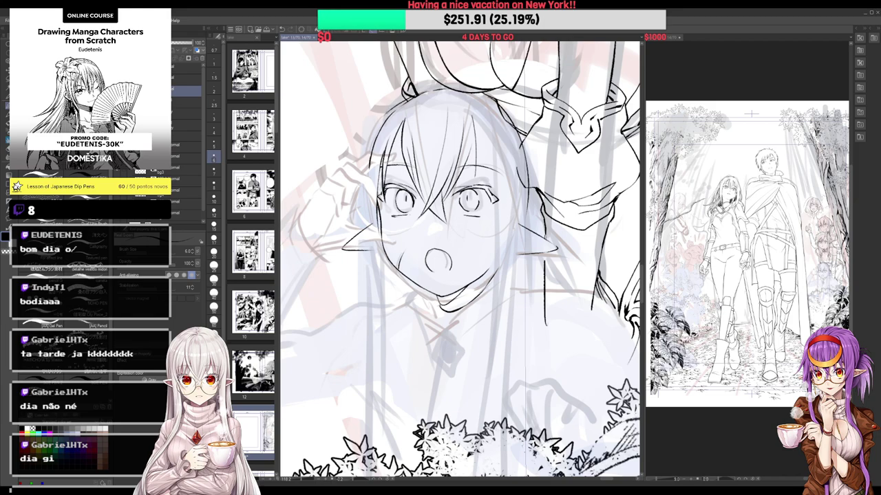
Ink the long side lock from the head outline down over the ear to the jaw on the raised-hand side
left_click_drag(389, 112, 352, 248)
mouse_move(359, 177)
left_mouse_down()
mouse_move(355, 244)
mouse_move(358, 217)
left_mouse_up()
key("e")
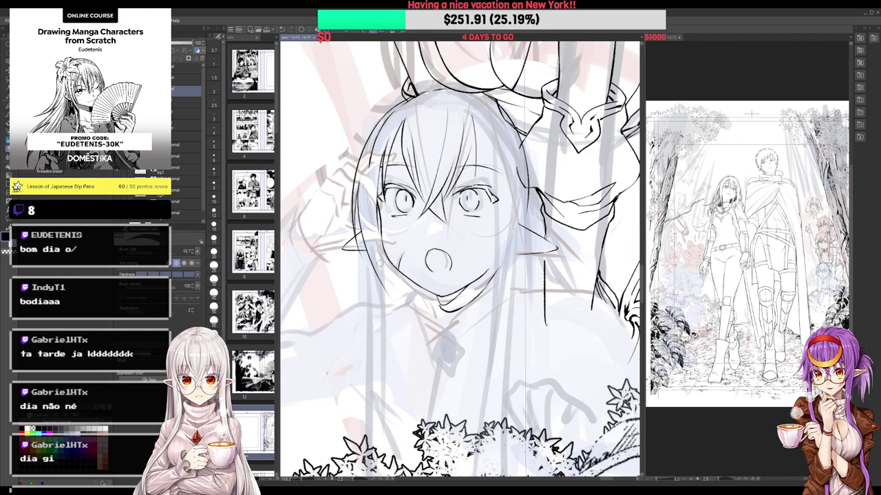
key("p")
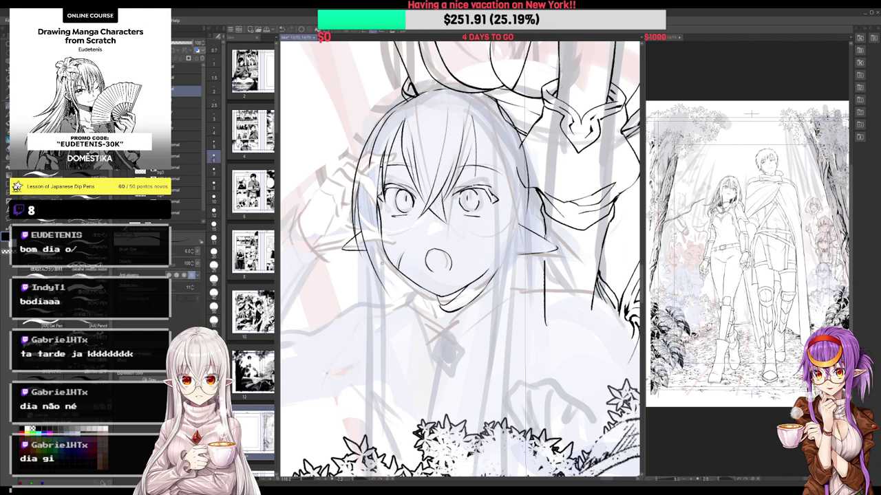
left_click_drag(382, 263, 380, 259)
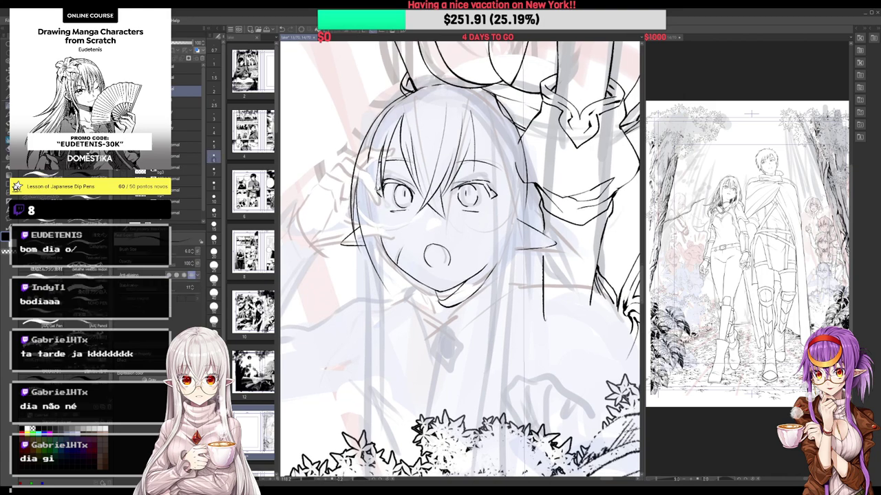
Ink the pointed strand tips of the side lock past the jaw on the raised-hand side
mouse_move(387, 238)
left_mouse_down()
mouse_move(371, 222)
mouse_move(397, 300)
left_mouse_up()
left_click_drag(397, 300, 388, 262)
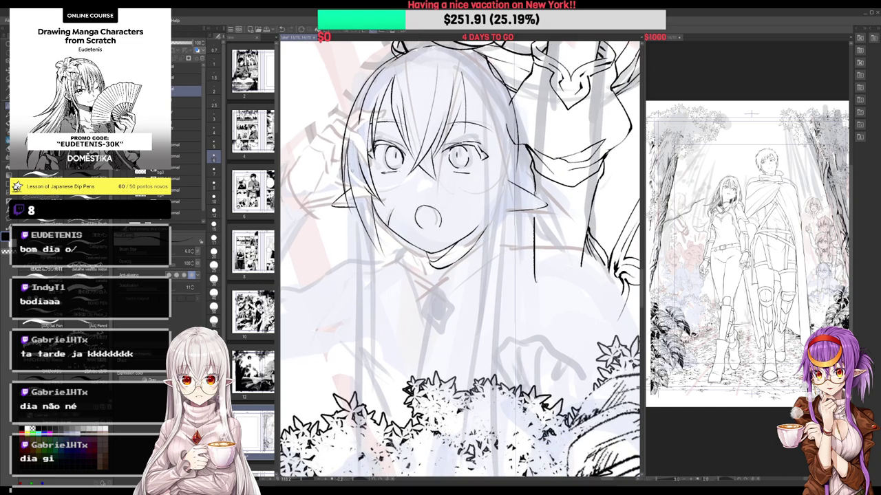
left_click_drag(362, 199, 391, 269)
mouse_move(379, 237)
left_mouse_down()
mouse_move(386, 261)
mouse_move(378, 210)
left_mouse_up()
scroll(377, 210, "down", 2)
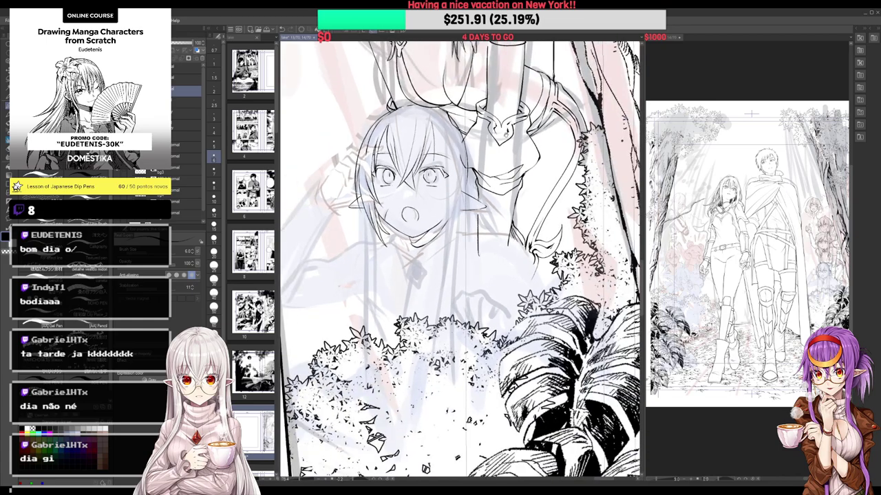
scroll(436, 157, "up", 3)
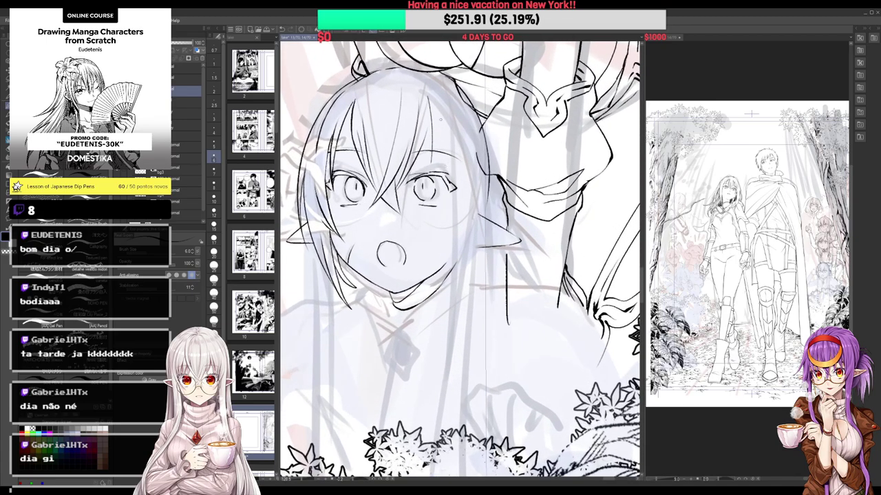
Ink thin fringe strands falling over the brow of the eye farther from the raised hand
mouse_move(423, 142)
left_mouse_down()
mouse_move(429, 125)
mouse_move(429, 171)
left_mouse_up()
mouse_move(428, 105)
left_mouse_down()
mouse_move(439, 187)
mouse_move(442, 138)
mouse_move(437, 182)
left_mouse_up()
key("e")
key("p")
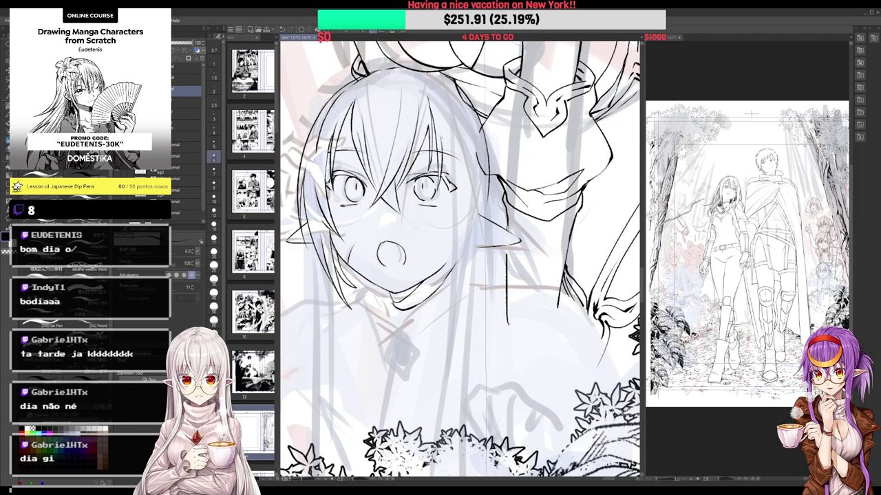
Ink the fringe lock from the temple past the outer eye corner to the cheek, opposite the raised hand
left_click_drag(442, 142, 445, 232)
key("ctrl+z")
mouse_move(440, 136)
left_mouse_down()
mouse_move(434, 230)
mouse_move(463, 177)
left_mouse_up()
left_click_drag(432, 235, 441, 224)
left_click_drag(443, 251, 438, 254)
Erase the rough bit of head outline opposite the raised hand and ink the contour from crown toward the ear
key("e")
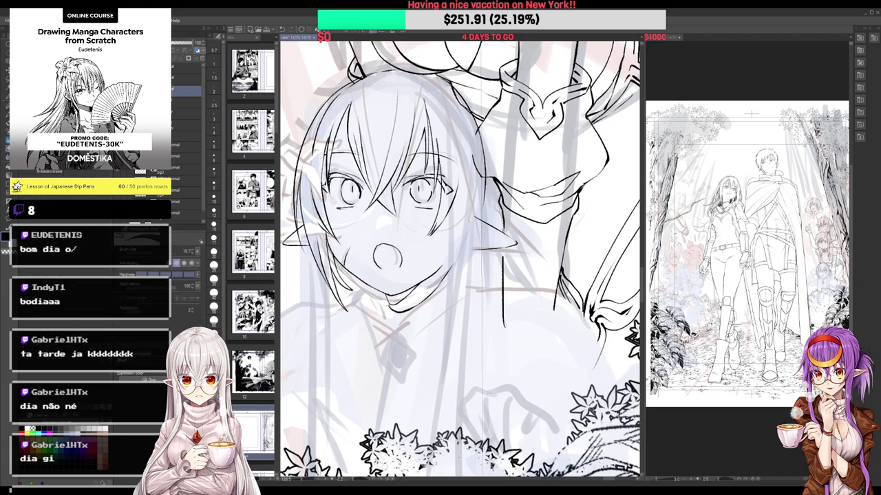
mouse_move(462, 104)
left_mouse_down()
mouse_move(453, 94)
mouse_move(458, 100)
left_mouse_up()
key("p")
scroll(463, 158, "down", 4)
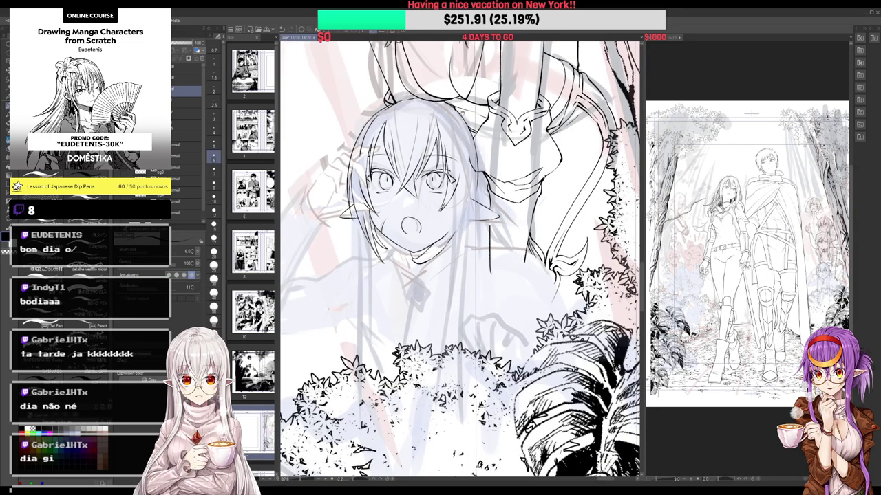
left_click_drag(543, 145, 554, 228)
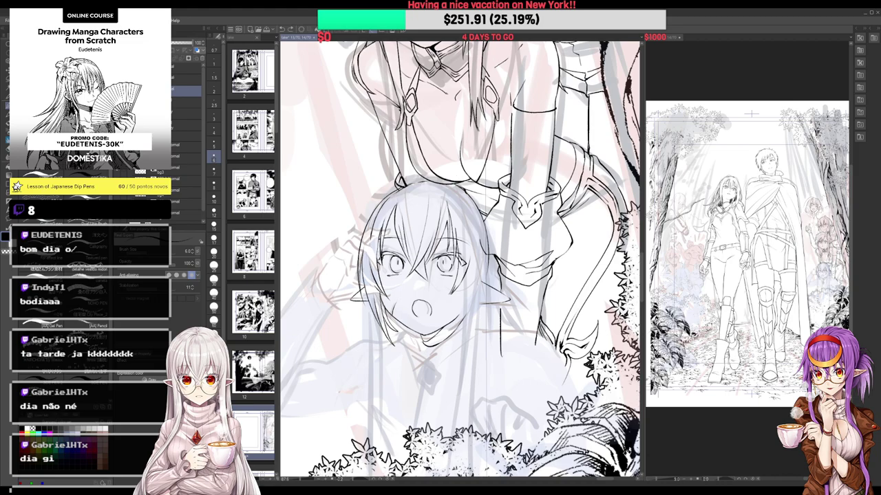
left_click_drag(455, 185, 498, 276)
key("e")
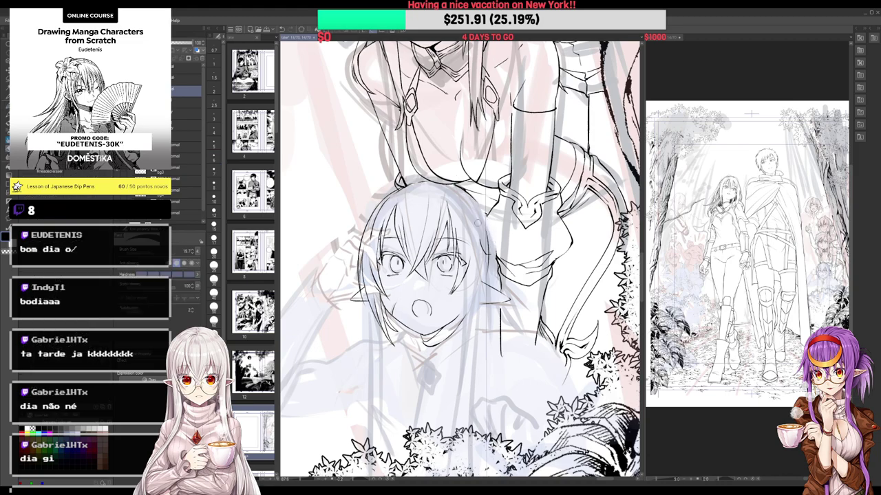
key("p")
mouse_move(477, 202)
left_mouse_down()
mouse_move(497, 276)
mouse_move(531, 241)
mouse_move(519, 210)
left_mouse_up()
Hide the sketch, refine the head outline above the far ear and add short blush strokes on both cheeks
left_click(119, 124)
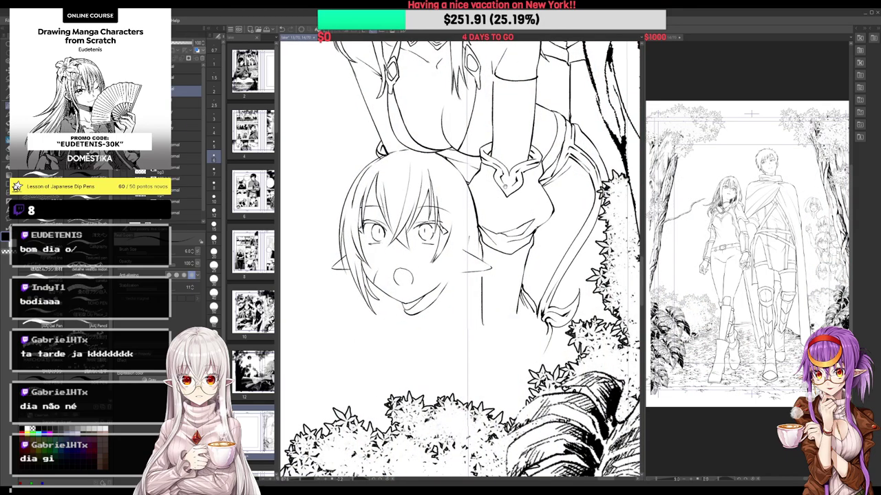
key("e")
key("p")
key("e")
left_click_drag(463, 173, 481, 228)
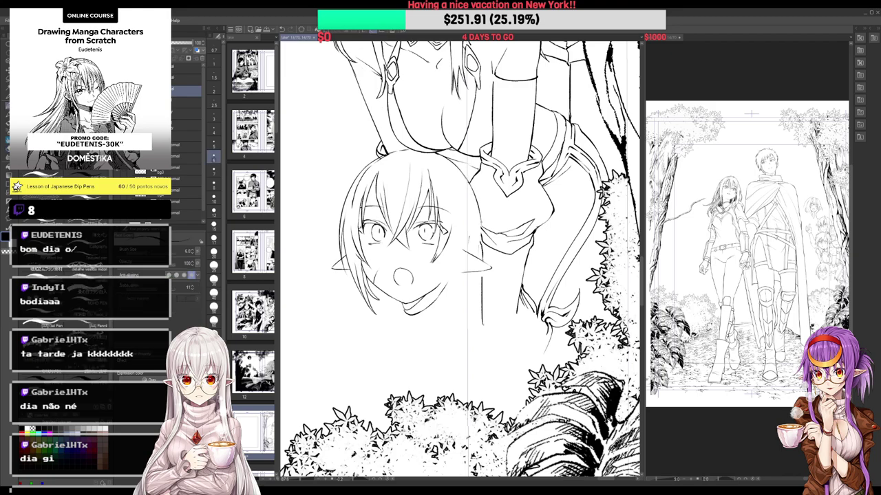
key("ctrl+z")
left_click_drag(464, 176, 480, 234)
scroll(461, 260, "down", 3)
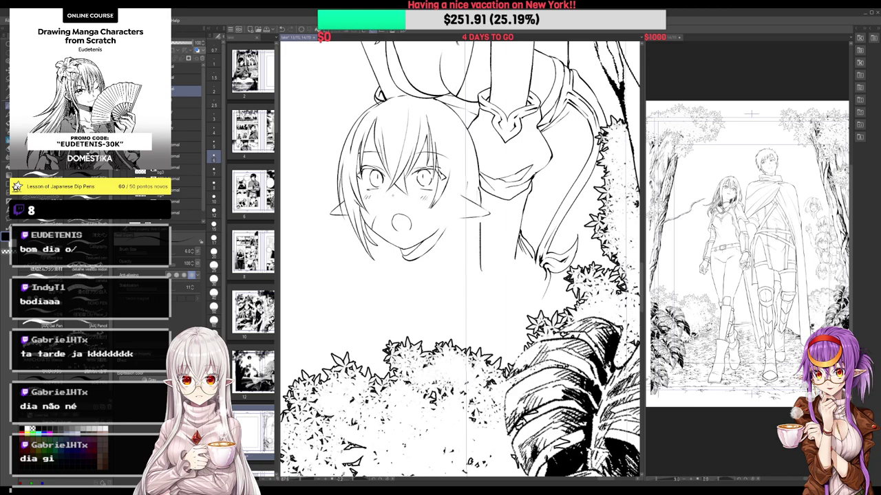
left_click_drag(527, 161, 522, 160)
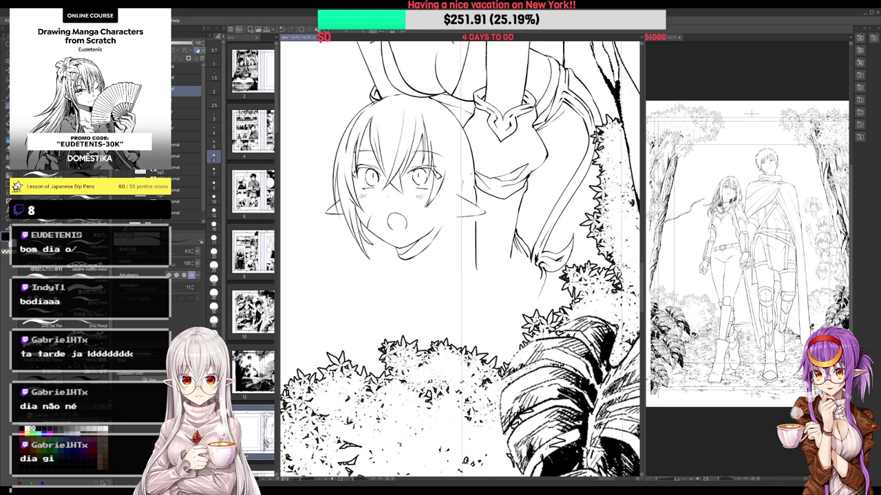
Ink the two long hair lines falling from beside the face past the neck, opposite the raised hand
key("e")
key("p")
left_click_drag(440, 191, 440, 278)
key("ctrl+z")
mouse_move(437, 194)
left_mouse_down()
mouse_move(450, 336)
mouse_move(444, 257)
left_mouse_up()
left_click_drag(455, 129, 460, 318)
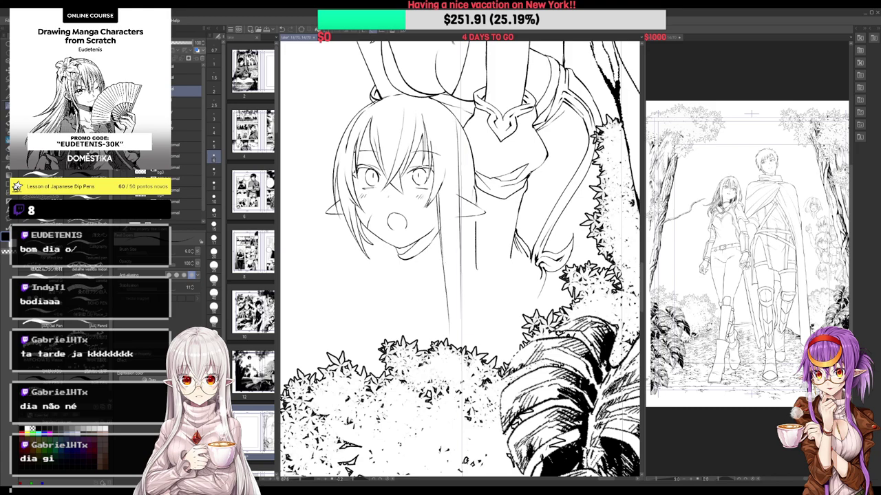
Erase overlapping lines around the ear opposite the raised hand and re-ink the outer hair line beside it
key("e")
left_click_drag(454, 180, 458, 222)
key("p")
left_click_drag(459, 122, 461, 196)
key("e")
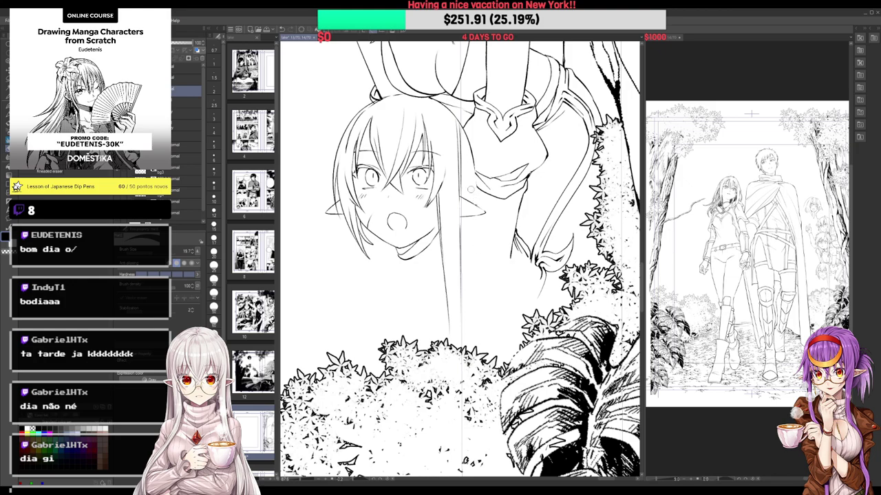
key("p")
left_click_drag(475, 172, 480, 210)
Ink long hair strands hanging below the jaw on the raised-hand side and show the sketch again
left_click_drag(348, 226, 368, 320)
left_click_drag(380, 242, 381, 283)
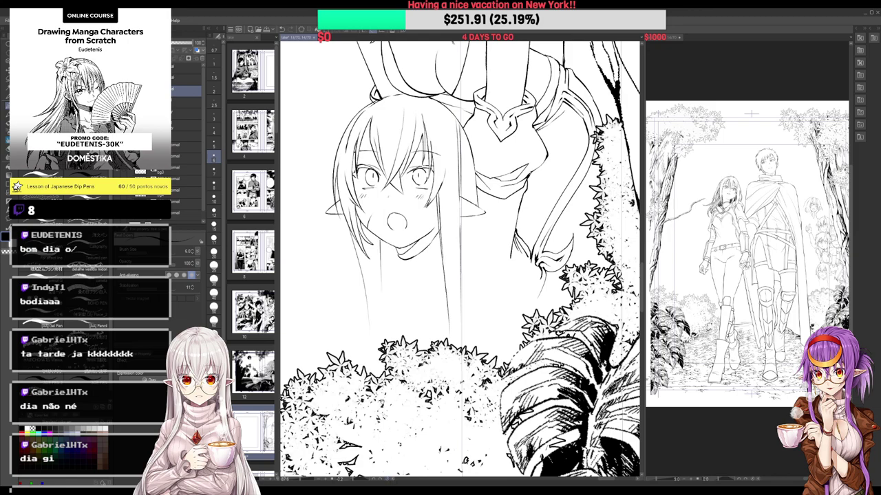
left_click_drag(382, 403, 392, 409)
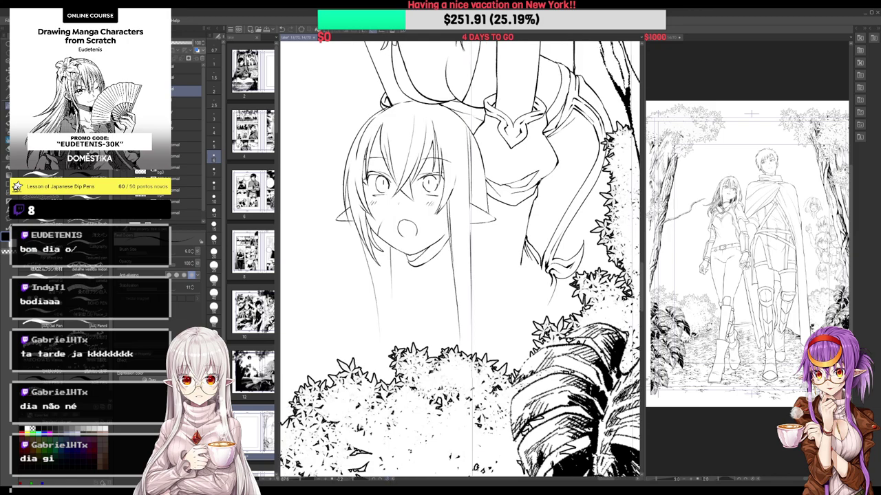
key("ctrl+z")
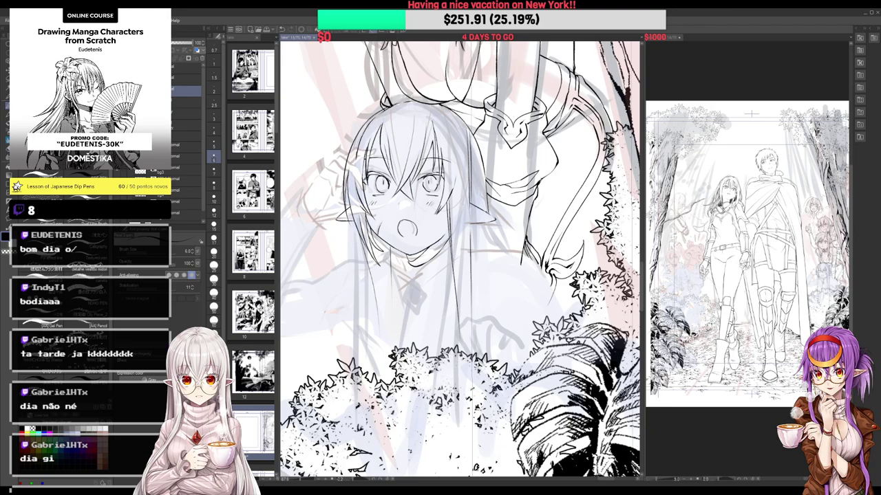
left_click_drag(527, 268, 526, 256)
Erase part of the long lock's inner line beside the cheek and re-ink it down over the chest
key("e")
left_click_drag(450, 191, 451, 248)
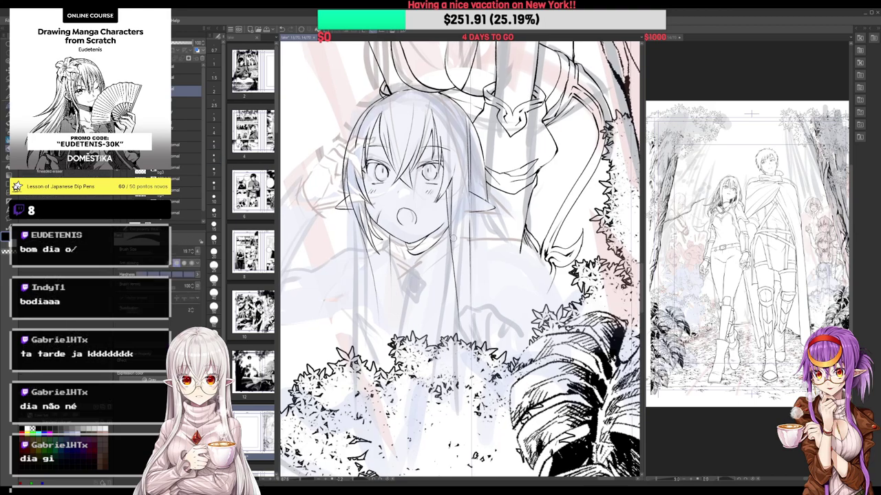
key("p")
mouse_move(451, 236)
left_mouse_down()
mouse_move(450, 339)
mouse_move(457, 314)
left_mouse_up()
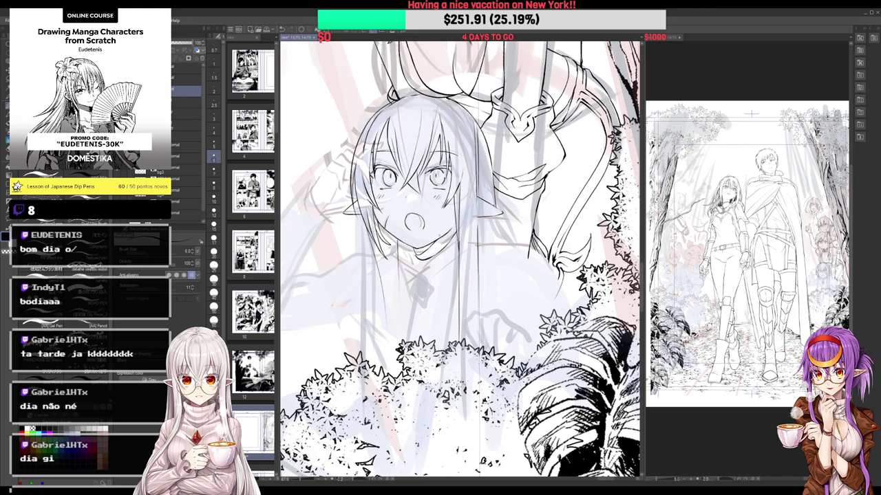
Clear the lines around the neck and ink the open collar with its folded edges beneath the chin
key("e")
mouse_move(414, 253)
left_mouse_down()
mouse_move(452, 236)
mouse_move(421, 253)
mouse_move(434, 252)
mouse_move(454, 236)
left_mouse_up()
key("p")
mouse_move(406, 254)
left_mouse_down()
mouse_move(419, 276)
mouse_move(428, 268)
mouse_move(415, 272)
mouse_move(450, 277)
left_mouse_up()
mouse_move(451, 257)
left_mouse_down()
mouse_move(453, 266)
mouse_move(450, 258)
left_mouse_up()
left_click_drag(454, 240, 455, 268)
mouse_move(484, 218)
left_mouse_down()
mouse_move(477, 238)
mouse_move(559, 199)
left_mouse_up()
key("ctrl+z")
key("ctrl+z")
Ink the shoulder and upper-arm top contour on the raised-hand side, redoing the first stroke
left_click_drag(517, 174, 515, 182)
mouse_move(560, 184)
left_mouse_down()
mouse_move(540, 163)
mouse_move(536, 185)
left_mouse_up()
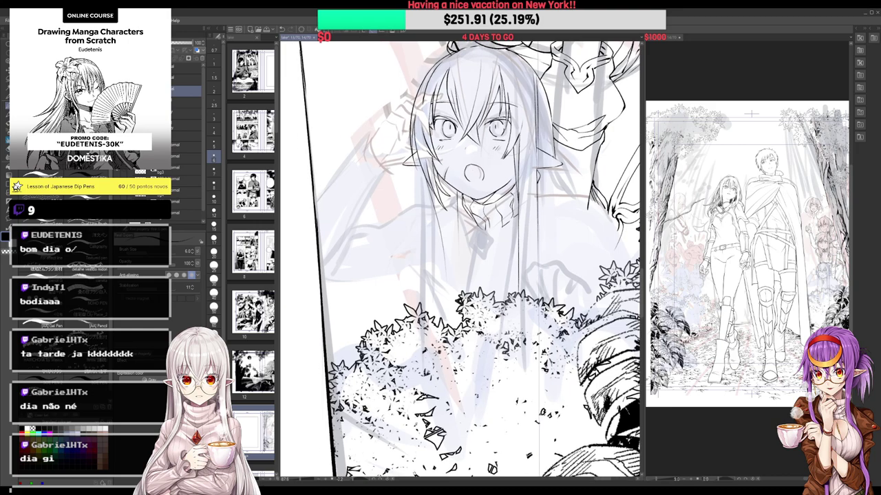
mouse_move(432, 201)
left_mouse_down()
mouse_move(417, 203)
mouse_move(440, 208)
mouse_move(416, 203)
mouse_move(348, 231)
left_mouse_up()
key("ctrl+z")
key("ctrl+z")
left_click_drag(374, 275, 369, 271)
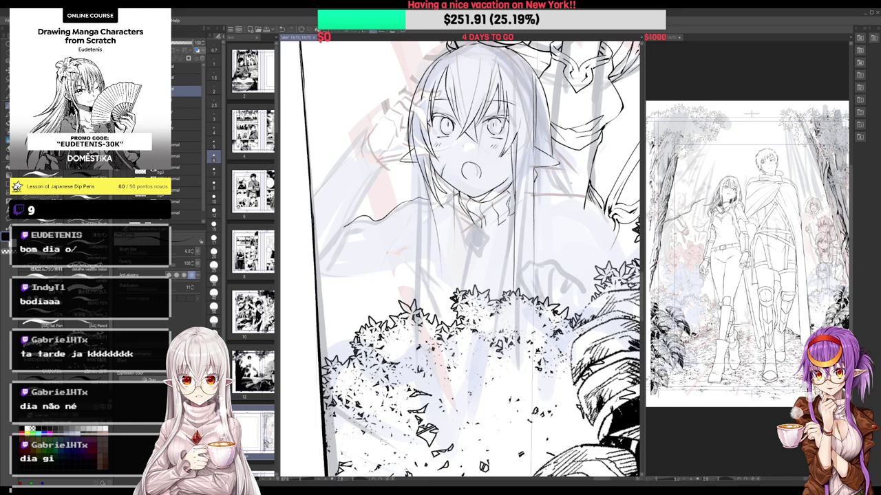
Ink the raised arm's outer forearm contour, the thumb base and the wrist, erasing stray bits near the hand
left_click_drag(373, 131, 385, 165)
mouse_move(373, 126)
left_mouse_down()
mouse_move(315, 187)
mouse_move(406, 196)
left_mouse_up()
scroll(411, 198, "down", 5)
scroll(419, 190, "up", 5)
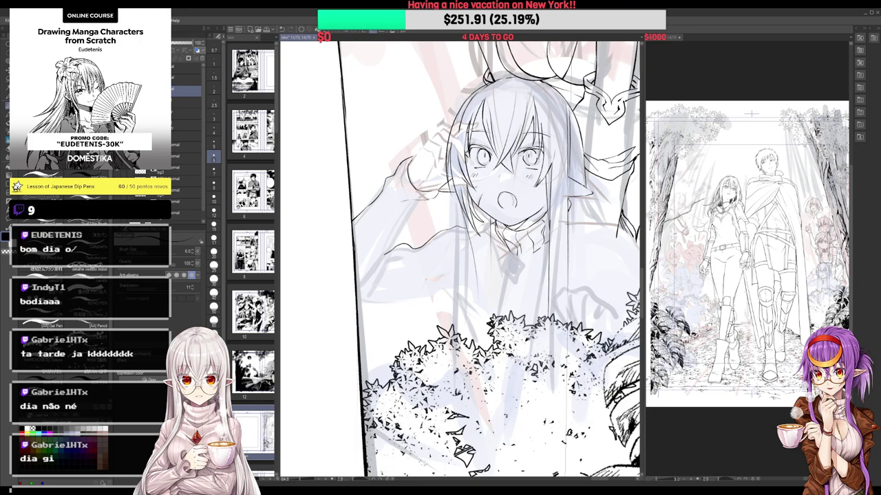
scroll(423, 203, "up", 1)
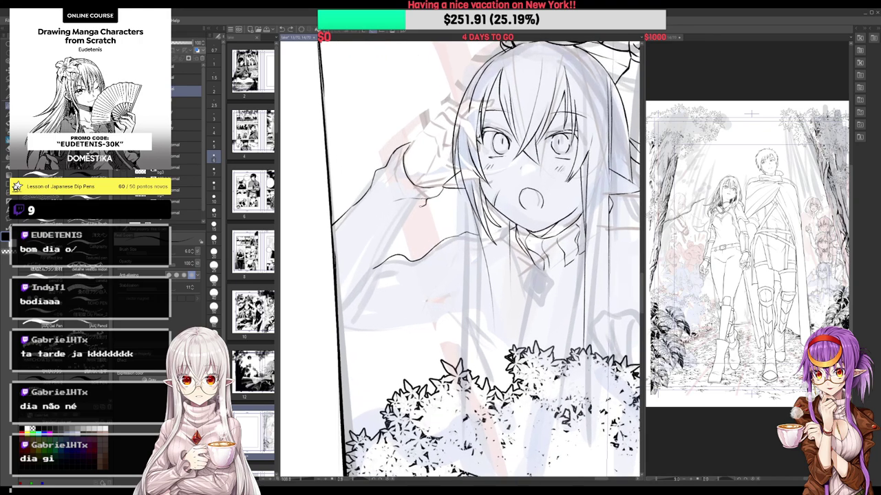
scroll(409, 217, "up", 1)
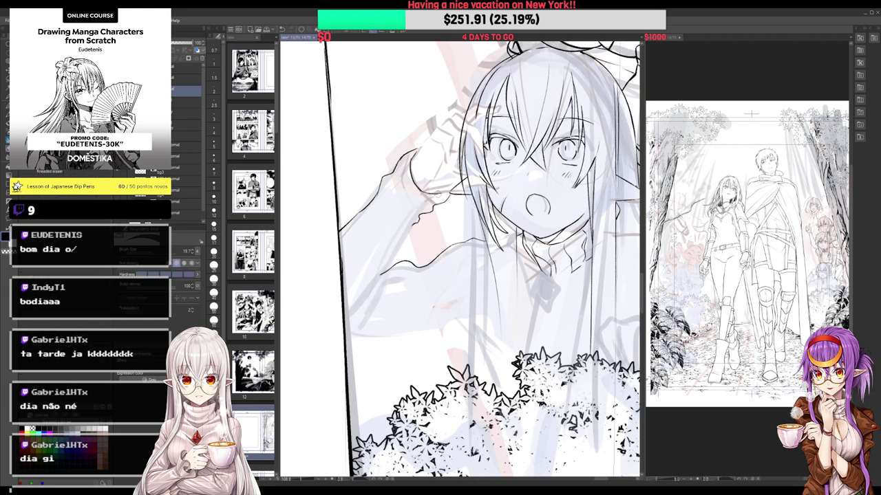
left_click_drag(438, 195, 441, 194)
mouse_move(402, 163)
left_mouse_down()
mouse_move(417, 148)
mouse_move(411, 160)
left_mouse_up()
key("p")
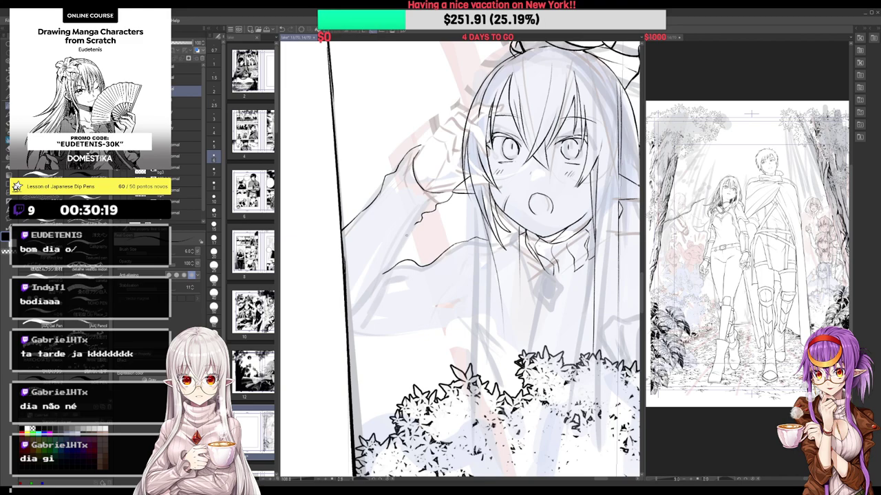
Ink the raised arm's inner forearm down to the elbow and the underside of the upper arm
mouse_move(415, 225)
left_mouse_down()
mouse_move(380, 272)
mouse_move(368, 317)
mouse_move(355, 322)
mouse_move(378, 308)
left_mouse_up()
scroll(373, 296, "down", 2)
left_click_drag(435, 267, 410, 215)
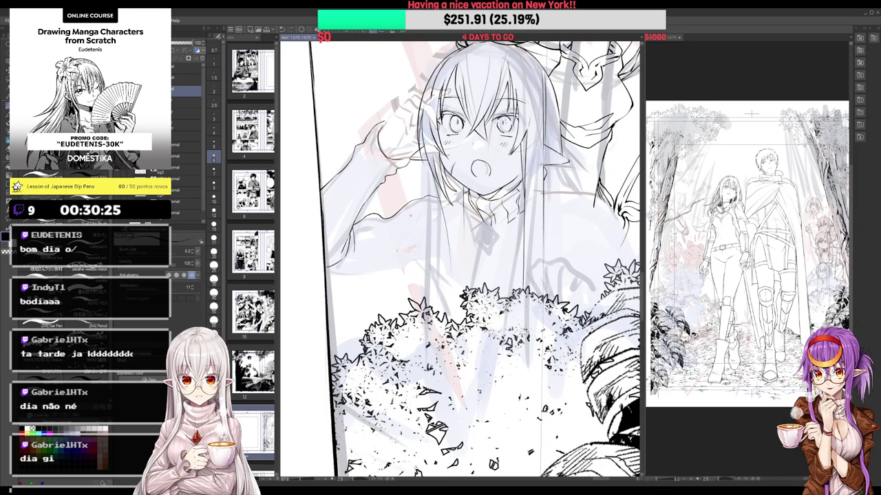
left_click_drag(323, 276, 423, 256)
left_click_drag(586, 190, 565, 194)
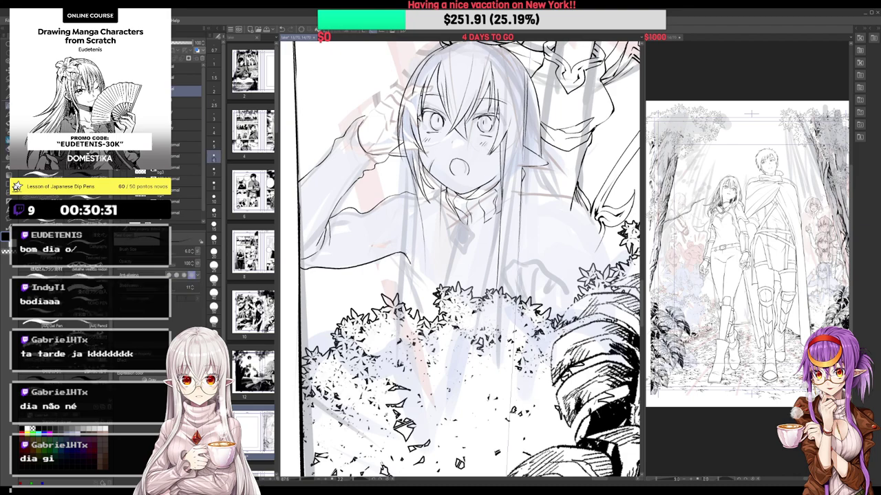
Ink the side of the torso from the armpit down to the bushes on the raised-hand side
mouse_move(405, 254)
left_mouse_down()
mouse_move(422, 321)
mouse_move(401, 316)
left_mouse_up()
key("e")
key("p")
mouse_move(381, 245)
left_mouse_down()
mouse_move(394, 272)
mouse_move(389, 265)
mouse_move(394, 304)
left_mouse_up()
left_click_drag(441, 261, 433, 266)
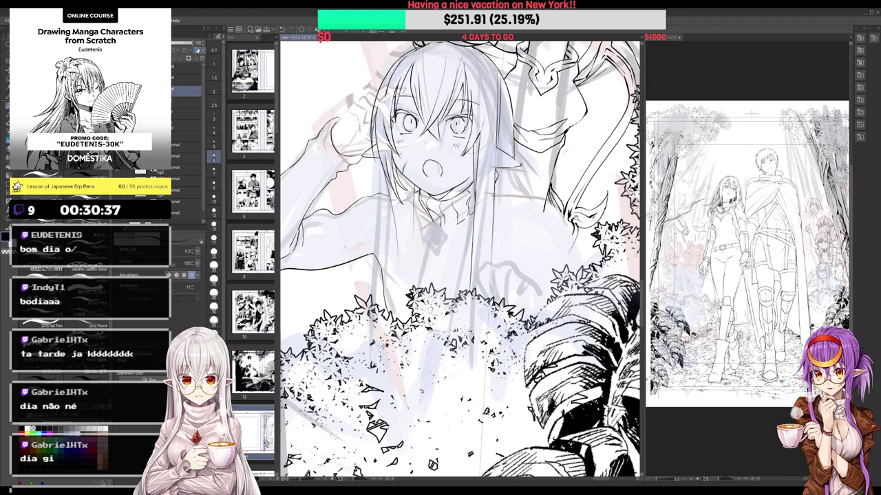
Ink the diamond-shaped pendant hanging below the collar
left_click_drag(446, 232, 445, 271)
left_click_drag(448, 236, 446, 268)
left_click_drag(575, 208, 534, 241)
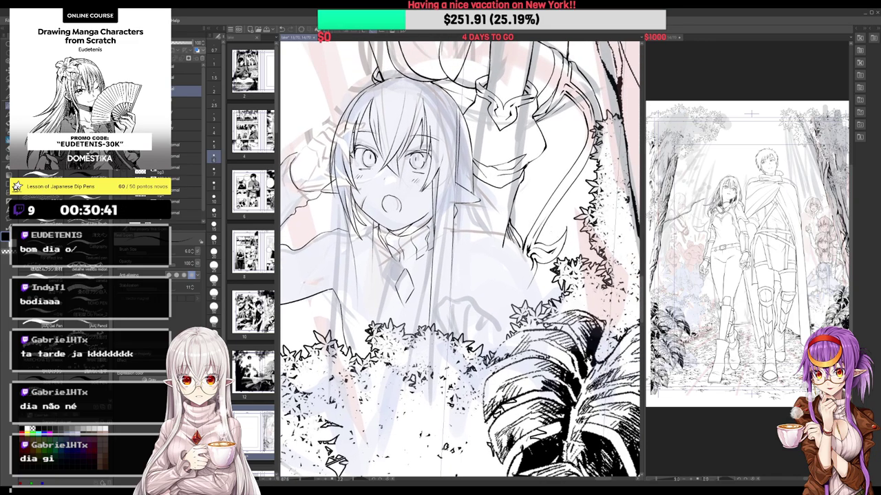
Ink the shoulder contour running out from the hair opposite the raised hand, replacing the first stroke
mouse_move(453, 226)
left_mouse_down()
mouse_move(497, 234)
mouse_move(515, 254)
left_mouse_up()
key("ctrl+z")
scroll(516, 257, "down", 2)
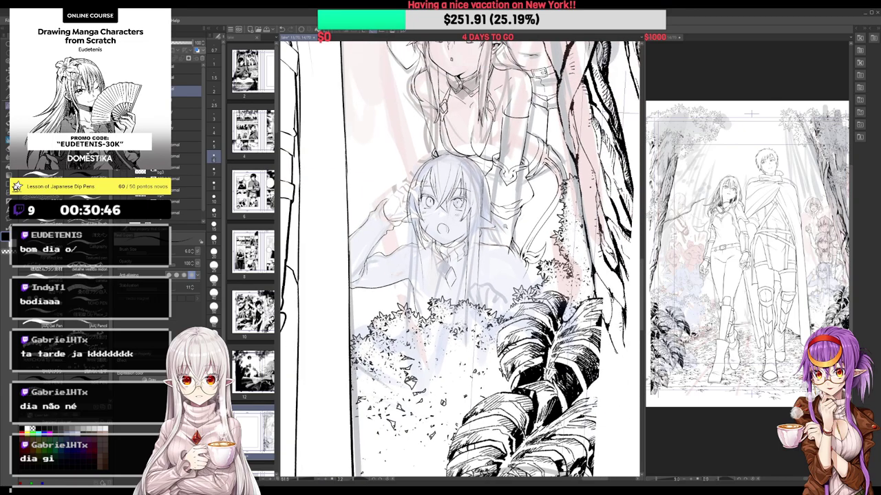
scroll(413, 238, "up", 2)
Ink the long hair locks on both sides of the chest down into the bushes
left_click_drag(423, 253, 425, 363)
mouse_move(497, 233)
left_mouse_down()
mouse_move(495, 360)
mouse_move(507, 369)
left_mouse_up()
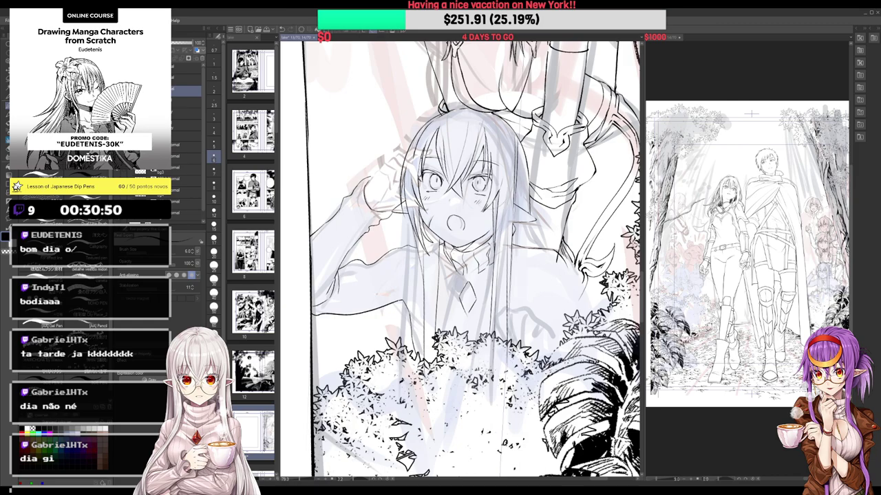
left_click_drag(502, 419, 511, 431)
left_click_drag(416, 228, 420, 258)
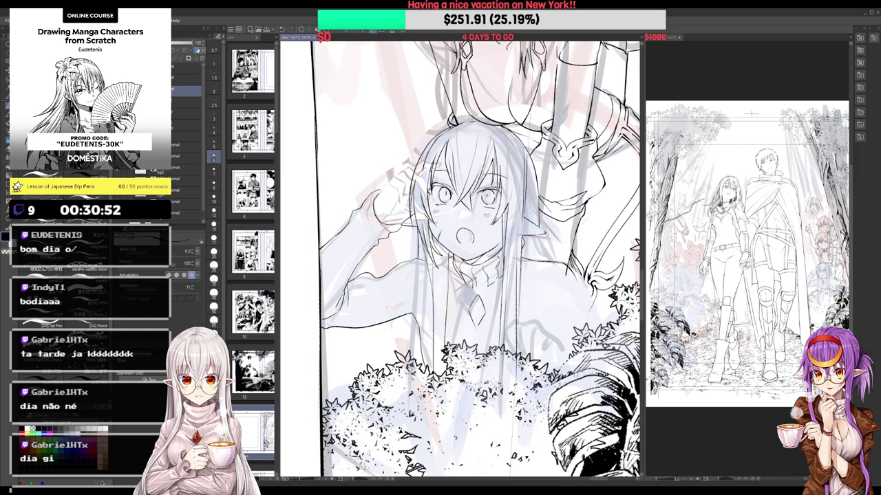
left_click_drag(414, 319, 415, 369)
left_click_drag(591, 273, 539, 267)
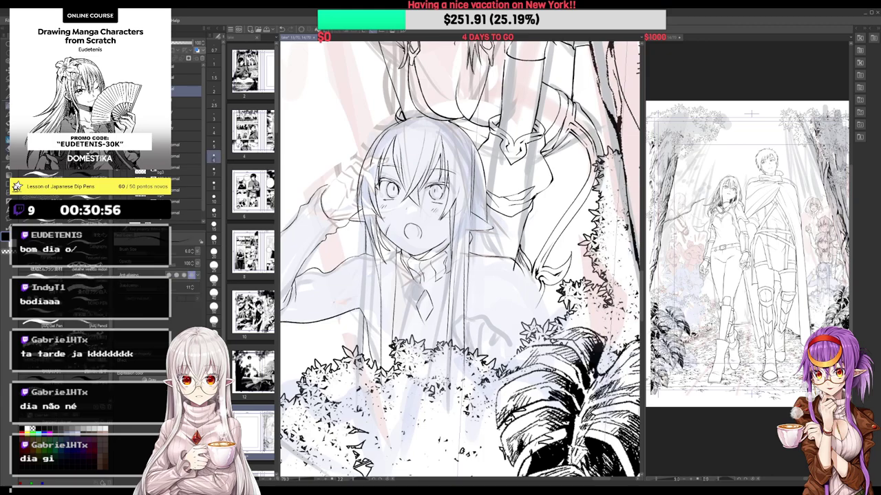
Ink the back-hair strands behind the ear down toward the shoulder opposite the raised hand
mouse_move(488, 229)
left_mouse_down()
mouse_move(489, 250)
mouse_move(504, 221)
mouse_move(504, 254)
mouse_move(506, 247)
mouse_move(516, 259)
left_mouse_up()
key("e")
key("p")
left_click_drag(559, 220, 535, 222)
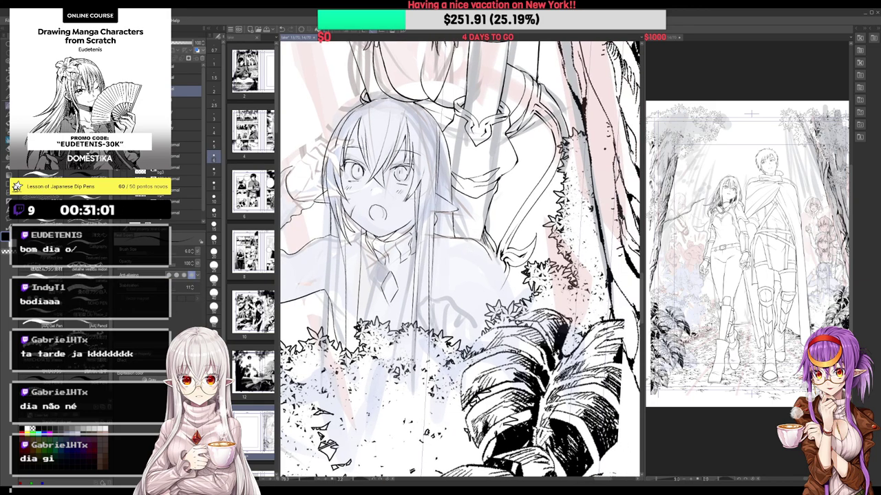
Ink the upper arm's outer contour down toward the leaves opposite the raised hand and detail the nearby ear
left_click_drag(489, 255, 517, 298)
left_click_drag(455, 230, 458, 258)
key("e")
key("p")
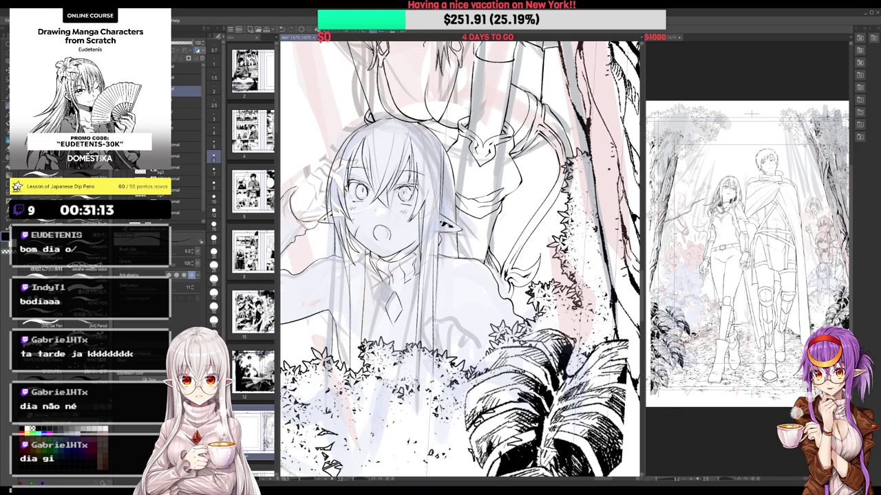
Ink the raised hand's index finger across the hair at the forehead and erase the lines overlapping it
scroll(459, 260, "down", 3)
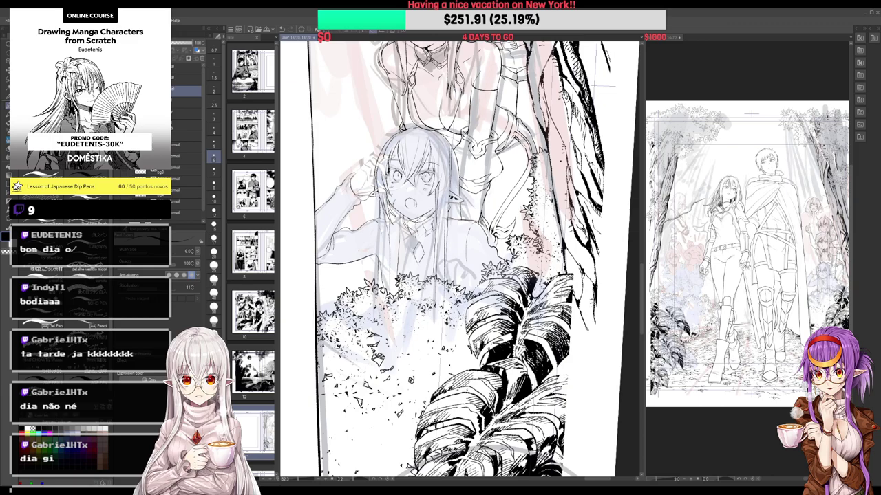
scroll(359, 153, "up", 3)
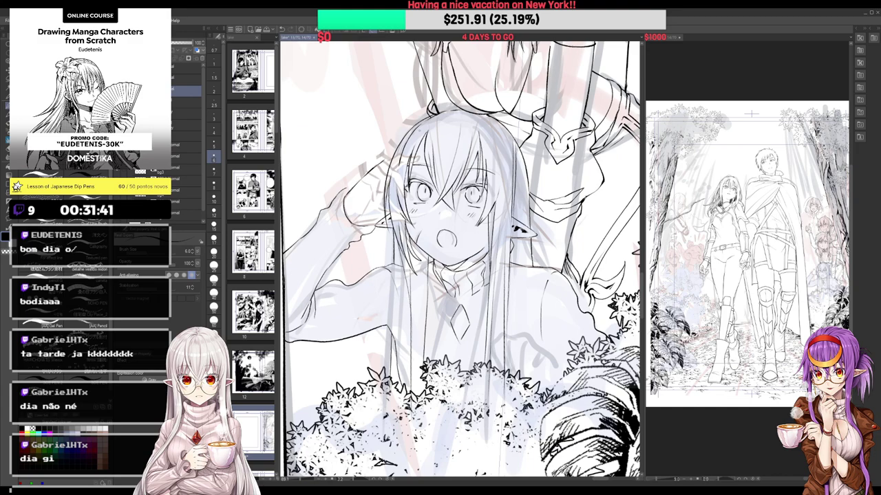
left_click_drag(363, 184, 379, 180)
key("e")
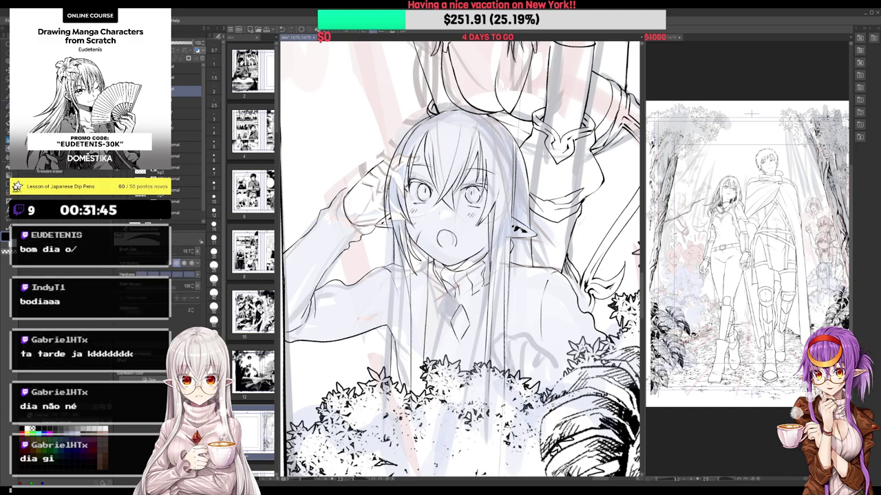
left_click_drag(390, 164, 421, 155)
key("p")
key("e")
key("p")
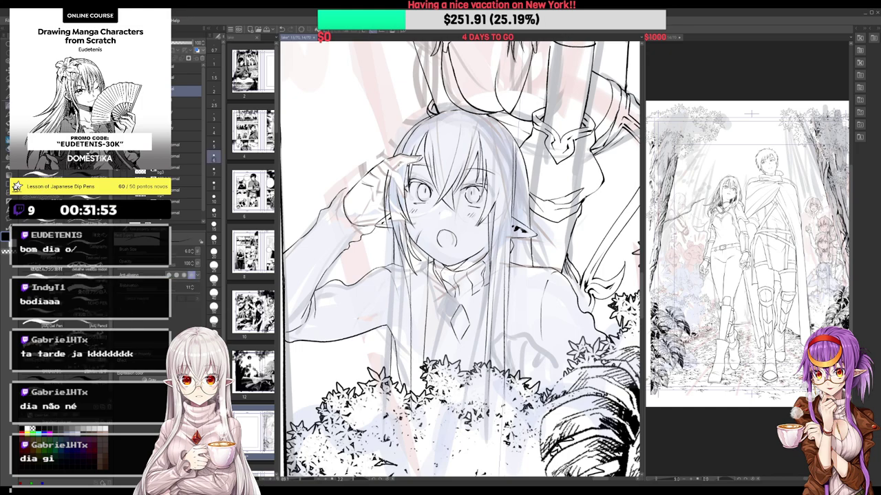
Ink the curled fingers of the crouching elf's raised hand beside her eye
left_click_drag(441, 91, 447, 114)
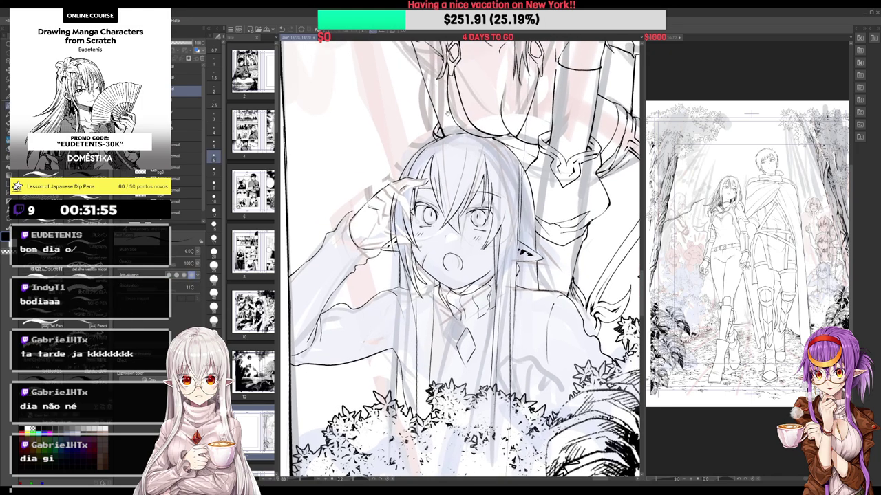
left_click_drag(385, 200, 384, 216)
left_click_drag(461, 261, 458, 259)
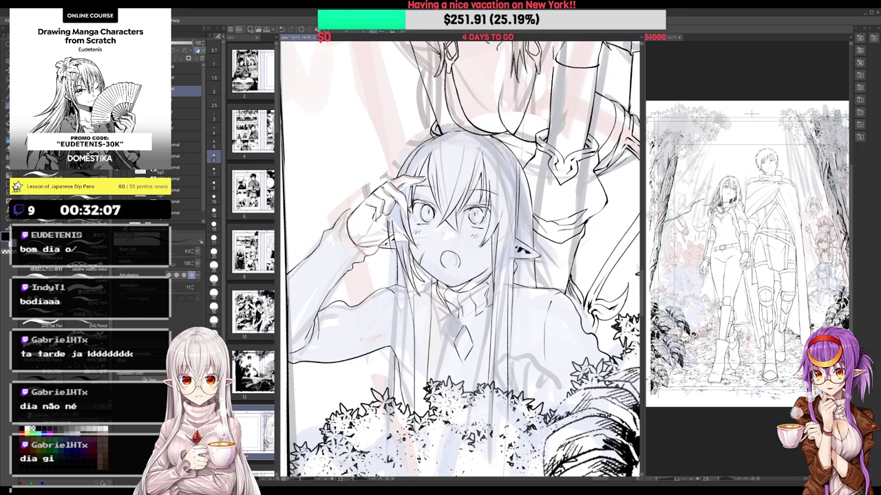
key("e")
key("p")
scroll(410, 206, "down", 3)
scroll(395, 209, "up", 4)
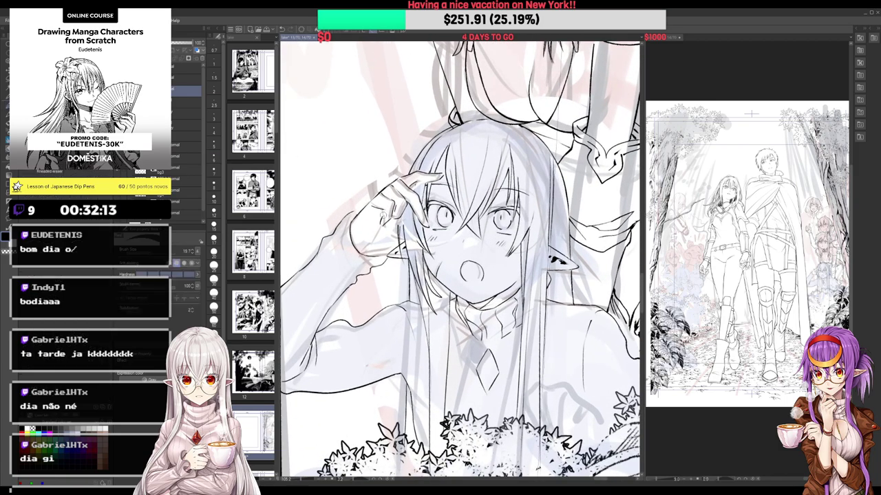
Rework the finger and palm lines of the raised hand, undoing unwanted strokes and erasing excess at the wrist
left_click_drag(406, 206, 403, 211)
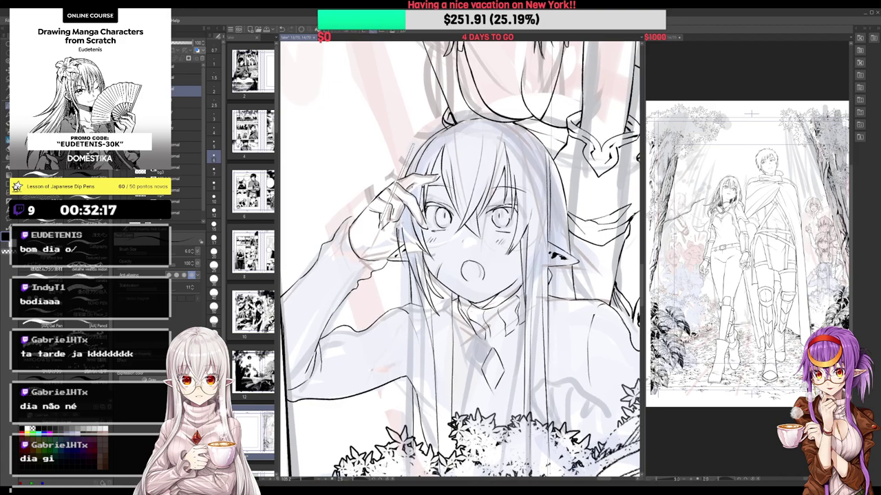
key("ctrl+z")
left_click_drag(456, 175, 453, 173)
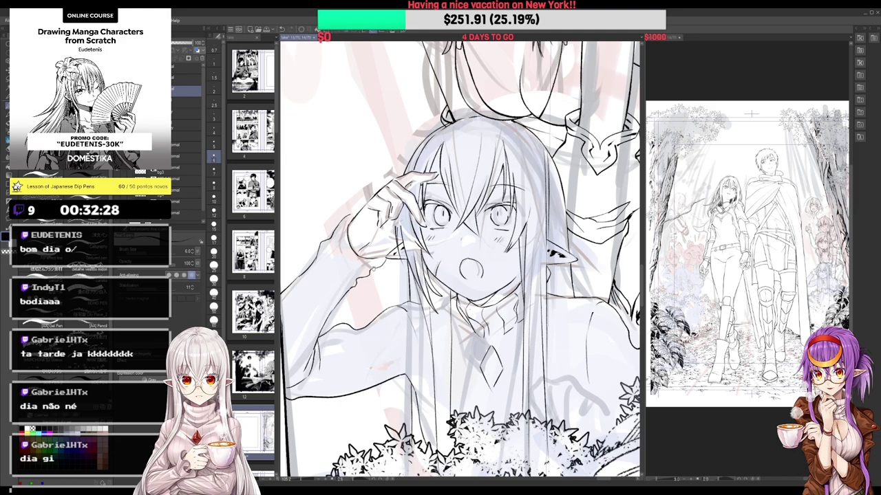
key("ctrl+z")
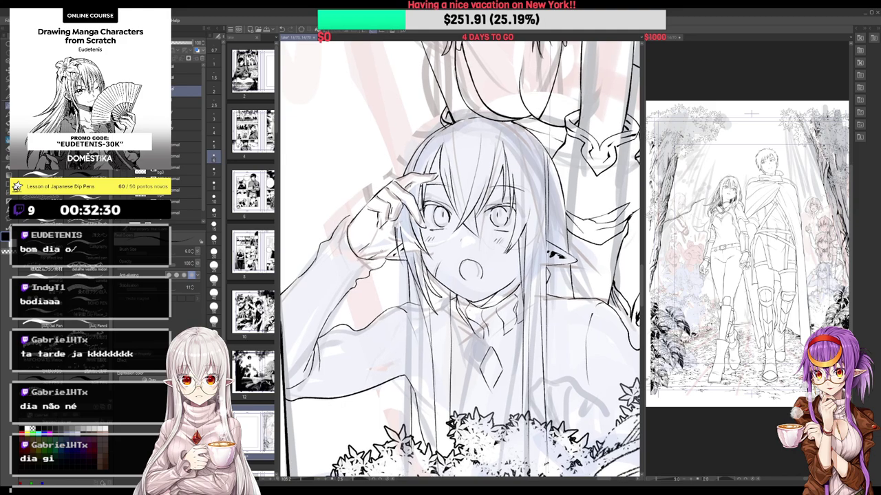
key("e")
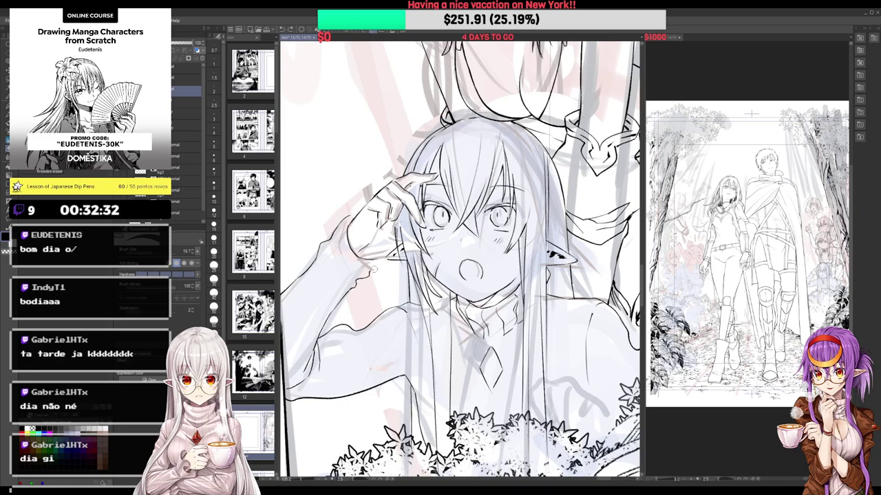
key("p")
Ink the raised hand's thumb extending over the cheek and erase the hair lines crossing it
mouse_move(368, 259)
left_mouse_down()
mouse_move(397, 250)
mouse_move(398, 288)
mouse_move(416, 311)
left_mouse_up()
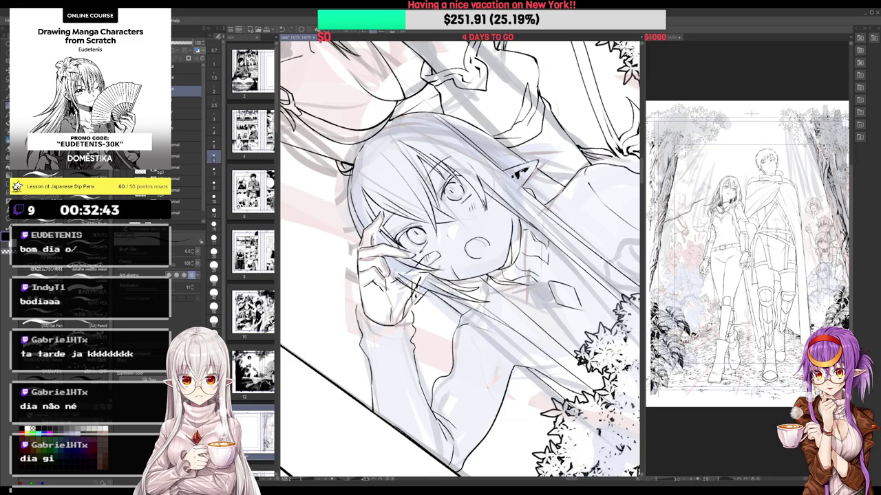
key("e")
mouse_move(423, 262)
left_mouse_down()
mouse_move(421, 276)
mouse_move(396, 284)
mouse_move(409, 290)
left_mouse_up()
key("^")
key("^")
key("^")
key("^")
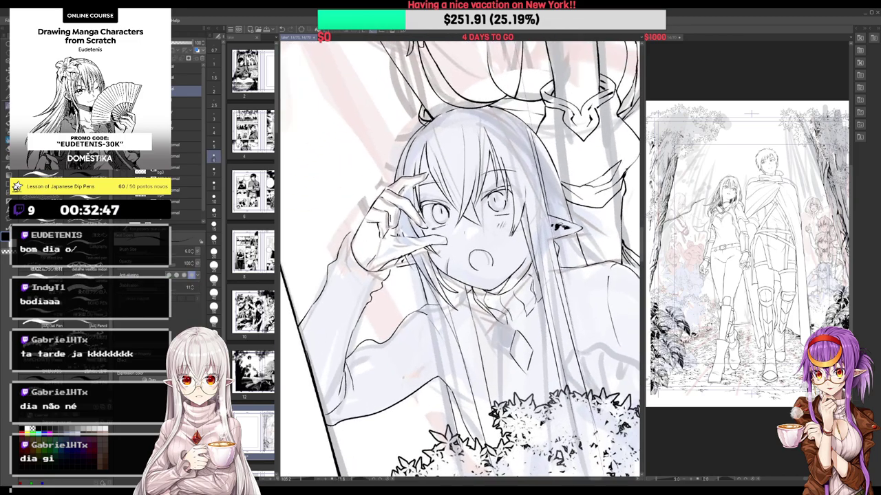
key("p")
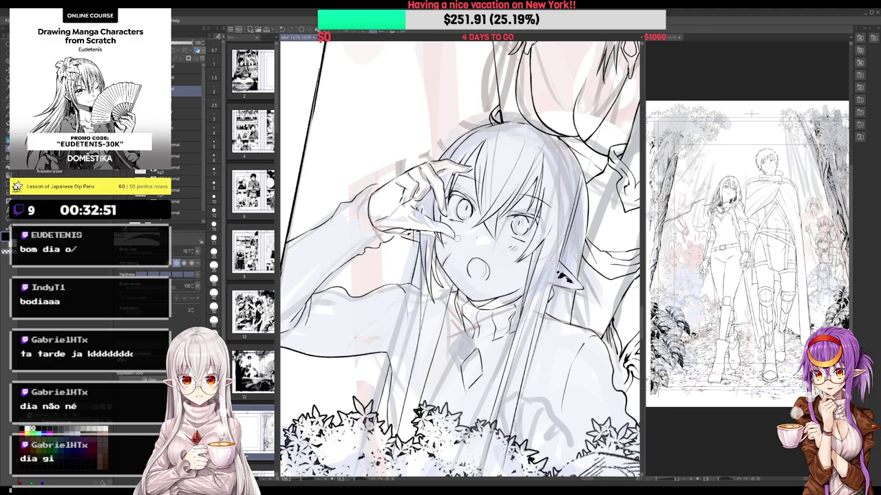
Clean up the line art between the thumb and palm and trim the outer wrist contour of the raised hand
key("e")
left_click_drag(402, 226, 414, 230)
key("p")
key("minus")
key("minus")
key("e")
left_click_drag(369, 200, 361, 206)
key("p")
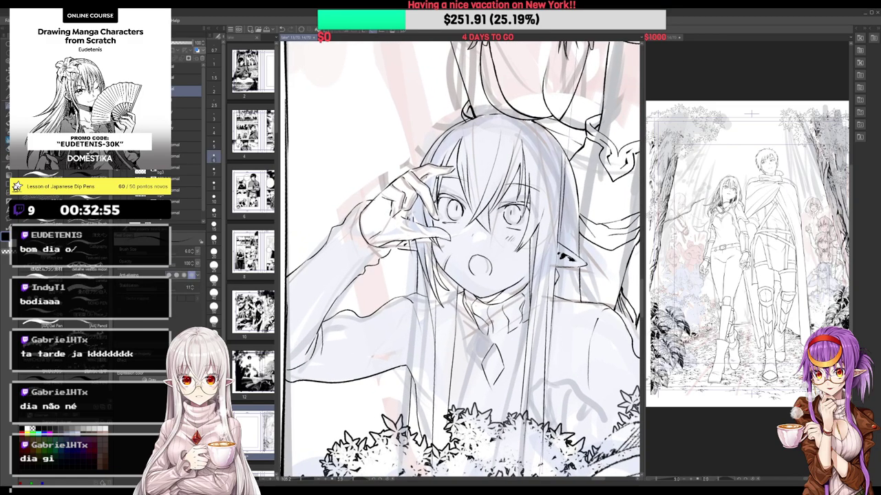
Erase and re-ink the lines where the base of the palm meets the ear and side hair
key("e")
mouse_move(392, 249)
left_mouse_down()
mouse_move(384, 260)
mouse_move(397, 244)
left_mouse_up()
key("p")
key("e")
key("p")
left_click_drag(555, 210, 547, 198)
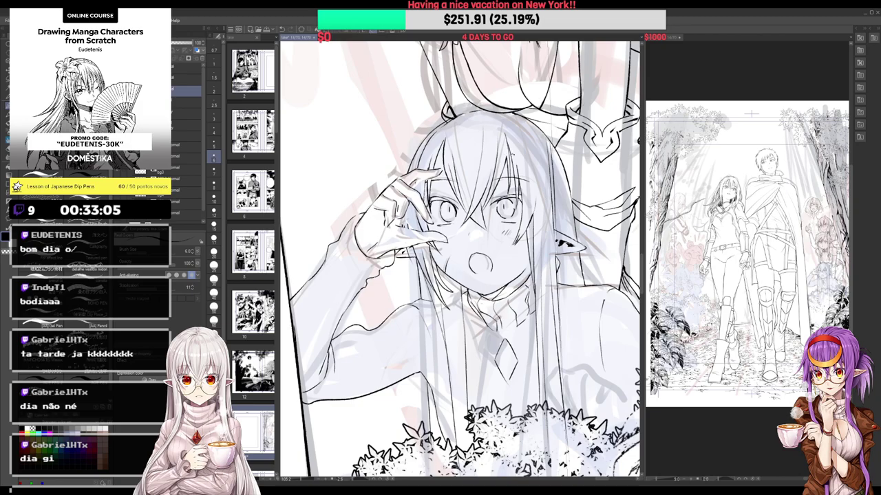
Trim the hair strands around the raised index fingertip and refine the inner palm lines
key("asciicircum")
key("e")
left_click_drag(441, 165, 446, 168)
key("p")
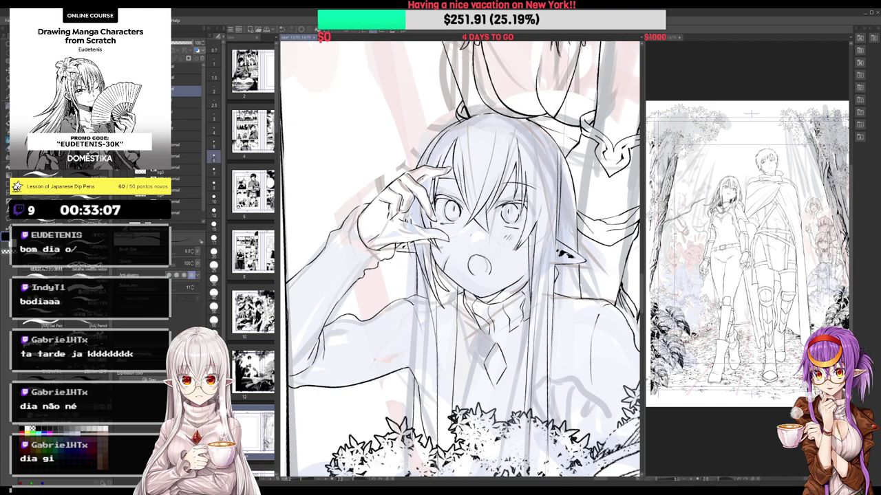
key("e")
key("p")
key("e")
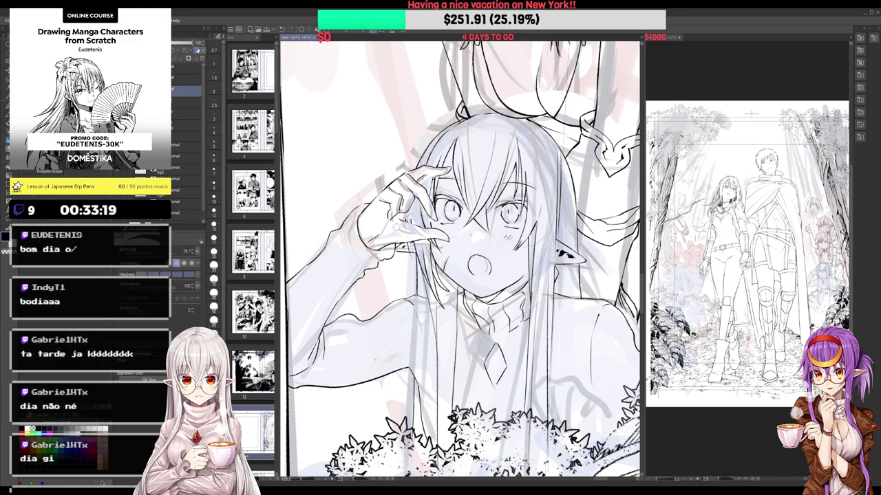
key("p")
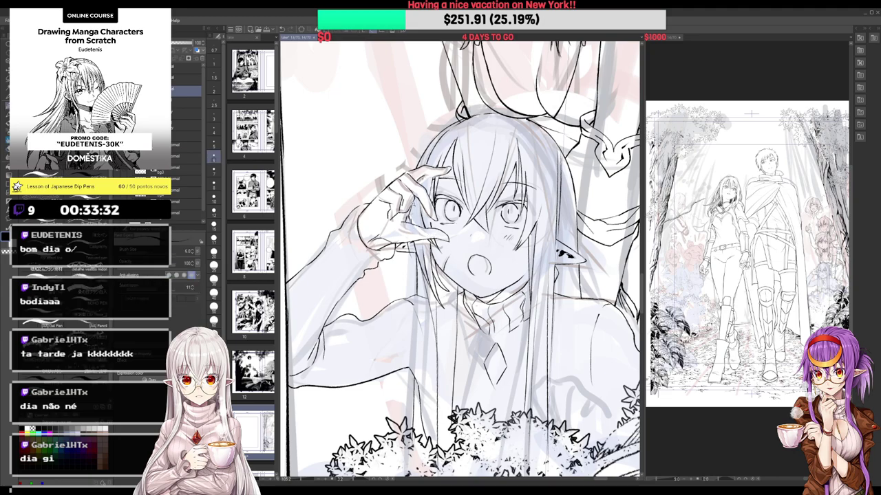
Refine the contours between the raised hand's fingers and thumb, erasing stray lines behind them
scroll(440, 238, "down", 4)
left_click_drag(579, 155, 553, 132)
key("ctrl+plus")
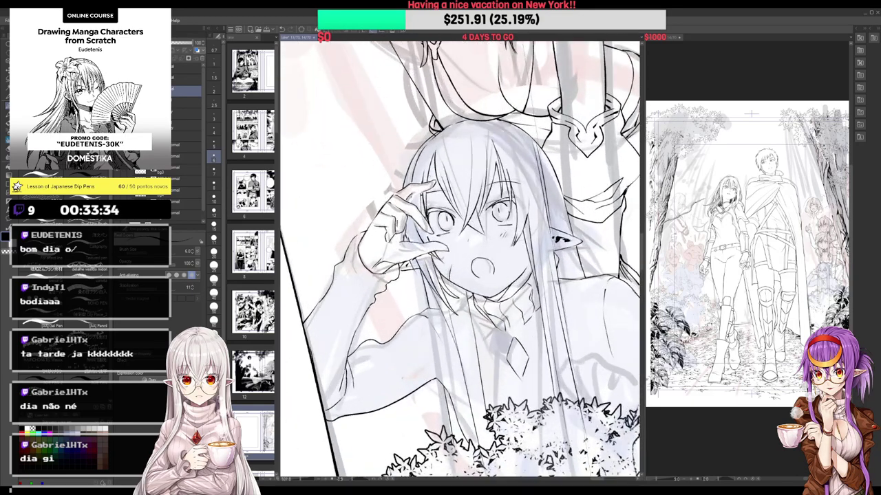
key("e")
left_click_drag(409, 215, 434, 235)
key("p")
key("e")
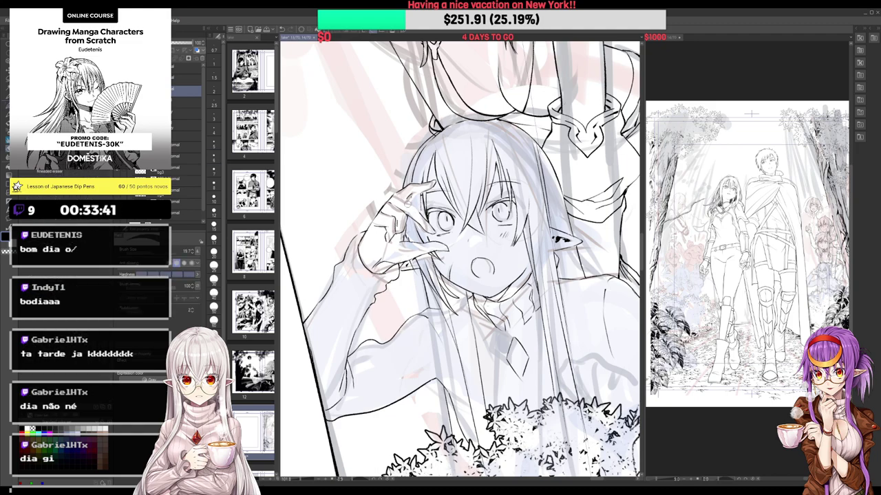
key("p")
left_click_drag(460, 153, 423, 158)
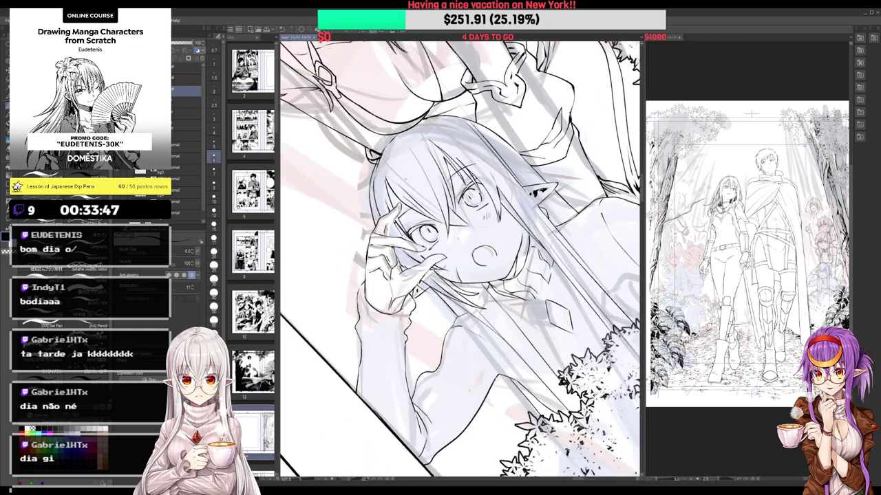
left_click_drag(527, 169, 570, 233)
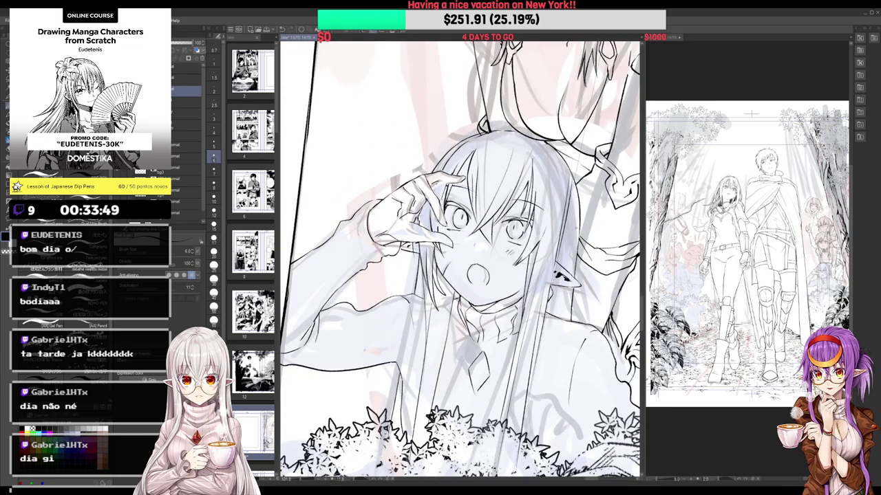
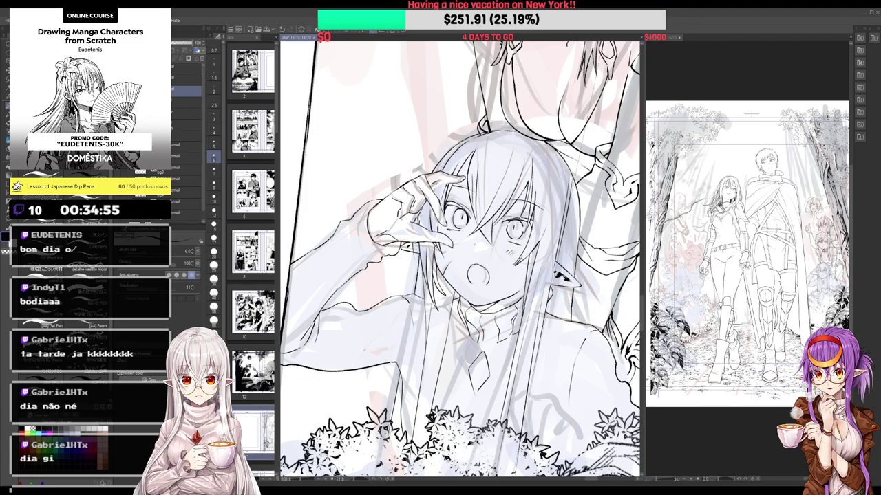
Erase the ends of the long hair locks over the bush leaves and where the second hand sits
mouse_move(477, 275)
left_mouse_down()
mouse_move(480, 256)
mouse_move(403, 63)
mouse_move(448, 70)
left_mouse_up()
key("e")
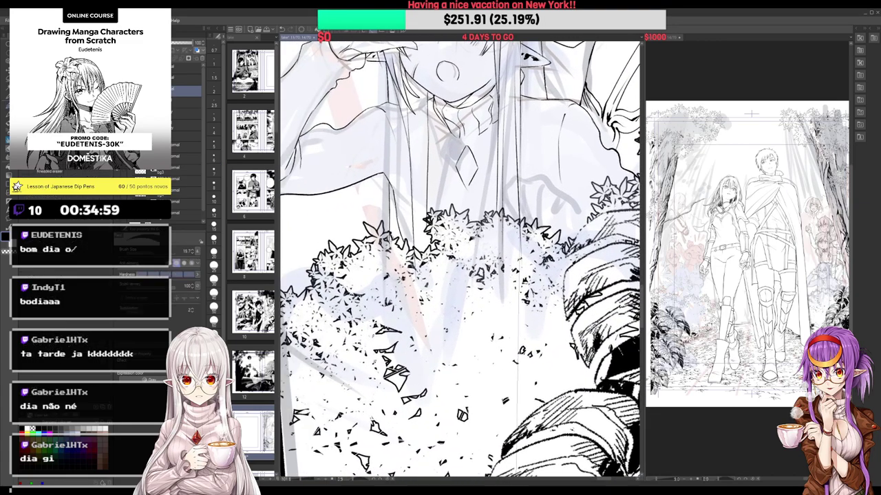
left_click_drag(391, 234, 389, 244)
scroll(415, 251, "down", 3)
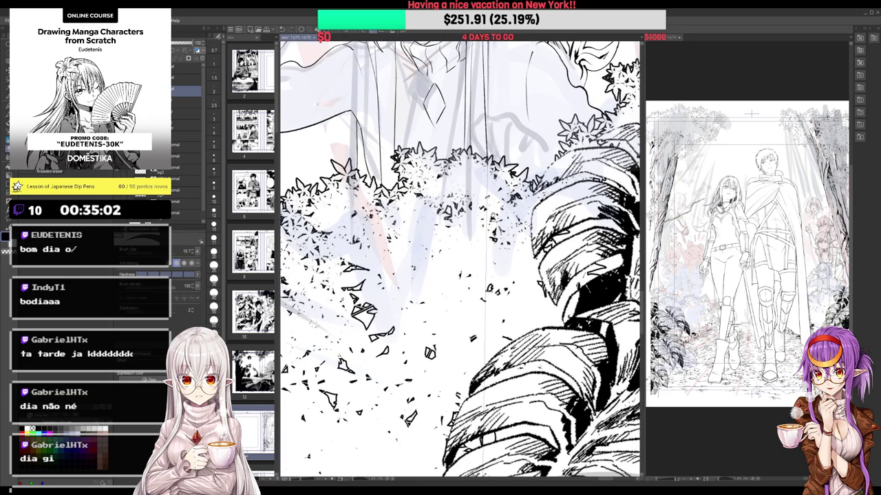
scroll(490, 216, "up", 3)
key("p")
key("e")
left_click_drag(473, 185, 473, 213)
key("p")
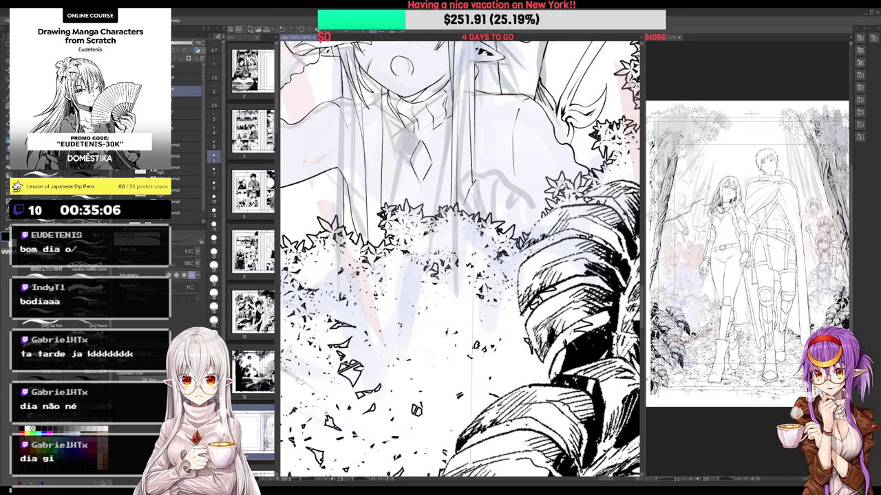
Ink the elf's second hand resting on the bush beside the long hair lock, replacing the first stroke
mouse_move(479, 180)
left_mouse_down()
mouse_move(516, 204)
mouse_move(482, 195)
mouse_move(476, 211)
left_mouse_up()
key("ctrl+z")
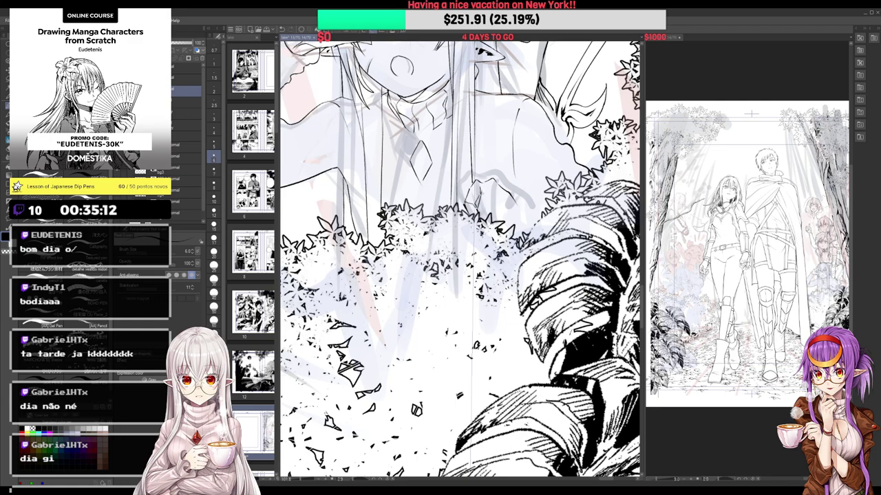
mouse_move(494, 193)
left_mouse_down()
mouse_move(505, 220)
mouse_move(529, 232)
left_mouse_up()
scroll(528, 228, "down", 2)
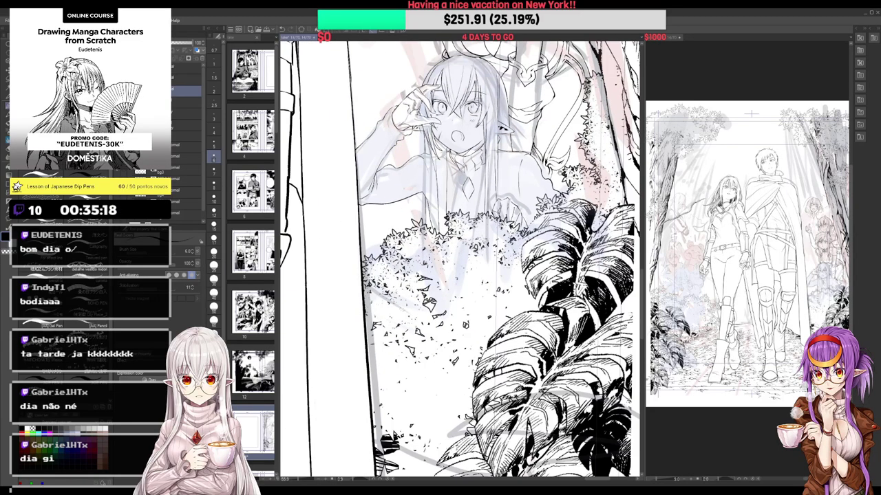
scroll(516, 201, "up", 1)
scroll(508, 201, "up", 1)
key("e")
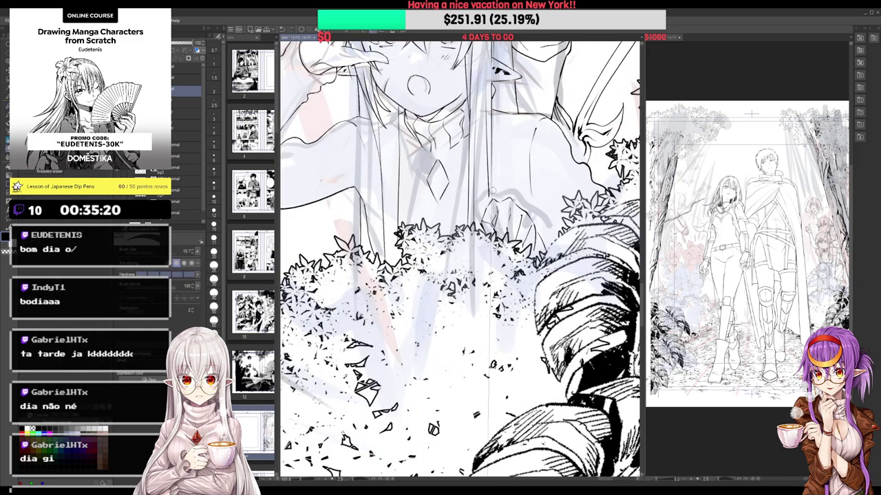
Select the hand resting on the bush and enlarge it slightly with a free transform
key("m")
mouse_move(487, 201)
left_mouse_down()
mouse_move(514, 271)
mouse_move(516, 190)
mouse_move(500, 192)
left_mouse_up()
key("ctrl+t")
left_click_drag(555, 277, 561, 284)
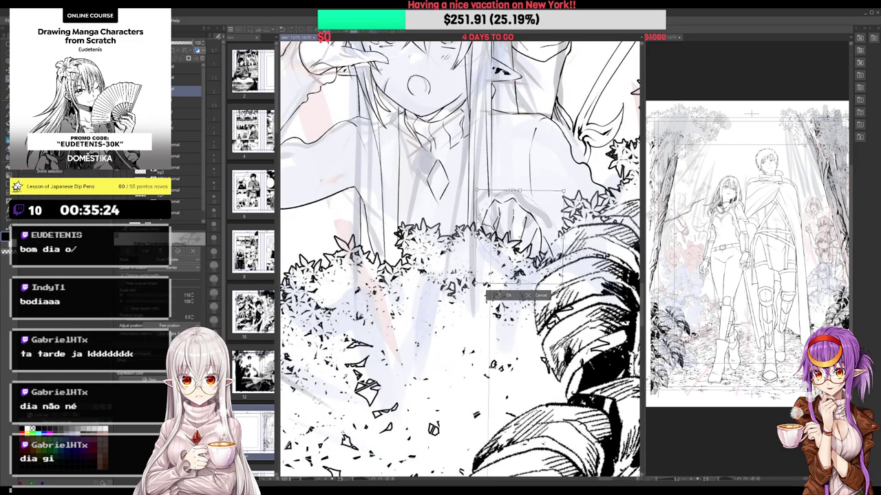
key("Return")
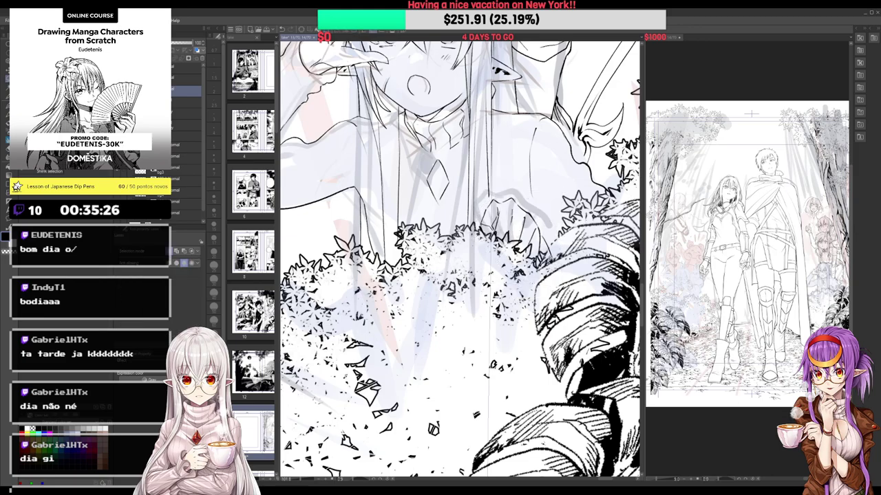
Hide the coloured rough sketches to check the clean line art of the crouching elf
scroll(469, 103, "down", 4)
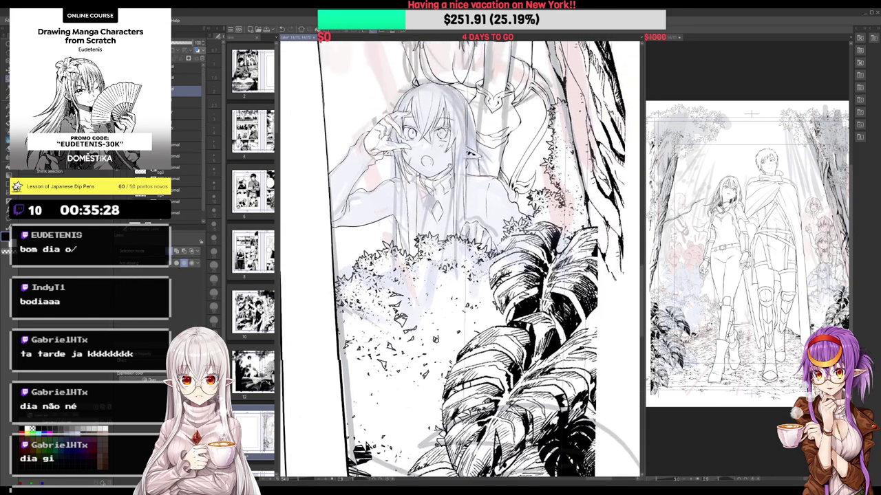
left_click_drag(425, 129, 427, 168)
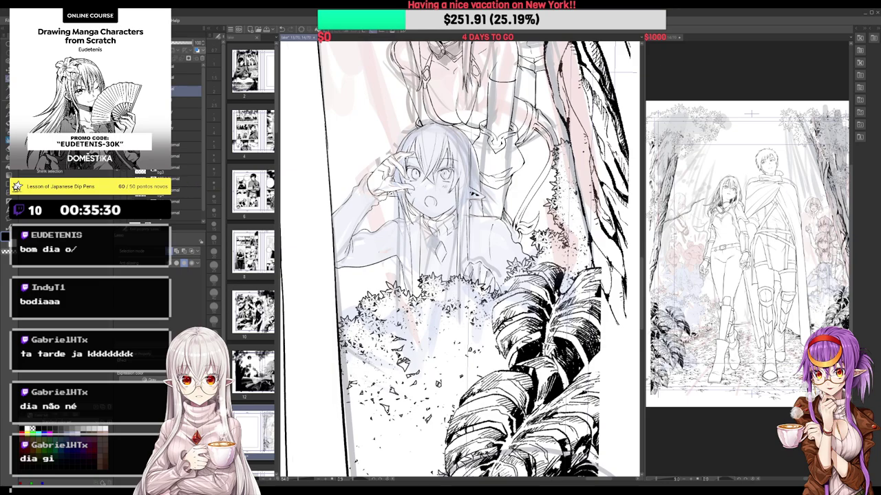
left_click(120, 206)
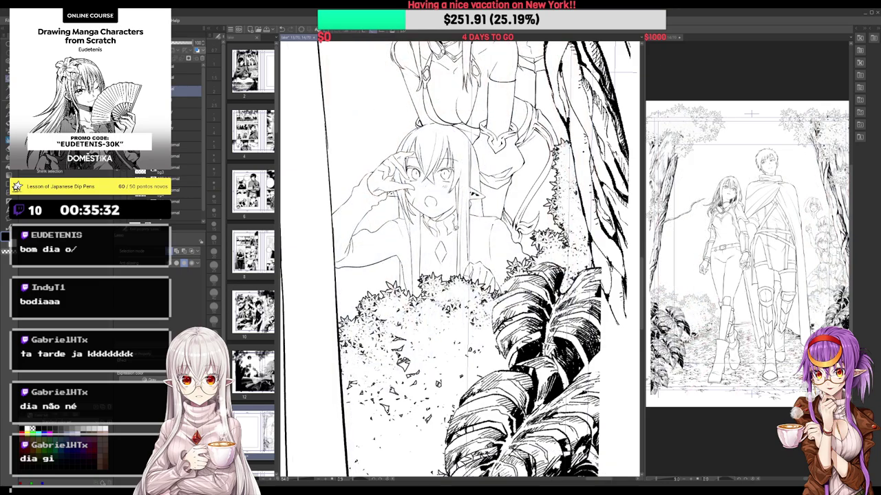
Touch up the crouching elf's raised hand beside her face, alternating between erasing and inking small line corrections
mouse_move(411, 196)
left_mouse_down()
mouse_move(454, 230)
mouse_move(444, 200)
left_mouse_up()
key("e")
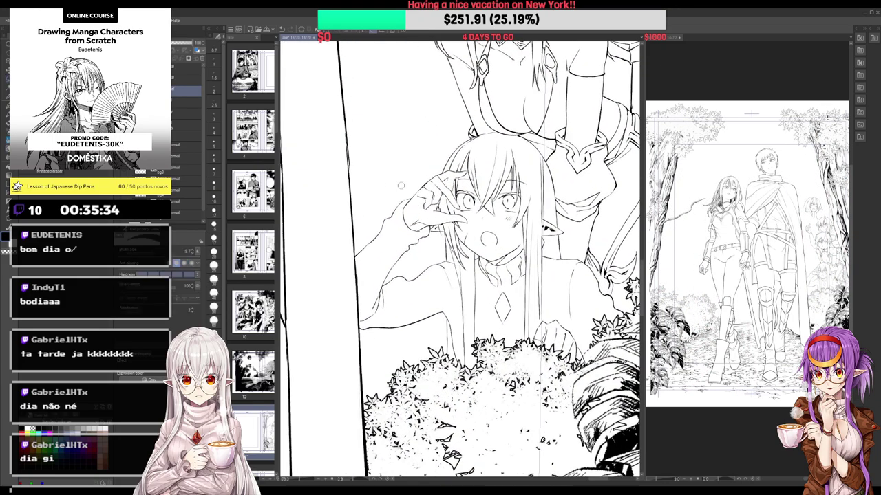
key("p")
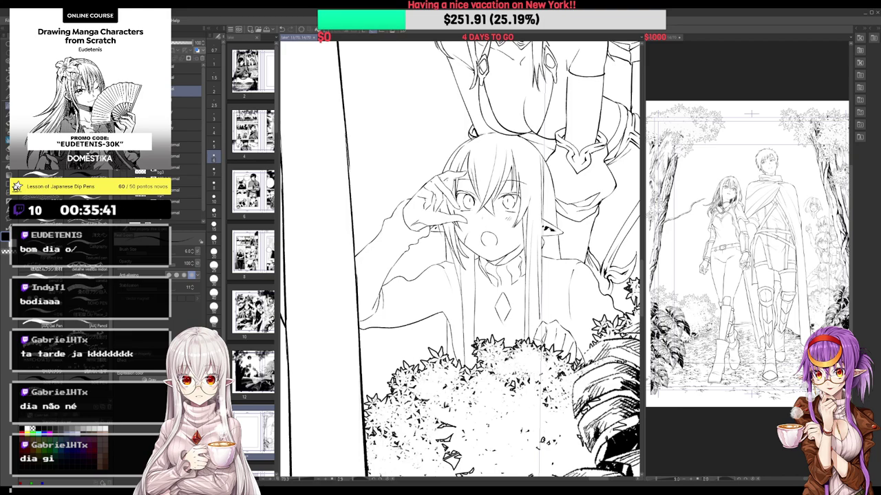
key("e")
key("p")
key("e")
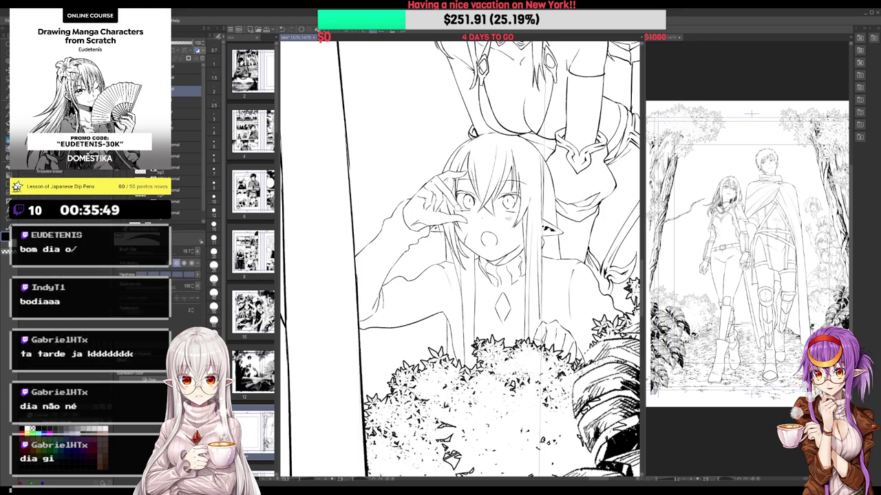
key("p")
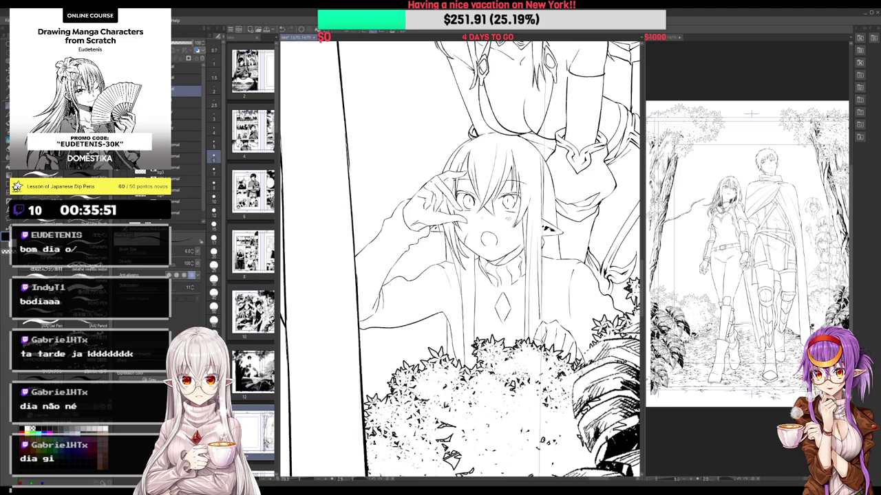
key("e")
left_click_drag(439, 202, 435, 211)
key("p")
key("e")
key("p")
scroll(457, 168, "down", 3)
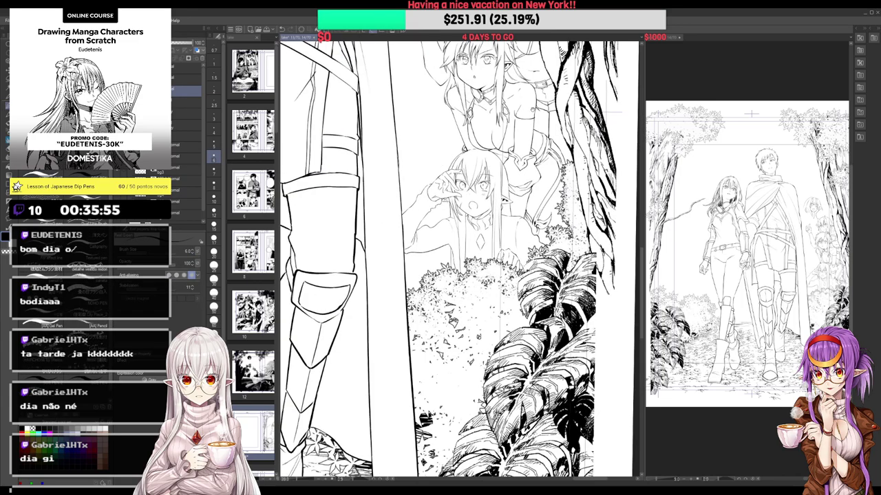
Refine the raised hand's finger and outer edge near the elf's eye with small pen and eraser corrections
left_click_drag(456, 168, 520, 204)
scroll(483, 196, "up", 5)
key("e")
key("p")
left_click_drag(520, 204, 405, 200)
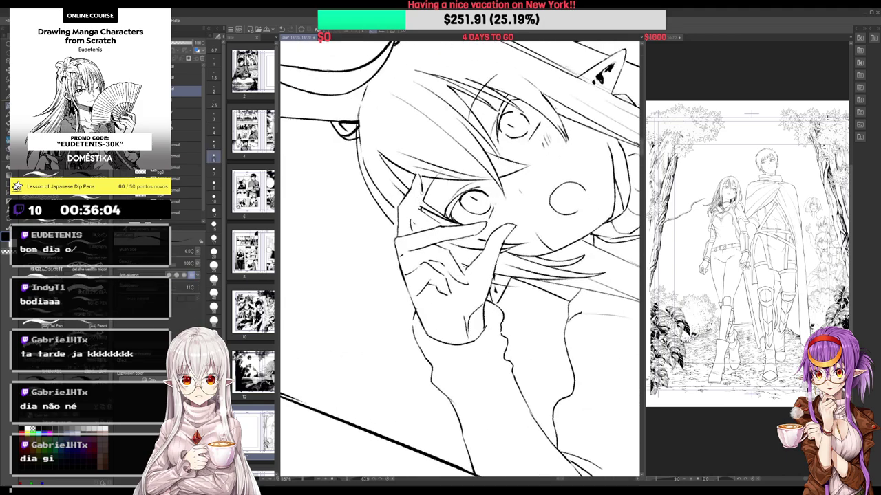
key("e")
left_click_drag(411, 213, 414, 232)
key("p")
left_click_drag(469, 146, 573, 208)
scroll(496, 174, "down", 5)
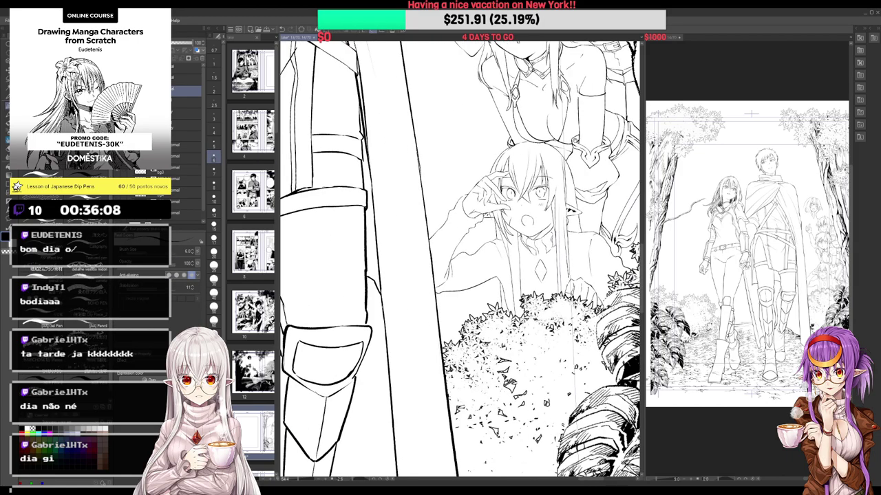
Retouch the outline along the back of the elf's raised hand with the pen and eraser
left_click_drag(585, 171, 550, 155)
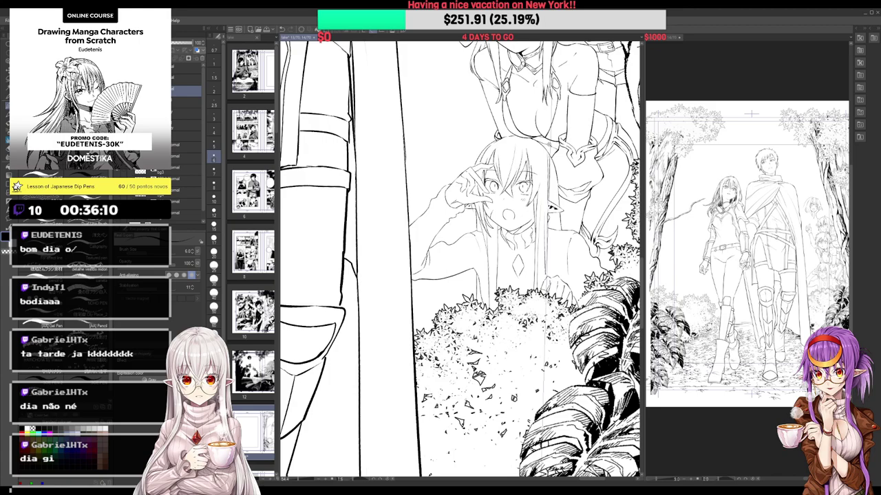
scroll(438, 173, "up", 5)
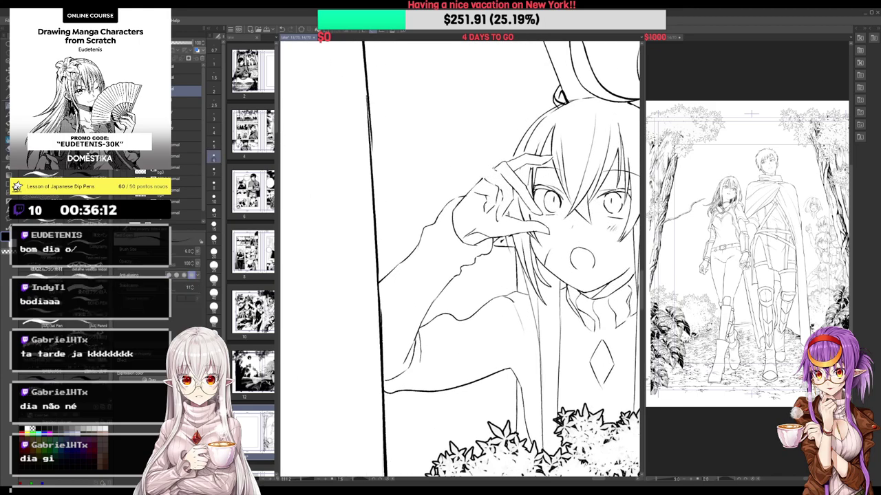
mouse_move(491, 170)
left_mouse_down()
mouse_move(469, 193)
mouse_move(473, 186)
left_mouse_up()
key("e")
key("p")
key("e")
key("p")
scroll(491, 161, "down", 5)
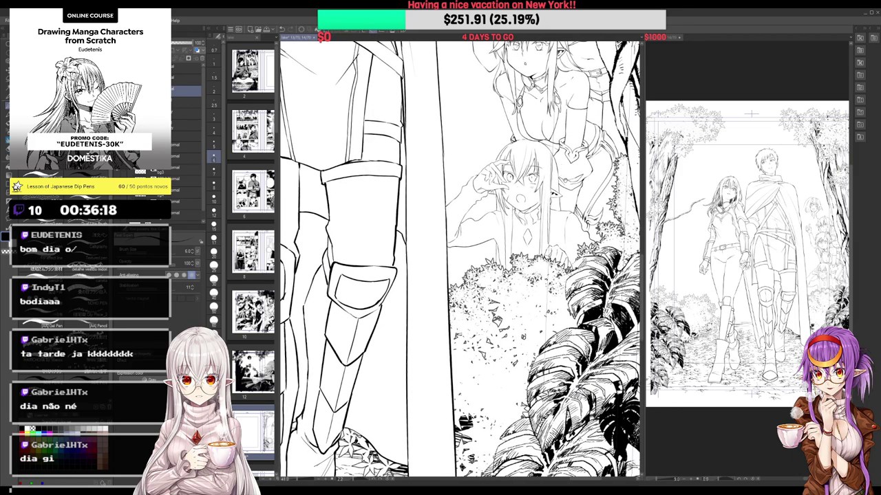
scroll(578, 201, "down", 3)
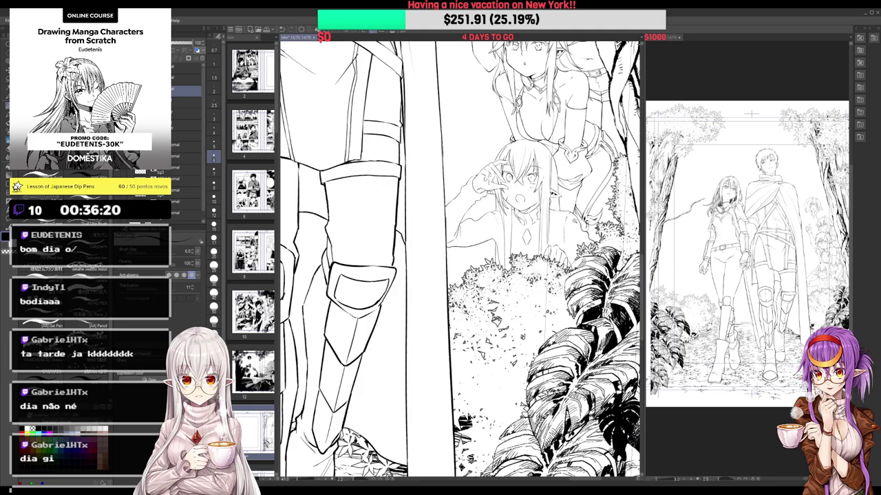
Undo the last stroke and re-ink the outer hair contour on the raised-hand side of the crouching elf's head
left_click_drag(568, 215, 491, 311)
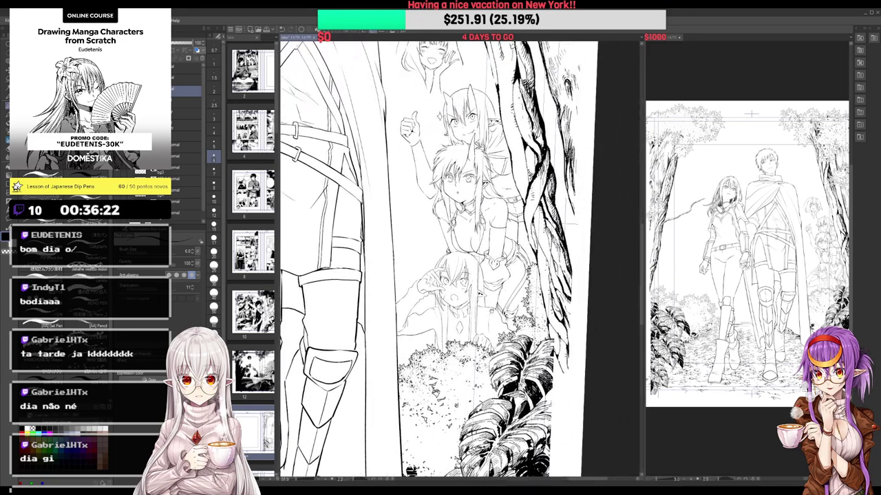
left_click_drag(579, 213, 577, 235)
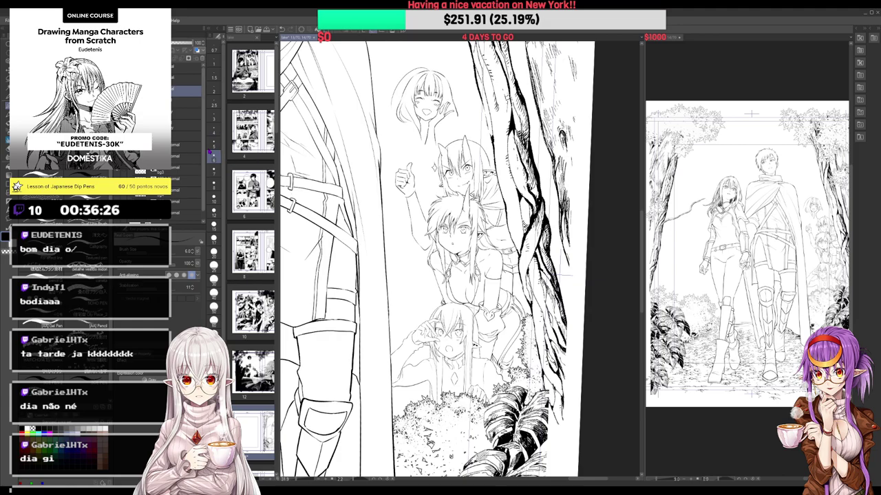
mouse_move(479, 311)
left_mouse_down()
mouse_move(502, 189)
mouse_move(455, 206)
left_mouse_up()
scroll(475, 176, "up", 6)
key("e")
key("p")
left_click_drag(495, 185, 468, 178)
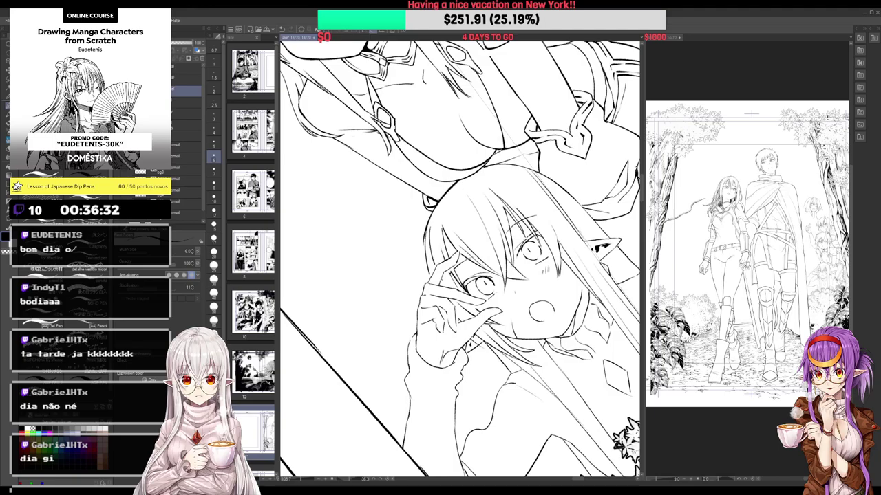
key("ctrl+z")
left_click_drag(434, 211, 430, 277)
left_click_drag(430, 232, 431, 229)
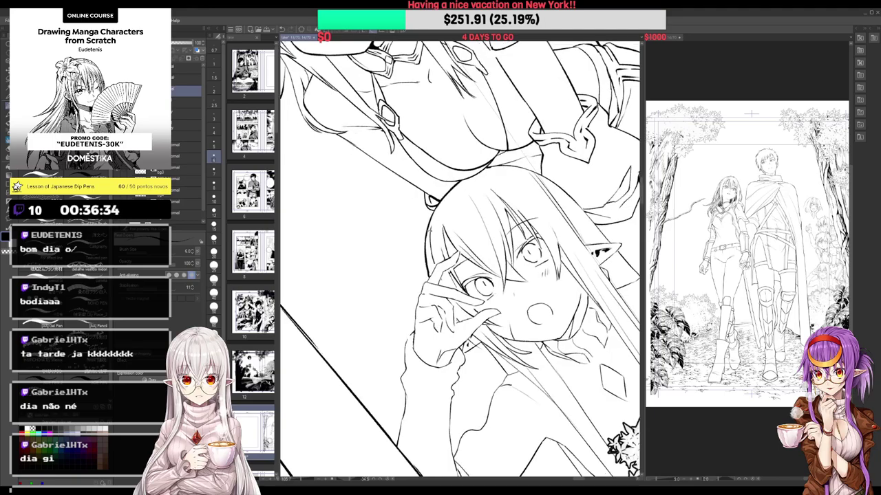
Thicken the underside contour of the elf's raised arm down to the armpit and the side of her torso
key("asciicircum")
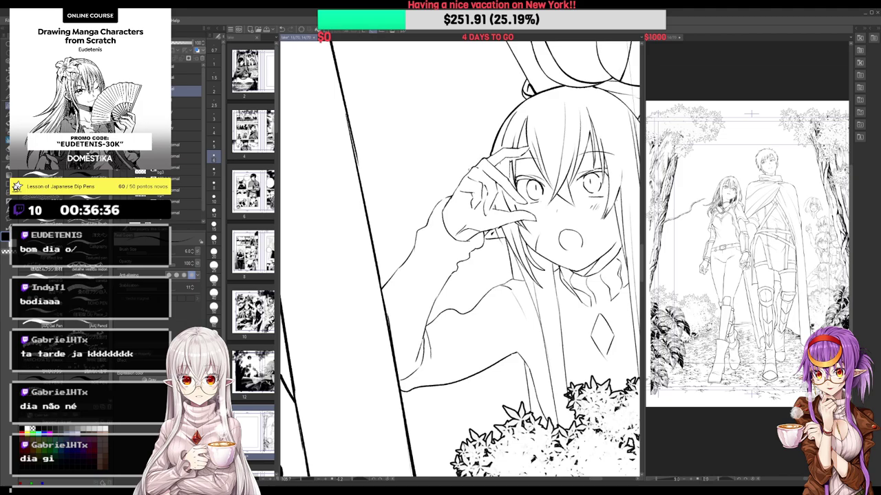
key("asciicircum")
key("asciicircum")
key("asciicircum")
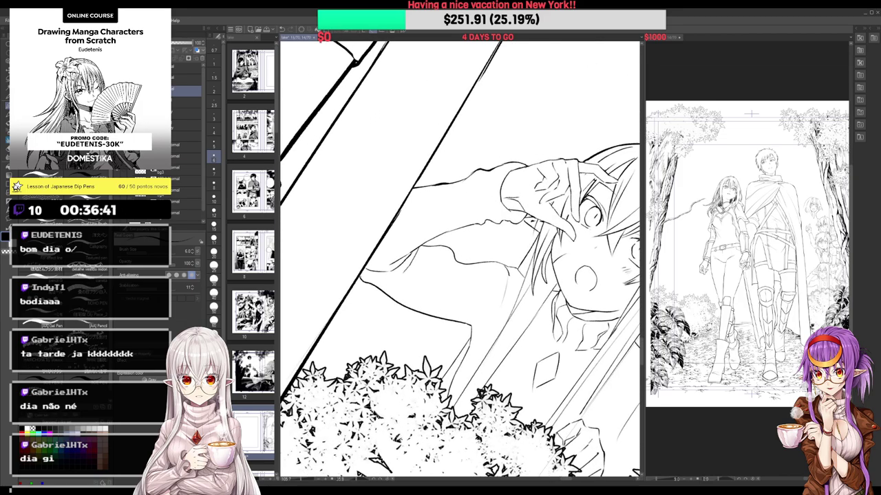
left_click_drag(441, 320, 439, 318)
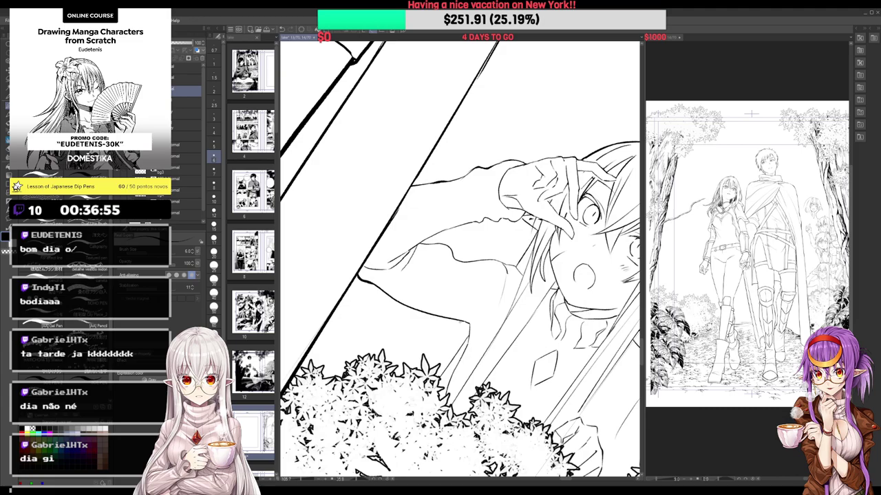
left_click_drag(470, 323, 440, 221)
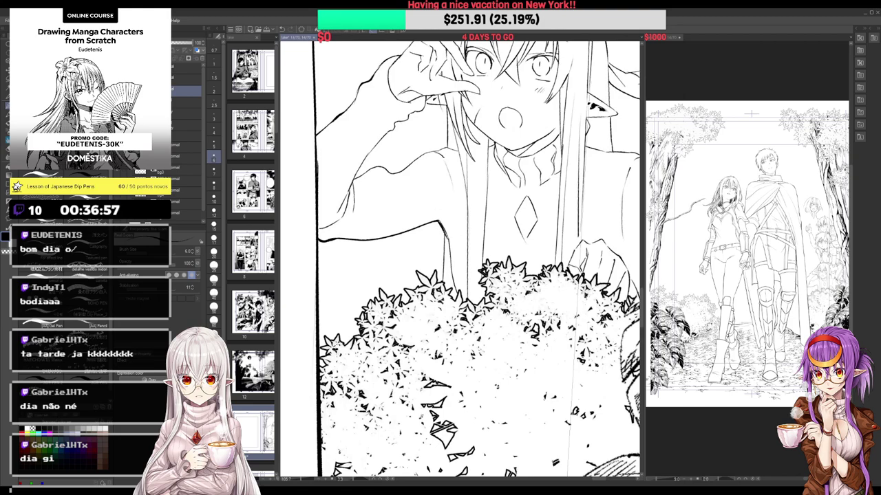
Thicken the outer shoulder and upper-arm contour on the side of the hand resting on the bush
left_click_drag(522, 192, 368, 221)
left_click_drag(432, 174, 509, 211)
left_click_drag(506, 220, 491, 187)
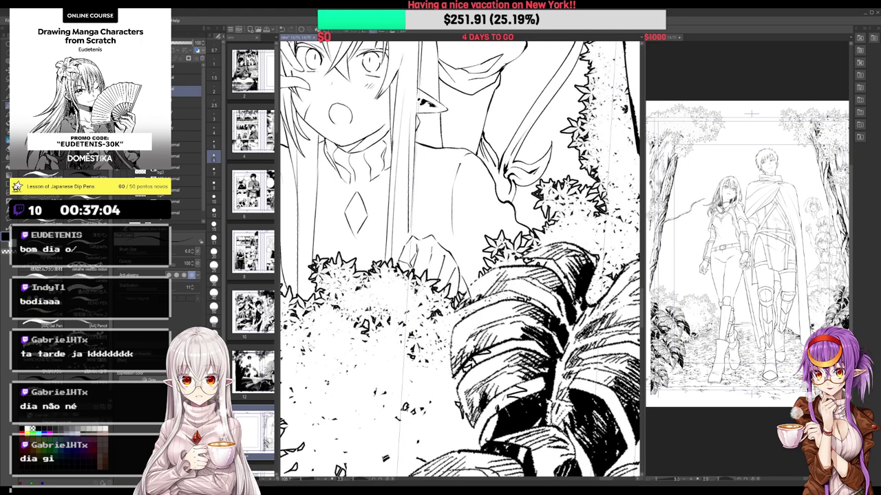
Ink the side outline of the lowest elf girl's long hair, from the crown down past her ear
left_click_drag(515, 217, 532, 233)
scroll(521, 221, "down", 3)
left_click_drag(475, 200, 484, 216)
scroll(483, 158, "up", 2)
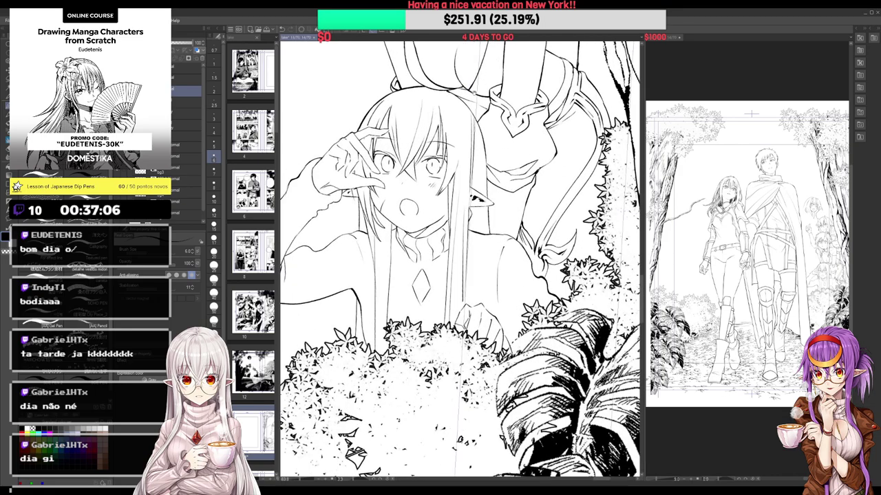
mouse_move(474, 92)
left_mouse_down()
mouse_move(494, 163)
mouse_move(479, 138)
mouse_move(484, 170)
left_mouse_up()
mouse_move(484, 169)
left_mouse_down()
mouse_move(478, 124)
mouse_move(478, 146)
left_mouse_up()
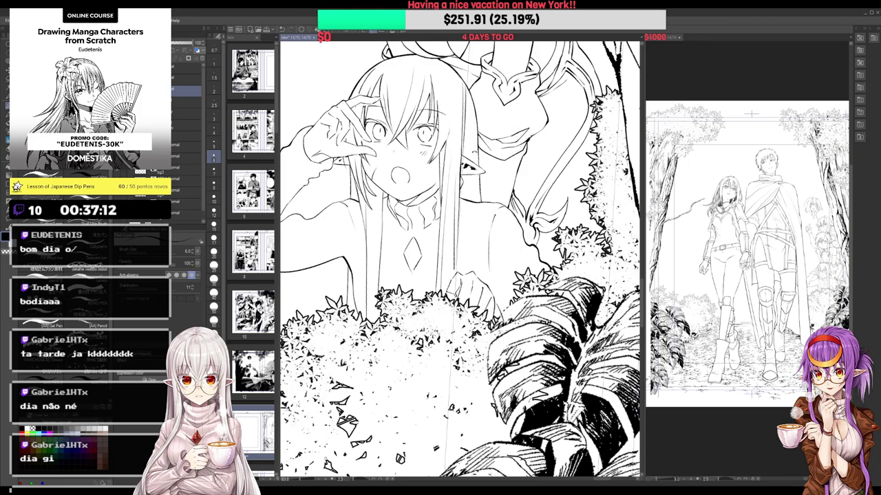
Ink the long hair lock that falls beside the lowest elf girl's ear, over her shoulder and down to her hand
left_click_drag(475, 152, 486, 154)
left_click_drag(486, 154, 511, 163)
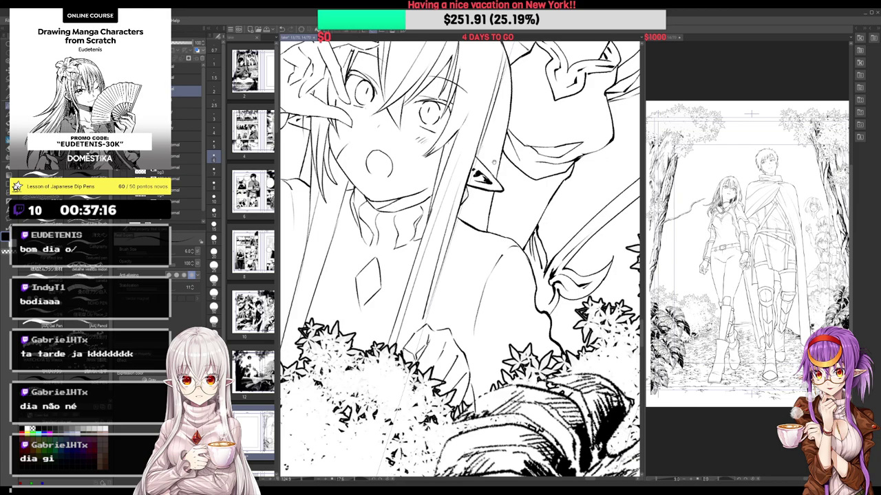
left_click_drag(494, 163, 484, 165)
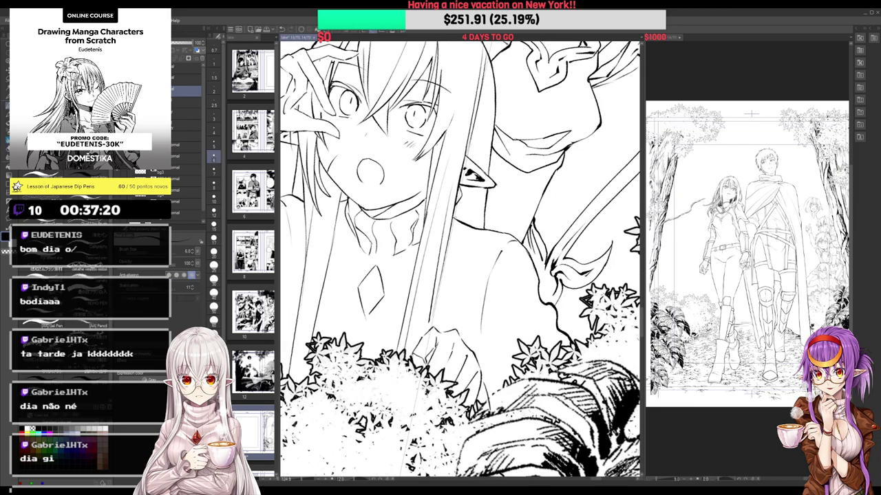
left_click_drag(453, 210, 439, 267)
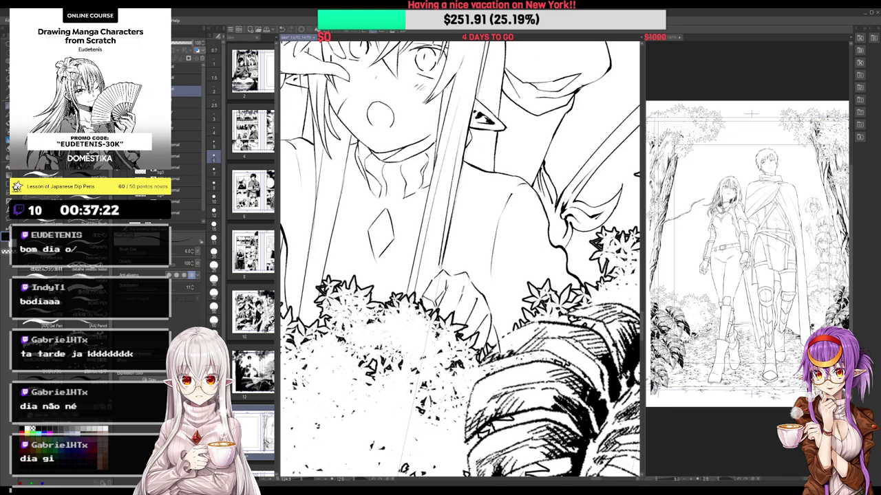
key("ctrl+@")
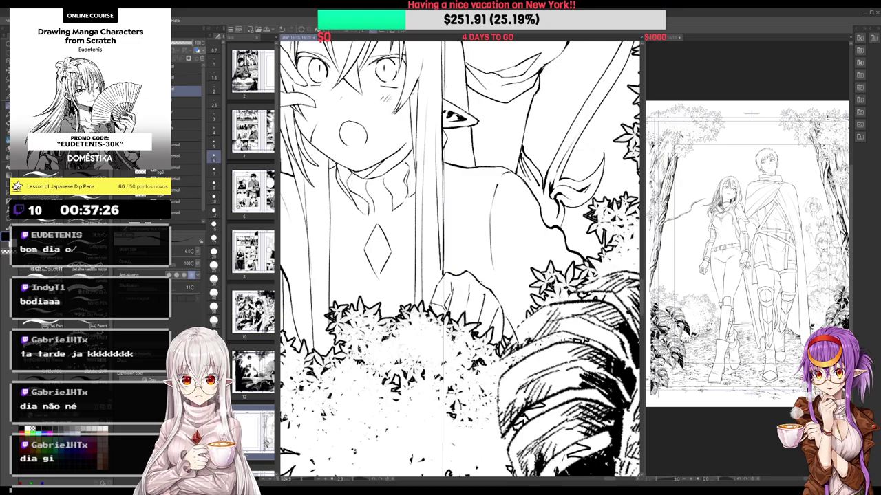
scroll(495, 297, "down", 4)
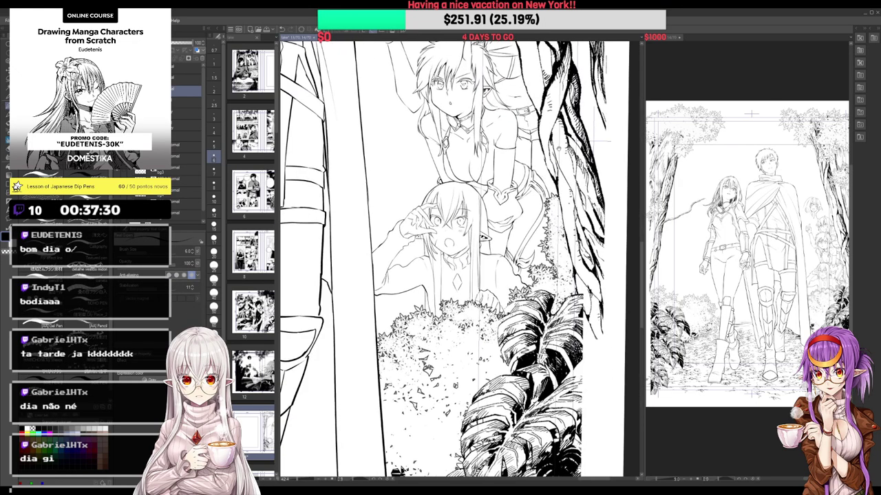
Replace the wrist lines below the thumbs-up fist with an inked glove cuff and refine the finger lines
scroll(444, 203, "up", 5)
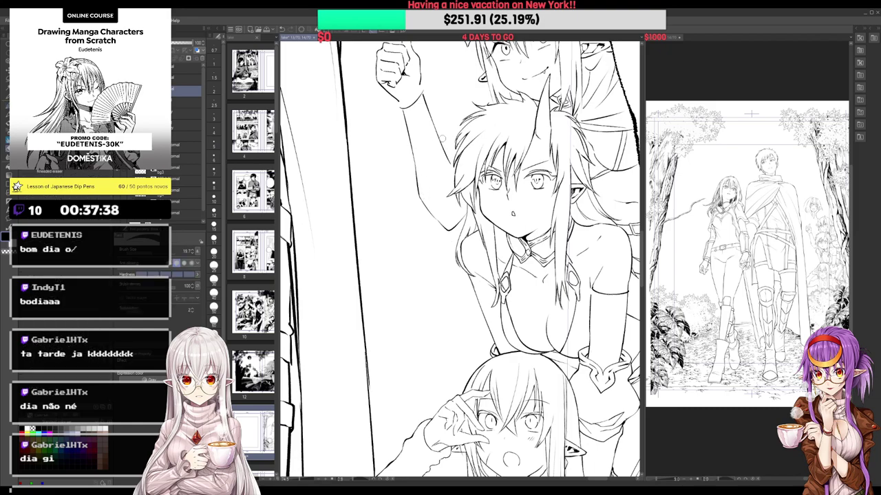
mouse_move(433, 130)
left_mouse_down()
mouse_move(453, 185)
mouse_move(442, 147)
left_mouse_up()
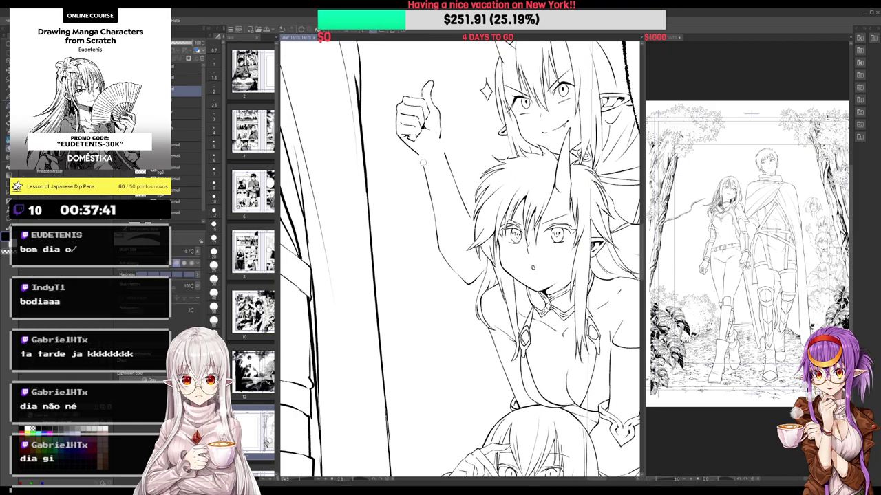
scroll(445, 146, "up", 3)
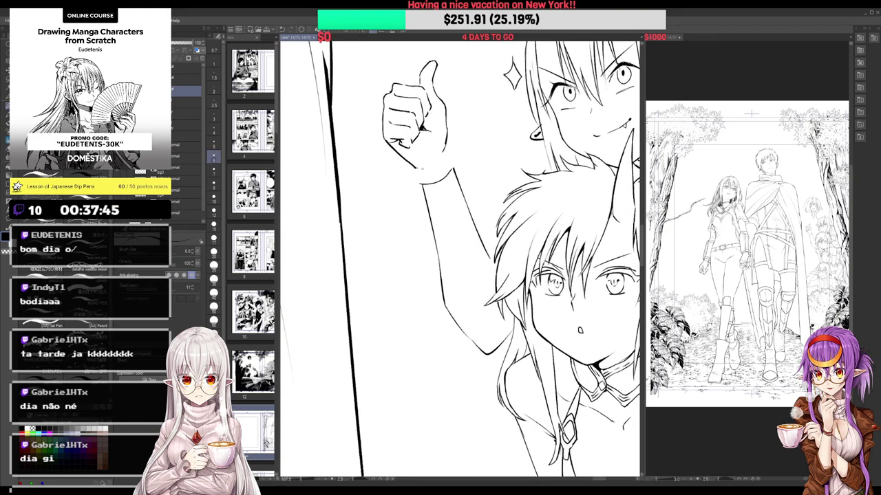
left_click_drag(411, 168, 416, 182)
left_click_drag(448, 144, 454, 170)
scroll(453, 170, "down", 5)
scroll(440, 109, "up", 5)
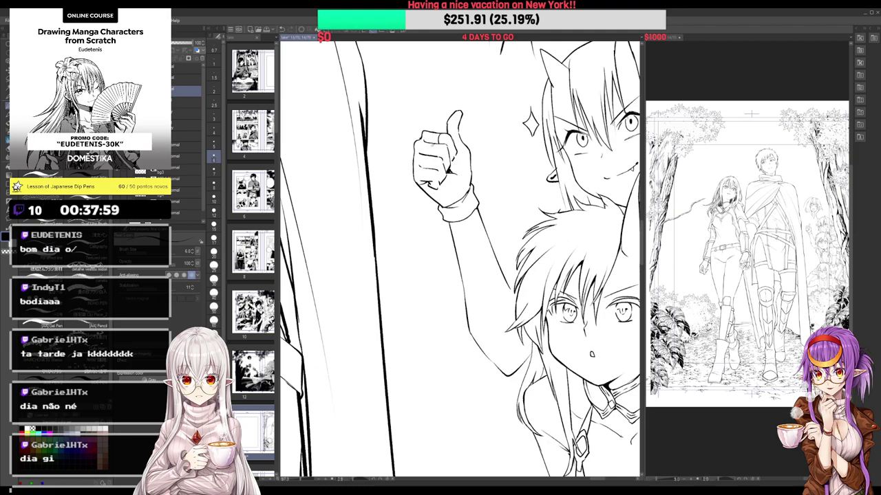
left_click_drag(424, 168, 426, 180)
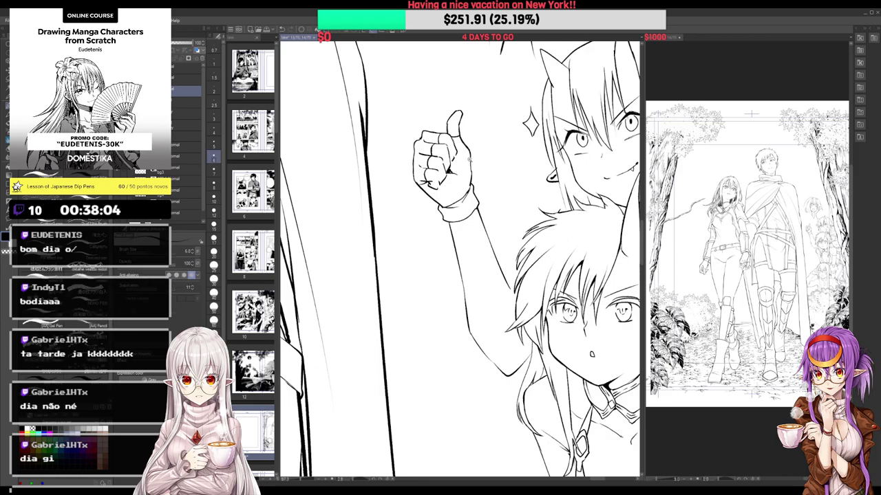
Erase and redraw the elbow contour of the raised thumbs-up arm
scroll(470, 160, "down", 3)
left_click_drag(509, 276, 444, 265)
scroll(443, 275, "up", 5)
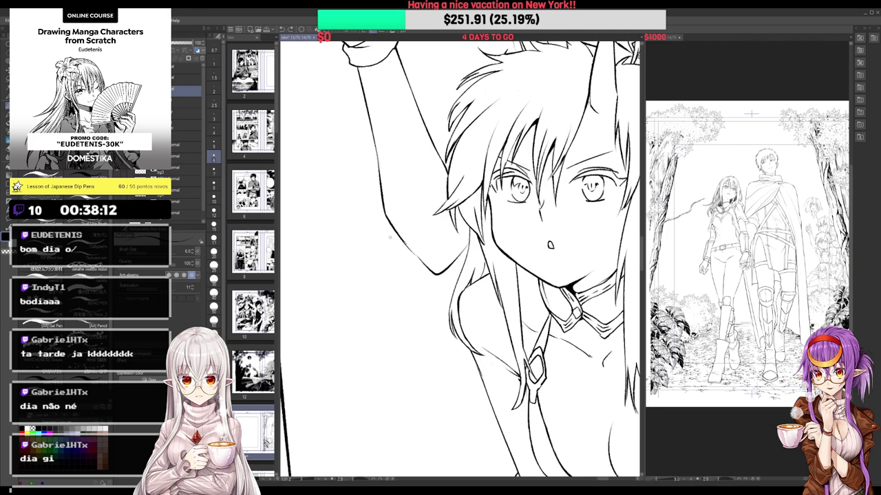
key("e")
left_click_drag(388, 215, 438, 274)
key("p")
key("e")
key("p")
key("e")
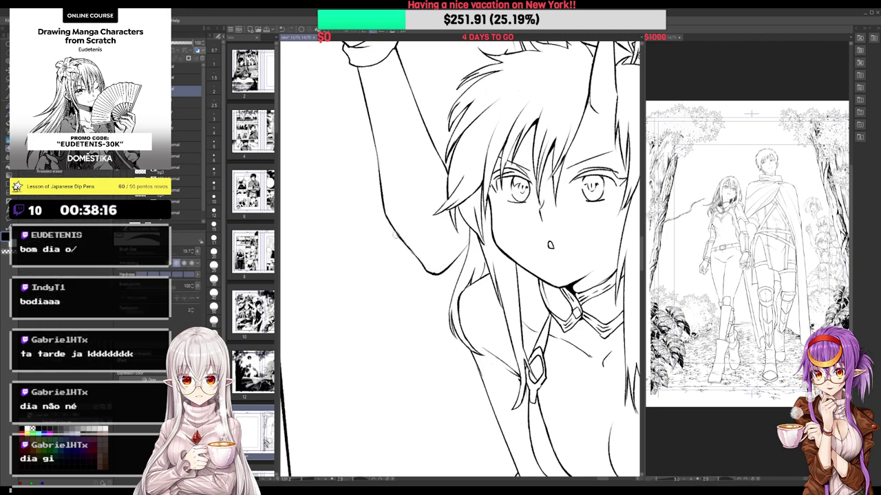
key("p")
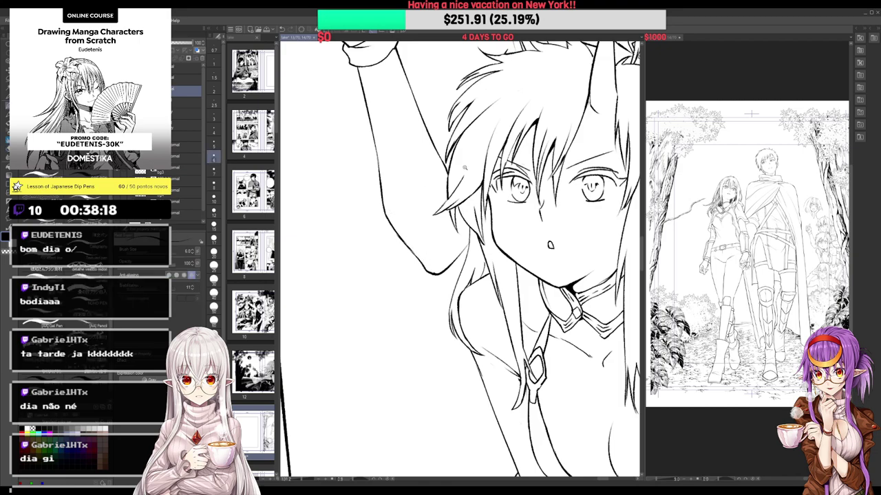
Show the rough sketch layer under the line art as a guide for the smiling girl at the top of the group
scroll(465, 167, "down", 3)
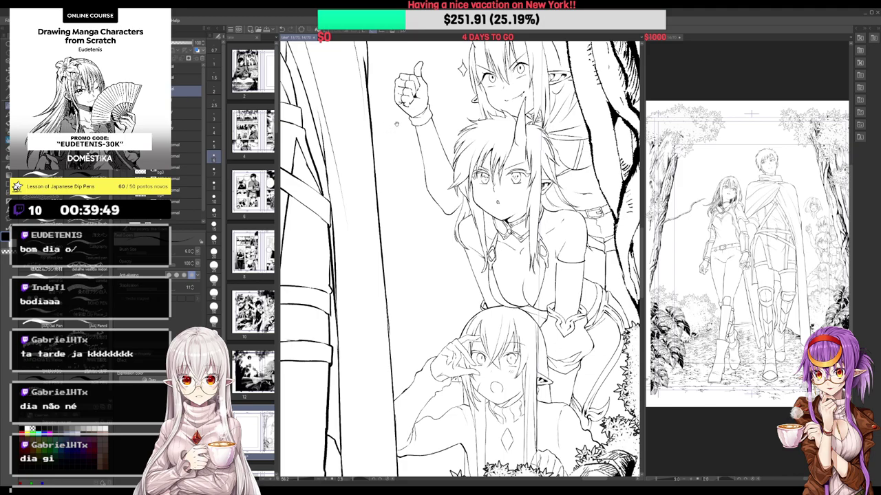
scroll(459, 260, "up", 5)
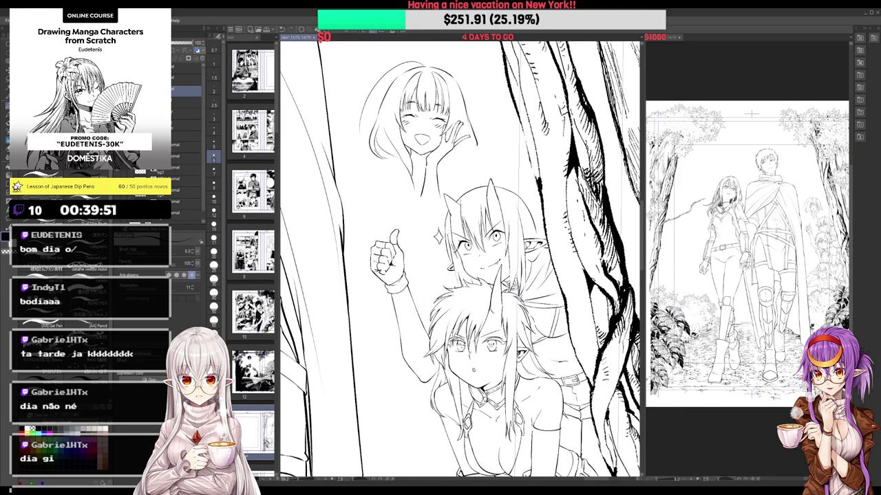
left_click(117, 212)
scroll(299, 123, "up", 1)
scroll(459, 259, "up", 1)
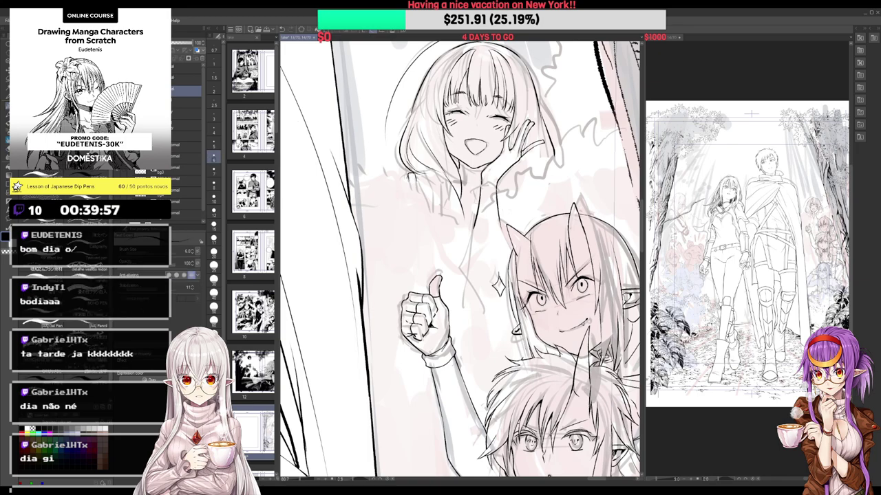
Ink the first fingers of the smiling girl's resting hand below her hair, undoing a stray stroke
mouse_move(418, 191)
left_mouse_down()
mouse_move(422, 171)
mouse_move(424, 204)
left_mouse_up()
key("e")
key("p")
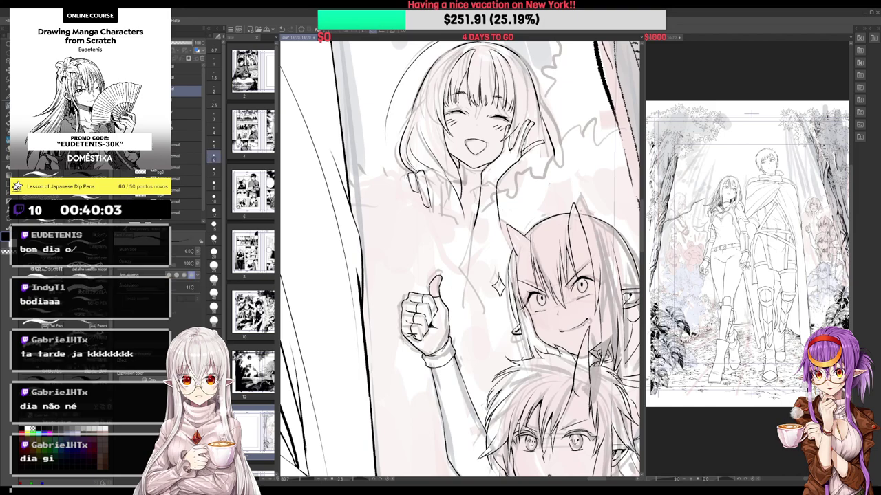
mouse_move(426, 170)
left_mouse_down()
mouse_move(435, 178)
mouse_move(433, 205)
mouse_move(442, 184)
mouse_move(447, 193)
mouse_move(442, 212)
left_mouse_up()
key("ctrl+z")
scroll(443, 201, "down", 2)
scroll(445, 227, "up", 2)
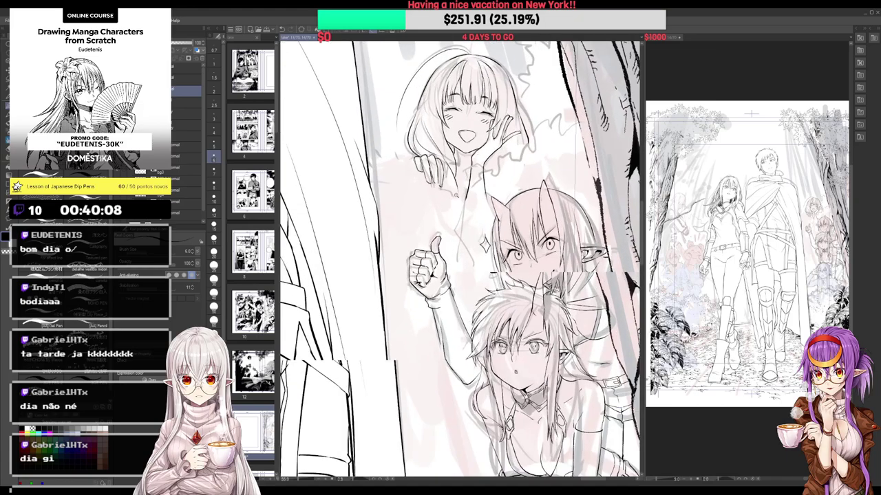
Complete the remaining fingers of the smiling girl's resting hand and clean up their contours
key("e")
key("p")
mouse_move(444, 163)
left_mouse_down()
mouse_move(443, 184)
mouse_move(428, 186)
mouse_move(434, 176)
left_mouse_up()
key("e")
key("p")
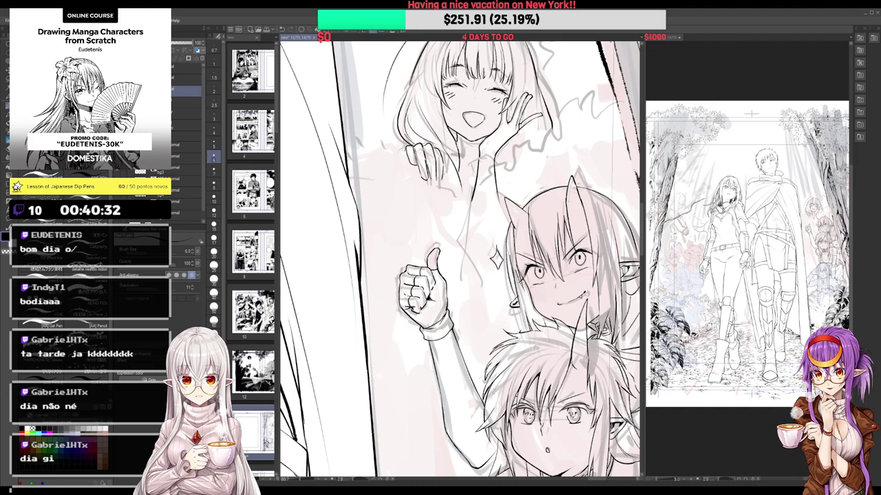
key("e")
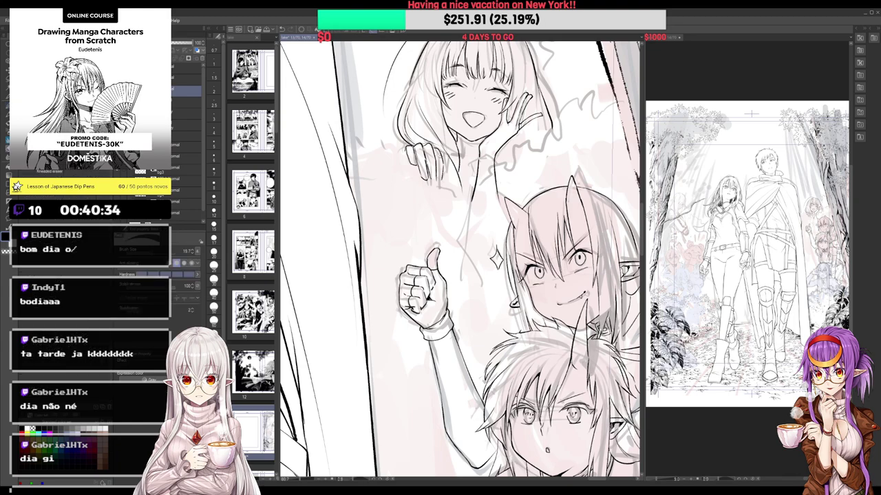
key("p")
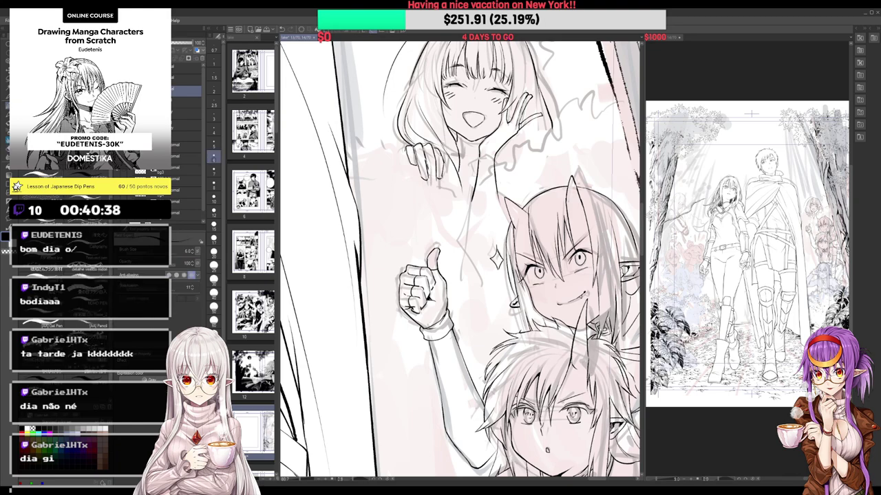
Ink a ruffled cuff around the wrist of the smiling girl's waving hand
scroll(431, 168, "down", 3)
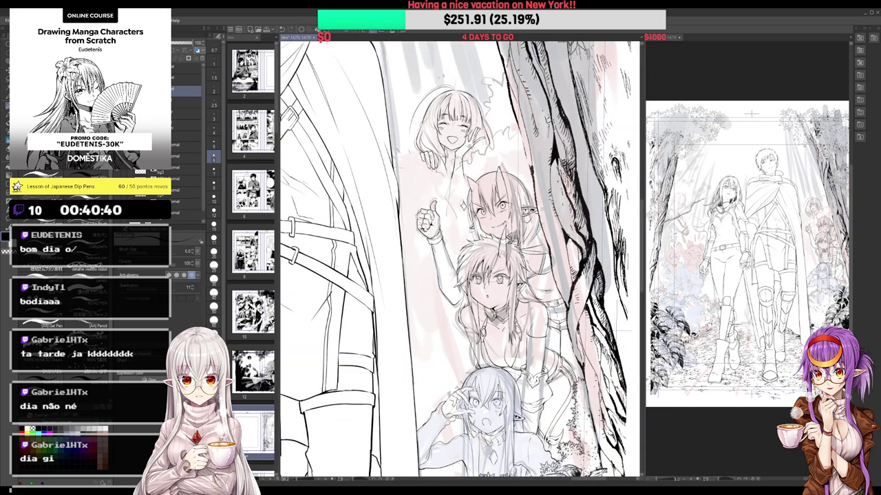
scroll(470, 147, "up", 2)
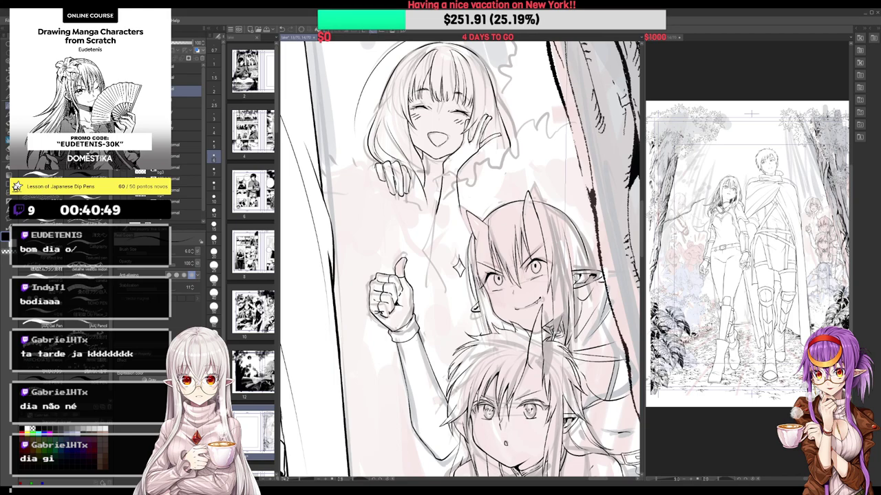
mouse_move(465, 170)
left_mouse_down()
mouse_move(445, 164)
mouse_move(439, 177)
left_mouse_up()
mouse_move(449, 166)
left_mouse_down()
mouse_move(453, 181)
mouse_move(455, 172)
mouse_move(464, 179)
mouse_move(456, 161)
left_mouse_up()
key("e")
key("p")
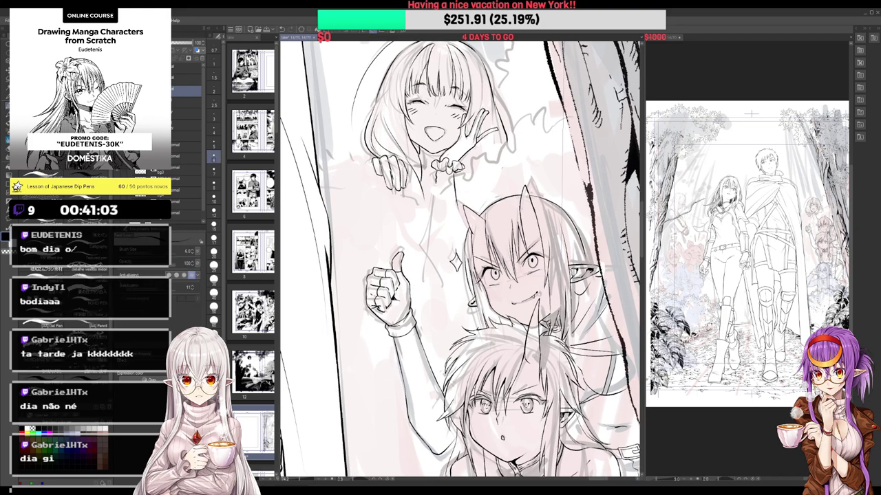
key("e")
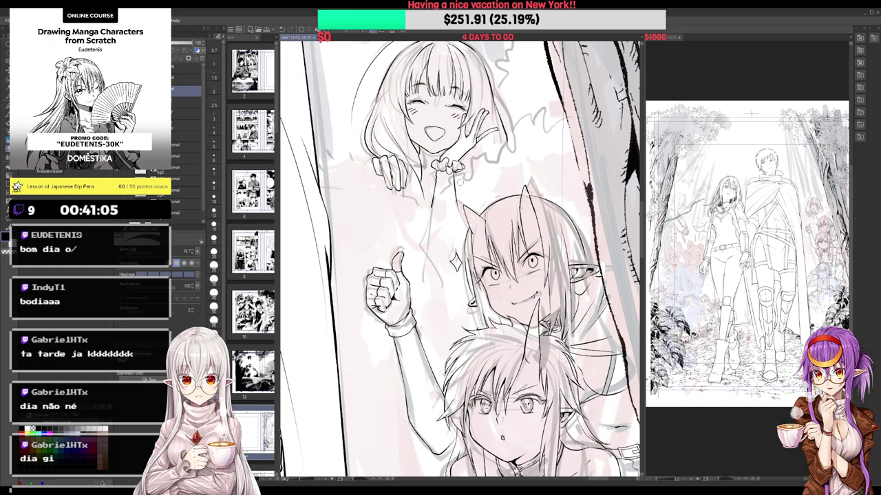
Ink the V-shaped collar at the smiling girl's neck and touch up the hair strands behind her waving hand
scroll(459, 260, "up", 3)
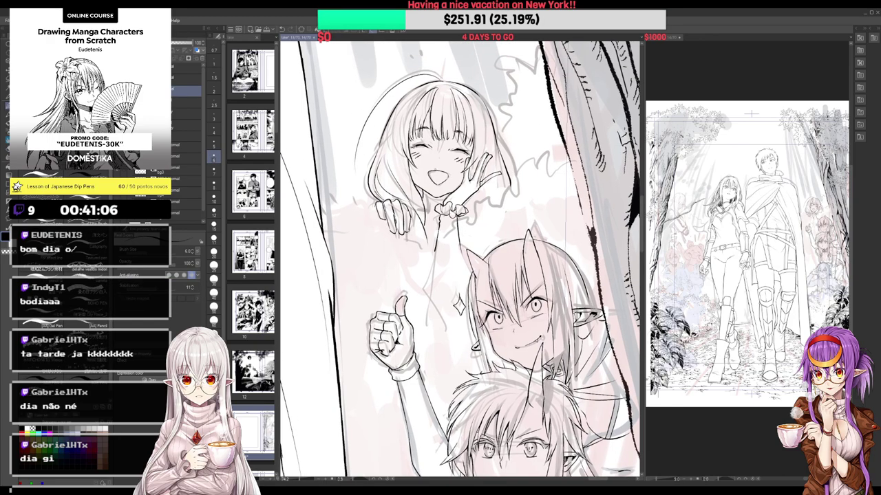
key("p")
mouse_move(437, 212)
left_mouse_down()
mouse_move(427, 215)
mouse_move(439, 215)
mouse_move(437, 234)
mouse_move(435, 215)
left_mouse_up()
left_click_drag(505, 168, 501, 183)
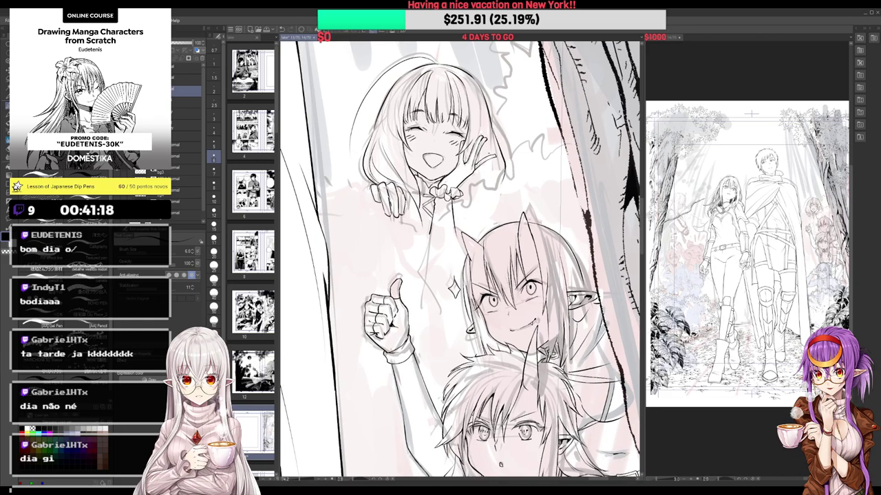
Rework the palm and finger lines of the smiling girl's waving hand by erasing and re-inking them
mouse_move(510, 131)
left_mouse_down()
mouse_move(408, 129)
mouse_move(409, 165)
left_mouse_up()
key("e")
left_click_drag(414, 159, 406, 177)
key("p")
key("e")
key("p")
left_click_drag(410, 174, 421, 177)
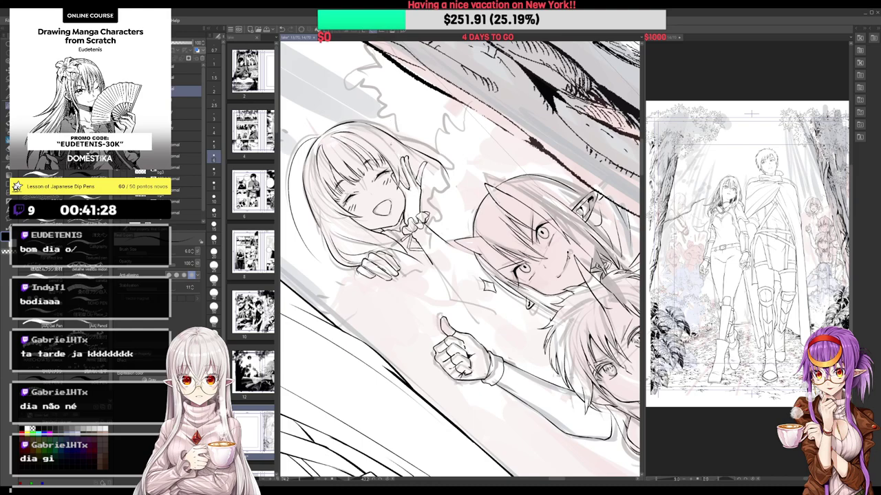
key("e")
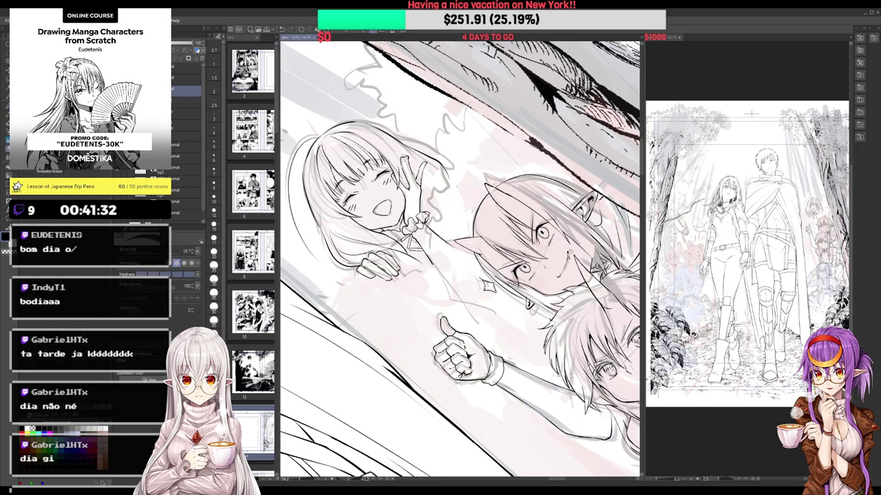
key("p")
left_click_drag(362, 150, 440, 84)
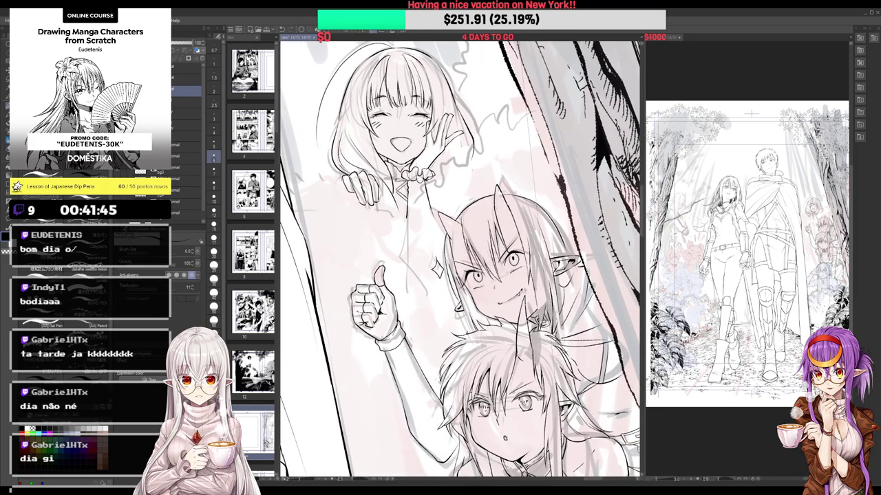
Touch up the finger and wrist lines of the smiling girl's waving hand by alternately erasing and re-inking them
key("e")
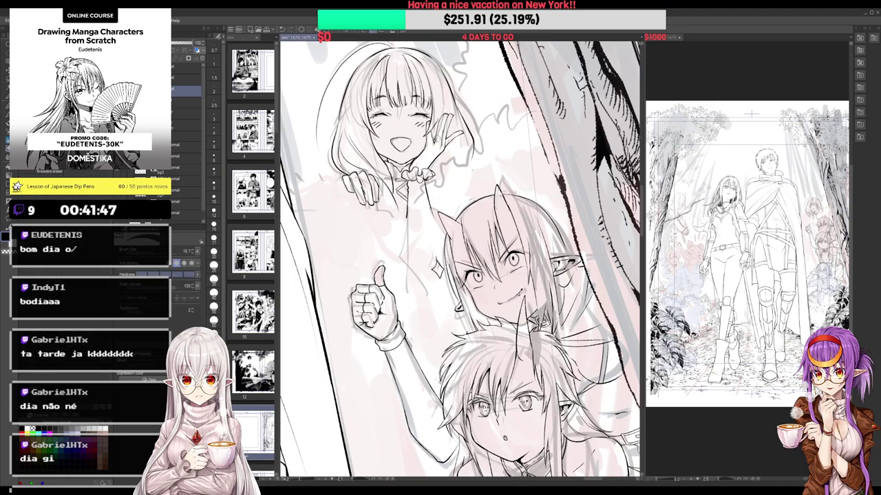
key("r")
left_click_drag(455, 109, 403, 128)
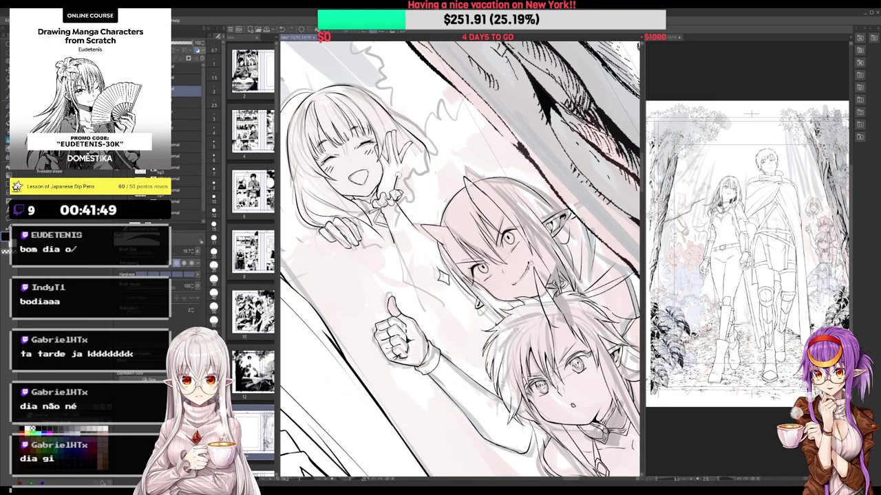
key("p")
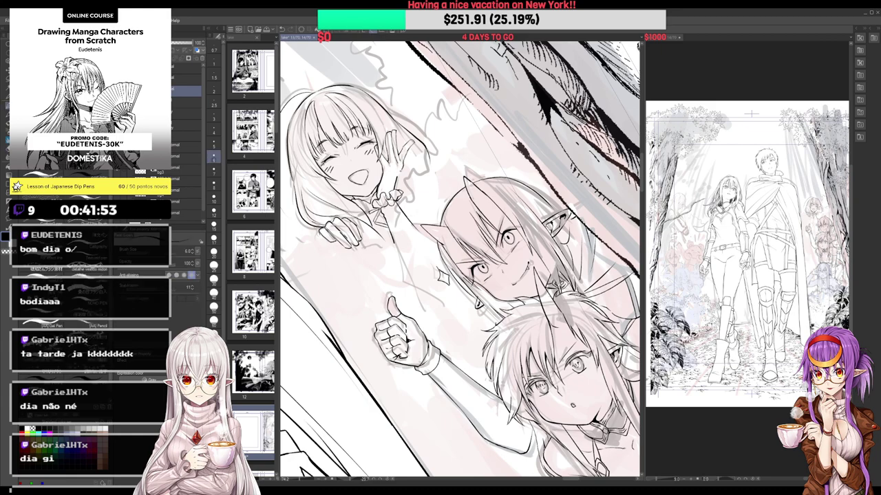
key("e")
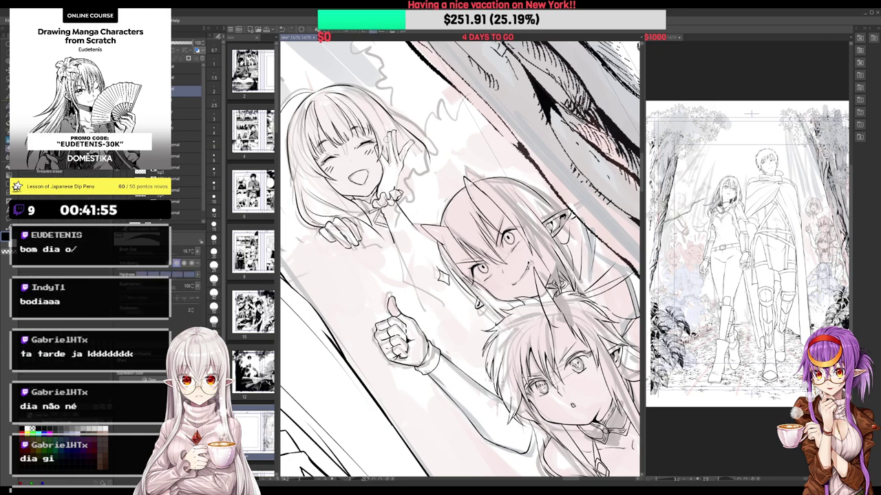
key("p")
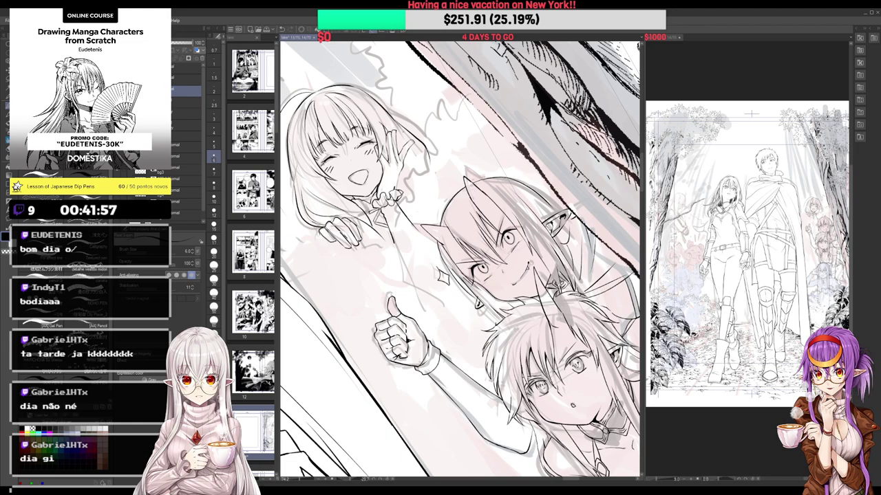
key("e")
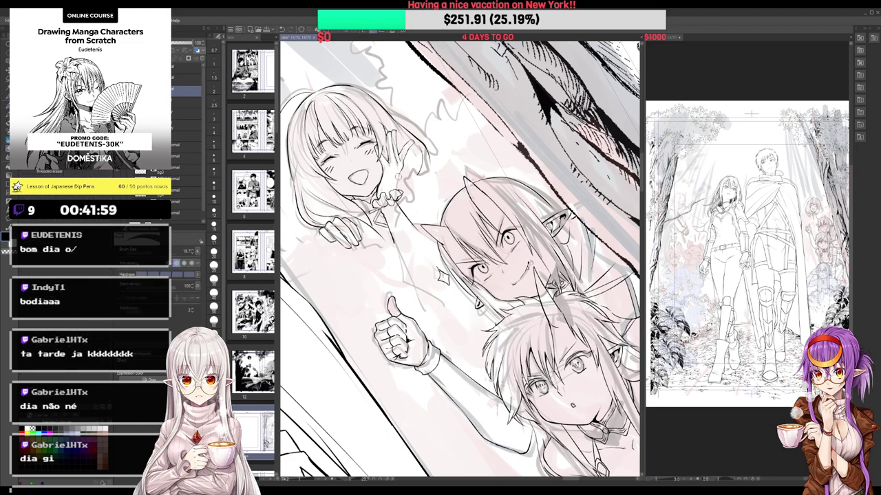
key("p")
mouse_move(401, 166)
left_mouse_down()
mouse_move(399, 187)
mouse_move(461, 160)
left_mouse_up()
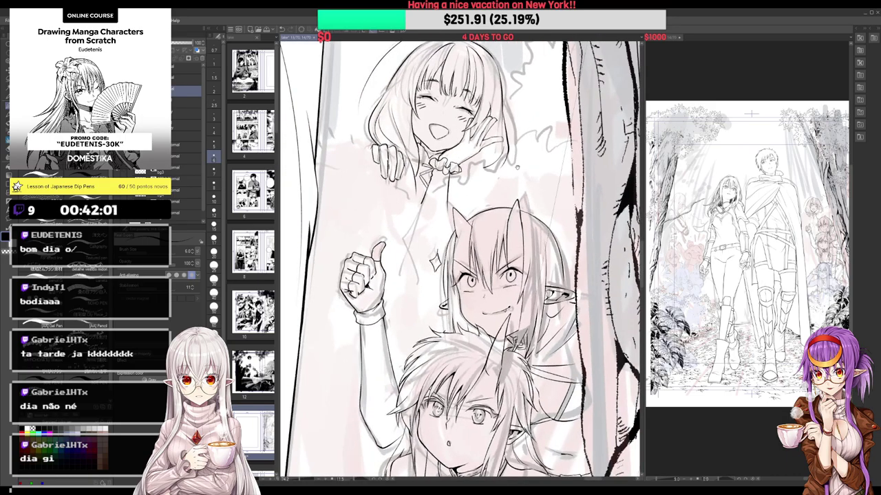
scroll(516, 165, "down", 3)
left_click_drag(509, 143, 495, 139)
scroll(495, 139, "up", 5)
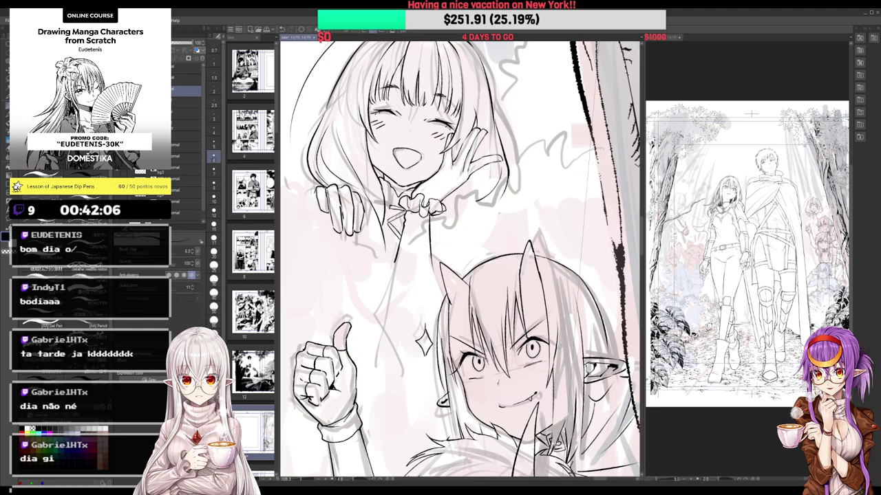
Hide the coloured rough sketch layers across the page and show the black shadow fills behind the foliage
scroll(486, 143, "down", 4)
left_click_drag(548, 123, 543, 120)
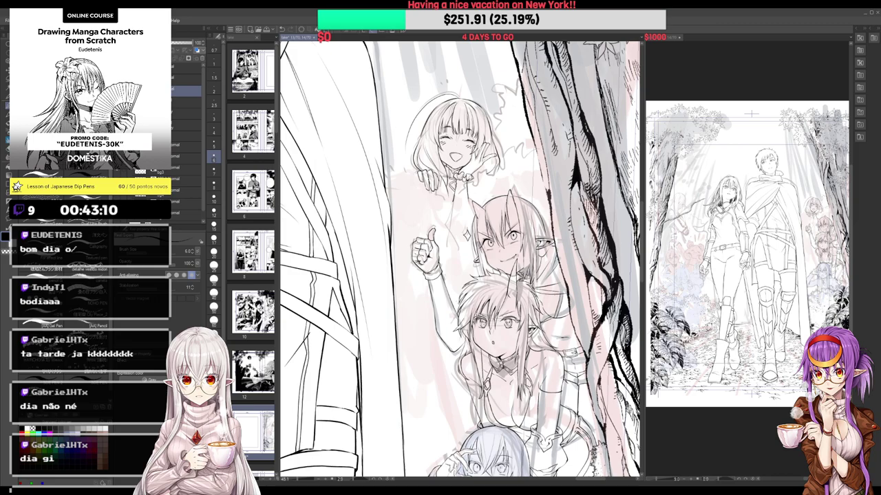
scroll(483, 118, "down", 4)
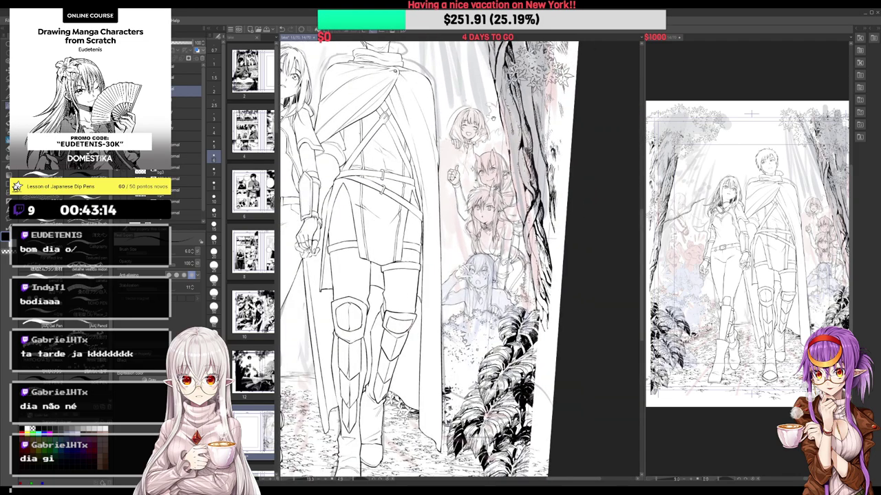
left_click_drag(493, 118, 646, 143)
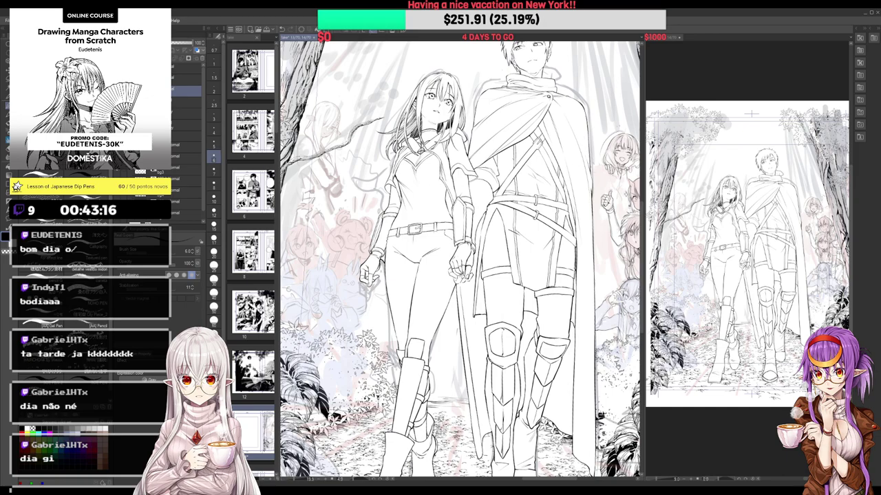
left_click(118, 207)
left_click_drag(566, 238, 425, 222)
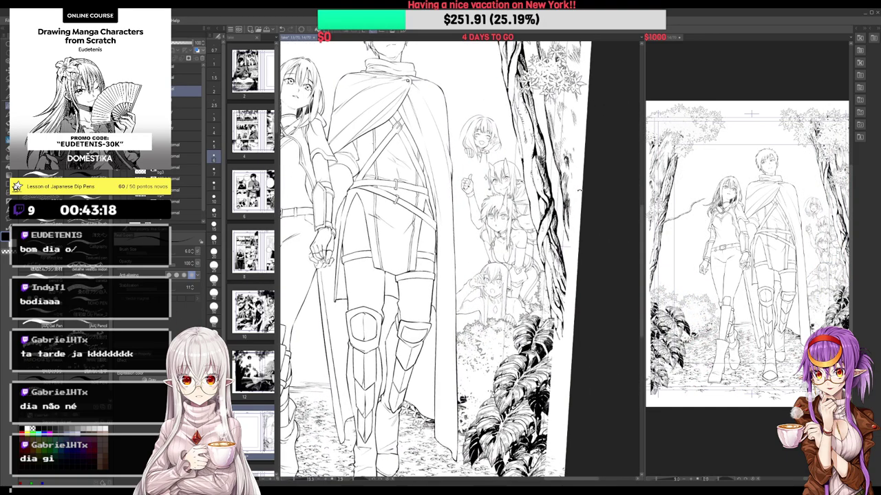
left_click_drag(579, 191, 575, 184)
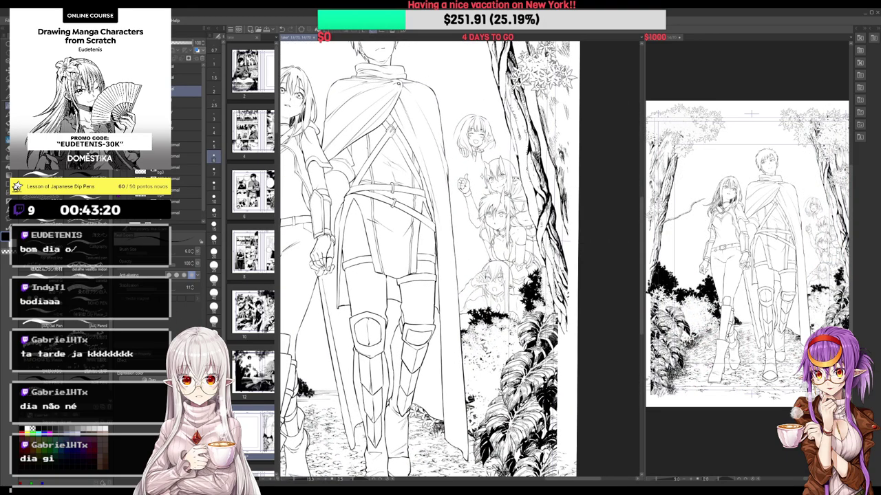
Preview the dark backdrop fill behind the group of girls and turn it off again
left_click(119, 182)
key("ctrl+y")
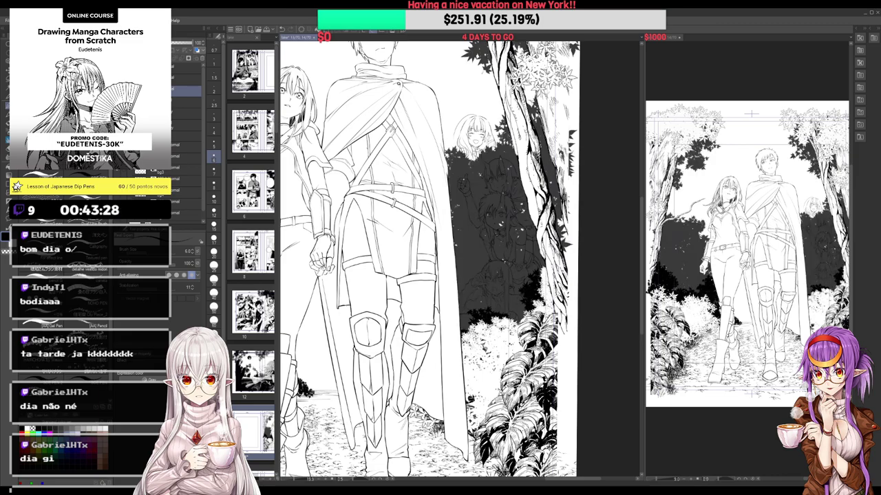
key("ctrl+z")
Strengthen the inner hair contour beside the smiling girl's face and touch up the fingertips of her resting hand
left_click_drag(482, 262, 439, 249)
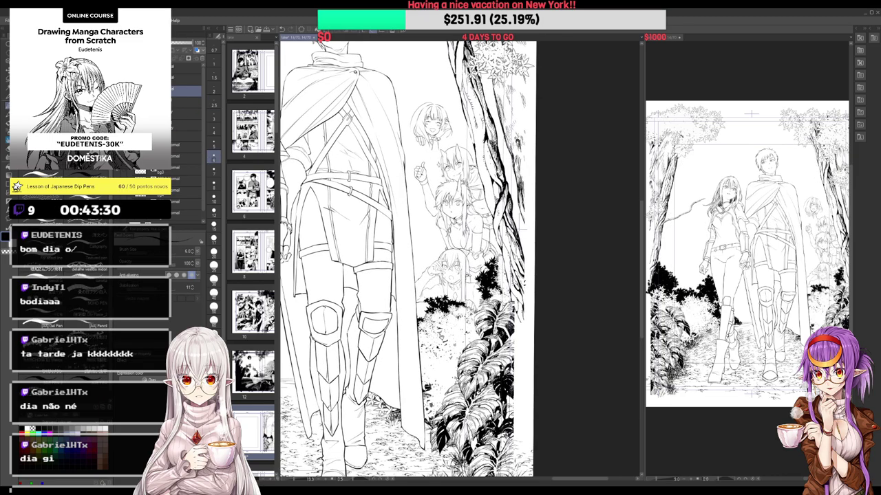
scroll(446, 120, "up", 6)
left_click_drag(446, 121, 460, 146)
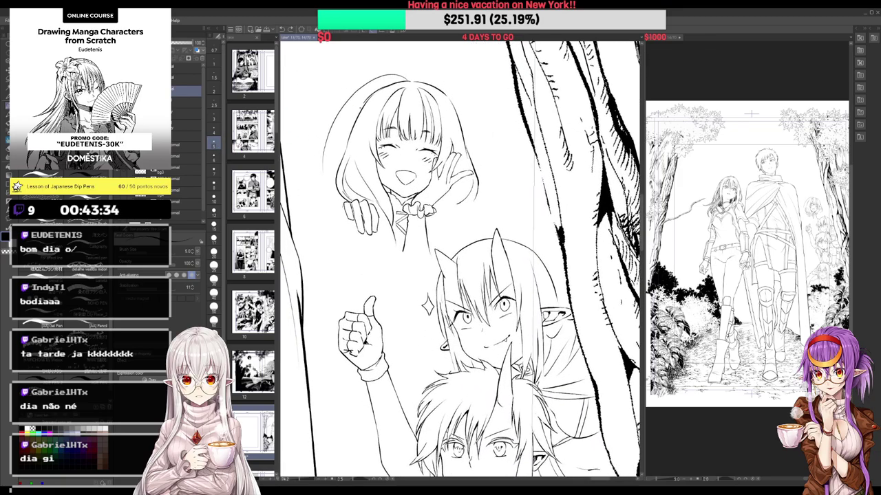
left_click_drag(363, 103, 343, 158)
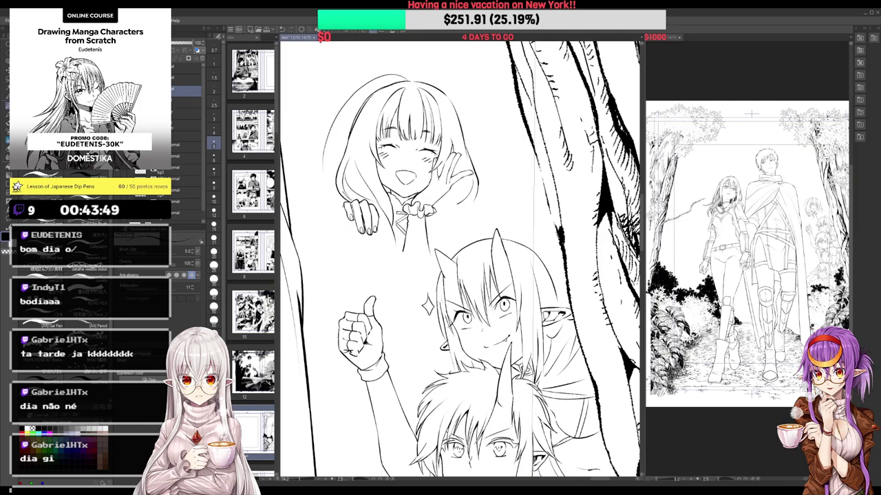
Erase the blush marks from the smiling girl's cheeks and clean up the waving hand's lines against her face
left_click_drag(510, 185, 494, 185)
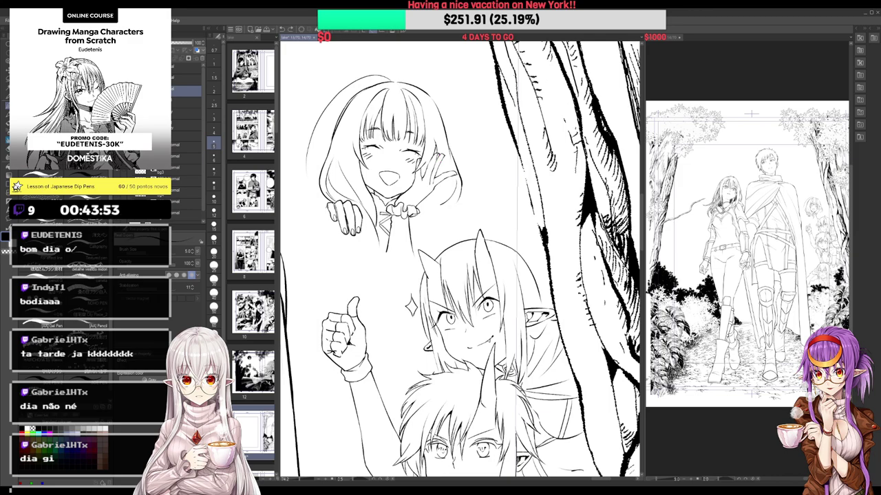
key("e")
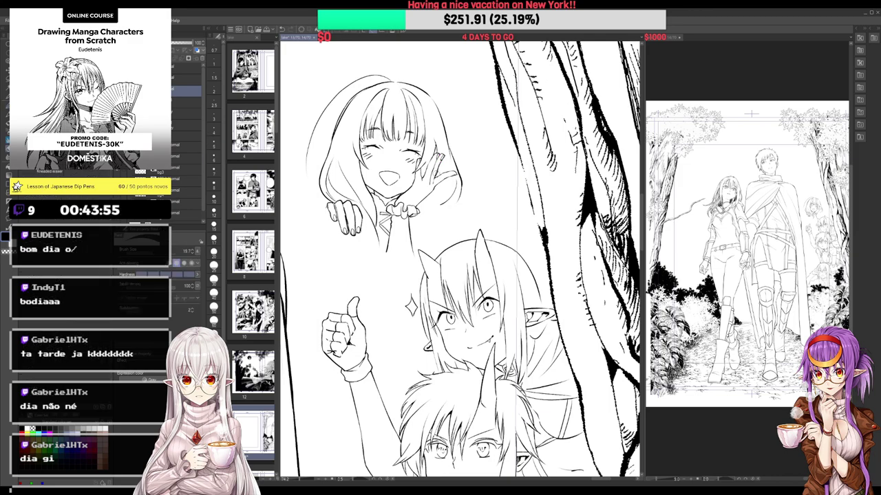
key("p")
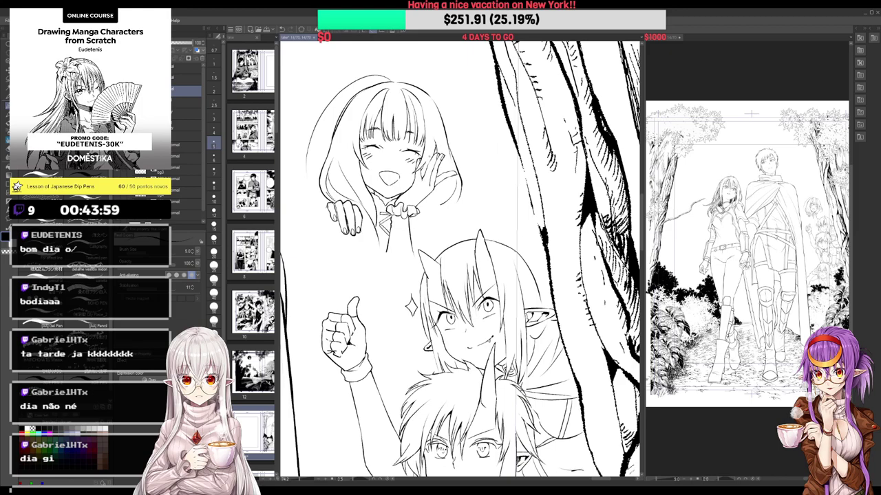
key("e")
left_click_drag(421, 159, 414, 172)
key("p")
key("e")
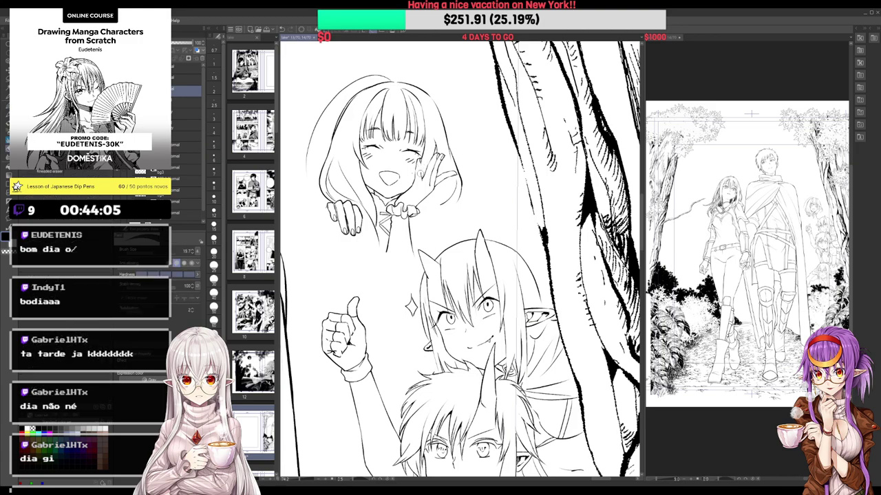
key("p")
key("e")
key("p")
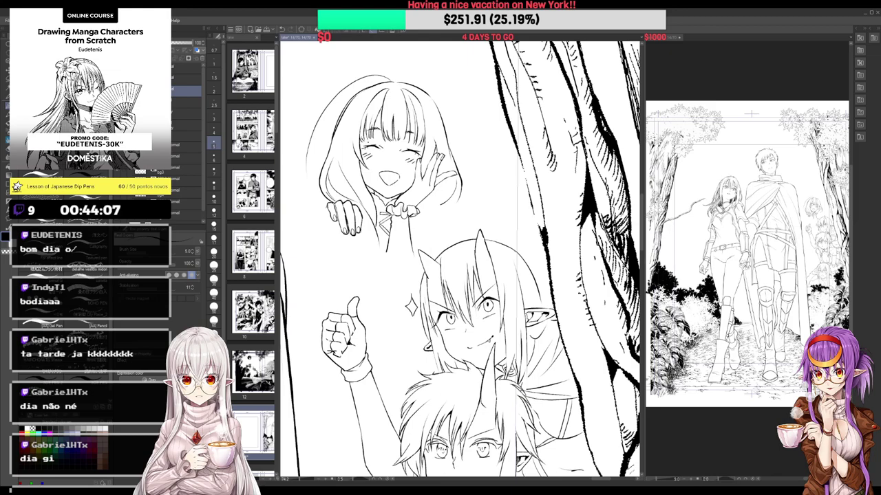
key("e")
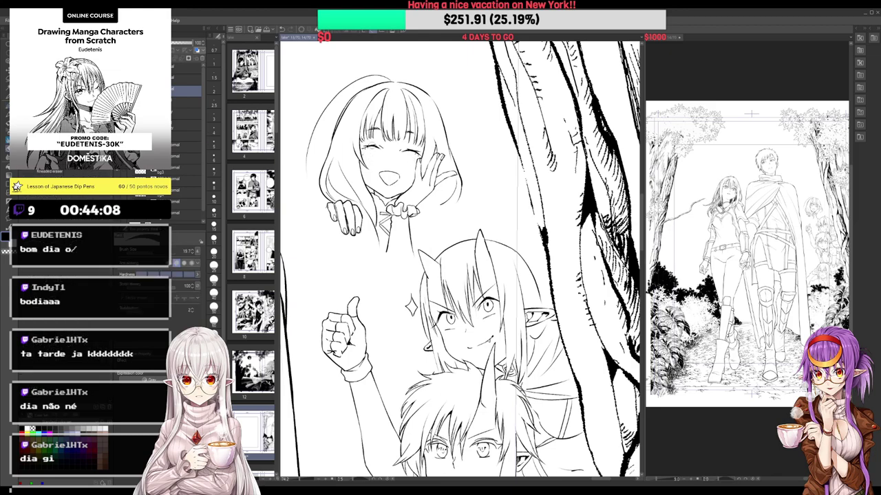
key("p")
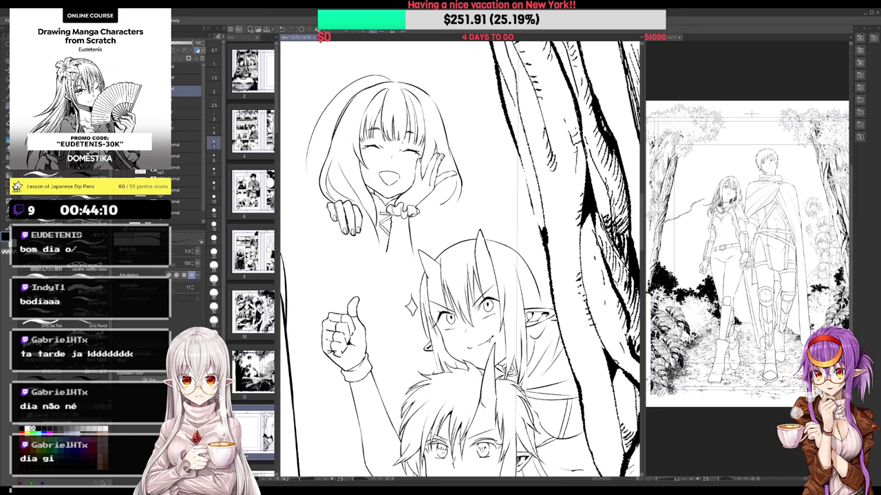
Lasso the smiling girl's mouth and chin area, adjust it with a scale and rotate transform, and clear the selection
key("m")
mouse_move(390, 164)
left_mouse_down()
mouse_move(380, 184)
mouse_move(408, 169)
mouse_move(391, 165)
mouse_move(408, 164)
mouse_move(400, 176)
left_mouse_up()
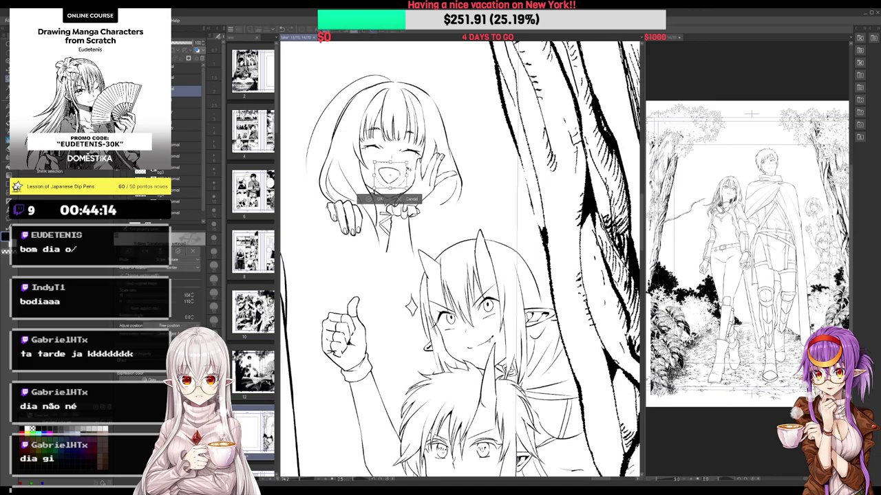
key("^")
key("^")
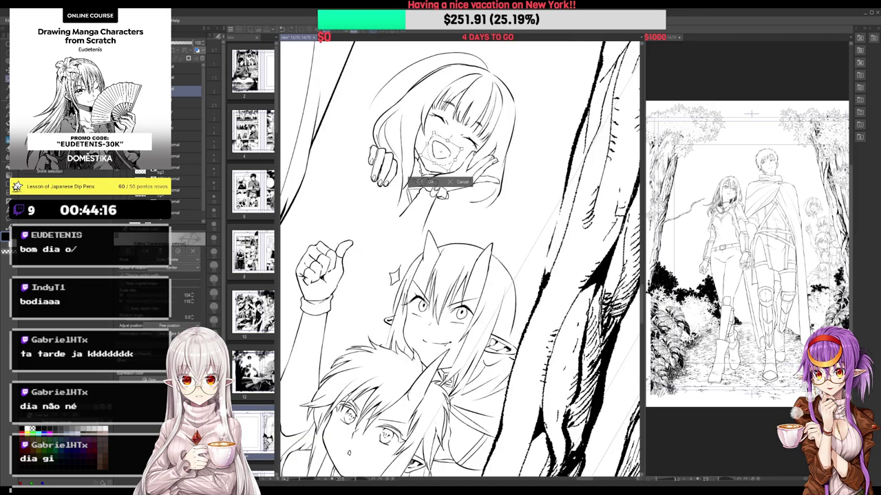
left_click(424, 178)
key("ctrl+d")
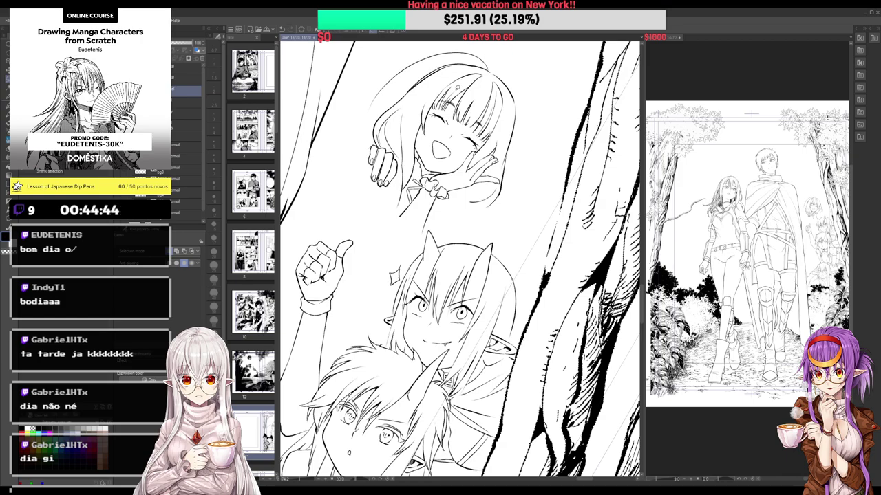
Ink the hair lock falling between the smiling girl's resting hand and her collar, erasing stray lines around it
mouse_move(459, 85)
left_mouse_down()
mouse_move(421, 90)
mouse_move(416, 81)
left_mouse_up()
left_click_drag(375, 162, 403, 135)
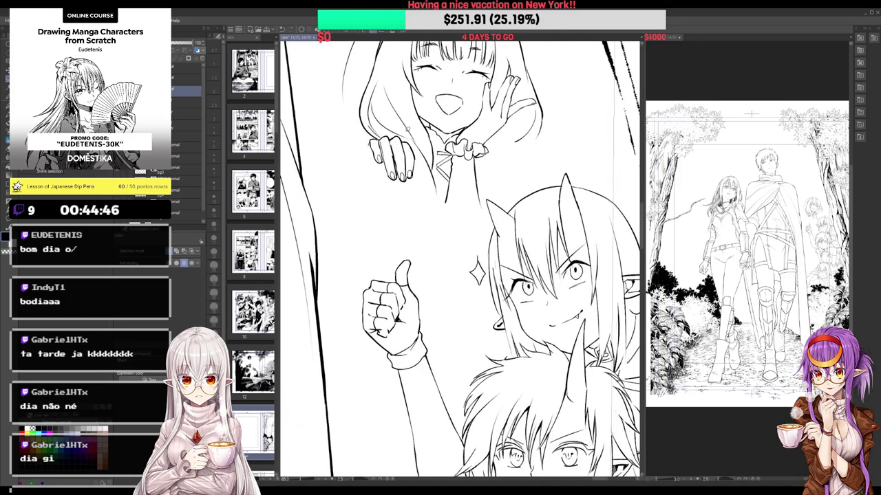
key("p")
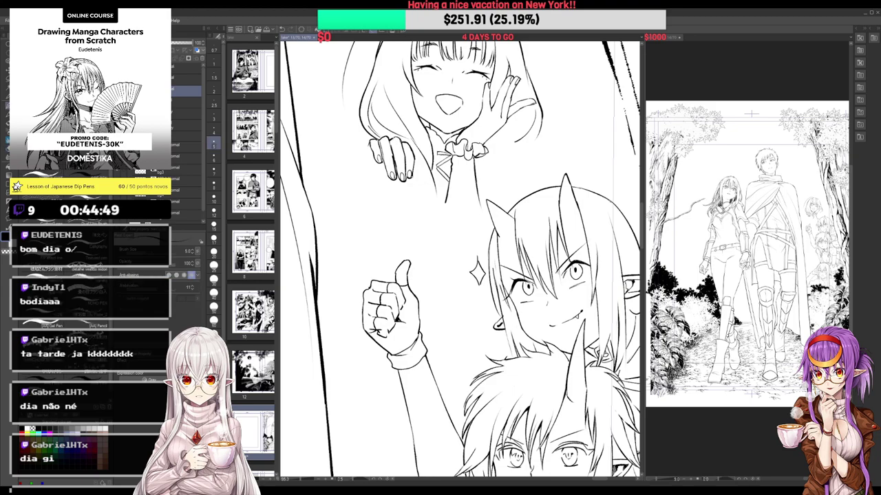
key("e")
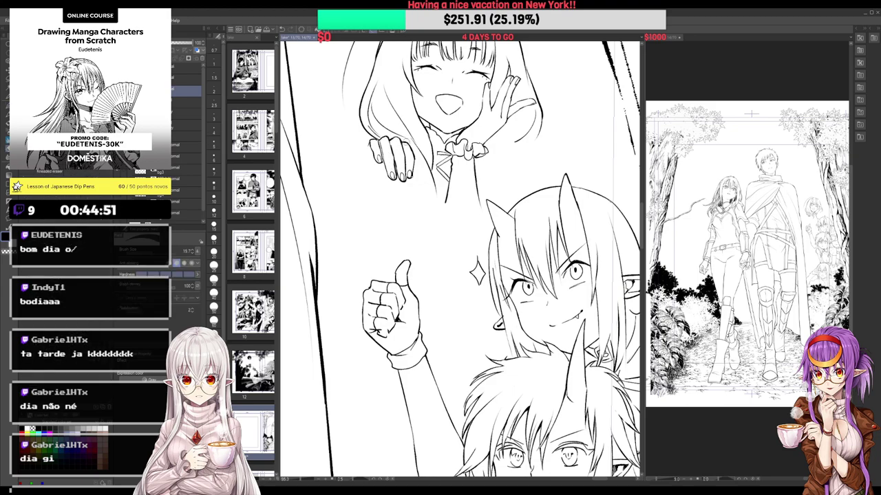
key("p")
key("e")
left_click_drag(411, 142, 415, 157)
key("p")
left_click_drag(496, 64, 477, 134)
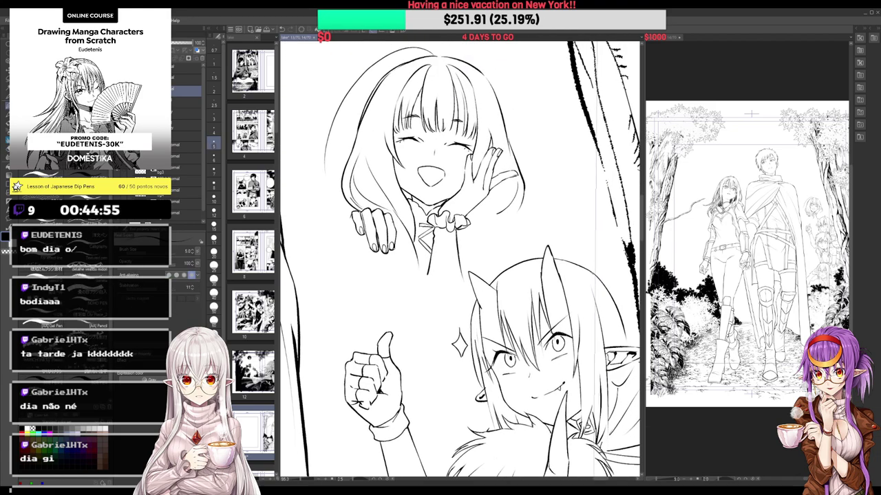
mouse_move(406, 233)
left_mouse_down()
mouse_move(419, 247)
mouse_move(420, 258)
mouse_move(410, 258)
mouse_move(419, 265)
mouse_move(419, 257)
left_mouse_up()
mouse_move(500, 137)
left_mouse_down()
mouse_move(482, 127)
mouse_move(491, 184)
left_mouse_up()
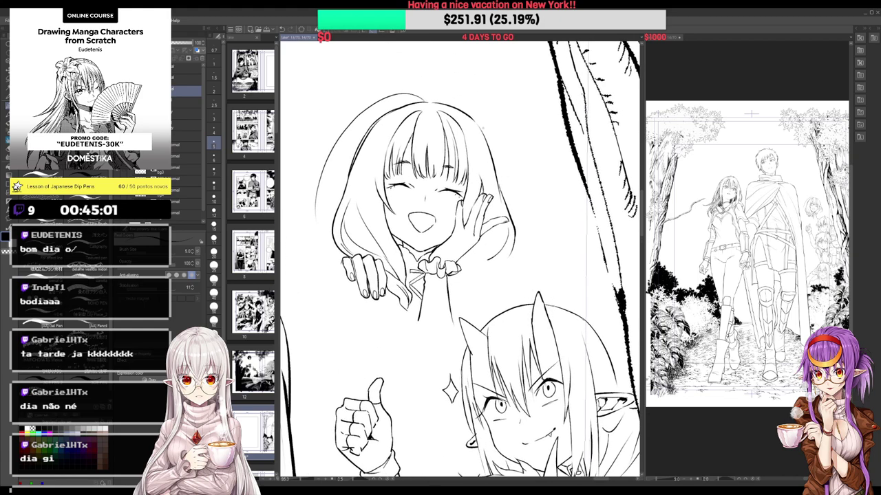
Redraw the hair outline at the smiling girl's crown, erasing stray ends and inking the inner contour down toward her raised hand
mouse_move(429, 102)
left_mouse_down()
mouse_move(372, 123)
mouse_move(403, 107)
mouse_move(368, 137)
left_mouse_up()
key("e")
mouse_move(428, 100)
left_mouse_down()
mouse_move(465, 110)
mouse_move(471, 121)
left_mouse_up()
key("p")
key("ctrl+z")
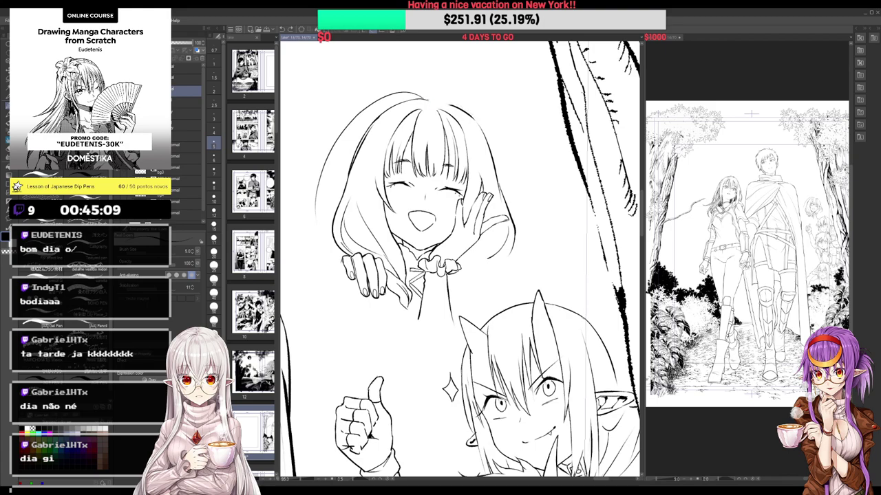
key("e")
key("p")
mouse_move(463, 108)
left_mouse_down()
mouse_move(483, 136)
mouse_move(474, 176)
left_mouse_up()
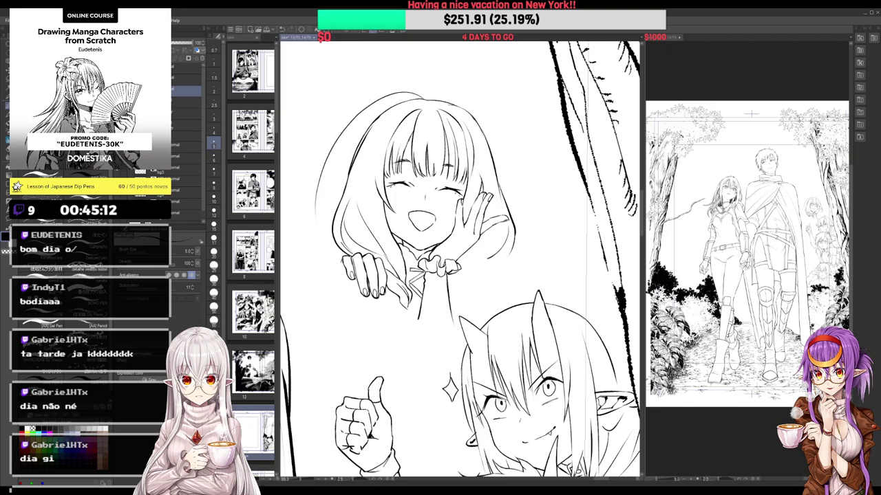
Thin and re-ink the hair contour running from the smiling girl's crown down beside her raised hand
left_click_drag(507, 148, 499, 141)
key("e")
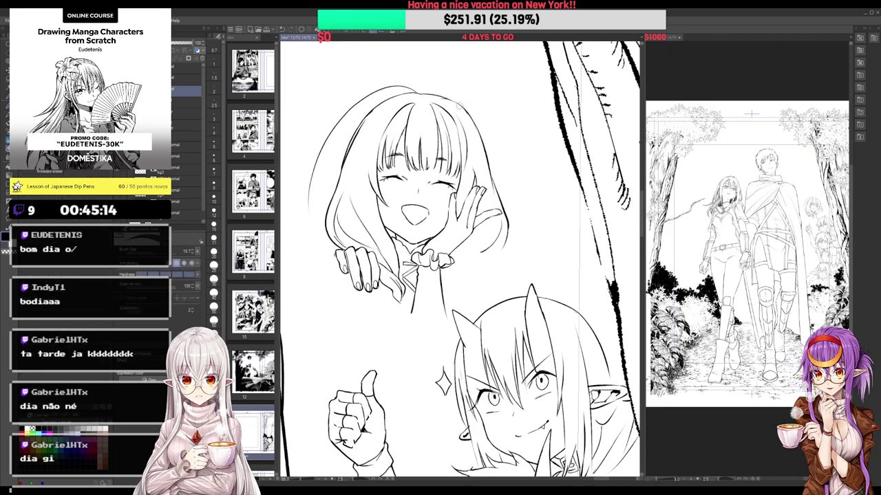
mouse_move(462, 107)
left_mouse_down()
mouse_move(486, 155)
mouse_move(482, 136)
mouse_move(494, 200)
mouse_move(496, 189)
left_mouse_up()
key("p")
key("e")
key("p")
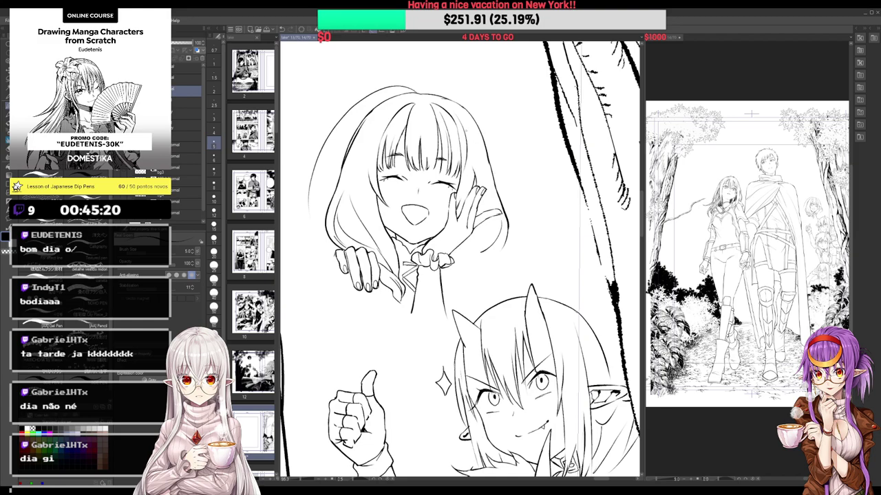
key("e")
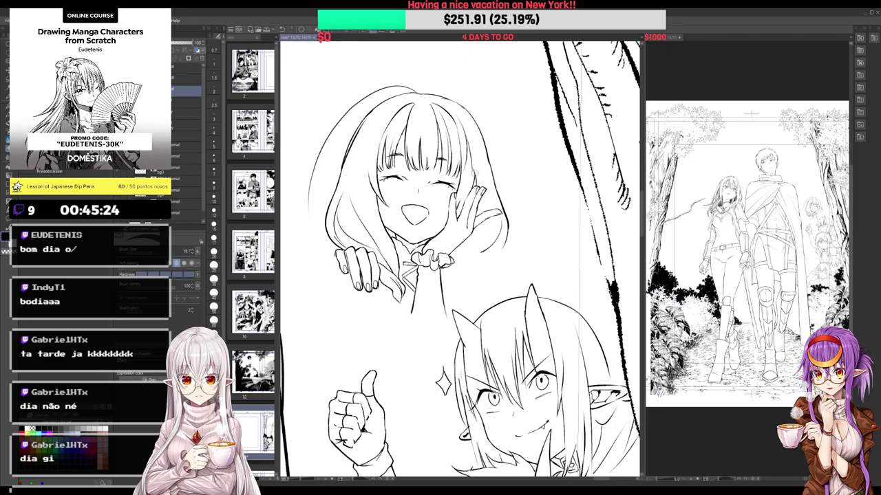
key("p")
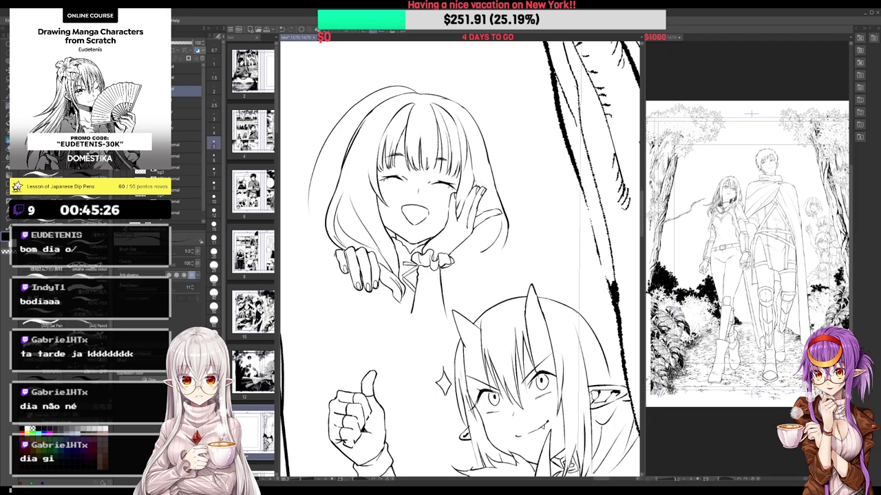
Ink the hair lock behind the smiling girl's raised hand, curving its lower ends in toward the wrist ruffle
mouse_move(482, 145)
left_mouse_down()
mouse_move(494, 208)
mouse_move(455, 257)
left_mouse_up()
left_click_drag(507, 241, 450, 274)
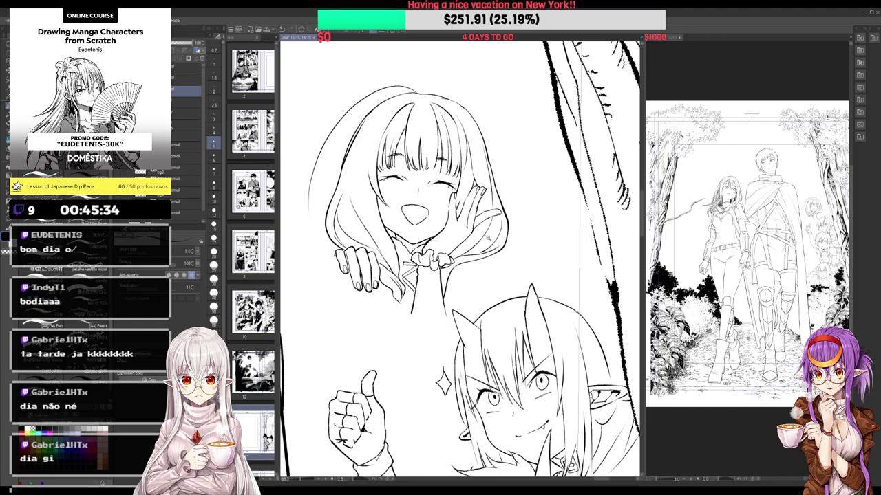
scroll(557, 258, "down", 4)
scroll(558, 266, "up", 2)
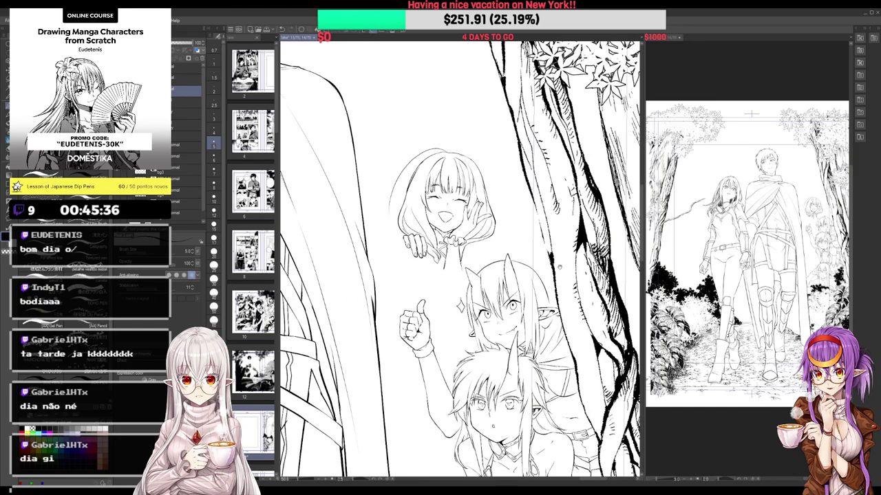
scroll(481, 165, "up", 2)
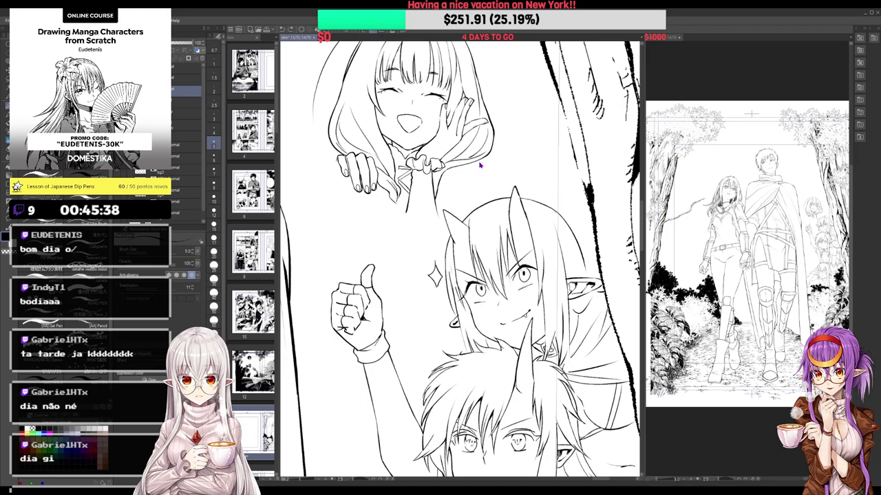
Draw the smiling girl's shoulder edge beneath her hair with a ruffled trim running down toward her forearm
left_click_drag(487, 167, 436, 194)
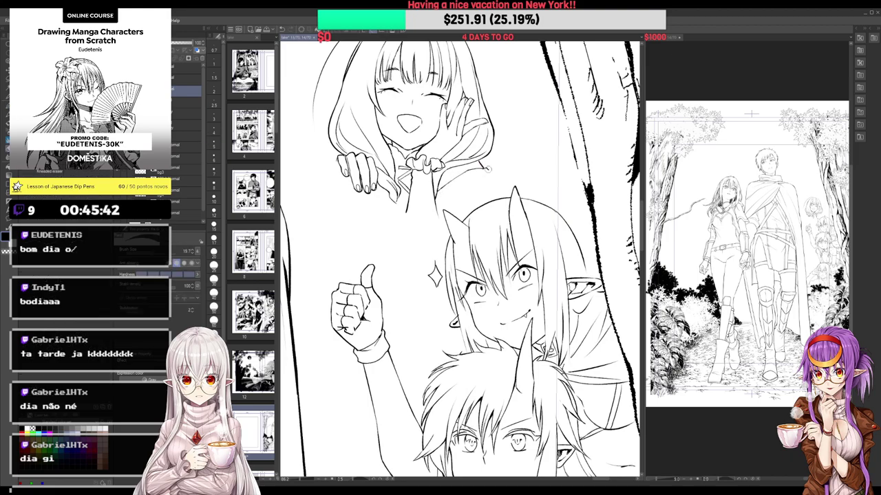
left_click_drag(479, 173, 472, 174)
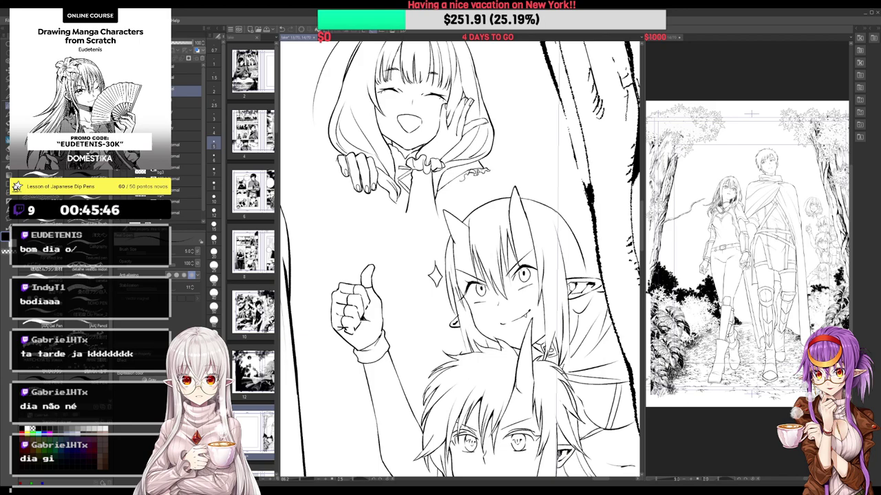
left_click_drag(457, 178, 441, 195)
scroll(537, 172, "down", 3)
scroll(449, 125, "up", 2)
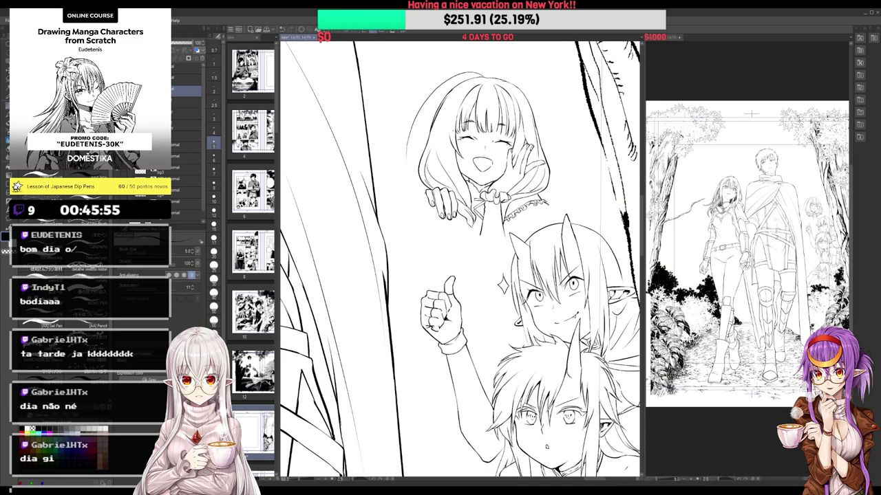
Add fine strands to the smiling girl's hair on the side of her resting hand
left_click_drag(447, 118, 450, 172)
scroll(459, 195, "down", 2)
scroll(544, 183, "up", 3)
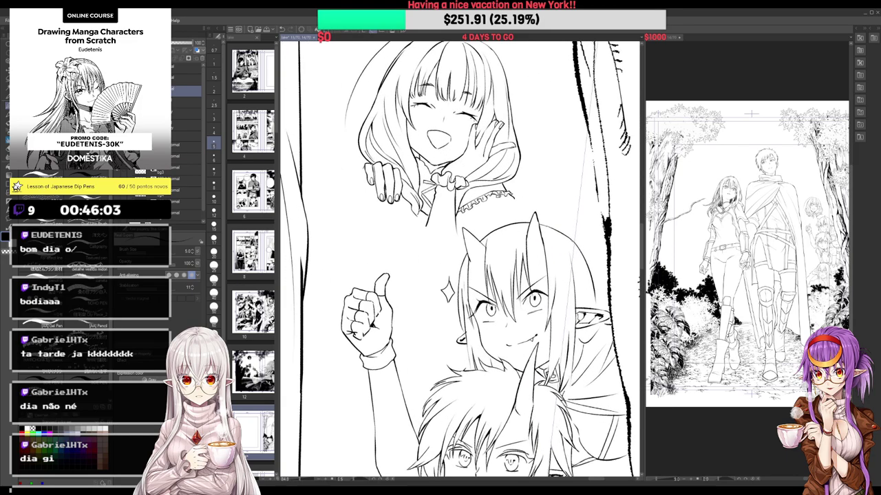
Fill the smiling girl's collar and the bodice gaps around the laces with solid black
key("g")
left_click(432, 197)
left_click(428, 207)
left_click(426, 189)
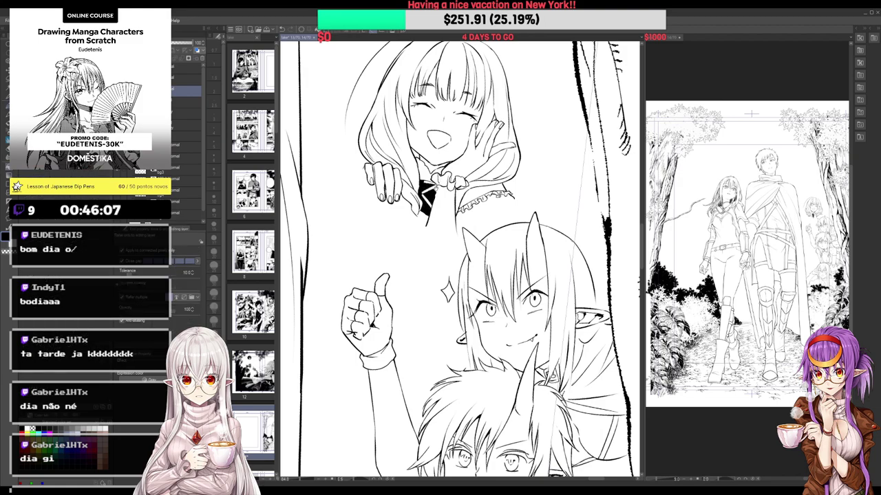
left_click_drag(434, 190, 434, 193)
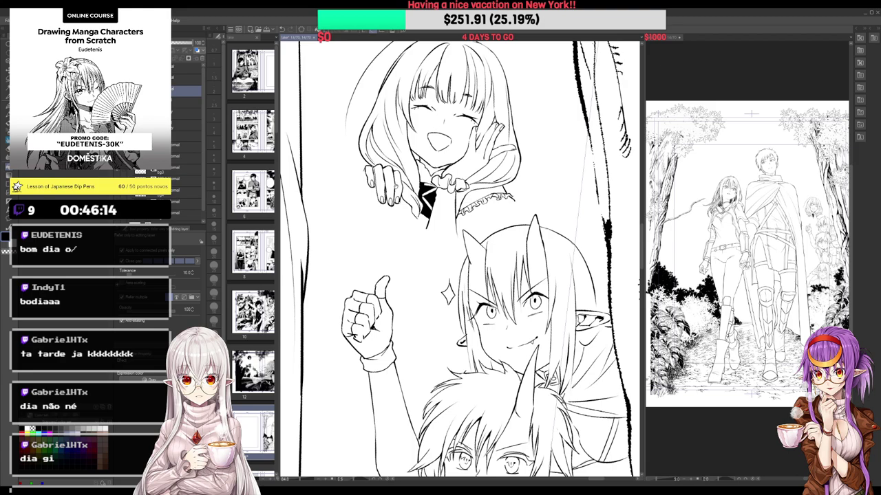
key("p")
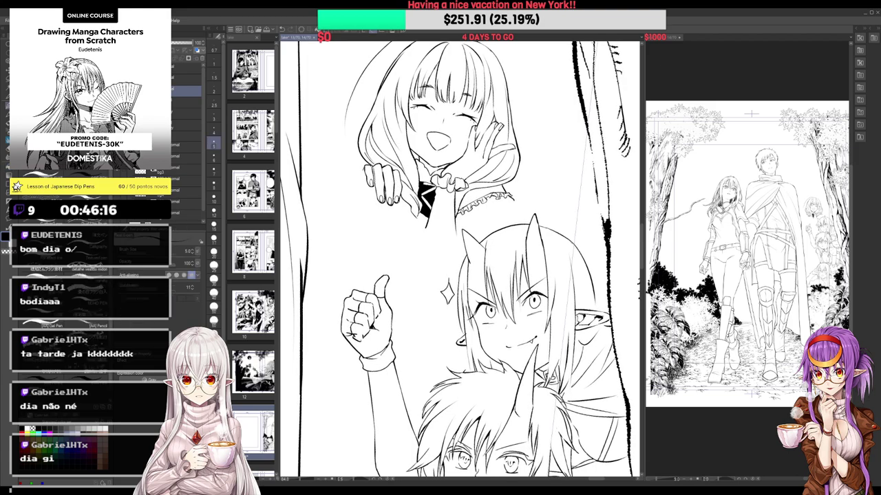
key("g")
left_click(421, 176)
key("p")
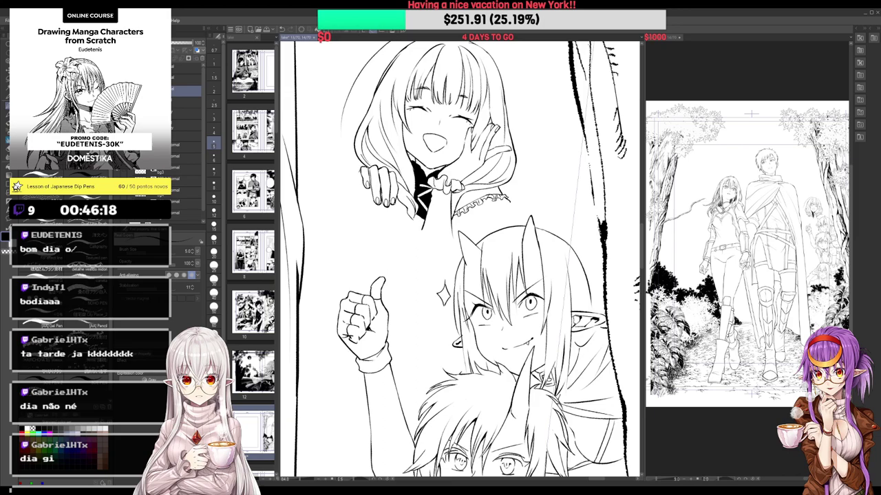
Hatch the shadow under the smiling girl's chin, blacken her shoulder above the ruffled trim, and clean up her mouth
mouse_move(414, 157)
left_mouse_down()
mouse_move(428, 176)
mouse_move(449, 144)
mouse_move(439, 109)
left_mouse_up()
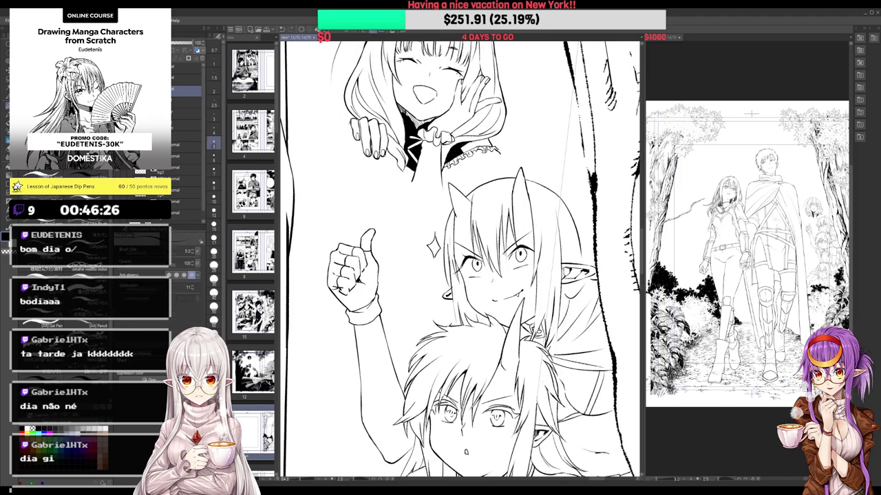
mouse_move(471, 145)
left_mouse_down()
mouse_move(489, 138)
mouse_move(387, 161)
mouse_move(393, 132)
mouse_move(378, 168)
left_mouse_up()
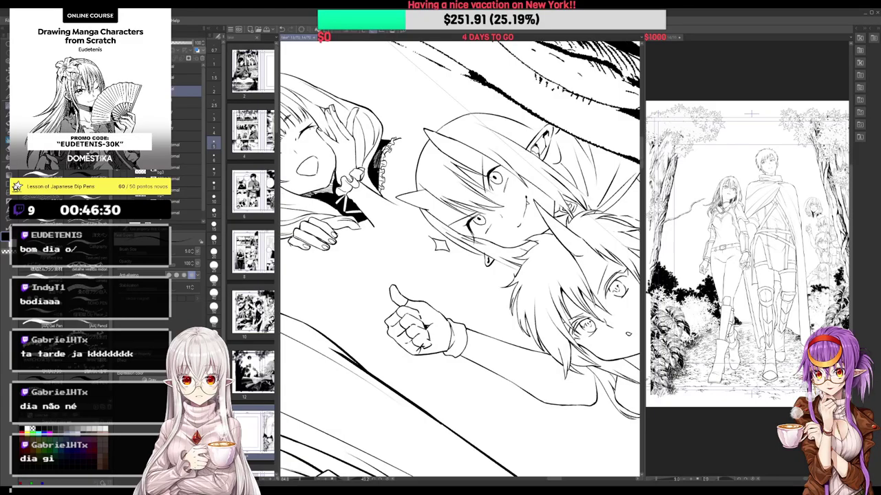
left_click_drag(406, 115, 480, 107)
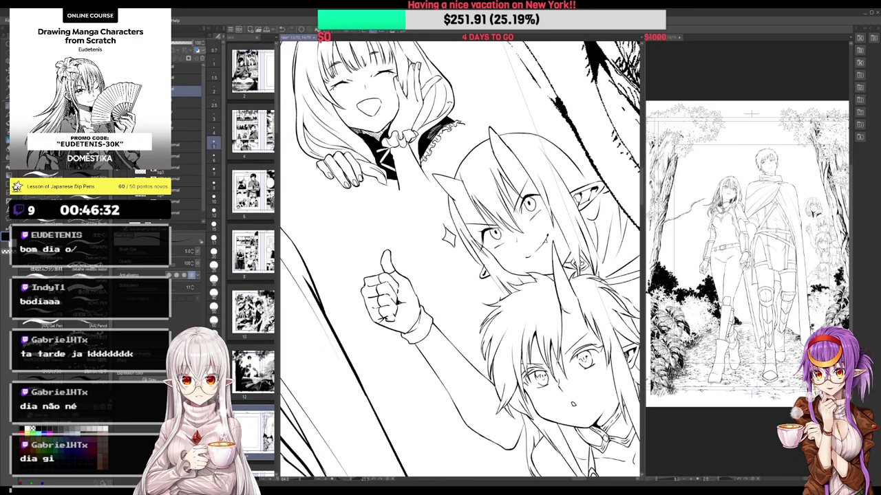
key("minus")
key("minus")
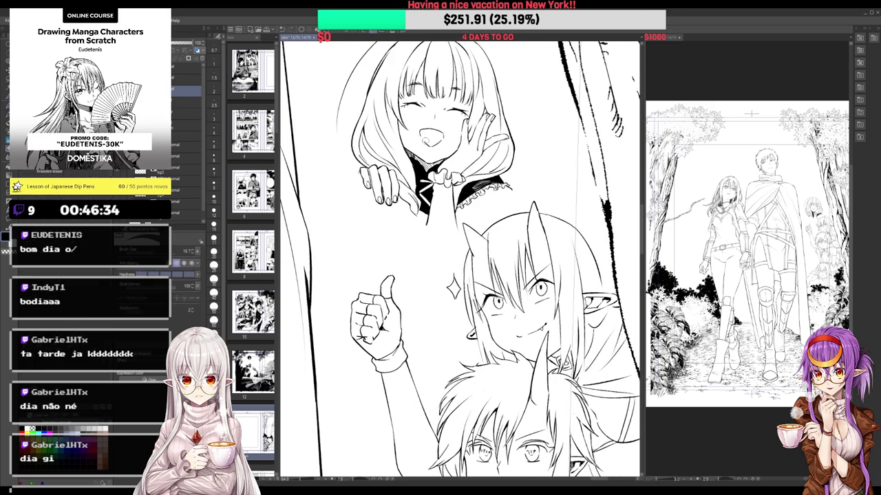
key("p")
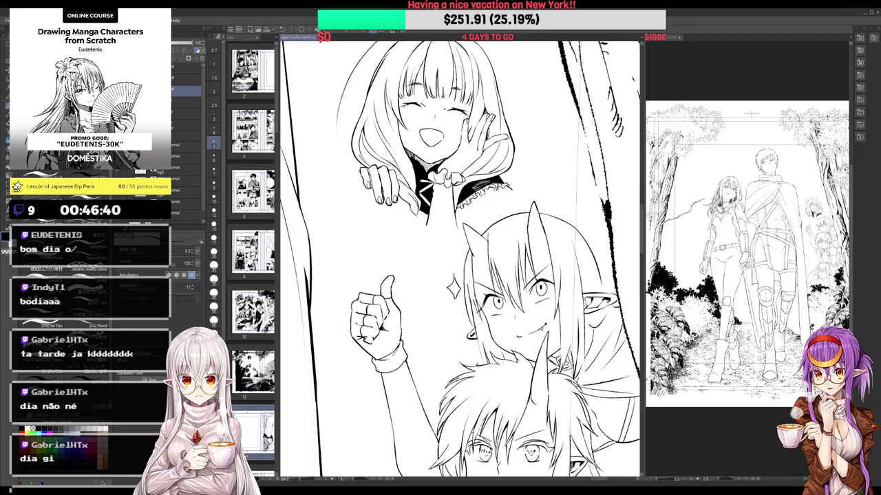
Ink strands and tapered shadow lines into the smiling girl's long side hair above her resting hand and up toward the fringe
left_click_drag(457, 227, 475, 274)
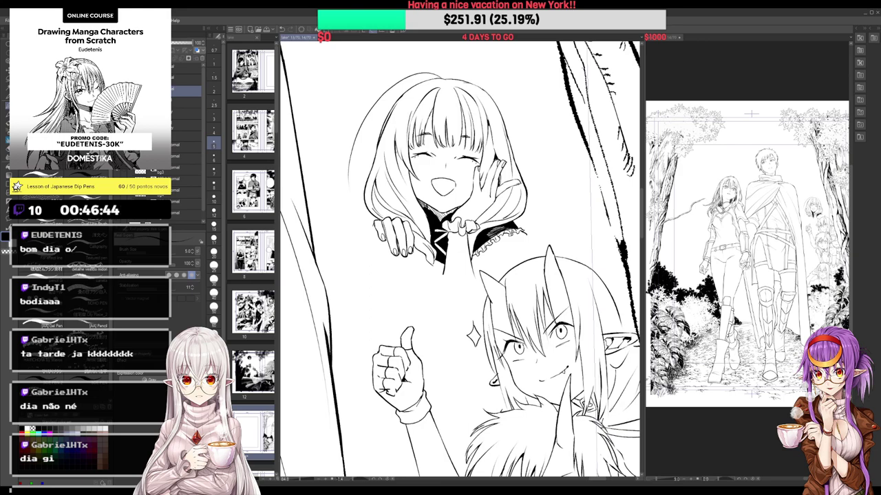
left_click_drag(414, 195, 421, 199)
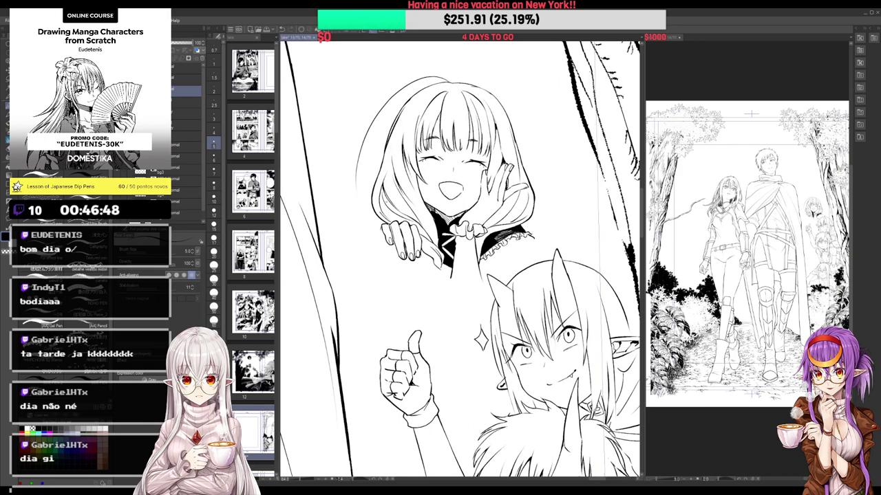
scroll(461, 260, "down", 1)
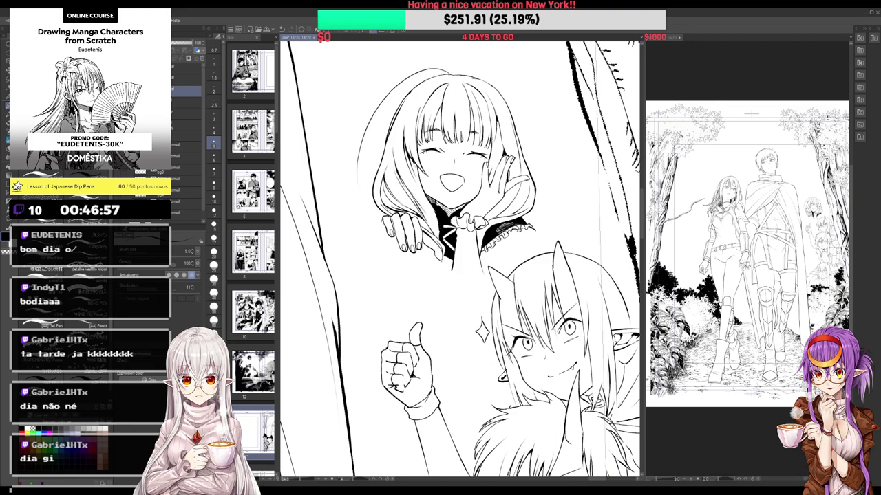
left_click_drag(414, 180, 414, 180)
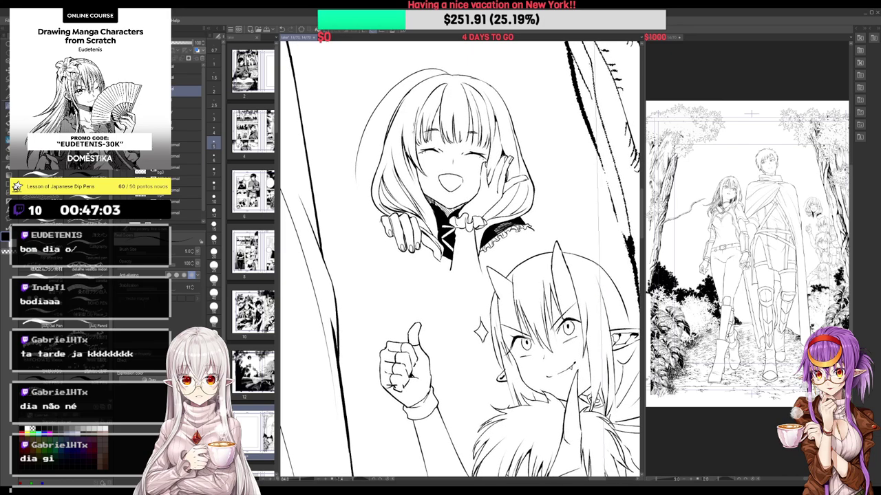
left_click_drag(437, 127, 432, 134)
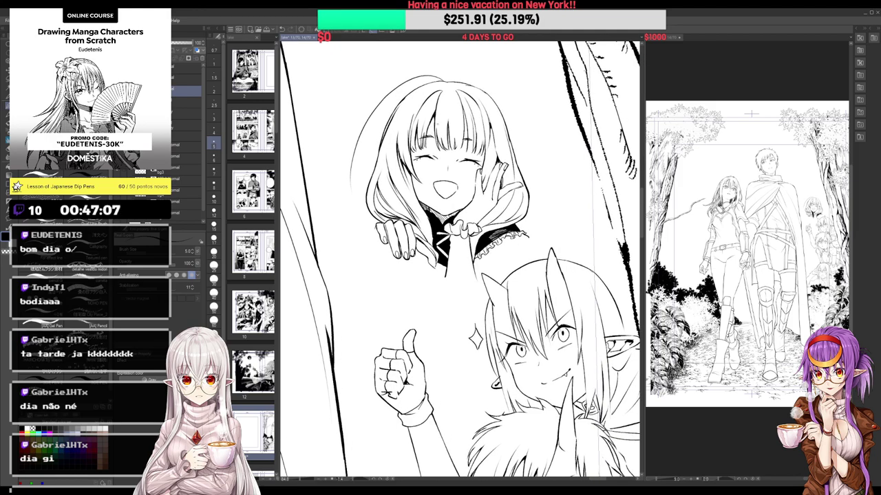
Add tapered strands to the smiling girl's fringe and side hair next to her raised hand
left_click_drag(463, 110, 482, 152)
left_click_drag(481, 152, 470, 111)
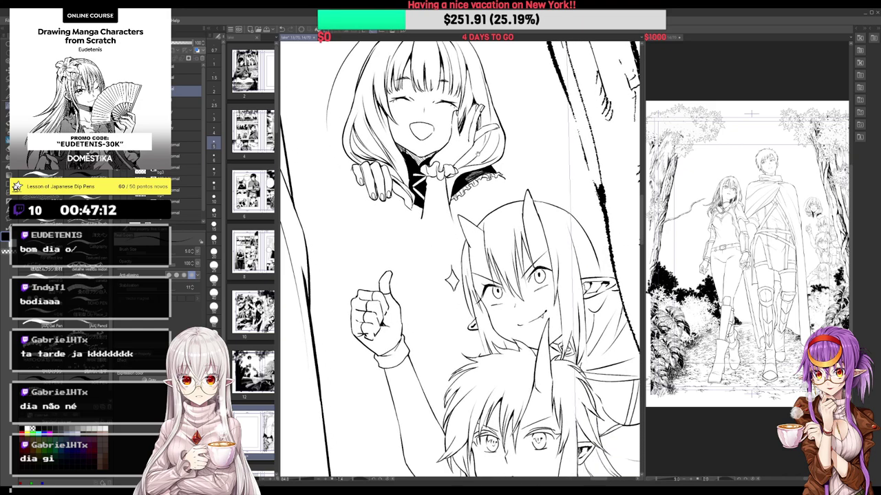
left_click_drag(479, 153, 484, 108)
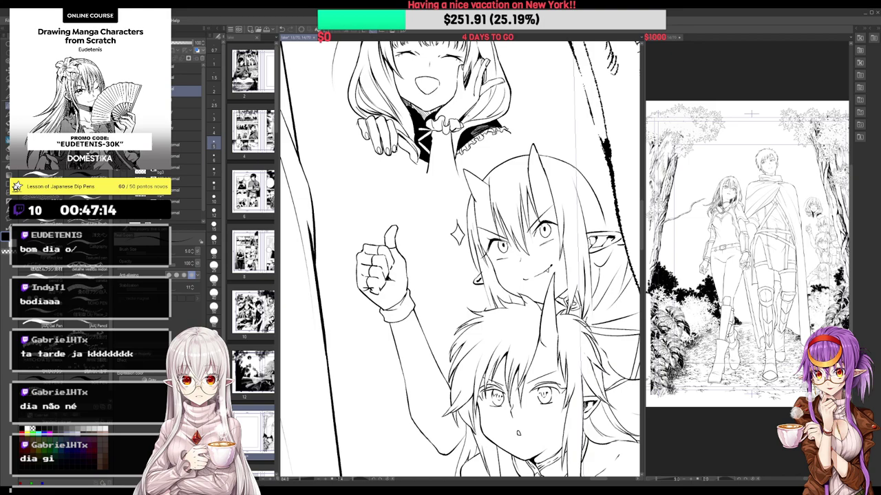
key("minus")
key("minus")
key("minus")
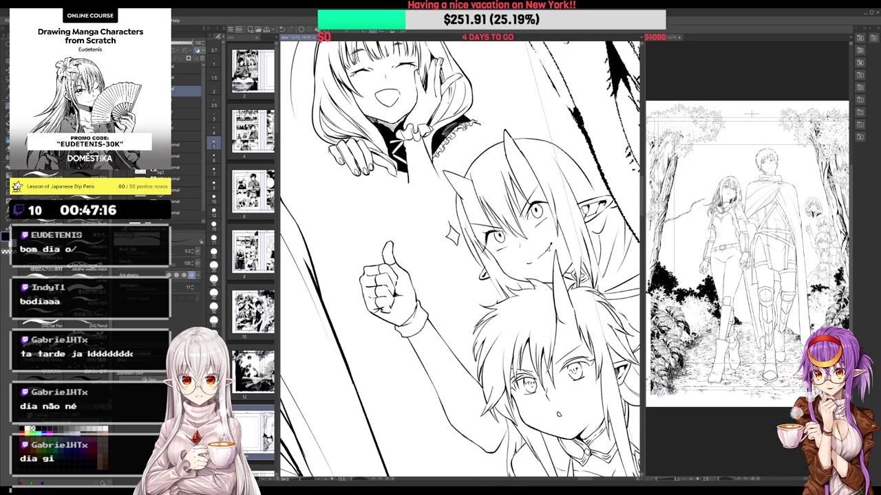
left_click_drag(425, 145, 463, 92)
left_click_drag(466, 99, 483, 195)
left_click_drag(431, 113, 445, 145)
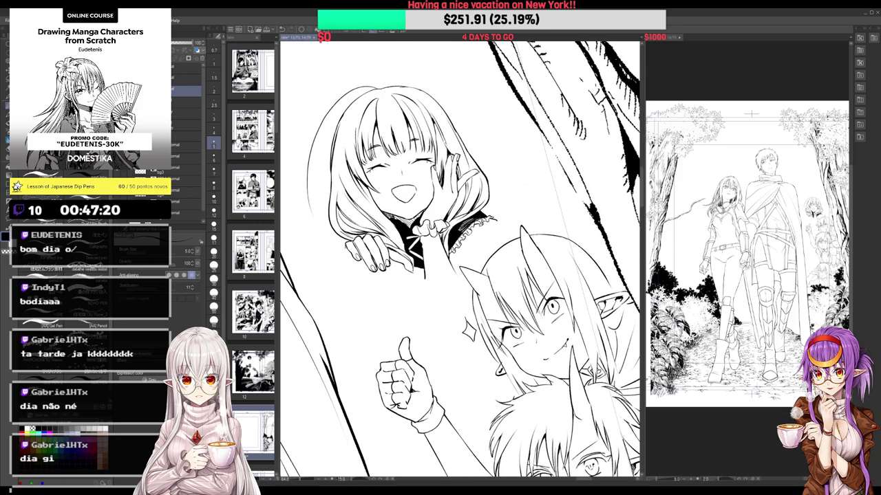
Deepen the dark accents between the locks of the smiling girl's fringe
left_click_drag(356, 128, 353, 159)
left_click_drag(435, 118, 511, 139)
scroll(459, 259, "up", 2)
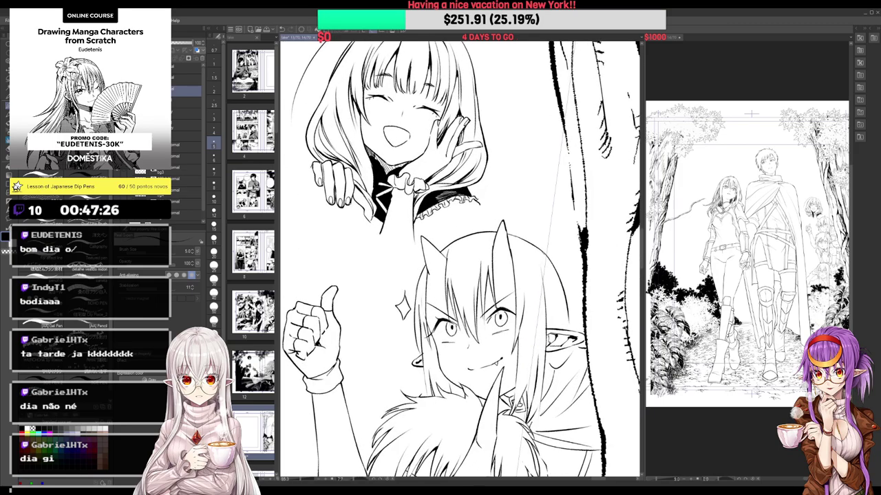
Add fine shading lines to the smiling girl's raised hand and wrist and to the hair behind them
left_click_drag(511, 139, 433, 131)
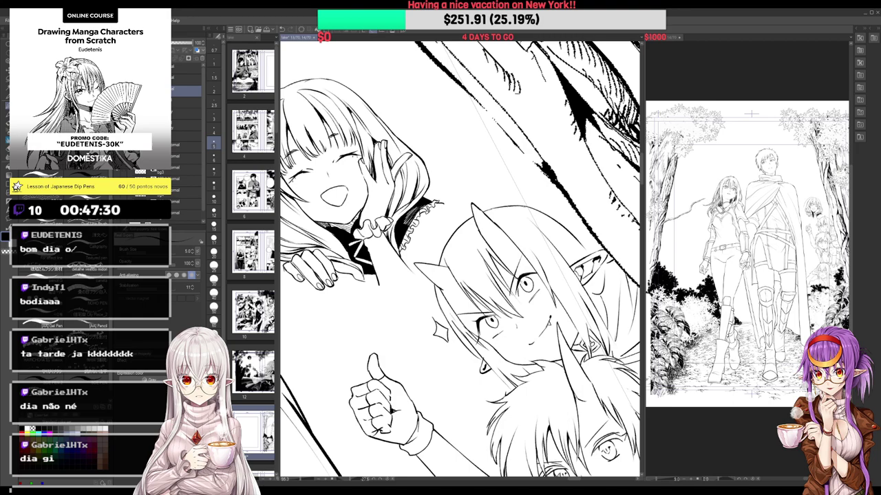
left_click_drag(392, 195, 387, 202)
mouse_move(390, 199)
left_mouse_down()
mouse_move(399, 164)
mouse_move(398, 211)
mouse_move(418, 189)
mouse_move(406, 192)
left_mouse_up()
mouse_move(405, 186)
left_mouse_down()
mouse_move(415, 188)
mouse_move(406, 192)
left_mouse_up()
mouse_move(399, 191)
left_mouse_down()
mouse_move(418, 191)
mouse_move(416, 208)
left_mouse_up()
key("e")
key("p")
key("ctrl+z")
left_click_drag(407, 213, 415, 208)
scroll(411, 193, "down", 5)
scroll(398, 106, "up", 3)
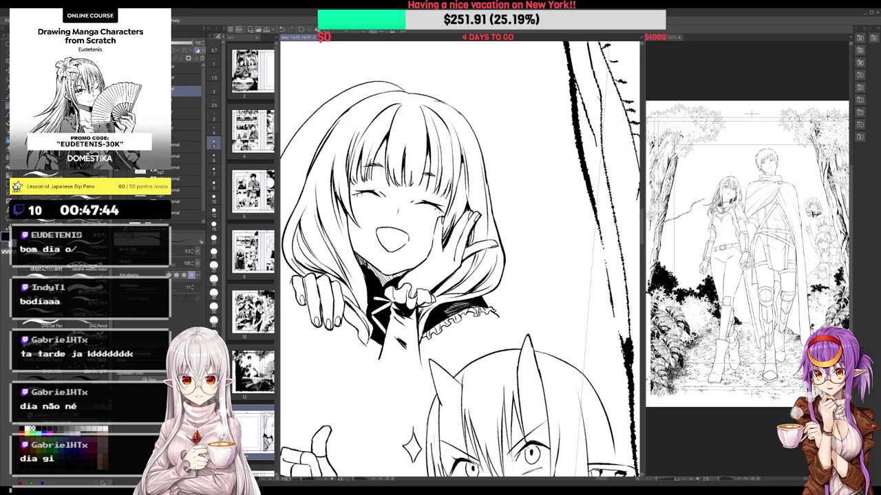
scroll(483, 173, "down", 5)
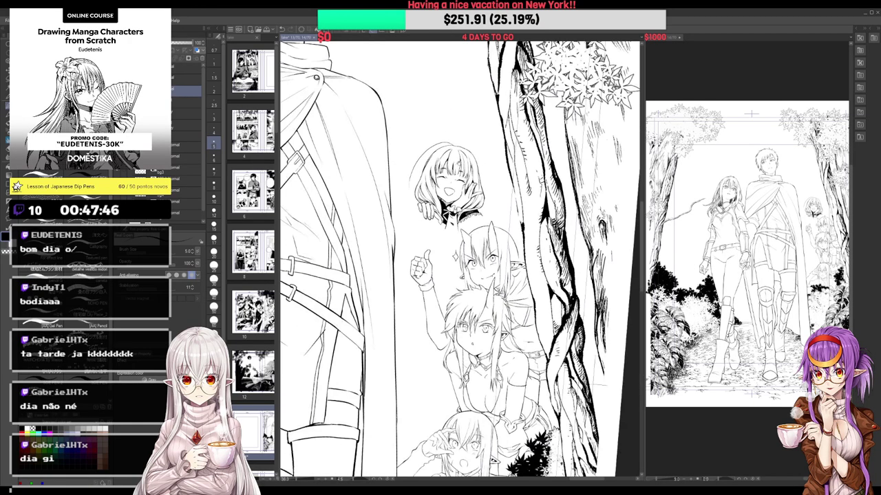
Fill the grinning horned girl's hair area above her pointed ear with solid black
left_click_drag(501, 295, 471, 94)
scroll(459, 84, "up", 3)
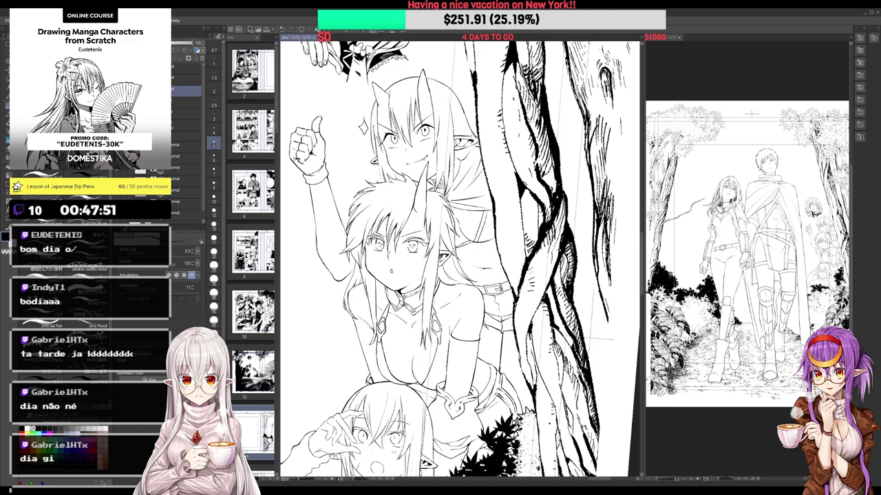
left_click_drag(472, 135, 479, 144)
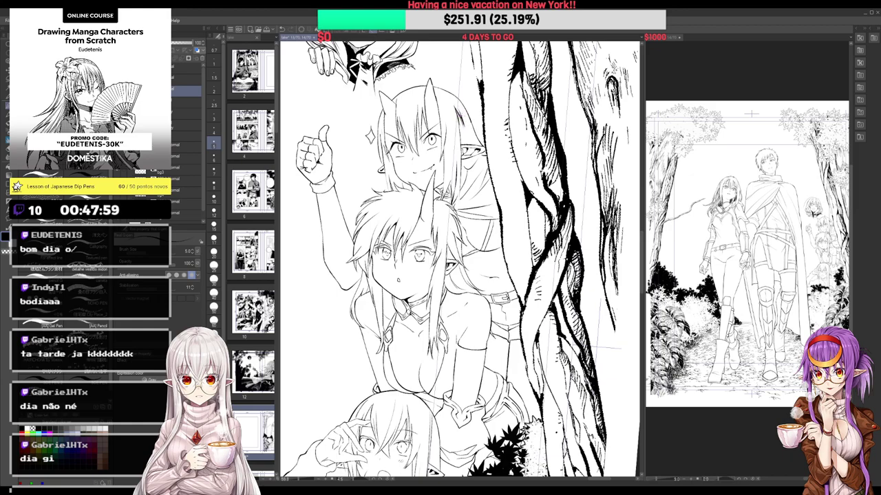
key("g")
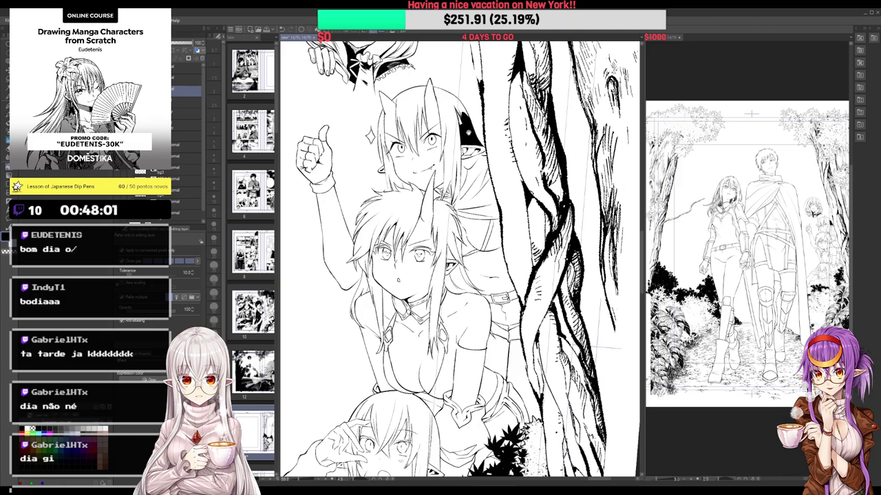
left_click(467, 126)
left_click_drag(466, 124, 470, 130)
key("p")
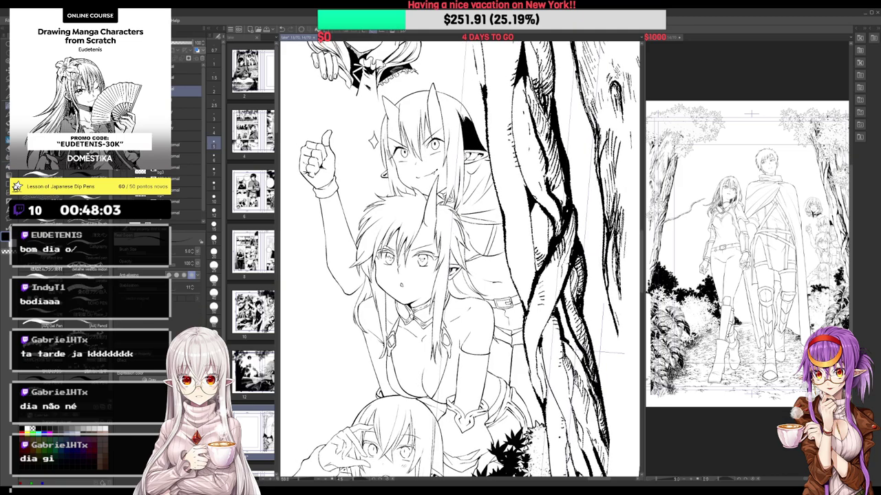
Fill the grinning horned girl's hair beside her cheek with black and ink tapered strands up toward her smaller horn
scroll(464, 115, "up", 2)
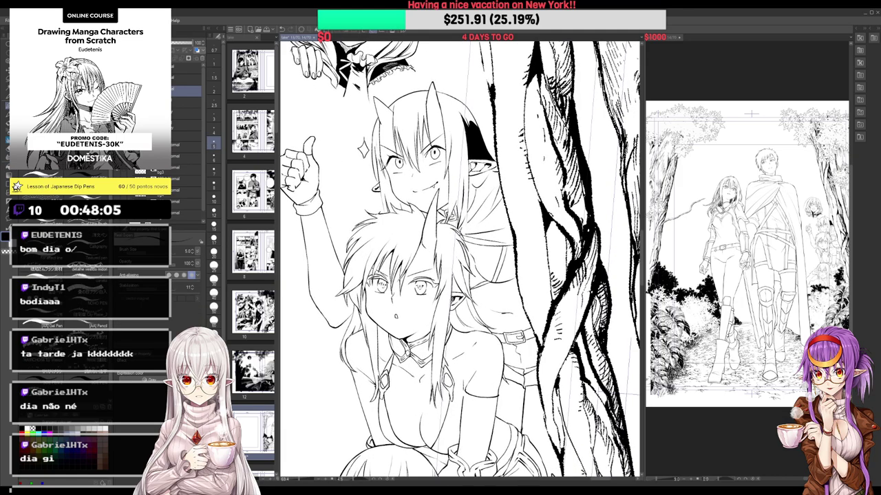
key("g")
mouse_move(407, 205)
left_mouse_down()
mouse_move(392, 199)
mouse_move(390, 163)
left_mouse_up()
key("p")
left_click_drag(394, 109, 375, 152)
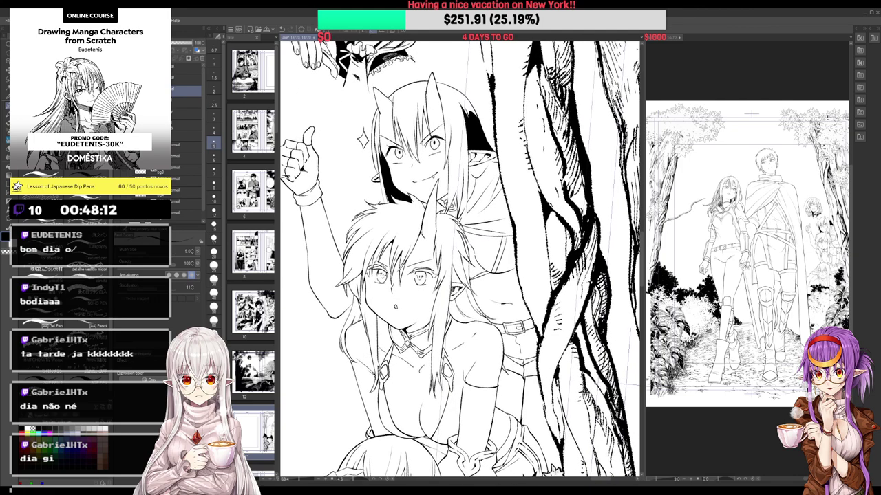
left_click_drag(376, 122, 378, 168)
left_click_drag(375, 137, 384, 202)
mouse_move(392, 97)
left_mouse_down()
mouse_move(401, 149)
mouse_move(393, 154)
left_mouse_up()
Clean up the line work in the grinning horned girl's eye nearest the filled hair
scroll(395, 156, "up", 2)
key("e")
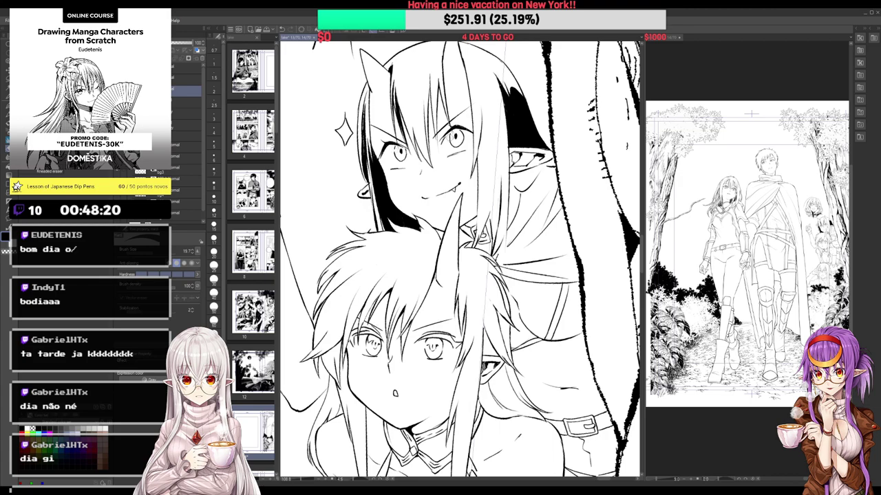
left_click_drag(448, 135, 451, 141)
key("p")
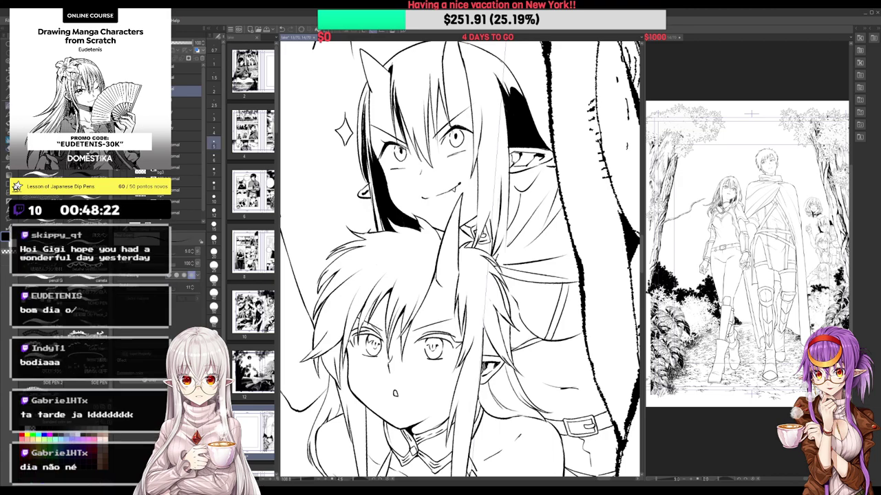
left_click_drag(454, 261, 457, 258)
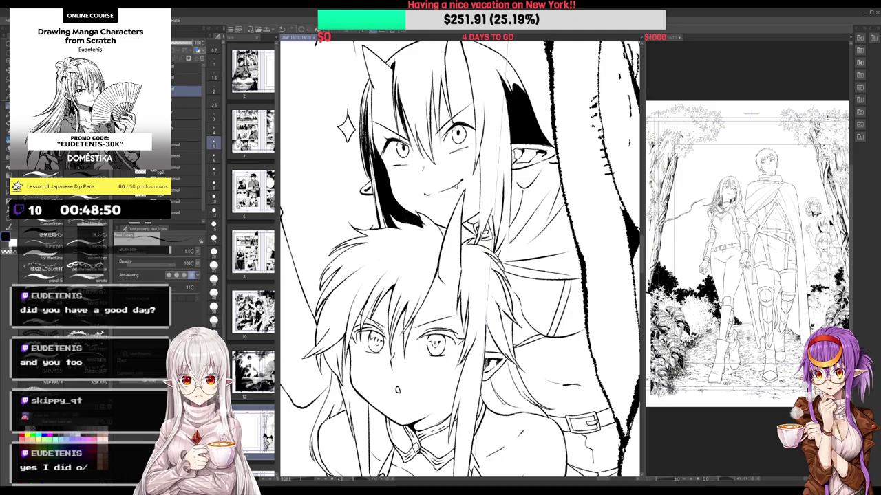
Ink dark tapered strands down the centre of the grinning horned girl's fringe and touch up her side hair
left_click_drag(419, 88, 457, 78)
left_click_drag(395, 103, 399, 99)
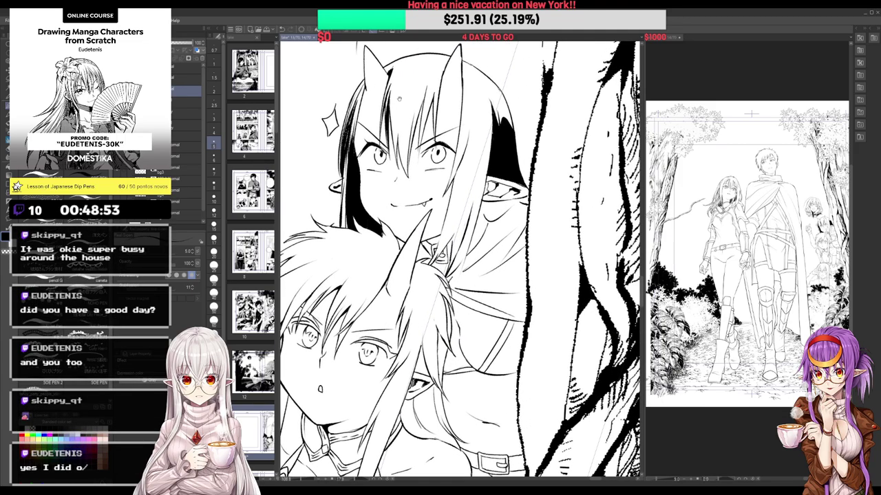
left_click_drag(346, 150, 346, 214)
left_click_drag(406, 70, 395, 145)
left_click_drag(401, 96, 396, 136)
left_click_drag(405, 84, 395, 162)
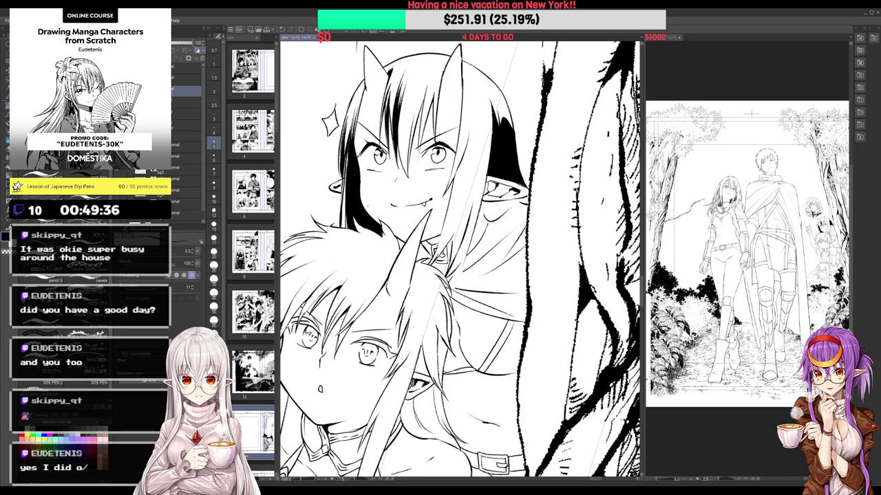
Thicken the dark strands of the grinning horned girl's side hair below her smaller horn
mouse_move(352, 110)
left_mouse_down()
mouse_move(357, 140)
mouse_move(349, 153)
left_mouse_up()
key("e")
key("p")
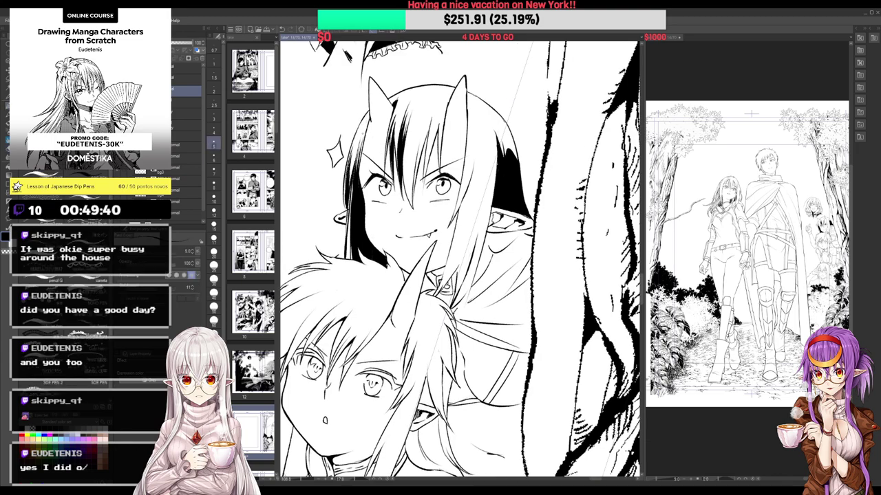
left_click_drag(365, 124, 356, 159)
Add tapered black strands to the middle locks of the grinning horned girl's fringe, running down between her eyes
key("x")
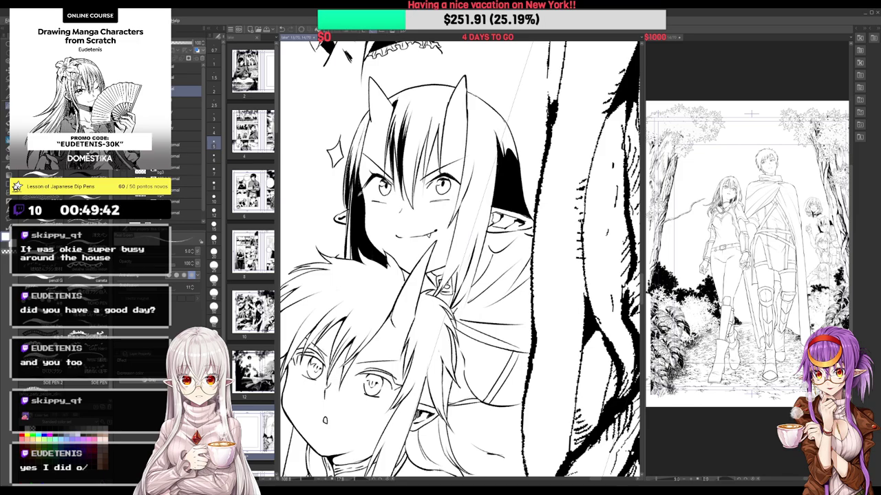
scroll(461, 260, "up", 2)
mouse_move(406, 148)
left_mouse_down()
mouse_move(403, 131)
mouse_move(392, 130)
mouse_move(368, 197)
left_mouse_up()
key("minus")
key("ctrl+z")
left_click_drag(386, 118, 370, 186)
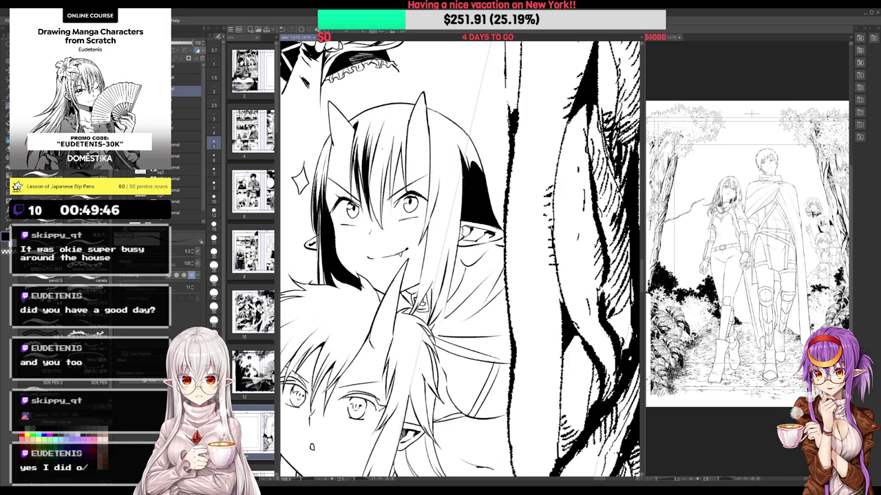
left_click_drag(384, 119, 377, 201)
left_click_drag(386, 150, 379, 203)
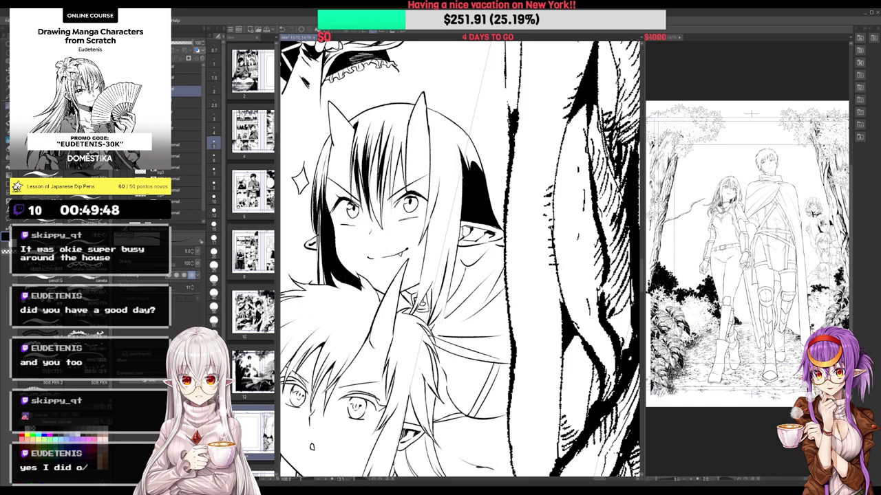
left_click_drag(375, 167, 369, 192)
Fill the gaps between the strands at the tips of the grinning horned girl's fringe with black
key("g")
left_click(374, 187)
key("p")
key("g")
left_click(375, 203)
key("p")
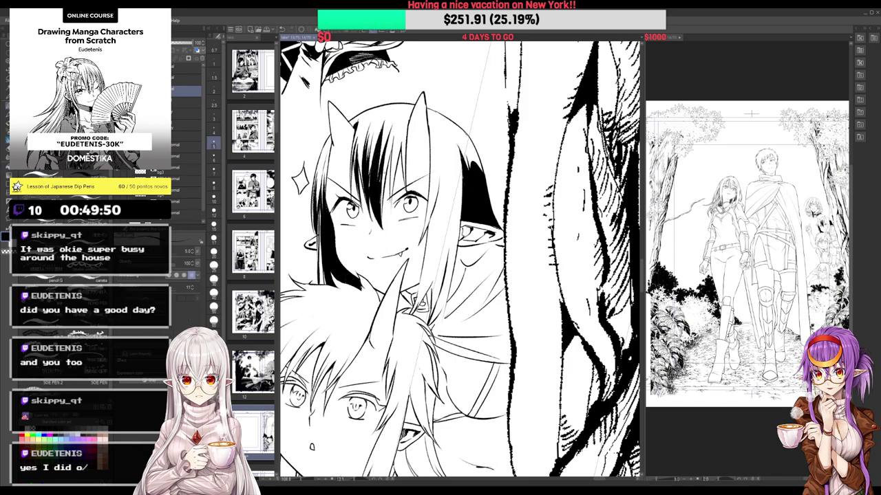
Extend the dark tapered strands of the fringe across to the base of the grinning girl's larger horn
left_click_drag(390, 137, 379, 206)
left_click_drag(392, 152, 387, 170)
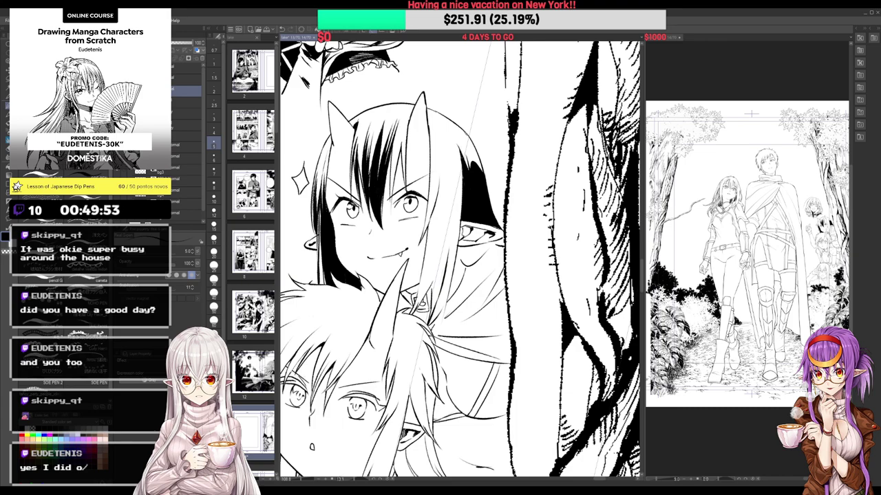
left_click_drag(399, 116, 393, 189)
left_click_drag(400, 145, 392, 203)
left_click_drag(393, 171, 384, 217)
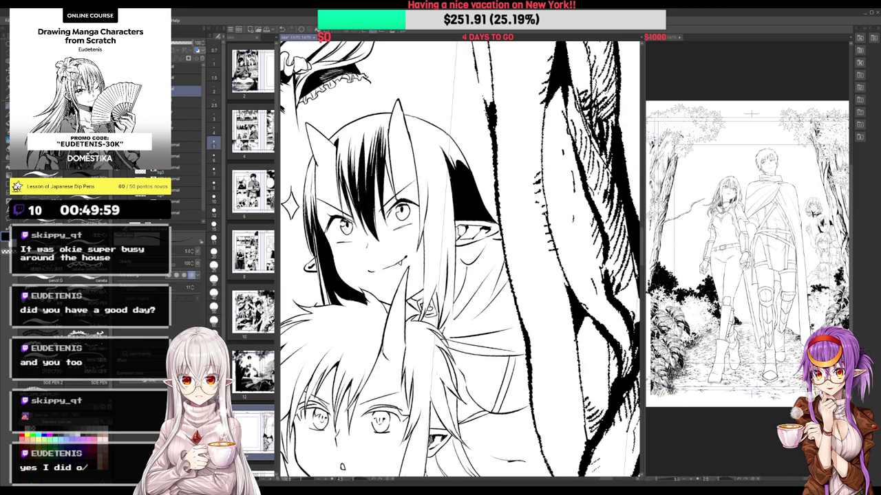
Refine the grinning horned girl's eyes with dark pupils and shading in the irises
key("e")
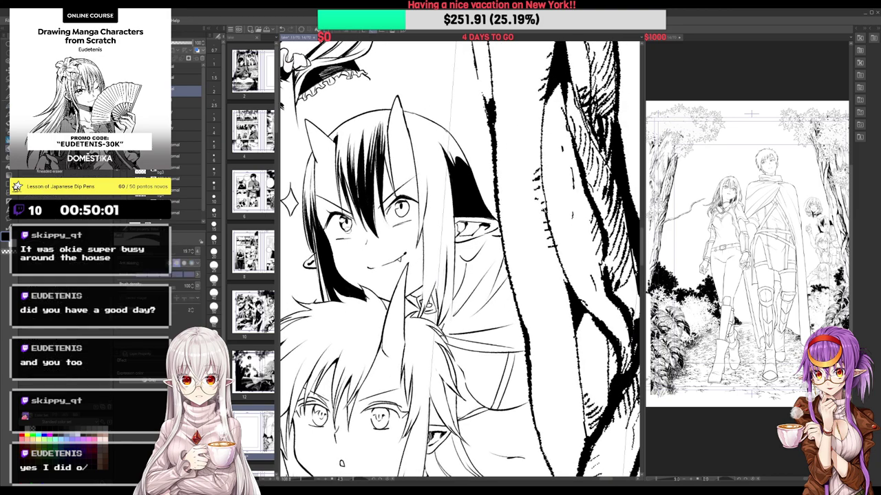
left_click_drag(346, 234, 350, 224)
key("p")
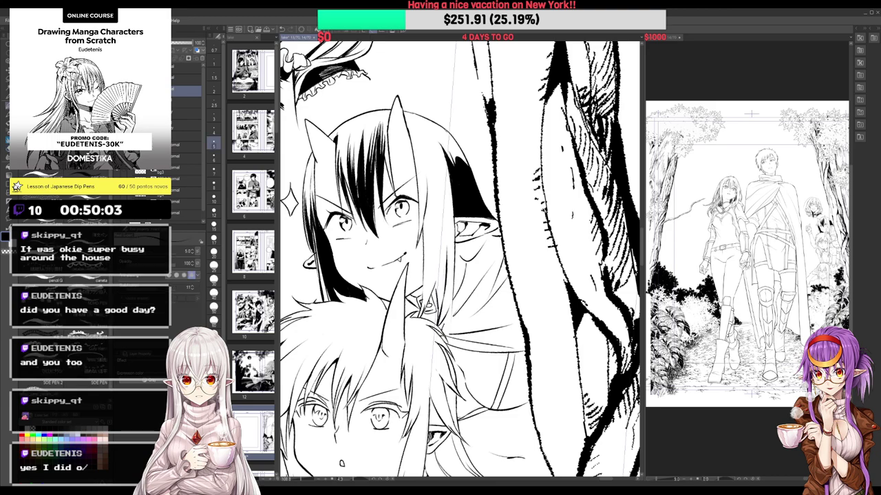
left_click_drag(401, 204, 420, 192)
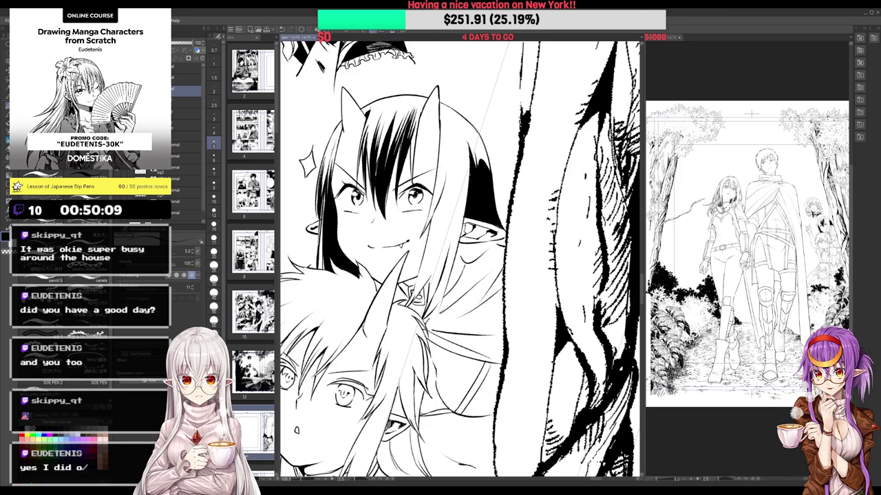
key("e")
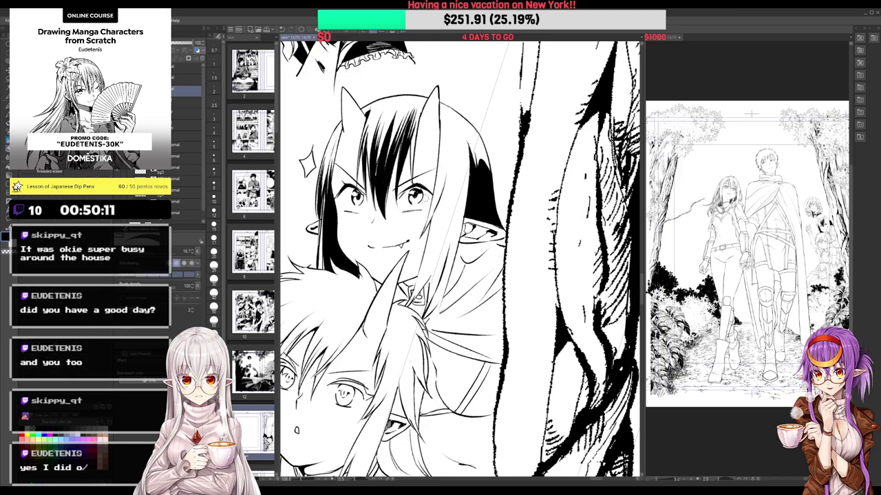
key("p")
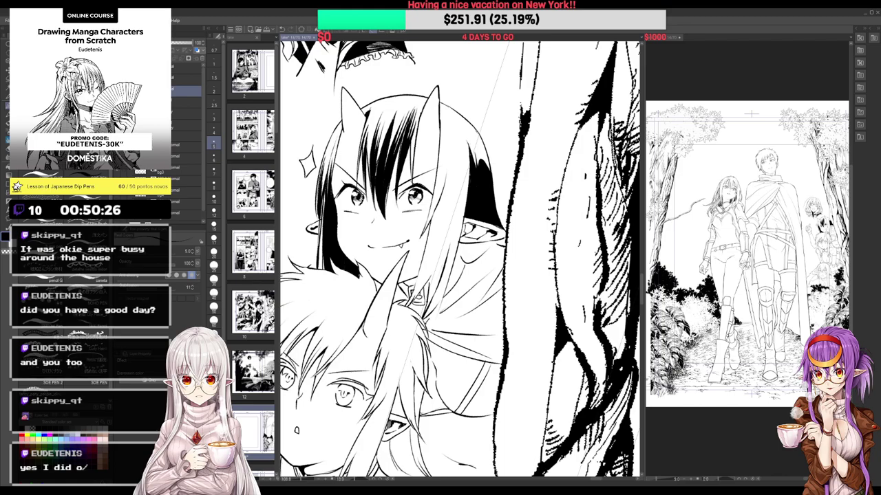
Extend the black strands above the grinning girl's ear and ink fine strands along the crown between her horns
left_click_drag(475, 126, 441, 102)
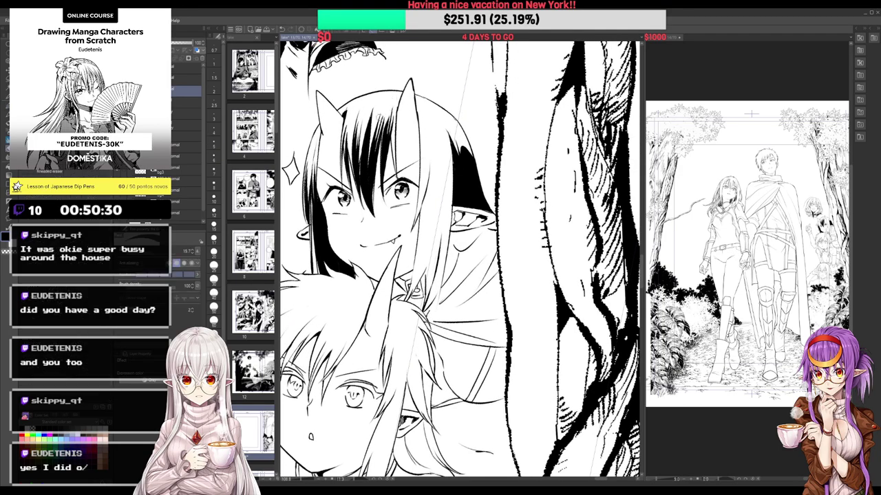
scroll(383, 90, "down", 2)
scroll(383, 90, "up", 1)
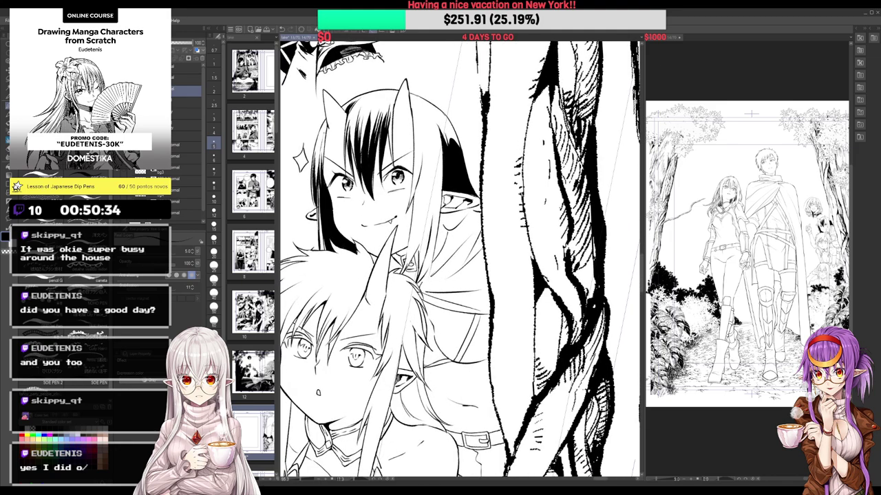
left_click_drag(382, 98, 371, 149)
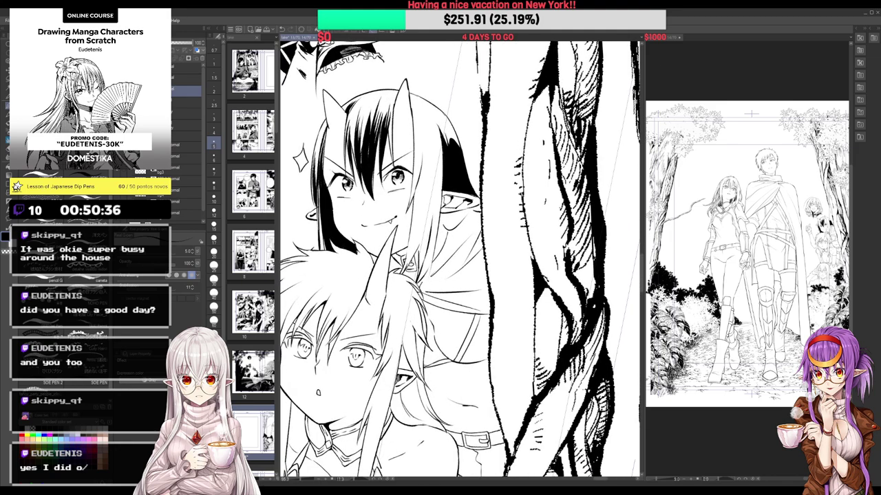
left_click_drag(389, 94, 378, 125)
left_click_drag(394, 96, 389, 158)
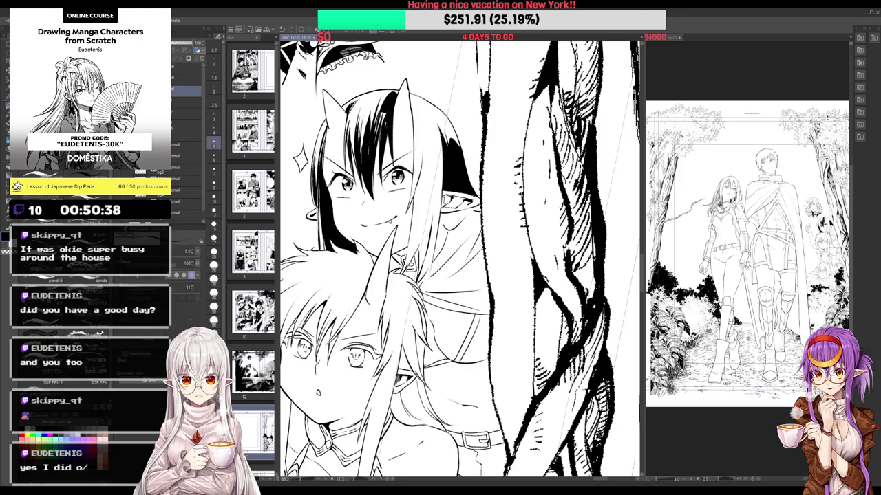
left_click_drag(385, 112, 380, 126)
Fill the crown of hair behind the grinning girl's larger horn with black and ink jagged strands along its lower edge
mouse_move(426, 105)
left_mouse_down()
mouse_move(456, 138)
mouse_move(404, 82)
mouse_move(404, 99)
mouse_move(429, 115)
left_mouse_up()
key("g")
left_click(413, 95)
key("p")
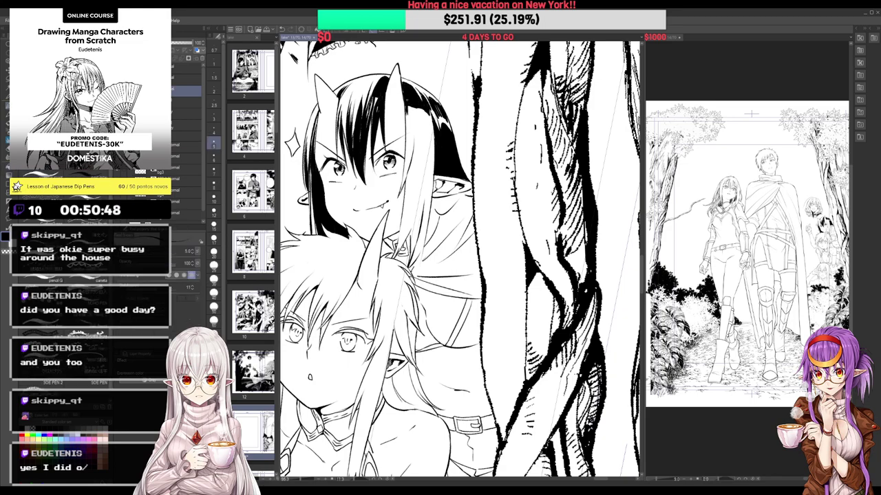
left_click_drag(417, 109, 419, 119)
left_click_drag(419, 109, 423, 118)
left_click_drag(421, 108, 426, 119)
mouse_move(428, 144)
left_mouse_down()
mouse_move(420, 129)
mouse_move(407, 145)
mouse_move(419, 114)
mouse_move(422, 169)
left_mouse_up()
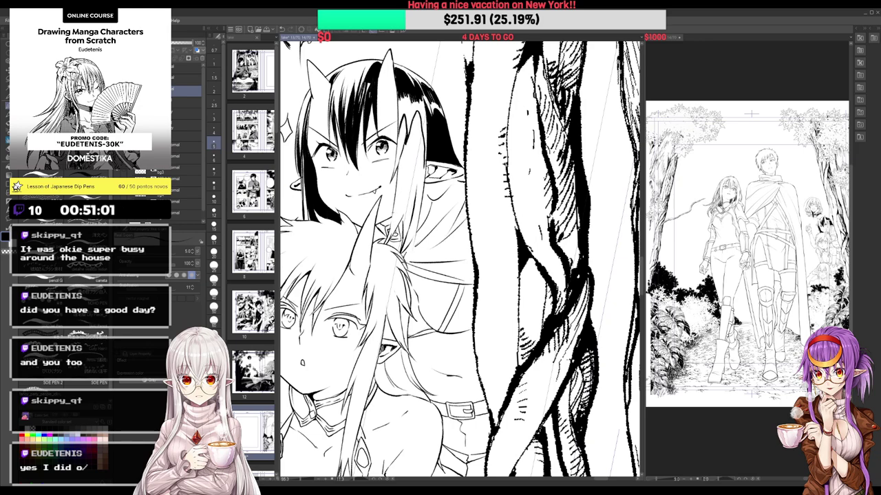
Outline the shadow of the grinning girl's long side lock in front of her ear and fill it with black
mouse_move(394, 212)
left_mouse_down()
mouse_move(390, 236)
mouse_move(408, 205)
mouse_move(402, 246)
mouse_move(424, 171)
left_mouse_up()
key("g")
left_click(420, 155)
left_click(401, 145)
key("p")
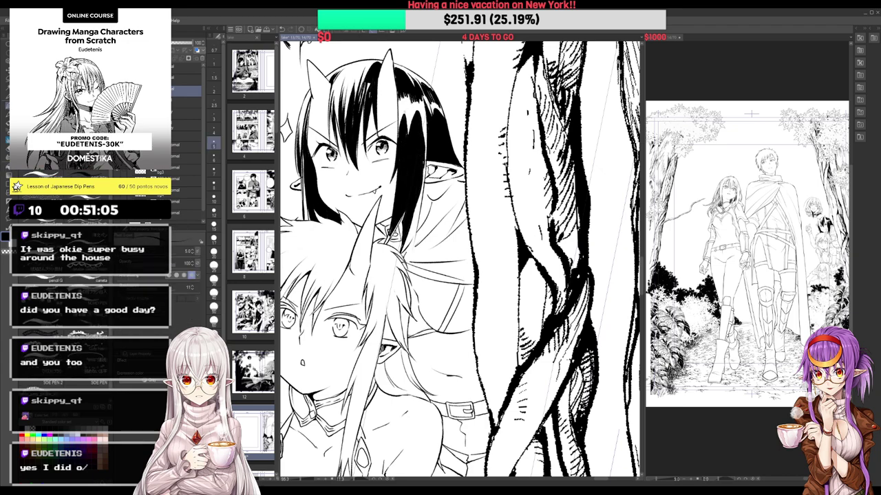
Ink thin strands across the white highlight in the hair beside the grinning girl's larger horn
left_click_drag(399, 101, 402, 120)
left_click_drag(402, 105, 407, 142)
mouse_move(420, 108)
left_mouse_down()
mouse_move(424, 139)
mouse_move(412, 118)
left_mouse_up()
left_click_drag(410, 107, 410, 135)
left_click_drag(424, 112, 425, 135)
Darken the lower part of the grinning girl's side lock with tapered strands beside her cheek and ear
scroll(425, 206, "down", 5)
scroll(385, 179, "up", 3)
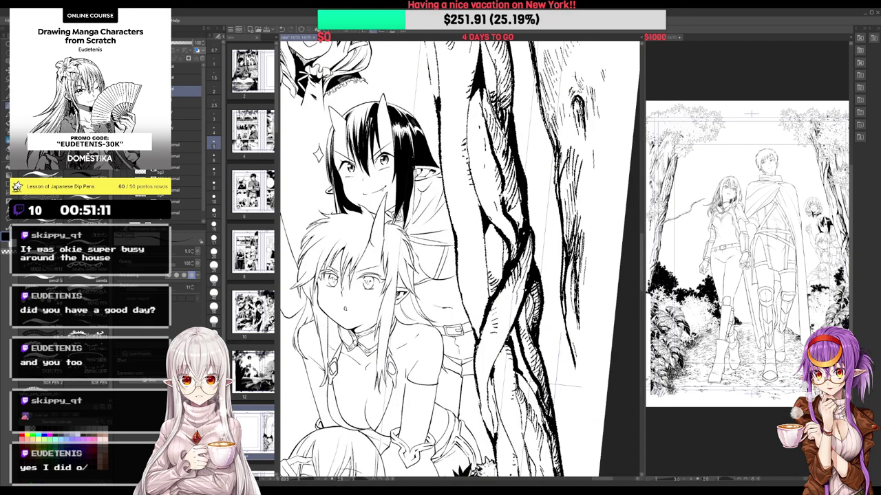
left_click_drag(415, 168, 414, 202)
mouse_move(415, 176)
left_mouse_down()
mouse_move(412, 209)
mouse_move(404, 177)
mouse_move(387, 189)
mouse_move(398, 189)
left_mouse_up()
left_click_drag(406, 155, 405, 187)
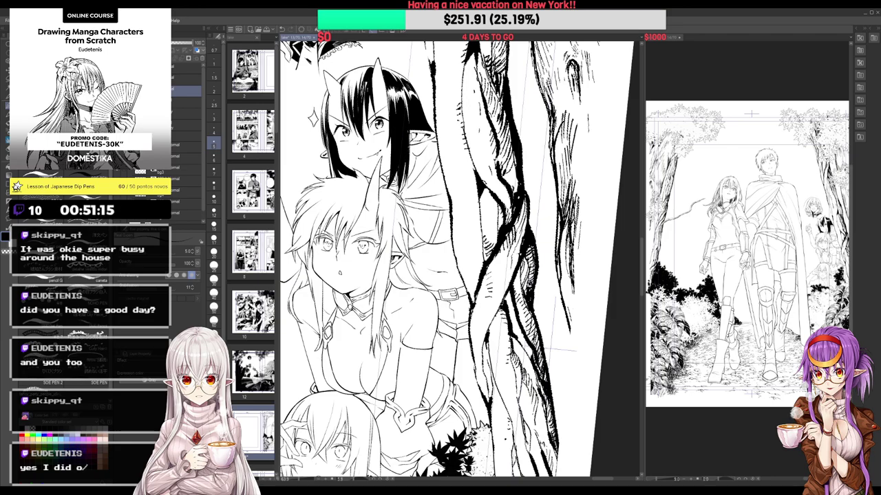
Outline the hair behind the grinning girl's neck below her pointed ear and fill it with solid black
scroll(404, 147, "up", 3)
mouse_move(411, 146)
left_mouse_down()
mouse_move(425, 159)
mouse_move(427, 150)
left_mouse_up()
key("g")
left_click(426, 148)
key("p")
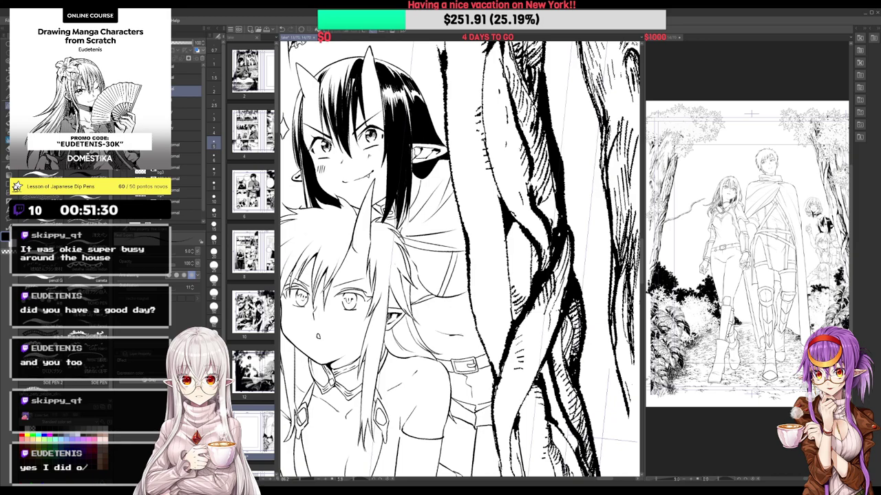
scroll(416, 101, "down", 3)
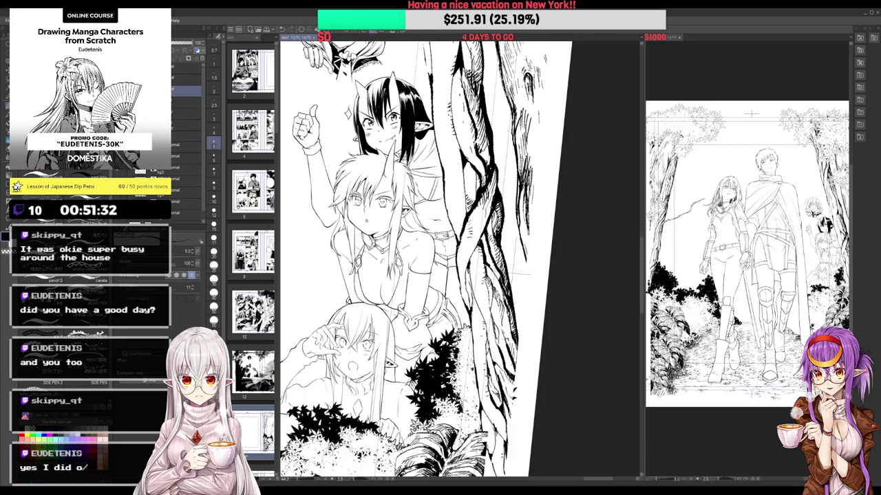
scroll(460, 259, "up", 3)
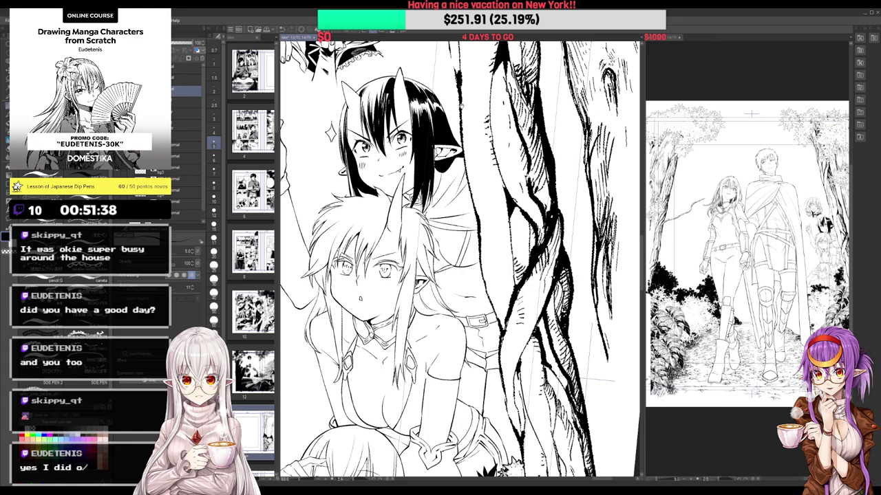
left_click_drag(462, 107, 456, 104)
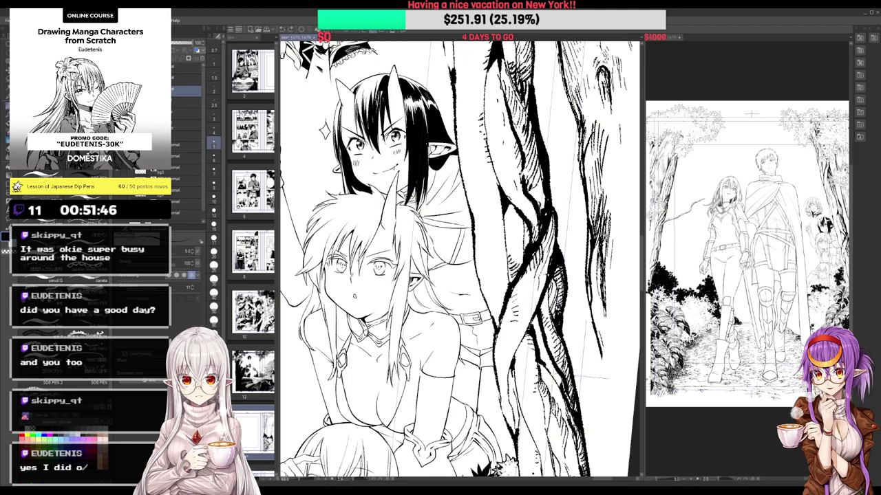
scroll(413, 180, "up", 1)
key("g")
key("p")
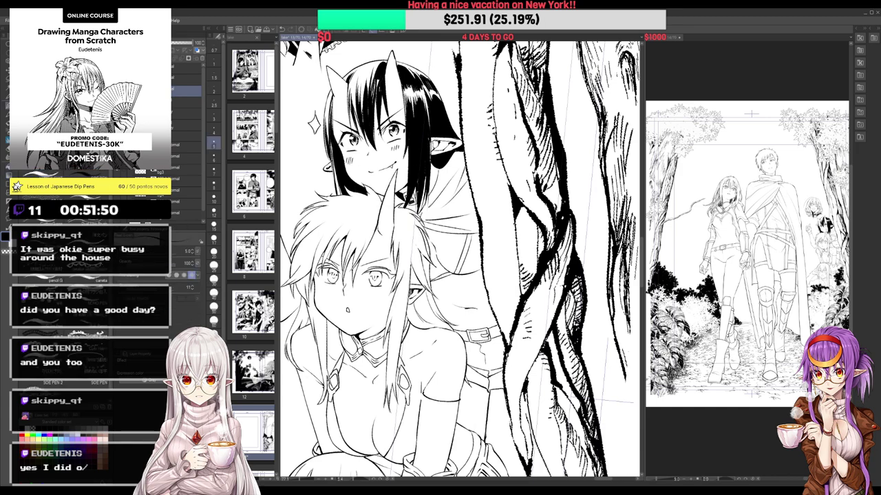
left_click_drag(460, 258, 452, 248)
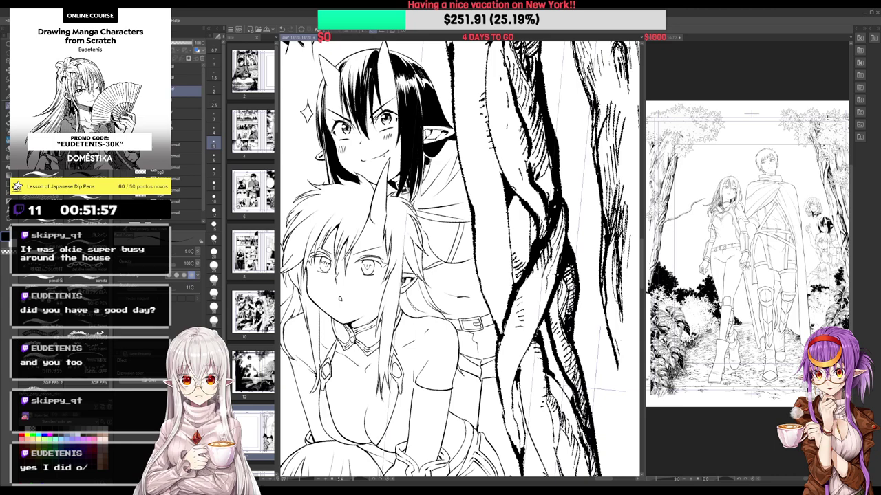
left_click_drag(426, 165, 426, 175)
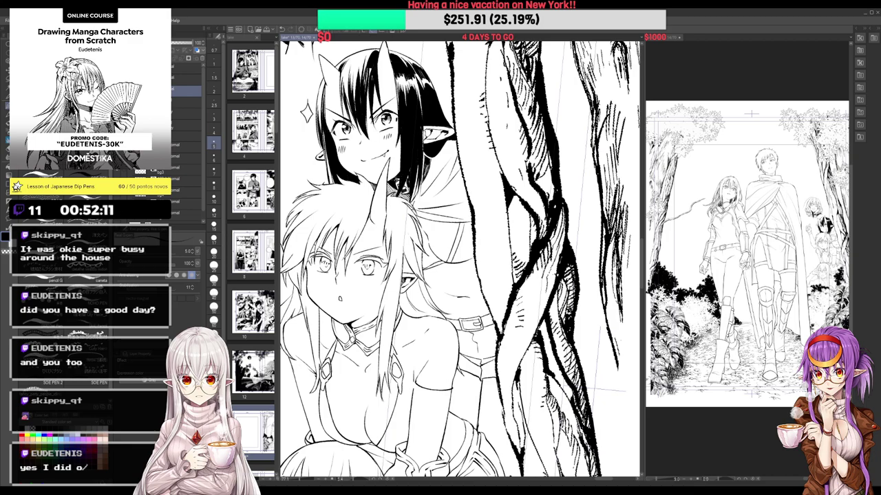
left_click_drag(476, 117, 467, 89)
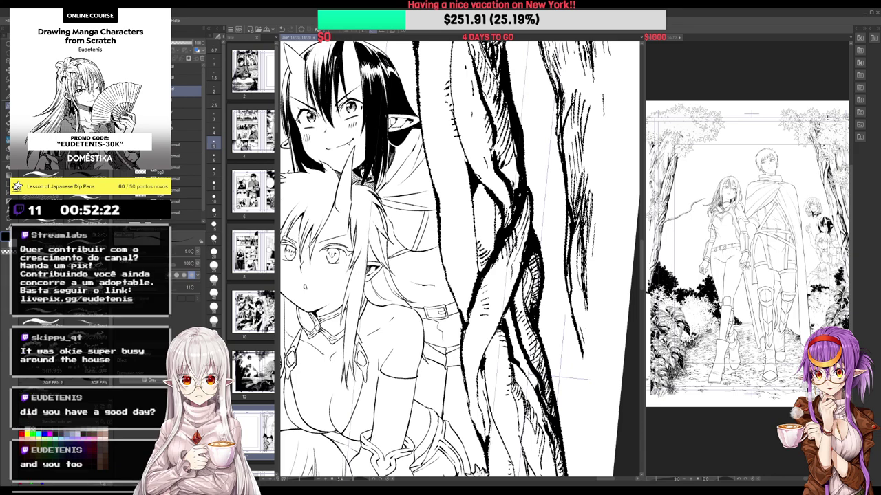
Close the outline of the grinning girl's top beneath her cape, fill it with solid black and touch up its edges
mouse_move(382, 226)
left_mouse_down()
mouse_move(384, 201)
mouse_move(414, 228)
left_mouse_up()
left_click_drag(405, 209, 382, 190)
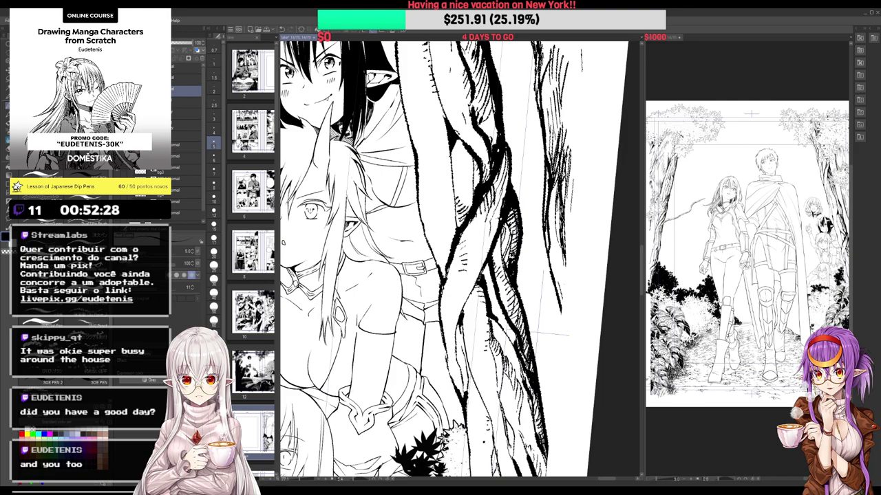
key("g")
left_click(407, 188)
left_click(415, 193)
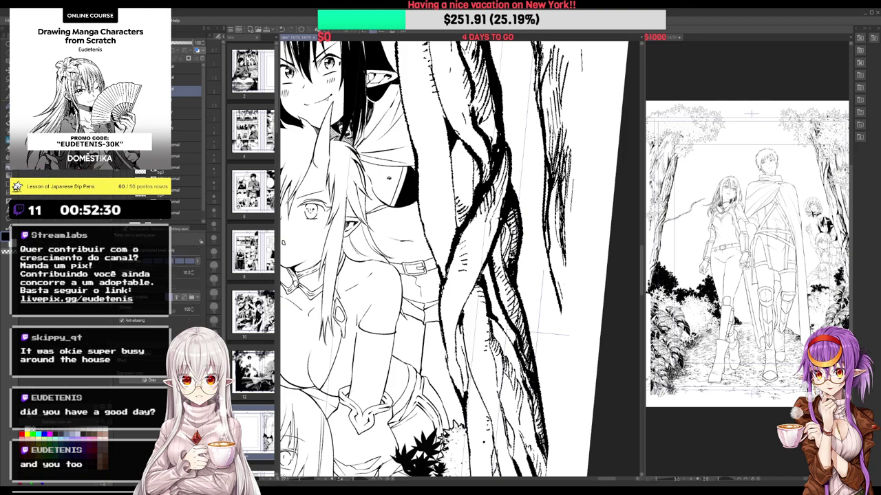
key("p")
left_click_drag(368, 207, 379, 214)
left_click_drag(459, 256, 466, 273)
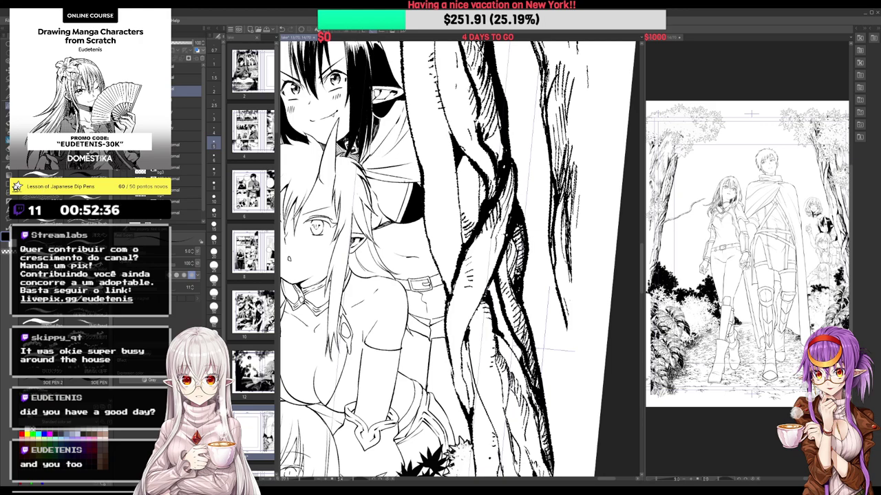
left_click_drag(401, 184, 423, 176)
left_click_drag(422, 177, 421, 171)
Hatch fine shadow strokes on the grinning girl's cape beneath the hair behind her neck
left_click_drag(422, 97, 411, 103)
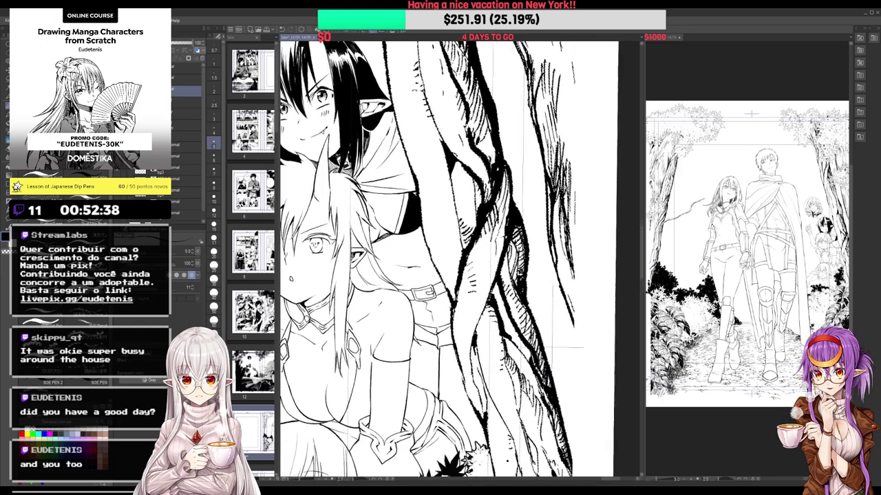
key("minus")
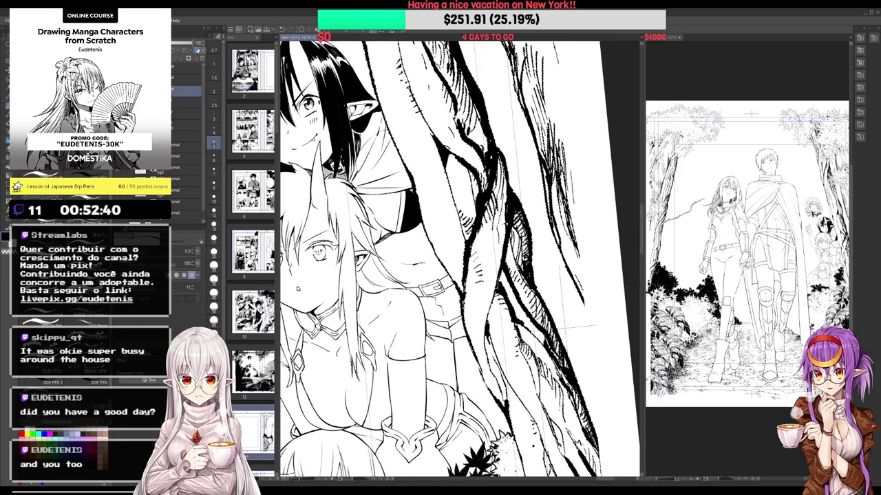
left_click_drag(363, 142, 376, 114)
mouse_move(364, 141)
left_mouse_down()
mouse_move(380, 110)
mouse_move(382, 119)
left_mouse_up()
left_click_drag(375, 136, 387, 127)
left_click_drag(391, 129, 390, 119)
scroll(391, 128, "down", 2)
scroll(371, 112, "up", 2)
left_click_drag(387, 130, 392, 119)
left_click_drag(391, 130, 393, 121)
Examine the whole group of girls, comparing the grinning girl's black hair and top with the surrounding figures
scroll(389, 125, "down", 3)
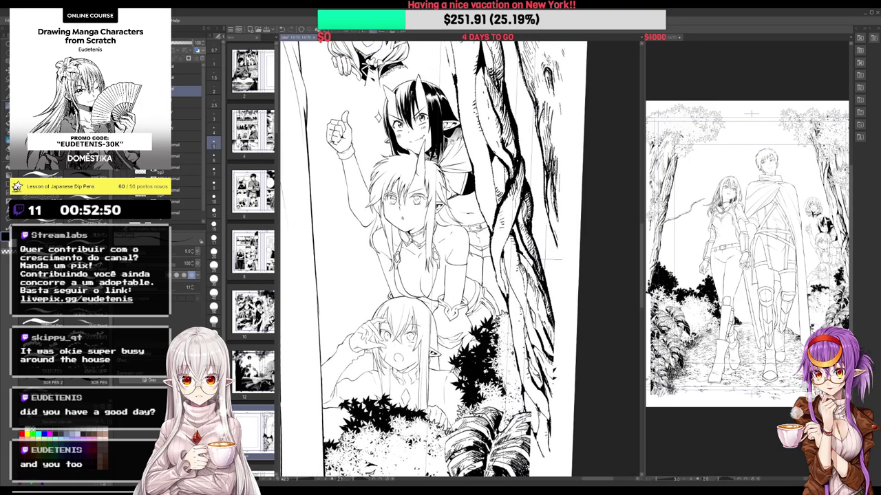
scroll(399, 103, "up", 3)
left_click_drag(421, 153, 423, 158)
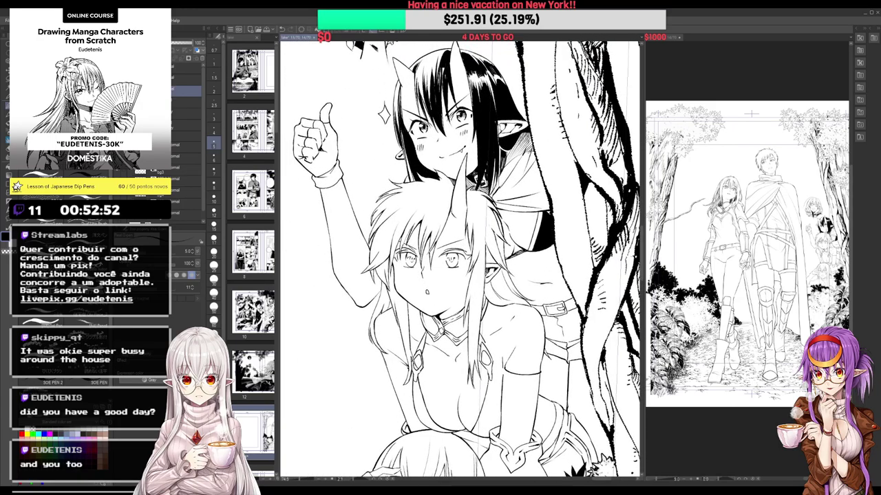
scroll(434, 165, "down", 5)
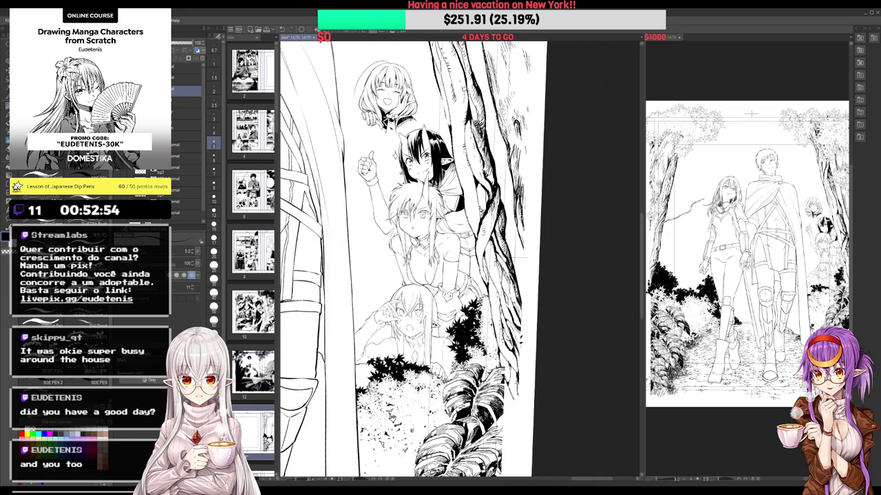
scroll(414, 79, "up", 4)
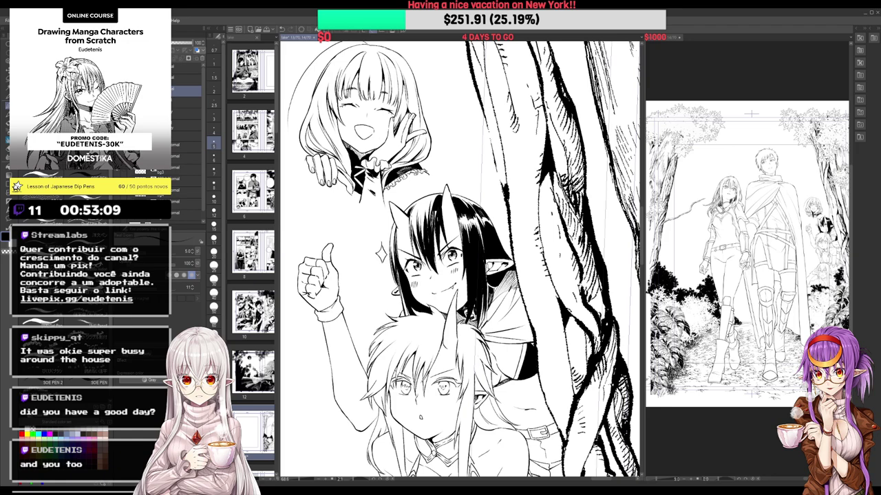
left_click_drag(475, 282, 433, 231)
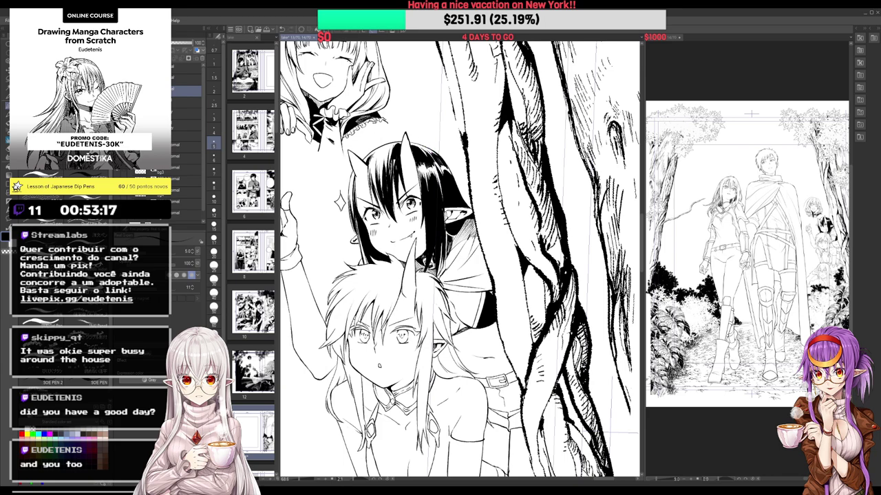
left_click_drag(352, 171, 350, 219)
left_click_drag(429, 168, 418, 127)
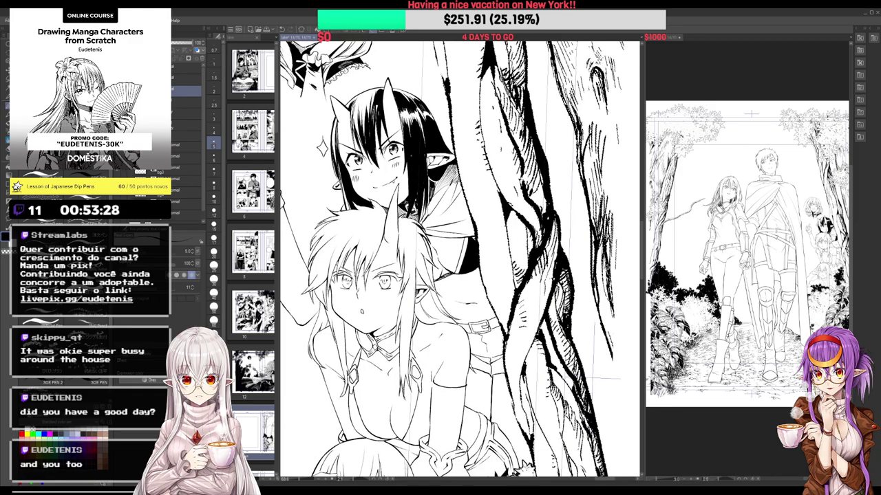
left_click_drag(411, 156, 360, 49)
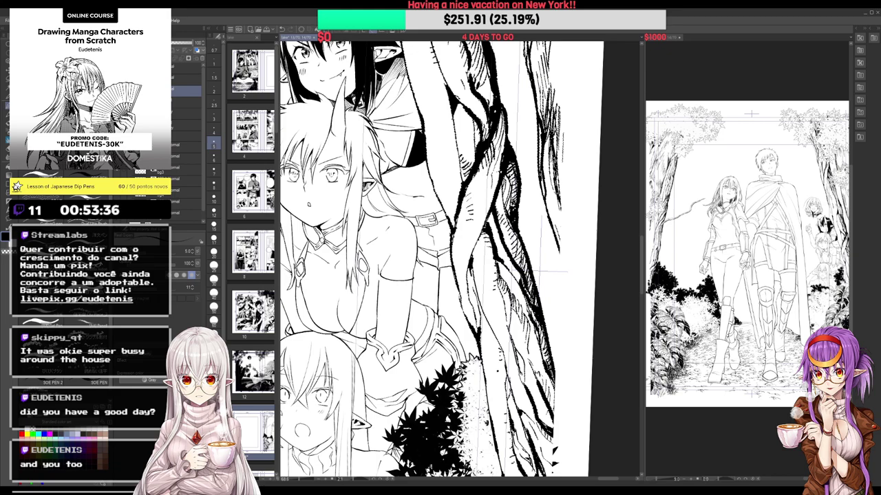
Close the outlines of the grinning girl's belt and waistband and fill them with black, leaving the buckle white
left_click_drag(385, 190, 441, 218)
key("g")
left_click_drag(453, 188, 441, 151)
key("p")
left_click_drag(403, 189, 435, 184)
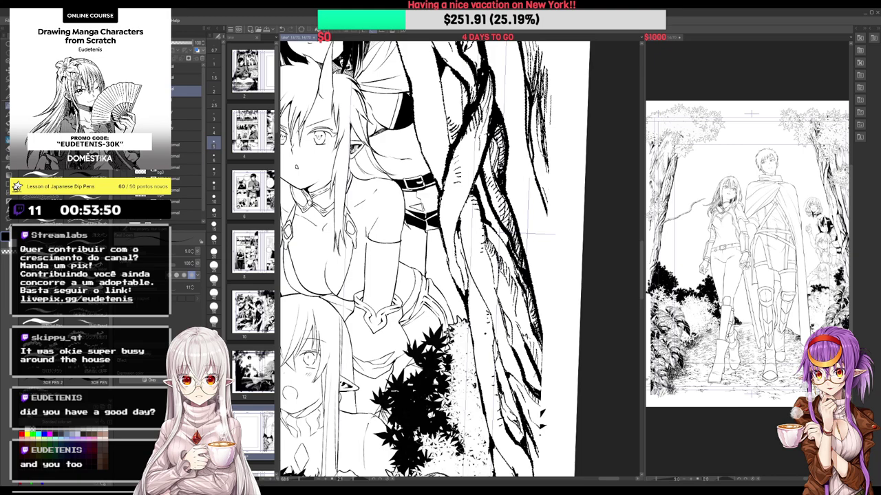
Fill the remaining gaps between the white straps below the grinning girl's belt with black and tidy their edges
key("g")
left_click(421, 205)
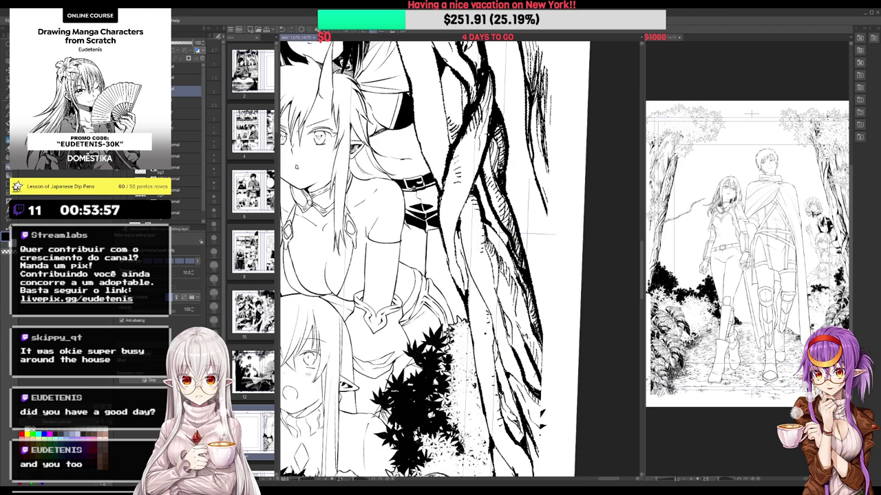
key("p")
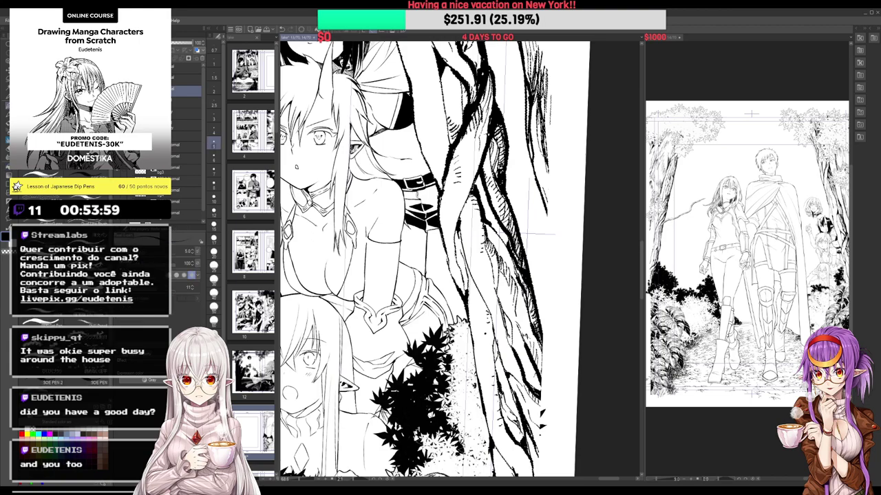
mouse_move(420, 198)
left_mouse_down()
mouse_move(435, 196)
mouse_move(437, 207)
left_mouse_up()
key("g")
left_click(413, 194)
left_click(423, 171)
key("p")
Ink the edges of a fingerless glove across the fingers of the grinning girl's thumbs-up hand
scroll(427, 195, "down", 3)
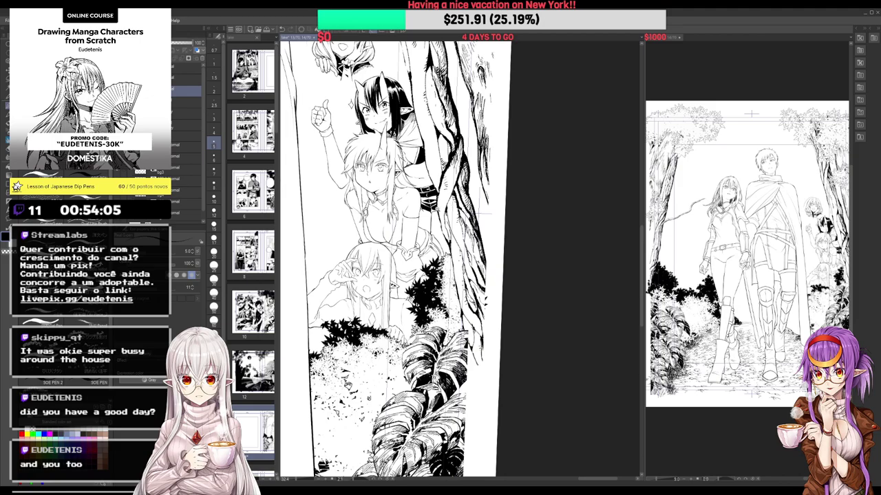
scroll(437, 210, "up", 2)
scroll(402, 161, "down", 3)
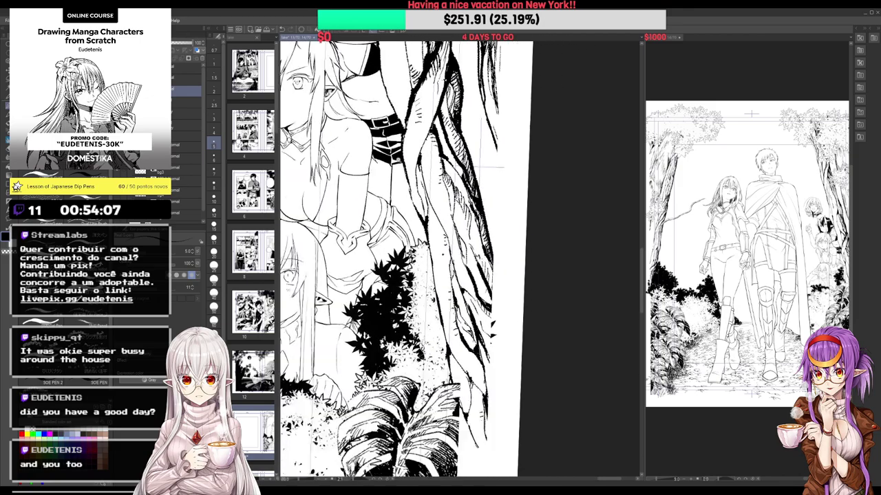
scroll(341, 62, "up", 3)
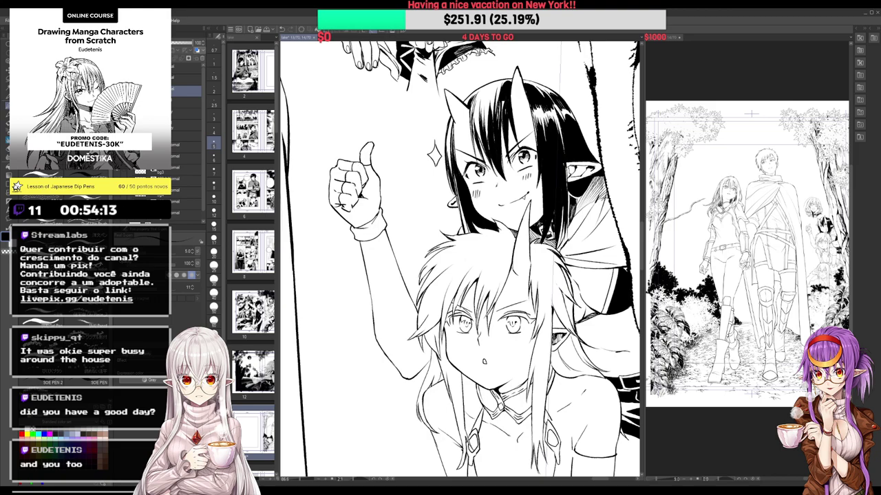
key("e")
key("p")
mouse_move(351, 183)
left_mouse_down()
mouse_move(359, 195)
mouse_move(343, 207)
mouse_move(351, 209)
left_mouse_up()
key("e")
key("p")
key("e")
key("p")
Fill the glove sections on the thumbs-up hand's four curled fingers with black, closing the little finger's outline
key("g")
left_click(340, 177)
left_click(346, 167)
key("p")
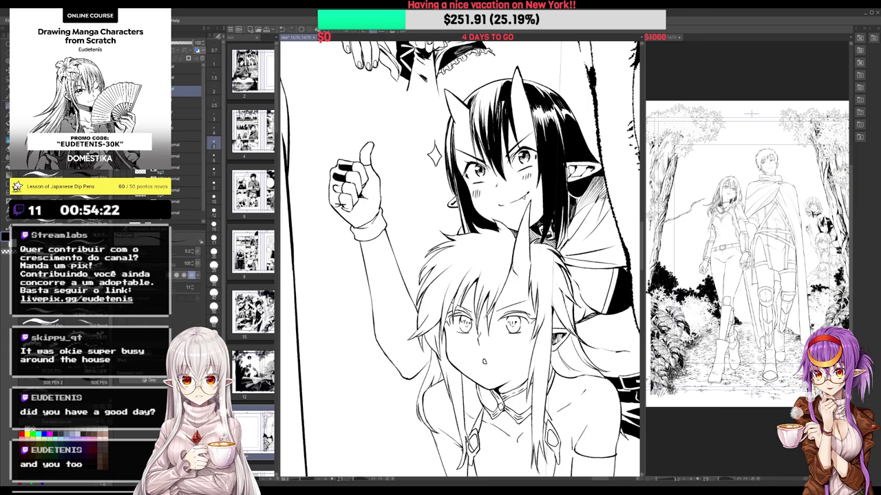
key("g")
left_click(338, 187)
key("p")
left_click_drag(331, 197, 336, 204)
left_click_drag(331, 196, 339, 198)
key("g")
left_click(337, 201)
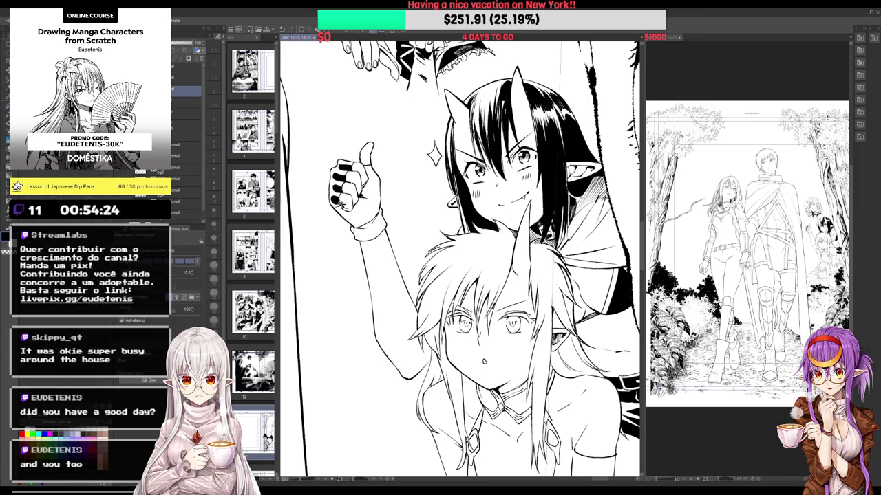
Outline the glove's palm and thumb base on the thumbs-up hand and fill them with black
key("p")
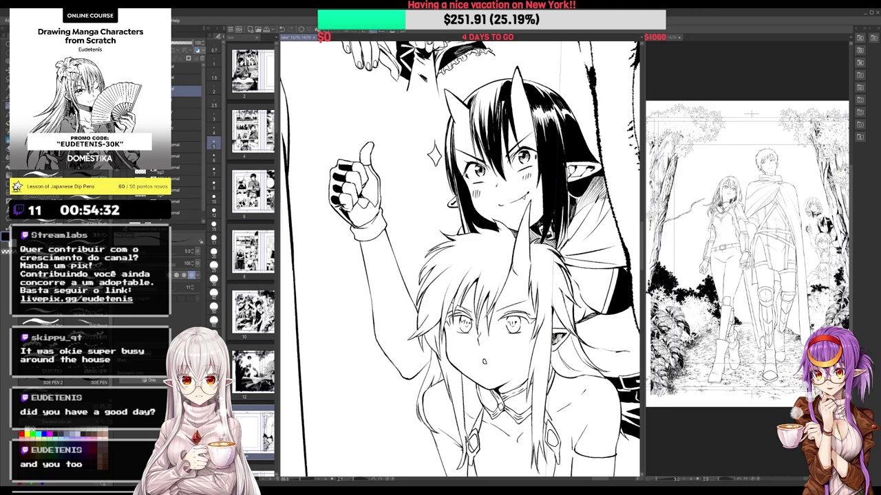
key("g")
left_click(372, 196)
key("p")
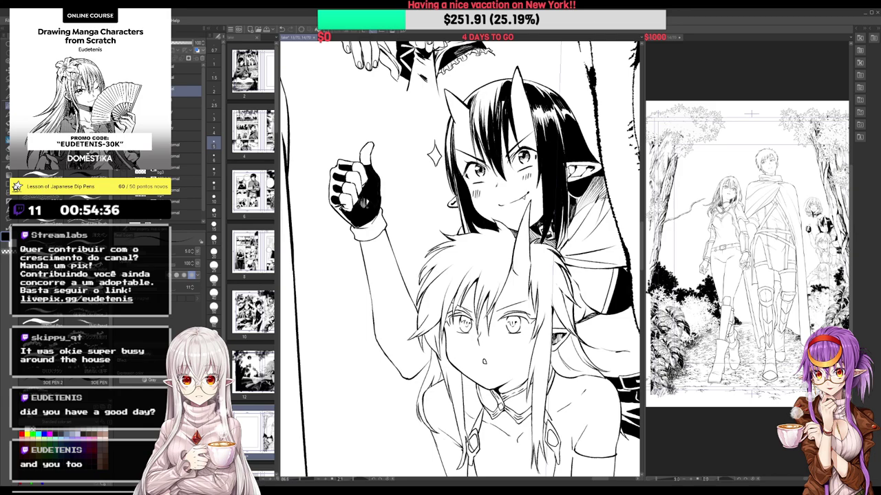
mouse_move(364, 204)
left_mouse_down()
mouse_move(379, 219)
mouse_move(367, 240)
left_mouse_up()
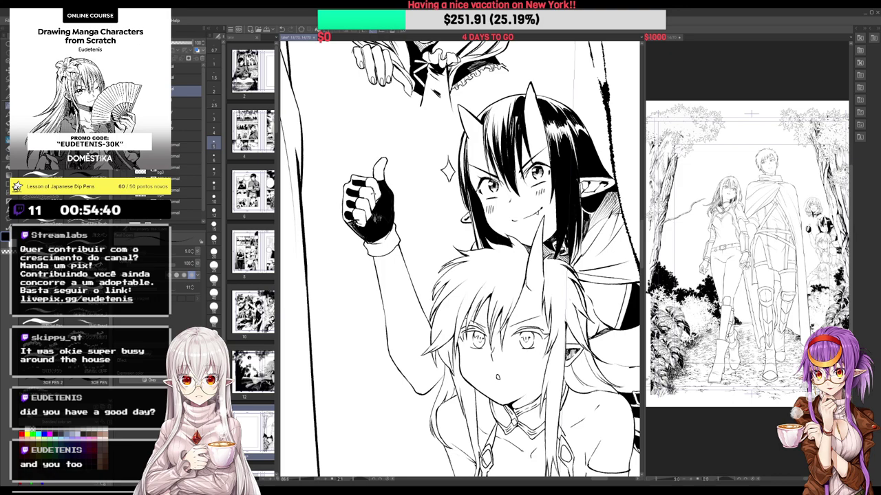
Set the pen size to 4 and shade the glove's finger sections with short hatching strokes along their edges
left_click_drag(362, 145, 353, 154)
left_click(214, 130)
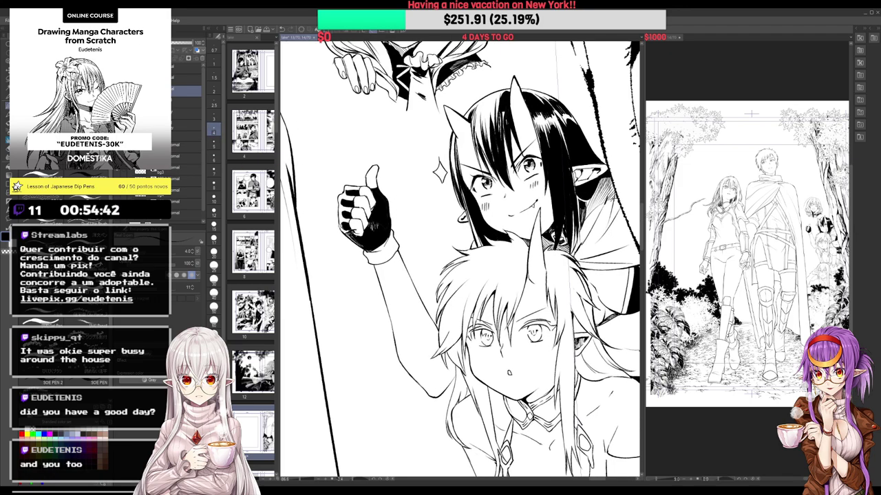
scroll(366, 223, "up", 2)
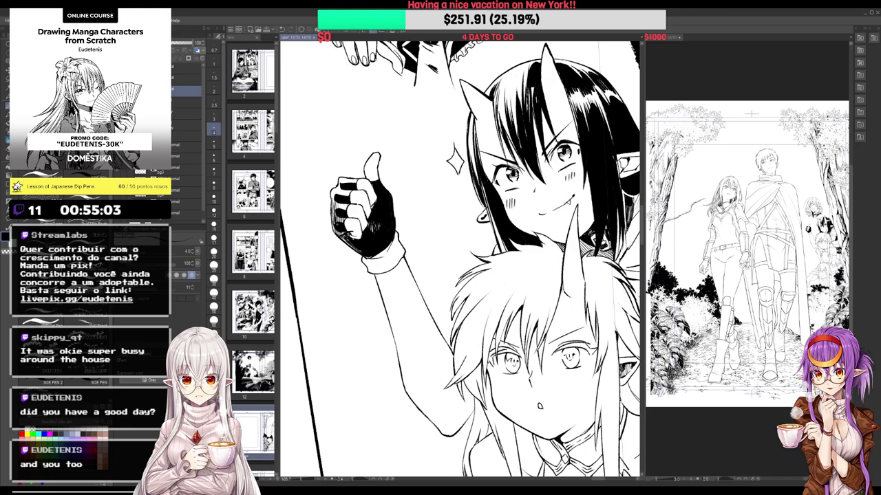
left_click_drag(420, 128, 393, 139)
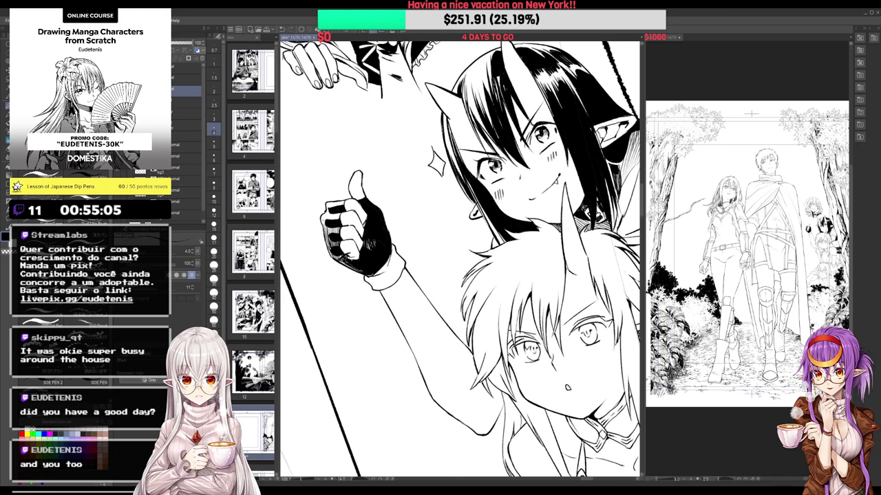
left_click_drag(323, 214, 322, 225)
left_click_drag(325, 213, 325, 227)
left_click_drag(328, 208, 328, 219)
left_click_drag(330, 213, 332, 219)
mouse_move(335, 211)
left_mouse_down()
mouse_move(335, 219)
mouse_move(327, 211)
left_mouse_up()
mouse_move(331, 200)
left_mouse_down()
mouse_move(334, 210)
mouse_move(345, 206)
mouse_move(324, 228)
mouse_move(327, 243)
left_mouse_up()
mouse_move(327, 234)
left_mouse_down()
mouse_move(329, 242)
mouse_move(324, 227)
mouse_move(336, 259)
left_mouse_up()
left_click_drag(335, 253, 308, 224)
left_click_drag(308, 224, 339, 162)
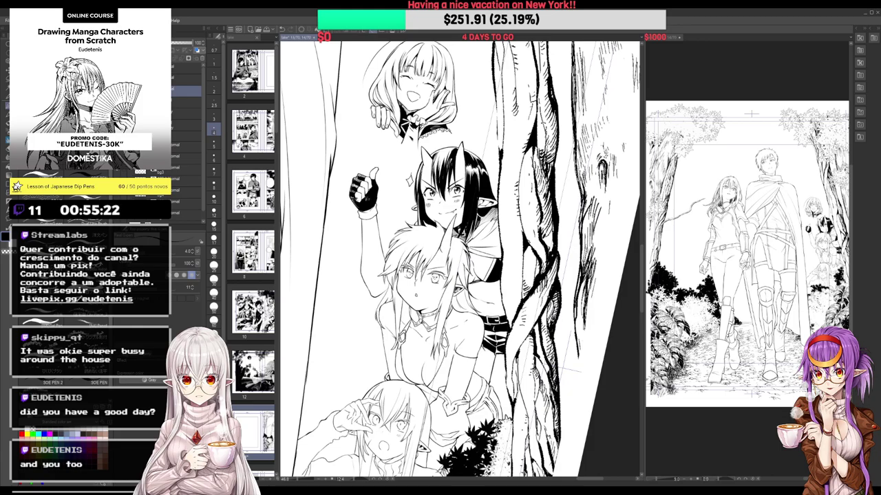
Outline the shadow on the glove's wrist cuff, fill it with black and refine its edge
scroll(459, 258, "up", 5)
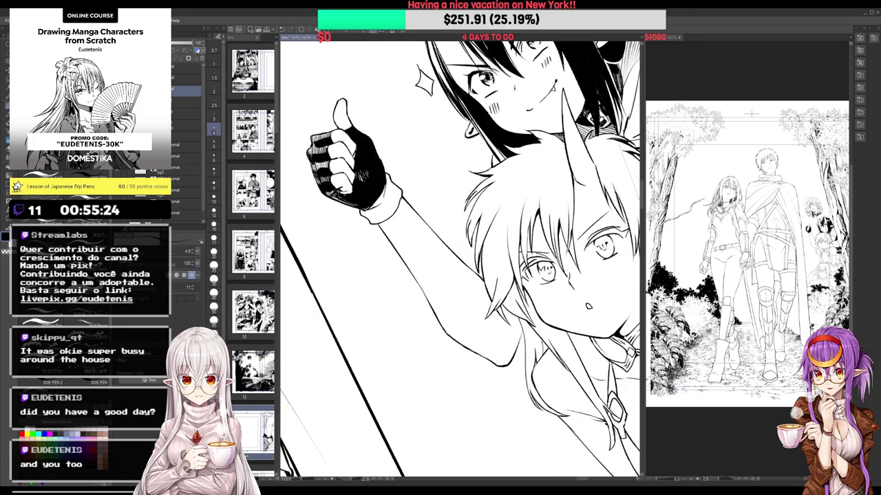
mouse_move(372, 208)
left_mouse_down()
mouse_move(385, 191)
mouse_move(373, 219)
left_mouse_up()
mouse_move(387, 177)
left_mouse_down()
mouse_move(399, 200)
mouse_move(374, 220)
left_mouse_up()
key("g")
left_click(387, 204)
key("p")
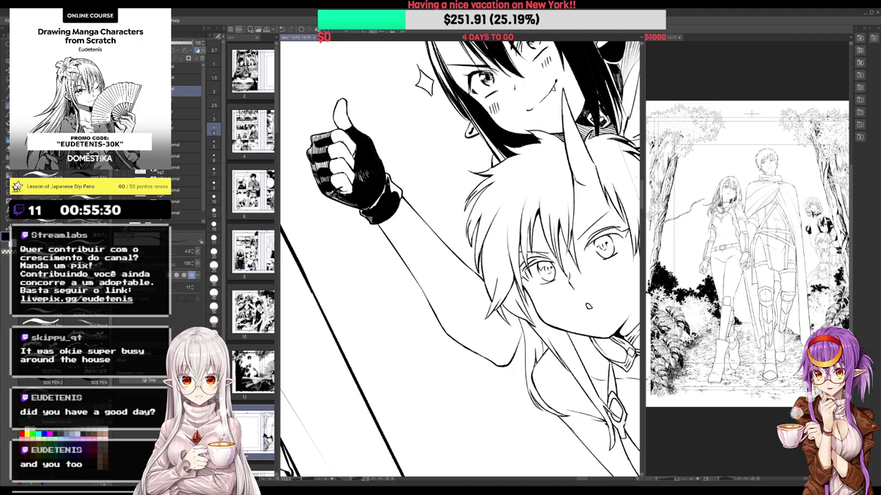
left_click_drag(388, 181, 401, 197)
left_click_drag(384, 150, 430, 129)
scroll(460, 207, "down", 3)
left_click_drag(475, 227, 372, 191)
scroll(373, 179, "up", 2)
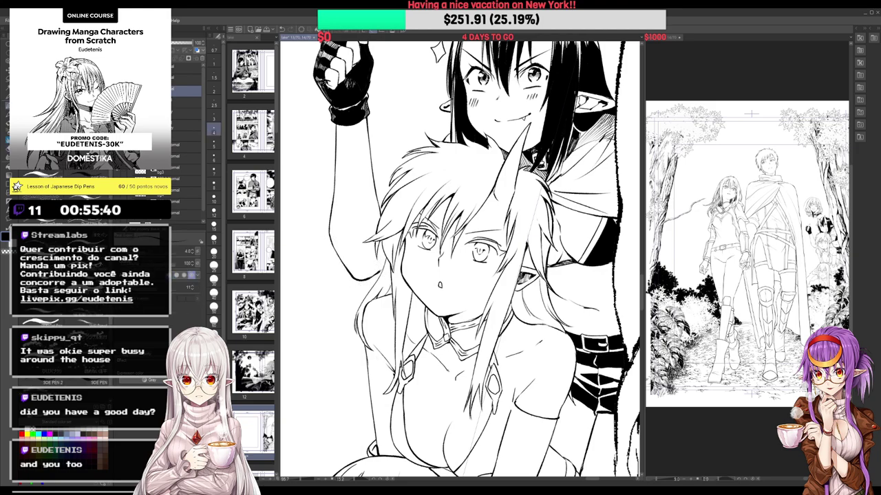
Examine the finished thumbs-up glove against the black-haired girl, the girls below her and the tree trunk
key("minus")
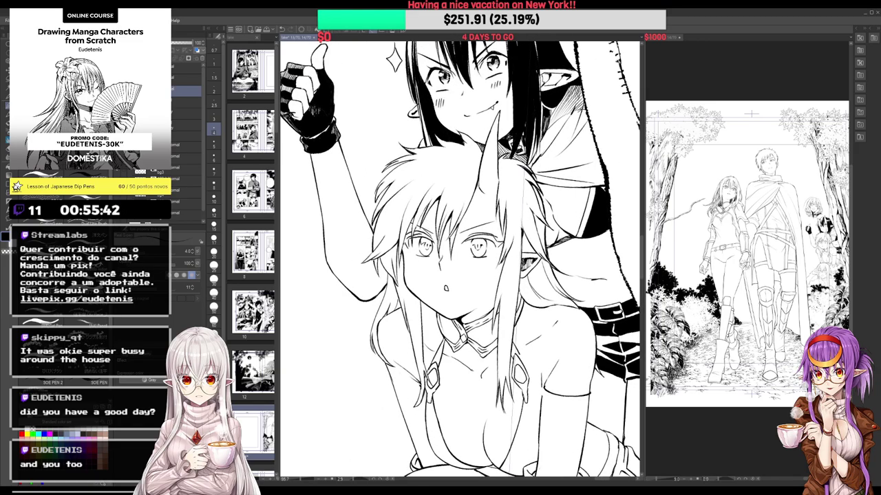
scroll(376, 221, "down", 3)
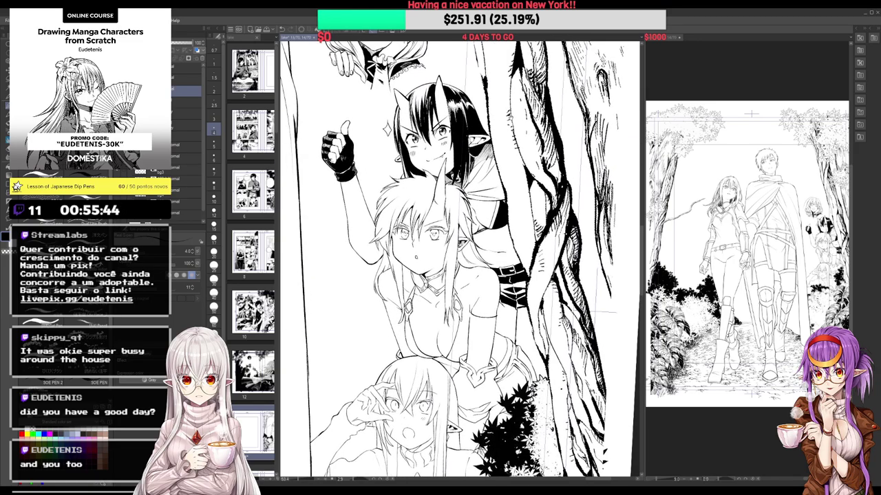
scroll(384, 113, "up", 3)
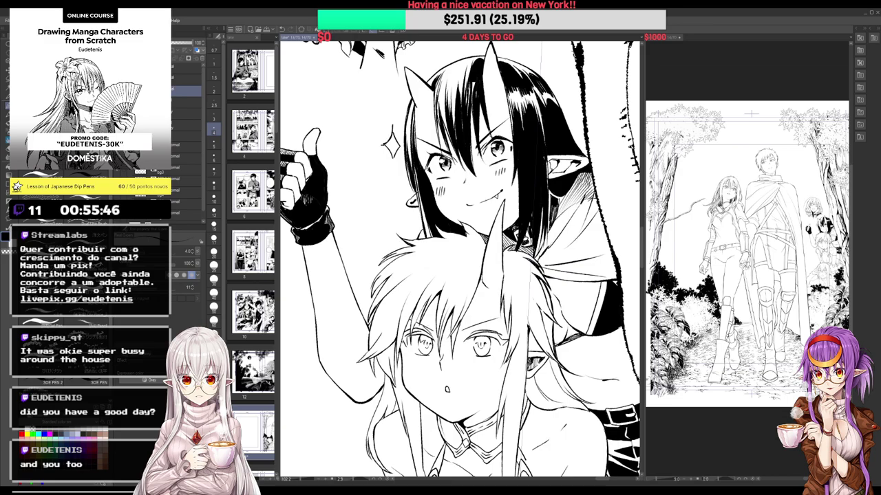
key("ctrl+minus")
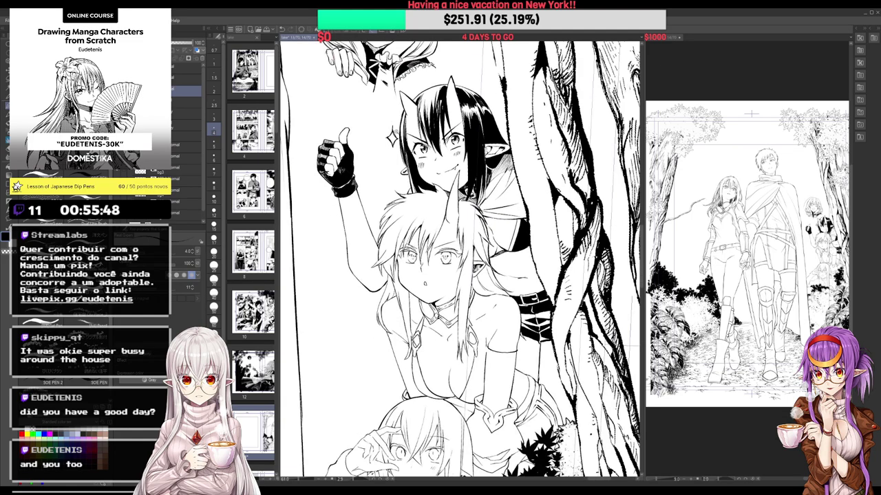
key("ctrl+plus")
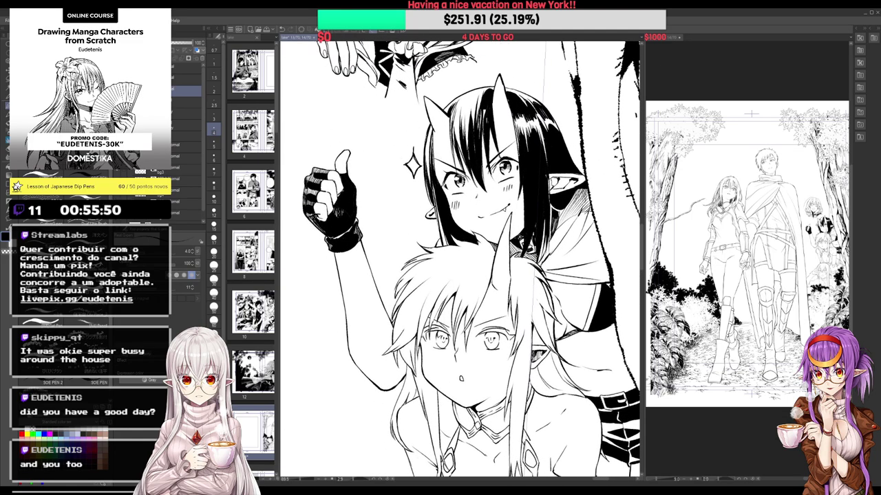
scroll(460, 259, "down", 3)
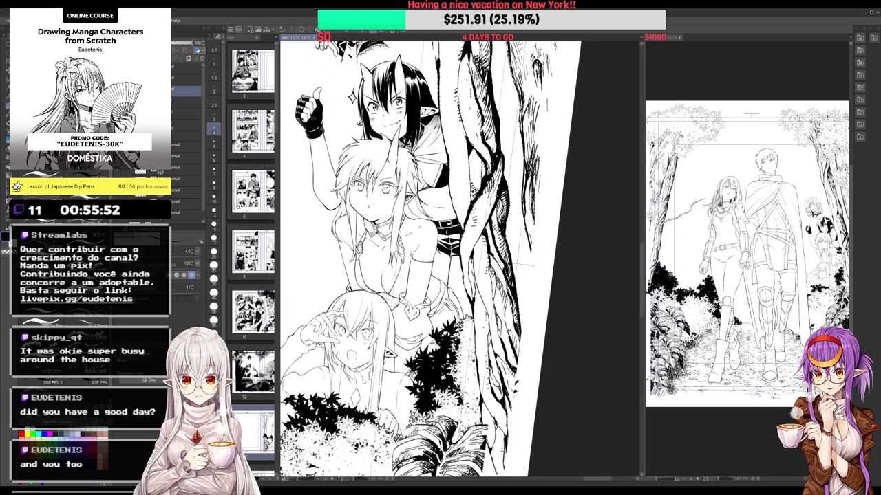
left_click_drag(440, 259, 447, 275)
scroll(379, 191, "up", 4)
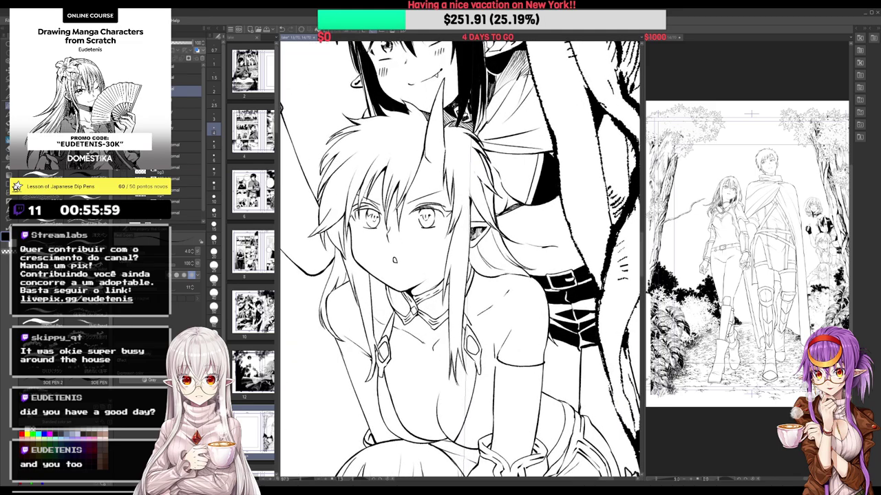
Thicken the upper lashes at the outer corner of the one-horned girl's eye nearest her pointed ear
left_click_drag(424, 193, 403, 172)
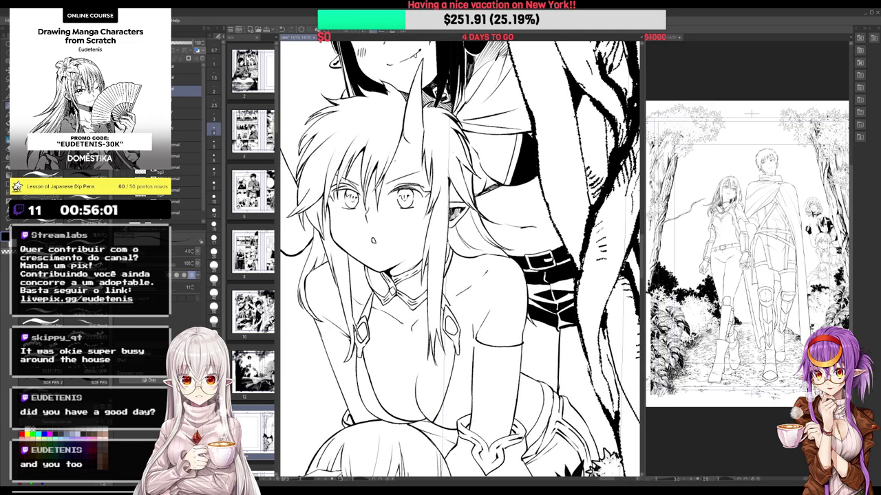
left_click(747, 254)
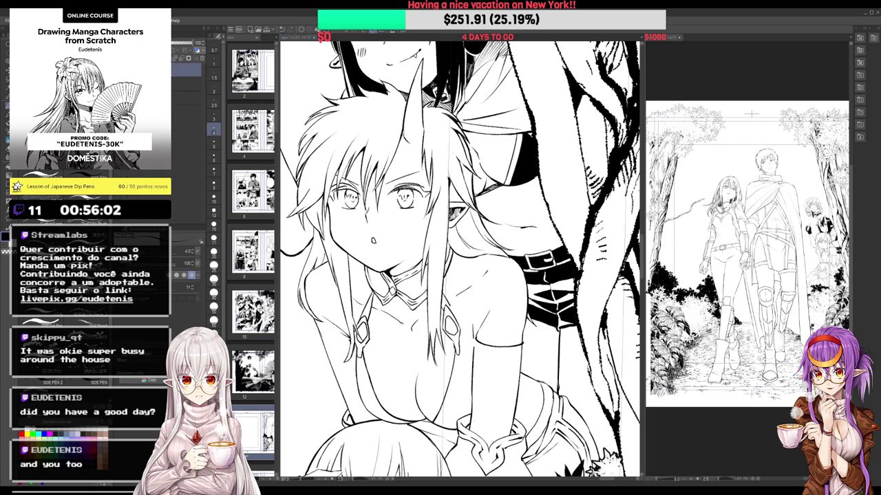
left_click(443, 192)
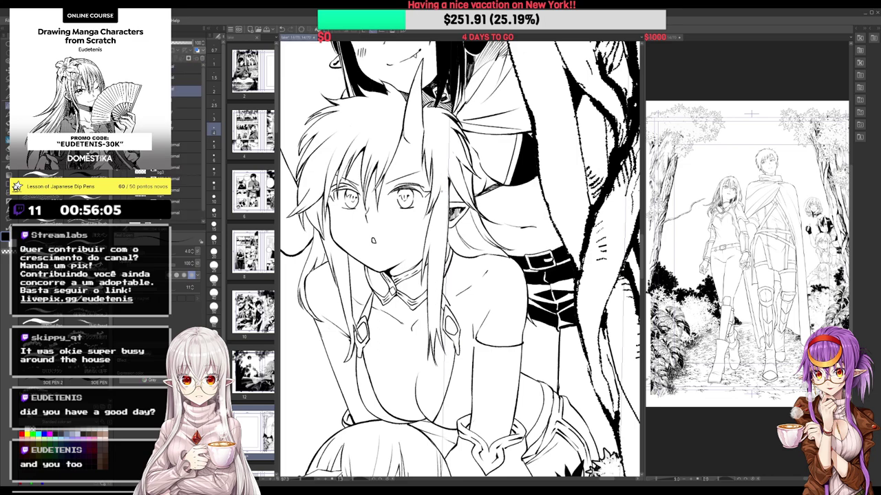
scroll(406, 180, "up", 2)
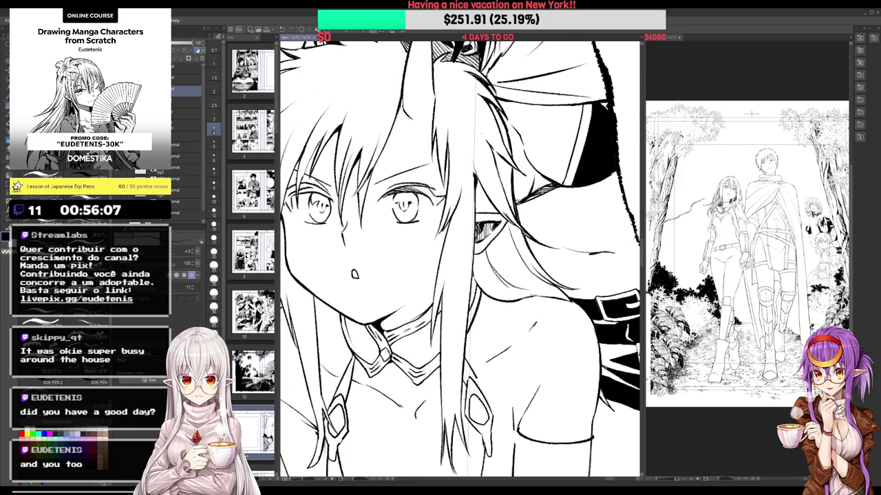
left_click_drag(416, 187, 431, 195)
left_click_drag(422, 186, 433, 196)
left_click_drag(428, 196, 437, 207)
left_click_drag(431, 194, 440, 203)
mouse_move(436, 196)
left_mouse_down()
mouse_move(444, 202)
mouse_move(430, 211)
left_mouse_up()
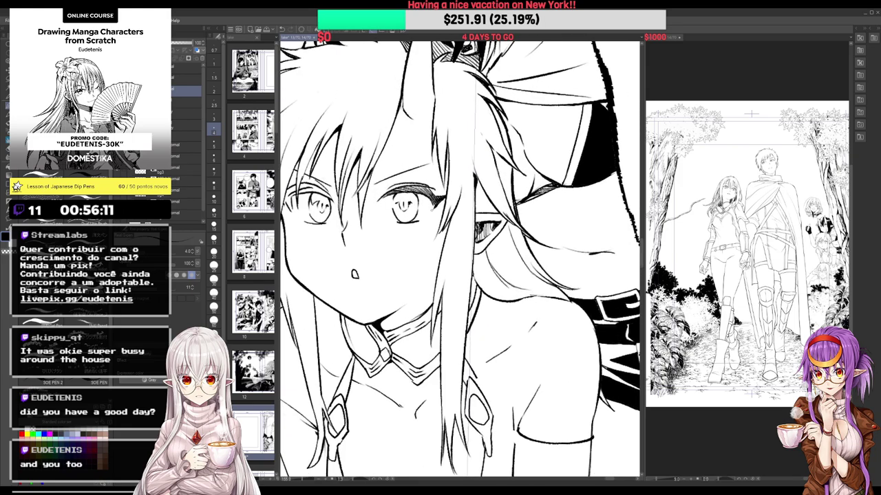
Shade the irises and pupils of both the one-horned girl's eyes and add their lower lashes
scroll(440, 196, "down", 2)
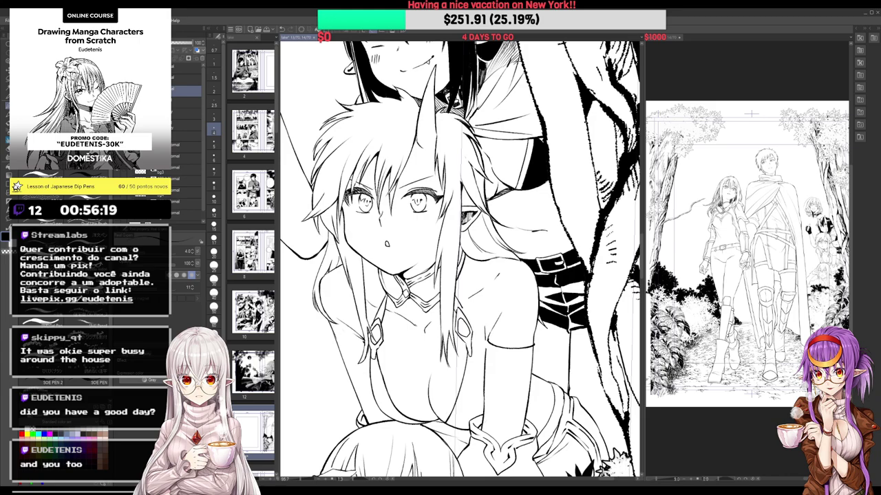
scroll(364, 185, "up", 2)
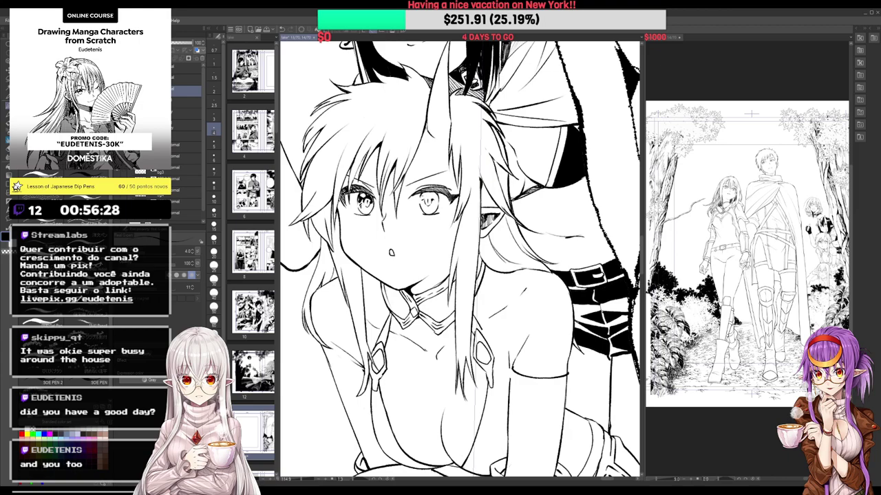
left_click_drag(427, 194, 423, 198)
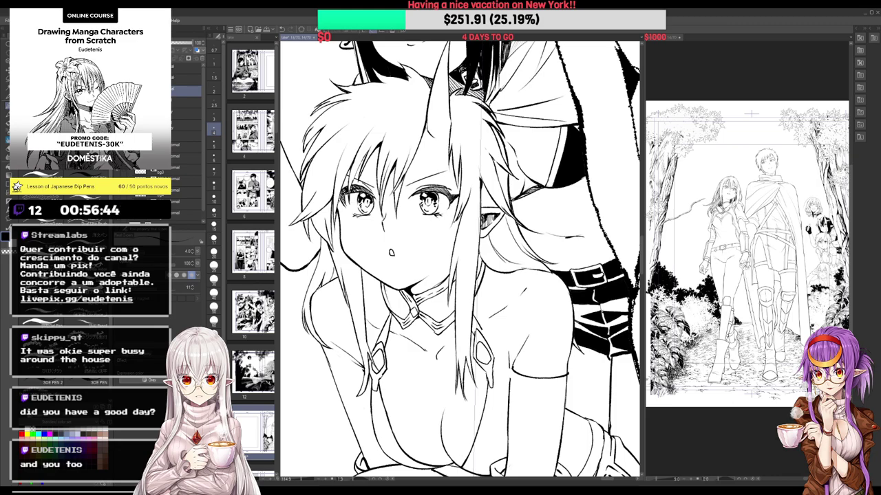
scroll(347, 192, "down", 4)
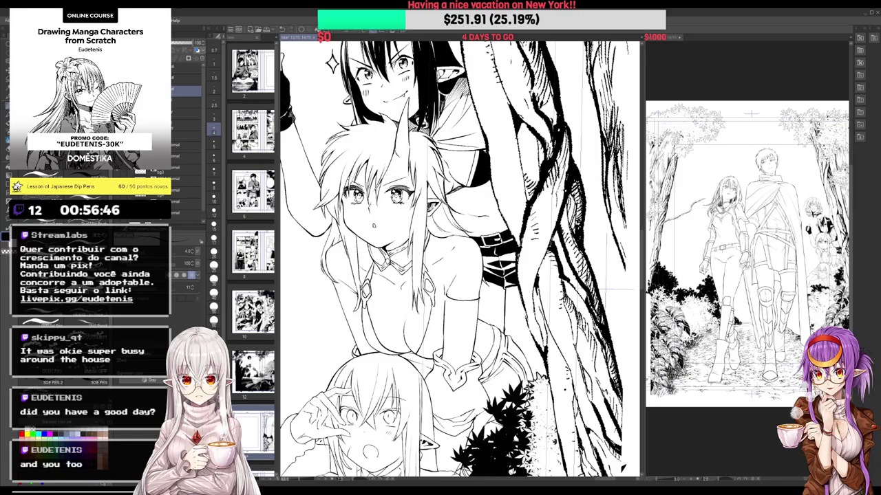
scroll(415, 145, "up", 4)
left_click_drag(350, 193, 368, 200)
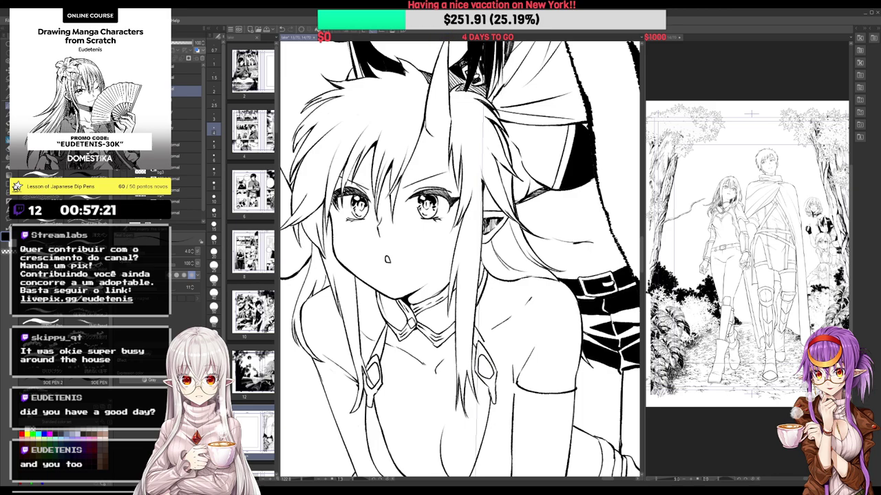
Set the pen size to 3 and shade the one-horned girl's long horn with hatching from tip to base
scroll(354, 199, "down", 3)
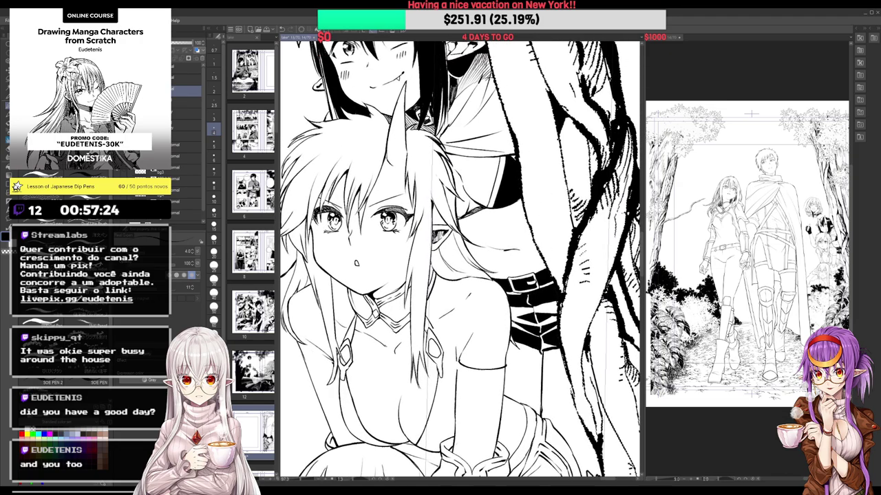
scroll(460, 259, "up", 1)
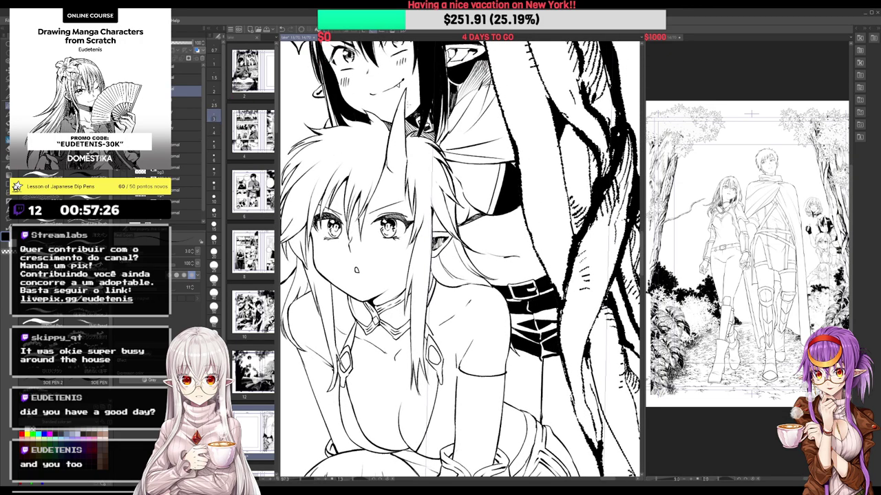
left_click_drag(408, 90, 404, 96)
left_click_drag(407, 91, 402, 105)
left_click_drag(406, 95, 401, 113)
left_click_drag(406, 100, 400, 120)
left_click_drag(404, 104, 397, 122)
left_click_drag(402, 106, 394, 123)
left_click_drag(399, 112, 392, 147)
mouse_move(396, 135)
left_mouse_down()
mouse_move(390, 150)
mouse_move(402, 150)
left_mouse_up()
left_click_drag(407, 136, 398, 153)
left_click_drag(402, 136, 396, 157)
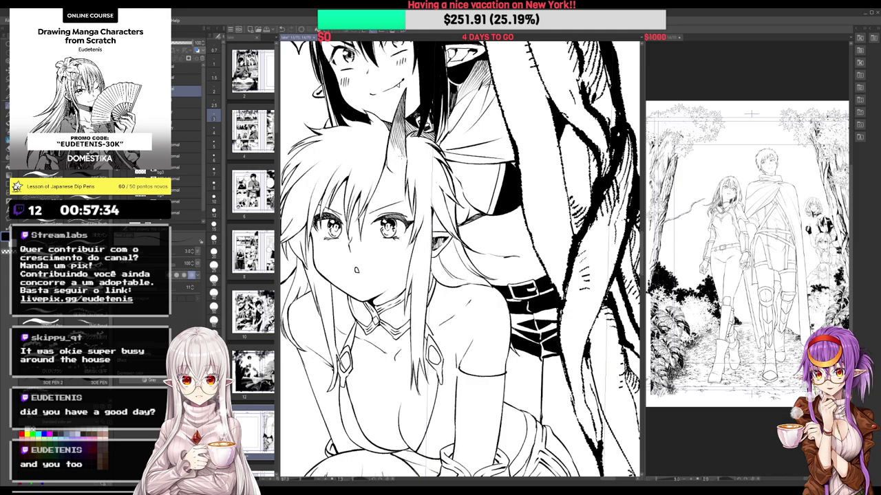
Add fine hatching strokes to the crown of the one-horned girl's hair
scroll(395, 141, "down", 2)
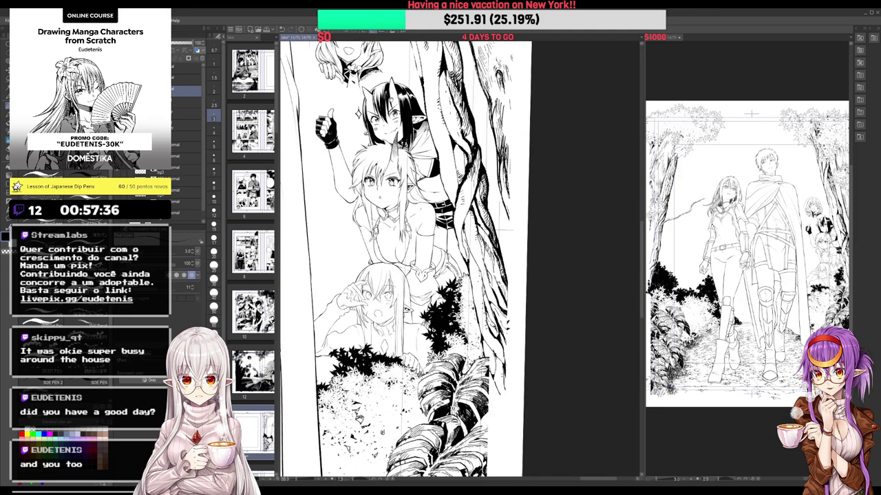
mouse_move(428, 156)
left_mouse_down()
mouse_move(422, 108)
mouse_move(326, 122)
mouse_move(321, 135)
mouse_move(329, 132)
left_mouse_up()
scroll(382, 110, "up", 3)
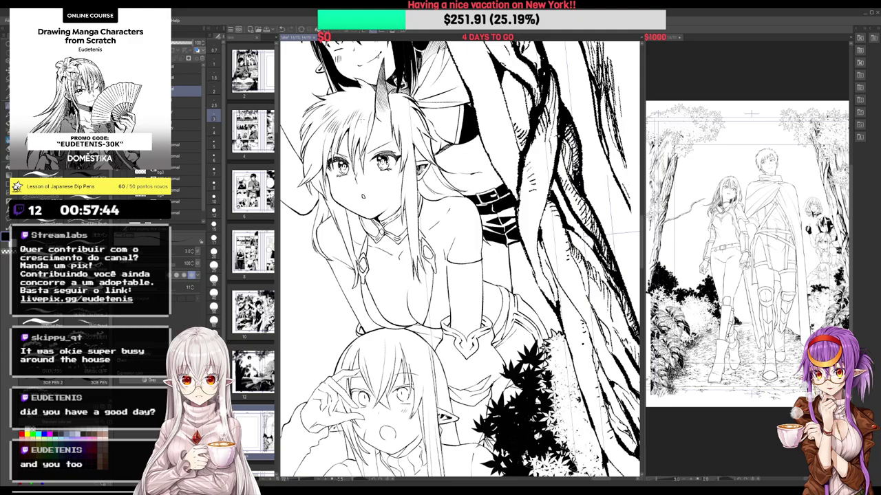
Touch up the one-horned girl's choker outline and fill the choker with black
scroll(364, 121, "down", 2)
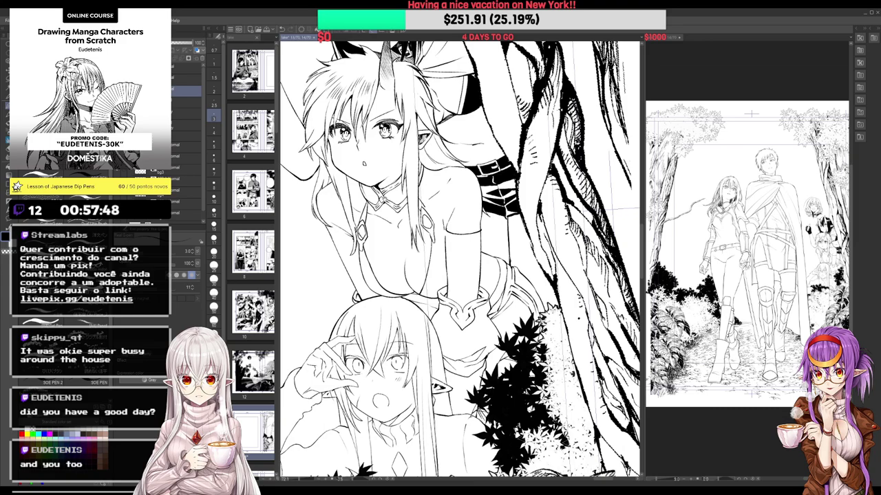
left_click_drag(385, 194, 389, 193)
key("g")
left_click(375, 192)
left_click(399, 192)
key("ctrl+z")
key("ctrl+z")
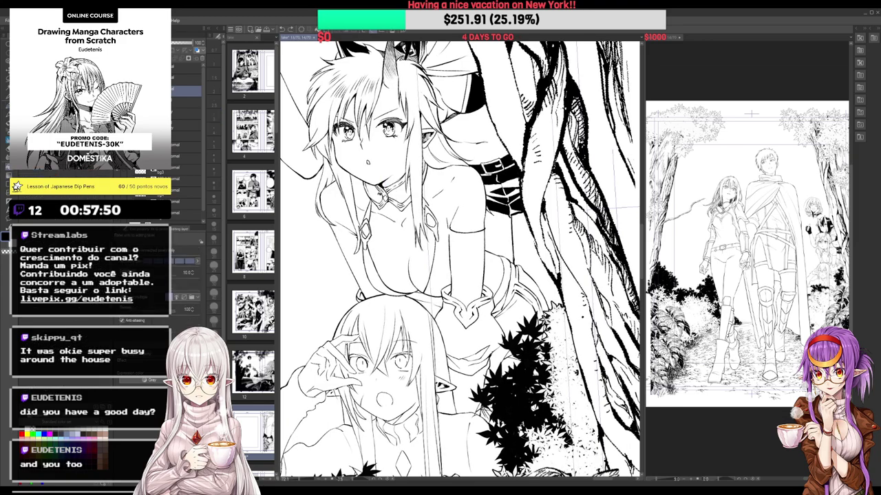
scroll(460, 259, "down", 3)
scroll(459, 259, "down", 2)
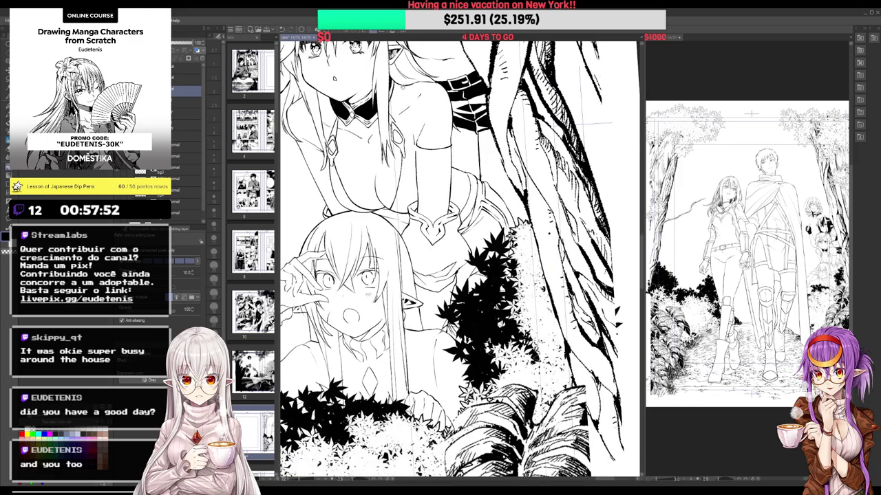
Close the outline of the one-horned girl's bikini top and fill both sides with black
key("p")
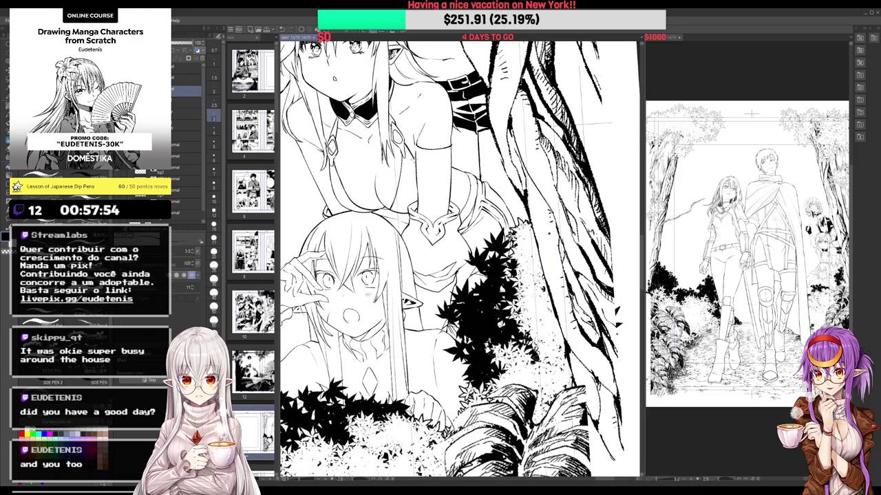
left_click_drag(416, 164, 414, 148)
key("g")
left_click(336, 174)
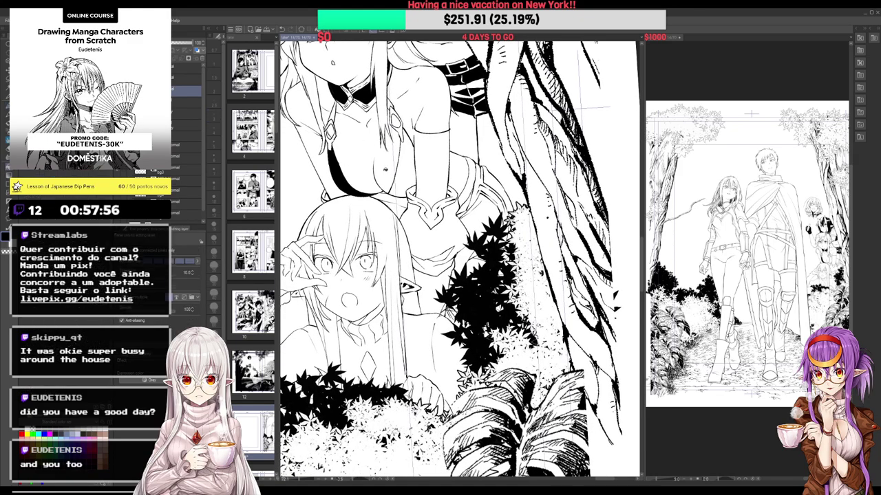
left_click(404, 180)
left_click_drag(405, 181, 402, 182)
key("p")
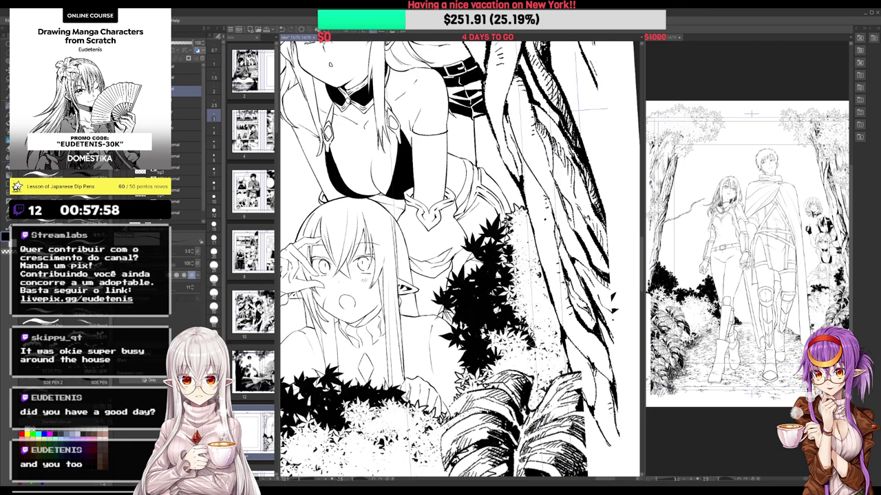
Shade the jewel ornaments on the one-horned girl's two straps and hatch the straps just above them
left_click_drag(325, 133, 330, 132)
left_click_drag(390, 120, 393, 126)
left_click_drag(389, 122, 396, 127)
mouse_move(392, 120)
left_mouse_down()
mouse_move(396, 128)
mouse_move(395, 120)
left_mouse_up()
left_click_drag(331, 111, 326, 123)
left_click_drag(335, 106, 329, 122)
left_click_drag(382, 100, 387, 107)
left_click_drag(380, 102, 390, 110)
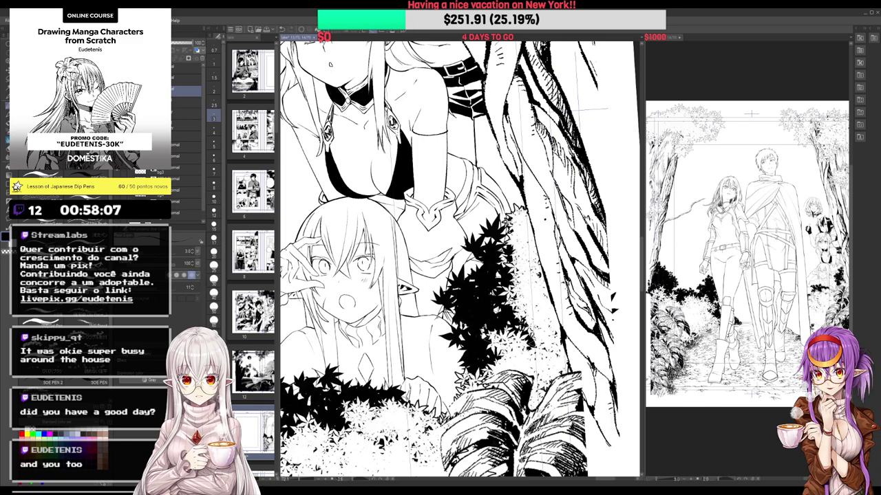
left_click_drag(332, 144, 325, 151)
left_click_drag(329, 142, 323, 145)
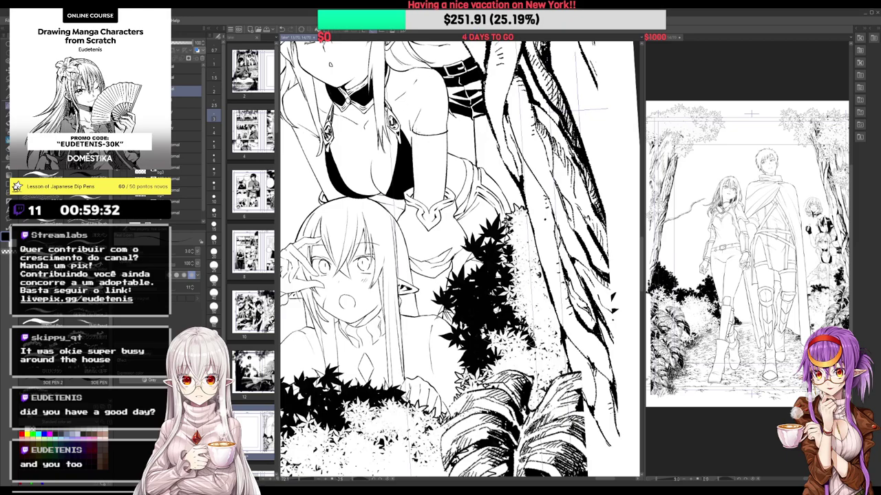
Erase the band line across the one-horned girl's upper arm and return to the pen
scroll(417, 132, "up", 1)
left_click_drag(417, 132, 410, 125)
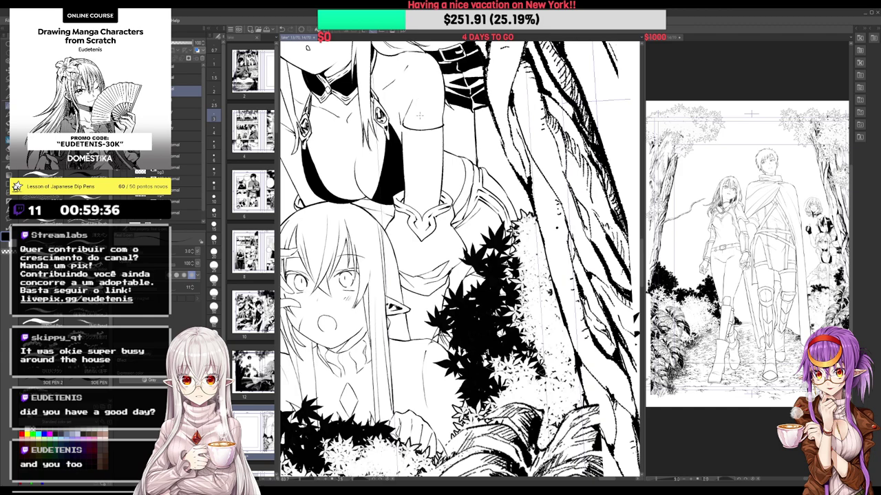
key("e")
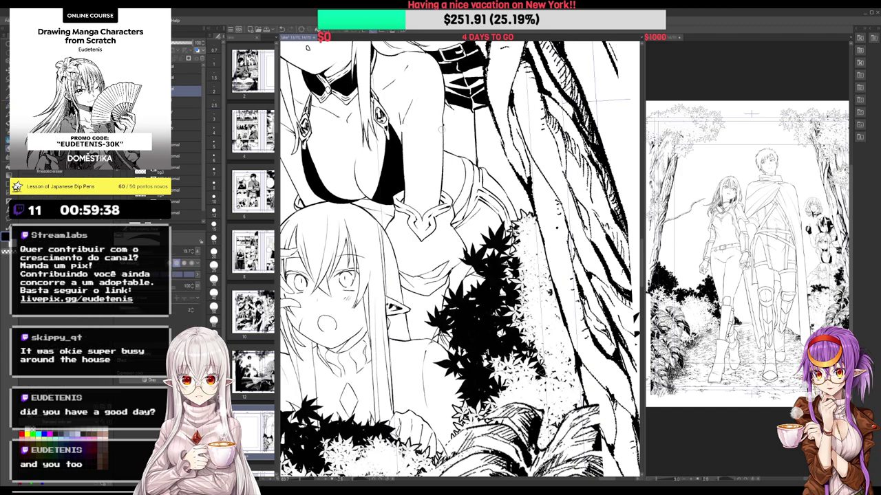
left_click_drag(443, 127, 454, 148)
scroll(403, 141, "down", 2)
key("p")
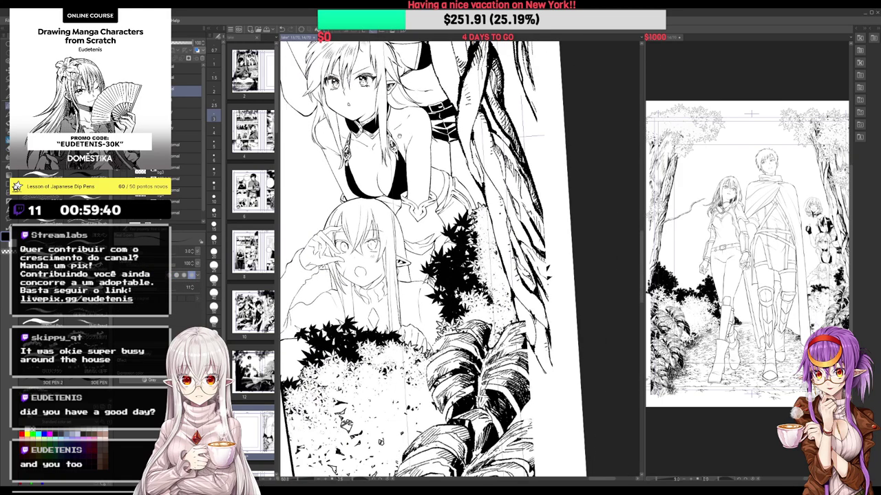
scroll(402, 117, "up", 1)
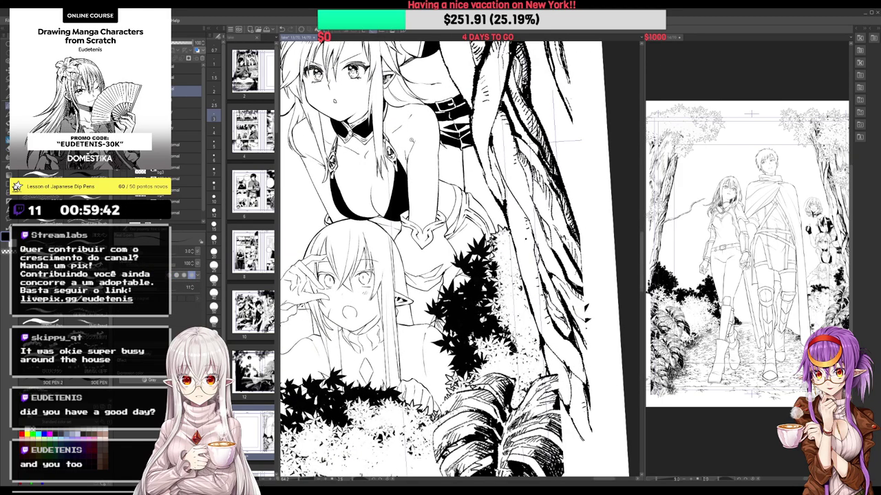
scroll(411, 141, "up", 2)
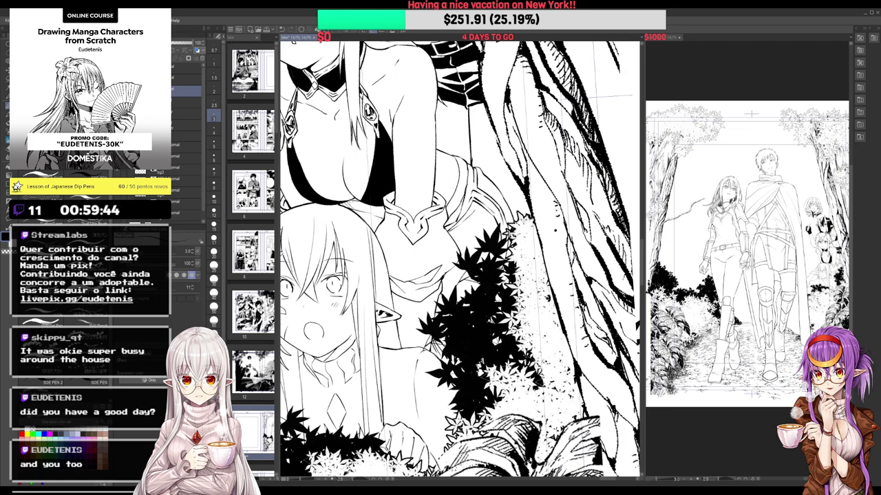
Hatch the shadow beneath the one-horned girl's bikini top, next to her glove cuff
left_click_drag(350, 202, 357, 209)
left_click_drag(352, 200, 364, 211)
left_click_drag(357, 202, 374, 214)
left_click_drag(363, 202, 382, 216)
left_click_drag(373, 208, 384, 215)
mouse_move(379, 207)
left_mouse_down()
mouse_move(384, 214)
mouse_move(364, 224)
mouse_move(375, 229)
mouse_move(380, 221)
mouse_move(361, 212)
left_mouse_up()
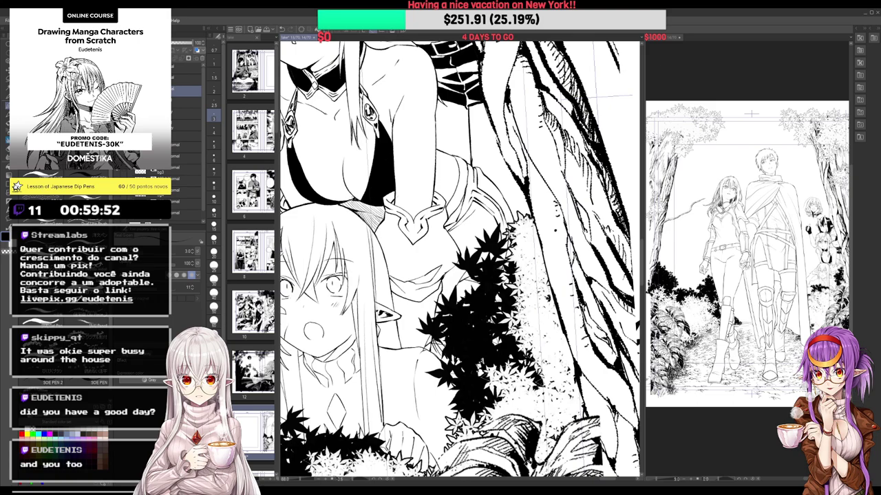
Close the outline of the one-horned girl's glove below its pointed cuff and fill it with black
scroll(359, 190, "down", 4)
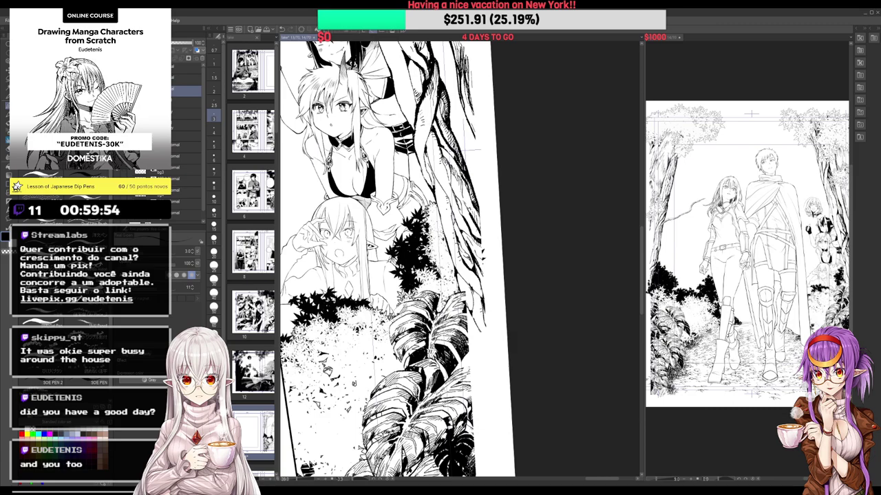
scroll(411, 198, "up", 3)
left_click_drag(428, 172, 411, 95)
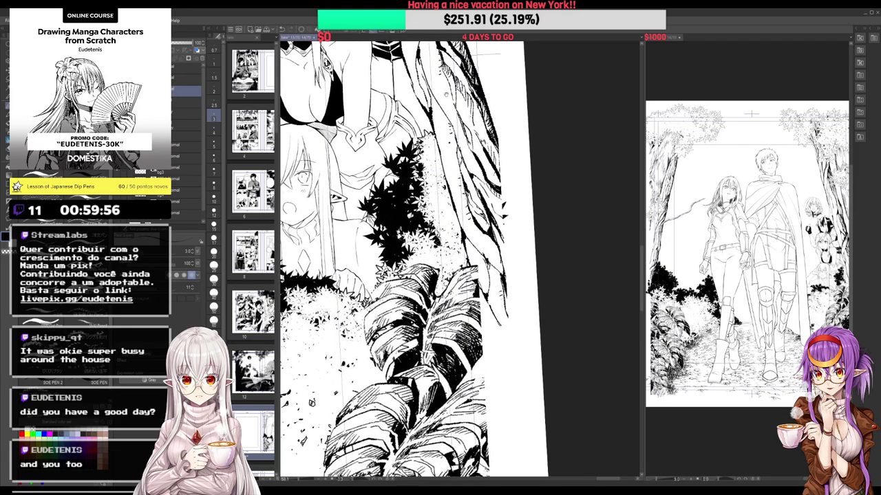
scroll(446, 94, "up", 3)
left_click_drag(407, 163, 435, 127)
mouse_move(340, 145)
left_mouse_down()
mouse_move(333, 168)
mouse_move(342, 187)
left_mouse_up()
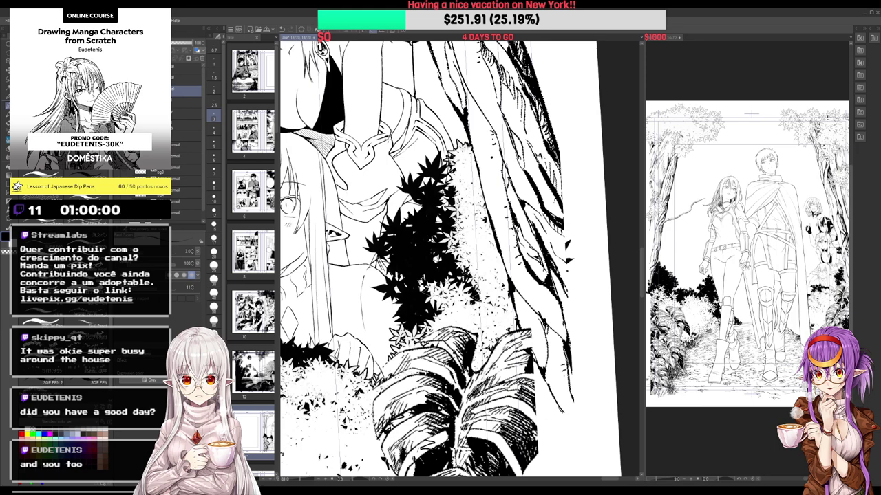
mouse_move(387, 136)
left_mouse_down()
mouse_move(381, 164)
mouse_move(392, 181)
mouse_move(372, 193)
left_mouse_up()
key("g")
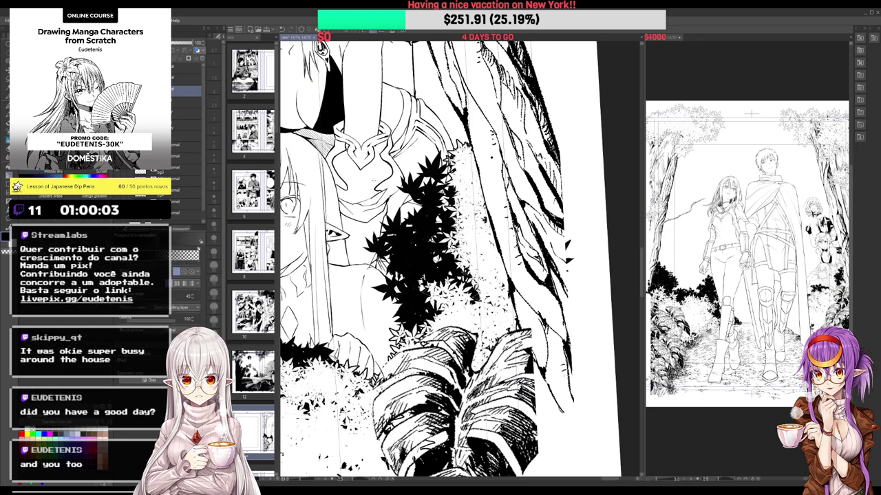
left_click(379, 168)
left_click(380, 145)
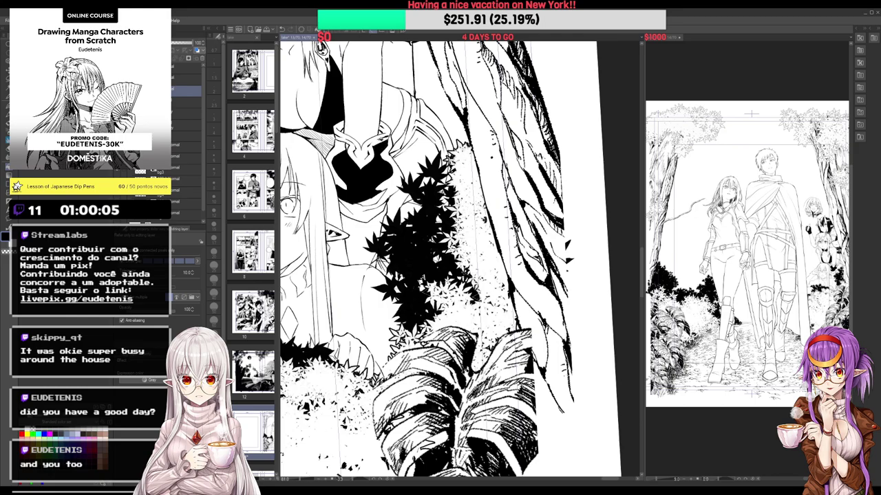
left_click(350, 144)
mouse_move(386, 122)
left_mouse_down()
mouse_move(401, 104)
mouse_move(389, 118)
left_mouse_up()
key("p")
mouse_move(383, 114)
left_mouse_down()
mouse_move(395, 140)
mouse_move(384, 149)
left_mouse_up()
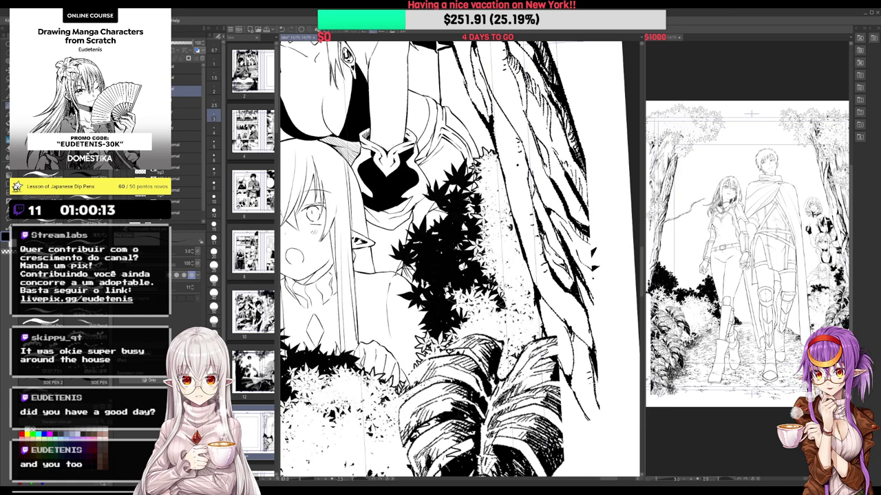
Outline the lower folds of the one-horned girl's glove and fill the gaps between them with black
left_click_drag(404, 143, 412, 136)
mouse_move(384, 212)
left_mouse_down()
mouse_move(412, 198)
mouse_move(378, 216)
mouse_move(363, 208)
mouse_move(380, 226)
mouse_move(394, 225)
mouse_move(418, 185)
left_mouse_up()
key("g")
left_click(384, 215)
left_click(370, 211)
key("p")
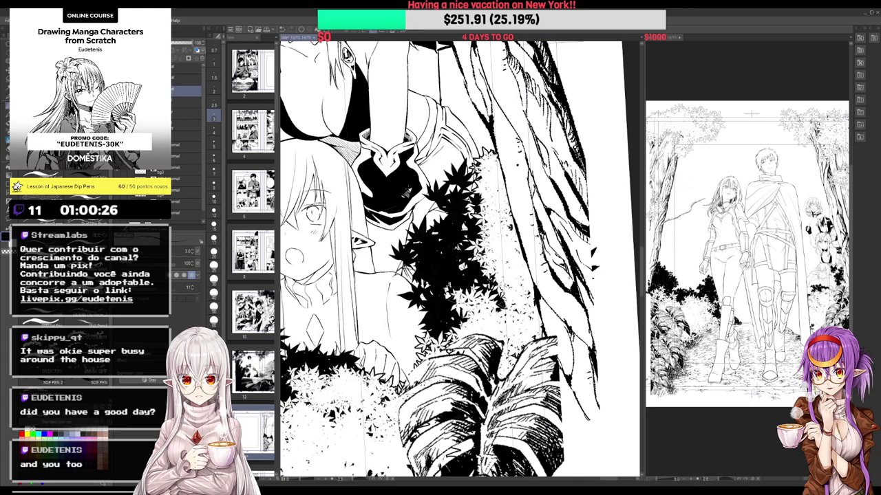
Add short highlight and shading strokes on the black glove and along the edge of its cuff
left_click_drag(405, 192, 420, 187)
left_click_drag(375, 165, 383, 176)
left_click_drag(376, 164, 385, 176)
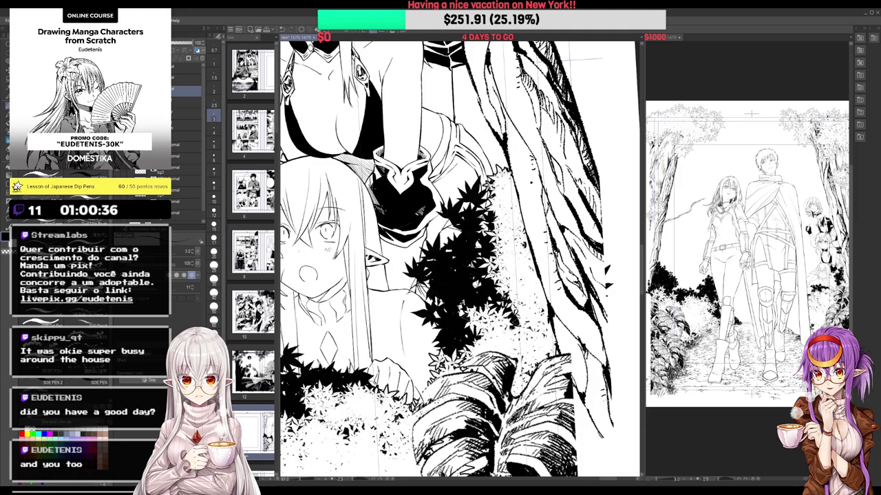
left_click_drag(378, 166, 371, 180)
left_click_drag(380, 164, 374, 181)
left_click_drag(384, 171, 378, 183)
Ink the forearm part of the glove below the folds as solid black and touch up its edges
mouse_move(446, 110)
left_mouse_down()
mouse_move(436, 62)
mouse_move(421, 84)
left_mouse_up()
key("minus")
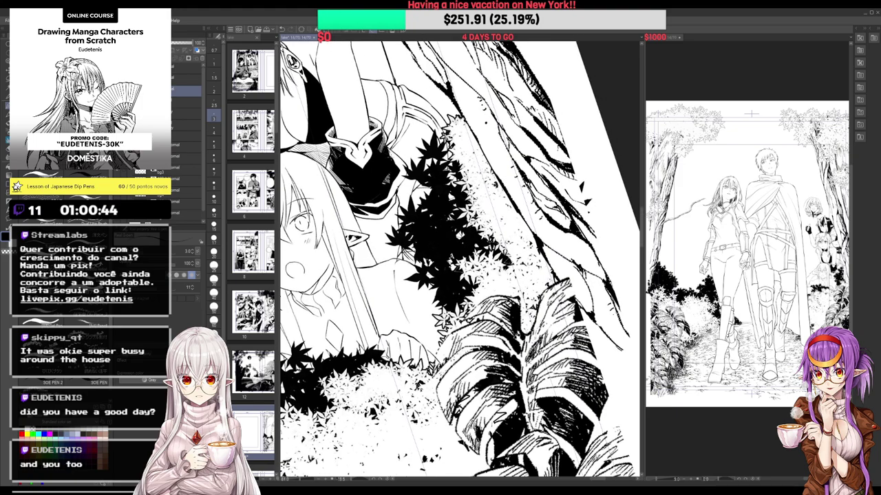
key("minus")
key("minus")
left_click_drag(365, 220, 588, 179)
left_click_drag(589, 172, 442, 139)
left_click_drag(443, 138, 354, 137)
left_click_drag(354, 137, 378, 177)
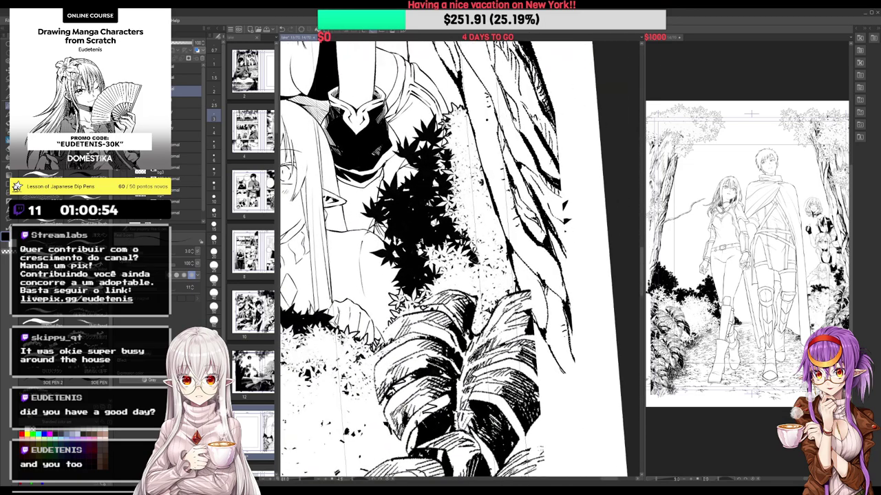
left_click_drag(364, 226, 374, 182)
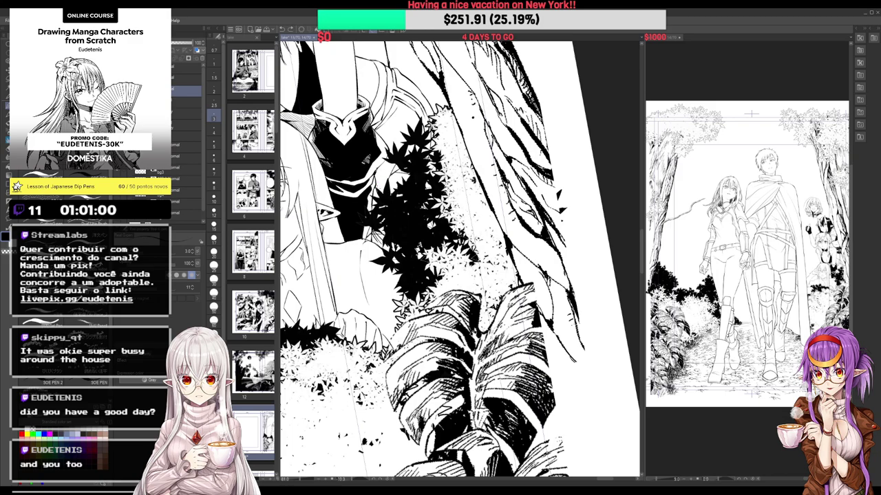
mouse_move(390, 172)
left_mouse_down()
mouse_move(409, 137)
mouse_move(386, 163)
mouse_move(388, 154)
left_mouse_up()
key("e")
key("p")
mouse_move(413, 121)
left_mouse_down()
mouse_move(373, 148)
mouse_move(415, 113)
left_mouse_up()
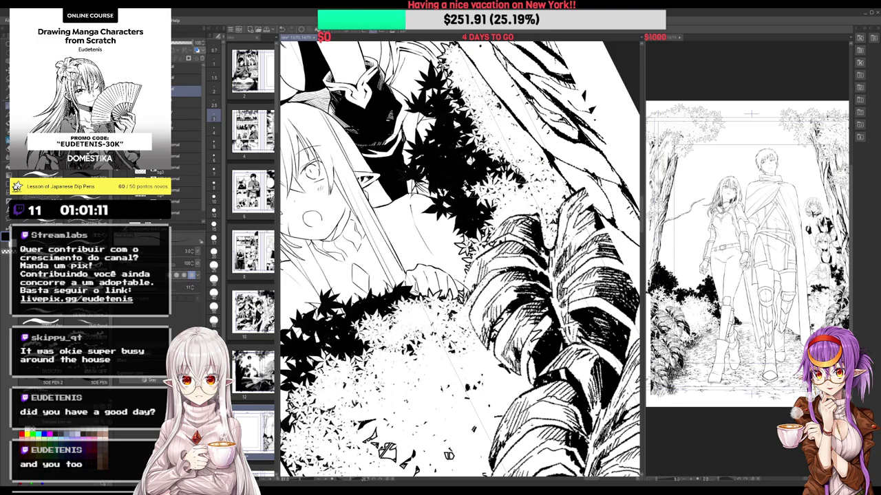
Hatch the folds and side of the one-horned girl's black glove with short strokes
left_click_drag(379, 166, 377, 211)
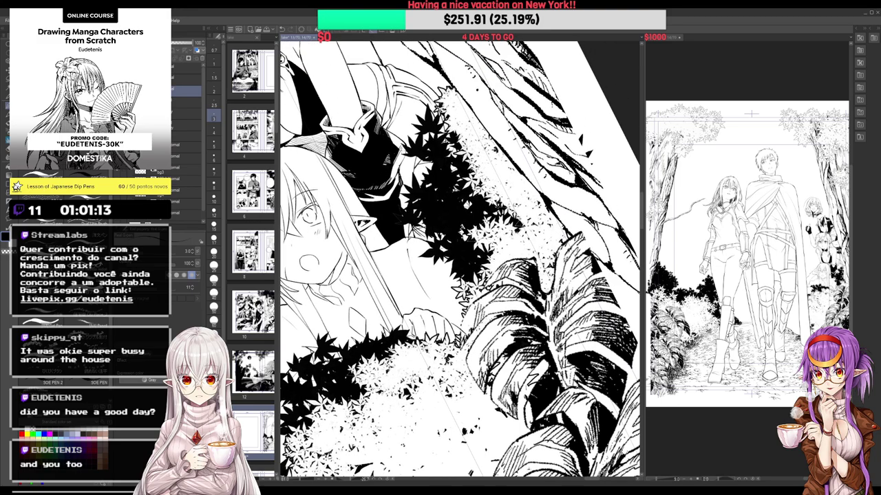
mouse_move(404, 157)
left_mouse_down()
mouse_move(369, 209)
mouse_move(394, 189)
mouse_move(390, 197)
left_mouse_up()
left_click_drag(397, 175, 395, 187)
left_click_drag(399, 180, 408, 196)
left_click_drag(421, 151, 410, 170)
left_click_drag(421, 148, 411, 165)
left_click_drag(426, 150, 416, 171)
mouse_move(475, 76)
left_mouse_down()
mouse_move(498, 76)
mouse_move(456, 103)
left_mouse_up()
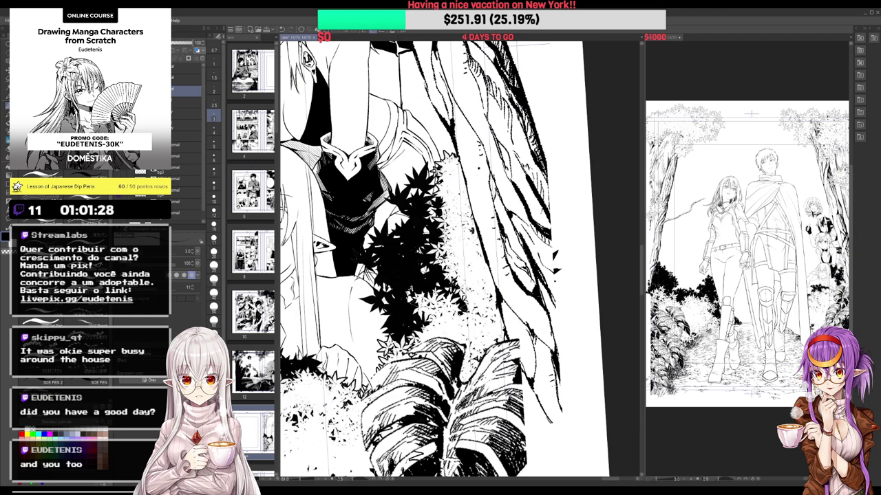
Hide the black foliage, undo the stray strokes and erase the excess along the glove's lower edge
key("Delete")
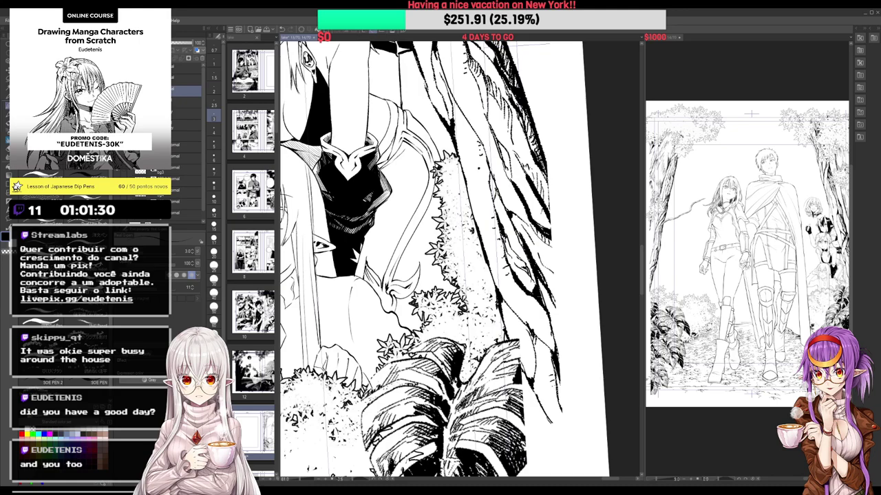
left_click_drag(432, 177, 436, 116)
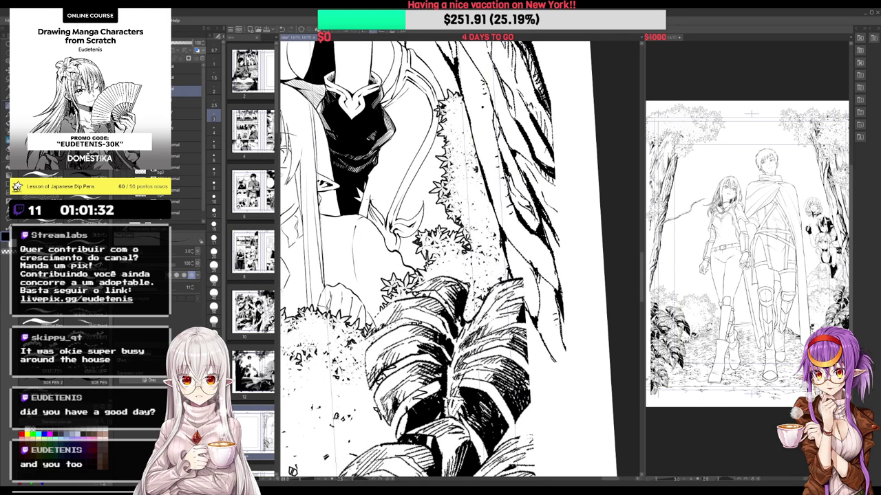
left_click_drag(367, 196, 371, 176)
key("ctrl+z")
key("ctrl+z")
key("ctrl+z")
key("ctrl+z")
key("ctrl+z")
key("ctrl+z")
key("ctrl+z")
key("e")
left_click_drag(369, 178, 363, 216)
key("p")
Close the outline behind the one-horned girl's hip straps and fill the garment there with black
left_click_drag(475, 100, 470, 126)
scroll(422, 259, "up", 2)
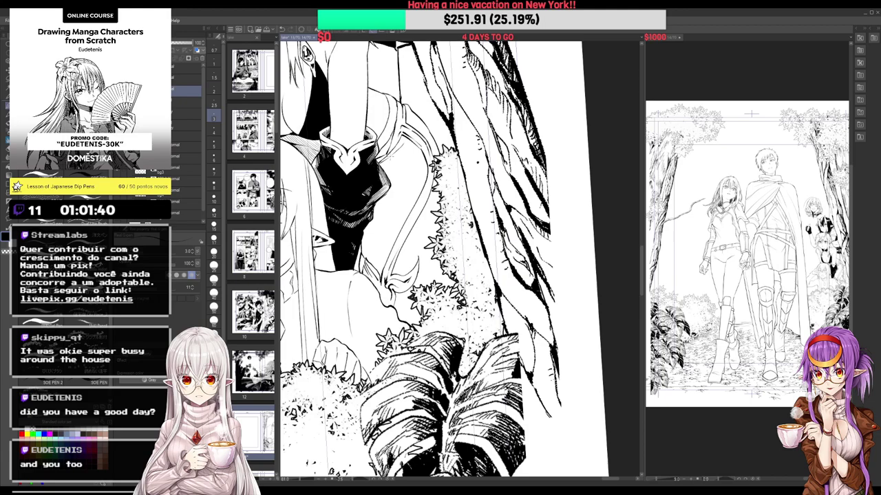
left_click_drag(388, 157, 406, 140)
left_click_drag(446, 96, 453, 110)
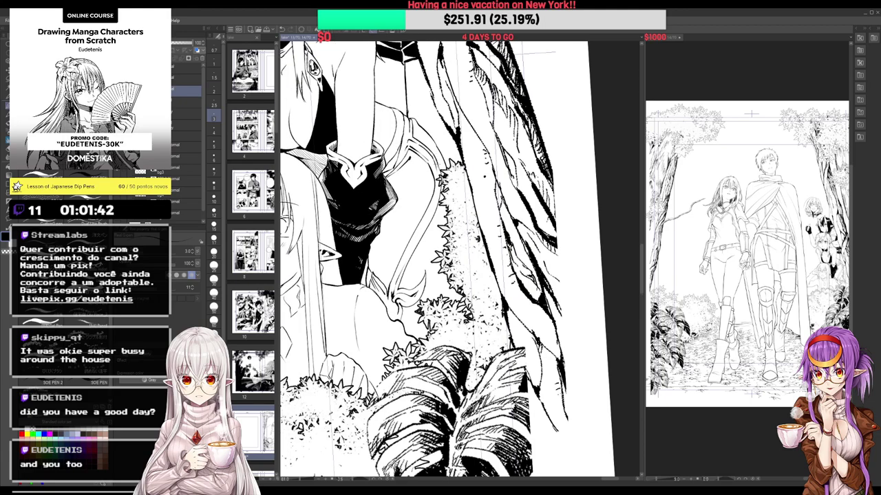
key("g")
left_click(434, 143)
left_click(444, 170)
left_click(444, 177)
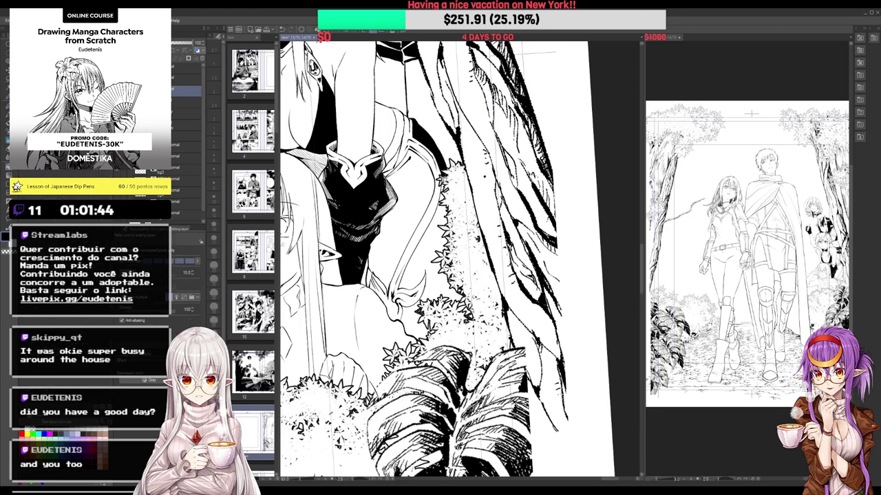
scroll(435, 164, "down", 2)
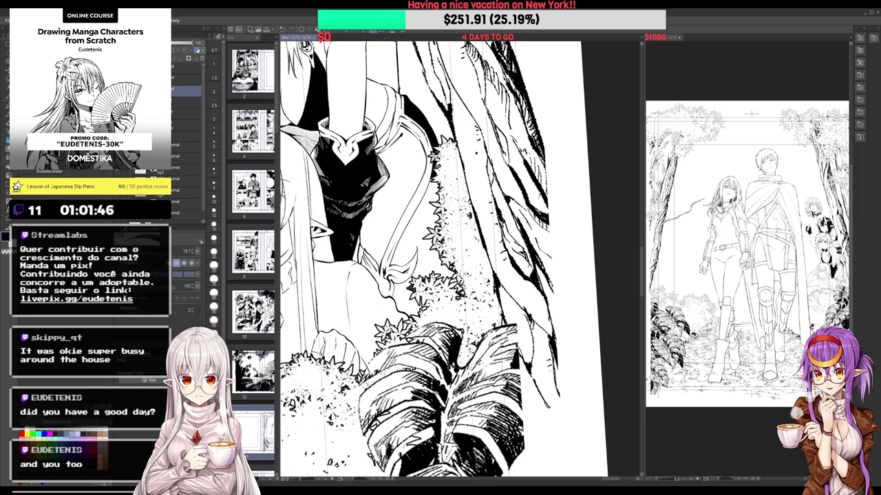
scroll(443, 180, "down", 5)
key("p")
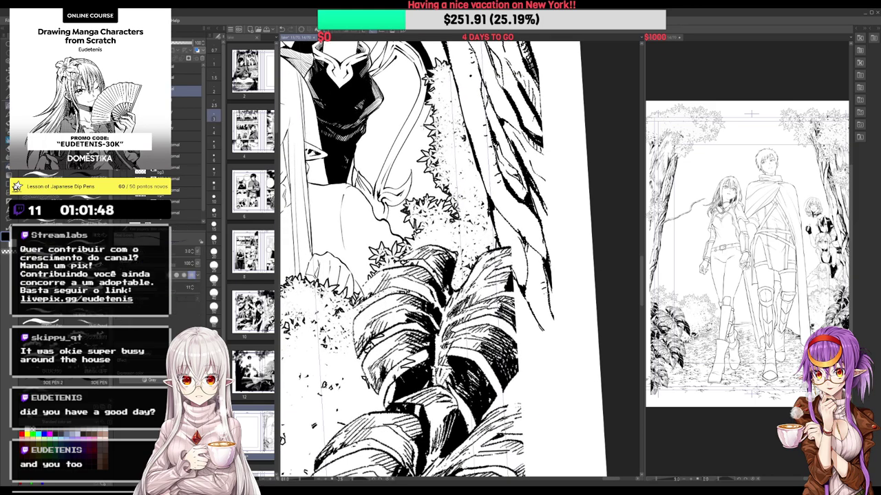
left_click_drag(427, 121, 405, 166)
scroll(413, 159, "down", 2)
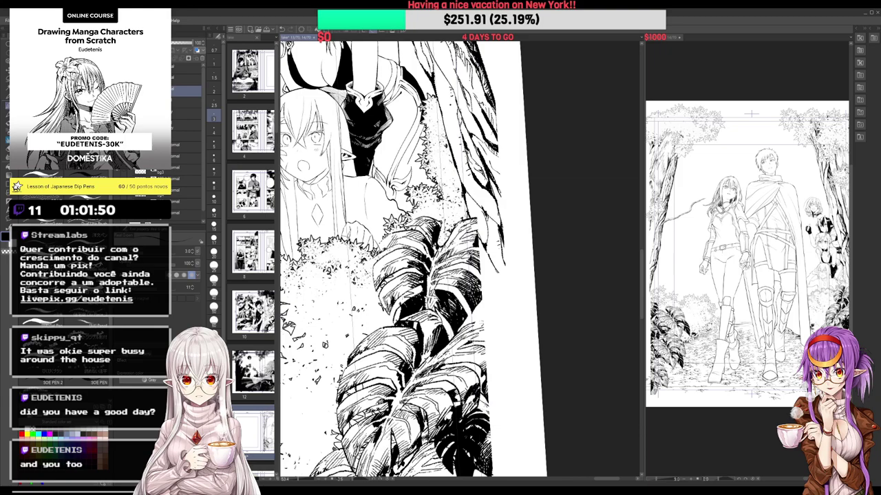
key("ctrl+Tab")
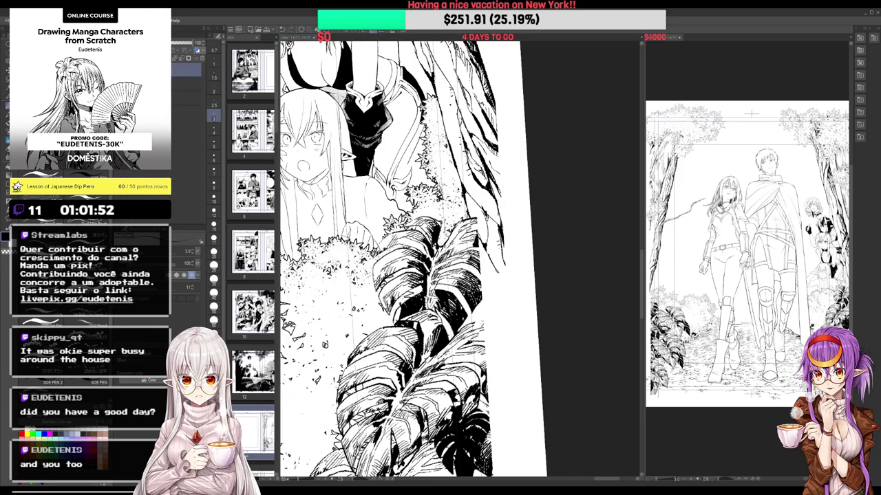
left_click(411, 145)
key("ctrl+z")
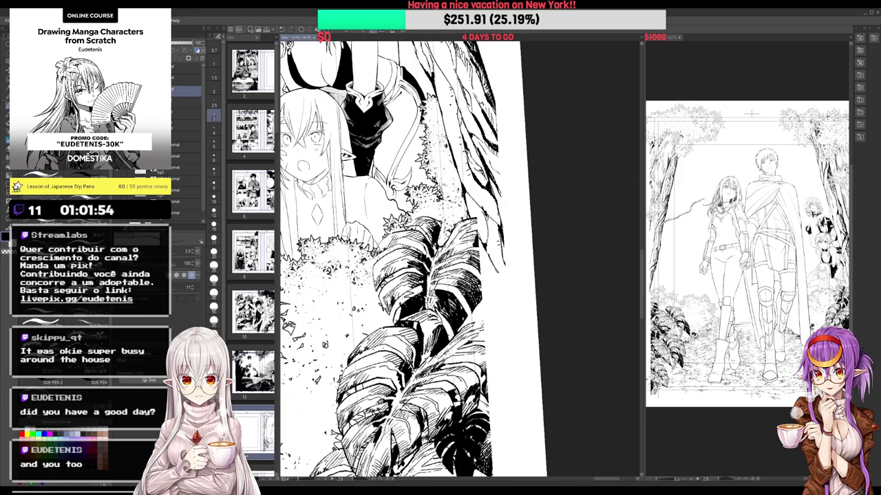
Bring back the black foliage around the girls
left_click_drag(425, 128, 415, 183)
scroll(414, 180, "up", 1)
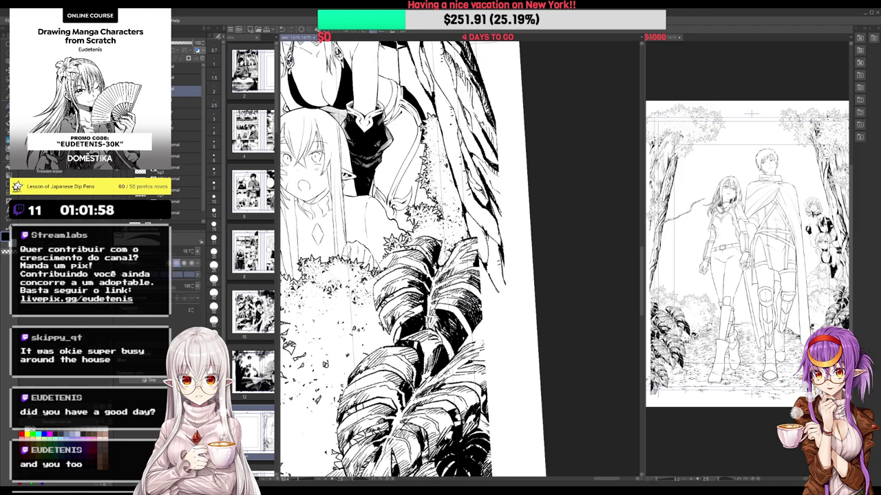
left_click_drag(432, 156, 460, 216)
key("p")
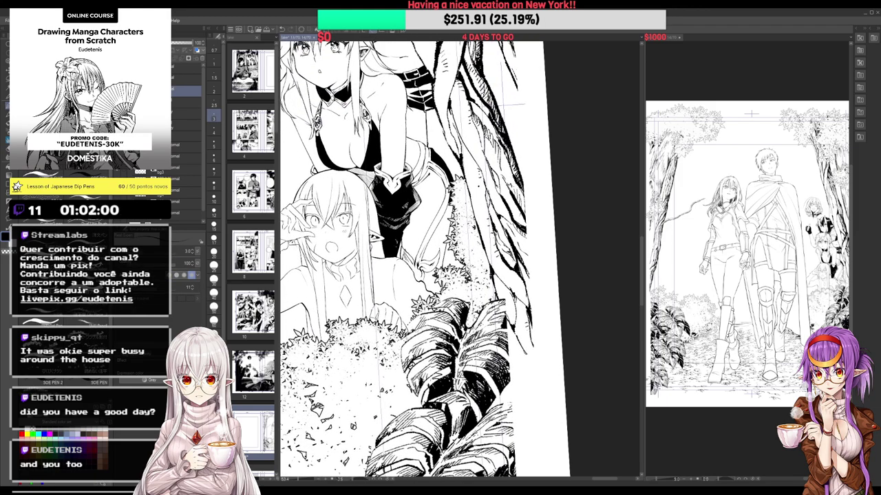
key("ctrl+z")
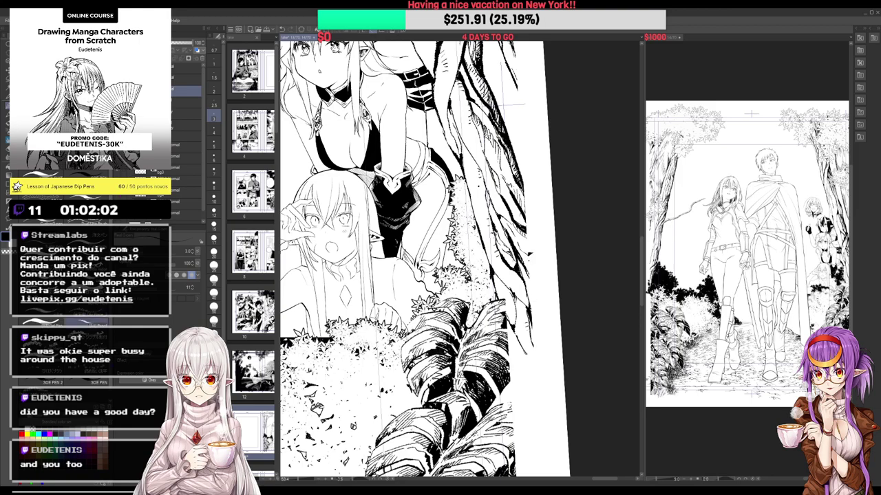
left_click_drag(514, 128, 526, 132)
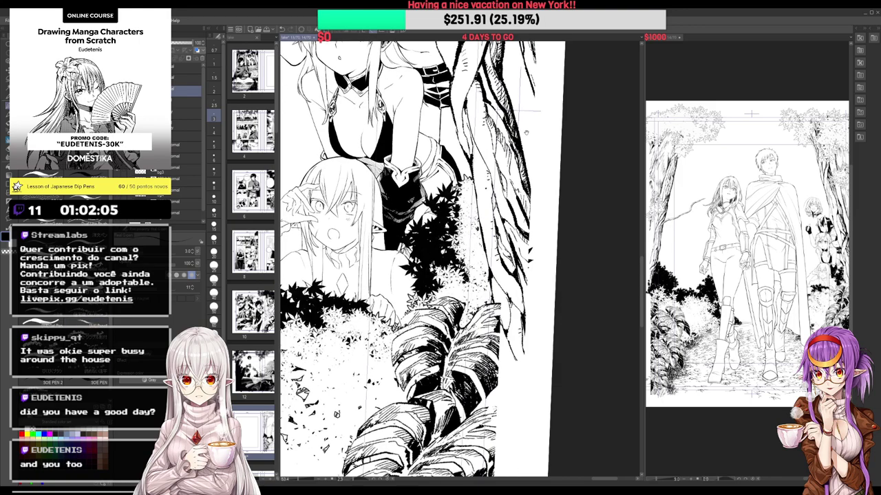
Finish inking the straps on the one-horned girl's hip and fill the area between them with black
left_click_drag(391, 93, 416, 71)
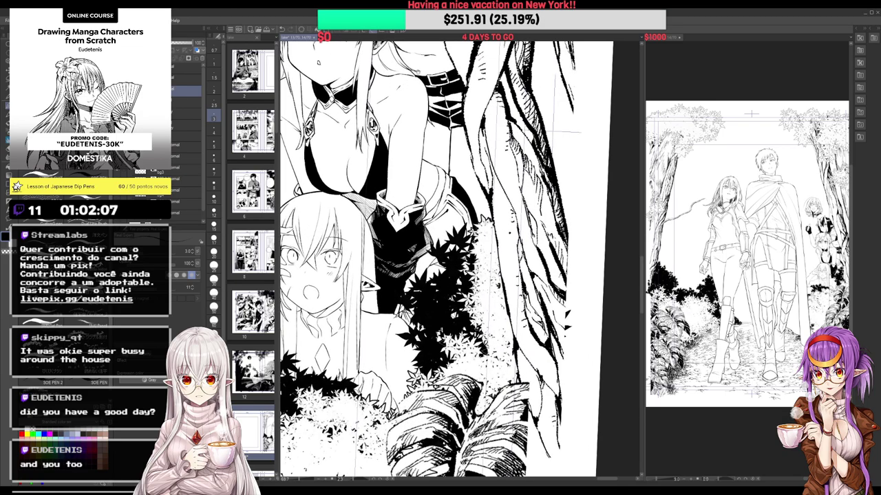
mouse_move(434, 122)
left_mouse_down()
mouse_move(432, 95)
mouse_move(439, 100)
mouse_move(417, 95)
left_mouse_up()
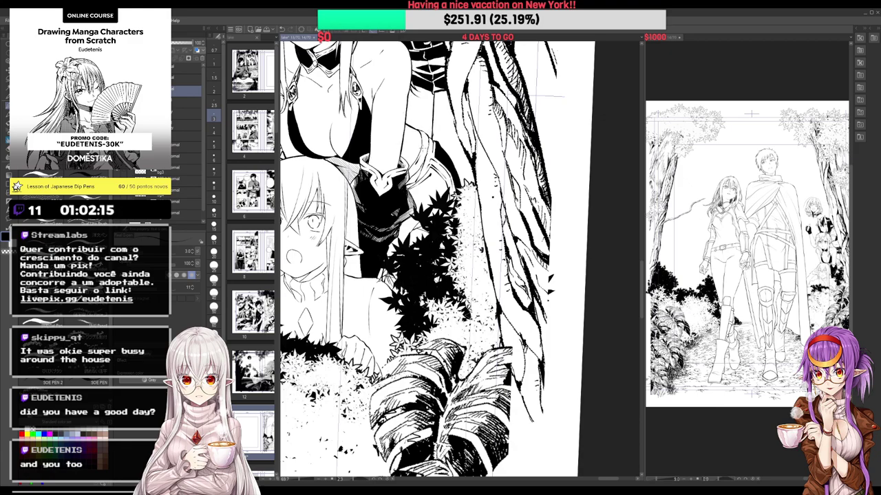
left_click_drag(418, 147, 427, 131)
mouse_move(408, 174)
left_mouse_down()
mouse_move(427, 133)
mouse_move(421, 160)
left_mouse_up()
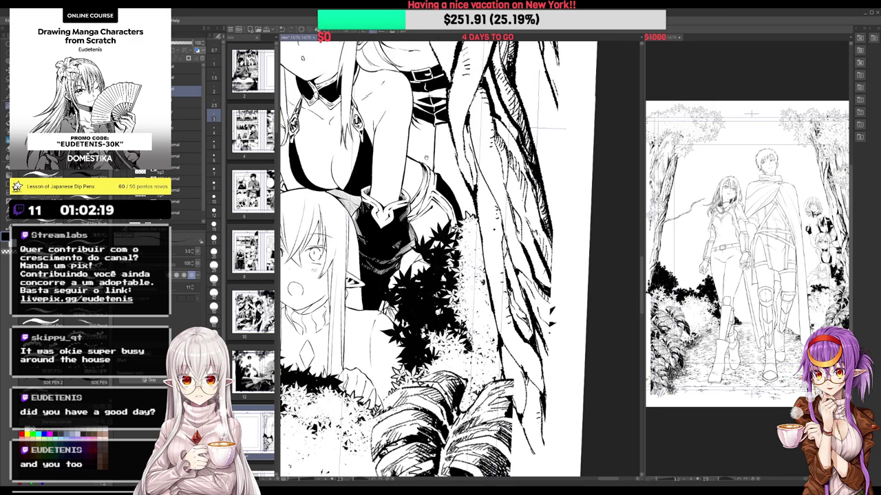
mouse_move(419, 197)
left_mouse_down()
mouse_move(405, 161)
mouse_move(416, 136)
mouse_move(416, 144)
left_mouse_up()
key("g")
key("p")
key("g")
left_click(411, 144)
key("p")
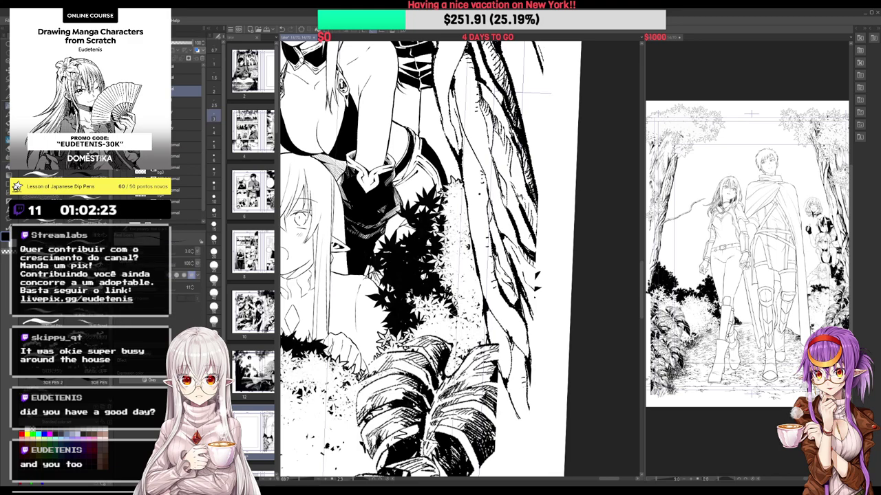
left_click_drag(404, 175, 412, 159)
mouse_move(410, 121)
left_mouse_down()
mouse_move(423, 200)
mouse_move(469, 218)
left_mouse_up()
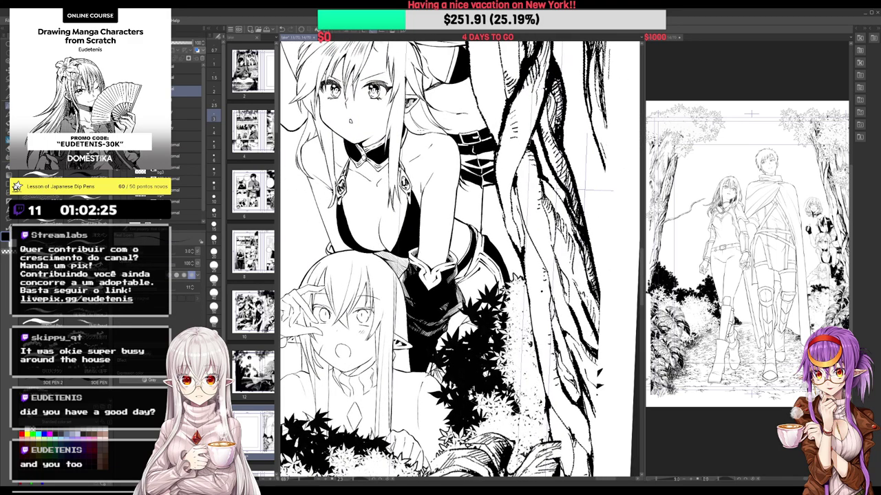
mouse_move(310, 115)
left_mouse_down()
mouse_move(301, 141)
mouse_move(319, 131)
mouse_move(309, 127)
left_mouse_up()
left_click_drag(385, 165, 406, 217)
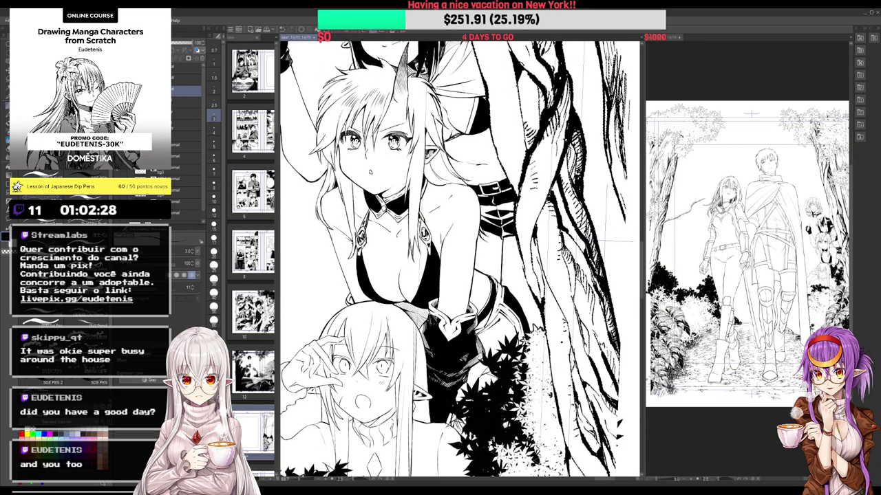
Ink extra fine strands in the one-horned girl's fringe and side locks
mouse_move(329, 145)
left_mouse_down()
mouse_move(317, 152)
mouse_move(320, 162)
left_mouse_up()
left_click_drag(333, 148, 324, 181)
left_click_drag(385, 261, 389, 218)
left_click_drag(324, 153, 319, 160)
left_click_drag(317, 160, 333, 183)
left_click_drag(326, 171, 339, 185)
mouse_move(348, 130)
left_mouse_down()
mouse_move(357, 169)
mouse_move(366, 153)
left_mouse_up()
mouse_move(420, 150)
left_mouse_down()
mouse_move(419, 207)
mouse_move(412, 207)
left_mouse_up()
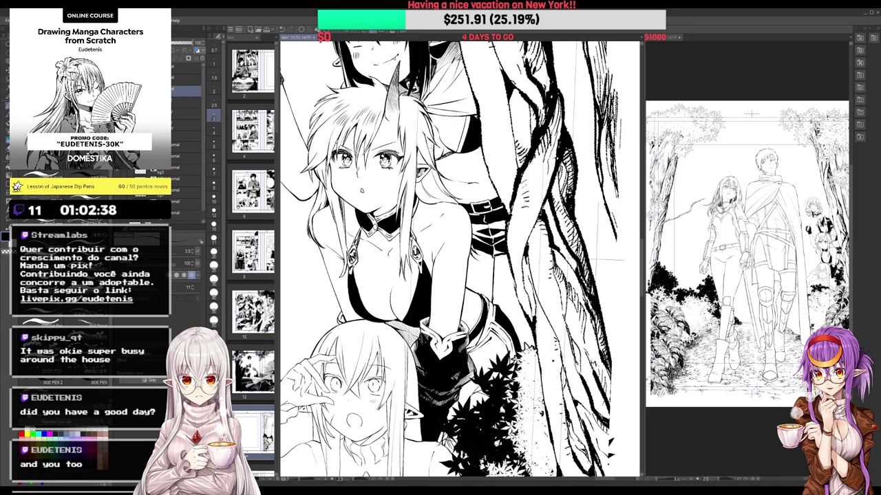
mouse_move(414, 134)
left_mouse_down()
mouse_move(412, 204)
mouse_move(444, 195)
left_mouse_up()
Add fine hatching lines between the one-horned girl's breasts
scroll(441, 189, "down", 3)
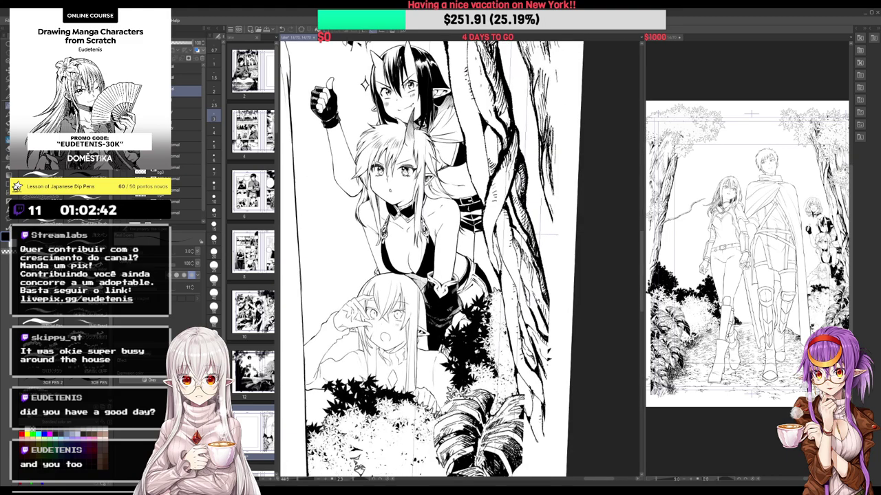
scroll(438, 190, "down", 1)
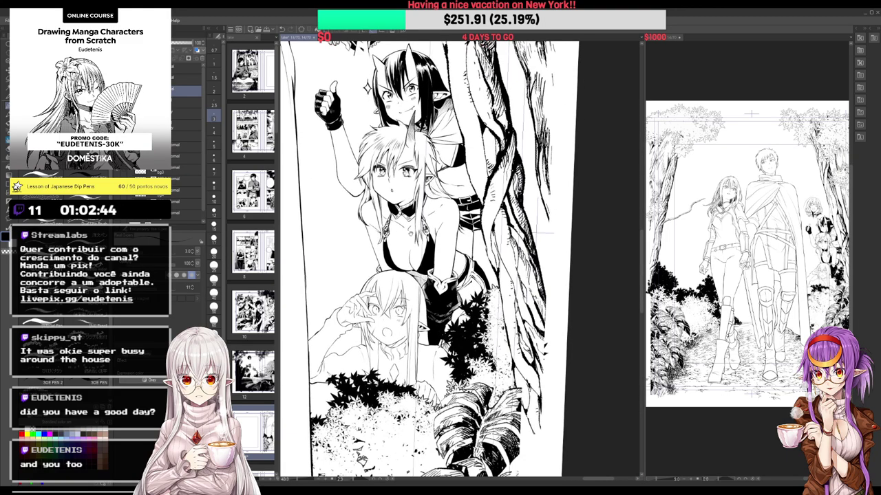
scroll(377, 259, "up", 5)
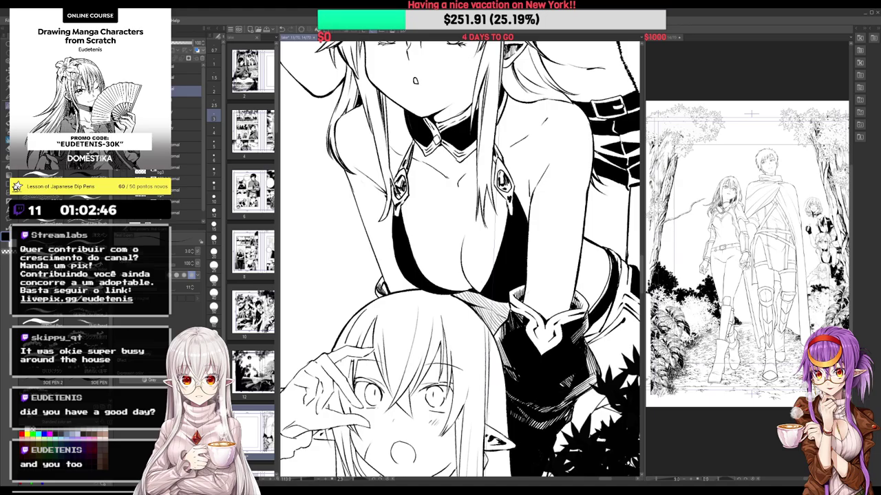
scroll(364, 269, "down", 2)
scroll(364, 268, "down", 3)
scroll(361, 264, "up", 5)
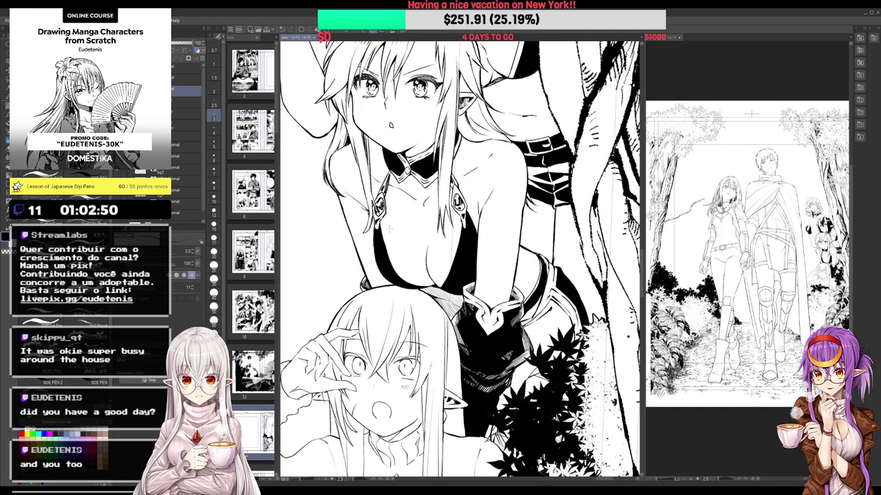
scroll(462, 261, "down", 2)
scroll(461, 253, "up", 2)
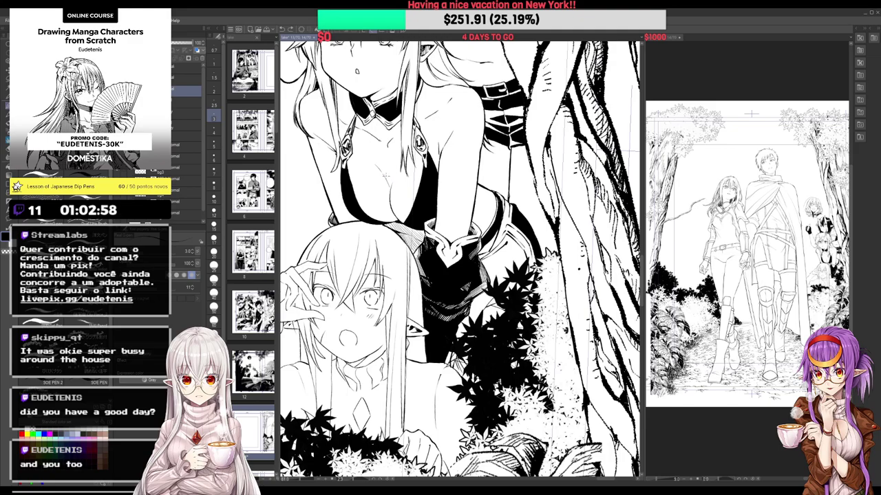
scroll(391, 176, "down", 1)
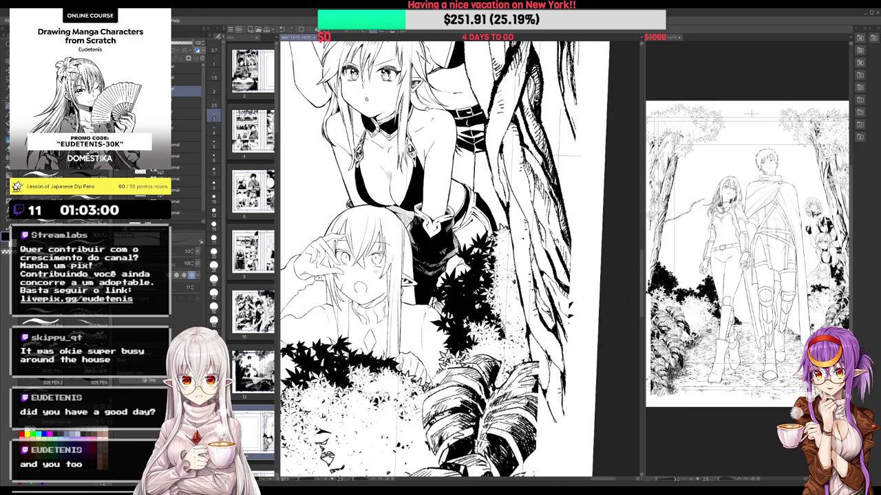
scroll(390, 136, "up", 2)
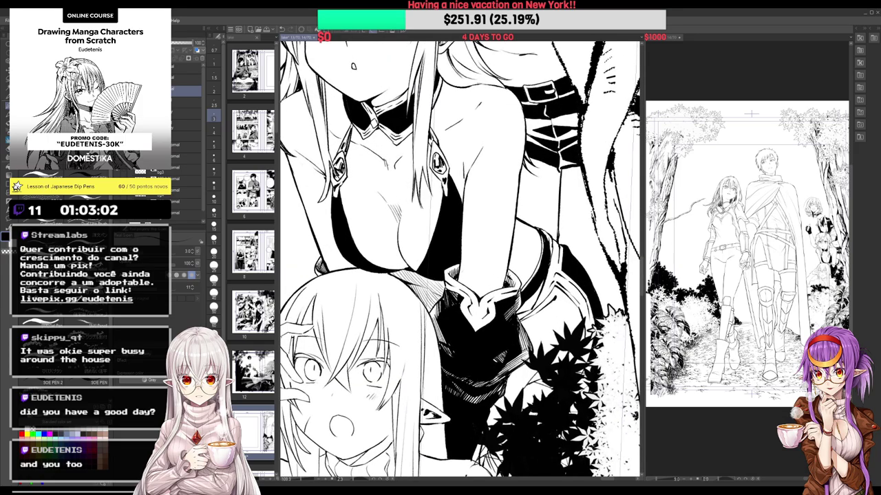
Hatch a small patch of shading on the one-horned girl's shoulder beside her long side lock
scroll(392, 169, "down", 3)
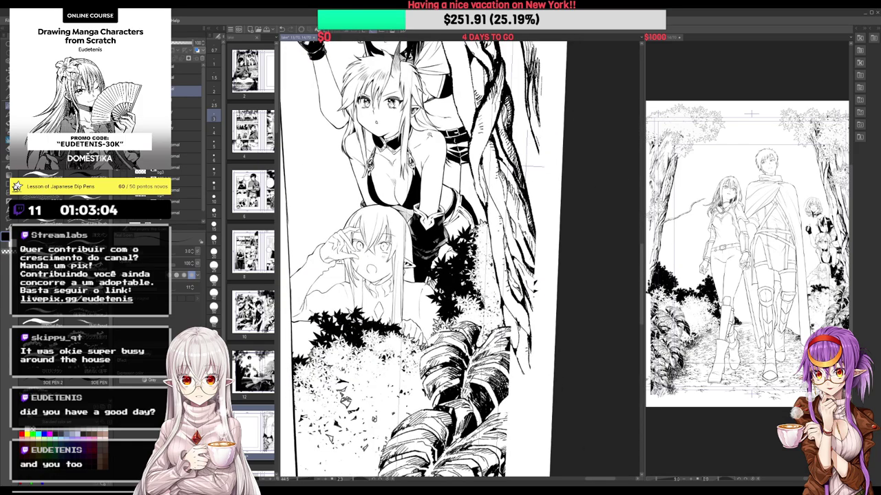
scroll(415, 85, "up", 3)
left_click_drag(415, 144, 404, 157)
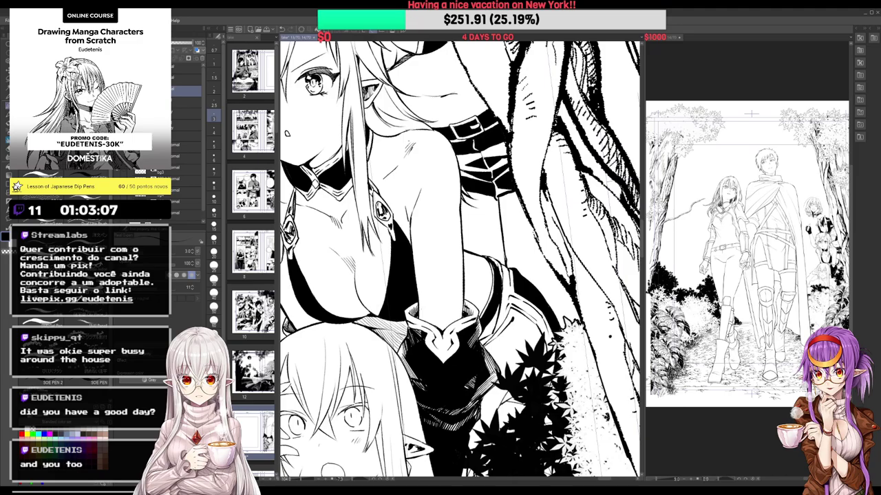
mouse_move(413, 123)
left_mouse_down()
mouse_move(455, 121)
mouse_move(507, 167)
left_mouse_up()
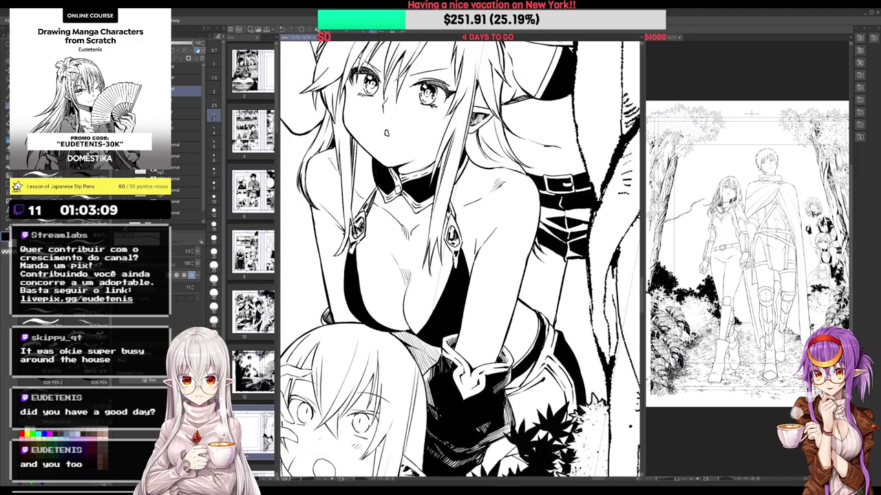
scroll(333, 163, "down", 3)
left_click_drag(495, 146, 458, 141)
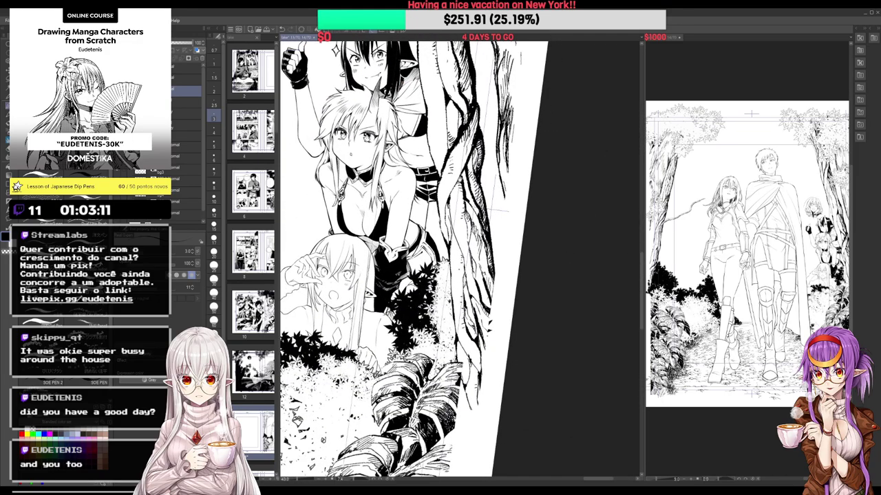
mouse_move(461, 177)
left_mouse_down()
mouse_move(450, 208)
mouse_move(458, 208)
left_mouse_up()
left_click_drag(437, 202, 454, 232)
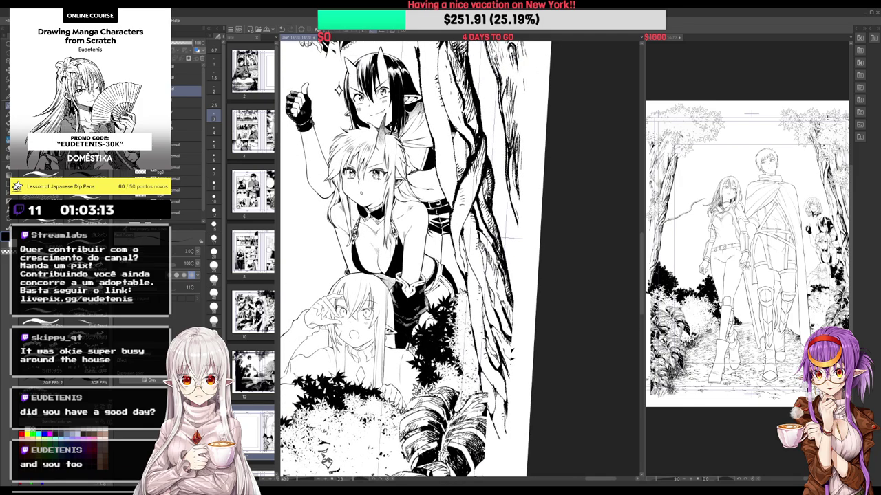
scroll(314, 185, "up", 3)
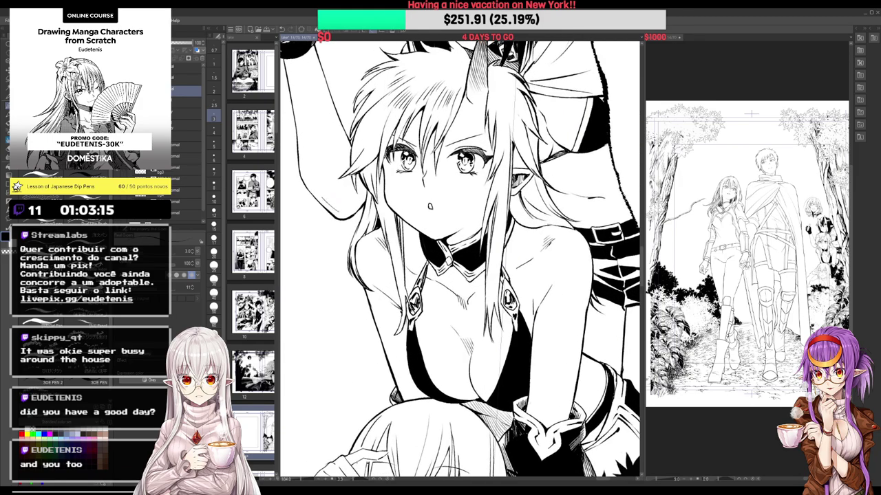
Ink the hair strands in the fringe of the lowest girl behind the bush
scroll(333, 213, "down", 3)
left_click_drag(437, 304, 455, 164)
scroll(461, 258, "down", 2)
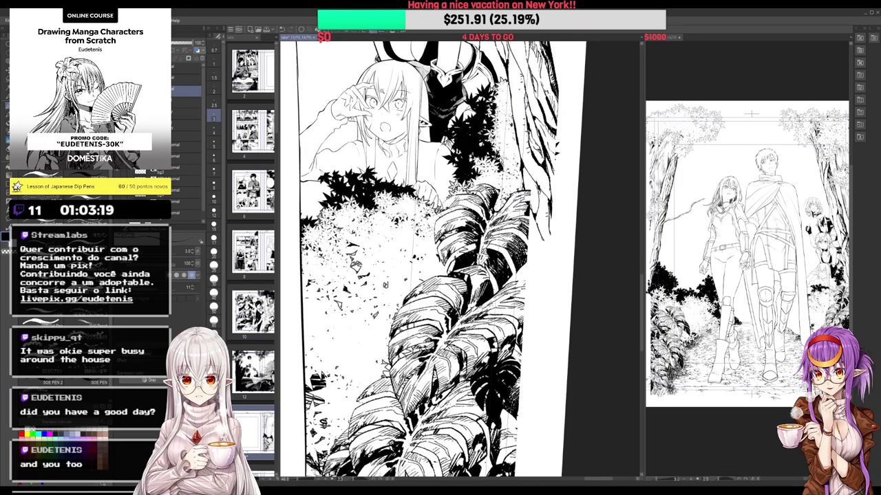
scroll(460, 258, "up", 1)
key("g")
scroll(461, 258, "up", 1)
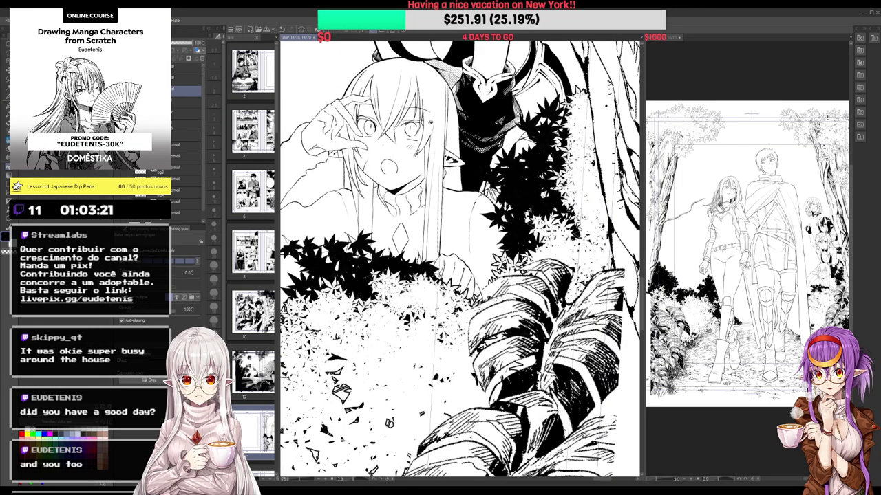
key("p")
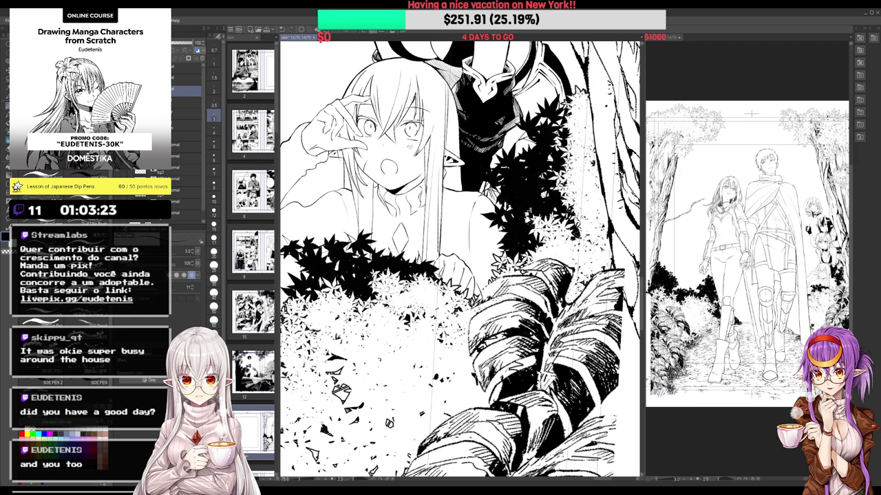
scroll(460, 259, "up", 1)
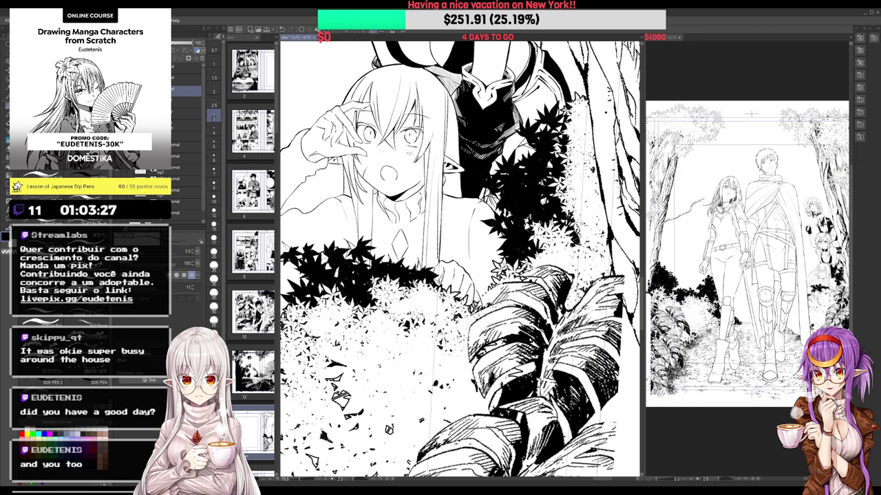
scroll(403, 109, "up", 3)
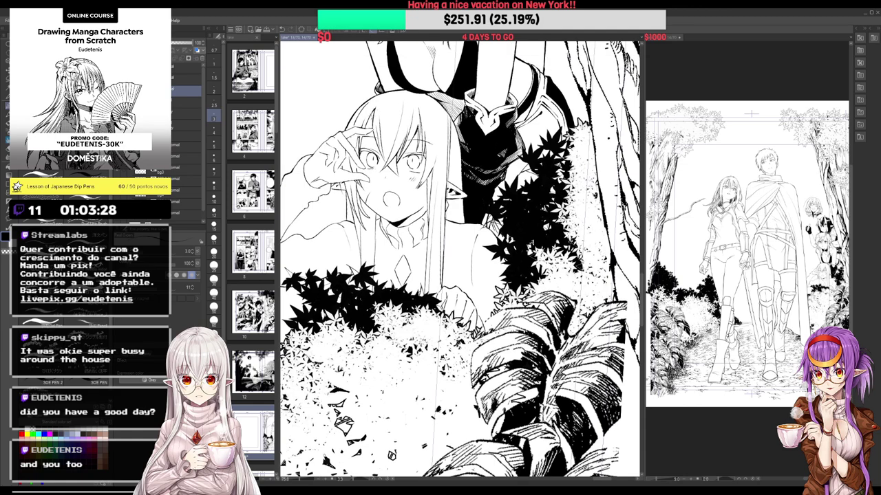
mouse_move(376, 98)
left_mouse_down()
mouse_move(367, 123)
mouse_move(345, 129)
mouse_move(387, 102)
mouse_move(378, 142)
mouse_move(391, 170)
left_mouse_up()
key("e")
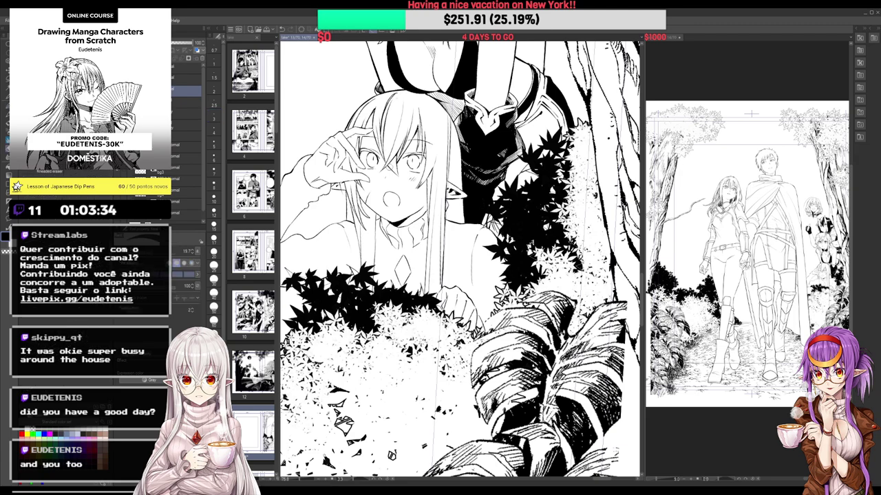
Erase the lowest girl's round open mouth and redraw it as a narrow upright oval
key("p")
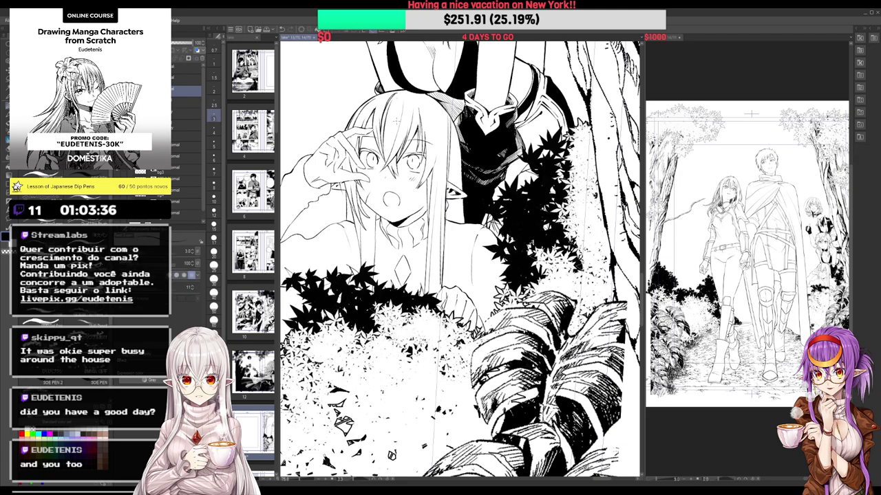
left_click_drag(390, 149, 396, 108)
mouse_move(437, 85)
left_mouse_down()
mouse_move(409, 144)
mouse_move(410, 75)
left_mouse_up()
mouse_move(420, 117)
left_mouse_down()
mouse_move(414, 141)
mouse_move(375, 142)
mouse_move(382, 152)
mouse_move(374, 140)
mouse_move(379, 155)
left_mouse_up()
key("e")
key("p")
left_click_drag(424, 93, 427, 110)
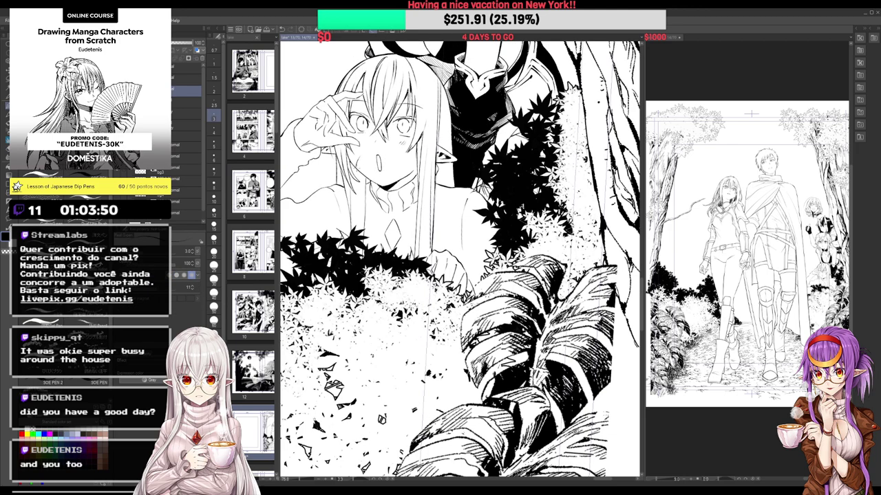
Add strands and line weight to the lowest girl's hair around her face and in her side locks
left_click_drag(347, 148, 372, 181)
left_click_drag(444, 141, 403, 100)
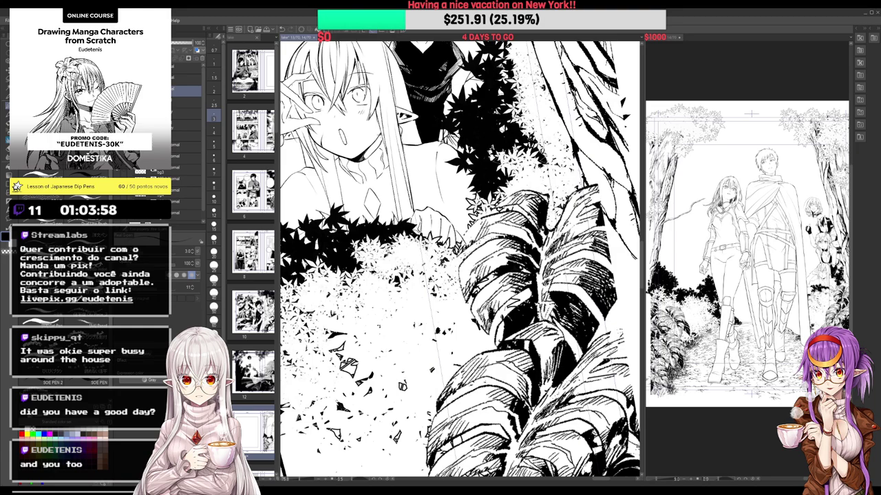
left_click_drag(376, 77, 386, 125)
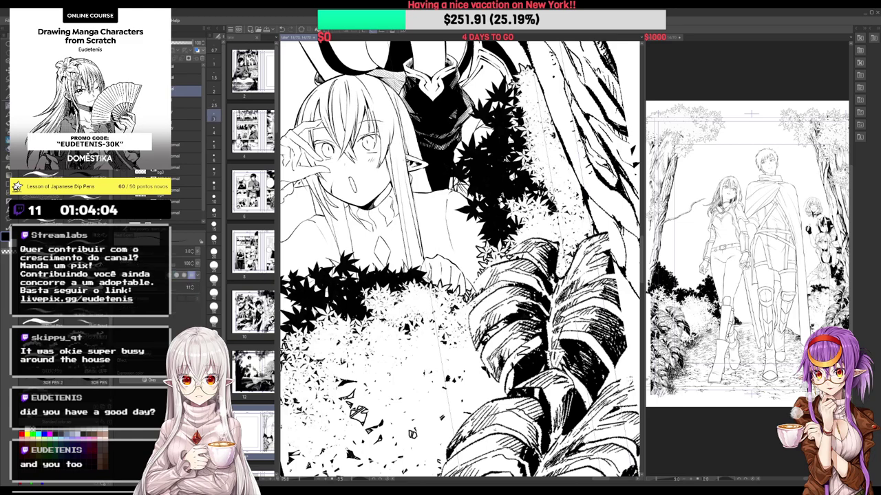
left_click_drag(459, 275, 439, 233)
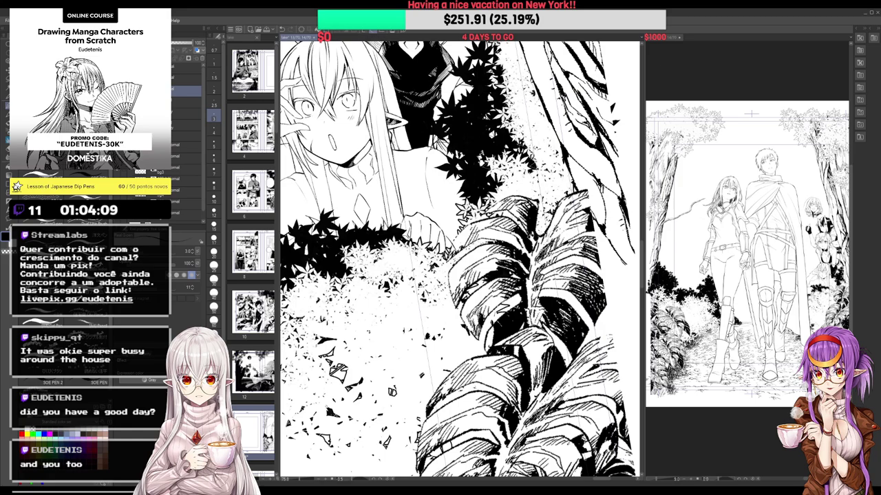
left_click_drag(391, 129, 431, 198)
left_click_drag(405, 141, 412, 157)
mouse_move(399, 113)
left_mouse_down()
mouse_move(404, 129)
mouse_move(451, 128)
mouse_move(463, 141)
mouse_move(406, 152)
left_mouse_up()
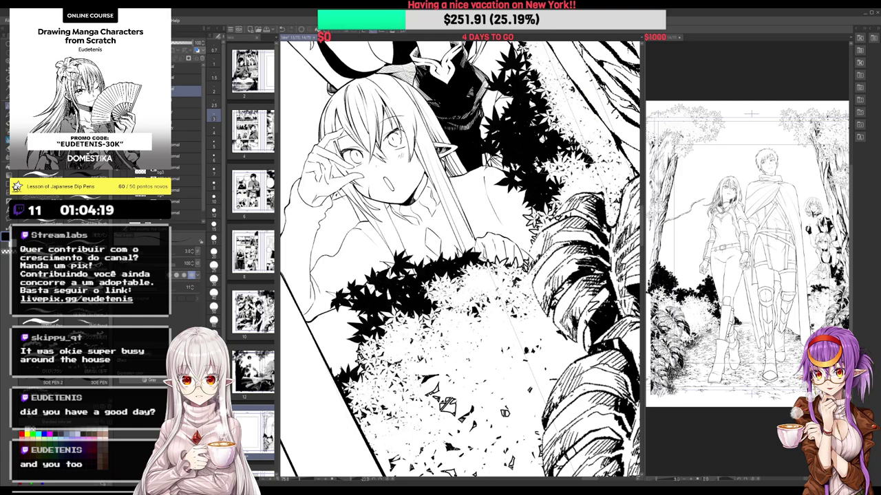
left_click_drag(402, 127, 462, 115)
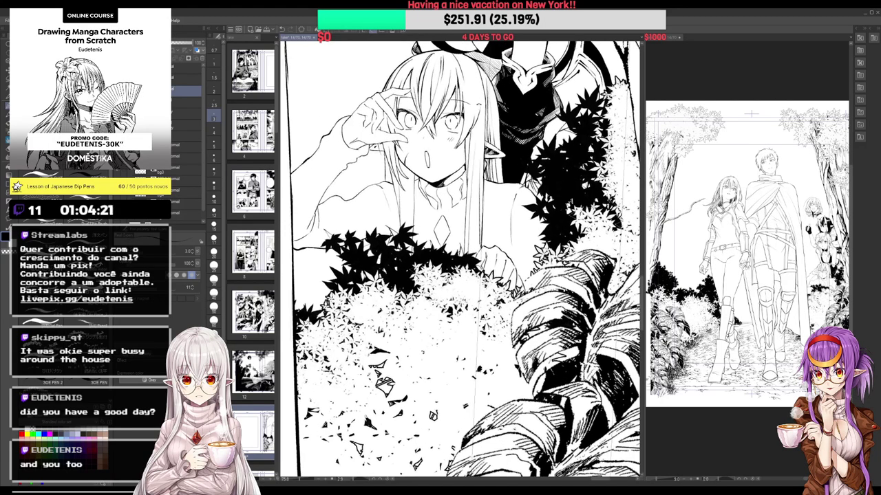
Ink the lowest girl's eyes with dark pupils, irises and heavier upper lashes
left_click_drag(455, 81, 424, 84)
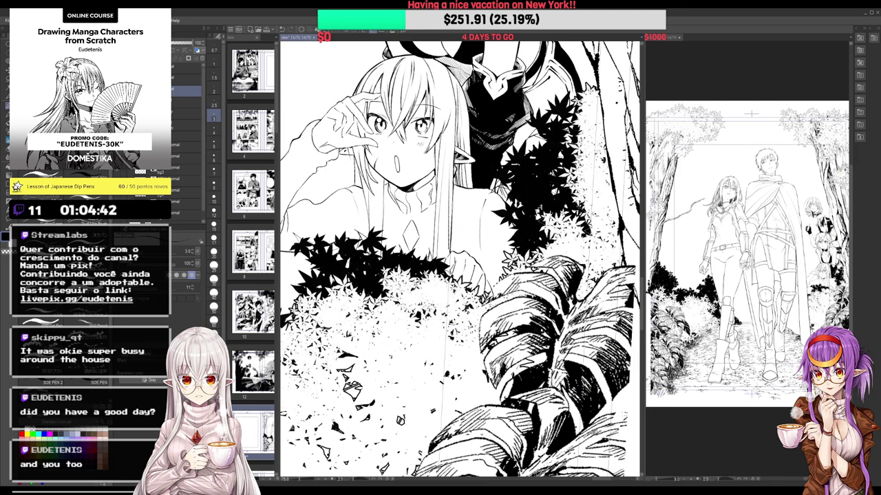
left_click_drag(423, 126, 388, 109)
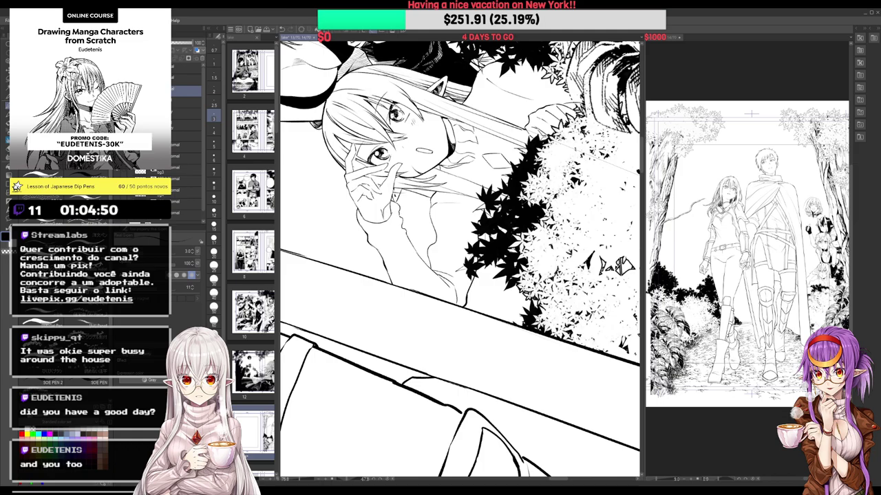
left_click_drag(397, 117, 453, 72)
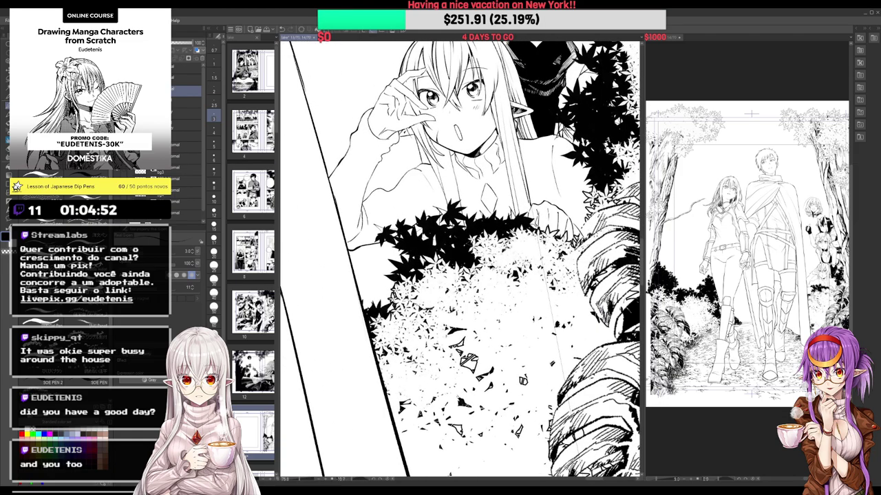
left_click_drag(475, 138, 485, 139)
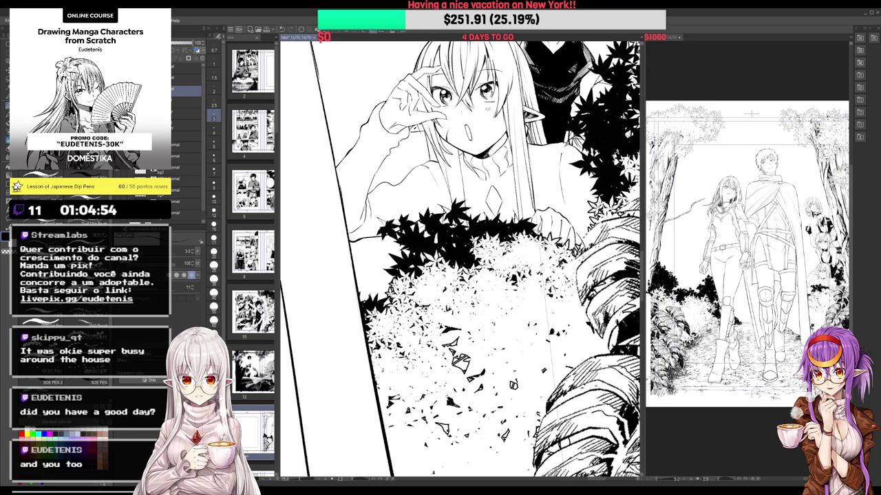
mouse_move(483, 94)
left_mouse_down()
mouse_move(520, 101)
mouse_move(413, 121)
left_mouse_up()
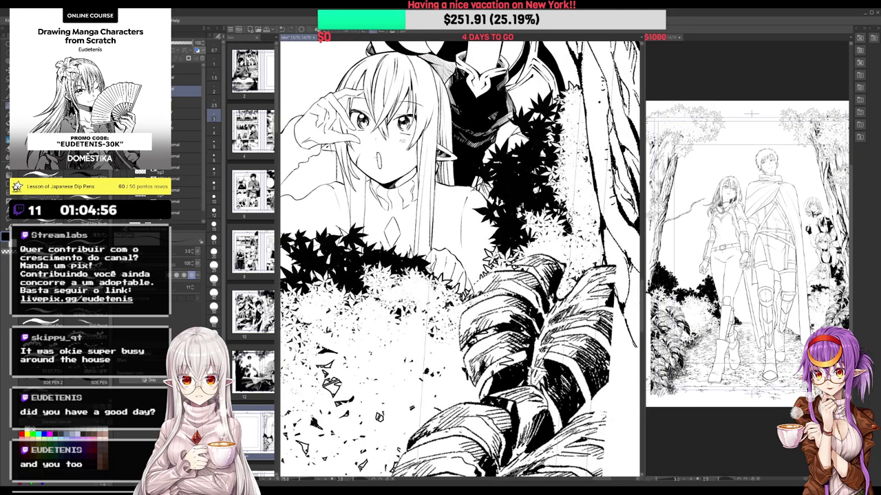
Clean up the lowest girl's mouth with the eraser and re-ink its outline with the pen
key("e")
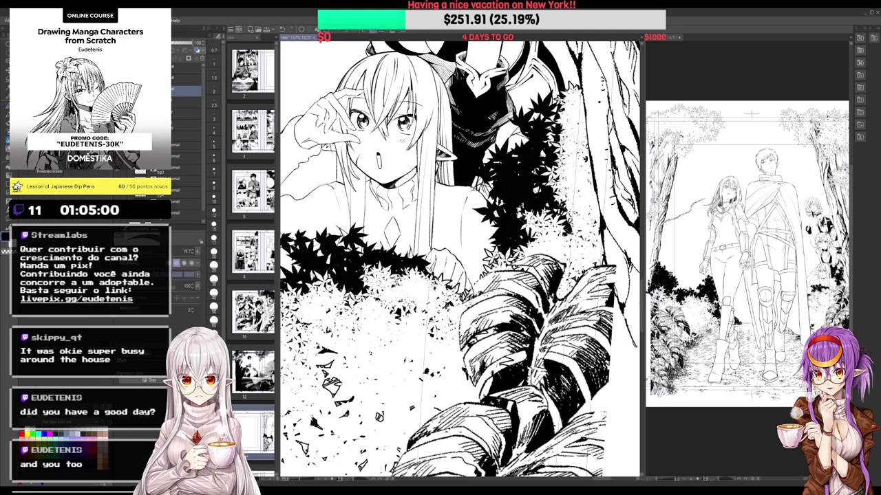
key("p")
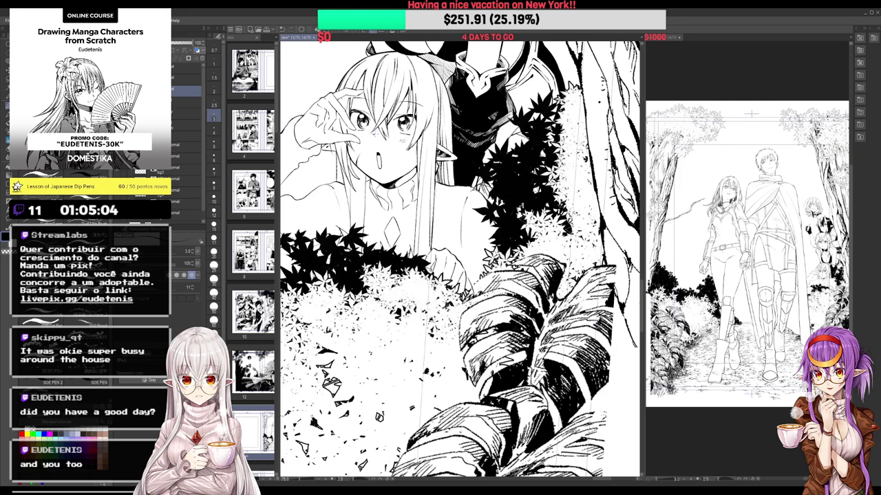
scroll(459, 260, "down", 2)
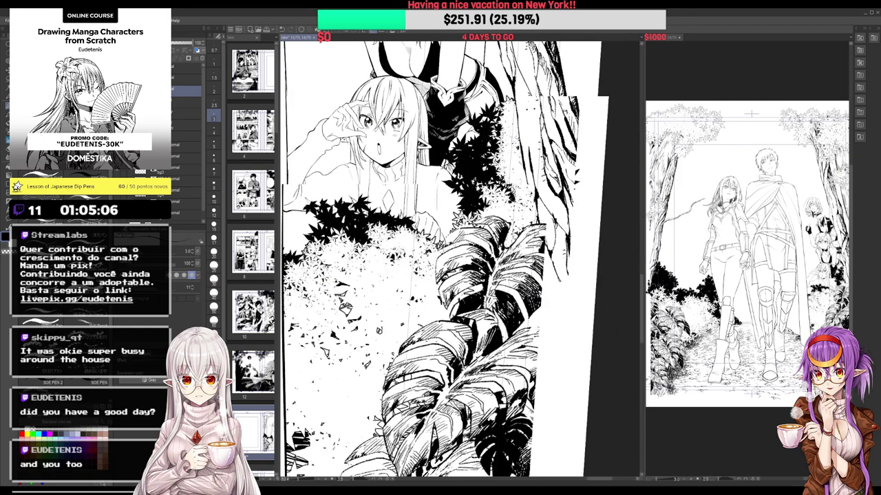
Add fine strand lines to the lowest girl's long hair lock on the side of her raised hand
scroll(460, 260, "up", 2)
key("e")
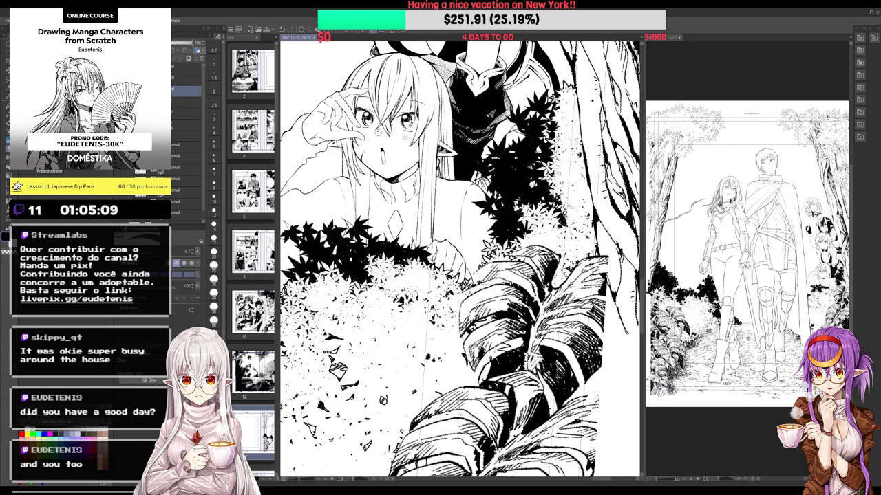
key("p")
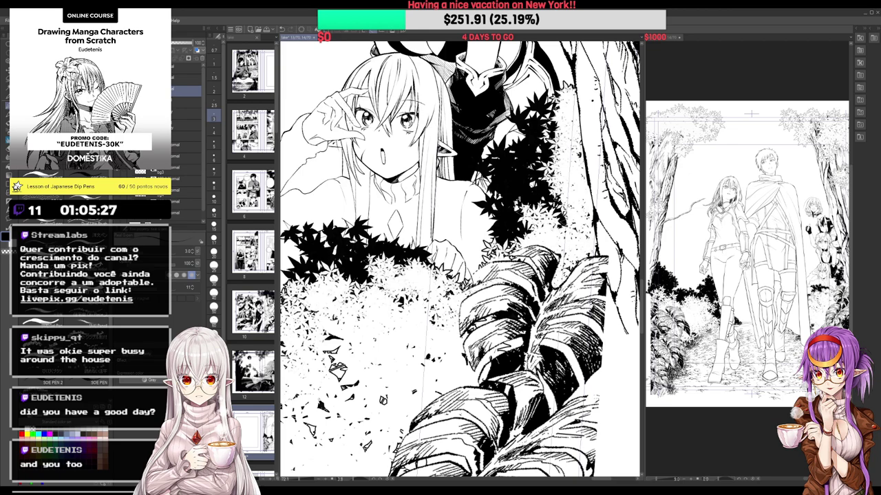
left_click_drag(351, 143, 367, 176)
key("e")
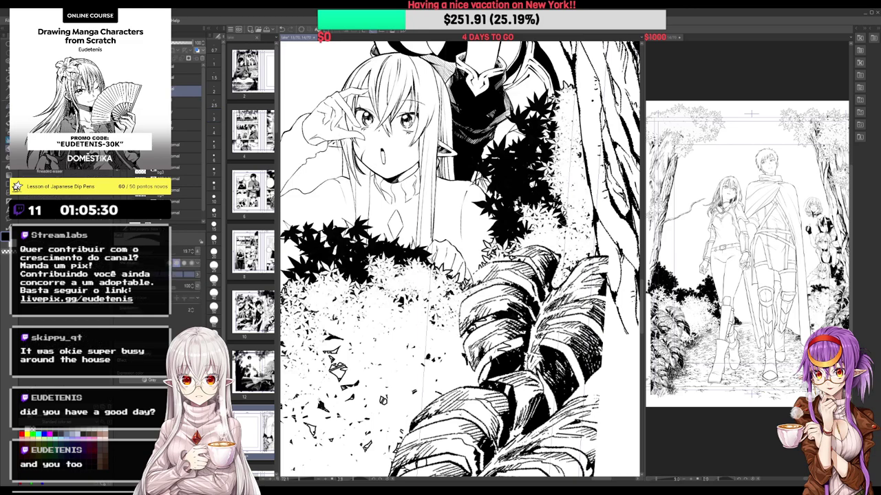
mouse_move(339, 150)
left_mouse_down()
mouse_move(354, 168)
mouse_move(346, 159)
mouse_move(355, 207)
left_mouse_up()
key("e")
key("p")
left_click_drag(365, 165, 367, 200)
left_click_drag(370, 173, 364, 225)
left_click_drag(367, 192, 365, 220)
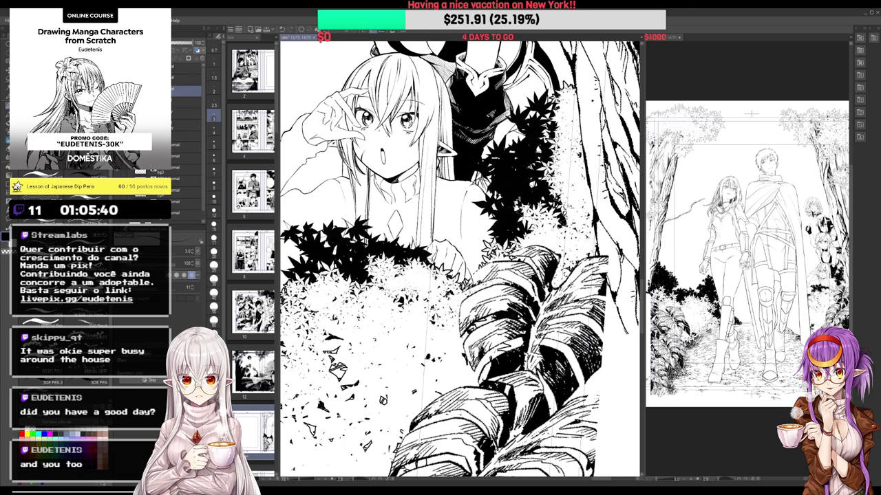
Draw long strands down the lowest girl's hair in front of her pointed ear and a few in her bangs
left_click_drag(422, 152, 420, 190)
left_click_drag(423, 163, 414, 236)
left_click_drag(433, 149, 421, 249)
mouse_move(420, 199)
left_mouse_down()
mouse_move(429, 253)
mouse_move(430, 245)
left_mouse_up()
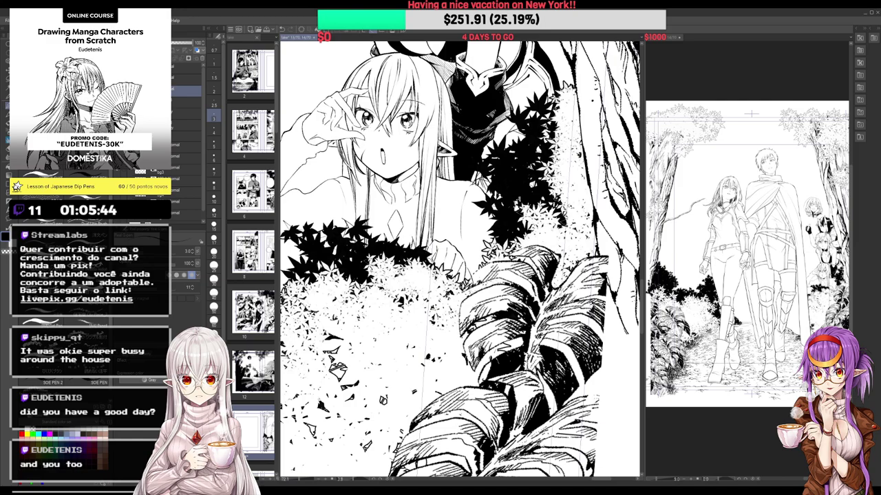
left_click_drag(451, 60, 431, 138)
left_click_drag(428, 114, 434, 140)
left_click_drag(440, 199, 430, 151)
left_click_drag(408, 101, 416, 115)
left_click_drag(408, 106, 410, 120)
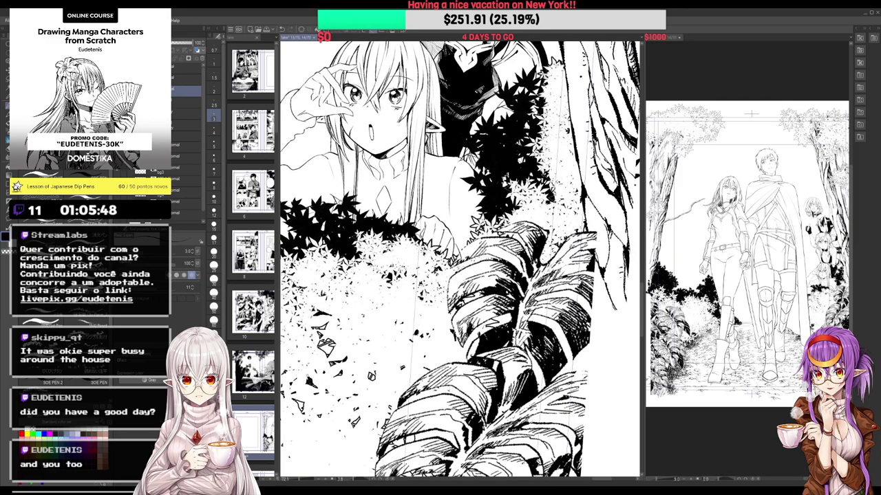
Shade the facets of the lowest girl's diamond-shaped pendant with black and add short strokes beside her neck
left_click_drag(339, 216, 359, 250)
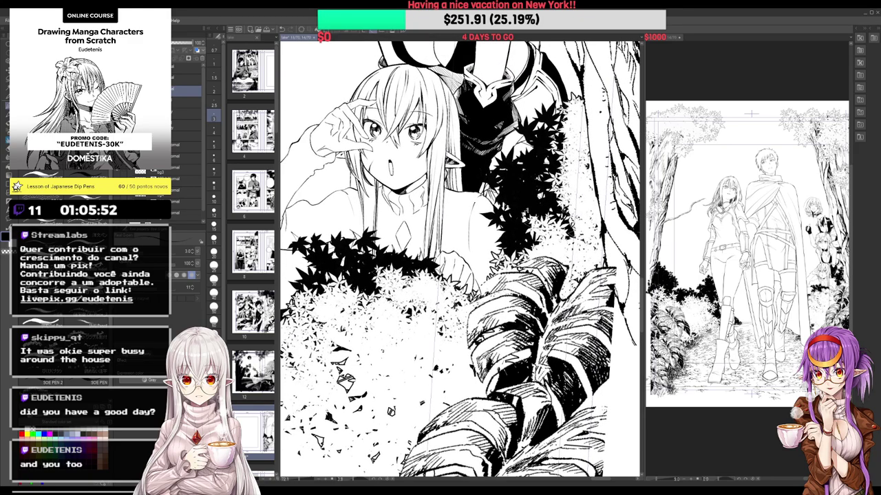
left_click_drag(336, 100, 376, 51)
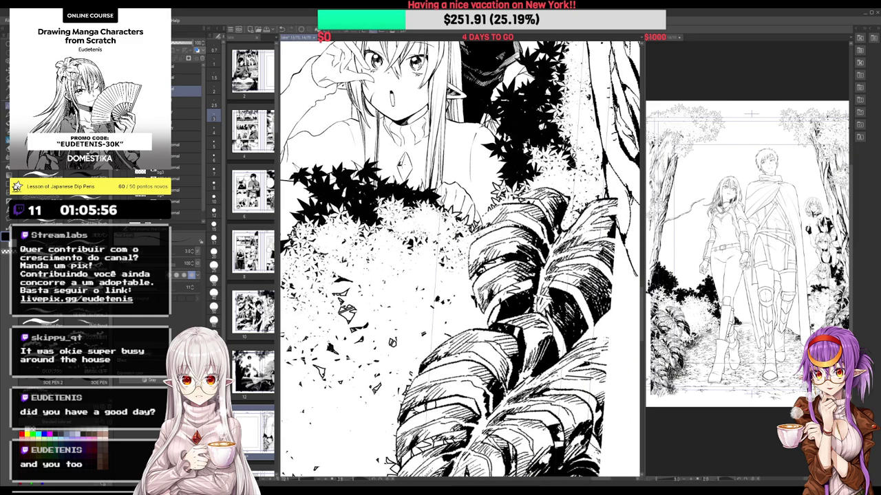
left_click_drag(403, 159, 404, 174)
mouse_move(411, 169)
left_mouse_down()
mouse_move(404, 177)
mouse_move(403, 168)
left_mouse_up()
left_click_drag(410, 159, 406, 168)
left_click_drag(409, 154, 407, 169)
left_click_drag(409, 153, 403, 174)
mouse_move(397, 166)
left_mouse_down()
mouse_move(408, 174)
mouse_move(406, 195)
left_mouse_up()
left_click_drag(375, 137, 381, 145)
left_click_drag(375, 135, 383, 143)
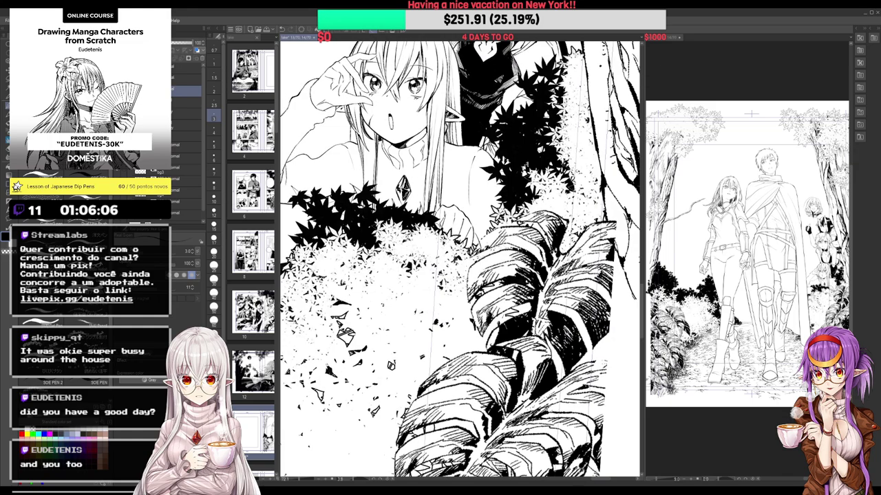
Add line weight to the outline of the lowest girl's raised forearm and wrist
mouse_move(415, 118)
left_mouse_down()
mouse_move(356, 154)
mouse_move(362, 183)
left_mouse_up()
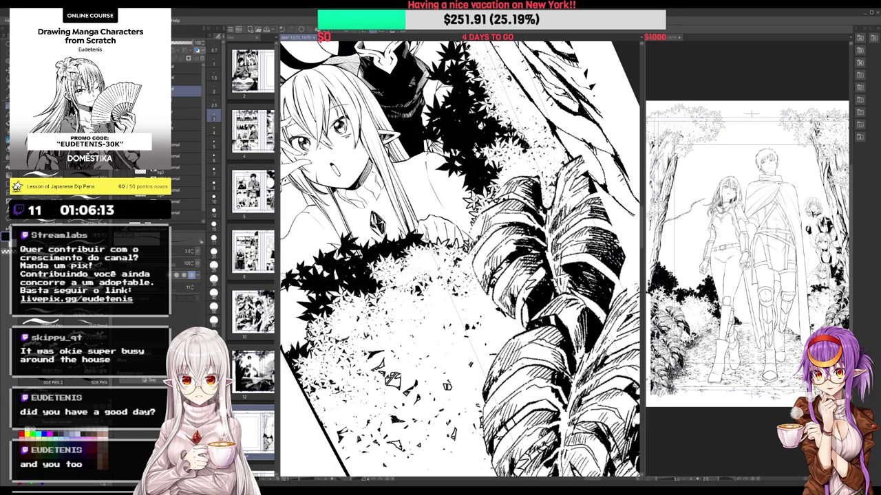
left_click_drag(530, 227, 537, 254)
left_click_drag(469, 275, 459, 259)
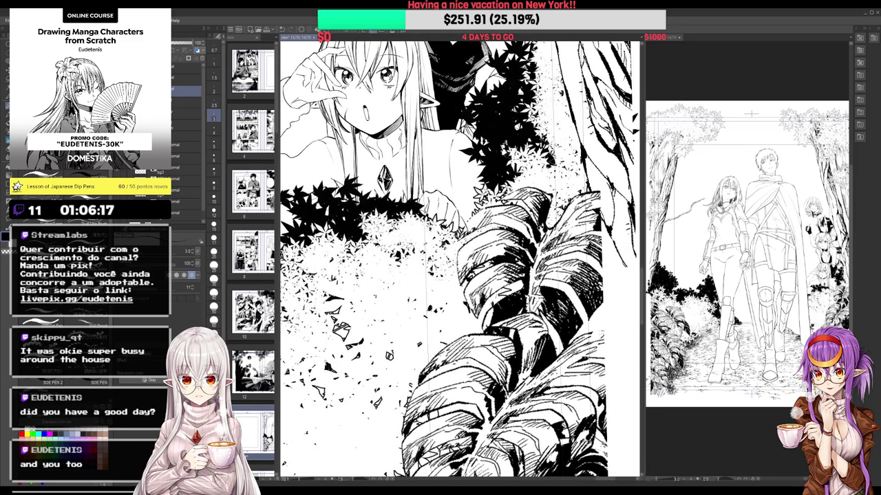
left_click_drag(454, 254, 471, 279)
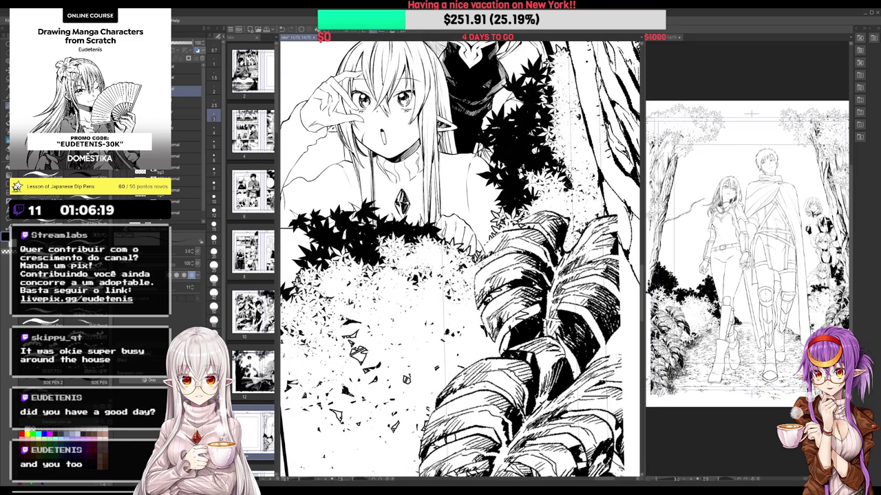
scroll(460, 260, "up", 1)
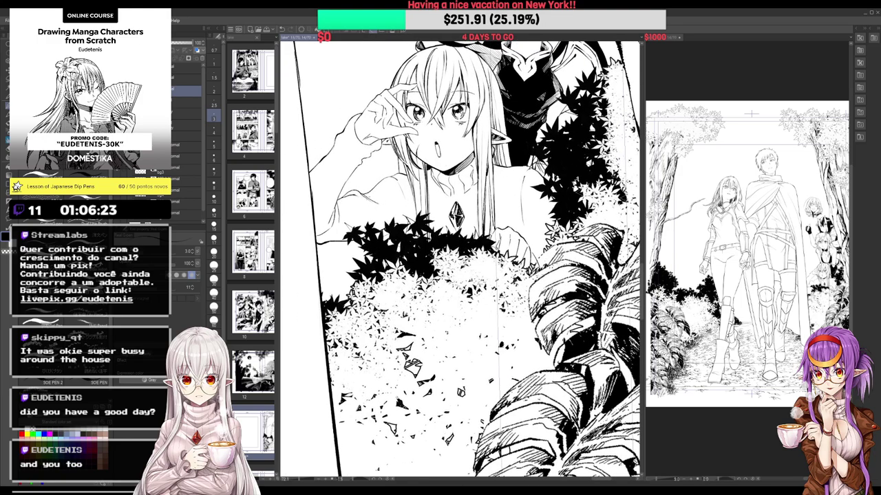
left_click_drag(451, 139, 445, 134)
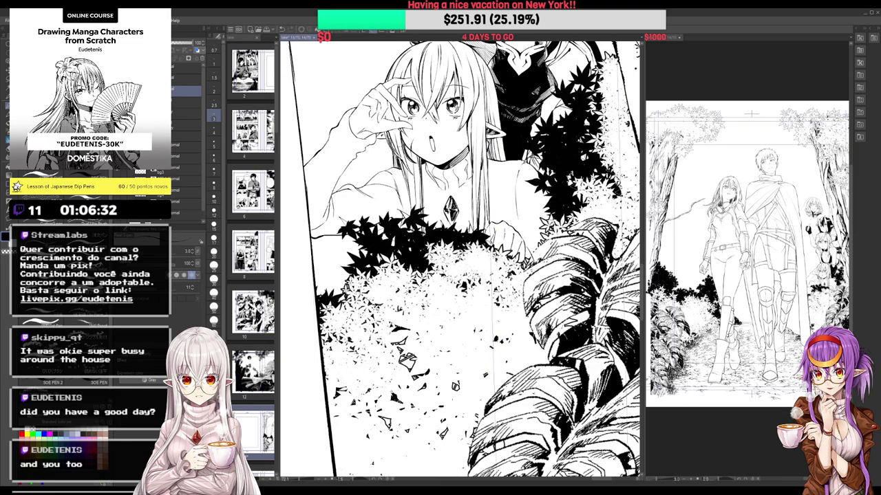
left_click_drag(440, 156, 491, 136)
mouse_move(404, 141)
left_mouse_down()
mouse_move(385, 169)
mouse_move(428, 114)
mouse_move(365, 148)
left_mouse_up()
left_click_drag(378, 68, 425, 100)
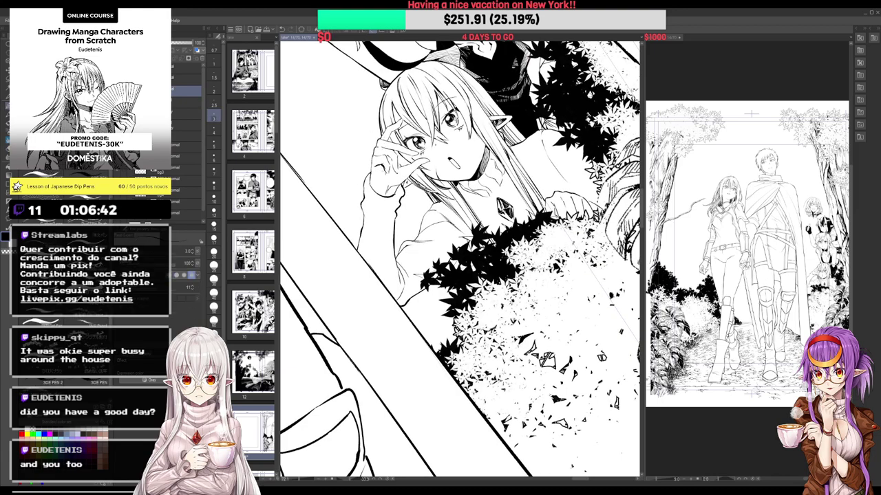
mouse_move(382, 170)
left_mouse_down()
mouse_move(391, 176)
mouse_move(383, 130)
mouse_move(385, 154)
left_mouse_up()
key("asciicircum")
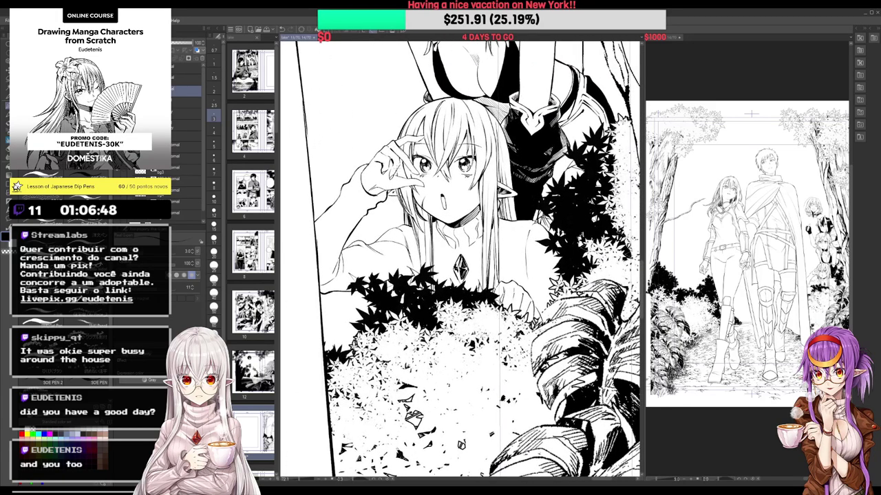
Strengthen the contours of the fingers the lowest girl holds up beside her eye
mouse_move(395, 161)
left_mouse_down()
mouse_move(420, 173)
mouse_move(406, 154)
left_mouse_up()
key("minus")
left_click_drag(468, 263, 511, 172)
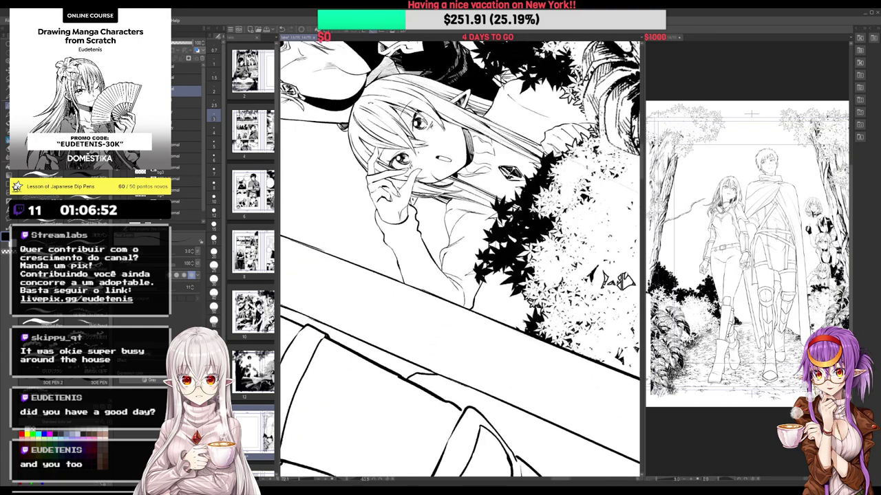
key("minus")
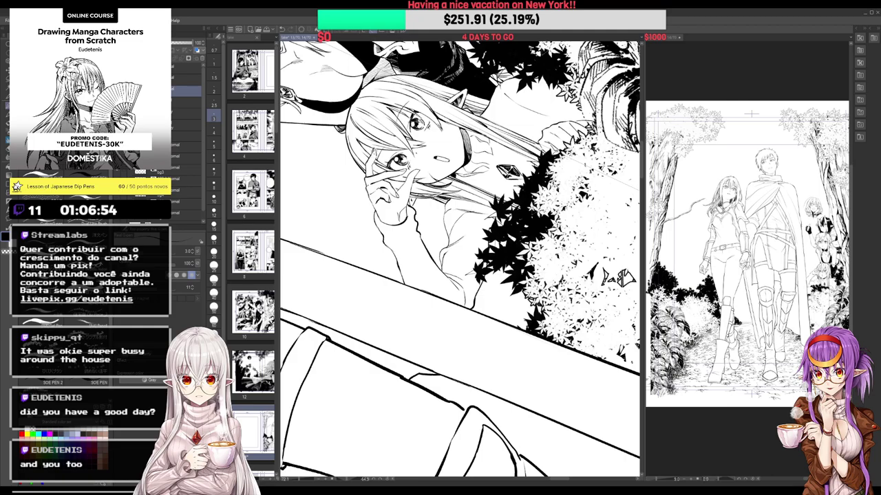
left_click_drag(375, 149, 371, 176)
left_click_drag(509, 172, 490, 240)
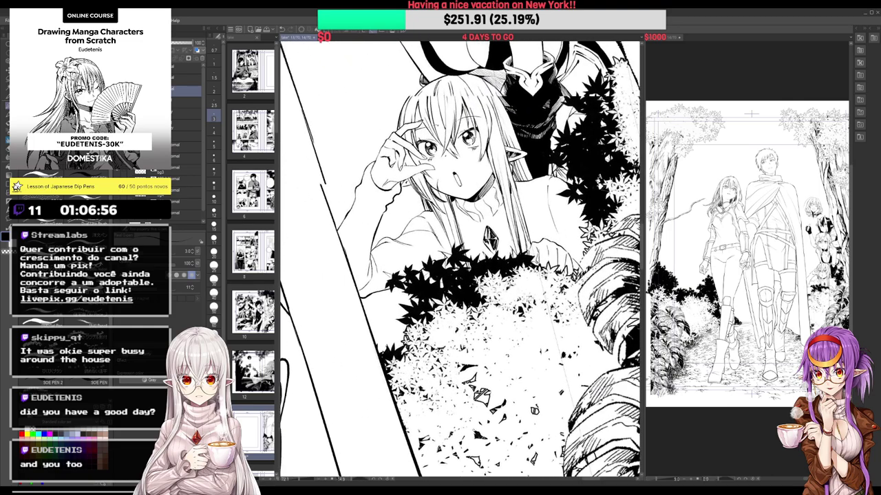
key("asciicircum")
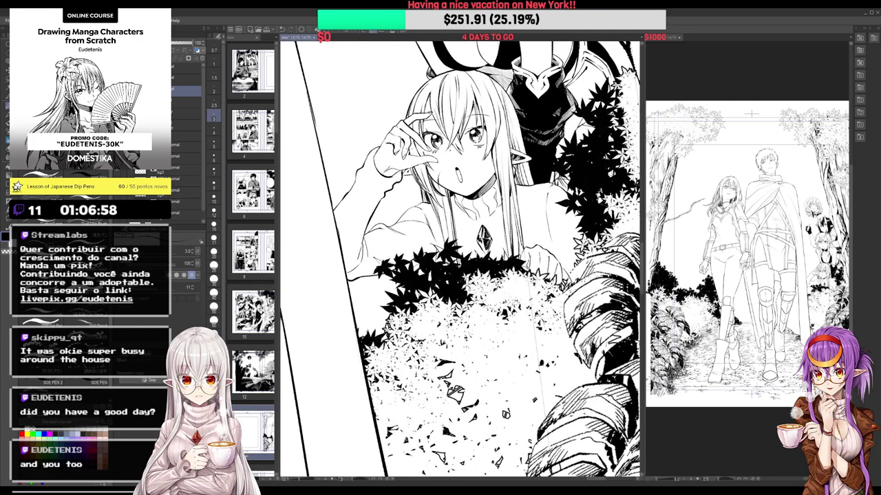
mouse_move(440, 137)
left_mouse_down()
mouse_move(343, 219)
mouse_move(370, 112)
left_mouse_up()
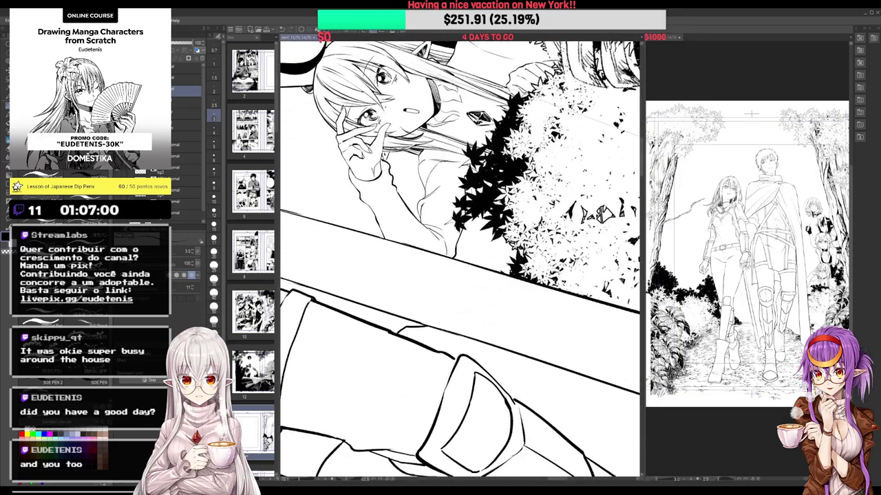
Ink the inner finger and palm lines of the lowest girl's raised hand down to the wrist
left_click_drag(378, 159, 381, 167)
left_click_drag(385, 140, 379, 152)
left_click_drag(390, 122, 383, 145)
mouse_move(375, 179)
left_mouse_down()
mouse_move(392, 165)
mouse_move(480, 144)
left_mouse_up()
left_click_drag(480, 145, 379, 178)
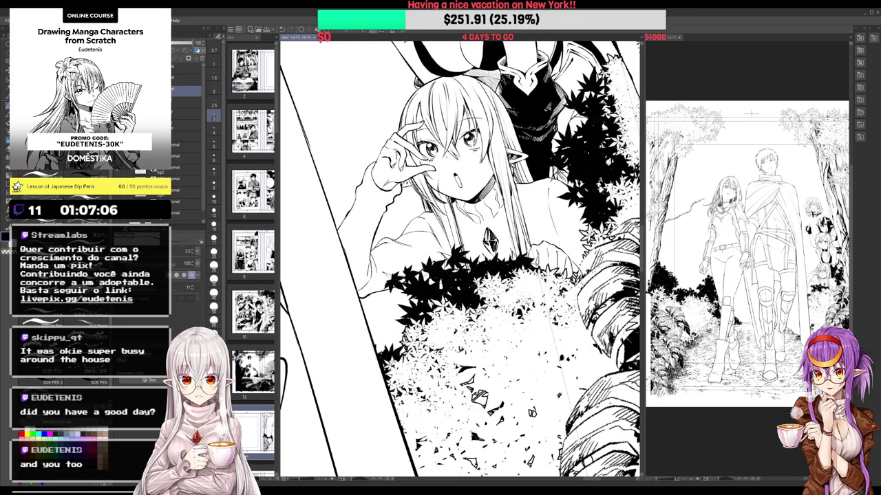
key("asciicircum")
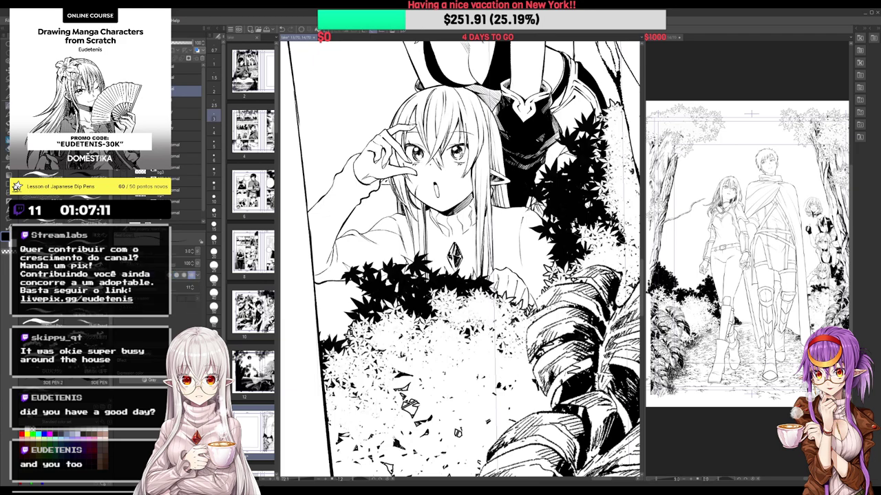
key("e")
key("p")
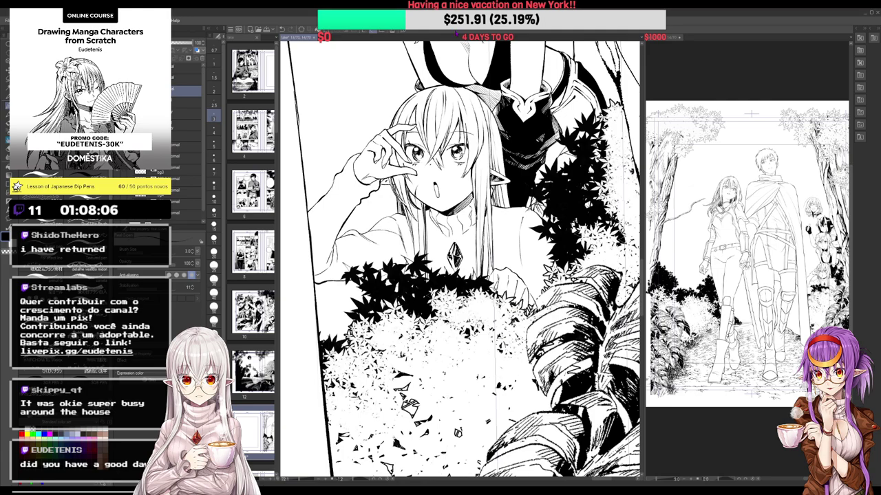
Darken the shadow between the curled fingers and palm of the lowest girl's raised hand
left_click_drag(355, 164, 382, 106)
key("minus")
scroll(377, 172, "up", 3)
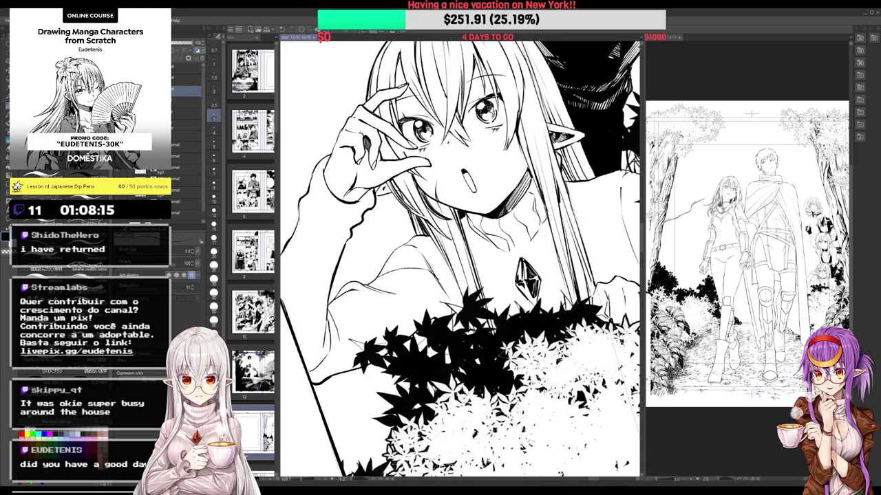
left_click_drag(406, 130, 430, 122)
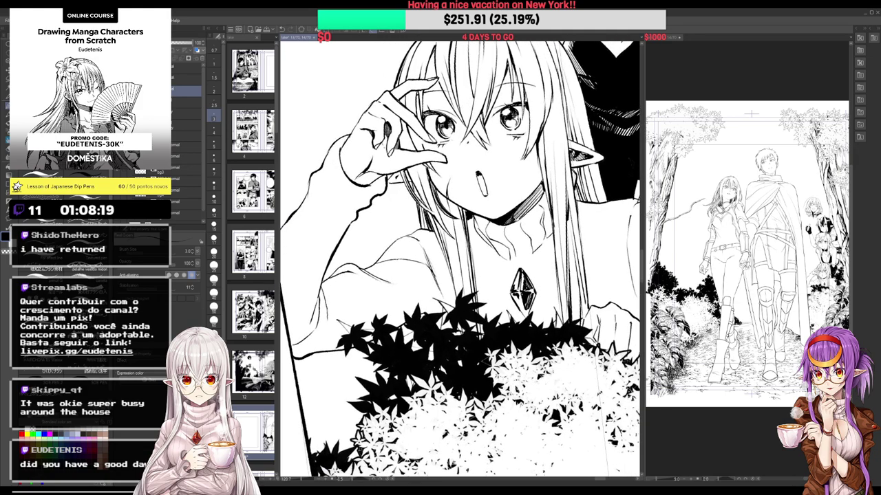
mouse_move(384, 150)
left_mouse_down()
mouse_move(387, 134)
mouse_move(324, 214)
left_mouse_up()
scroll(372, 137, "down", 2)
scroll(389, 138, "down", 2)
Ink the sleeve cuff around the lowest girl's raised wrist with the pen
mouse_move(324, 213)
left_mouse_down()
mouse_move(338, 188)
mouse_move(361, 193)
mouse_move(352, 201)
left_mouse_up()
key("e")
key("p")
left_click_drag(362, 189, 353, 205)
left_click_drag(357, 195, 351, 216)
mouse_move(352, 215)
left_mouse_down()
mouse_move(393, 117)
mouse_move(493, 125)
mouse_move(411, 156)
left_mouse_up()
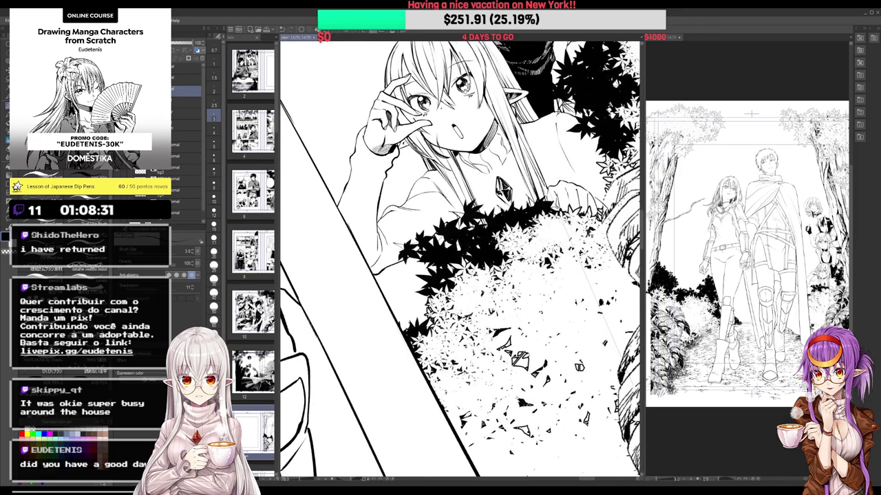
left_click_drag(459, 92, 445, 179)
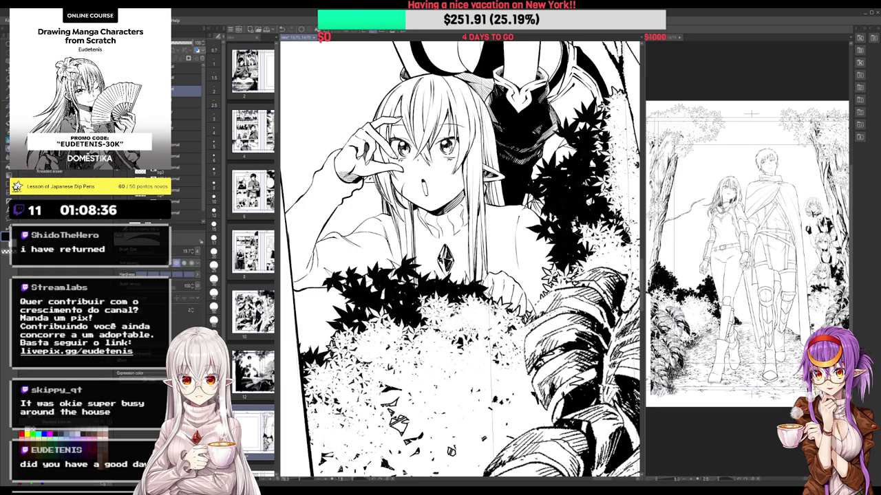
key("asciicircum")
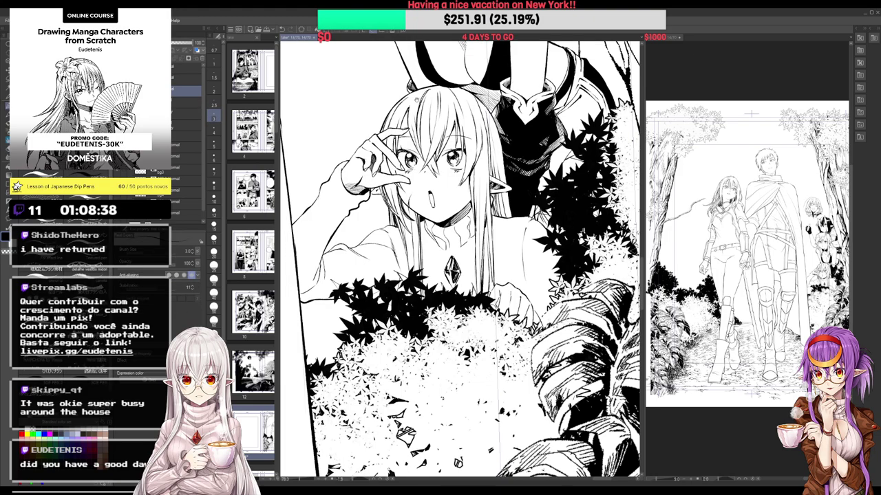
Draw the ribbed cuff lines and long fold lines along the sleeve of the lowest girl's raised arm
left_click_drag(417, 100, 416, 81)
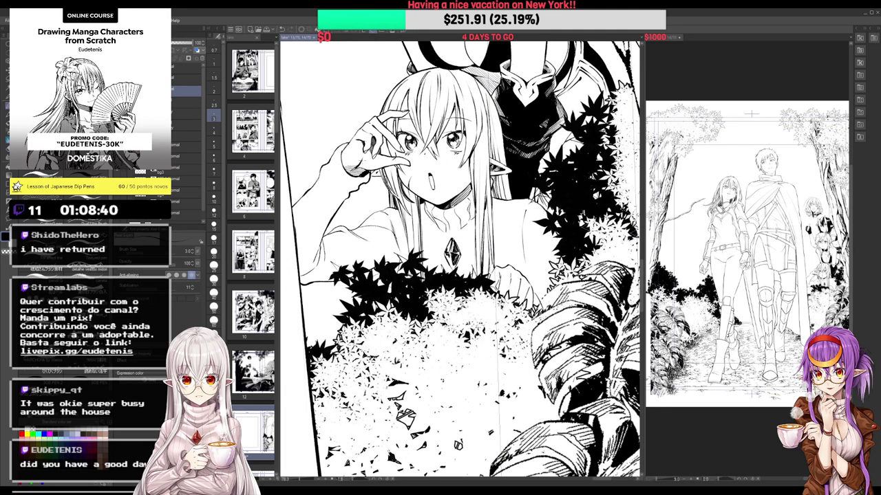
mouse_move(367, 153)
left_mouse_down()
mouse_move(359, 166)
mouse_move(388, 124)
mouse_move(337, 150)
mouse_move(304, 201)
mouse_move(346, 163)
mouse_move(309, 210)
left_mouse_up()
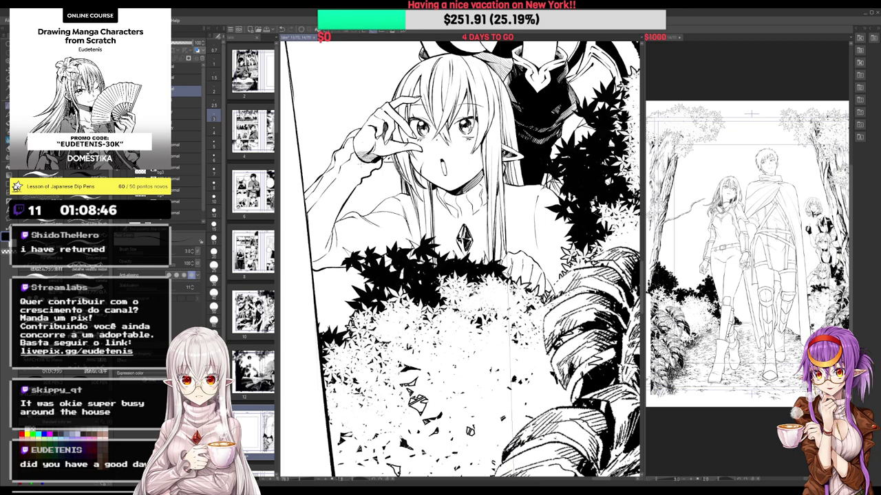
mouse_move(359, 162)
left_mouse_down()
mouse_move(341, 183)
mouse_move(378, 169)
mouse_move(331, 168)
left_mouse_up()
left_click_drag(355, 165, 326, 208)
left_click_drag(313, 249, 372, 164)
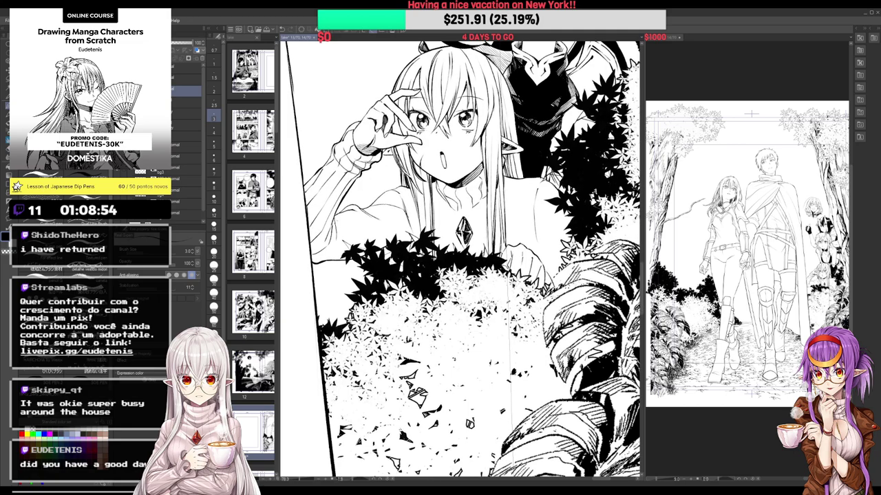
mouse_move(335, 224)
left_mouse_down()
mouse_move(313, 251)
mouse_move(360, 186)
left_mouse_up()
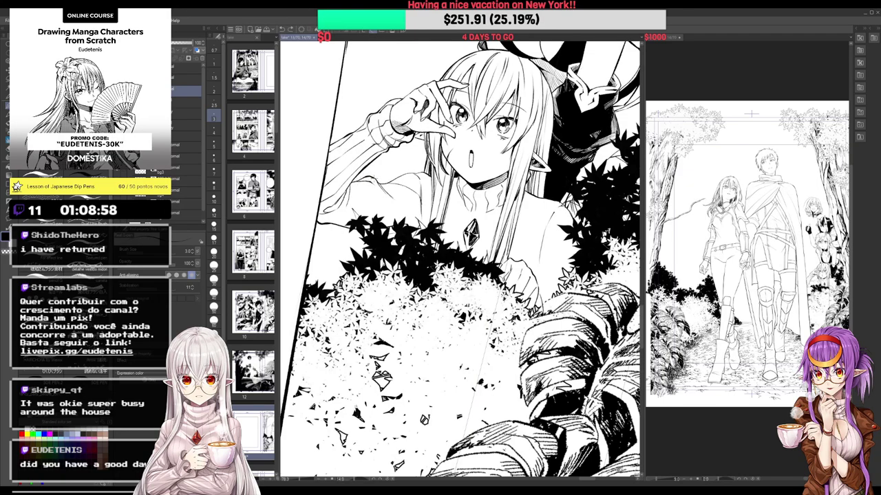
scroll(377, 180, "down", 5)
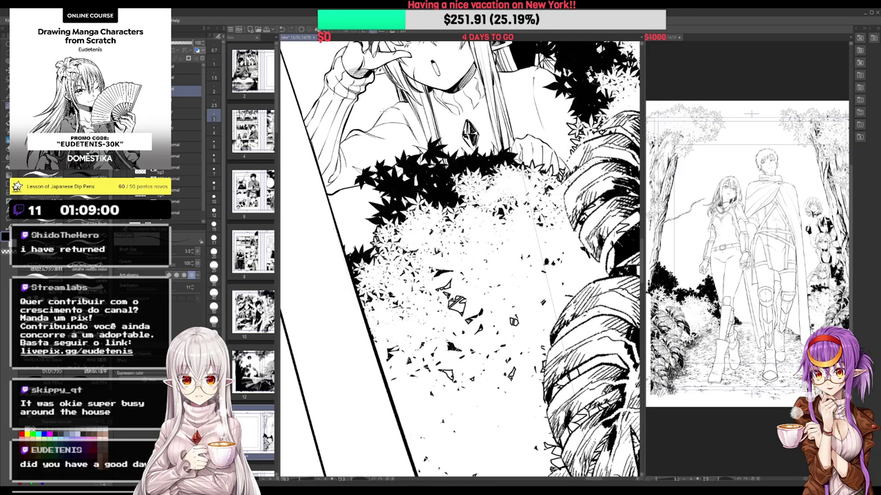
key("minus")
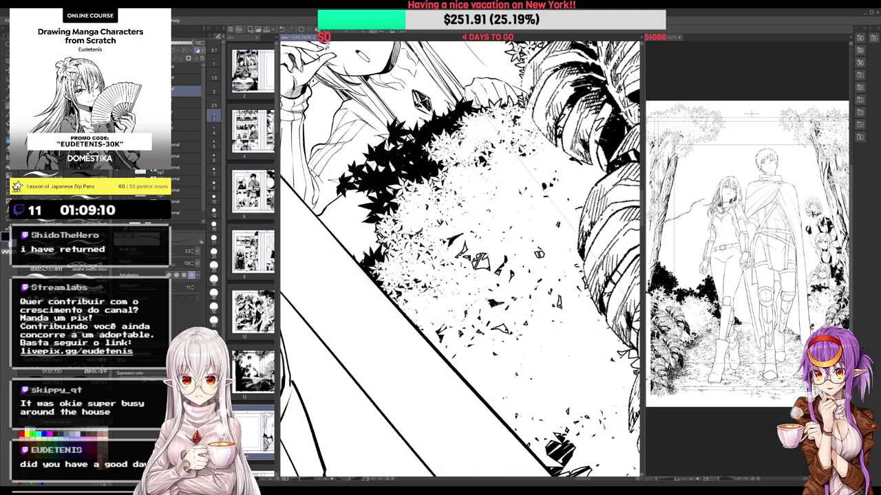
Add rib and fold lines to the elbow area of the lowest girl's raised sleeve, above the black leaves
left_click_drag(433, 72, 444, 70)
left_click_drag(382, 124, 327, 179)
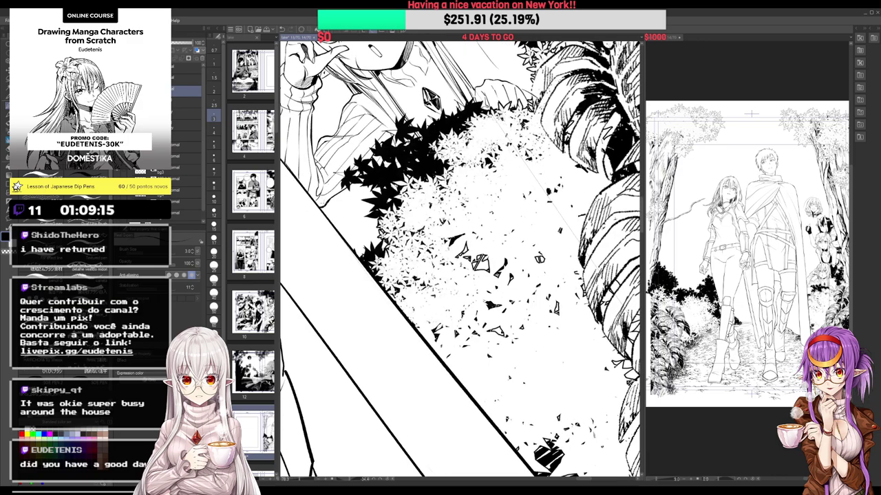
left_click_drag(386, 124, 505, 113)
left_click_drag(537, 158, 430, 265)
mouse_move(474, 289)
left_mouse_down()
mouse_move(389, 213)
mouse_move(377, 182)
mouse_move(393, 113)
left_mouse_up()
Ink the fingers of the lowest girl's hand resting on the bush, switching between eraser and pen
key("e")
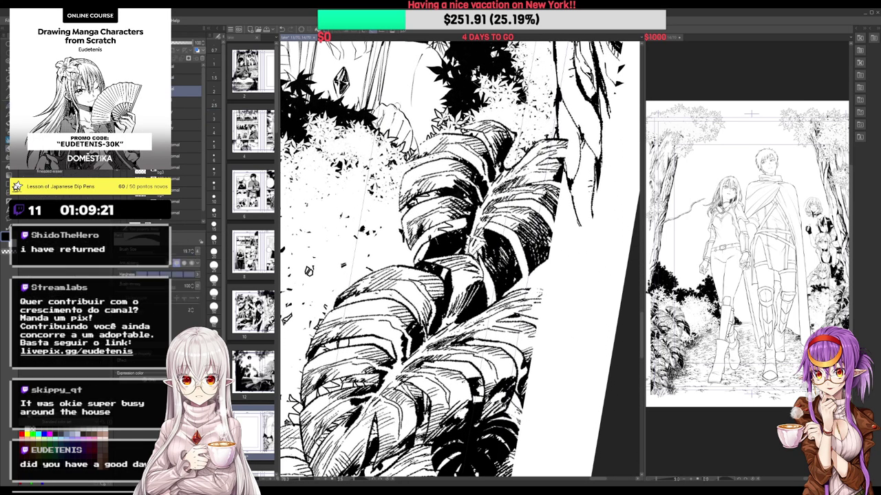
key("p")
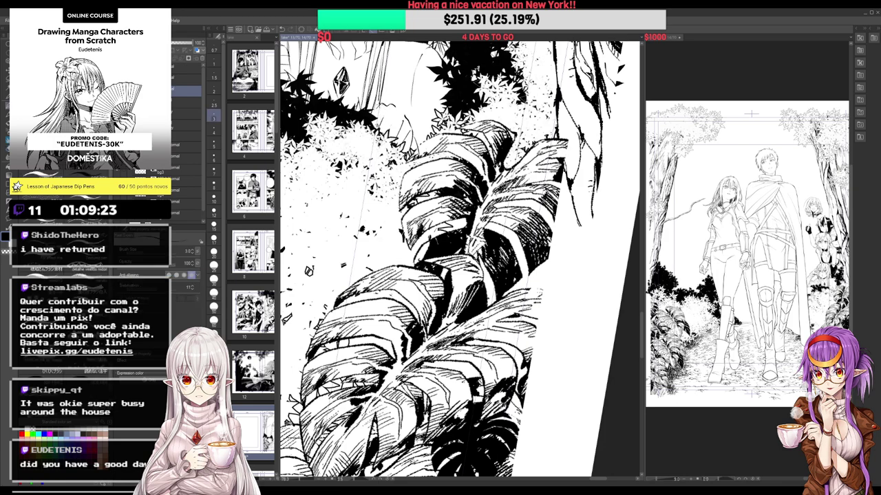
key("e")
key("p")
left_click_drag(385, 110, 372, 127)
mouse_move(394, 112)
left_mouse_down()
mouse_move(383, 133)
mouse_move(398, 118)
mouse_move(392, 138)
left_mouse_up()
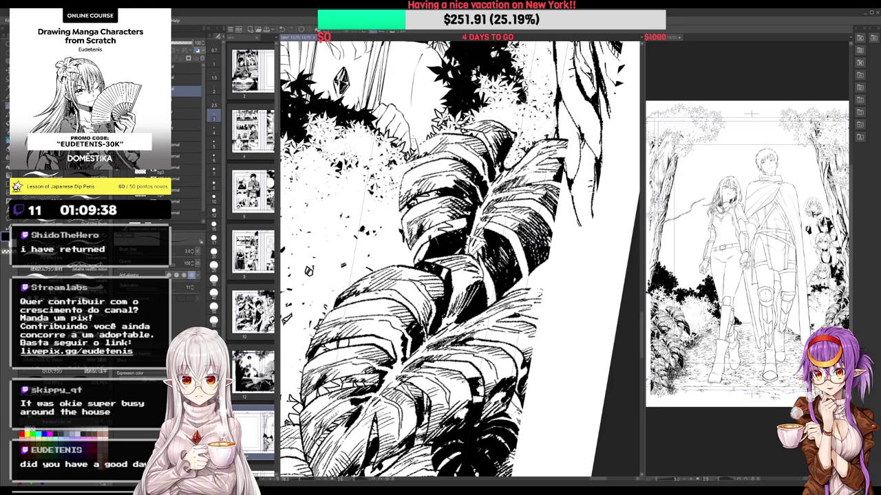
Ink the vertical rib lines of the lowest girl's sweater across the chest and the shoulder beside the hair
left_click_drag(416, 144, 428, 193)
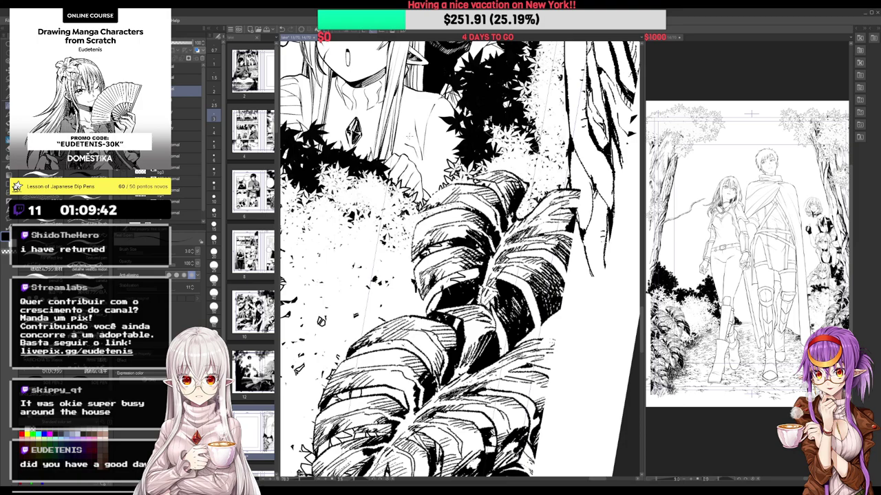
left_click_drag(408, 124, 408, 139)
left_click_drag(414, 122, 413, 137)
left_click_drag(369, 92, 395, 129)
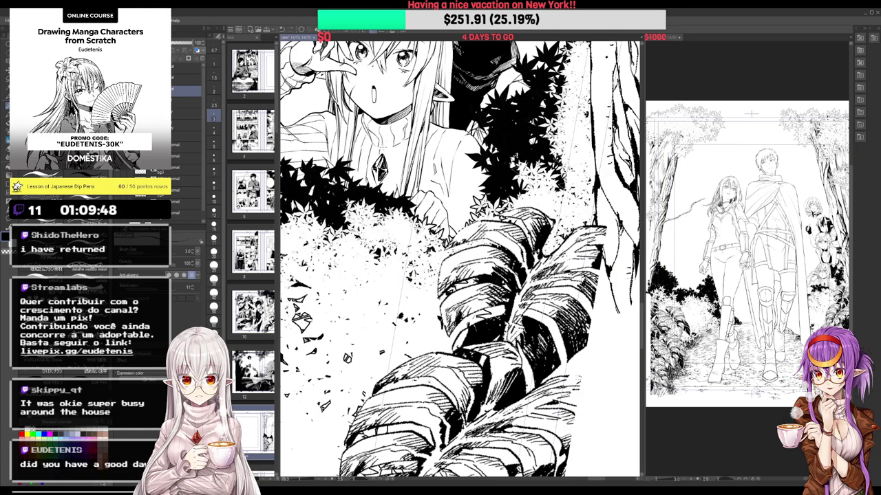
left_click_drag(482, 310, 461, 259)
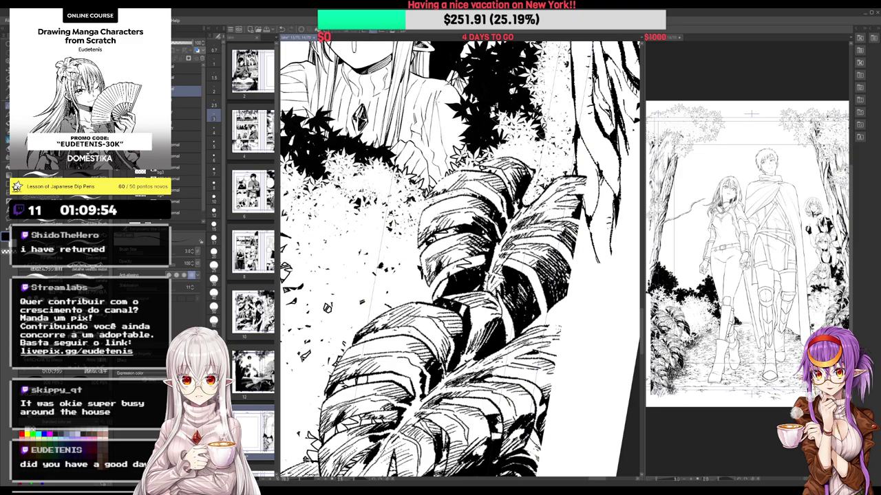
mouse_move(443, 86)
left_mouse_down()
mouse_move(453, 145)
mouse_move(463, 133)
mouse_move(437, 137)
left_mouse_up()
Complete the sweater's rib lines between the pendant, the raised arm and the hand on the bush
scroll(454, 138, "down", 4)
scroll(434, 109, "up", 2)
scroll(437, 137, "up", 2)
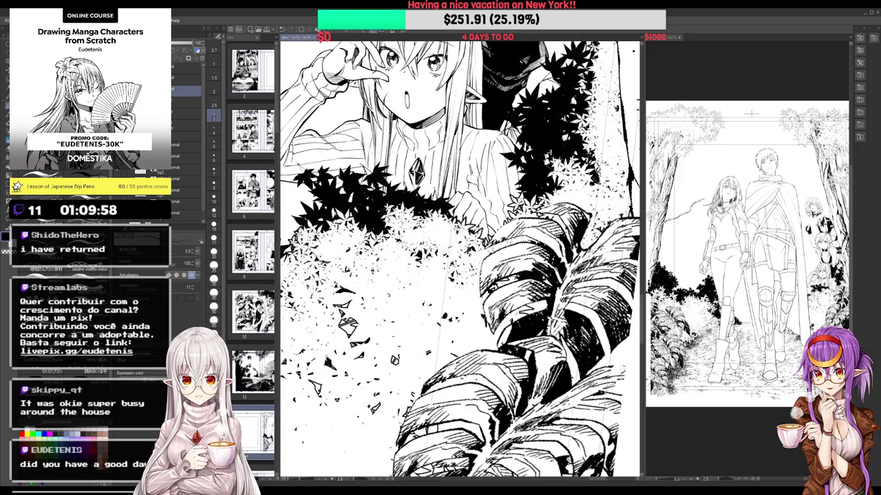
left_click_drag(375, 145, 383, 196)
scroll(386, 176, "down", 4)
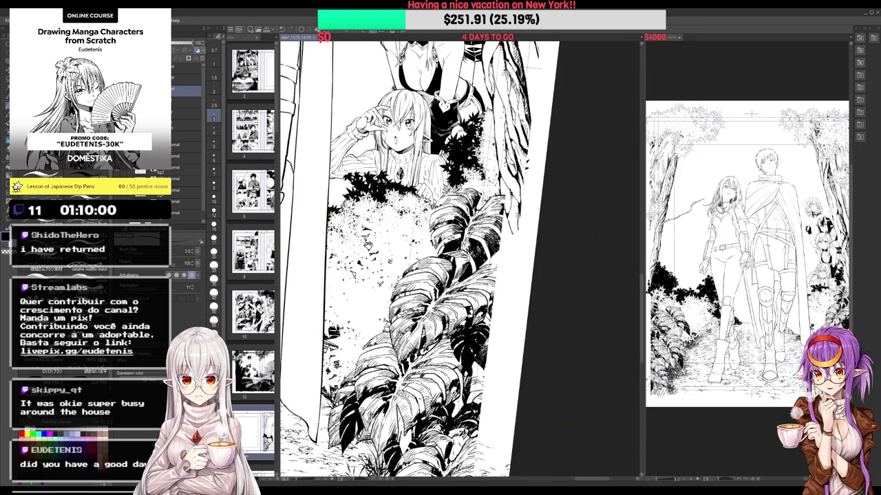
scroll(361, 134, "up", 2)
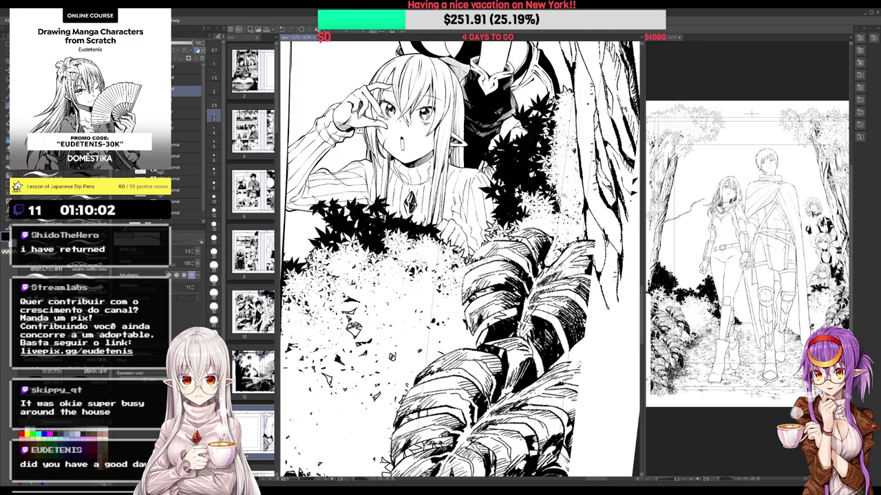
left_click_drag(459, 169, 466, 173)
mouse_move(463, 206)
left_mouse_down()
mouse_move(393, 128)
mouse_move(399, 166)
left_mouse_up()
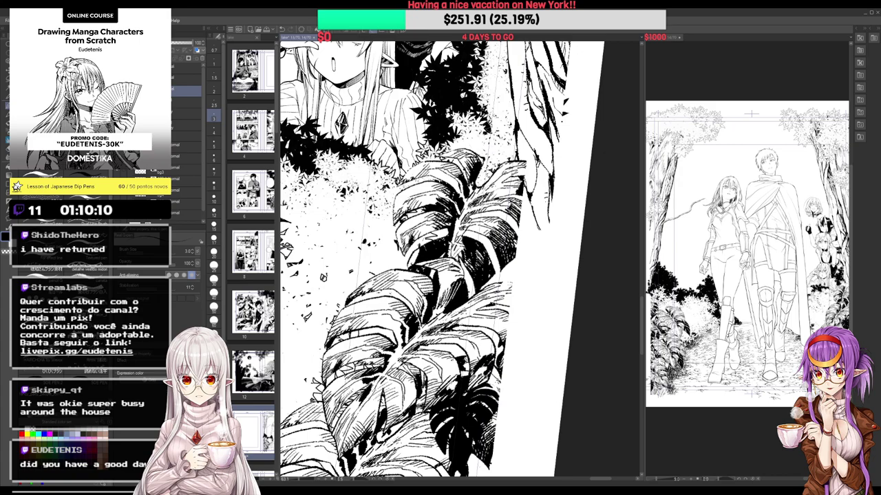
Examine the inked lowest girl and the whole group by the tree, both up close and at page scale
scroll(400, 162, "down", 5)
left_click_drag(410, 397, 442, 422)
key("ctrl+plus")
key("ctrl+plus")
key("ctrl+plus")
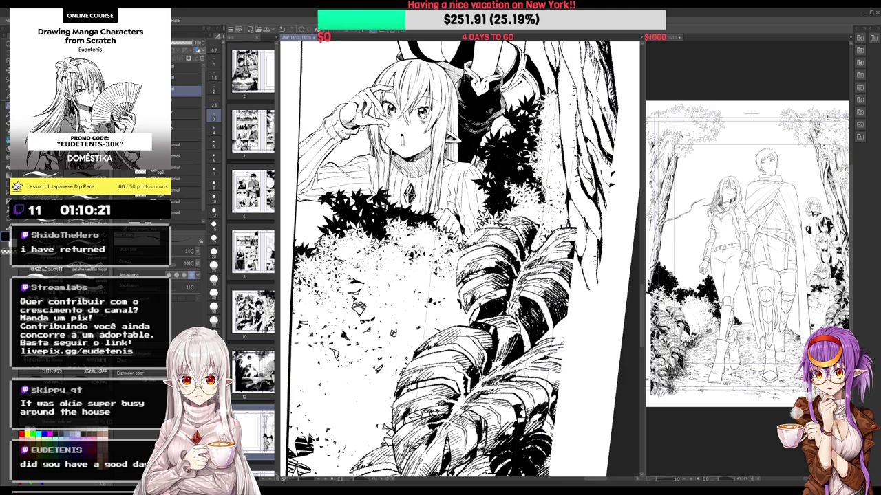
scroll(454, 161, "down", 3)
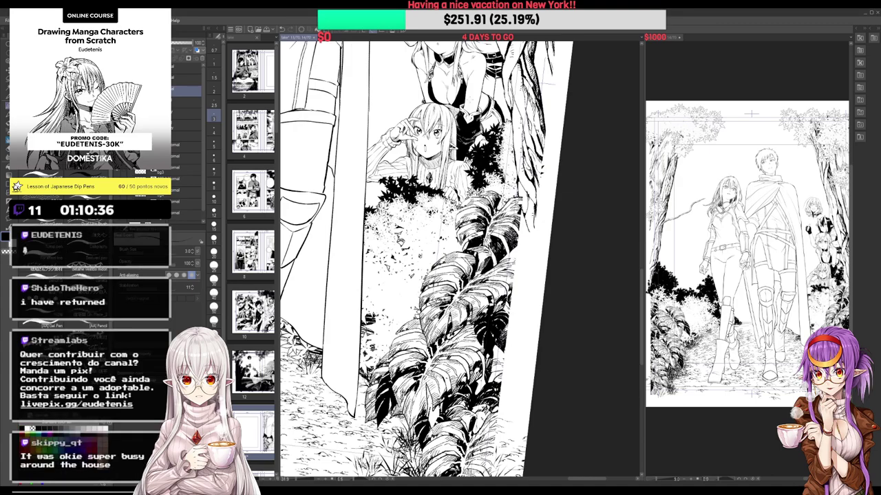
scroll(426, 120, "up", 4)
left_click_drag(413, 108, 413, 100)
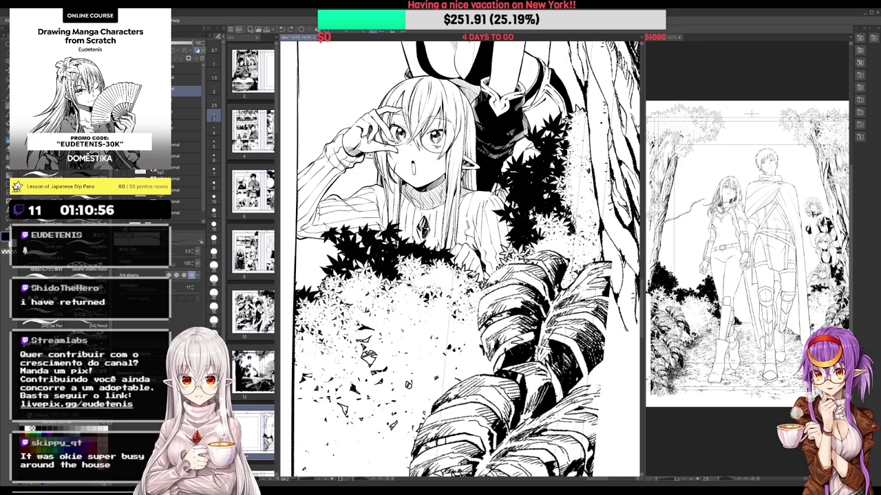
scroll(421, 131, "down", 4)
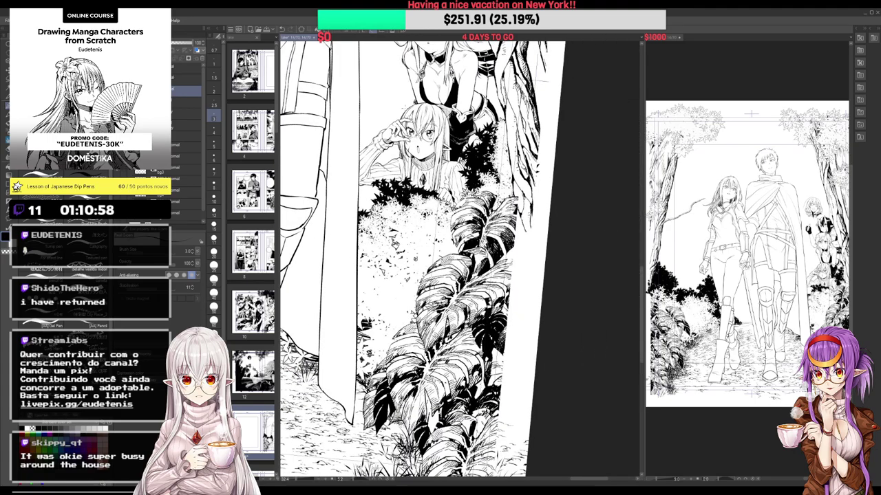
scroll(411, 116, "up", 4)
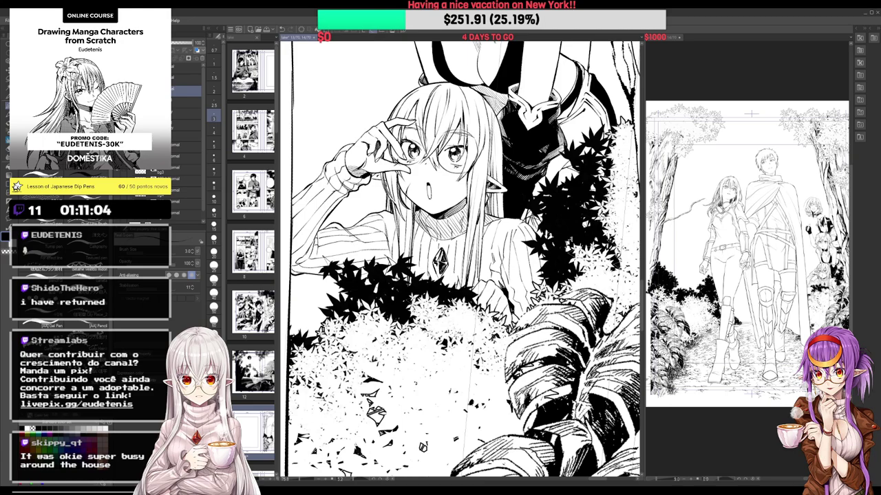
scroll(470, 135, "down", 3)
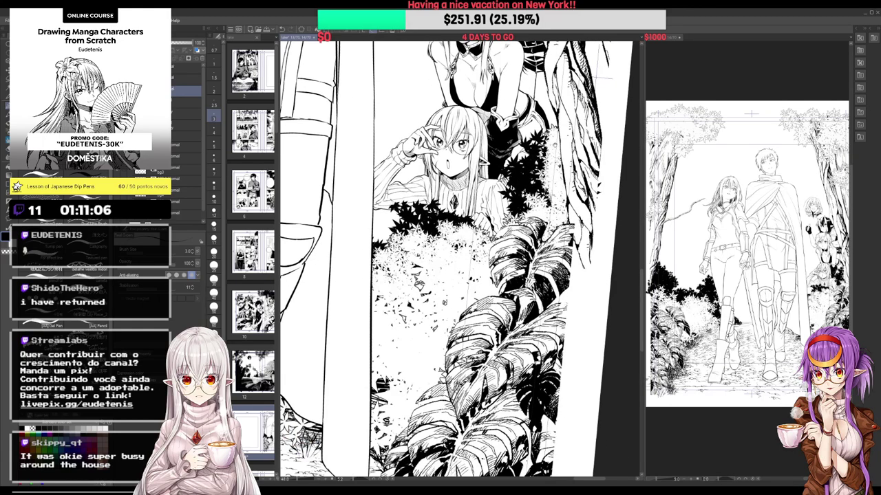
scroll(440, 261, "down", 3)
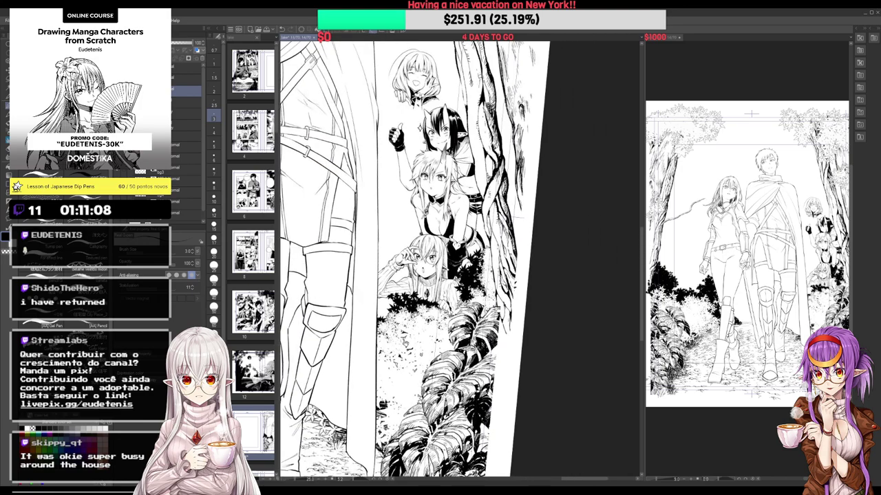
Display the rough colour sketch of the characters between the other tree and the walking woman
left_click_drag(382, 178, 428, 207)
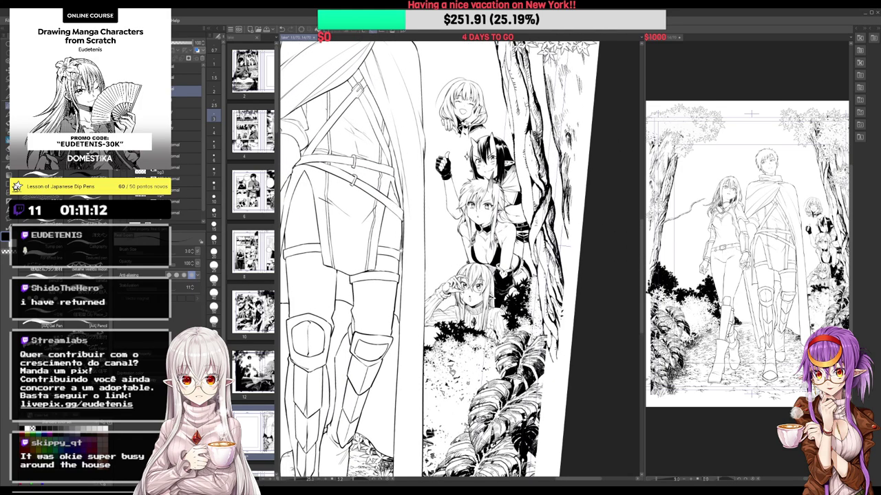
left_click_drag(405, 261, 472, 269)
left_click_drag(392, 237, 467, 246)
left_click_drag(310, 204, 424, 217)
left_click_drag(350, 213, 426, 216)
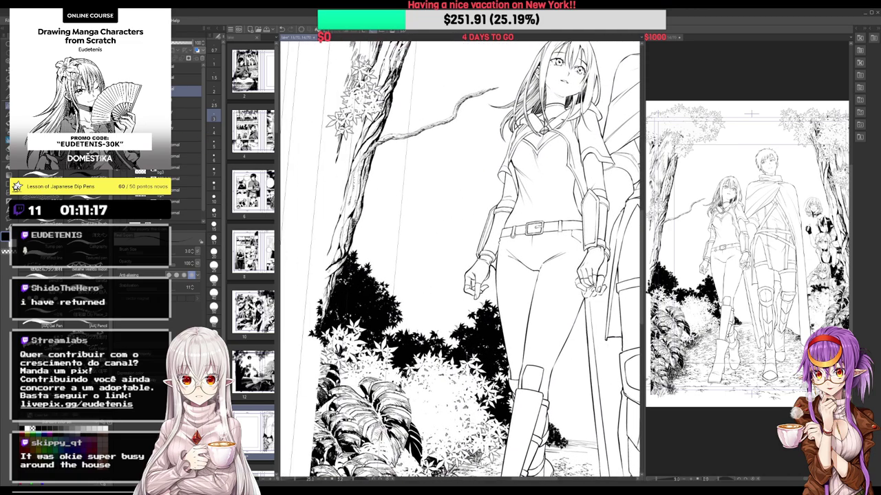
left_click(118, 77)
left_click_drag(543, 210, 531, 186)
key("ctrl+plus")
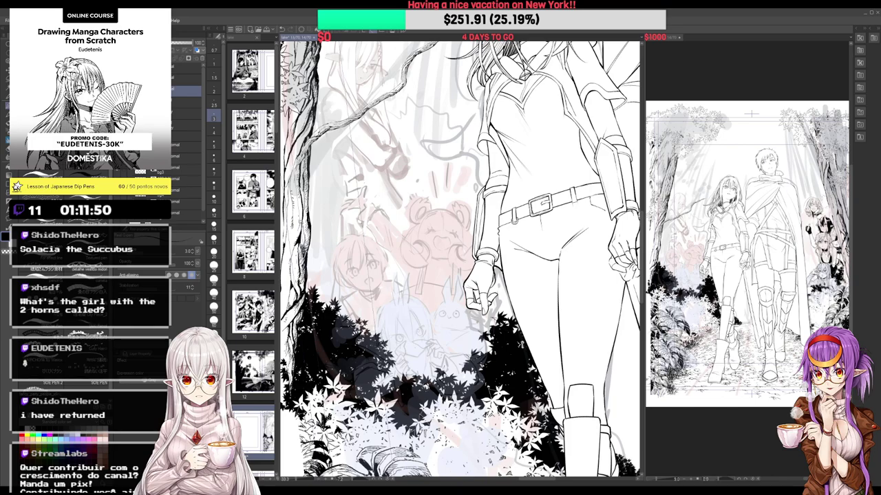
Ink the outline of the back of the long-haired elf's head above the branch, redoing the first stroke
mouse_move(407, 68)
left_mouse_down()
mouse_move(414, 103)
mouse_move(403, 64)
left_mouse_up()
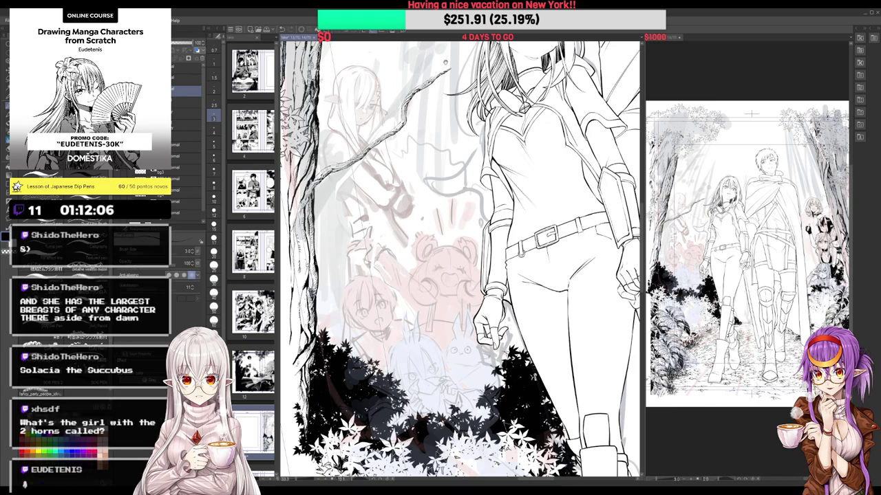
left_click_drag(405, 88, 421, 106)
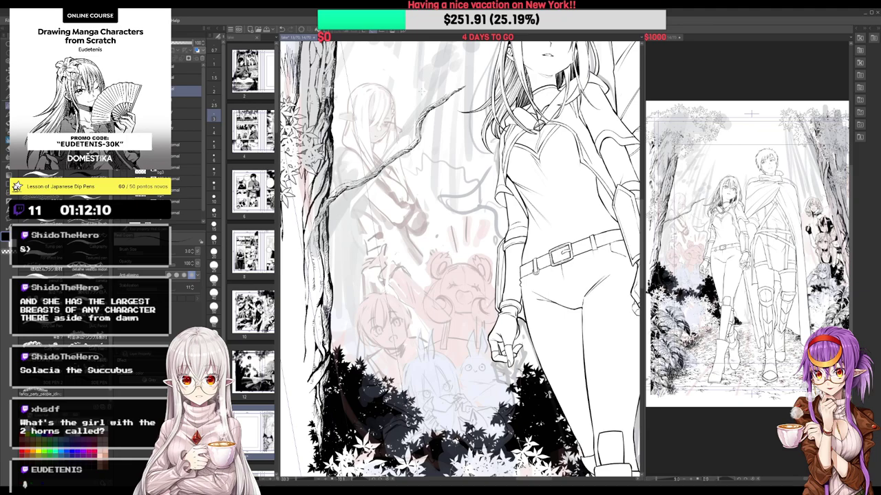
left_click_drag(386, 108, 379, 82)
left_click_drag(340, 70, 319, 126)
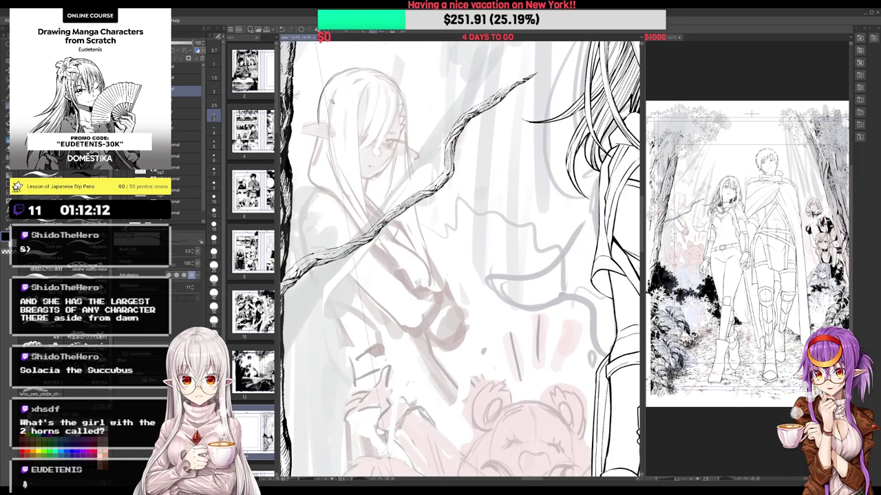
scroll(335, 103, "up", 2)
key("ctrl+z")
mouse_move(347, 60)
left_mouse_down()
mouse_move(321, 94)
mouse_move(312, 140)
left_mouse_up()
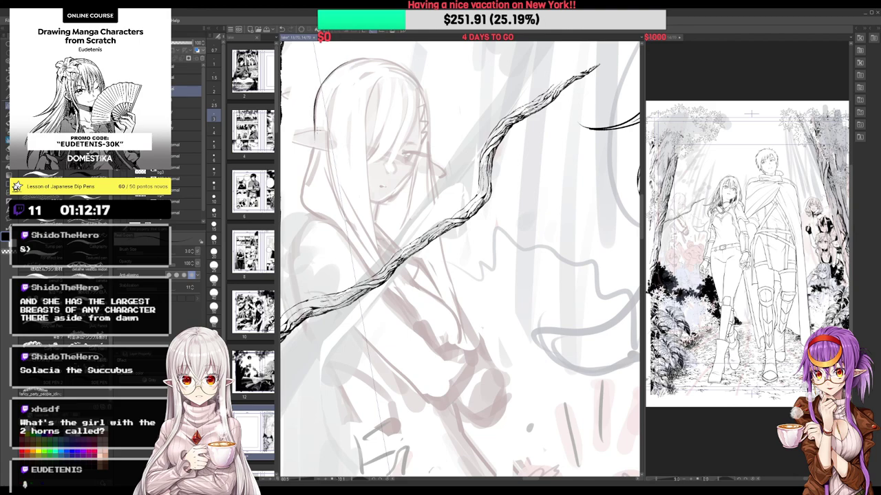
Ink the crown of the elf's head and continue the outline down the front to the forehead
mouse_move(342, 61)
left_mouse_down()
mouse_move(377, 60)
mouse_move(404, 75)
left_mouse_up()
key("ctrl+z")
mouse_move(342, 64)
left_mouse_down()
mouse_move(413, 73)
mouse_move(430, 114)
mouse_move(413, 81)
mouse_move(410, 124)
left_mouse_up()
left_click_drag(417, 93, 424, 114)
scroll(389, 135, "up", 1)
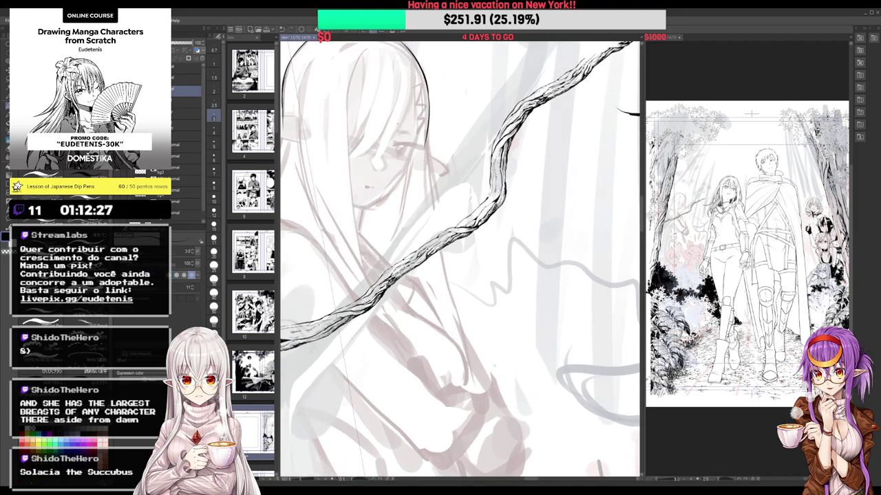
Ink the elf's facial features: the visible eye with its lashes and iris, the small mouth and the eyebrow
left_click_drag(395, 145, 407, 144)
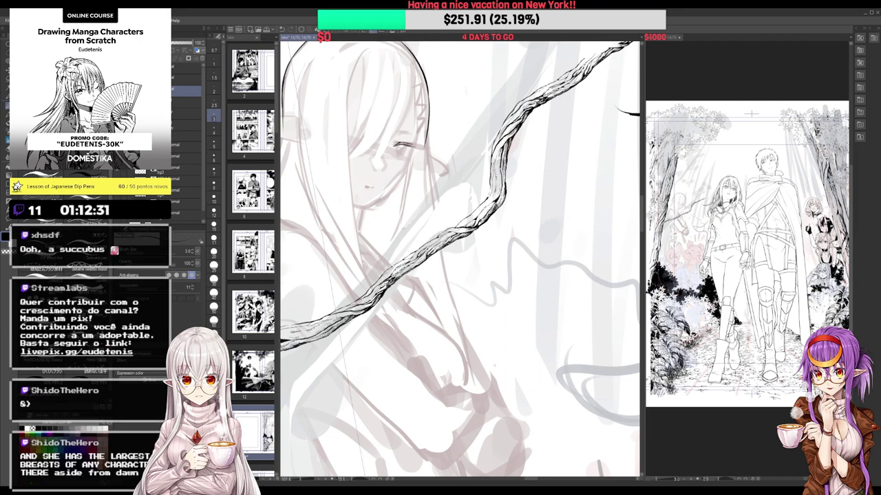
left_click_drag(452, 117, 422, 122)
left_click_drag(422, 131, 441, 94)
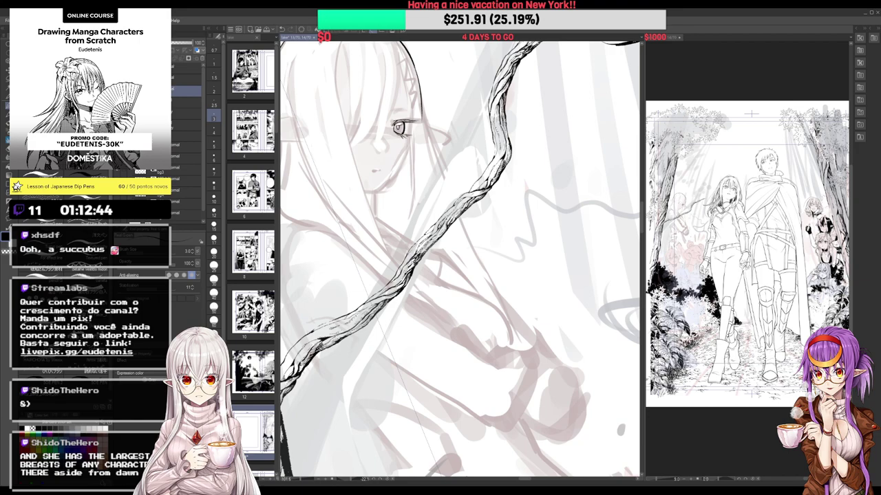
left_click_drag(452, 250, 468, 260)
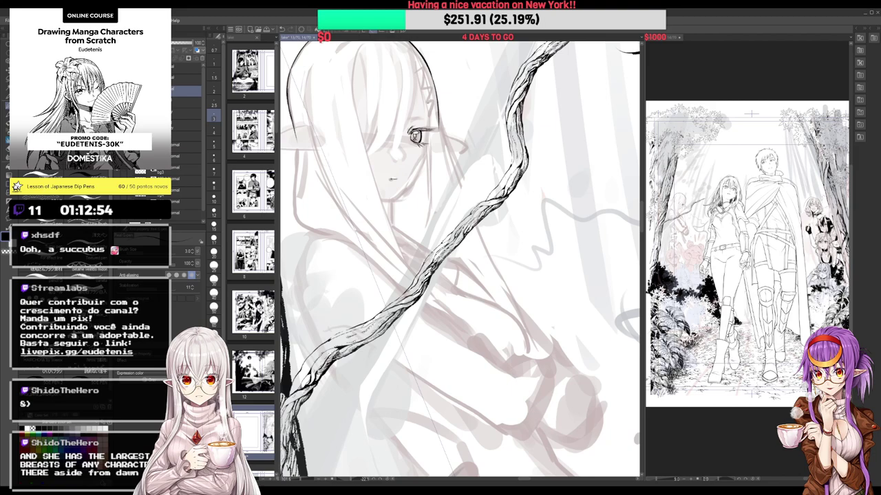
left_click_drag(466, 99, 462, 102)
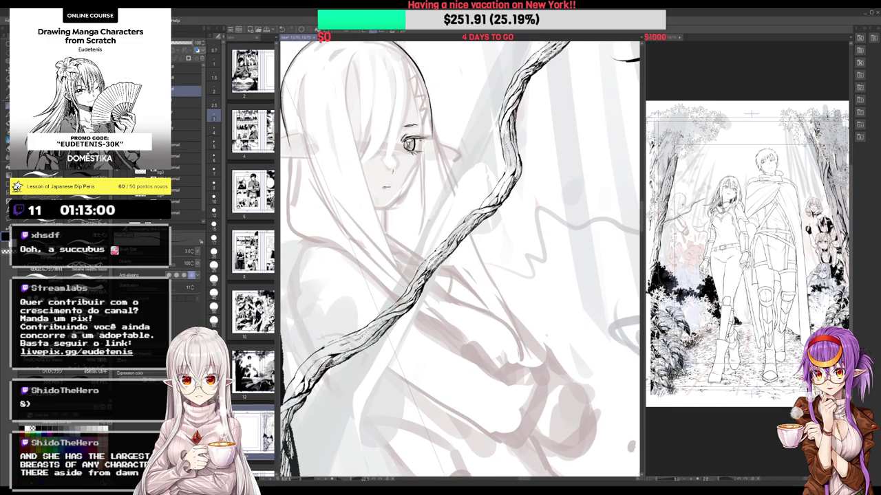
Outline the elf's long bangs sweeping from the hair parting across the face beside the visible eye
mouse_move(421, 141)
left_mouse_down()
mouse_move(428, 142)
mouse_move(416, 118)
mouse_move(456, 111)
mouse_move(395, 161)
mouse_move(414, 80)
mouse_move(393, 124)
left_mouse_up()
scroll(454, 110, "up", 2)
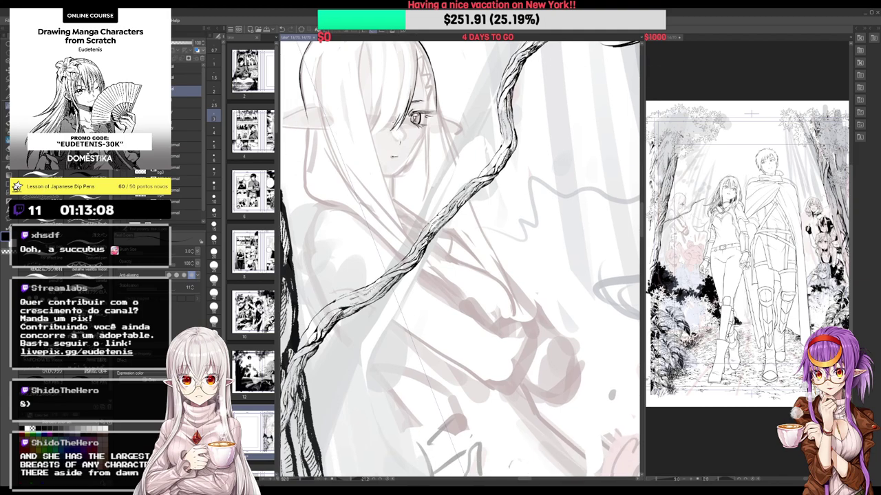
scroll(399, 83, "up", 2)
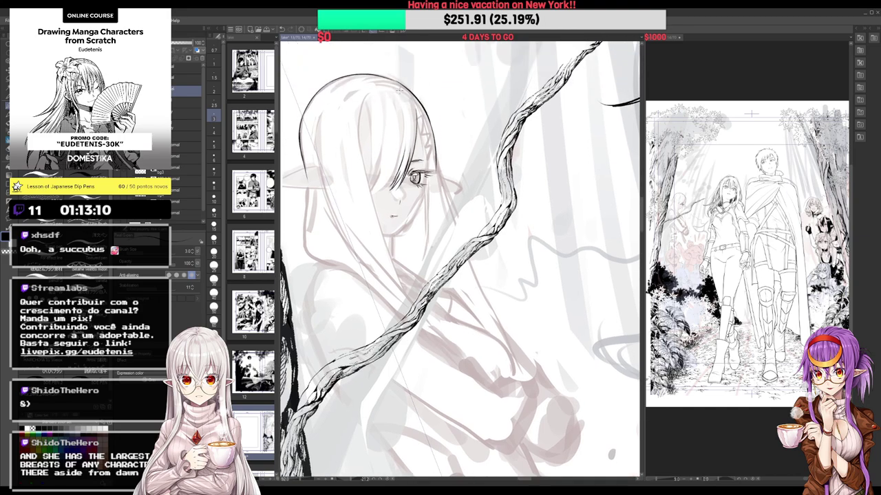
mouse_move(398, 86)
left_mouse_down()
mouse_move(374, 104)
mouse_move(364, 190)
left_mouse_up()
key("e")
key("p")
mouse_move(398, 93)
left_mouse_down()
mouse_move(363, 199)
mouse_move(392, 163)
mouse_move(372, 199)
left_mouse_up()
mouse_move(405, 143)
left_mouse_down()
mouse_move(391, 184)
mouse_move(386, 173)
left_mouse_up()
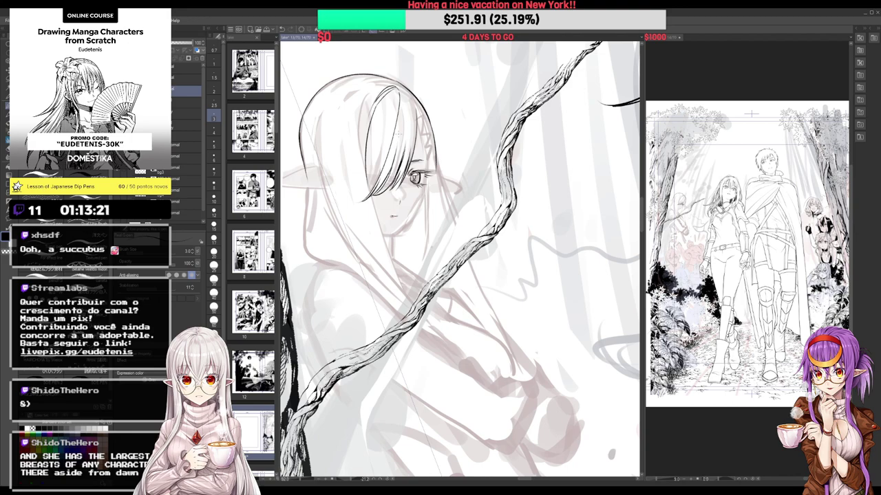
Add fine hair strands inside the elf's bangs, from the parting down to the tips
left_click_drag(411, 110, 402, 159)
left_click_drag(411, 93, 406, 126)
mouse_move(411, 105)
left_mouse_down()
mouse_move(403, 165)
mouse_move(367, 195)
mouse_move(364, 186)
left_mouse_up()
left_click_drag(381, 163, 370, 178)
left_click_drag(394, 89, 366, 147)
left_click_drag(378, 117, 365, 181)
scroll(397, 146, "down", 4)
scroll(473, 101, "up", 3)
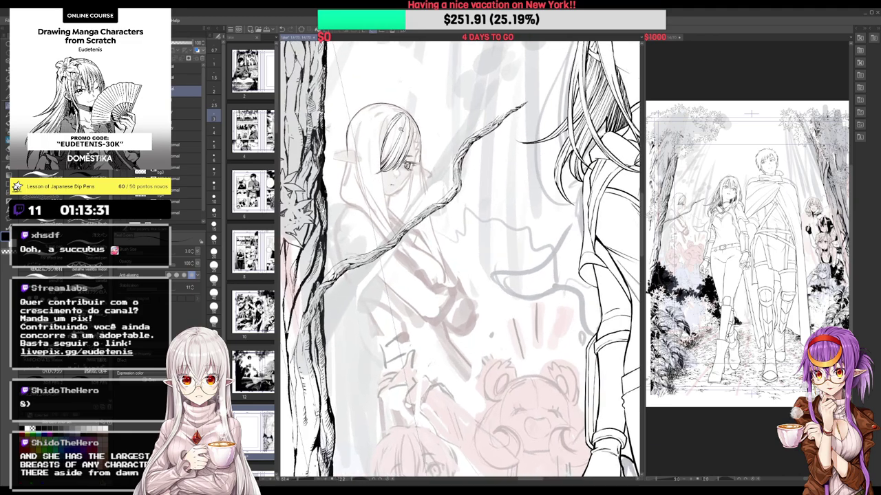
scroll(411, 165, "up", 1)
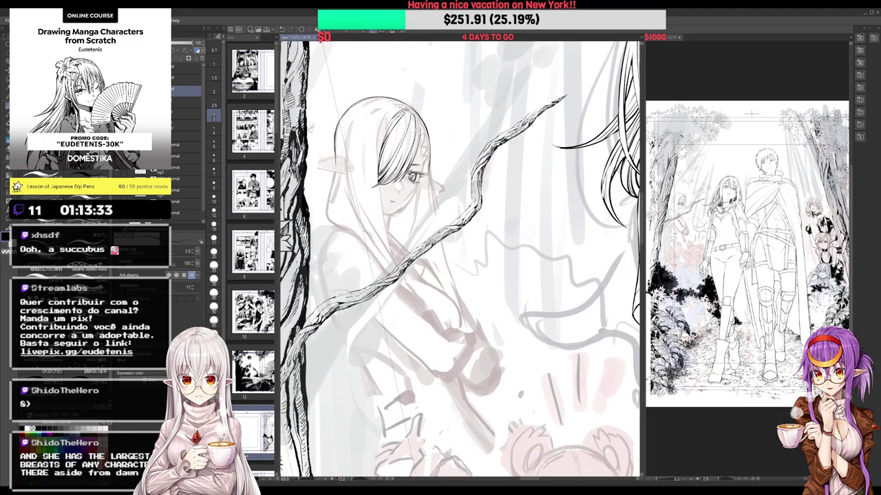
Ink the back contour of the elf's head and long hair, from the crown past the ear down over the shoulder
left_click_drag(403, 102, 378, 138)
scroll(373, 109, "up", 1)
left_click_drag(359, 105, 342, 176)
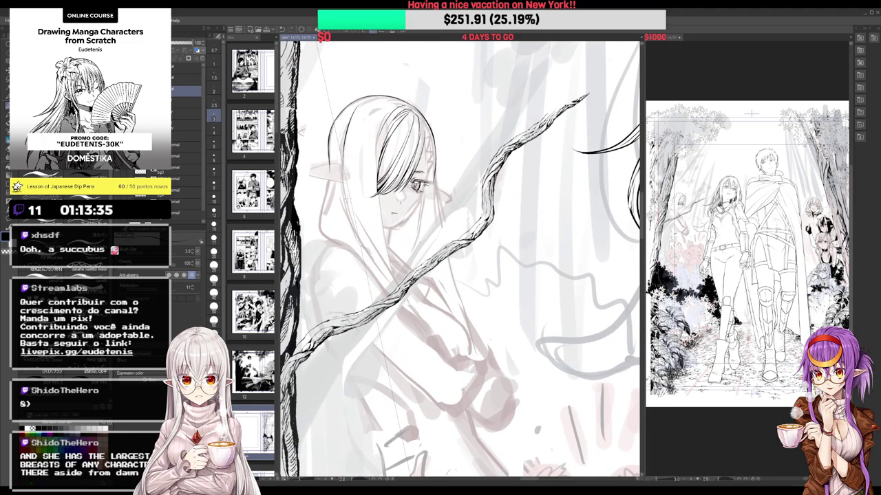
left_click_drag(348, 106, 339, 166)
left_click_drag(386, 207, 388, 171)
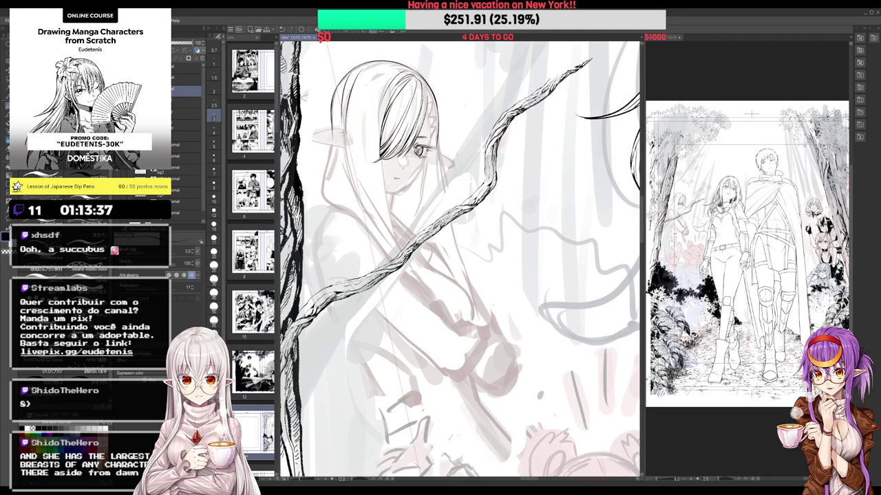
left_click_drag(340, 121, 358, 207)
mouse_move(344, 158)
left_mouse_down()
mouse_move(370, 220)
mouse_move(356, 205)
mouse_move(379, 233)
left_mouse_up()
mouse_move(342, 141)
left_mouse_down()
mouse_move(371, 192)
mouse_move(338, 221)
mouse_move(373, 251)
left_mouse_up()
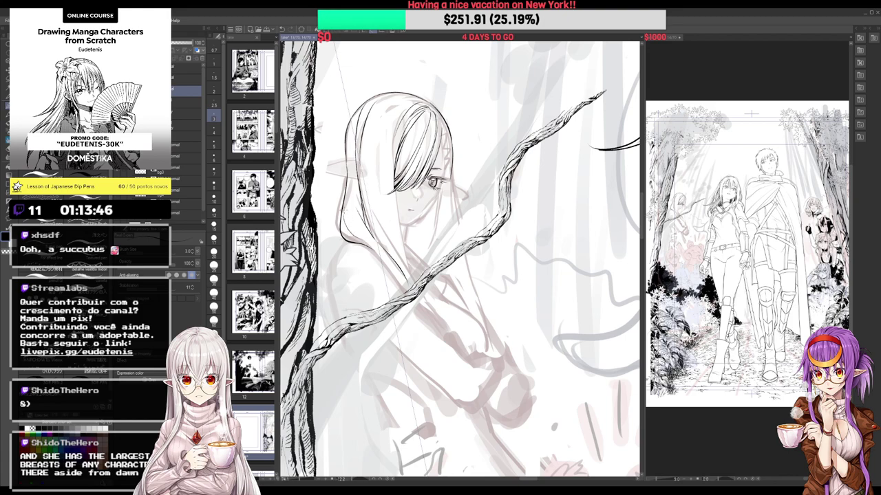
Refine the back edge of the hair and add a long inner strand running down from the crown past the ear
mouse_move(345, 216)
left_mouse_down()
mouse_move(364, 240)
mouse_move(348, 172)
mouse_move(358, 210)
left_mouse_up()
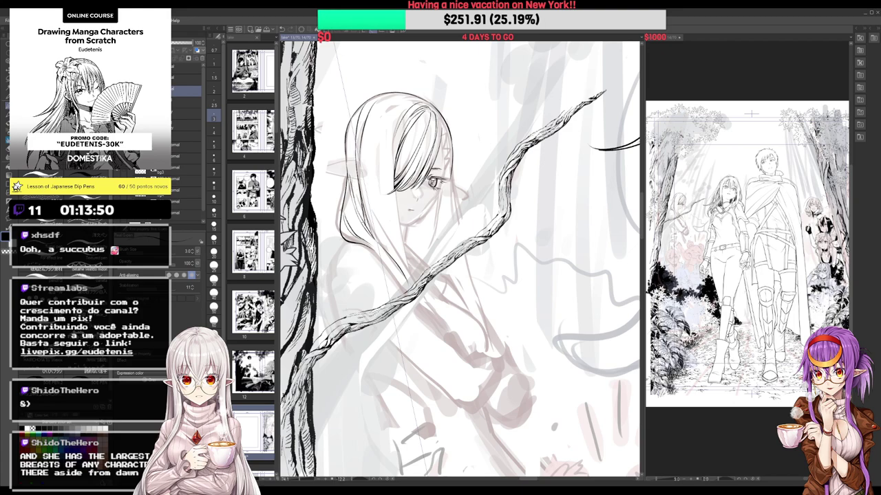
key("ctrl+z")
left_click_drag(353, 116, 348, 170)
key("ctrl+z")
key("e")
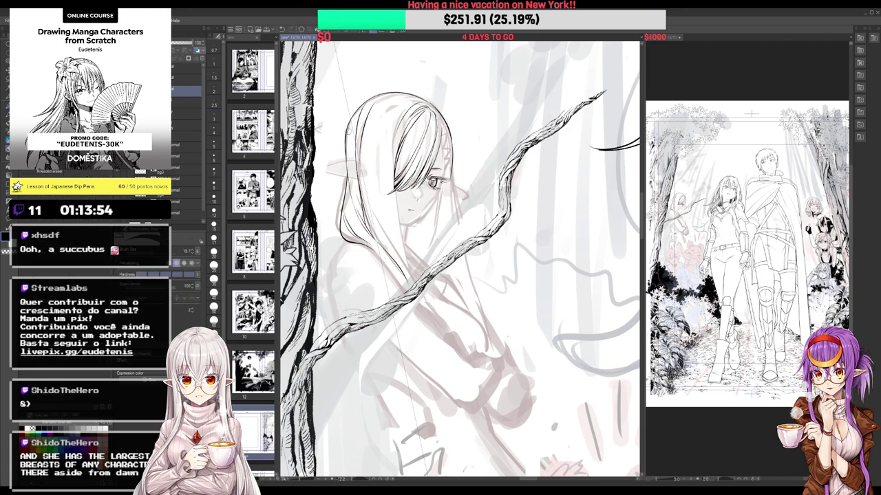
key("p")
left_click_drag(355, 114, 358, 200)
left_click_drag(402, 169, 382, 169)
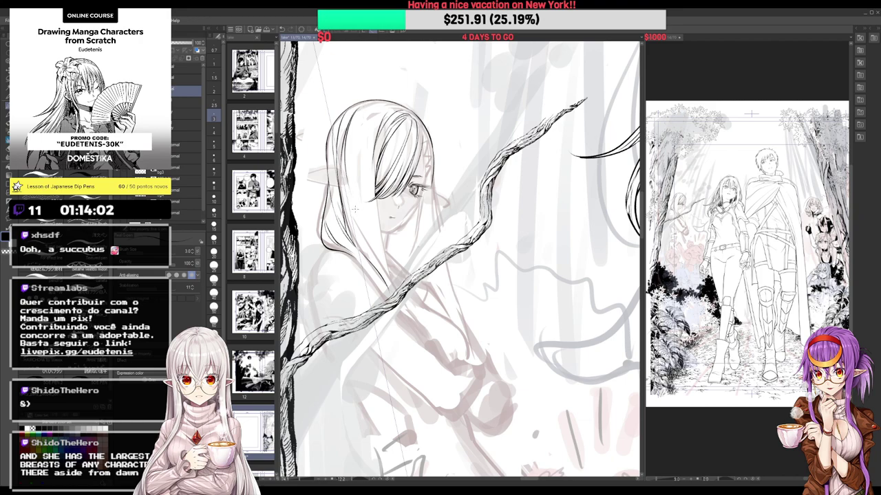
Ink the long hair lock beside the elf's cheek, running from under the bangs down to the branch
scroll(397, 246, "down", 2)
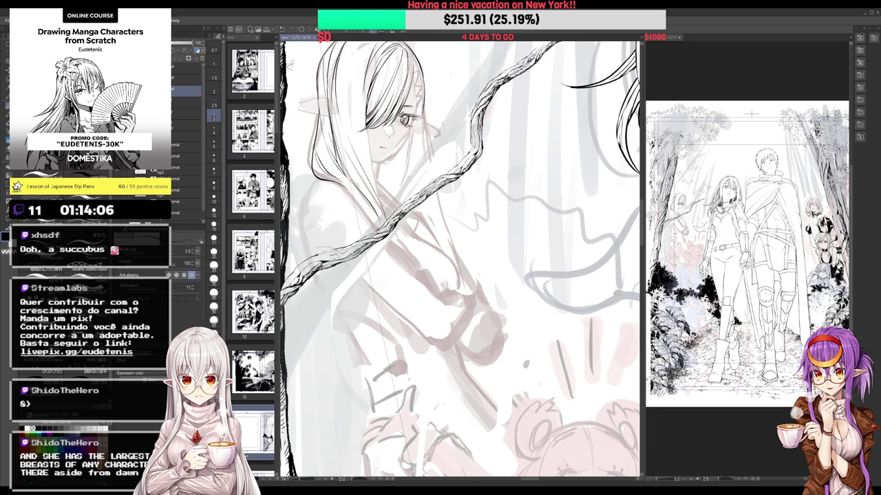
left_click_drag(366, 129, 381, 206)
key("ctrl+z")
left_click_drag(367, 130, 388, 217)
left_click_drag(437, 152, 430, 131)
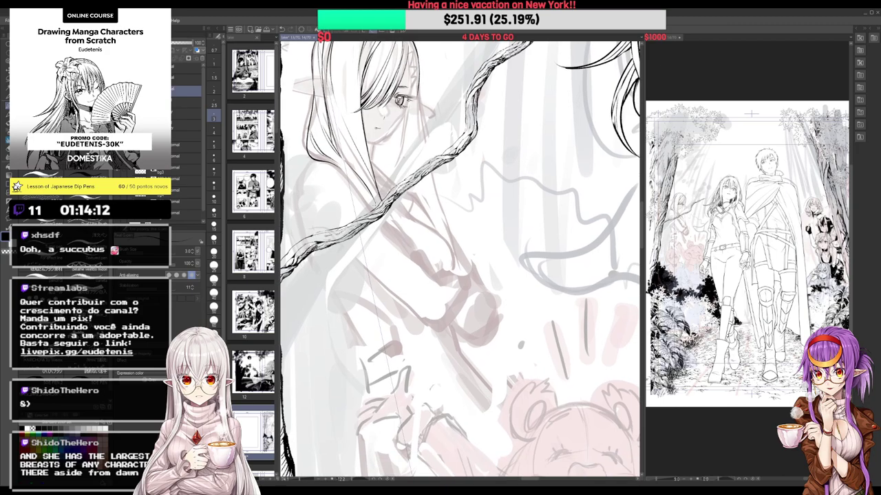
scroll(375, 200, "down", 2)
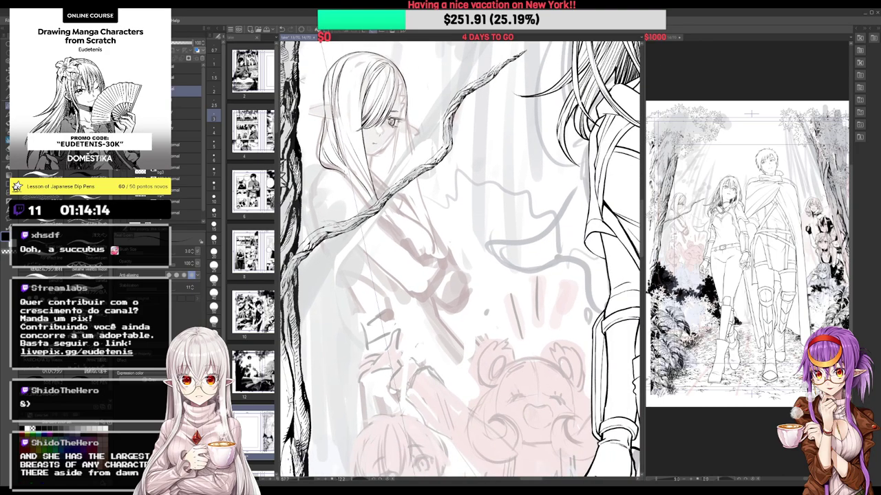
left_click_drag(343, 173, 364, 201)
Ink the face edge beside the visible eye and the small braid running down the temple
scroll(404, 82, "up", 2)
left_click_drag(395, 104, 398, 134)
key("ctrl+z")
scroll(406, 101, "up", 2)
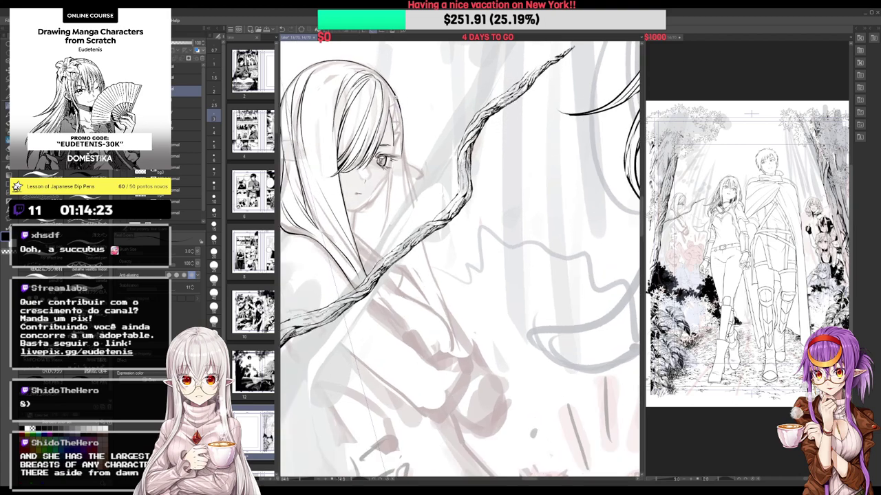
left_click_drag(390, 104, 396, 125)
mouse_move(395, 107)
left_mouse_down()
mouse_move(399, 116)
mouse_move(396, 105)
mouse_move(379, 103)
mouse_move(395, 145)
left_mouse_up()
mouse_move(399, 142)
left_mouse_down()
mouse_move(392, 148)
mouse_move(403, 140)
left_mouse_up()
left_click_drag(420, 207, 416, 153)
left_click_drag(393, 90, 392, 102)
left_click_drag(402, 84, 388, 117)
mouse_move(395, 108)
left_mouse_down()
mouse_move(389, 117)
mouse_move(391, 107)
left_mouse_up()
key("minus")
left_click_drag(412, 51, 446, 61)
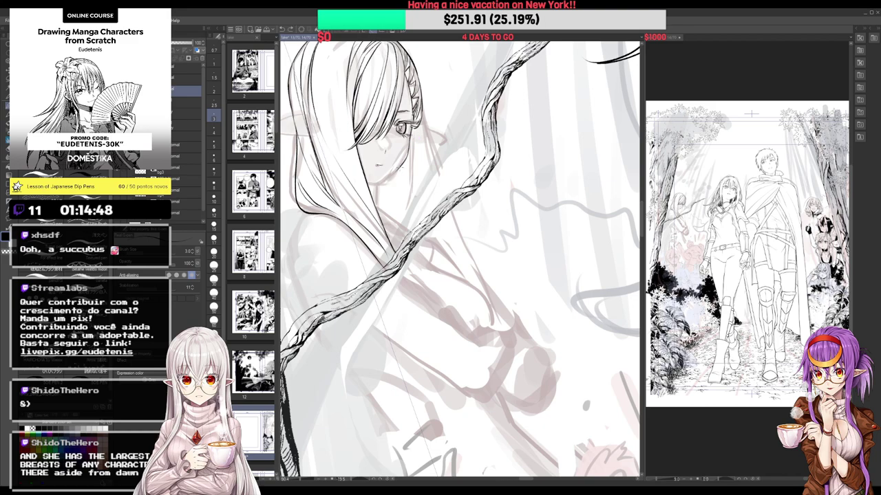
Rework the line of the elf's jaw and chin below the mouth
mouse_move(403, 169)
left_mouse_down()
mouse_move(383, 183)
mouse_move(406, 155)
mouse_move(422, 104)
left_mouse_up()
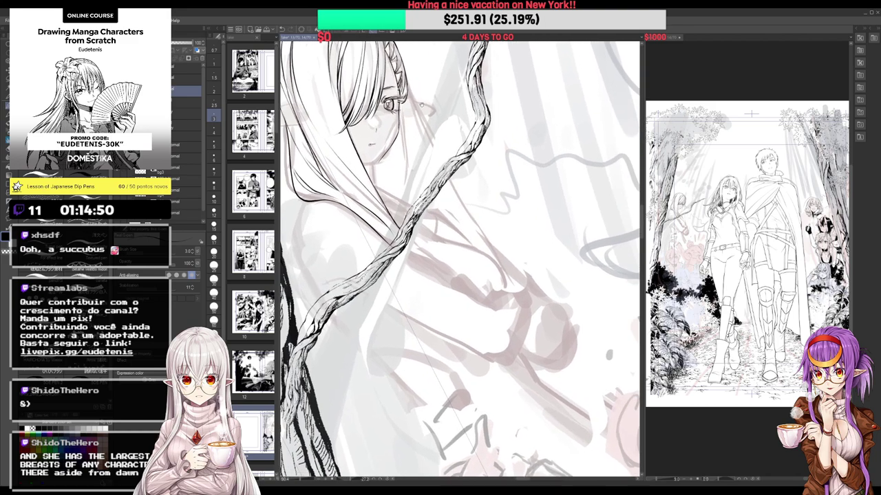
left_click_drag(358, 158, 372, 164)
key("ctrl+z")
key("ctrl+z")
key("e")
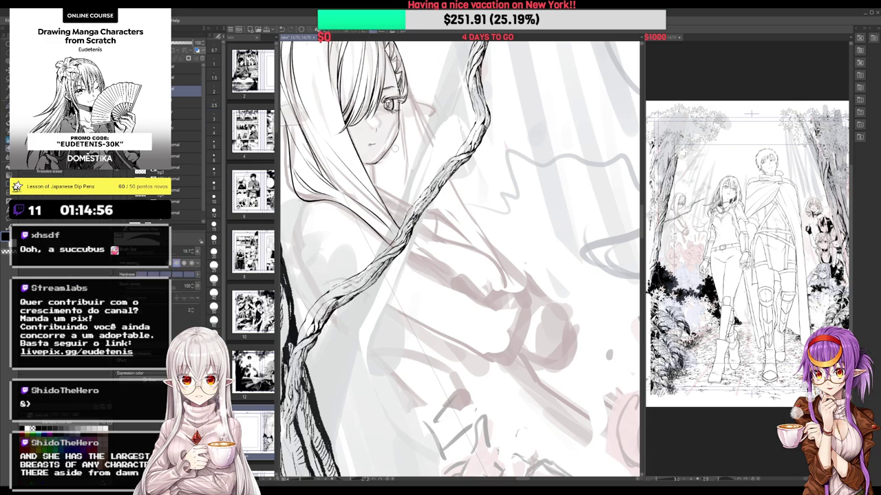
key("p")
key("e")
key("p")
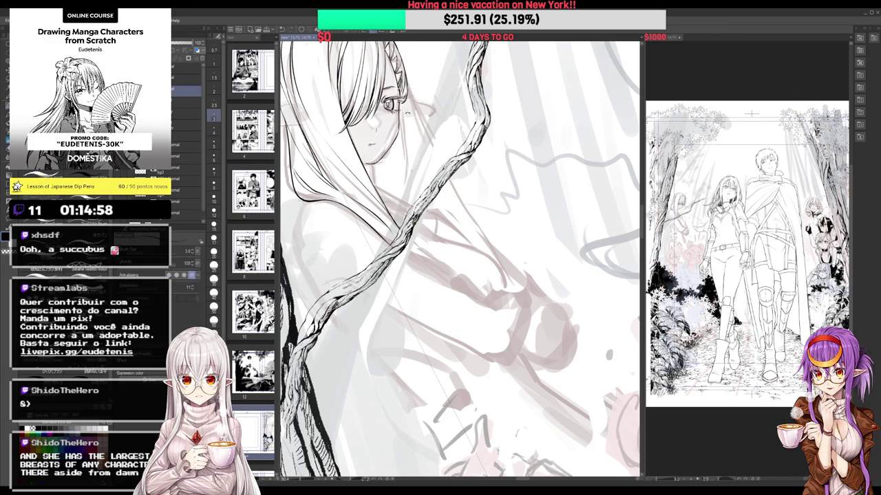
Ink the outline of the elf's pointed ear sticking out of the hair and clean up its lines
left_click_drag(407, 112, 468, 149)
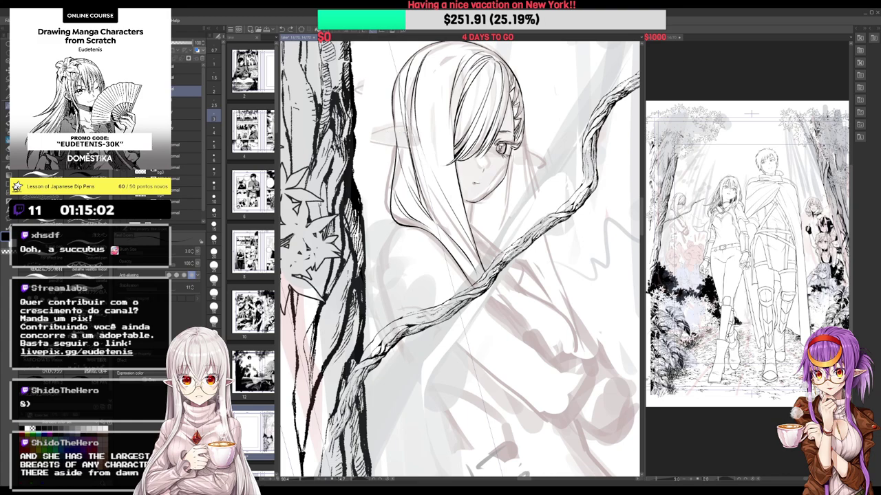
mouse_move(406, 131)
left_mouse_down()
mouse_move(370, 143)
mouse_move(399, 147)
left_mouse_up()
left_click_drag(399, 147, 398, 145)
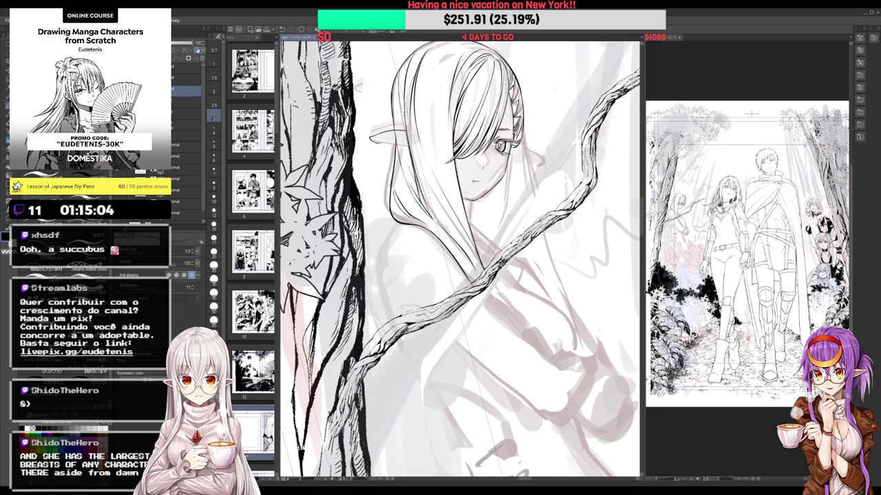
key("e")
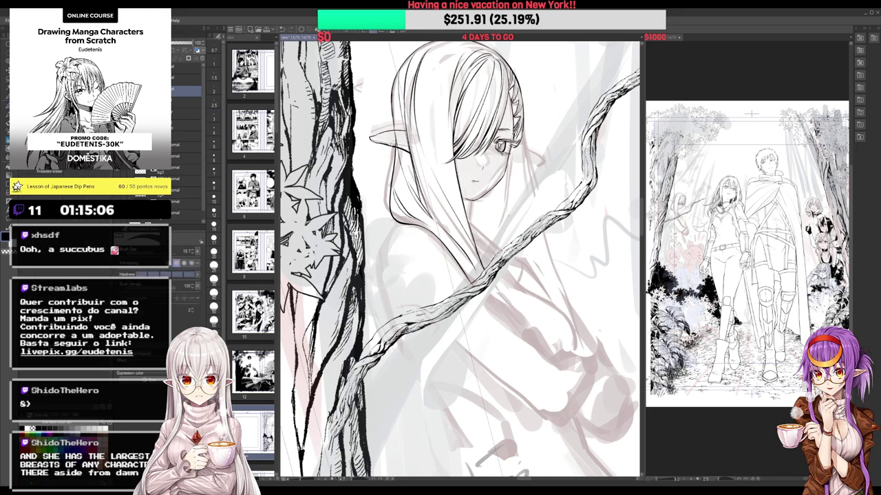
key("p")
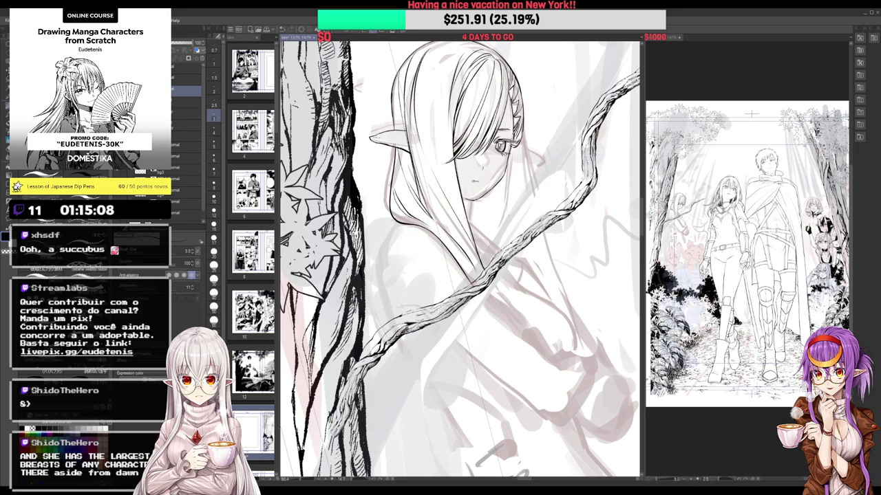
Draw the inner folds of the pointed ear and fill its shadows with ink
mouse_move(381, 135)
left_mouse_down()
mouse_move(373, 142)
mouse_move(389, 138)
left_mouse_up()
mouse_move(406, 133)
left_mouse_down()
mouse_move(380, 142)
mouse_move(401, 144)
left_mouse_up()
left_click_drag(398, 134, 407, 142)
mouse_move(401, 141)
left_mouse_down()
mouse_move(409, 144)
mouse_move(391, 144)
left_mouse_up()
left_click_drag(391, 135, 385, 140)
scroll(387, 138, "down", 3)
scroll(386, 138, "up", 3)
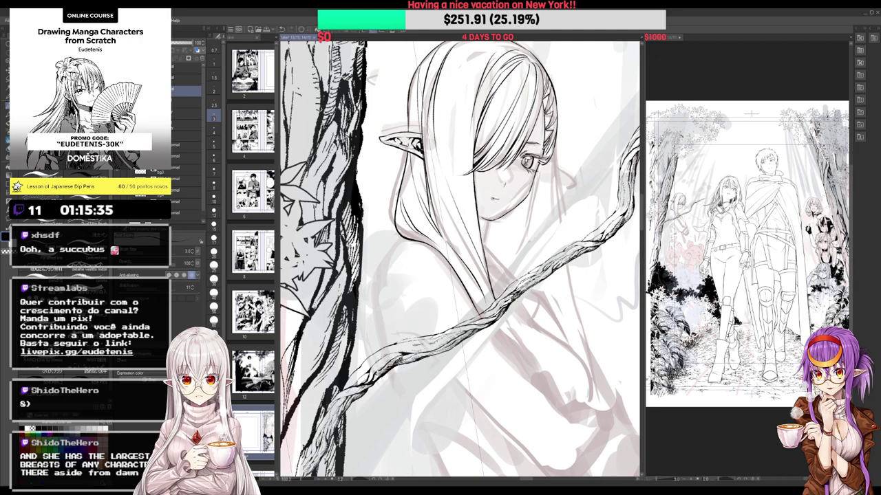
Try fine strands in the long hair between the ear and the bangs, undoing the unwanted strokes
left_click_drag(524, 200, 474, 219)
left_click_drag(495, 183, 475, 231)
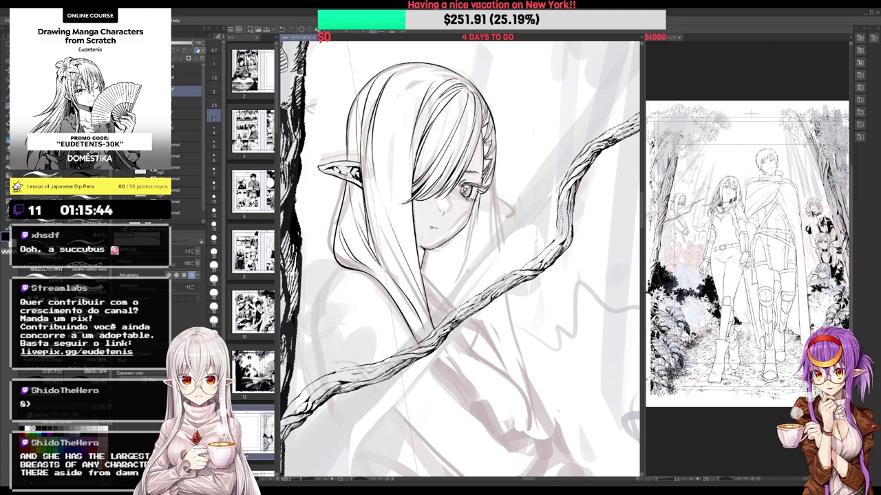
key("ctrl+z")
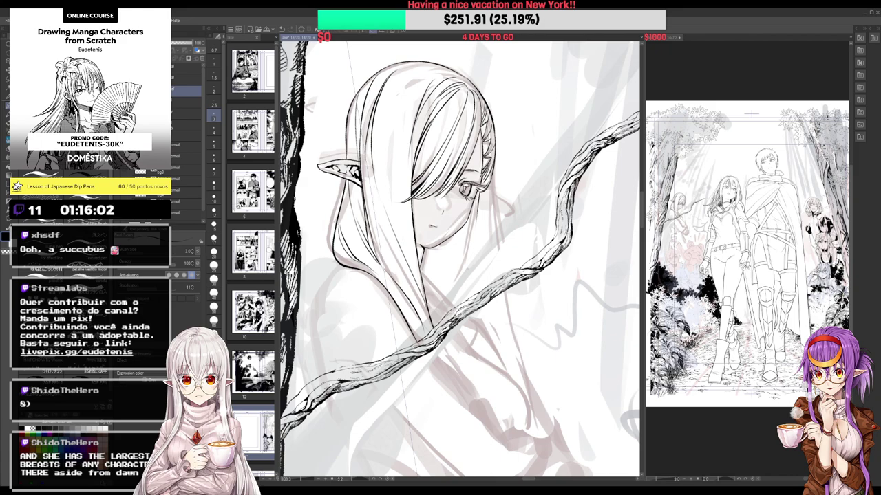
mouse_move(415, 83)
left_mouse_down()
mouse_move(398, 146)
mouse_move(398, 198)
left_mouse_up()
mouse_move(404, 121)
left_mouse_down()
mouse_move(404, 243)
mouse_move(418, 293)
left_mouse_up()
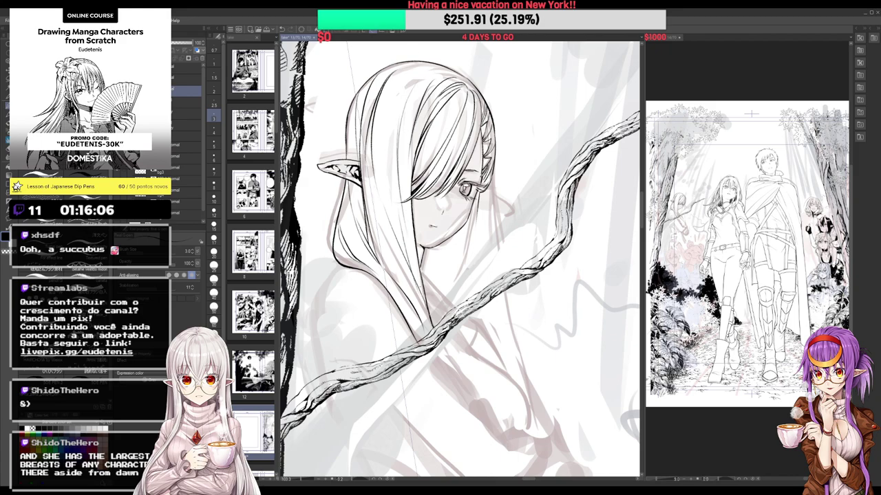
key("ctrl+z")
Ink the upper and lower contours of the elf's folded arm below the branch
mouse_move(411, 257)
left_mouse_down()
mouse_move(429, 313)
mouse_move(376, 225)
left_mouse_up()
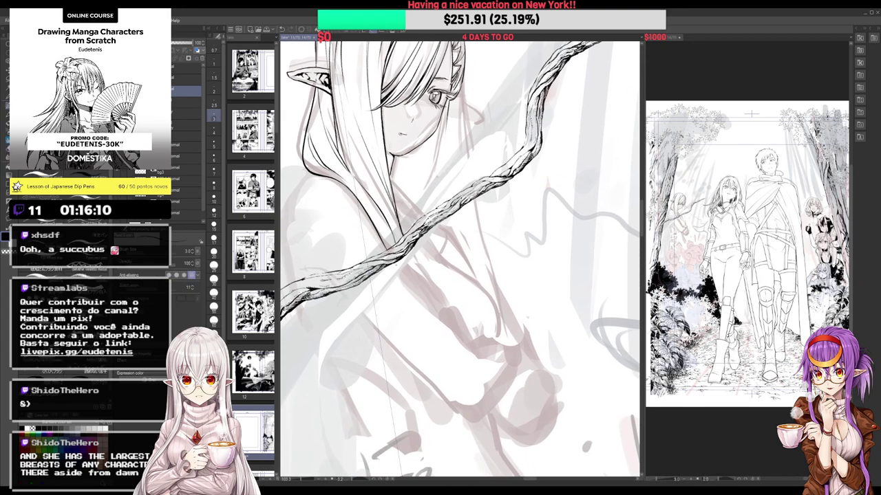
mouse_move(395, 264)
left_mouse_down()
mouse_move(405, 282)
mouse_move(397, 254)
left_mouse_up()
key("ctrl+z")
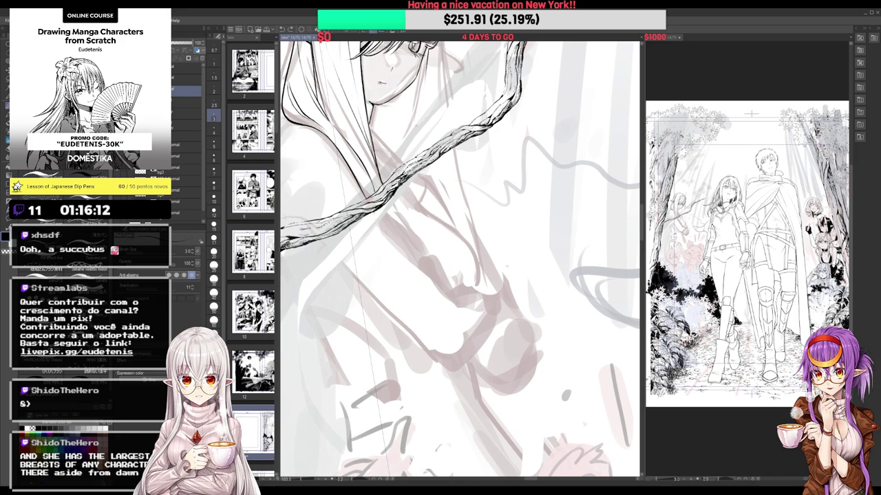
left_click_drag(375, 214, 513, 361)
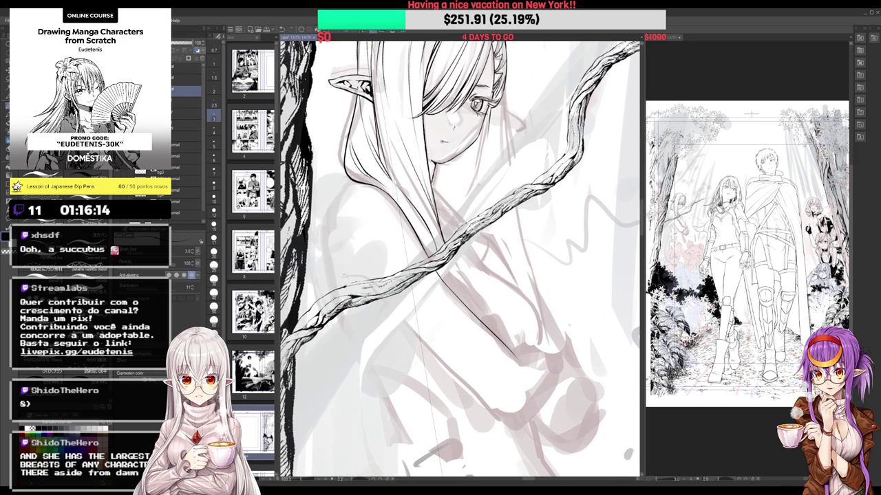
mouse_move(341, 275)
left_mouse_down()
mouse_move(368, 274)
mouse_move(419, 335)
left_mouse_up()
mouse_move(429, 344)
left_mouse_down()
mouse_move(385, 266)
mouse_move(459, 337)
left_mouse_up()
left_click_drag(532, 289, 489, 276)
scroll(454, 256, "down", 4)
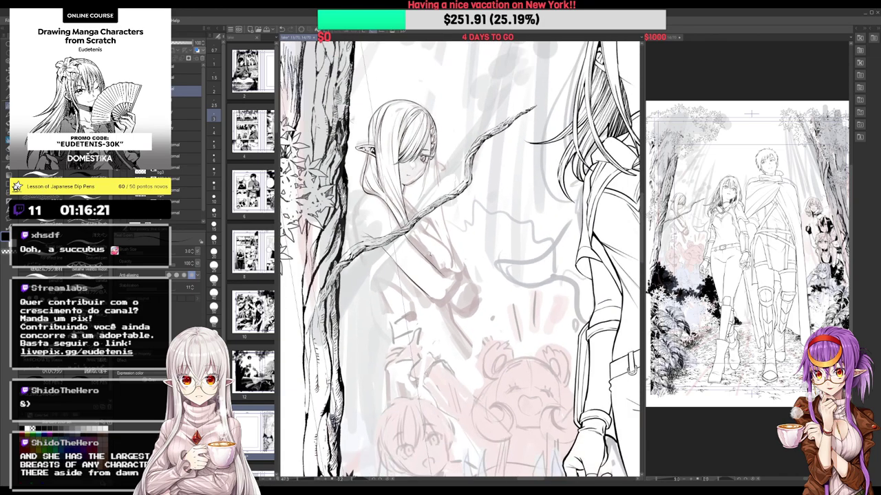
Clean up the arm's lower line and ink the rounded contour closing the bent arm at its far end
scroll(474, 247, "up", 2)
key("e")
left_click_drag(399, 293, 437, 320)
key("p")
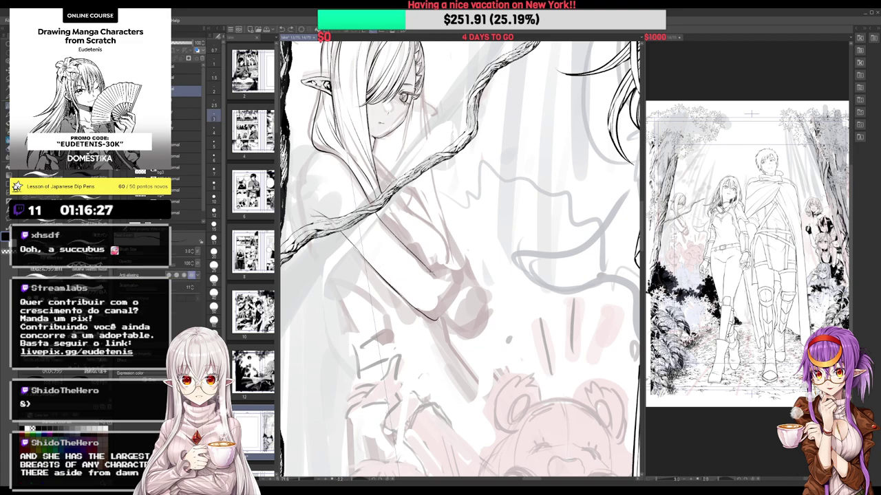
mouse_move(447, 266)
left_mouse_down()
mouse_move(465, 261)
mouse_move(457, 295)
left_mouse_up()
scroll(460, 291, "down", 1)
scroll(475, 266, "down", 1)
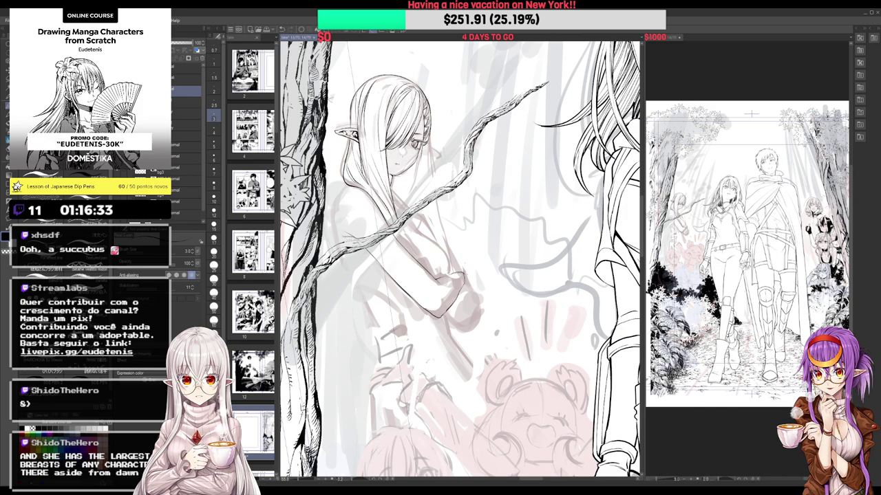
left_click_drag(464, 275, 466, 287)
scroll(389, 186, "up", 2)
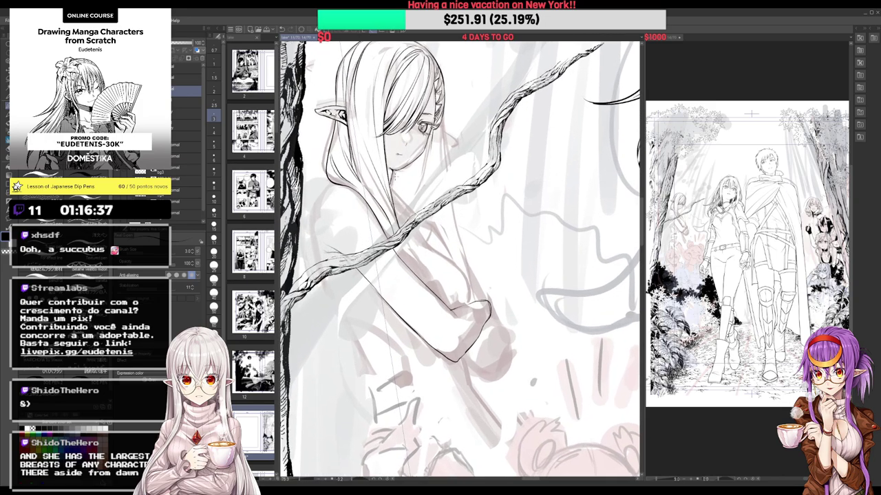
Ink the elf's neck and the collar edges between the hair and the branch
mouse_move(388, 193)
left_mouse_down()
mouse_move(408, 215)
mouse_move(398, 218)
mouse_move(404, 226)
left_mouse_up()
scroll(400, 218, "up", 2)
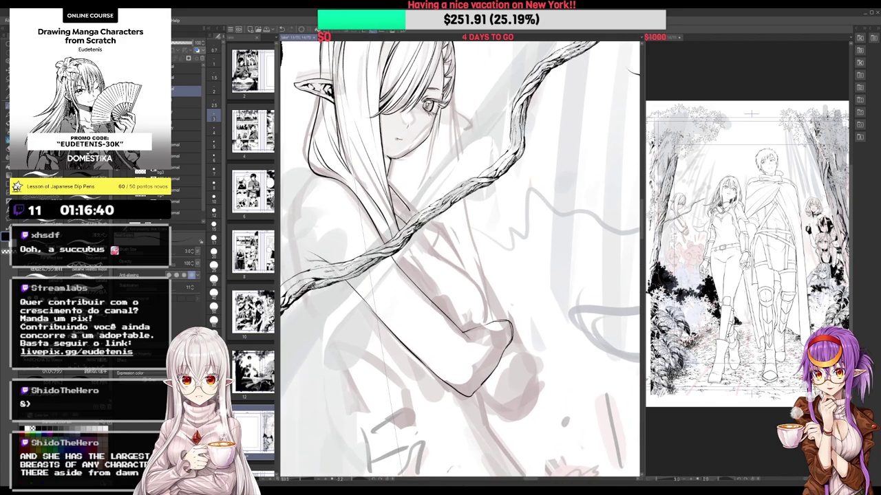
mouse_move(392, 194)
left_mouse_down()
mouse_move(412, 223)
mouse_move(421, 223)
left_mouse_up()
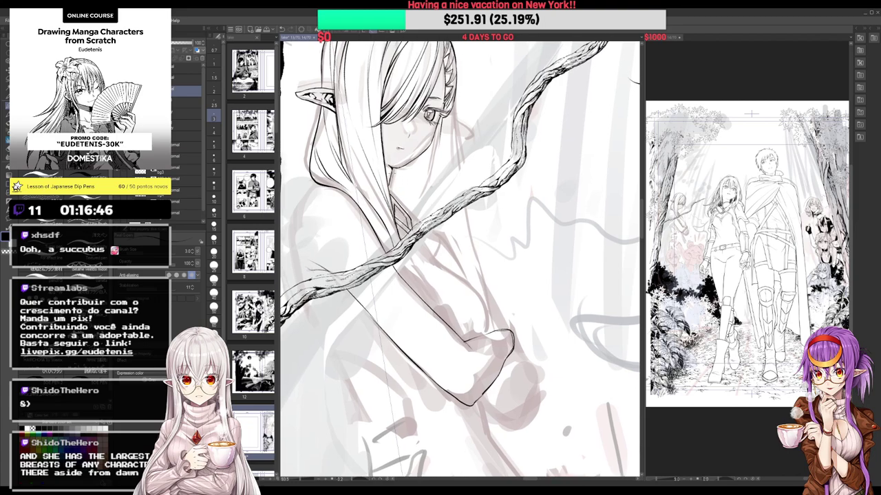
Ink the long lines falling from the collar and the temple across the branch, and hide the sketch to check the inking
left_click_drag(389, 175, 454, 280)
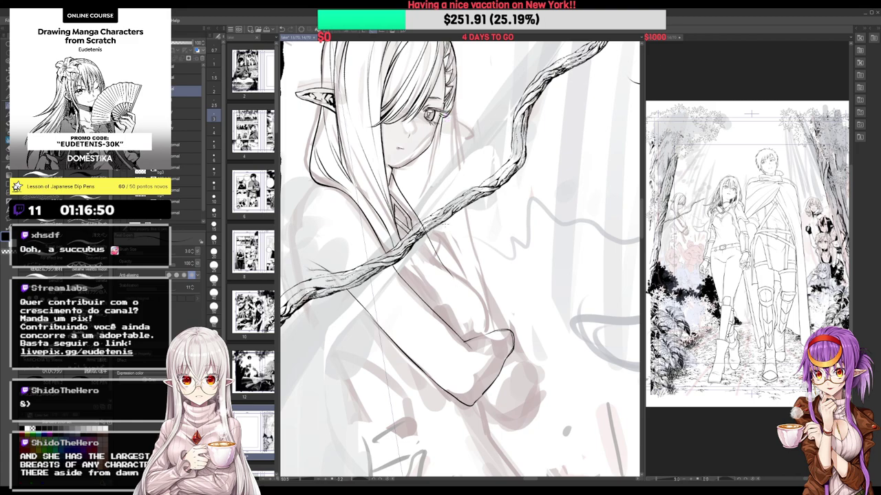
mouse_move(445, 119)
left_mouse_down()
mouse_move(448, 224)
mouse_move(465, 286)
mouse_move(466, 276)
left_mouse_up()
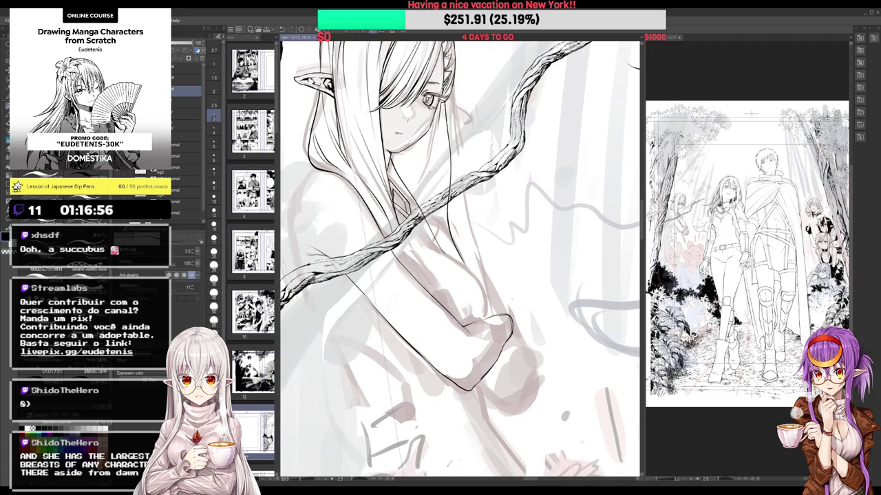
left_click(118, 213)
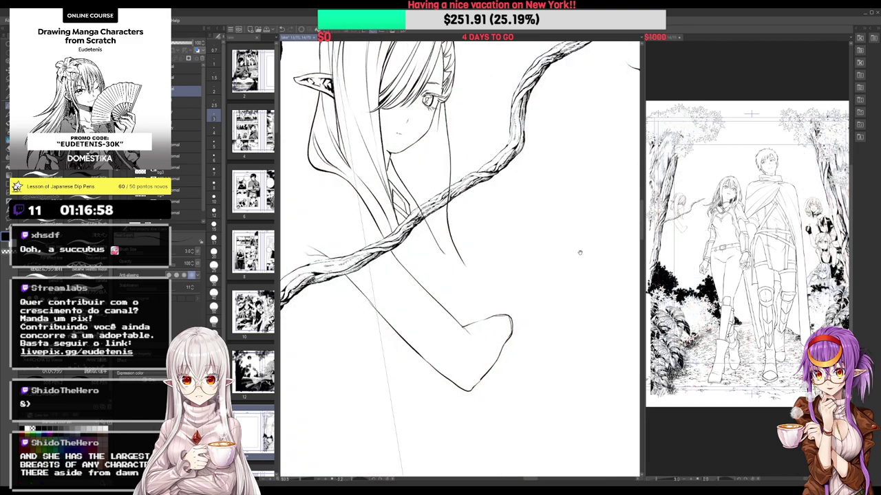
left_click_drag(580, 252, 578, 315)
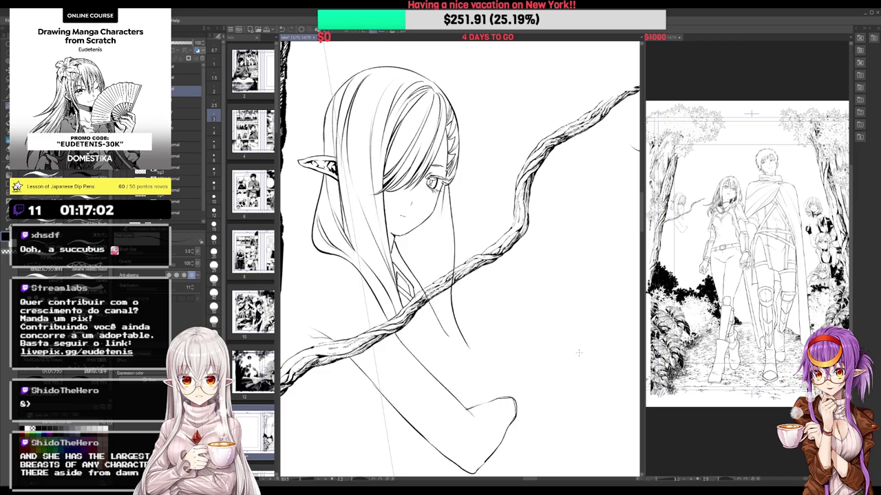
Clean up around the elf's visible eye and ink its iris and pupil darker
left_click_drag(460, 230, 518, 209)
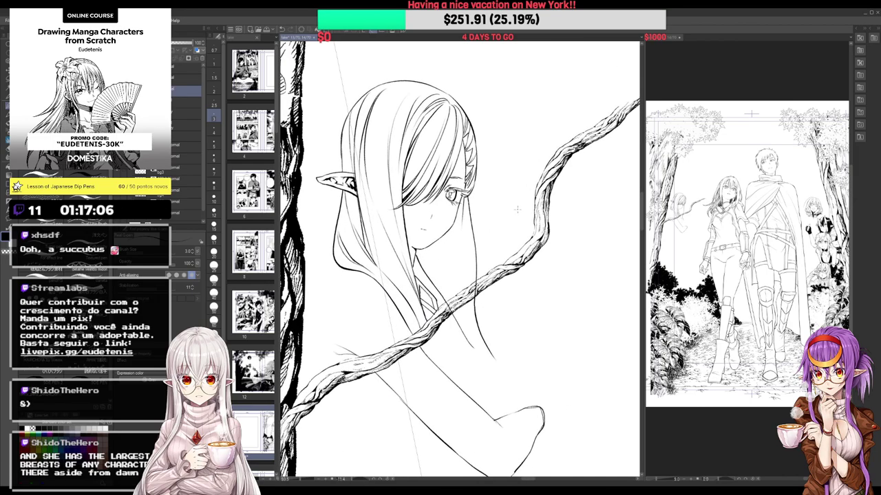
scroll(478, 172, "up", 2)
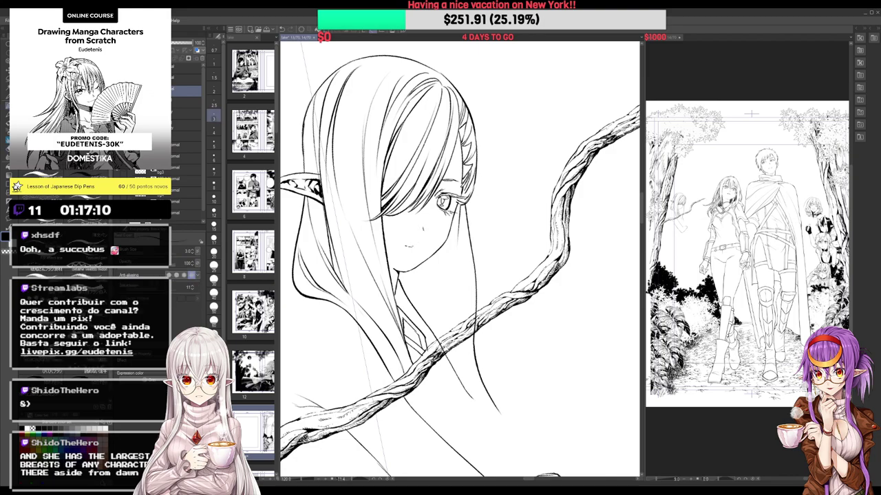
left_click_drag(524, 186, 505, 169)
key("e")
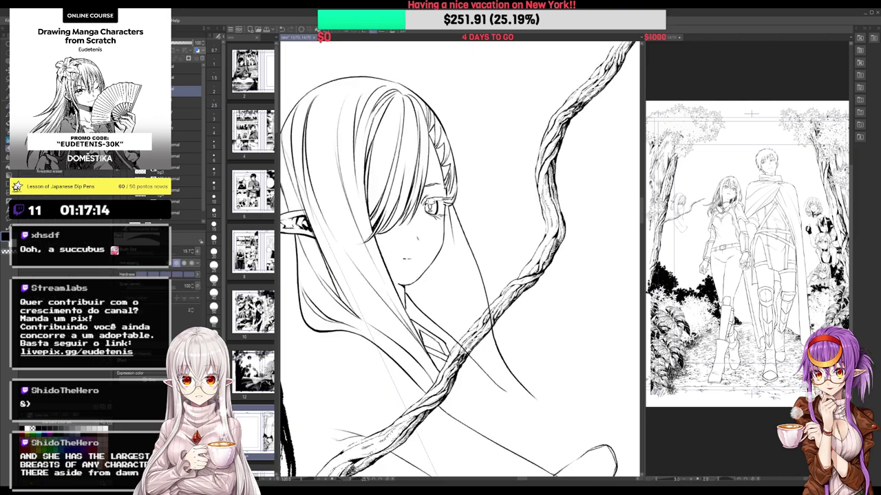
key("p")
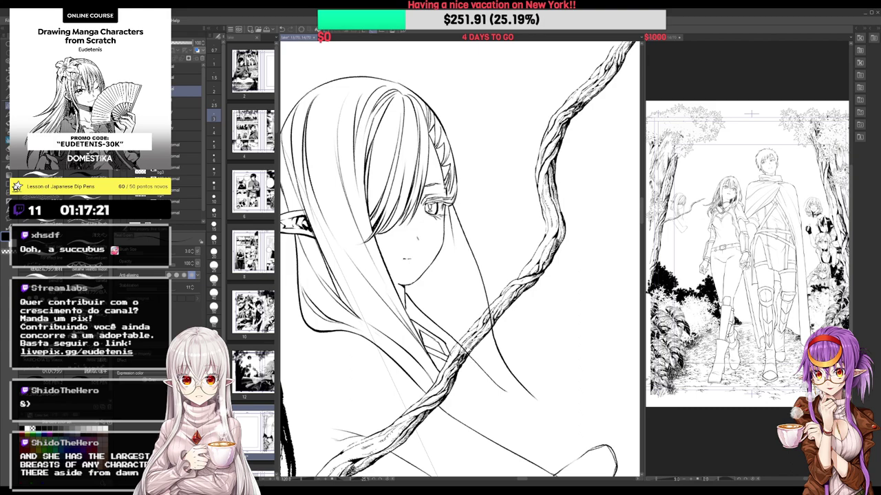
left_click_drag(551, 175, 547, 171)
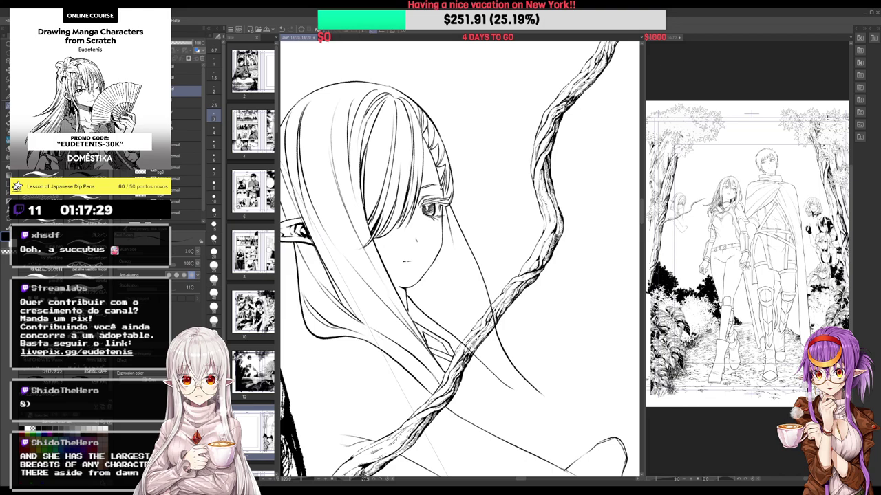
left_click_drag(487, 179, 537, 185)
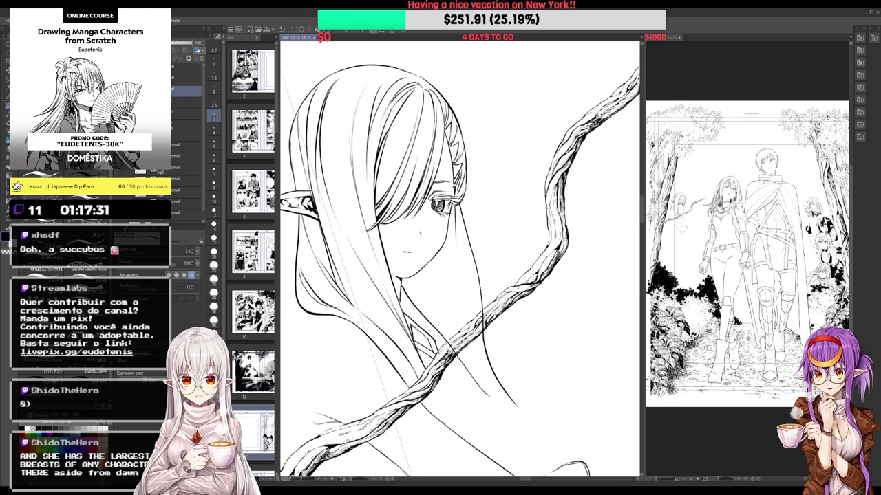
Ink the finishing strokes around the elf's eye, the loose strands beside the face and the shadow on the neck
left_click_drag(452, 202, 449, 220)
left_click_drag(483, 212, 488, 215)
mouse_move(487, 215)
left_mouse_down()
mouse_move(466, 202)
mouse_move(432, 276)
left_mouse_up()
mouse_move(427, 230)
left_mouse_down()
mouse_move(429, 248)
mouse_move(440, 217)
left_mouse_up()
left_click_drag(381, 242, 417, 312)
left_click_drag(426, 221, 420, 278)
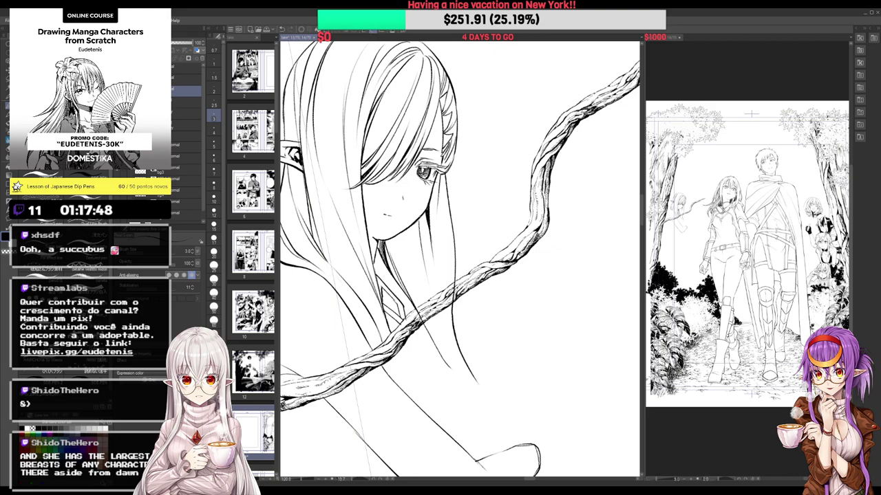
left_click_drag(421, 217, 420, 230)
mouse_move(423, 213)
left_mouse_down()
mouse_move(427, 276)
mouse_move(437, 282)
mouse_move(383, 276)
left_mouse_up()
left_click_drag(546, 223, 548, 252)
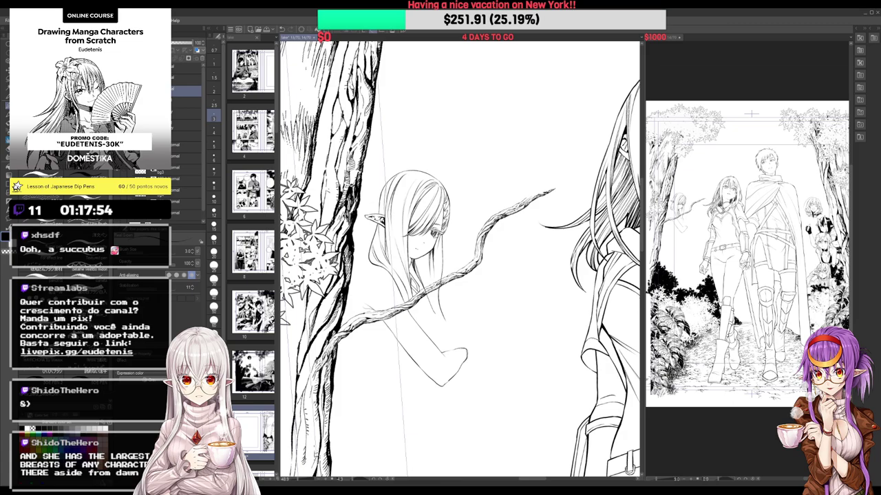
Show the sketch again and ink the elf's rounded shoulder above the branch and the back contour running down below it
key("F1")
mouse_move(371, 275)
left_mouse_down()
mouse_move(369, 193)
mouse_move(384, 197)
mouse_move(367, 216)
mouse_move(359, 267)
left_mouse_up()
left_click_drag(479, 280, 443, 196)
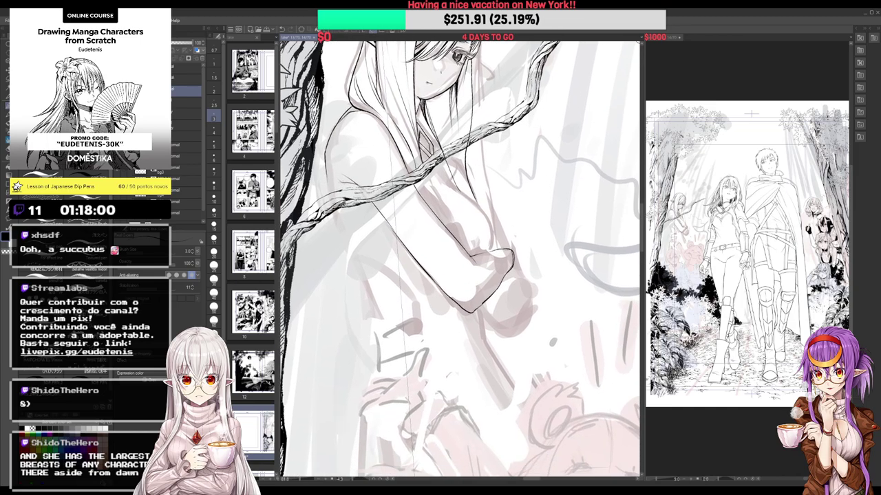
left_click_drag(325, 174, 360, 278)
left_click_drag(516, 195, 485, 202)
left_click_drag(393, 257, 404, 326)
left_click_drag(520, 257, 483, 265)
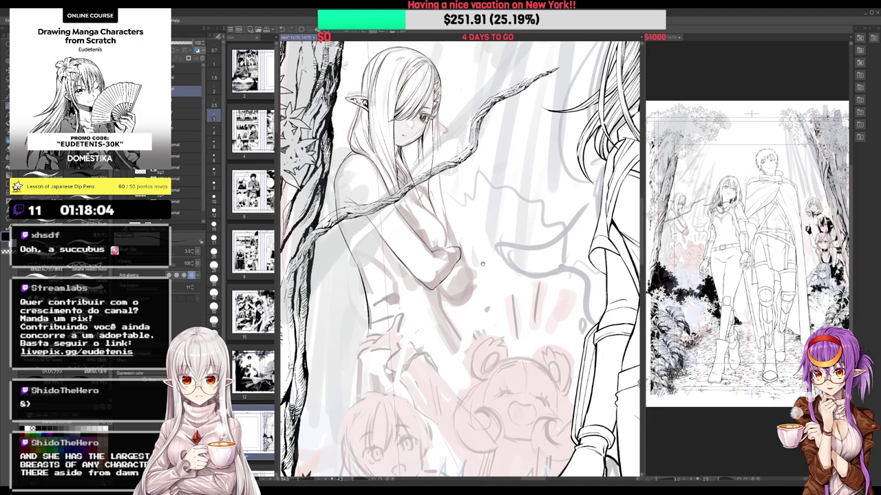
Ink the elf's chest contour from the branch down to the folded arm and clean up its upper end
mouse_move(423, 200)
left_mouse_down()
mouse_move(431, 202)
mouse_move(425, 218)
mouse_move(445, 241)
mouse_move(446, 271)
left_mouse_up()
key("e")
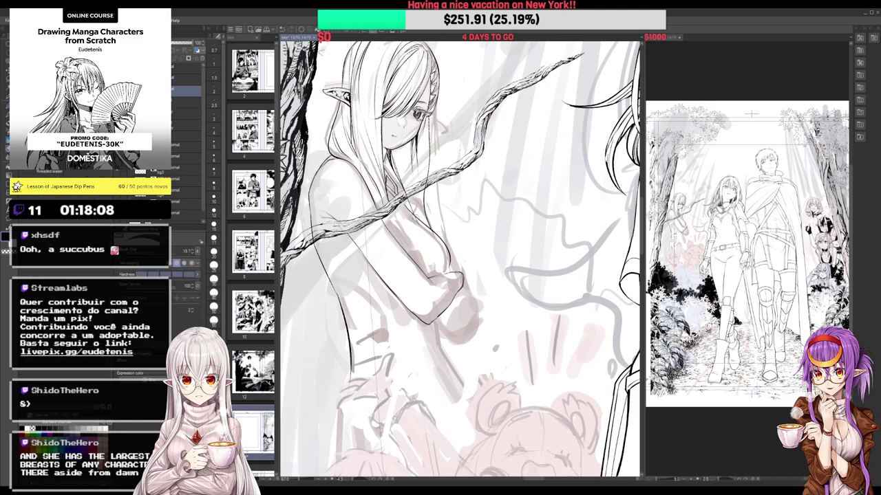
left_click_drag(413, 215, 429, 233)
key("p")
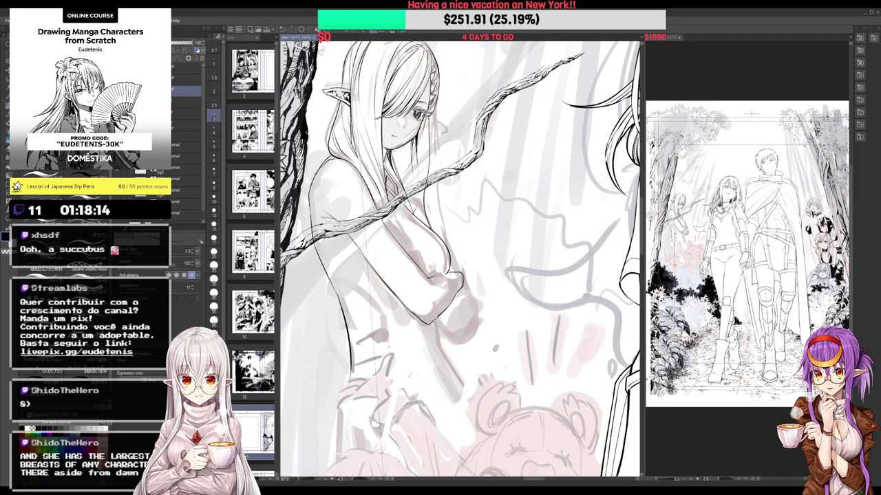
Ink the rounded contour of the elf's other arm showing beneath the folded forearm
mouse_move(434, 320)
left_mouse_down()
mouse_move(447, 335)
mouse_move(462, 307)
left_mouse_up()
left_click_drag(424, 196, 434, 226)
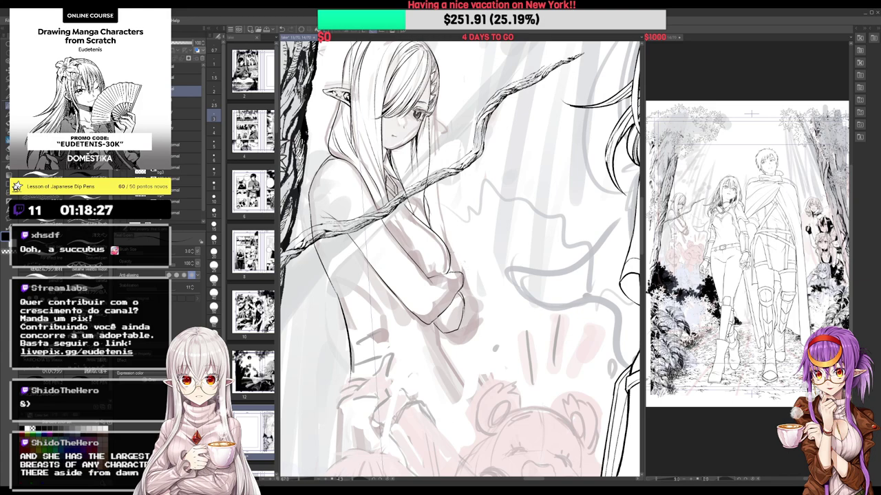
left_click_drag(454, 275, 452, 260)
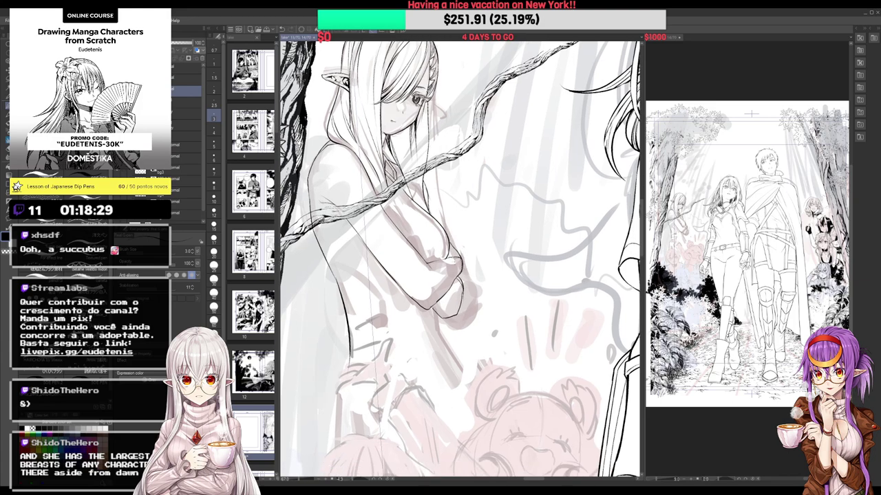
Try out short torso lines below the elf's folded arm, undoing and erasing the unwanted strokes
left_click_drag(374, 269, 390, 305)
key("ctrl+z")
mouse_move(373, 268)
left_mouse_down()
mouse_move(373, 303)
mouse_move(377, 271)
left_mouse_up()
key("e")
left_click_drag(372, 301, 372, 314)
key("p")
mouse_move(388, 272)
left_mouse_down()
mouse_move(375, 304)
mouse_move(408, 293)
left_mouse_up()
key("ctrl+z")
key("e")
key("p")
scroll(394, 275, "down", 3)
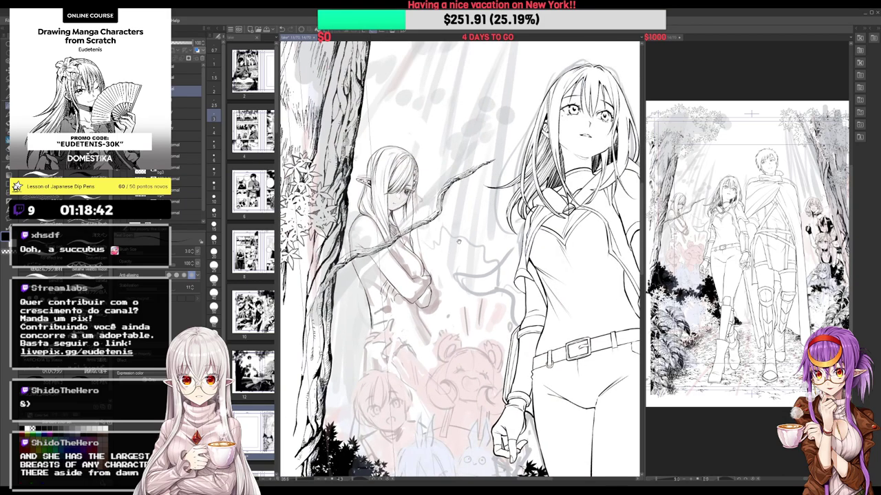
scroll(418, 269, "up", 2)
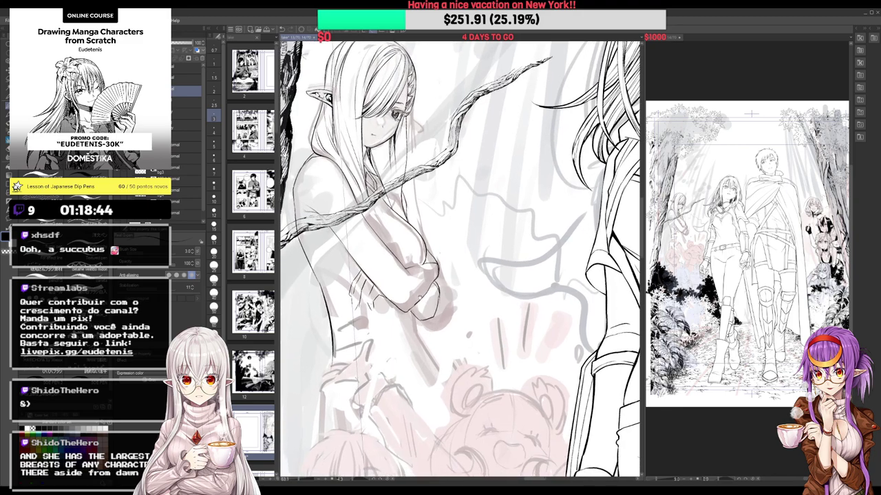
left_click_drag(420, 297, 417, 287)
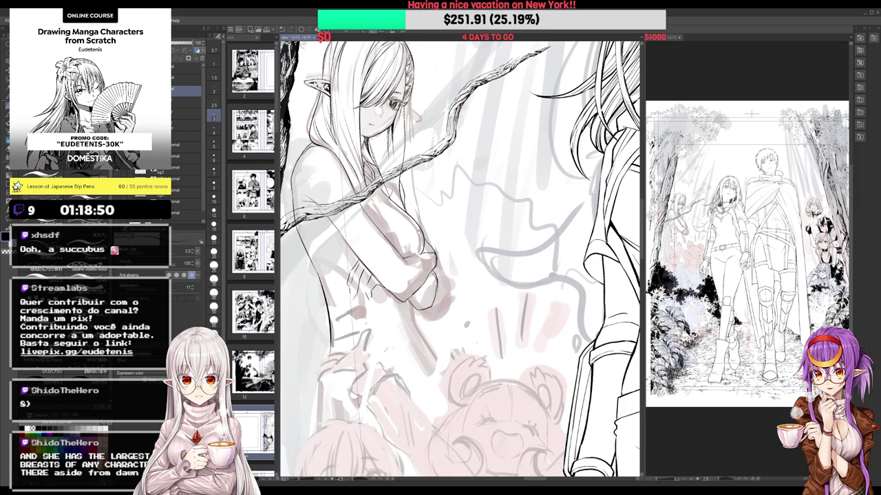
left_click_drag(412, 229, 418, 236)
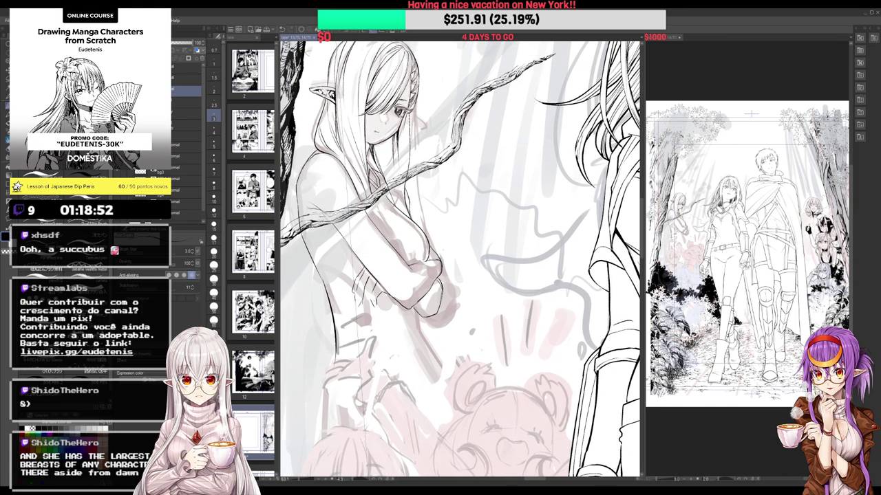
left_click(747, 254)
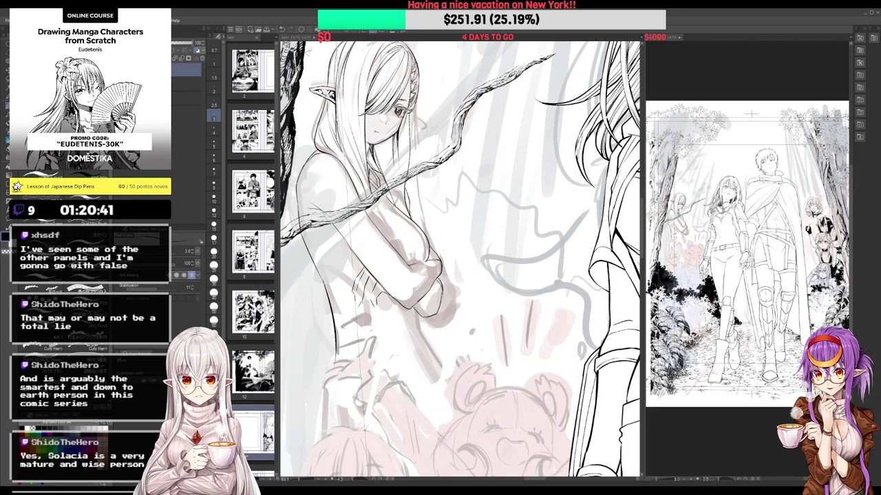
left_click(481, 63)
left_click(453, 189)
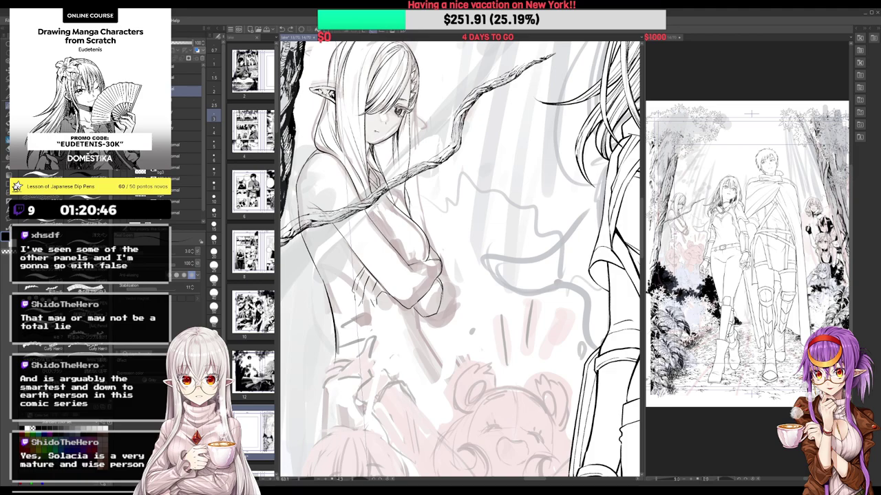
Ink the elf's chest contour and the fold lines above her crossed arms, cleaning up the strokes with the eraser
scroll(381, 214, "up", 2)
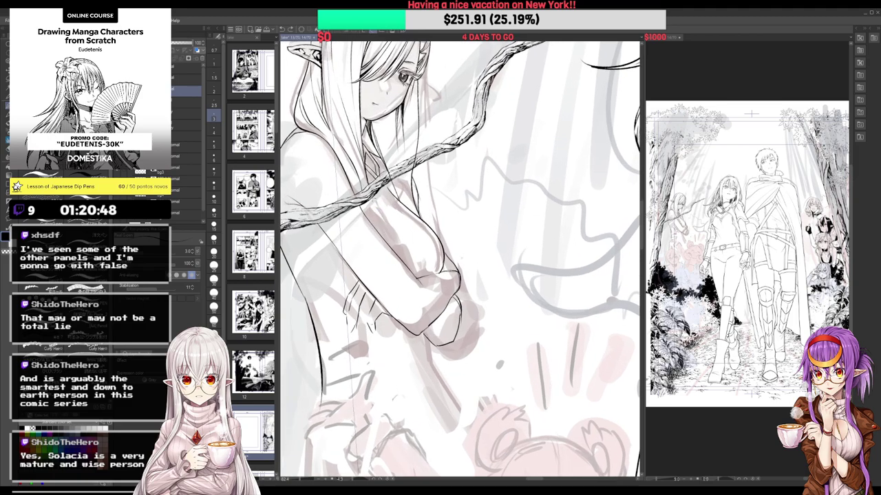
left_click_drag(397, 254, 380, 217)
left_click_drag(439, 159, 445, 215)
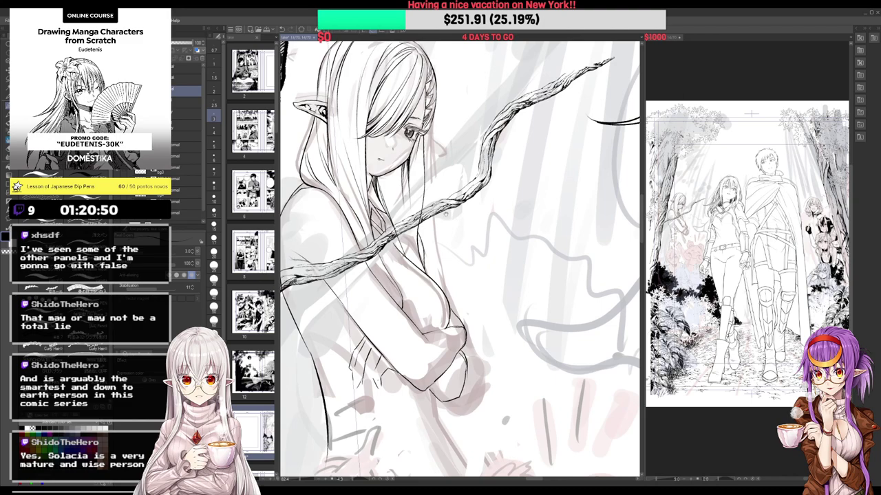
key("e")
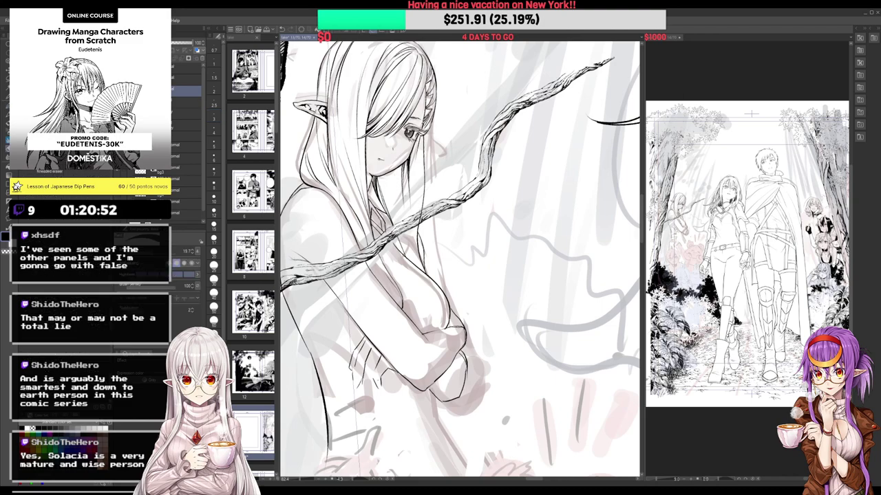
key("p")
left_click_drag(452, 219, 450, 216)
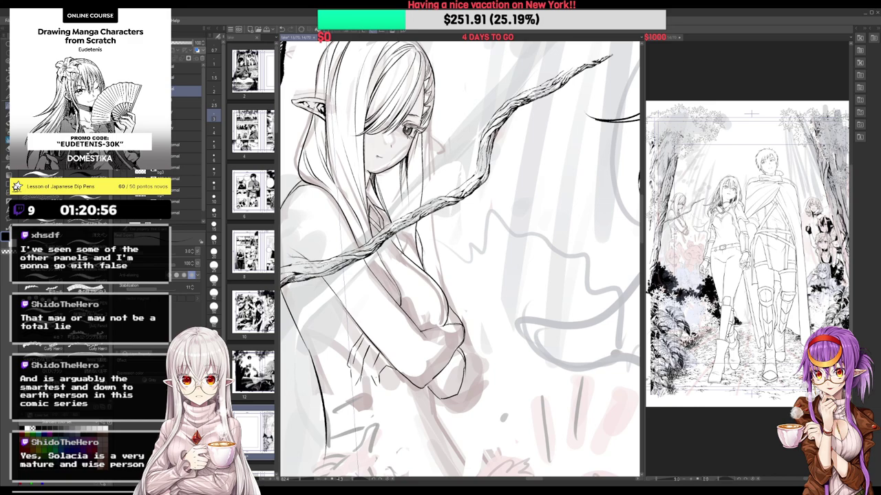
mouse_move(417, 285)
left_mouse_down()
mouse_move(430, 310)
mouse_move(419, 331)
mouse_move(423, 312)
left_mouse_up()
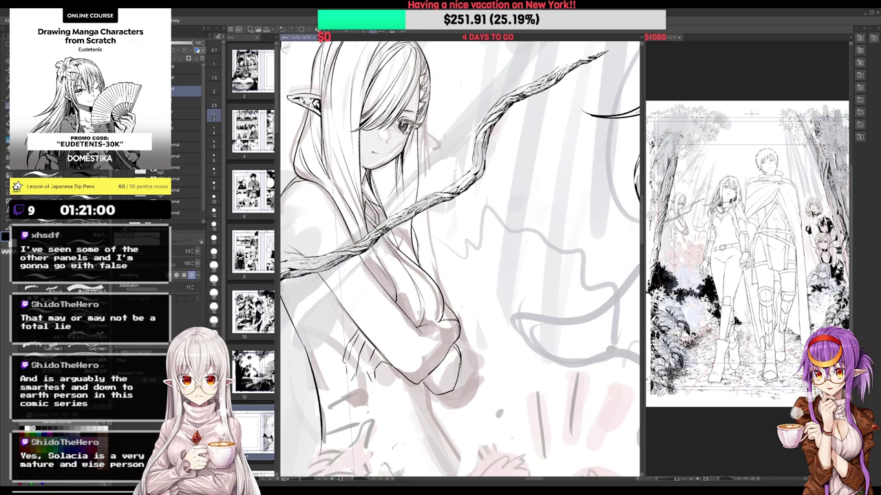
key("e")
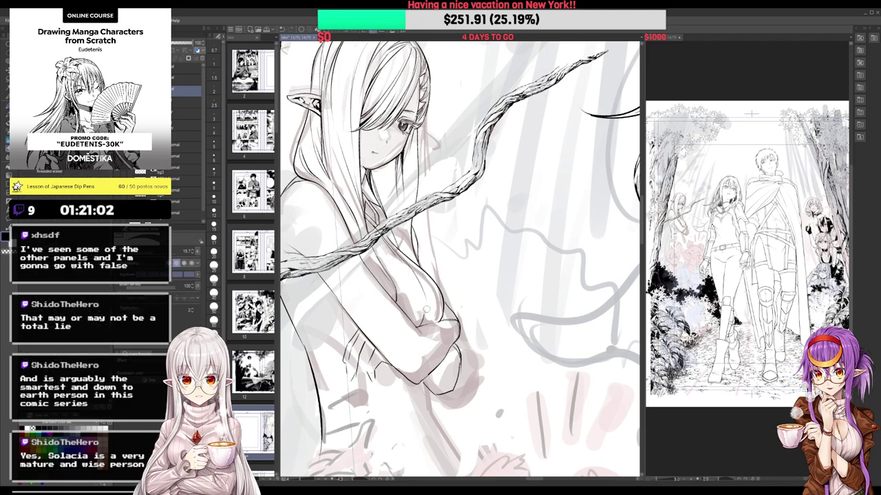
key("p")
left_click_drag(389, 305, 442, 265)
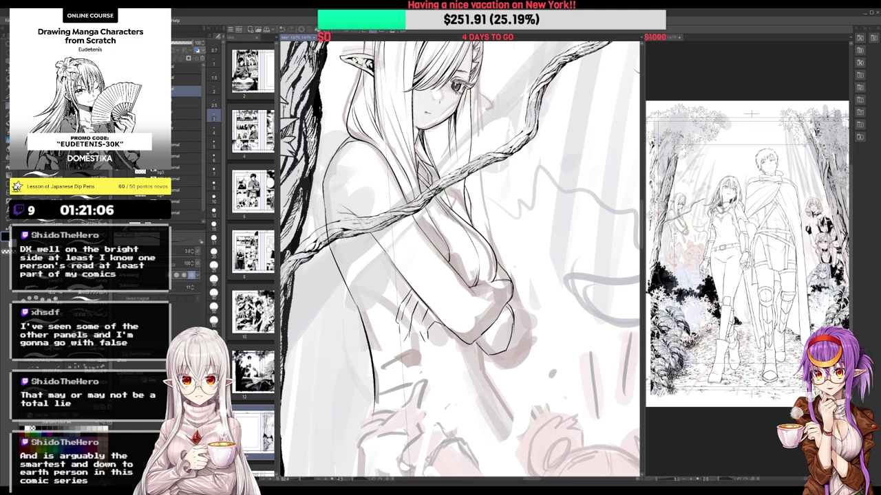
Ink the hem of the elf's top across her back beneath the upper arm, erasing stray ends
left_click_drag(384, 251, 406, 289)
key("ctrl+z")
mouse_move(383, 251)
left_mouse_down()
mouse_move(392, 281)
mouse_move(394, 190)
left_mouse_up()
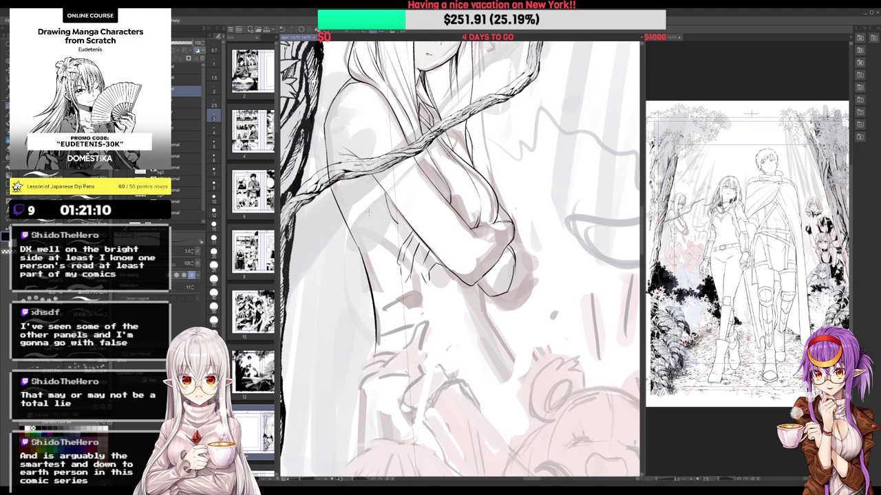
key("e")
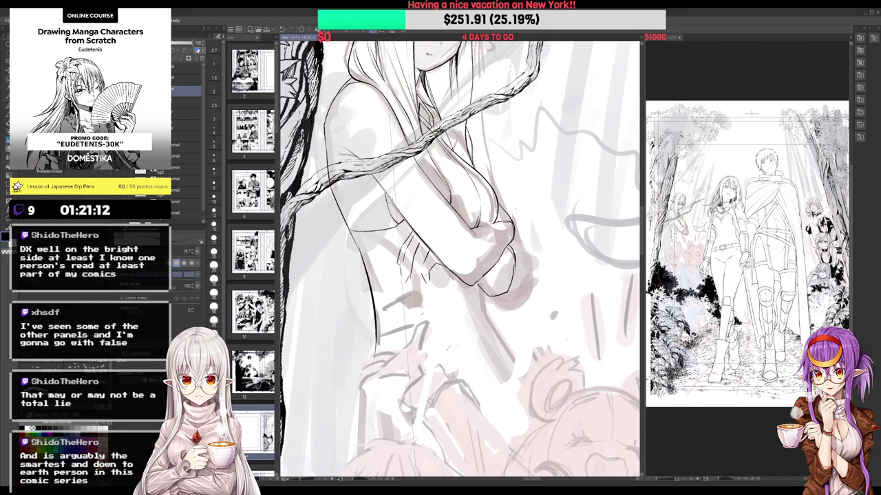
key("p")
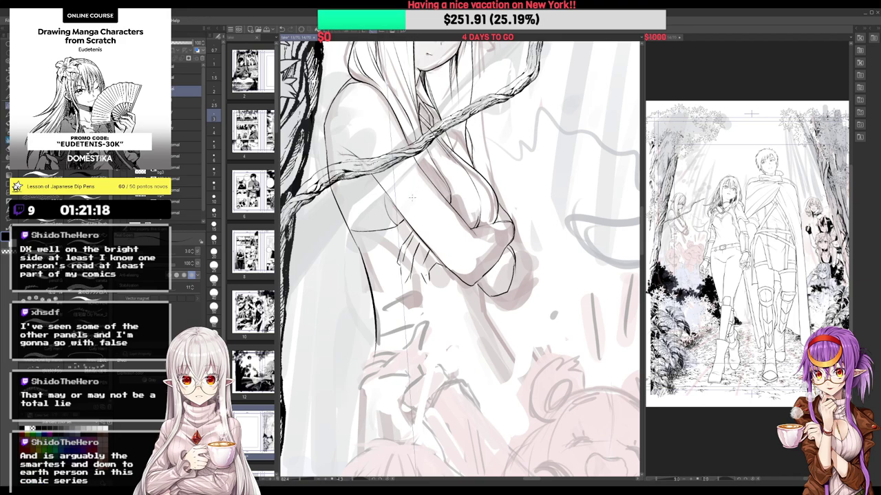
key("e")
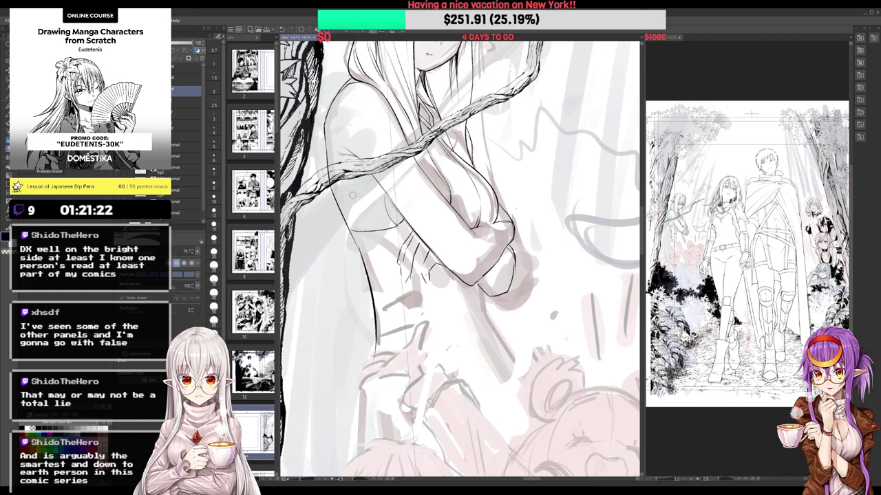
key("p")
left_click_drag(390, 252, 375, 245)
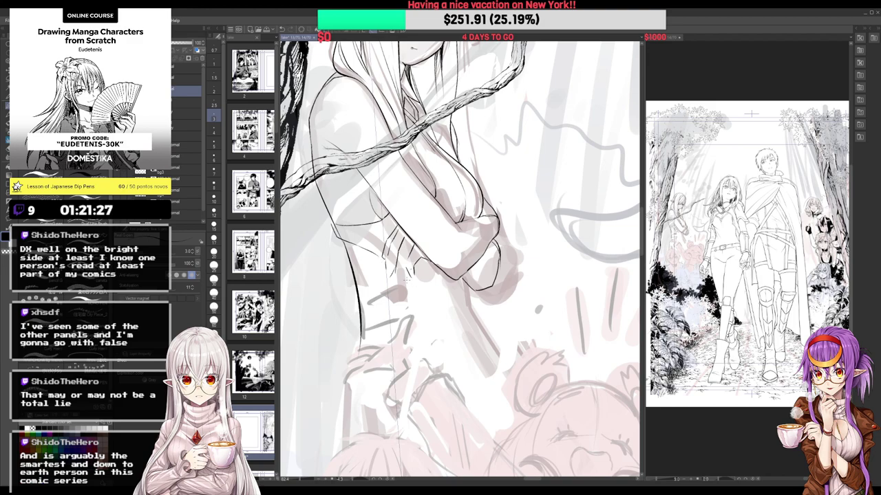
Ink the curved front line of the elf's waist down to the hip and erase the excess line at the back hem
mouse_move(406, 280)
left_mouse_down()
mouse_move(394, 340)
mouse_move(360, 362)
left_mouse_up()
left_click_drag(493, 231, 489, 202)
key("ctrl+z")
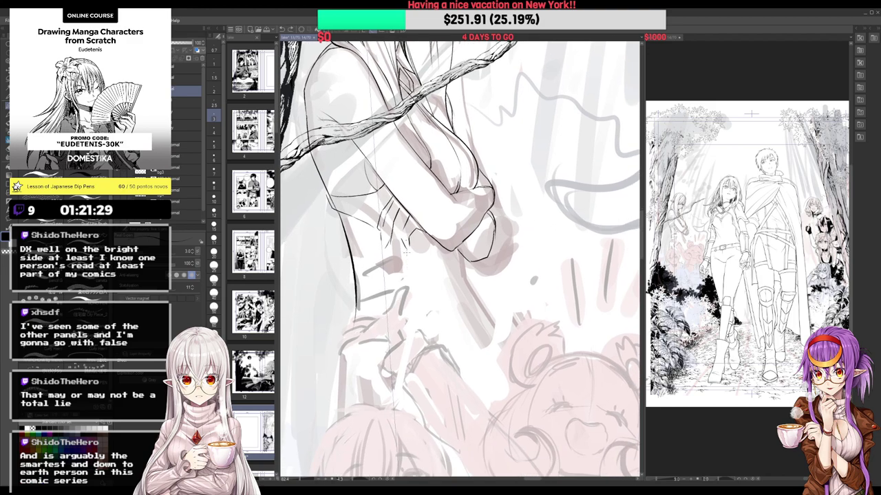
left_click_drag(405, 256, 352, 331)
mouse_move(363, 297)
left_mouse_down()
mouse_move(357, 294)
mouse_move(347, 317)
left_mouse_up()
key("e")
mouse_move(324, 199)
left_mouse_down()
mouse_move(330, 202)
mouse_move(322, 190)
mouse_move(336, 208)
left_mouse_up()
key("p")
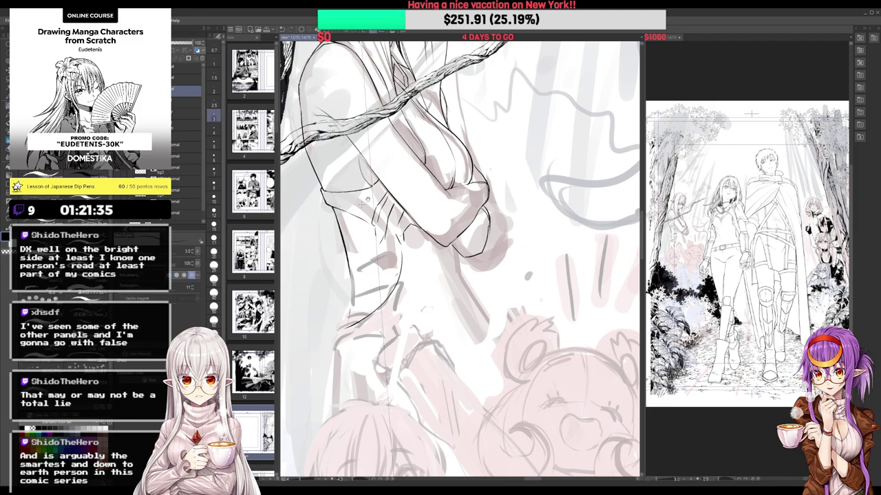
Refine the lower chest outline where it meets the elf's crossed forearms, using the eraser and pen
scroll(368, 200, "up", 3)
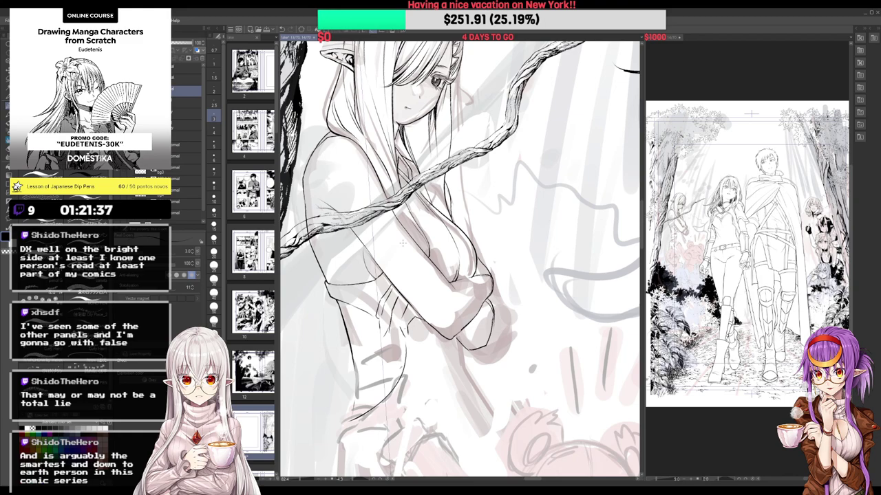
key("e")
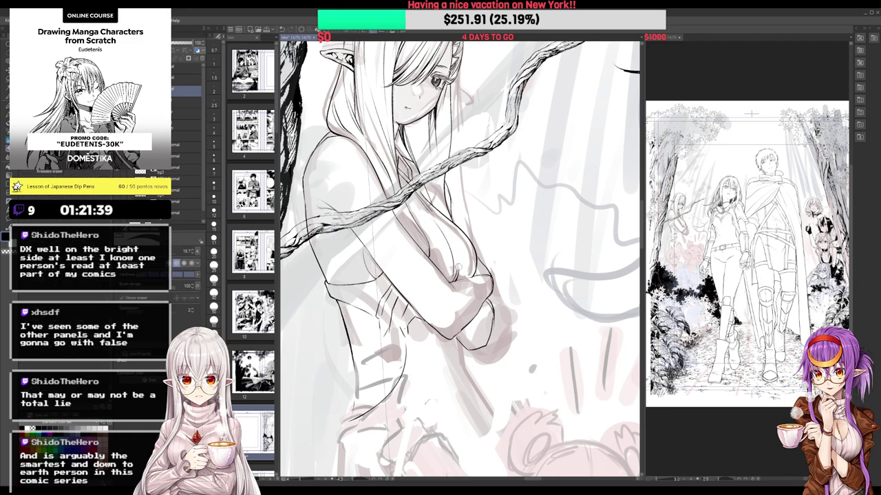
key("p")
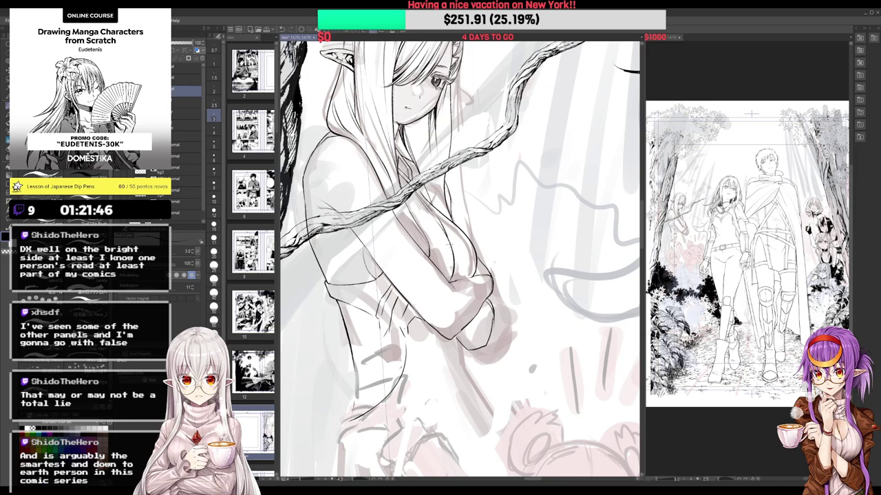
scroll(368, 273, "up", 1)
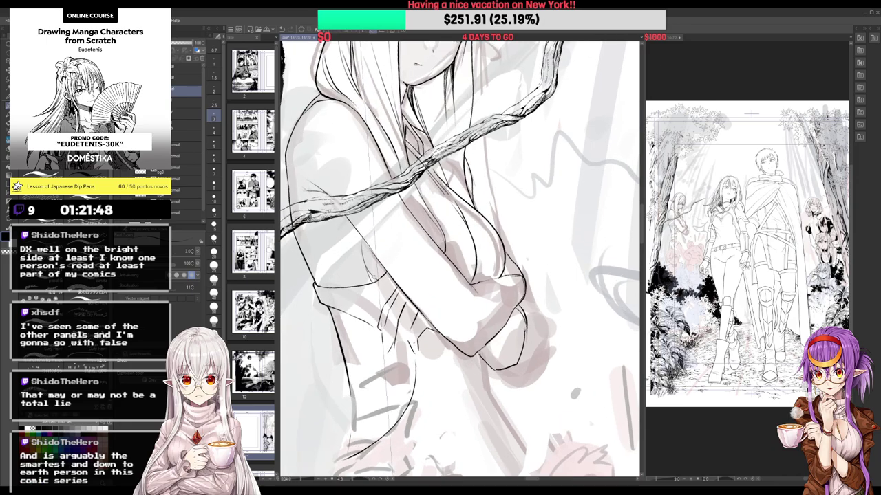
scroll(365, 265, "down", 2)
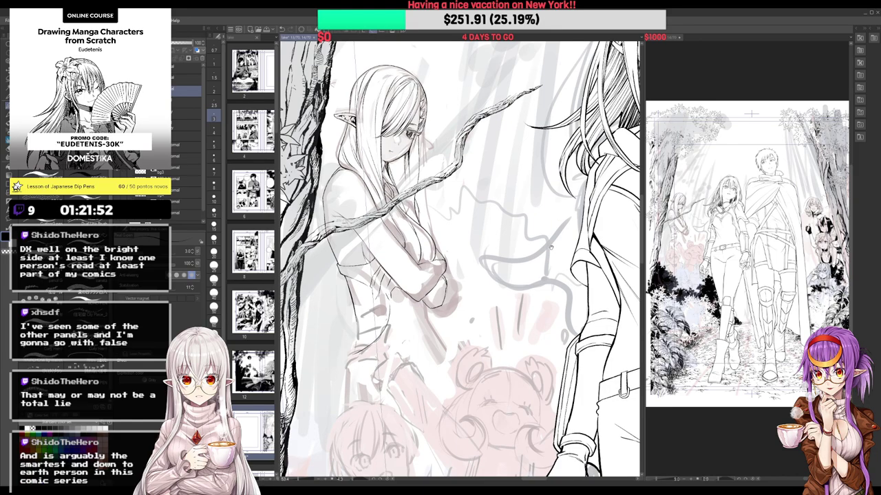
Ink the parallel curved lines of the band wrapped around the elf's waist
left_click_drag(486, 251, 478, 185)
scroll(382, 241, "up", 1)
scroll(389, 204, "up", 1)
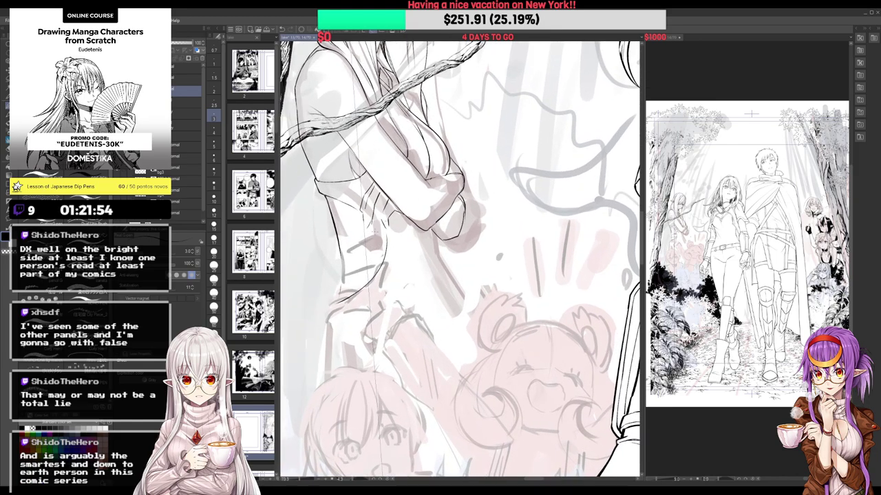
left_click_drag(337, 245, 391, 235)
left_click_drag(335, 261, 392, 247)
left_click_drag(415, 214, 414, 178)
left_click_drag(337, 250, 388, 232)
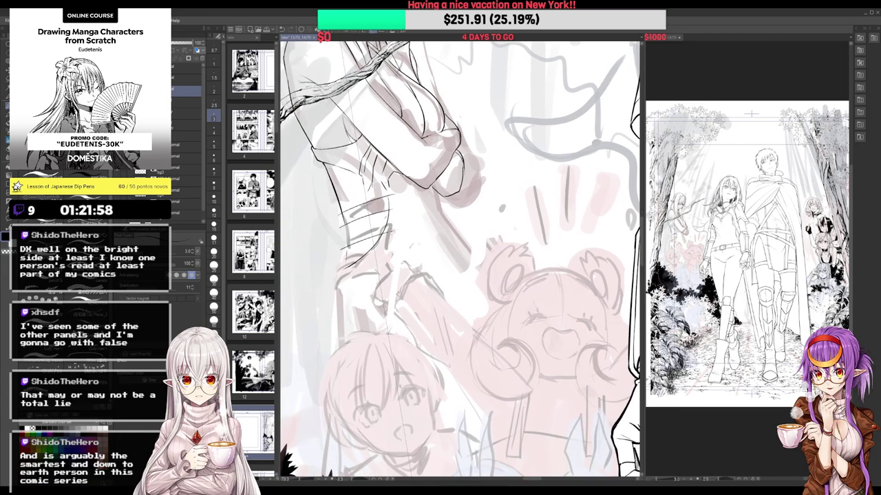
left_click_drag(337, 264, 385, 247)
scroll(321, 162, "up", 2)
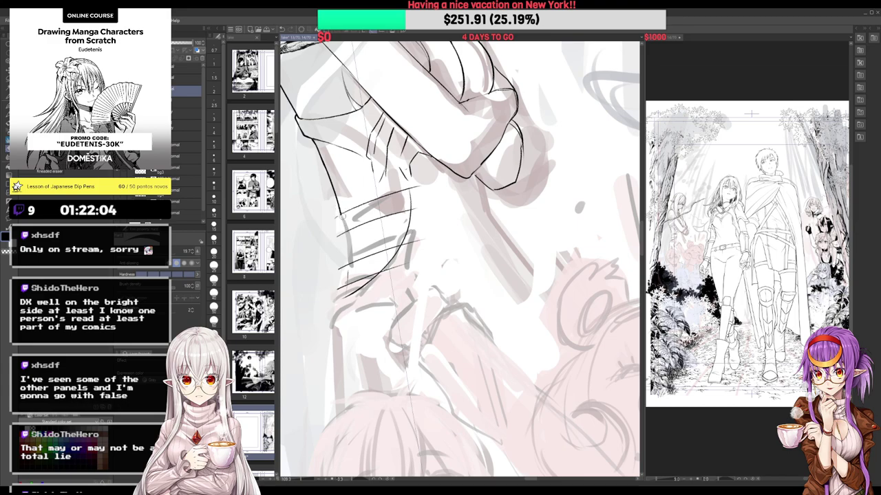
Erase overlapping line ends at the back of the waist band and ink its side contour
key("p")
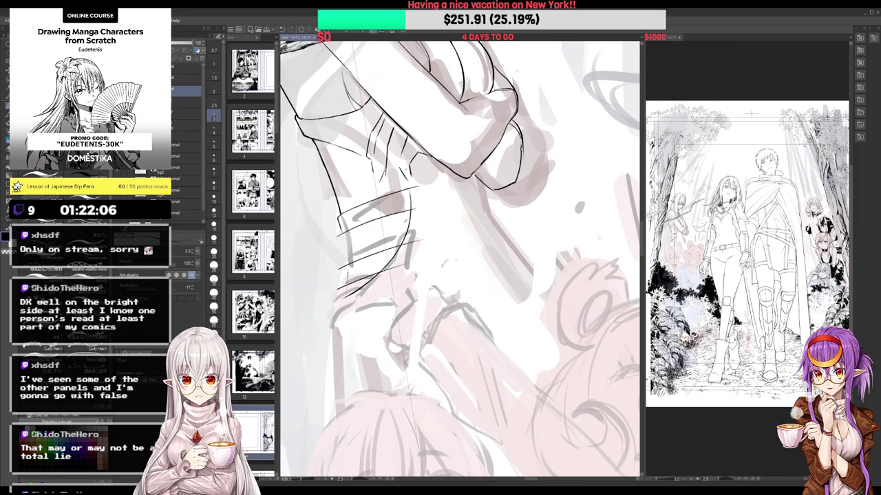
key("e")
left_click_drag(337, 238, 349, 233)
key("p")
left_click_drag(347, 236, 343, 269)
key("p")
mouse_move(346, 251)
left_mouse_down()
mouse_move(345, 266)
mouse_move(382, 304)
left_mouse_up()
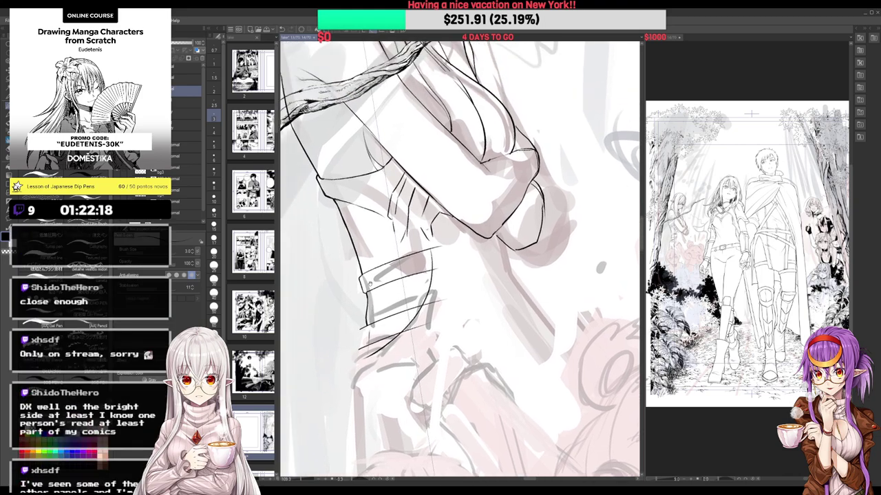
Clean up the waist band's outer edge and the back contour just below the top's hem with the eraser and pen
key("e")
left_click_drag(359, 262, 373, 317)
key("p")
key("e")
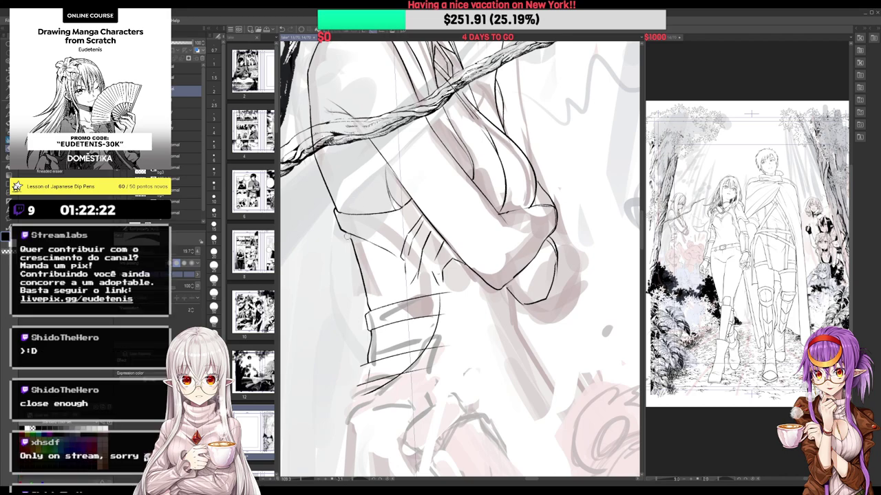
left_click_drag(348, 233, 355, 251)
key("p")
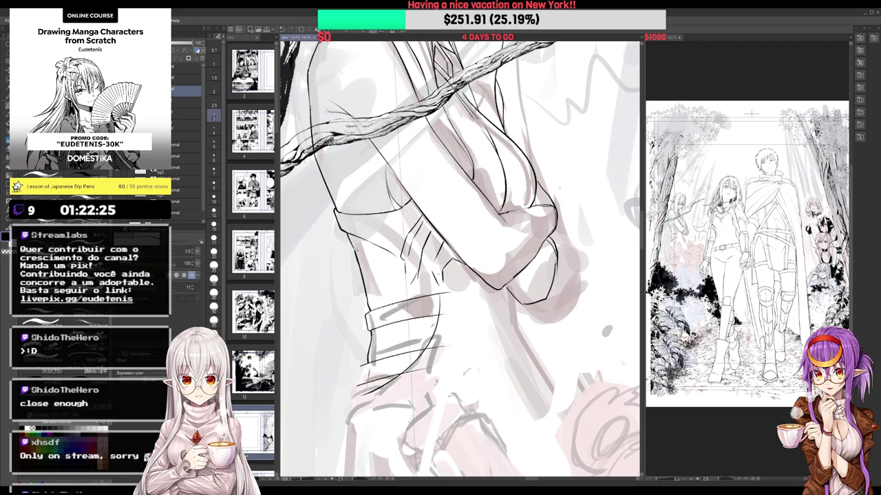
scroll(460, 200, "down", 3)
left_click_drag(460, 172, 486, 295)
mouse_move(328, 170)
left_mouse_down()
mouse_move(320, 198)
mouse_move(329, 241)
left_mouse_up()
key("e")
key("ctrl+0")
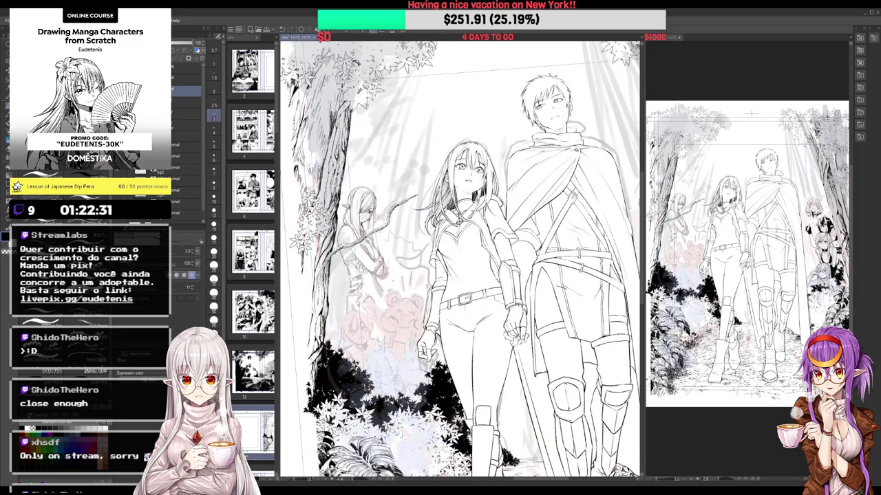
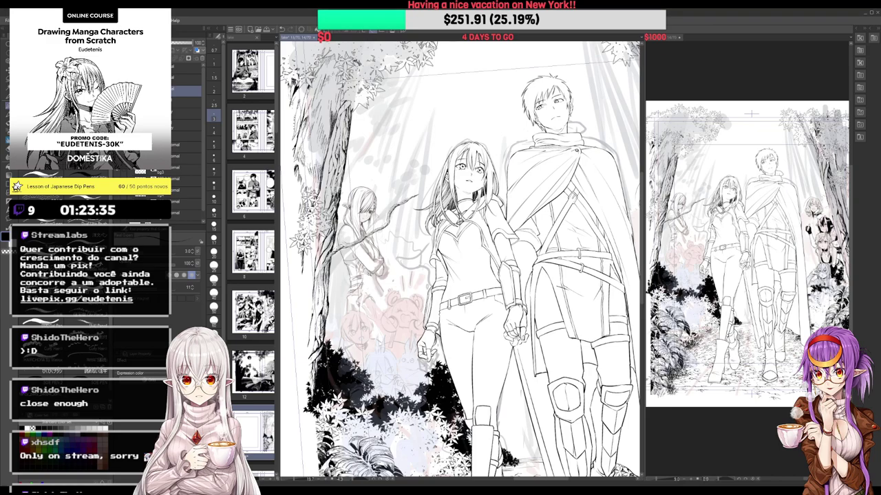
scroll(365, 275, "up", 3)
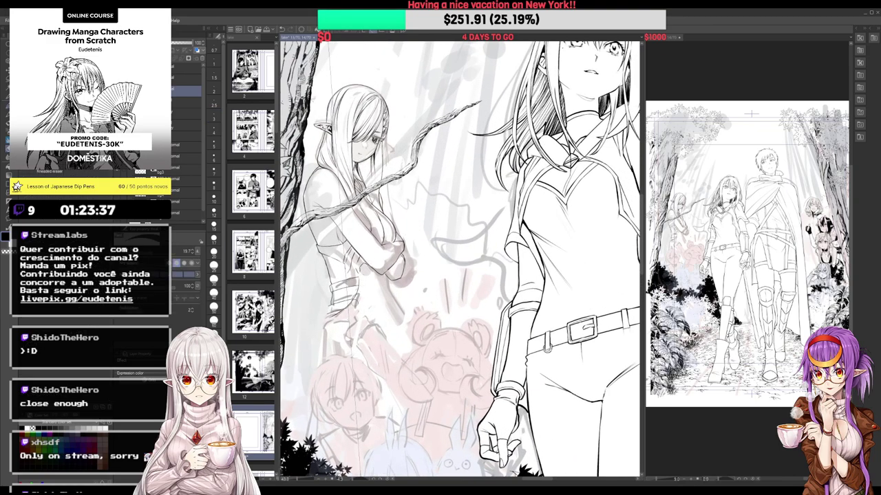
scroll(348, 307, "up", 2)
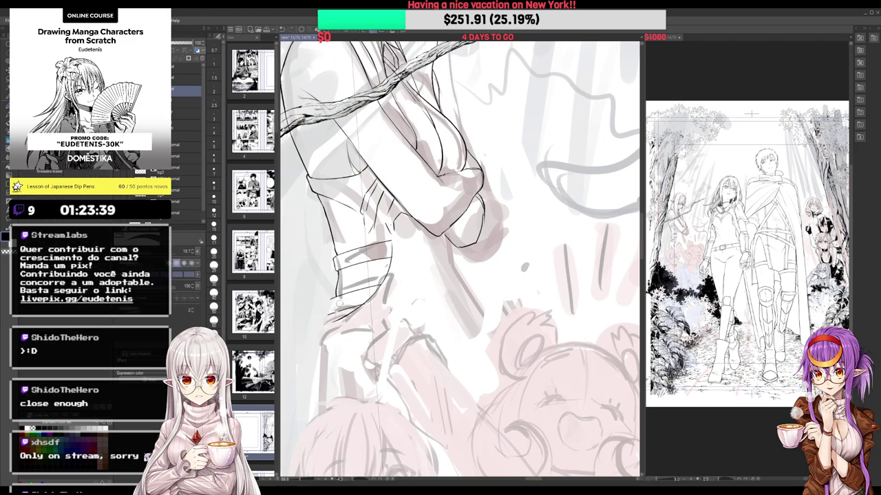
Ink the lower back corner of the waist band with short pen strokes
key("p")
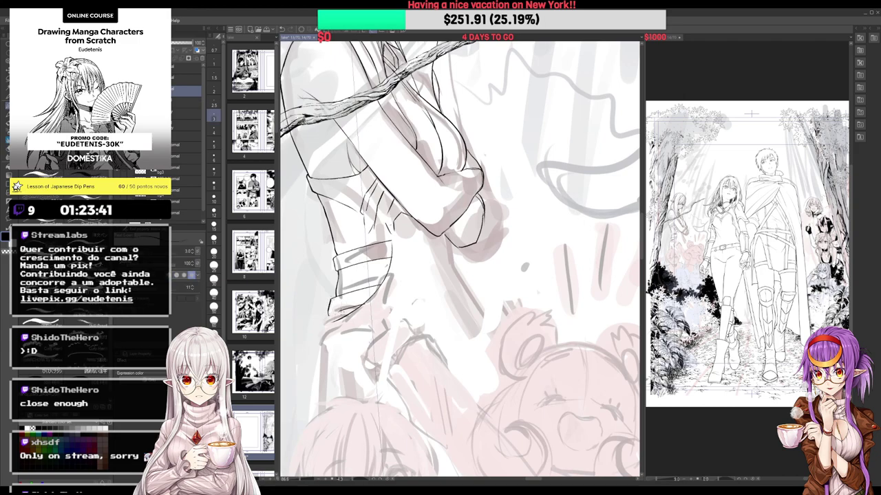
left_click_drag(343, 309, 328, 318)
left_click_drag(344, 313, 367, 237)
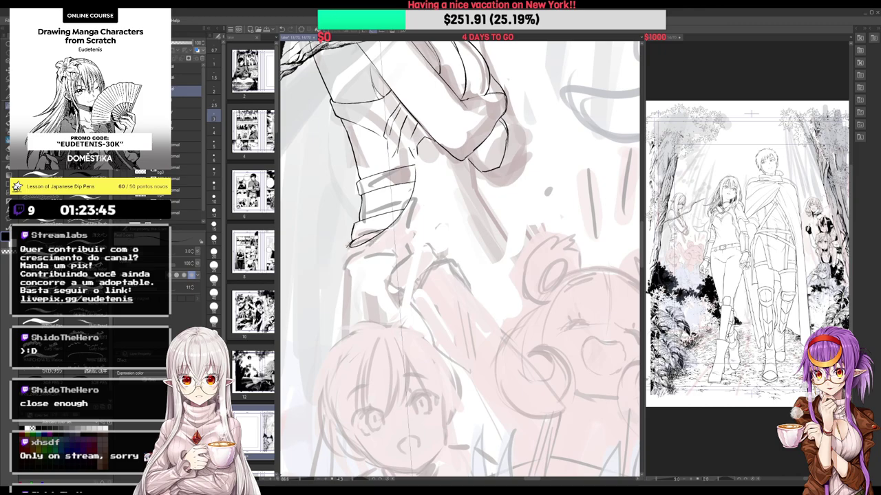
scroll(347, 241, "down", 2)
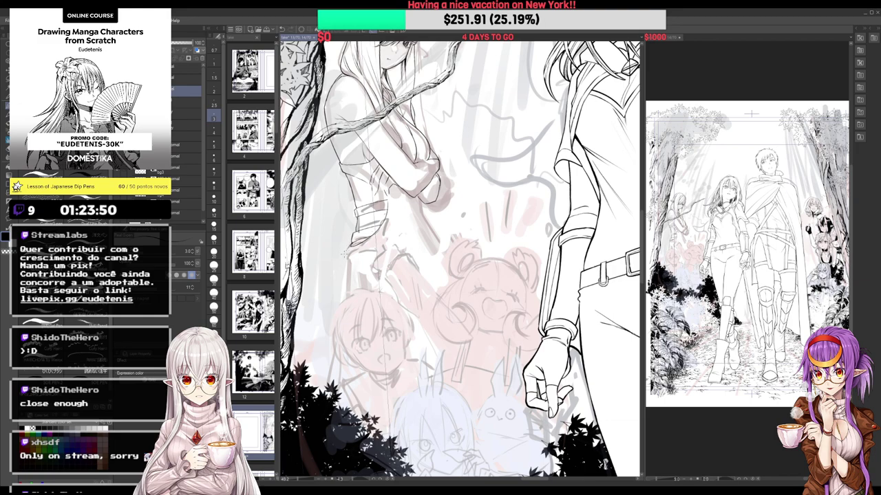
Ink the long back contour of the elf's skirt from the waist band down, undoing and redrawing the stroke
left_click_drag(344, 254, 336, 386)
left_click_drag(486, 292, 482, 292)
key("ctrl+z")
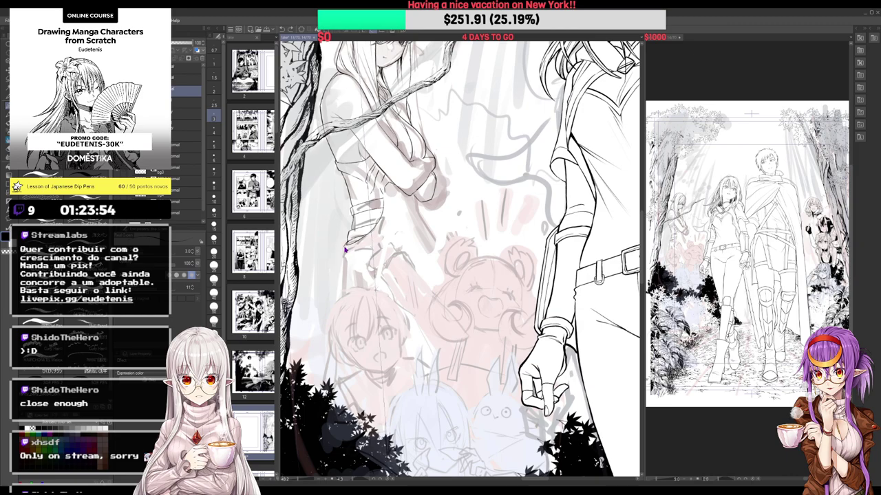
left_click_drag(344, 248, 329, 380)
left_click_drag(450, 244, 436, 312)
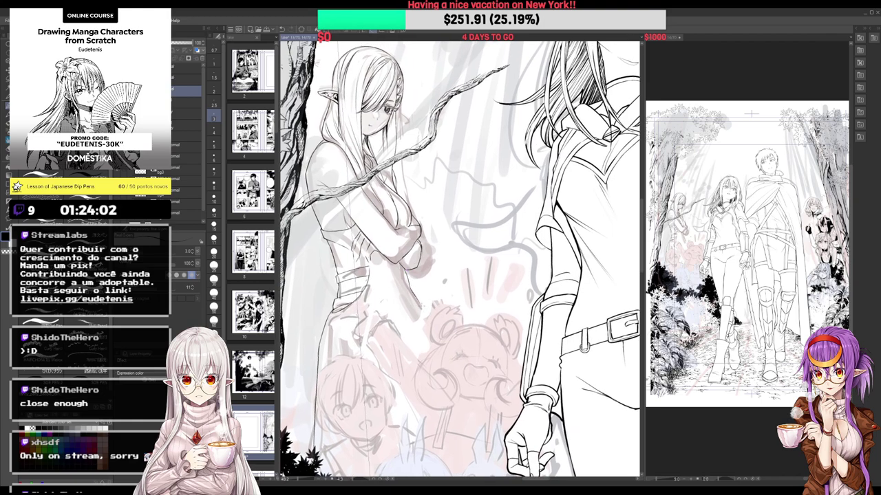
Ink the front contour of the skirt, curving down from below the elf's crossed arms
scroll(465, 311, "down", 2)
scroll(465, 311, "down", 3)
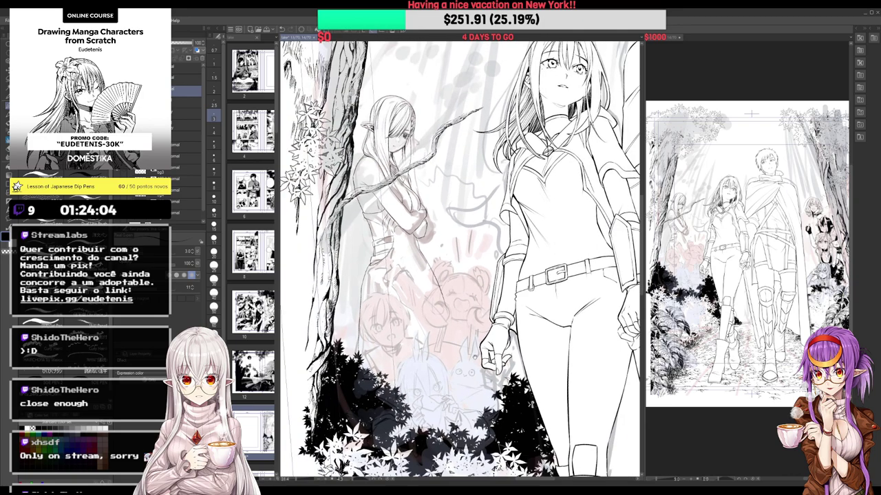
scroll(446, 281, "up", 1)
scroll(421, 264, "up", 1)
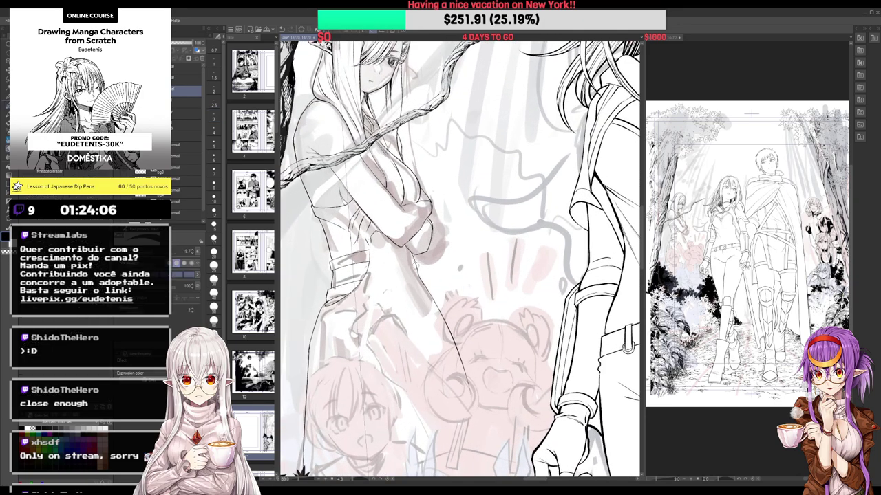
scroll(425, 302, "up", 2)
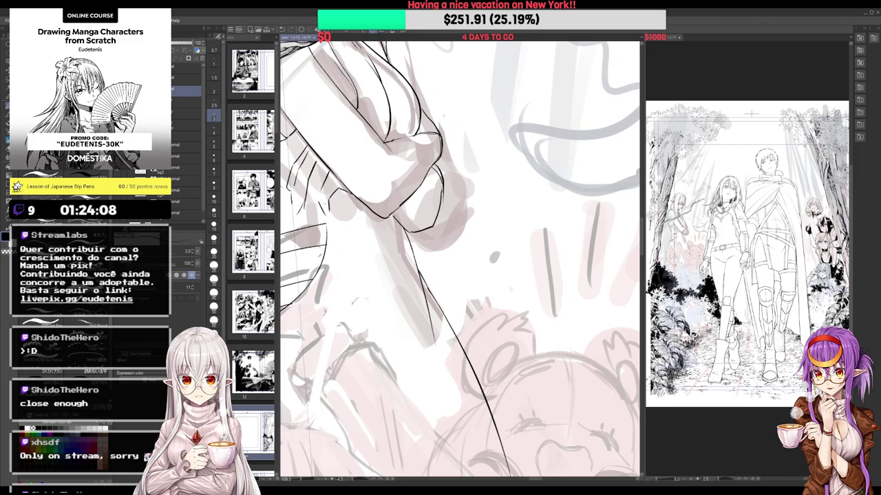
scroll(443, 325, "down", 2)
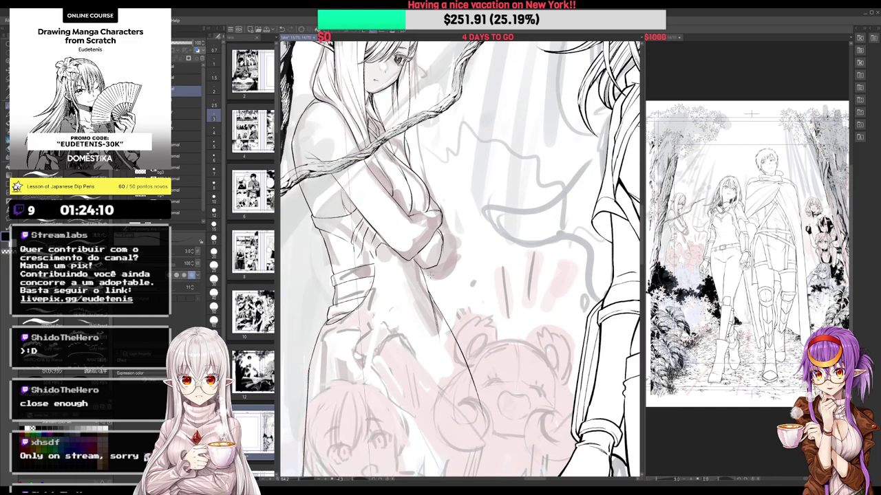
scroll(468, 303, "down", 1)
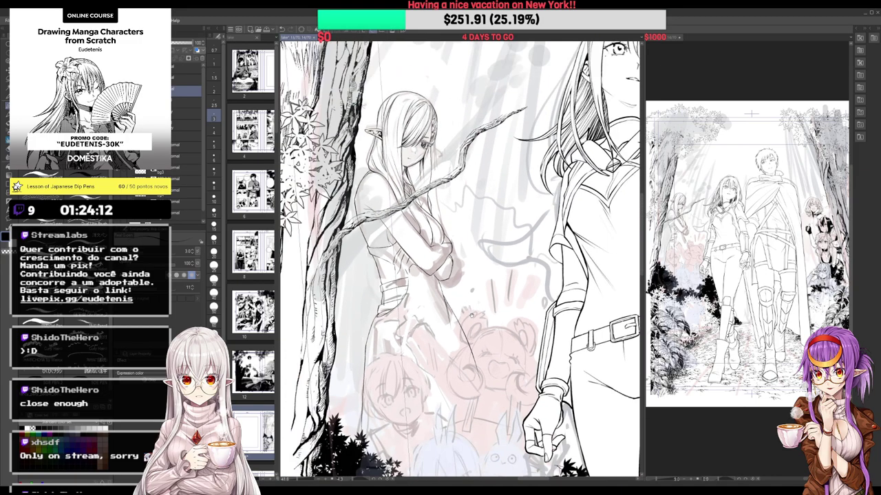
scroll(472, 315, "up", 2)
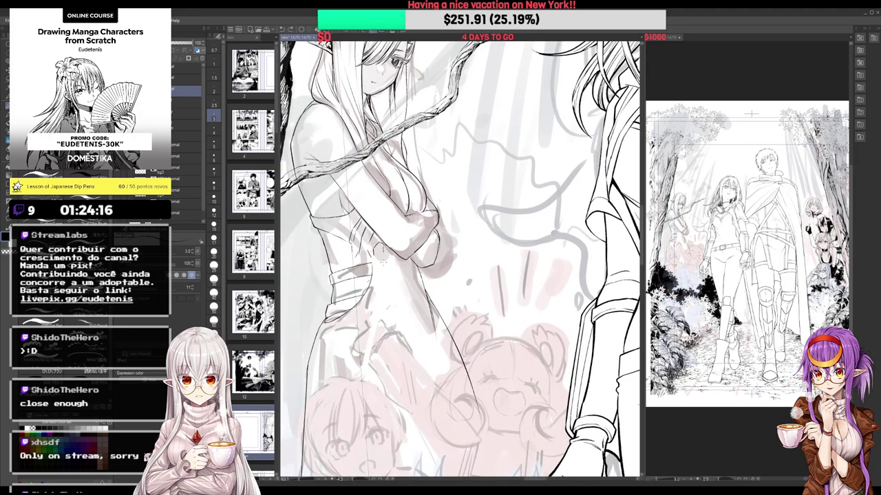
scroll(385, 253, "up", 1)
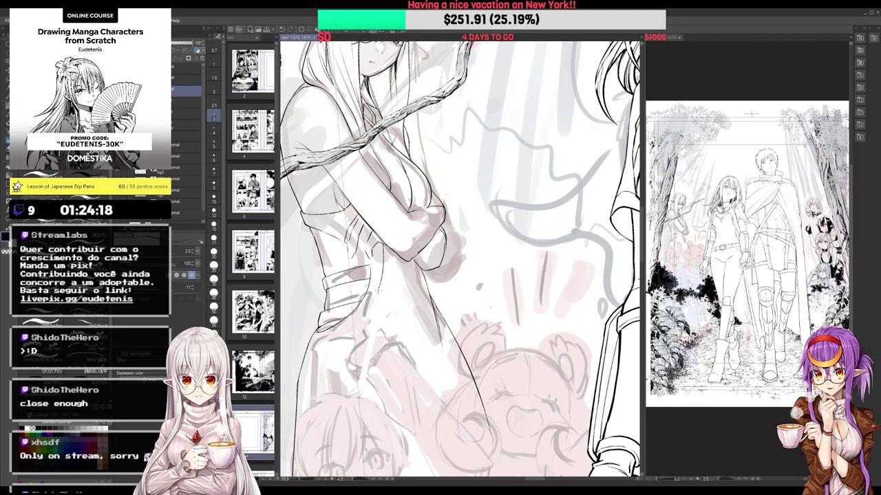
scroll(384, 272, "up", 1)
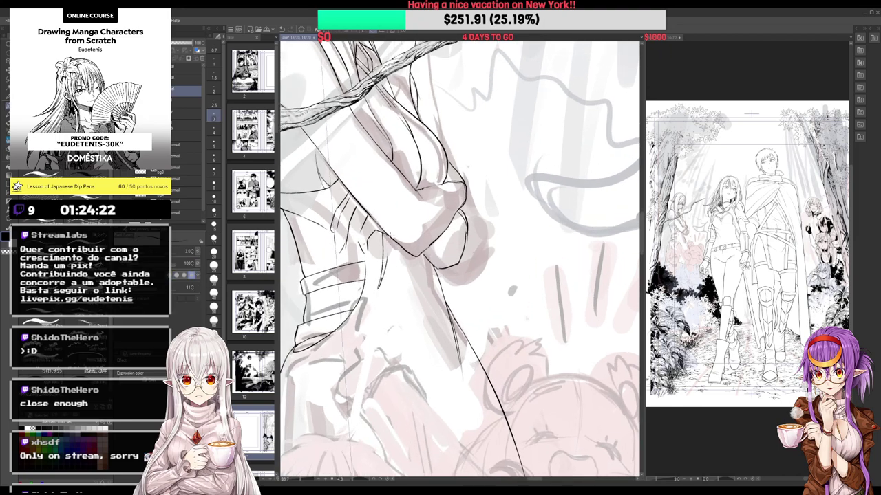
Ink thin cloth folds hanging below the elf's forearm above the waist
left_click_drag(390, 253, 387, 301)
left_click_drag(396, 238, 390, 302)
left_click_drag(455, 235, 450, 278)
left_click_drag(493, 255, 468, 248)
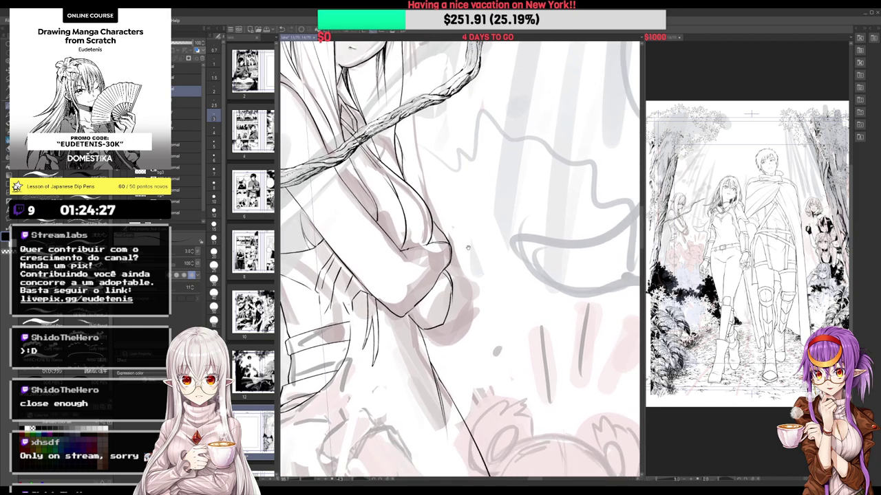
Refine the upper end of the skirt's front contour beneath the folded hand, using the eraser and pen
left_click_drag(422, 269, 427, 275)
mouse_move(415, 312)
left_mouse_down()
mouse_move(447, 367)
mouse_move(434, 328)
left_mouse_up()
key("e")
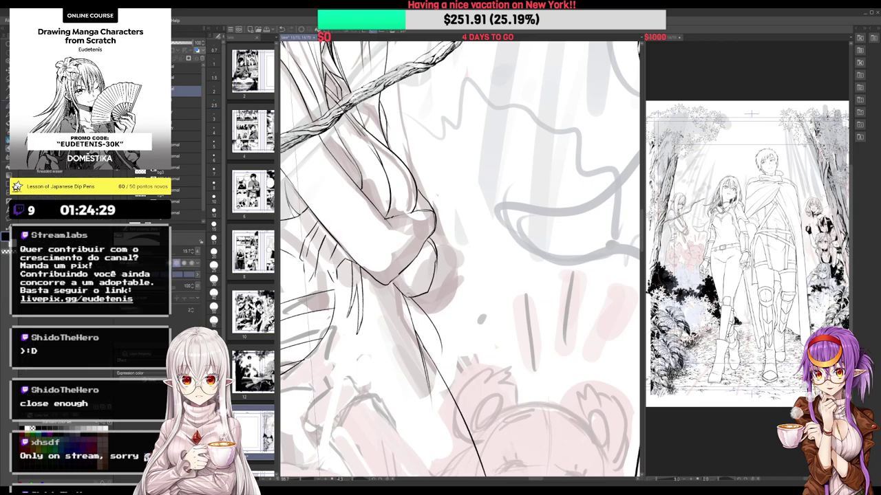
left_click_drag(408, 295, 431, 350)
key("p")
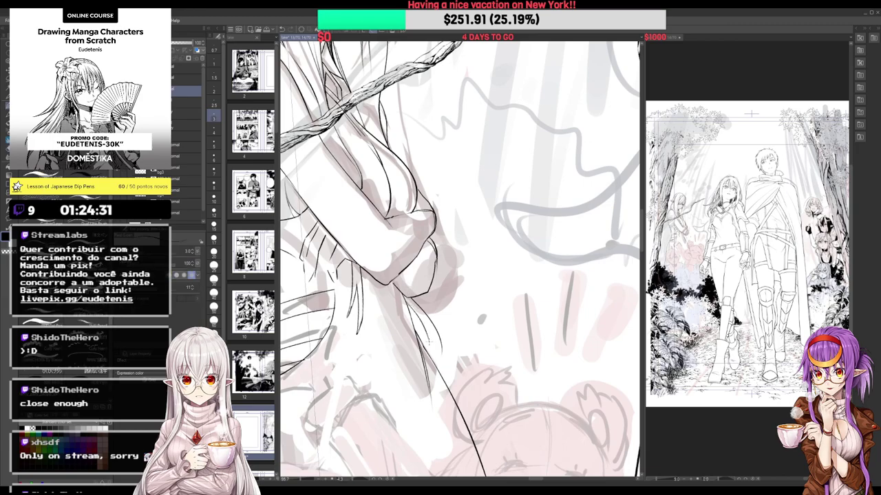
left_click_drag(421, 313, 431, 341)
scroll(443, 340, "down", 5)
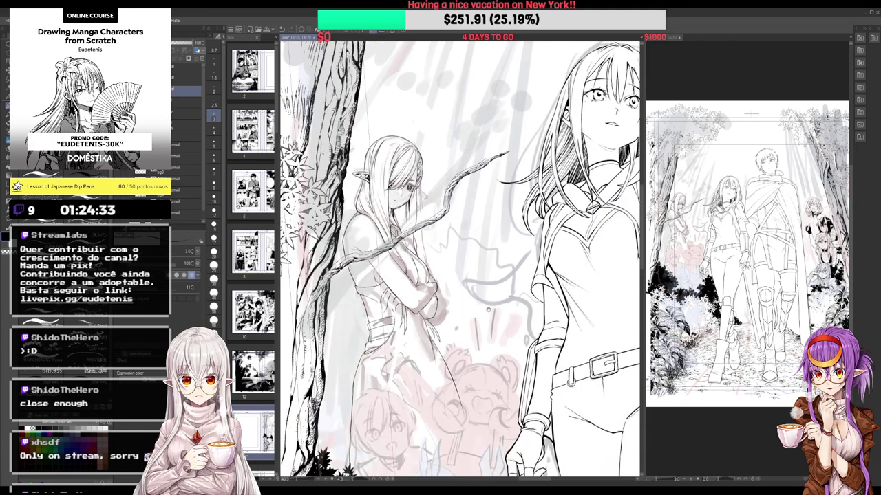
Hide the rough sketch and review the clean line art of the elf against the page
mouse_move(529, 279)
left_mouse_down()
mouse_move(524, 222)
mouse_move(479, 245)
left_mouse_up()
left_click_drag(411, 233, 408, 367)
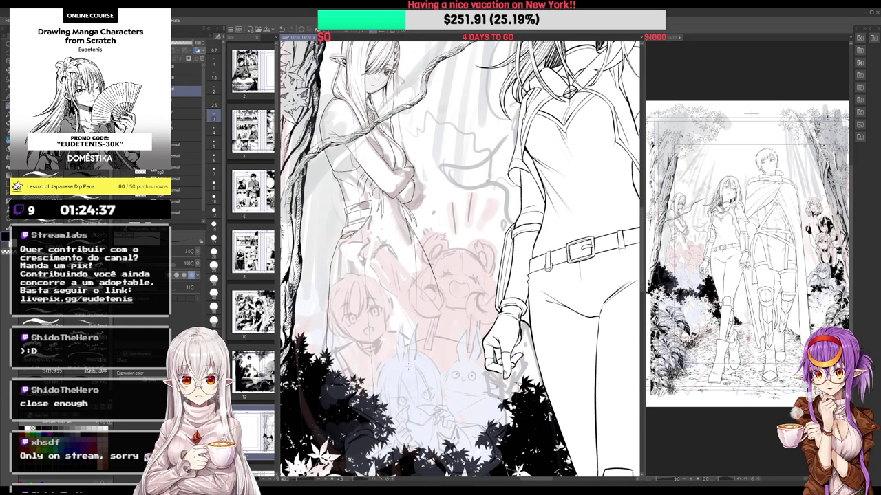
scroll(450, 258, "down", 3)
left_click_drag(500, 199, 478, 223)
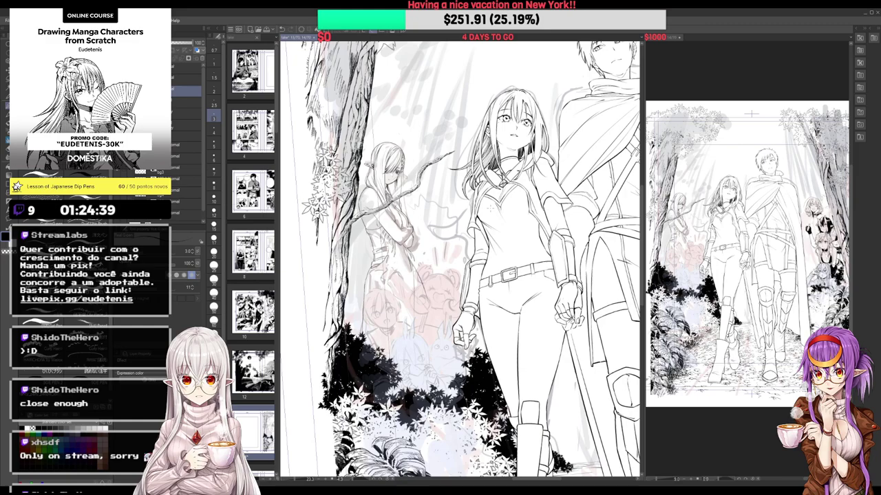
left_click(118, 196)
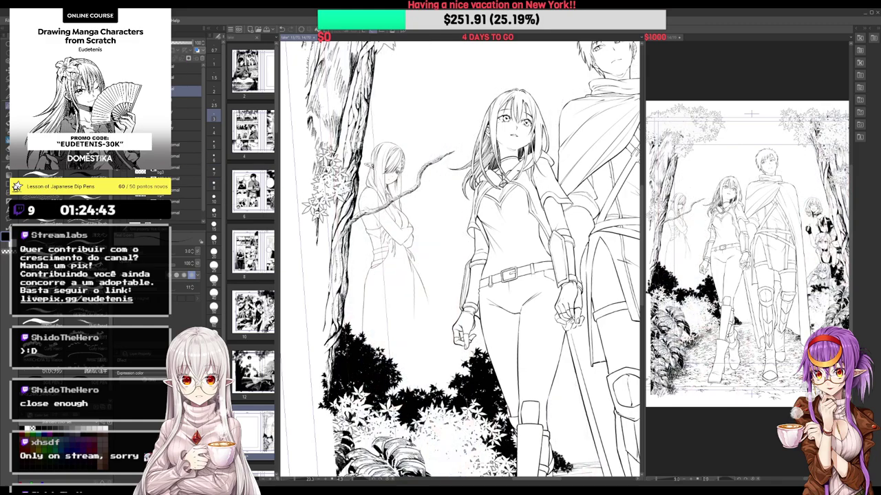
left_click_drag(482, 207, 476, 242)
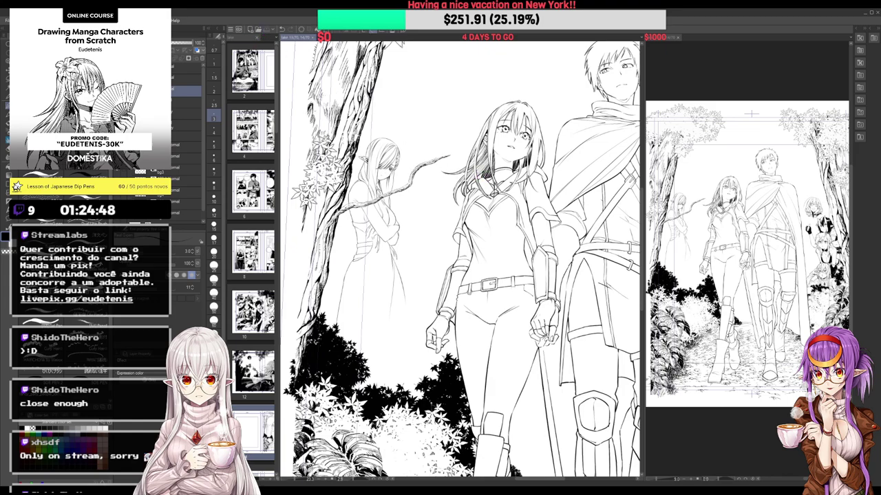
scroll(452, 151, "up", 2)
left_click_drag(452, 151, 459, 146)
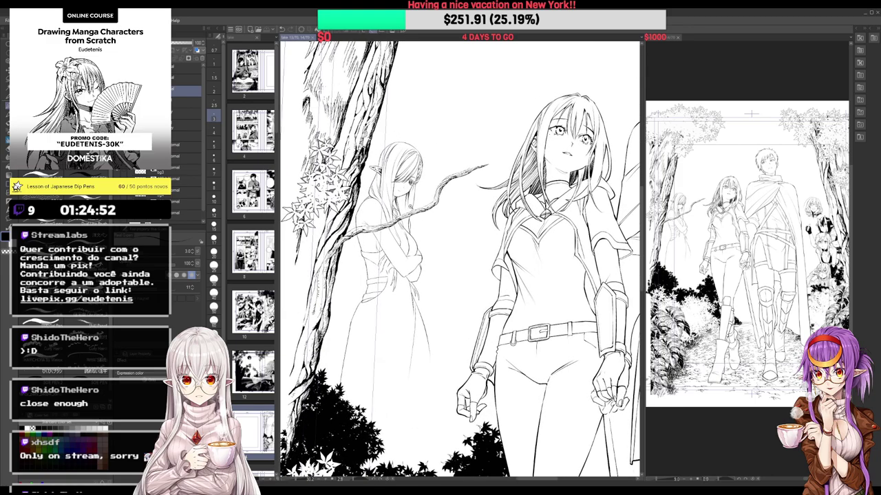
scroll(412, 207, "up", 2)
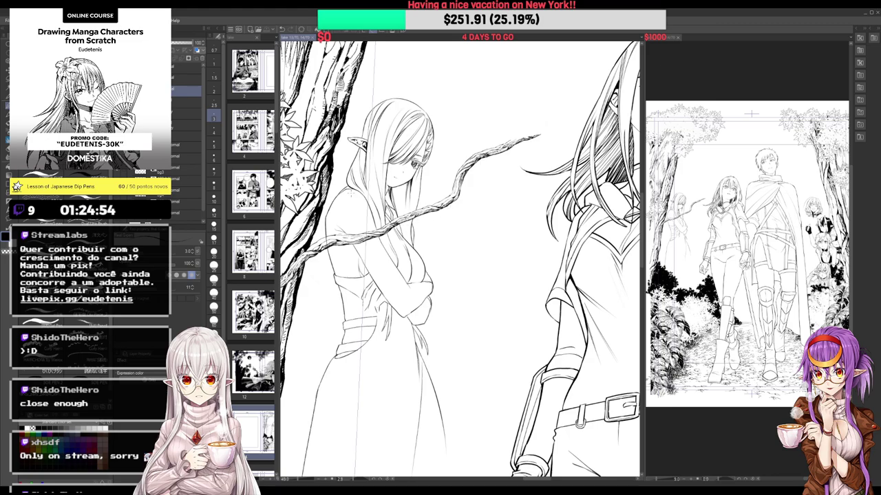
Add short crease strokes to the elf's upper arm just above the branch
scroll(342, 222, "up", 2)
left_click_drag(343, 229, 352, 240)
left_click_drag(345, 231, 358, 242)
left_click_drag(438, 186, 416, 204)
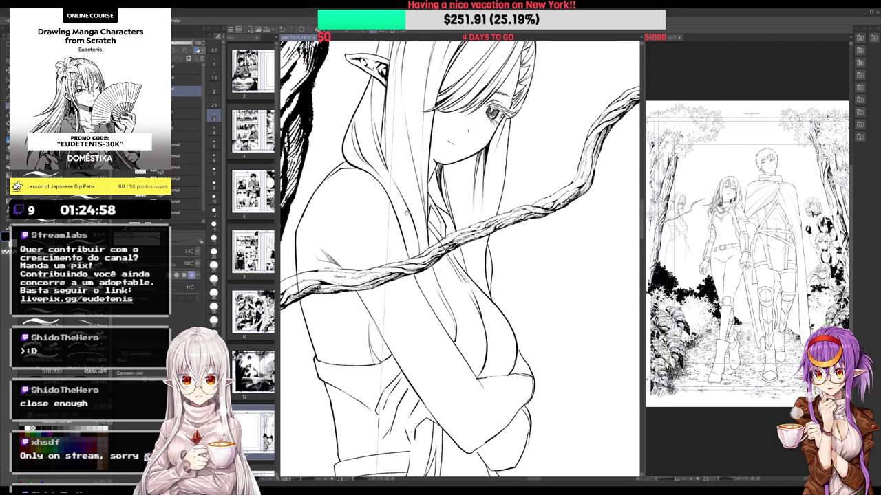
Ink additional strands in the elf's long hair from behind the ear down past the shoulder
mouse_move(383, 179)
left_mouse_down()
mouse_move(411, 235)
mouse_move(410, 296)
left_mouse_up()
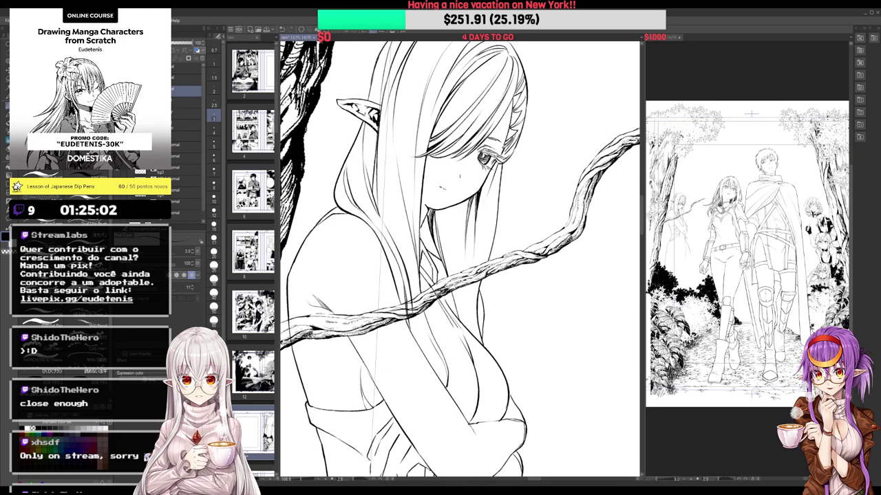
left_click_drag(372, 128, 370, 189)
left_click_drag(374, 147, 372, 192)
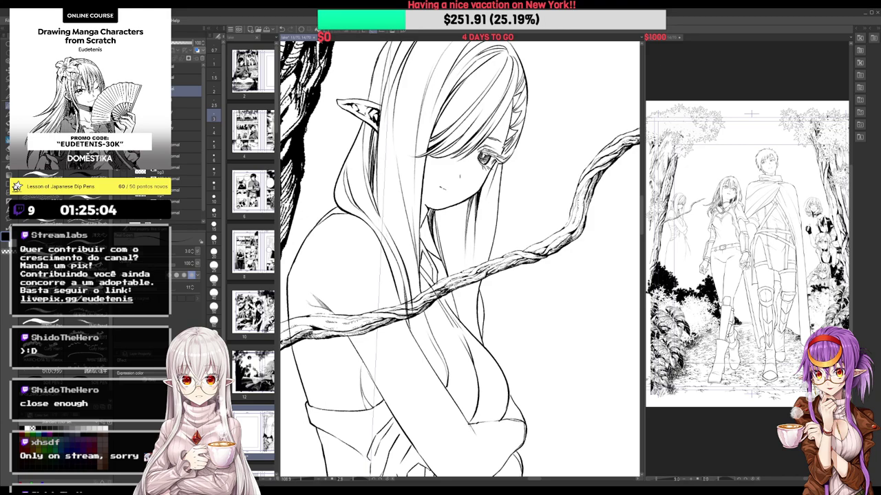
left_click_drag(421, 206, 417, 296)
left_click_drag(376, 190, 385, 139)
left_click_drag(414, 93, 405, 50)
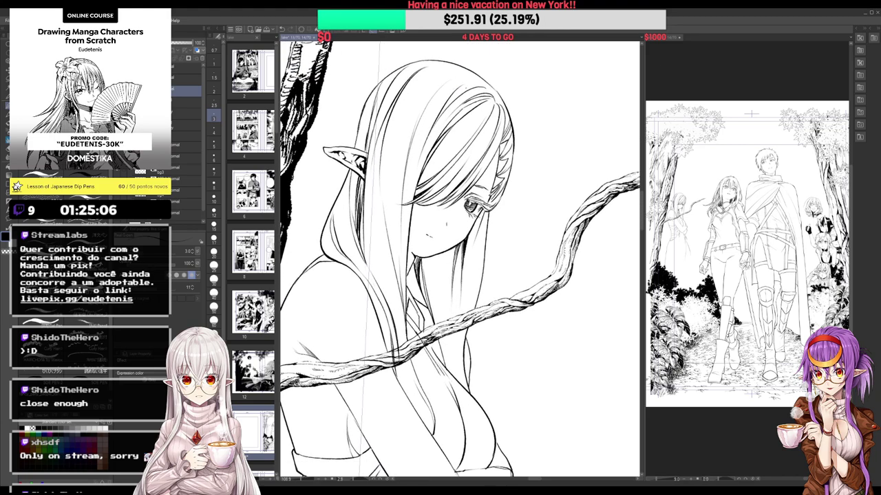
left_click_drag(370, 204, 388, 115)
left_click_drag(384, 310, 374, 258)
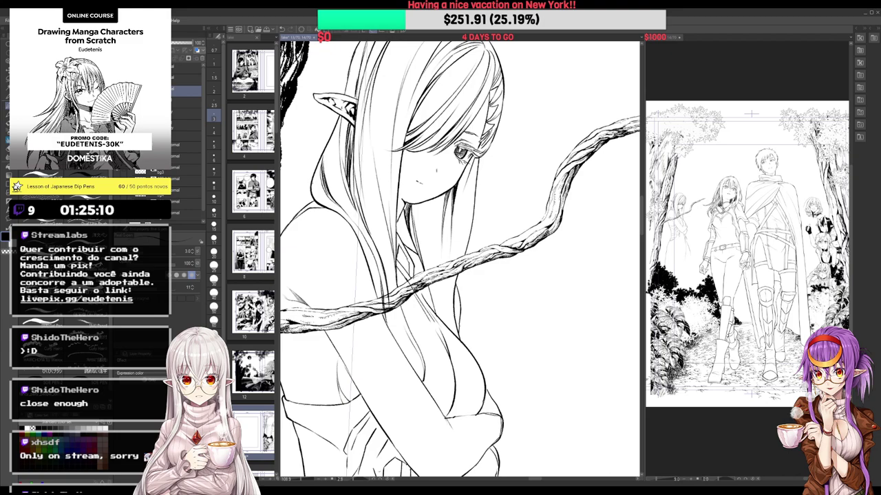
Clean up the hair strands beside the shoulder with the eraser, and return to the pen
key("e")
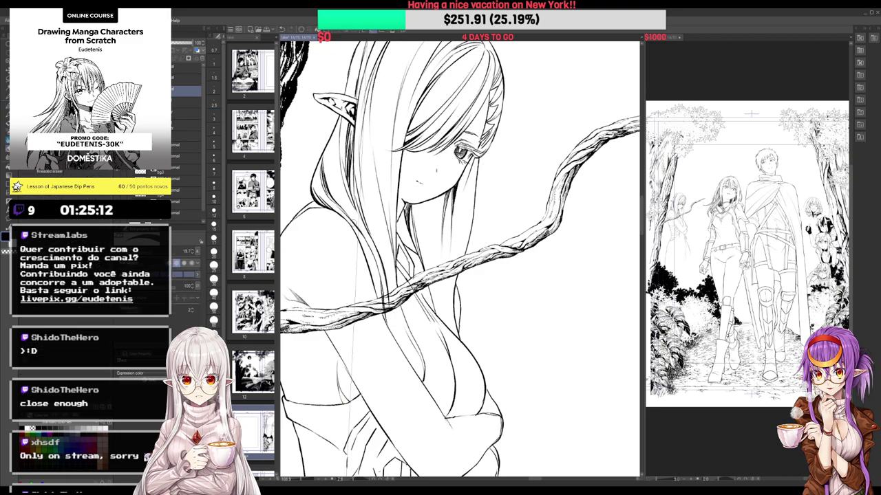
mouse_move(339, 210)
left_mouse_down()
mouse_move(366, 242)
mouse_move(379, 281)
mouse_move(369, 254)
left_mouse_up()
key("p")
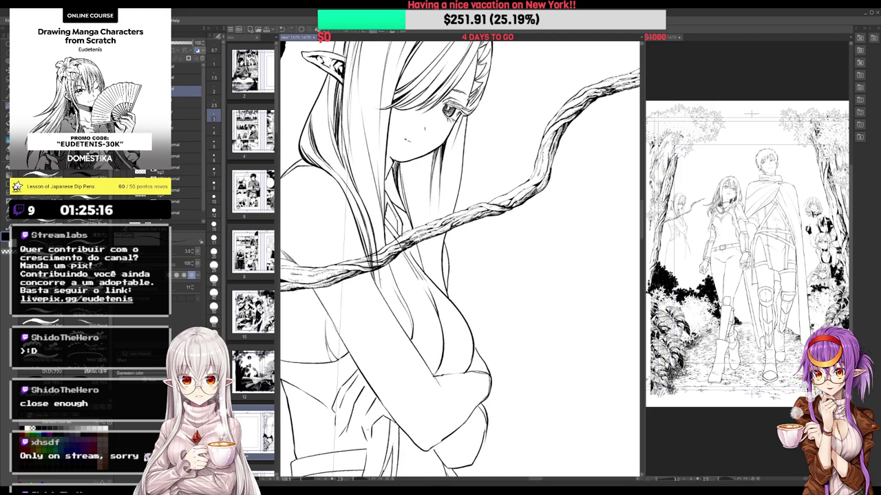
left_click_drag(422, 264, 406, 287)
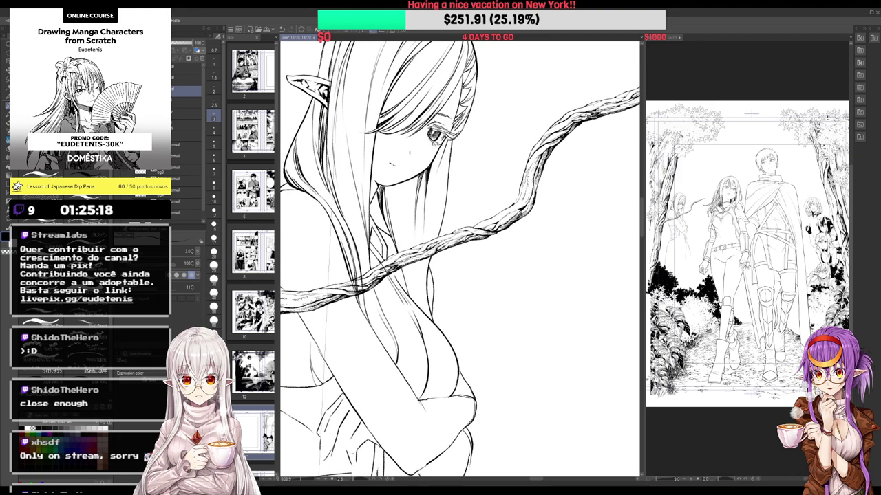
Ink flowing strands down the front lock of hair, across the branch to the chest
left_click_drag(358, 90, 363, 198)
left_click_drag(360, 163, 380, 321)
left_click_drag(371, 281, 393, 334)
mouse_move(386, 307)
left_mouse_down()
mouse_move(373, 280)
mouse_move(384, 335)
mouse_move(379, 330)
left_mouse_up()
scroll(461, 222, "down", 4)
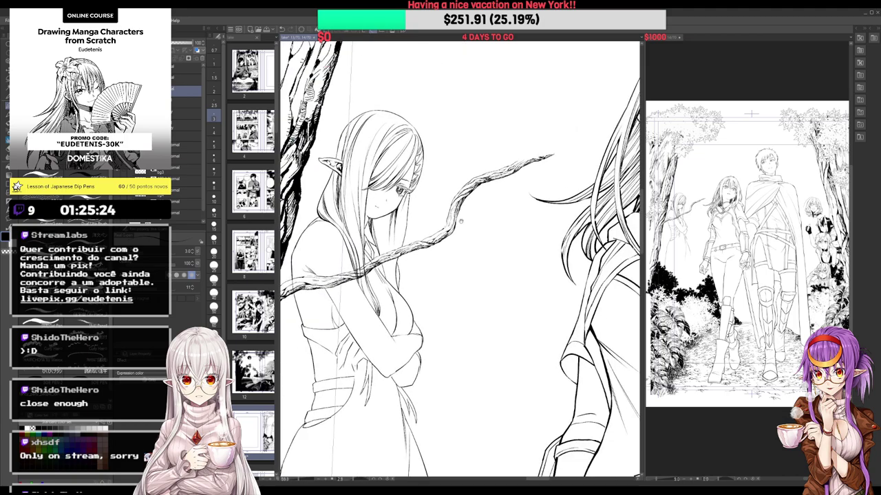
Ink fine hair strands from the crown of the elf's head down past the ear
left_click_drag(551, 209, 584, 200)
scroll(523, 134, "up", 2)
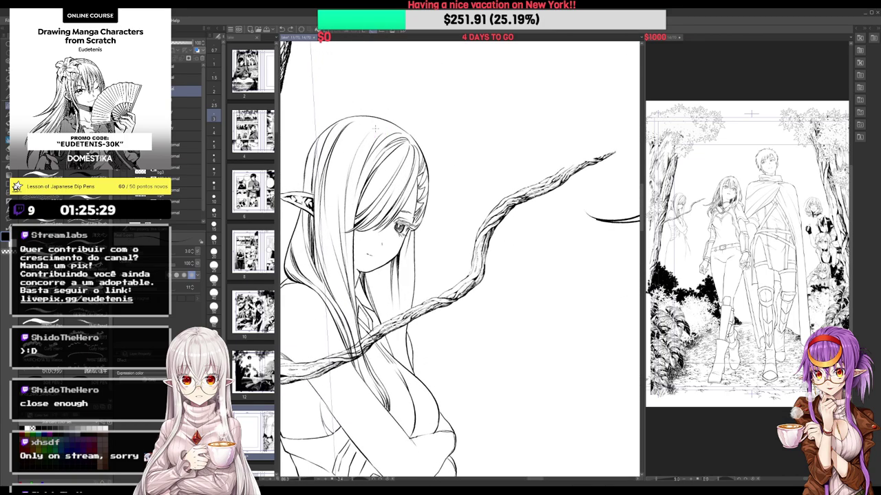
left_click_drag(350, 143, 334, 271)
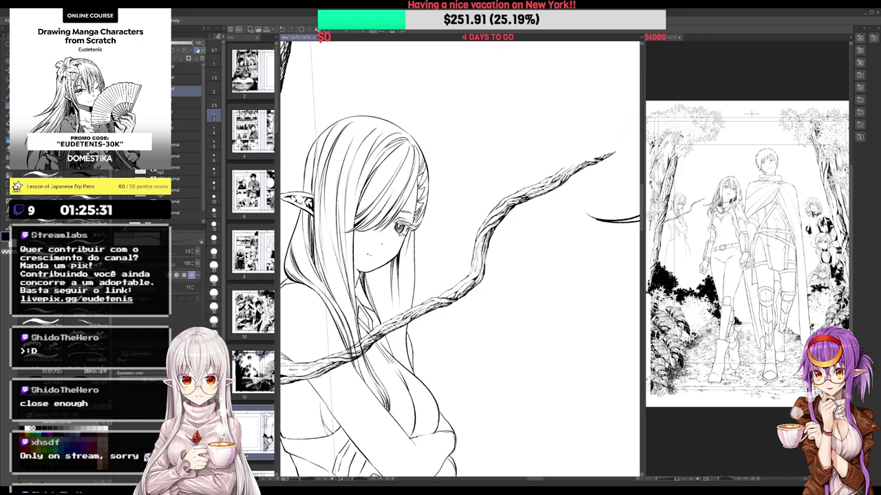
left_click_drag(394, 135, 369, 161)
left_click_drag(381, 235, 378, 233)
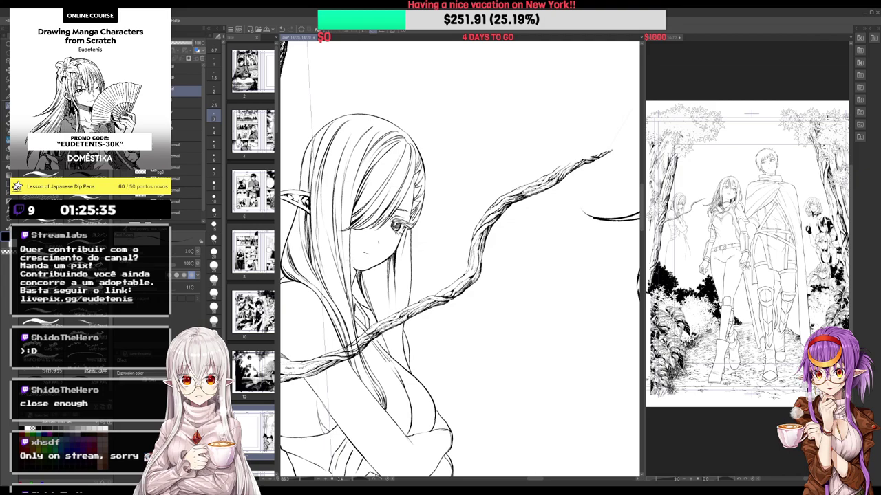
Ink small dark accents between the hair locks at the elf's neck, just above the branch
left_click_drag(460, 324, 460, 307)
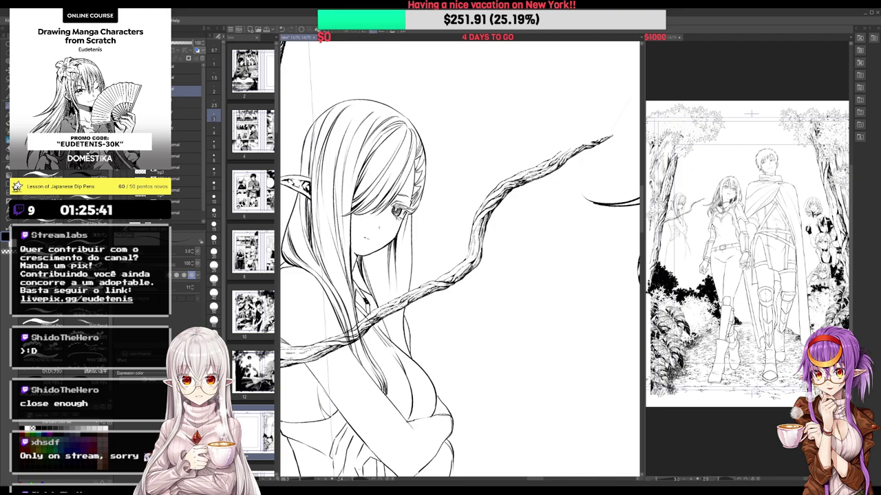
left_click_drag(366, 298, 374, 198)
key("e")
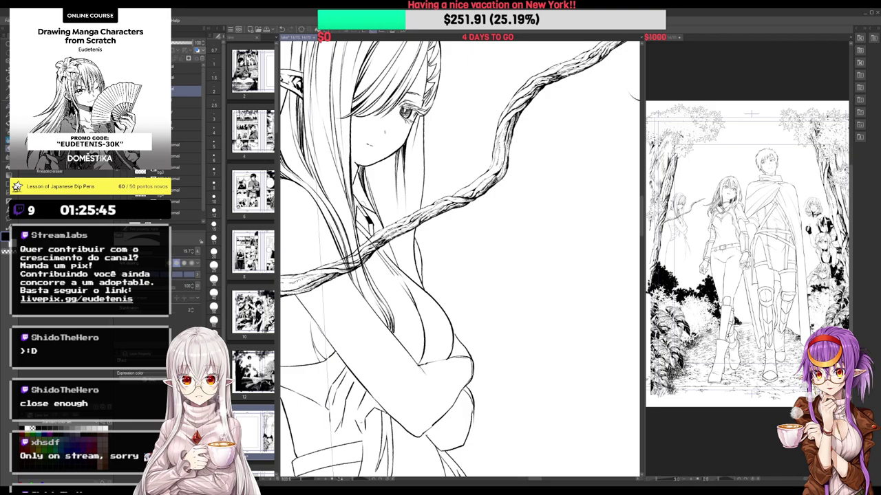
key("p")
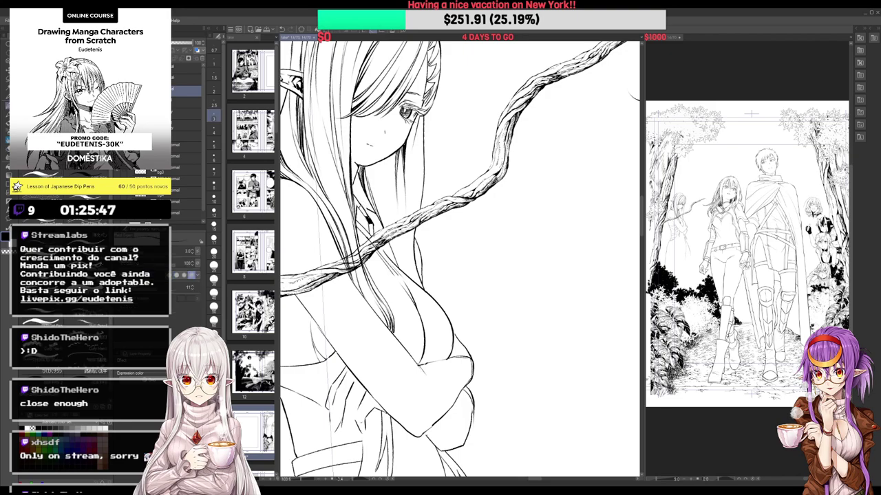
left_click_drag(366, 207, 368, 216)
left_click_drag(371, 217, 365, 209)
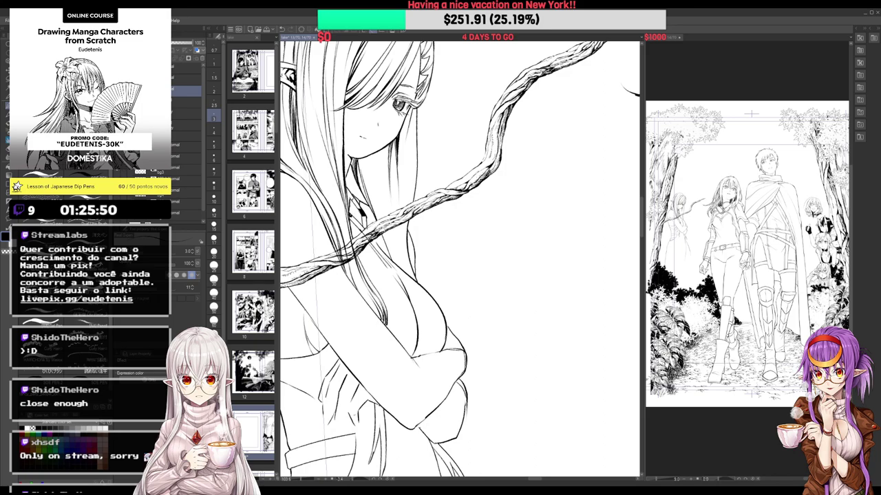
Ink fine hair strands hanging behind the elf's neck and cheek down past the branch
left_click_drag(412, 227, 394, 225)
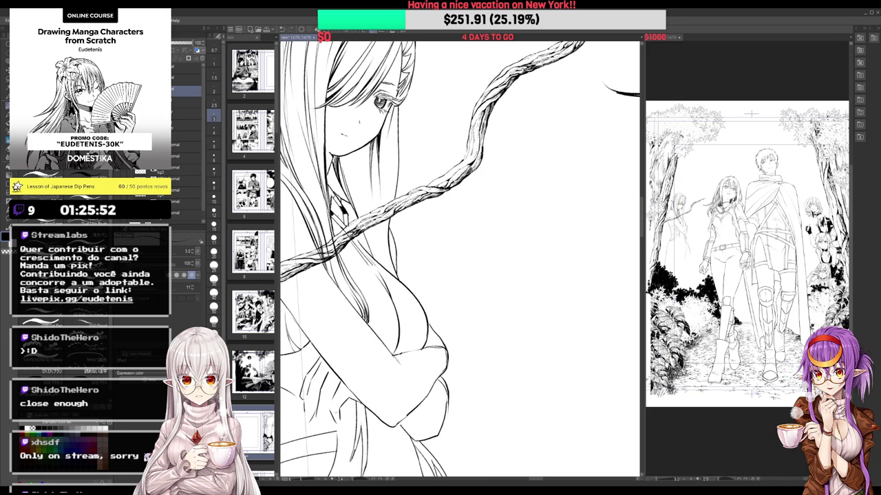
key("e")
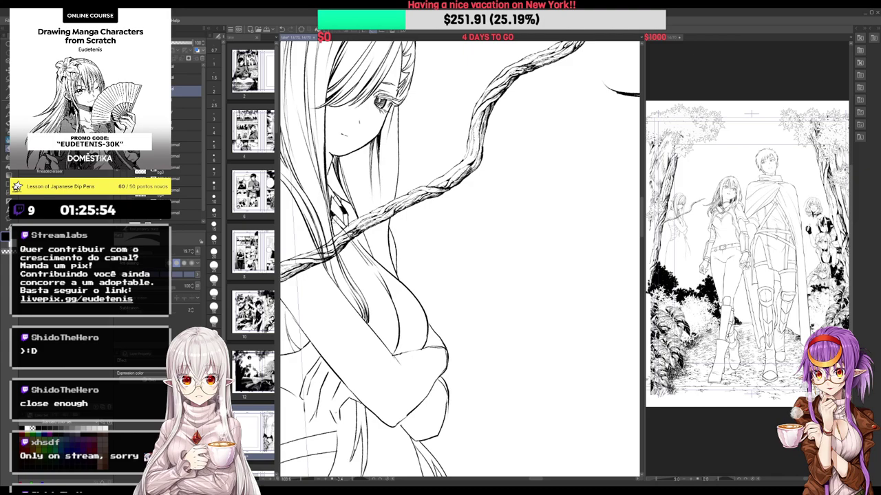
key("p")
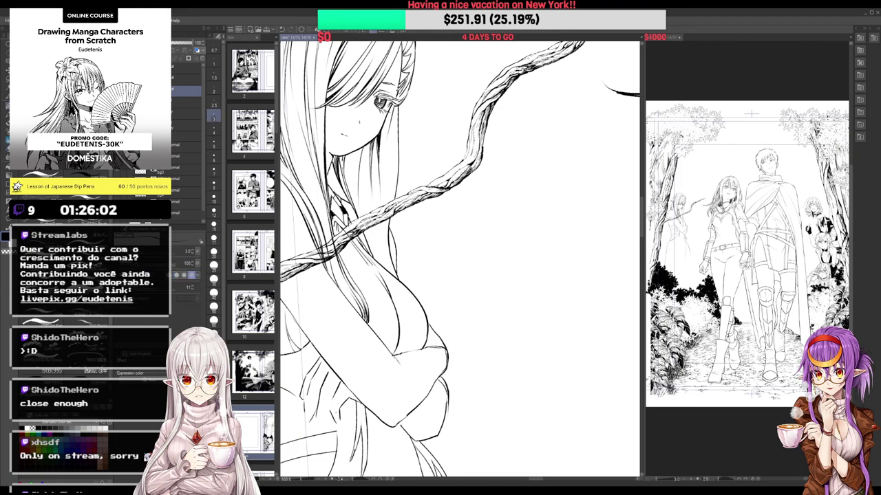
left_click_drag(341, 157, 356, 211)
left_click_drag(347, 170, 354, 205)
mouse_move(354, 149)
left_mouse_down()
mouse_move(358, 211)
mouse_move(380, 263)
mouse_move(365, 209)
mouse_move(383, 273)
left_mouse_up()
left_click_drag(382, 155, 385, 250)
left_click_drag(389, 113, 381, 208)
scroll(385, 205, "down", 5)
left_click_drag(454, 180, 442, 181)
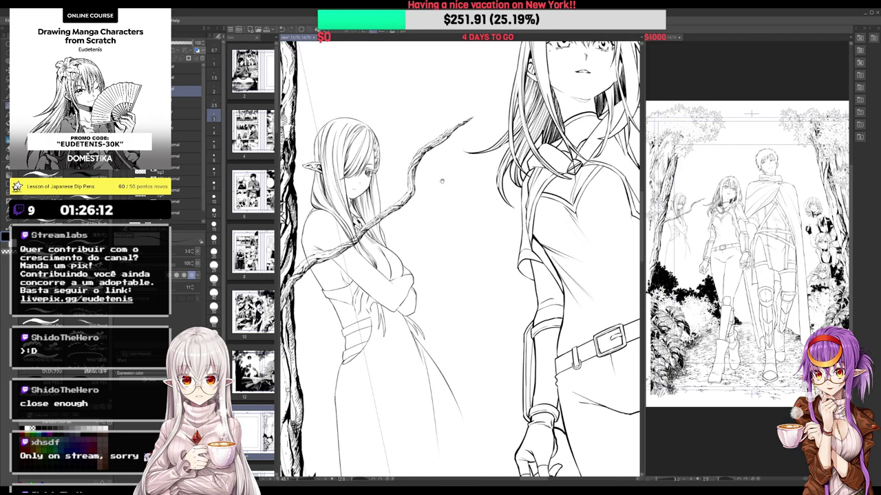
key("ctrl+plus")
left_click_drag(379, 207, 384, 237)
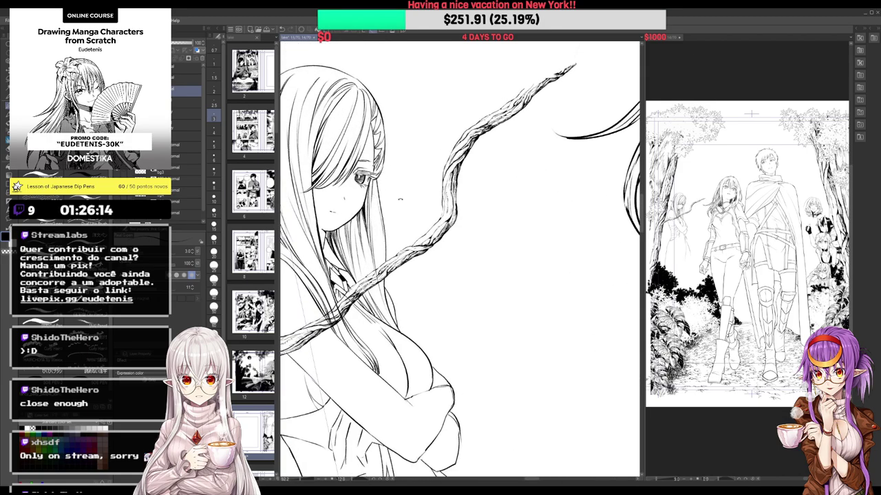
Ink a curved armband edge across the elf's upper arm below the branch, and erase the overlapping arm lines
left_click_drag(400, 200, 417, 187)
left_click_drag(497, 229, 537, 147)
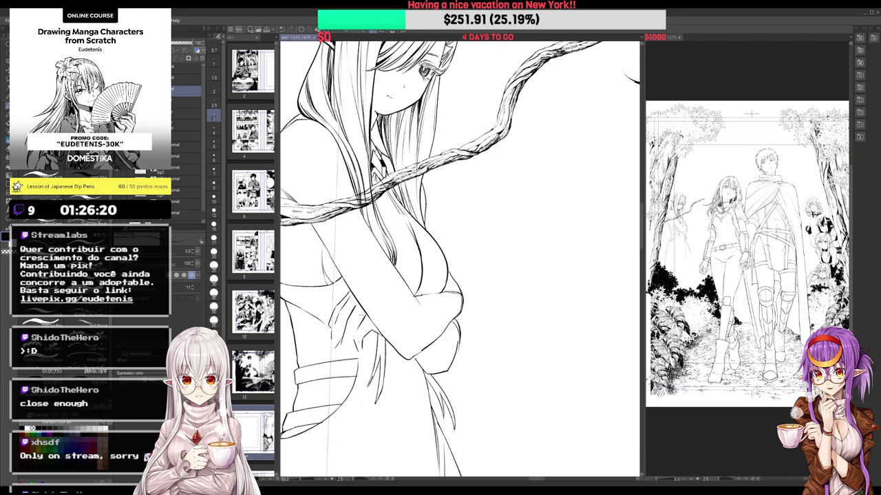
left_click_drag(460, 259, 445, 252)
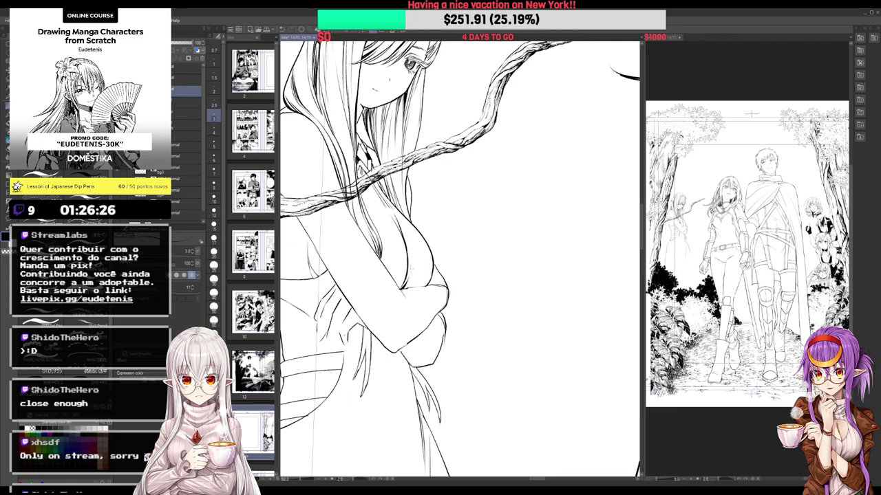
left_click_drag(410, 305, 451, 340)
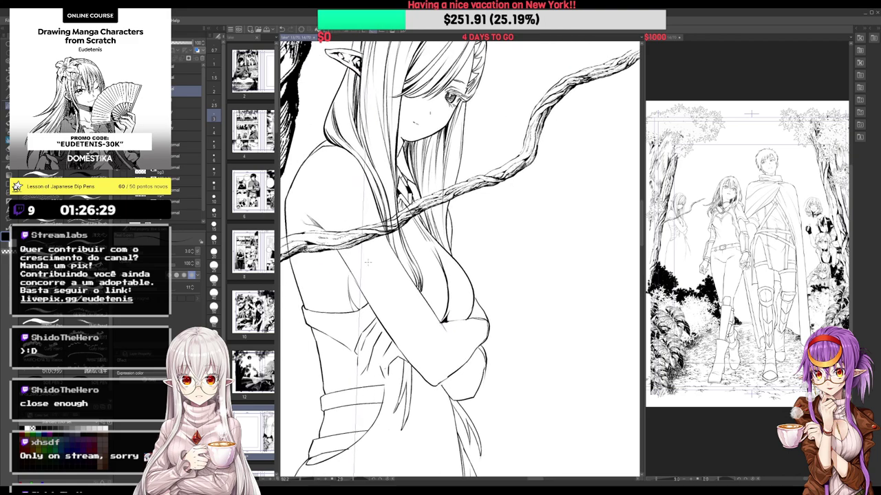
left_click_drag(387, 247, 352, 271)
key("ctrl+z")
scroll(352, 276, "up", 3)
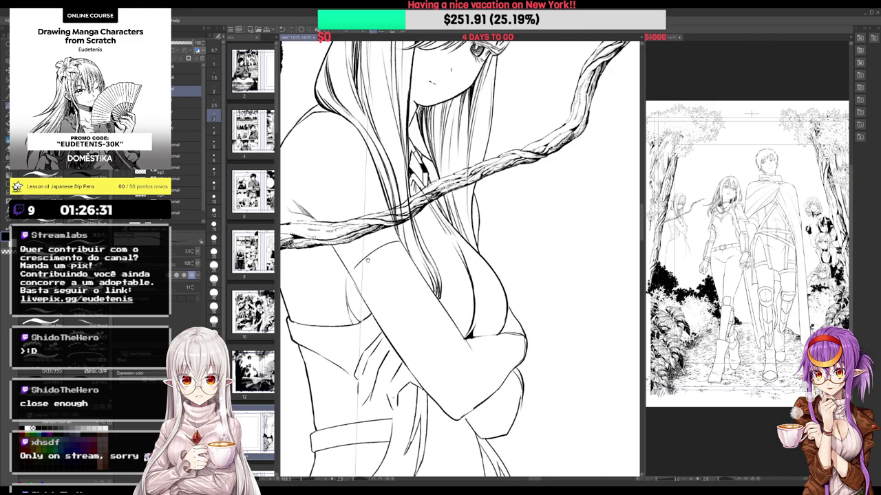
key("e")
left_click_drag(404, 240, 406, 244)
left_click_drag(349, 276, 354, 281)
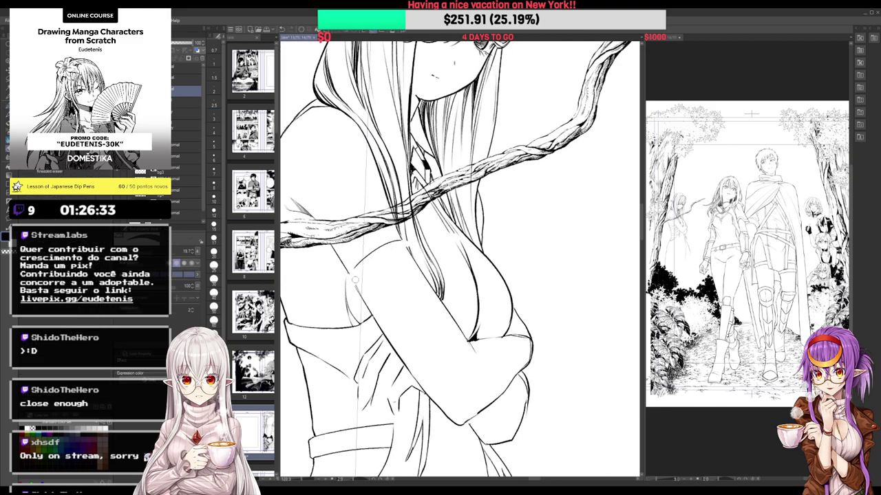
key("p")
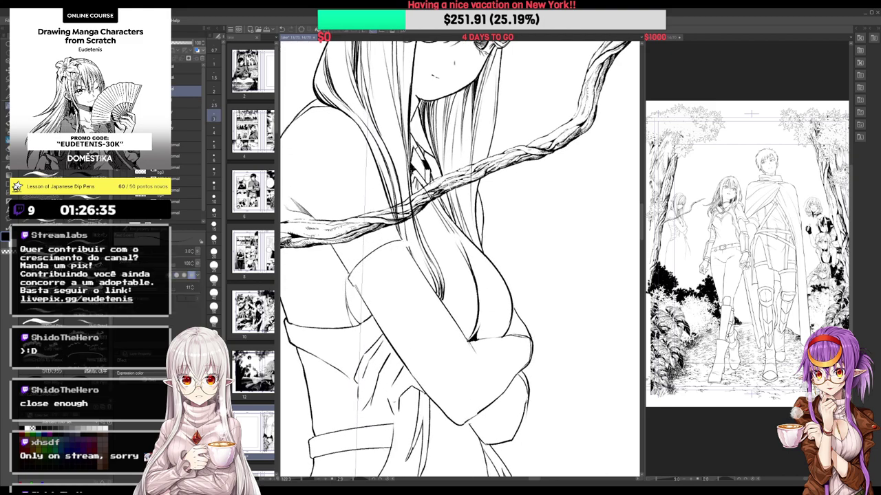
Ink the armband's second edge and dividing line, and fill both ends of the band with solid black
left_click_drag(363, 272, 396, 250)
left_click_drag(361, 261, 370, 267)
key("g")
left_click(358, 274)
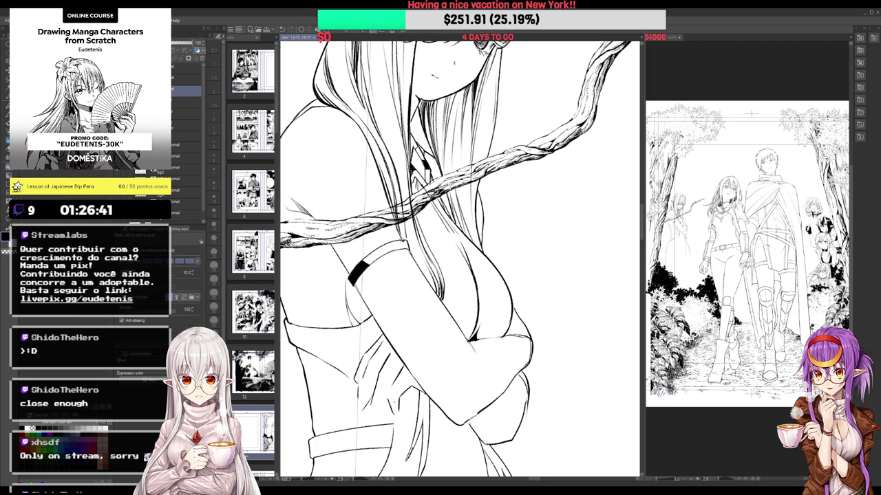
key("p")
key("g")
left_click(404, 245)
Hatch the middle of the armband between its black ends to leave a glossy highlight
left_click_drag(487, 187, 425, 191)
key("p")
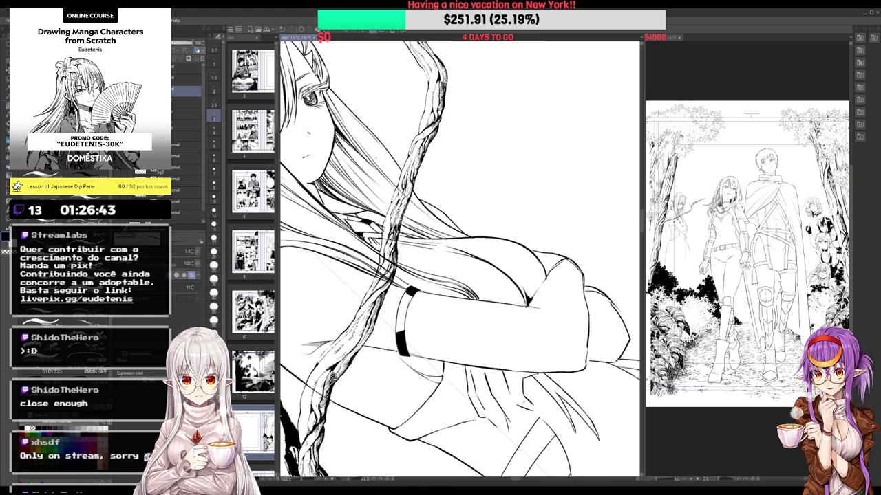
left_click_drag(410, 298, 400, 330)
left_click_drag(401, 308, 397, 332)
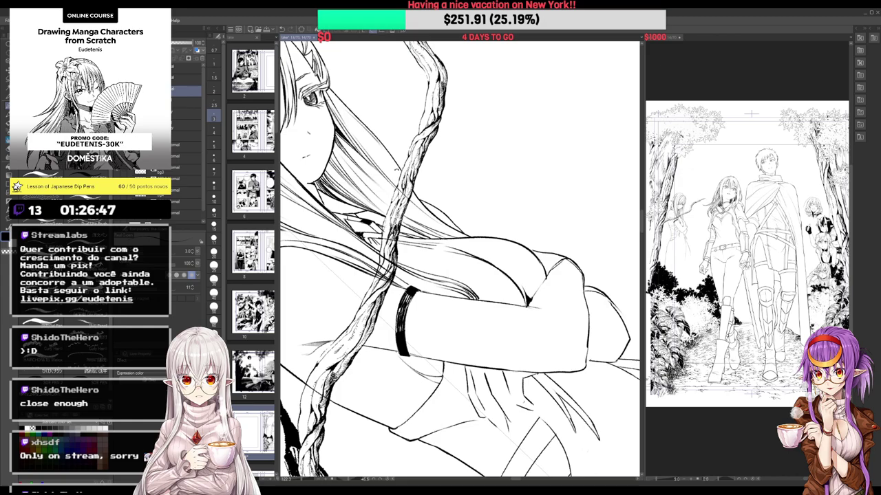
left_click_drag(425, 191, 487, 187)
Ink a flared cuff with pointed corners above the armband, and erase the lines it overlaps
left_click_drag(459, 259, 458, 269)
mouse_move(342, 266)
left_mouse_down()
mouse_move(324, 297)
mouse_move(350, 302)
left_mouse_up()
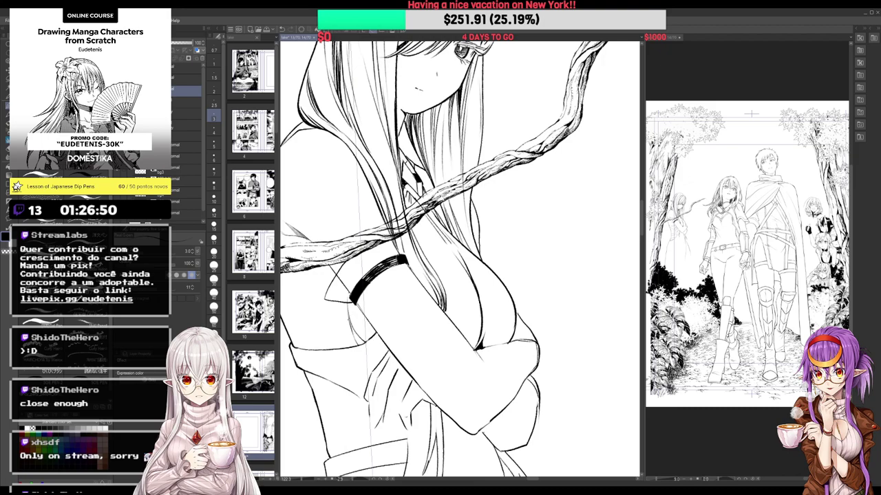
key("e")
mouse_move(343, 271)
left_mouse_down()
mouse_move(346, 300)
mouse_move(332, 293)
left_mouse_up()
key("p")
left_click_drag(374, 258, 346, 277)
left_click_drag(403, 232, 425, 232)
mouse_move(424, 232)
left_mouse_down()
mouse_move(414, 252)
mouse_move(390, 240)
left_mouse_up()
key("e")
mouse_move(408, 236)
left_mouse_down()
mouse_move(419, 232)
mouse_move(403, 255)
left_mouse_up()
key("p")
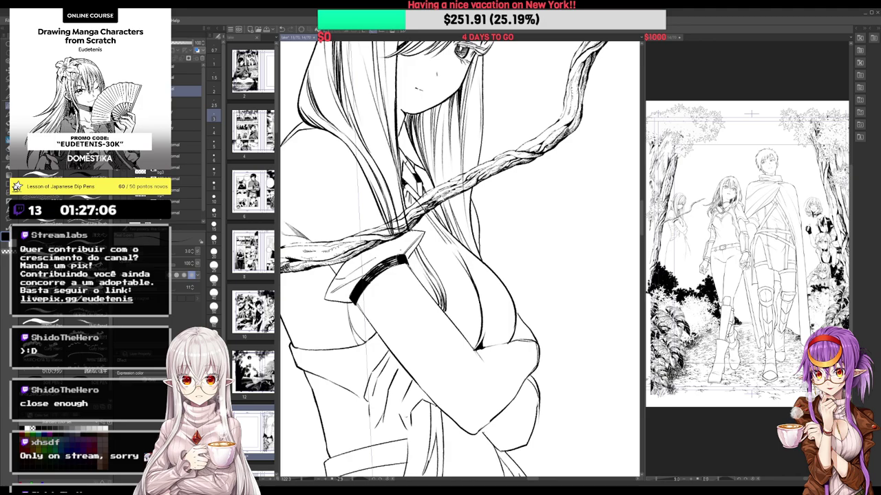
Ink an angular sleeve cuff around the far end of the elf's crossed forearm, and clean up its overlapping lines
left_click_drag(502, 275, 427, 200)
mouse_move(467, 286)
left_mouse_down()
mouse_move(502, 270)
mouse_move(521, 322)
mouse_move(503, 252)
mouse_move(478, 266)
left_mouse_up()
key("e")
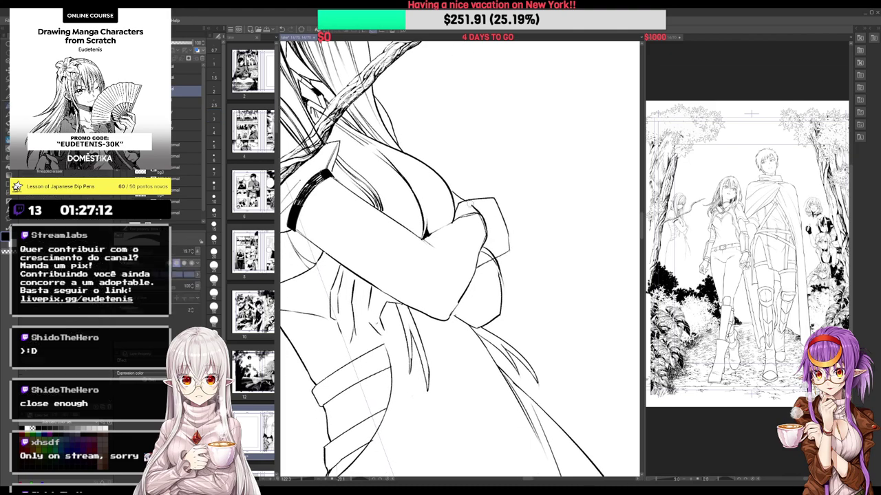
key("p")
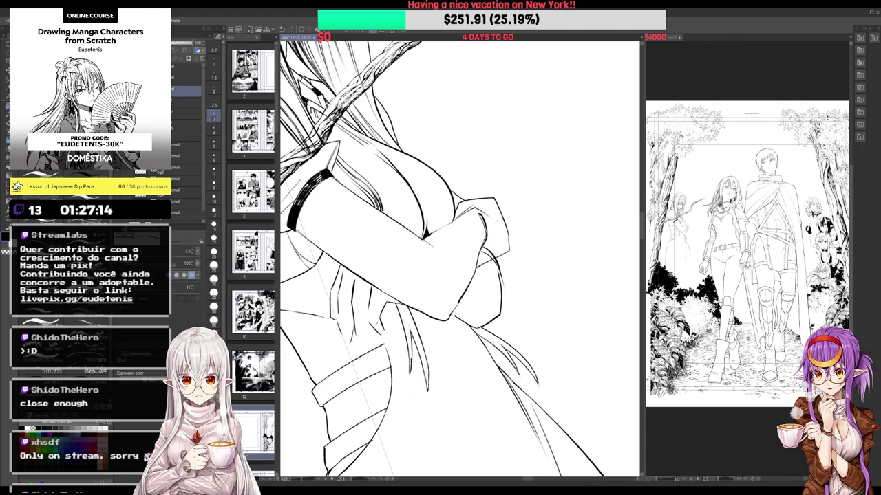
mouse_move(458, 217)
left_mouse_down()
mouse_move(490, 206)
mouse_move(493, 233)
mouse_move(485, 221)
mouse_move(480, 253)
mouse_move(491, 245)
mouse_move(492, 258)
mouse_move(478, 260)
left_mouse_up()
key("e")
key("p")
key("e")
key("p")
Ink the gathered top of the sleeve below the armband, and erase the old arm outline there
left_click_drag(560, 190, 582, 264)
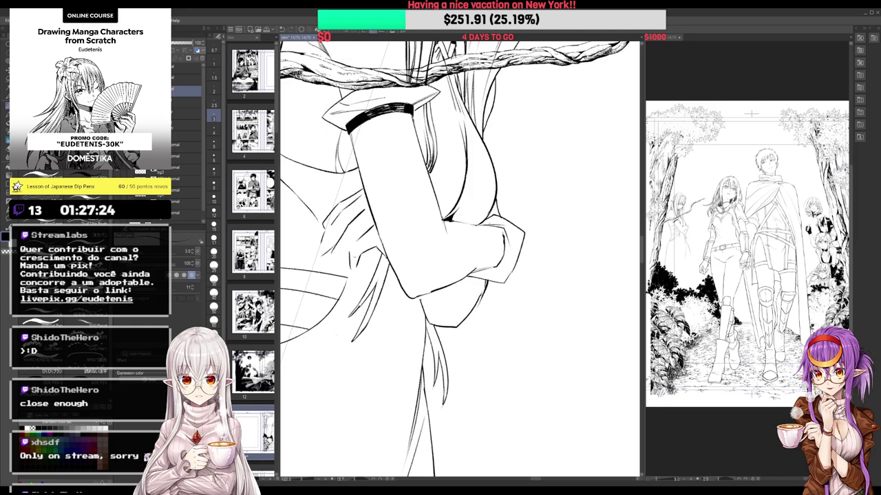
scroll(460, 259, "up", 2)
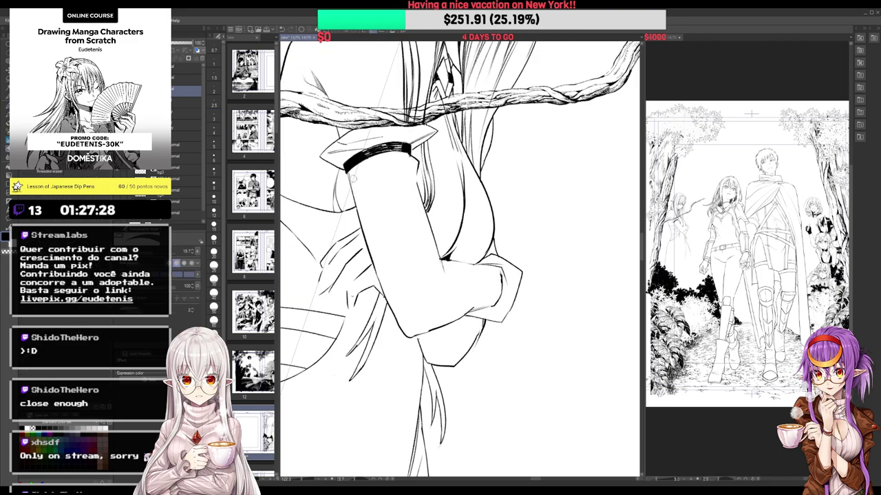
key("p")
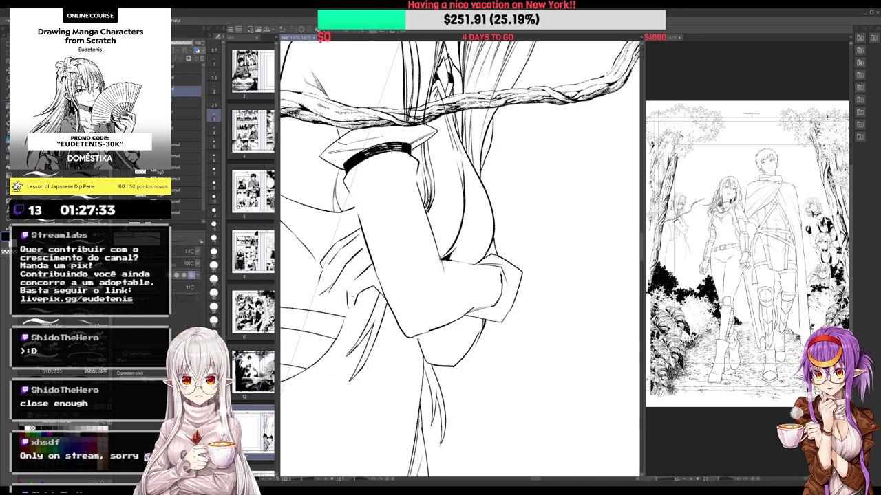
mouse_move(365, 161)
left_mouse_down()
mouse_move(417, 180)
mouse_move(423, 208)
mouse_move(378, 168)
mouse_move(395, 178)
mouse_move(404, 169)
mouse_move(414, 193)
left_mouse_up()
key("e")
key("p")
key("e")
key("p")
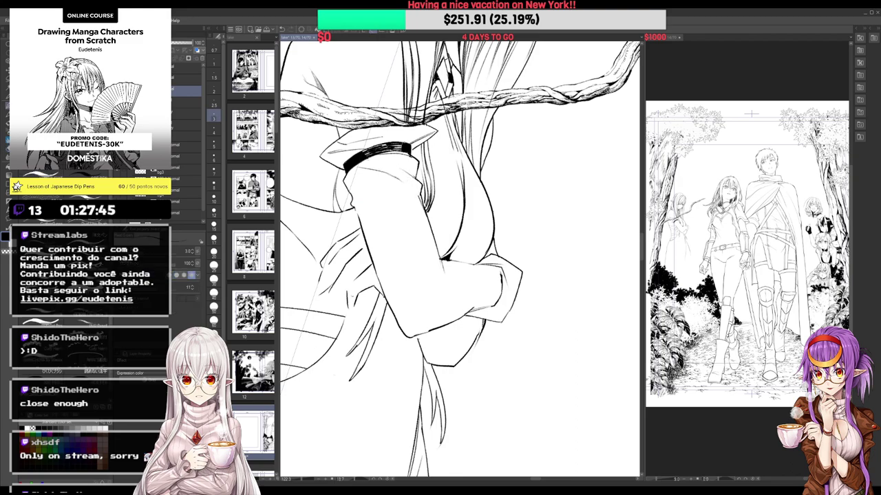
Erase the old underside of the upper arm and redraw it as a sleeve outline down to the elbow
scroll(454, 154, "down", 1)
left_click_drag(442, 152, 403, 167)
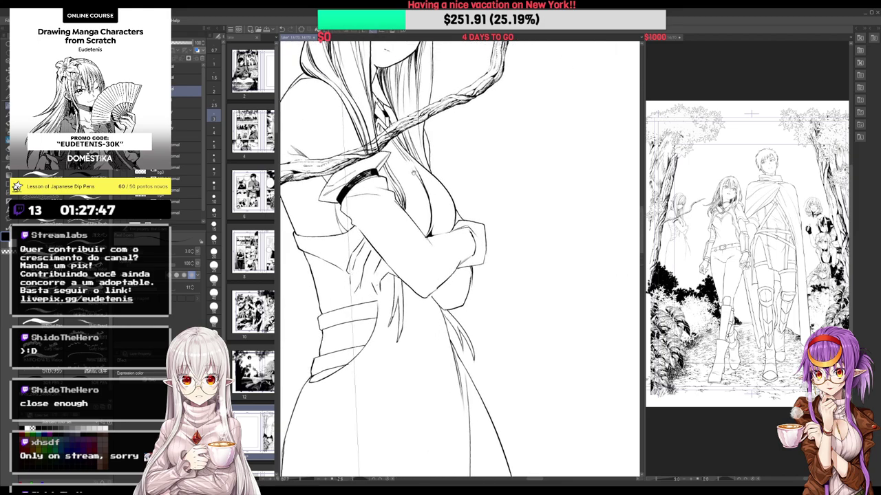
mouse_move(428, 227)
left_mouse_down()
mouse_move(405, 207)
mouse_move(406, 251)
left_mouse_up()
key("e")
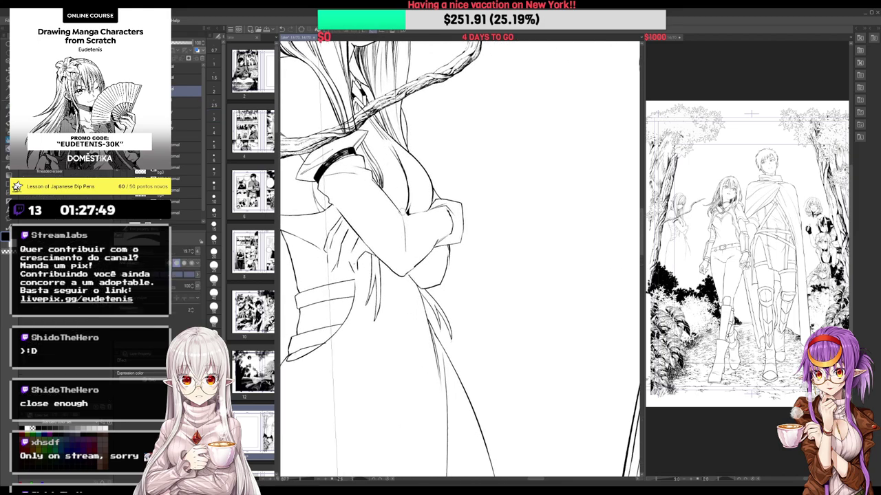
scroll(408, 226, "up", 1)
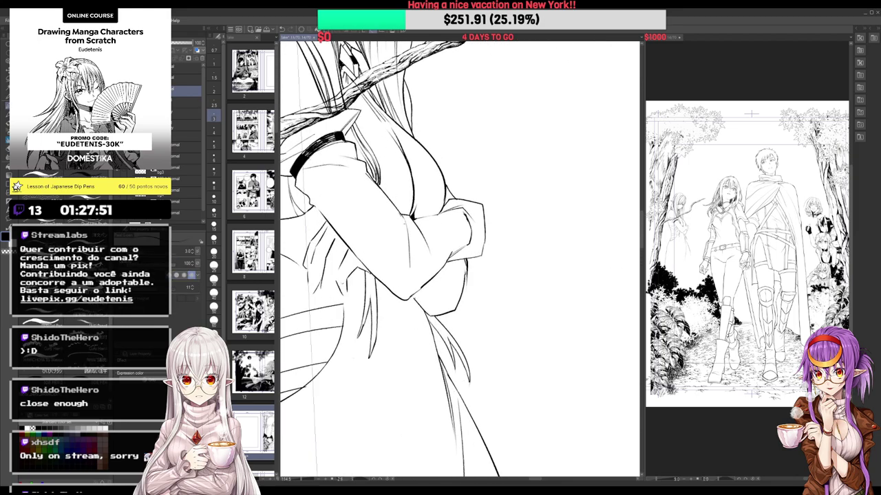
key("e")
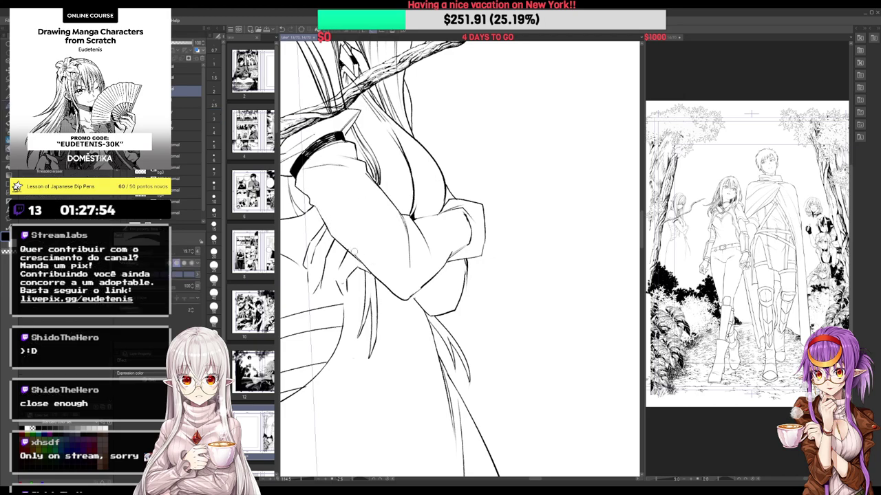
key("p")
left_click_drag(326, 223, 374, 275)
key("e")
key("p")
Ink fold lines in the sleeve between the elbow and the angular cuff, and tidy them with the eraser
left_click_drag(376, 243, 382, 179)
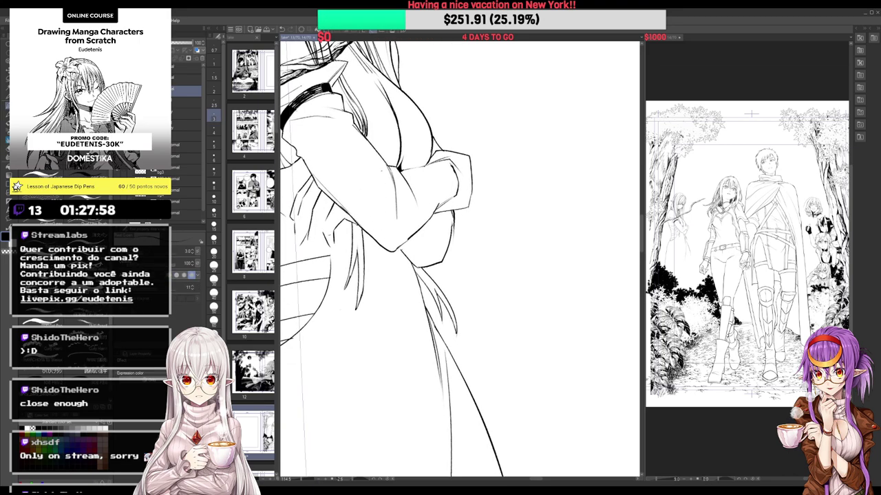
mouse_move(452, 198)
left_mouse_down()
mouse_move(399, 248)
mouse_move(435, 210)
left_mouse_up()
key("e")
key("p")
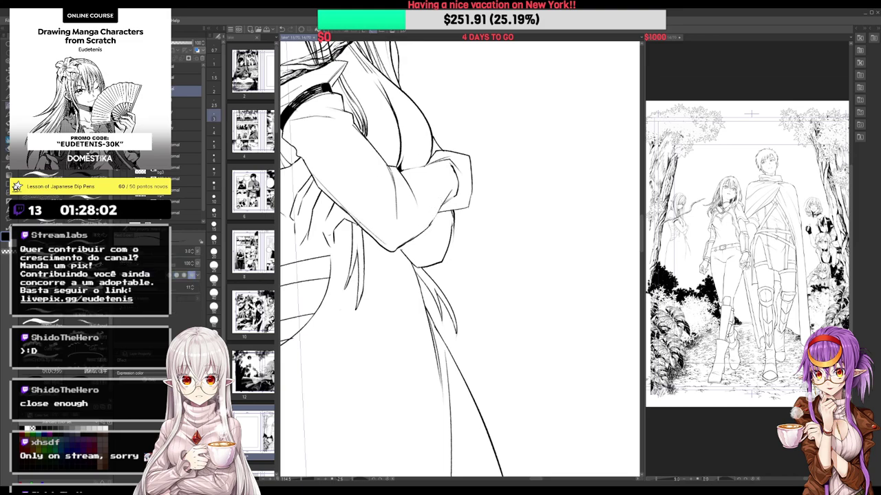
mouse_move(429, 166)
left_mouse_down()
mouse_move(407, 181)
mouse_move(426, 165)
left_mouse_up()
Ink fold lines on the lower crossed sleeve beneath the elf's forearm, redoing a misplaced stroke
scroll(431, 165, "down", 4)
scroll(432, 165, "down", 1)
left_click_drag(524, 161, 533, 217)
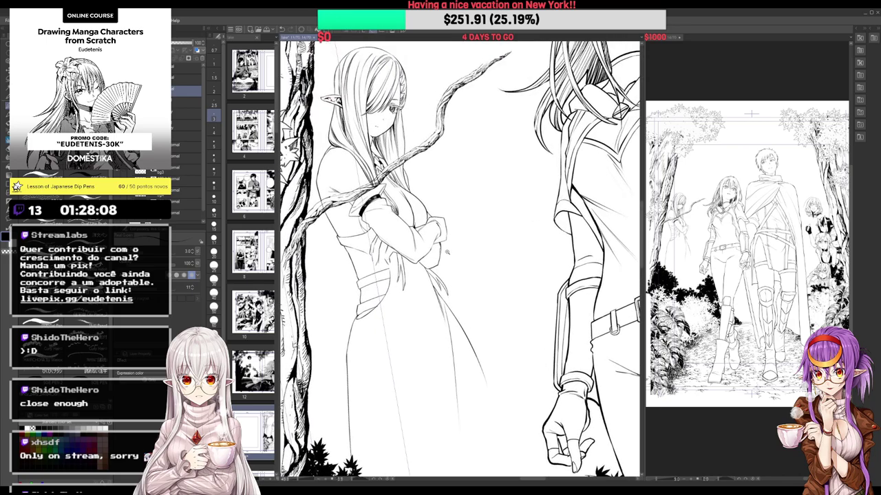
scroll(447, 252, "up", 1)
scroll(459, 260, "up", 2)
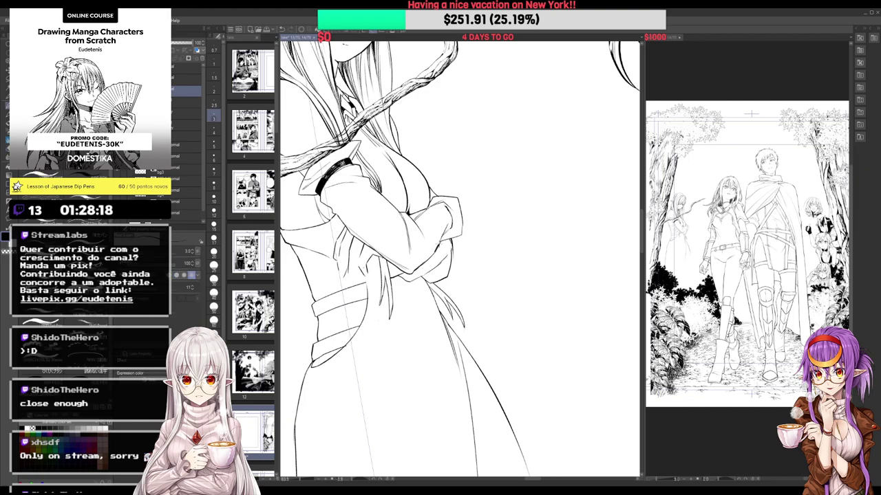
mouse_move(437, 246)
left_mouse_down()
mouse_move(454, 236)
mouse_move(447, 228)
left_mouse_up()
key("ctrl+z")
left_click_drag(414, 262, 435, 242)
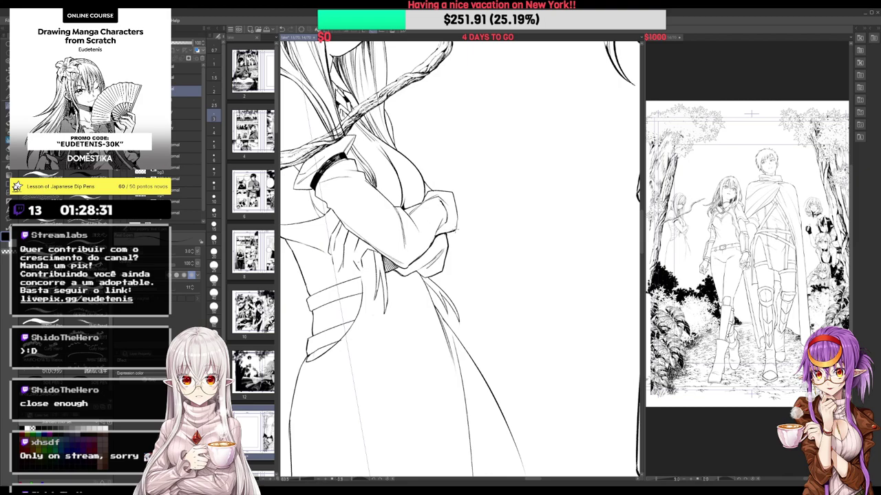
Ink inner border lines inside the upper and lower waist bands of the background elf's dress
scroll(454, 255, "down", 3)
left_click_drag(504, 190, 519, 201)
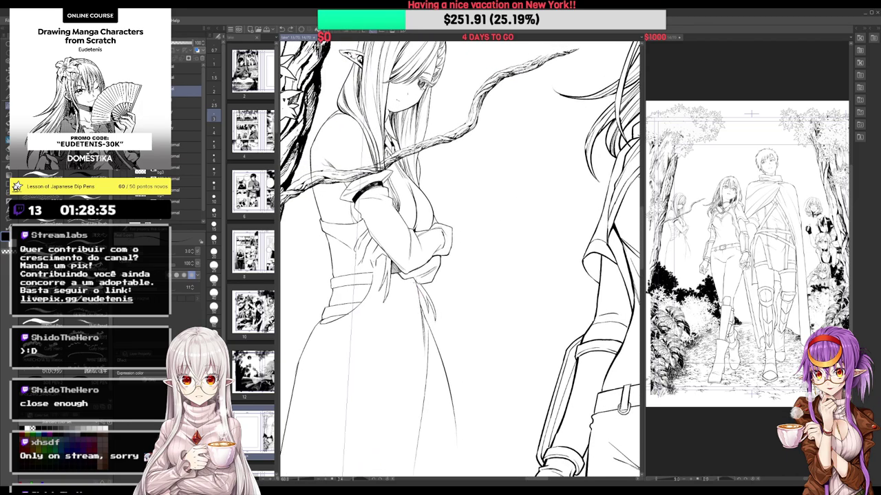
left_click_drag(376, 277, 382, 278)
scroll(380, 278, "up", 2)
left_click_drag(414, 251, 426, 217)
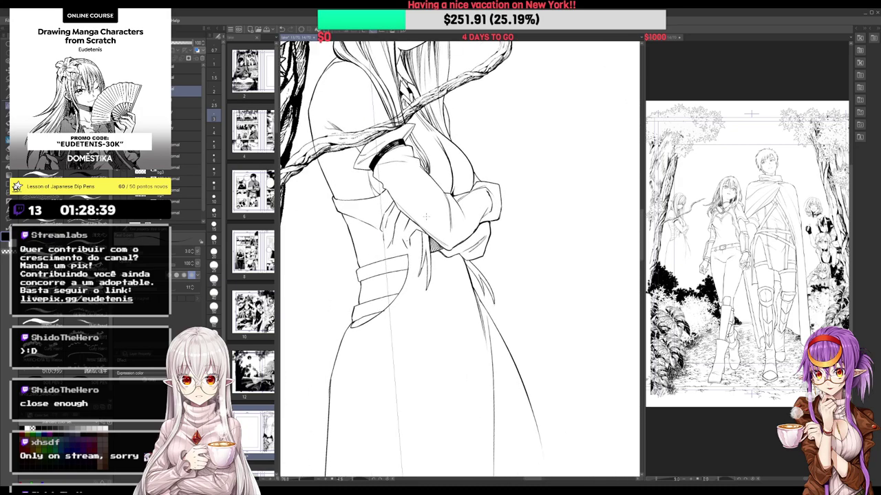
left_click_drag(364, 267, 366, 278)
mouse_move(365, 277)
left_mouse_down()
mouse_move(401, 265)
mouse_move(415, 229)
left_mouse_up()
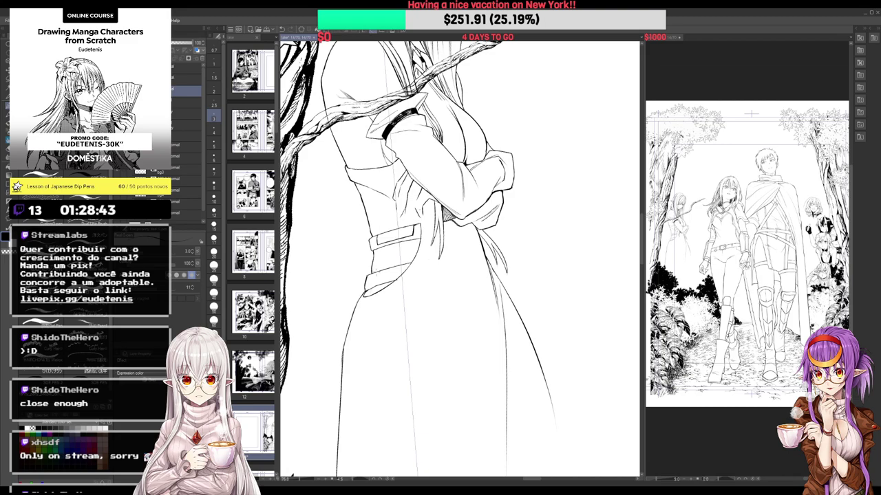
left_click_drag(373, 284, 401, 265)
Fill the borders of both waist bands with solid black, and tidy the edges with the eraser
key("g")
left_click(404, 270)
left_click(369, 283)
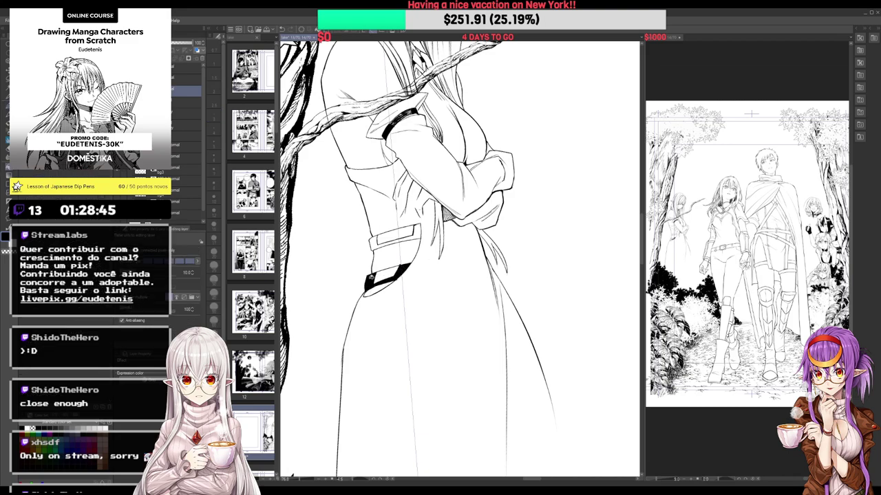
left_click(371, 277)
left_click(374, 244)
left_click(417, 231)
left_click_drag(416, 234, 414, 281)
key("p")
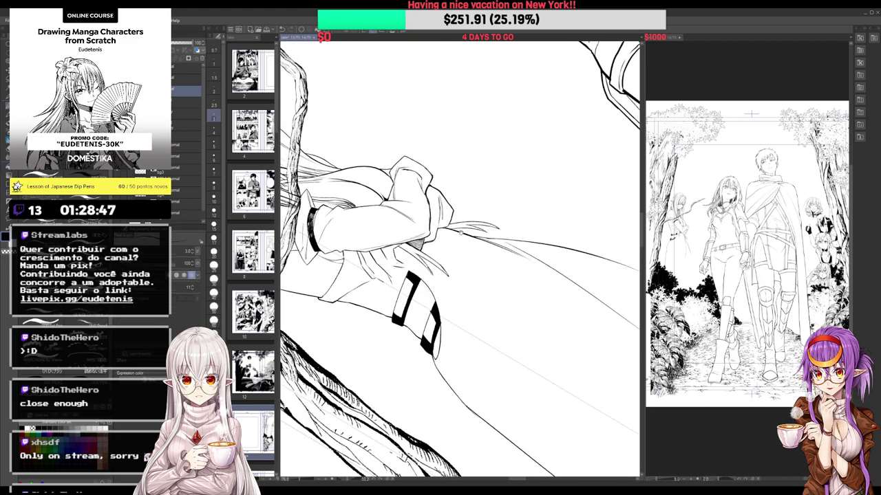
key("e")
left_click_drag(430, 309, 423, 323)
key("p")
Ink the back of the elf's hand emerging beneath her upper sleeve, alternating pen and eraser to clean the outline
mouse_move(475, 149)
left_mouse_down()
mouse_move(557, 203)
mouse_move(553, 184)
left_mouse_up()
left_click_drag(448, 144, 429, 178)
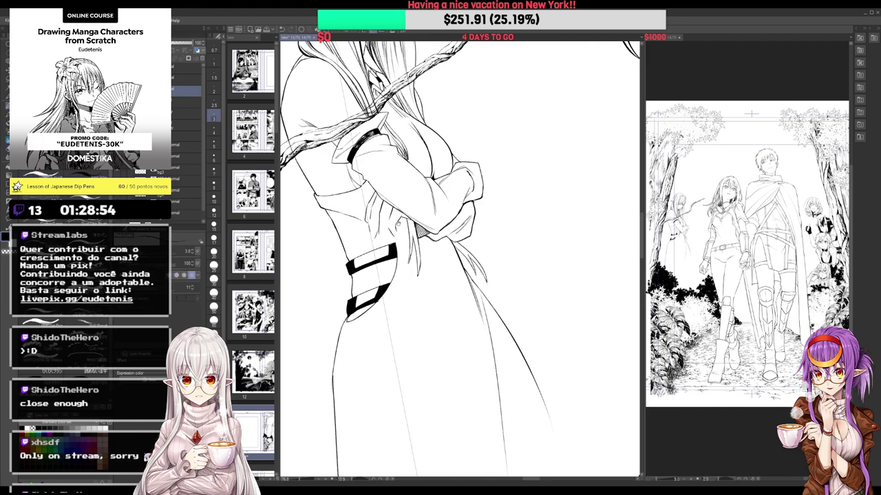
left_click_drag(398, 223, 399, 232)
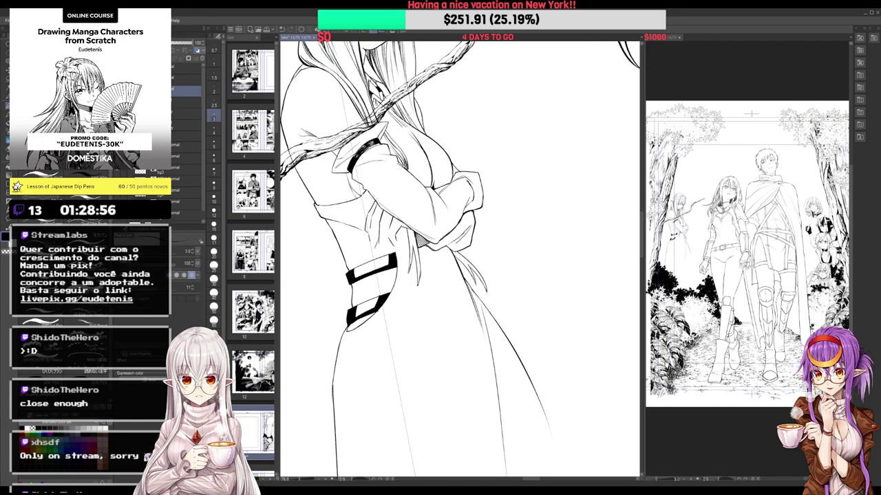
key("e")
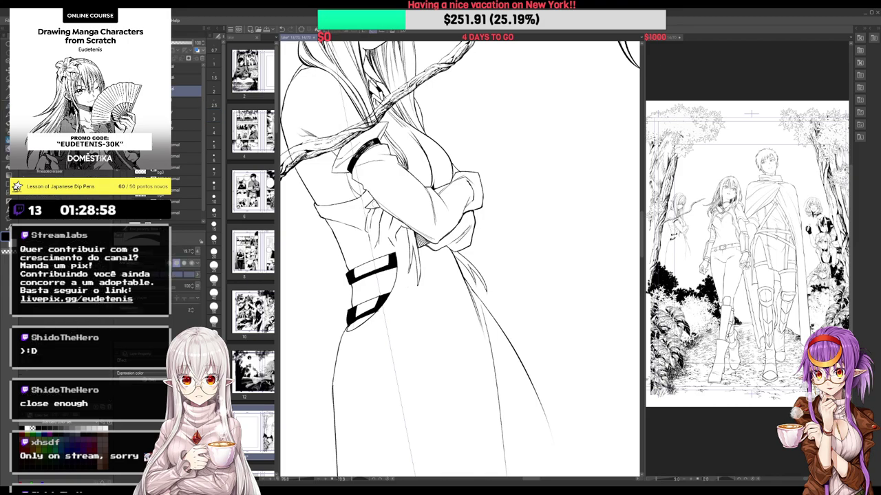
key("p")
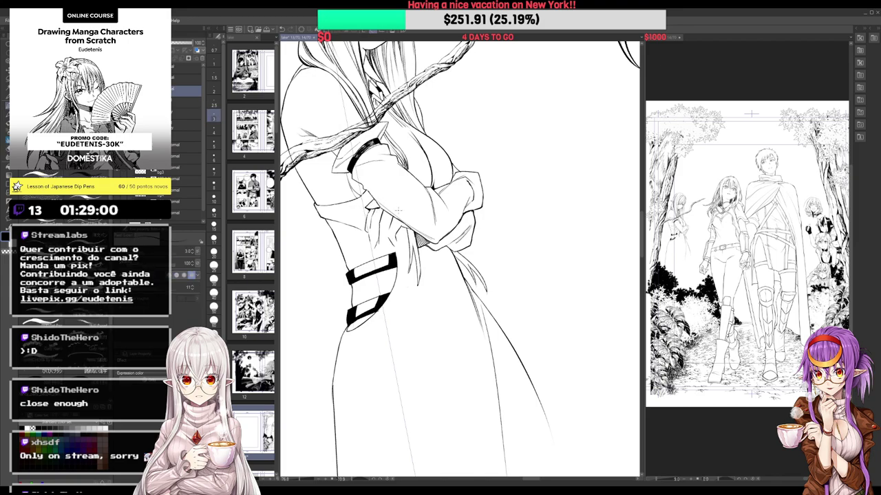
key("e")
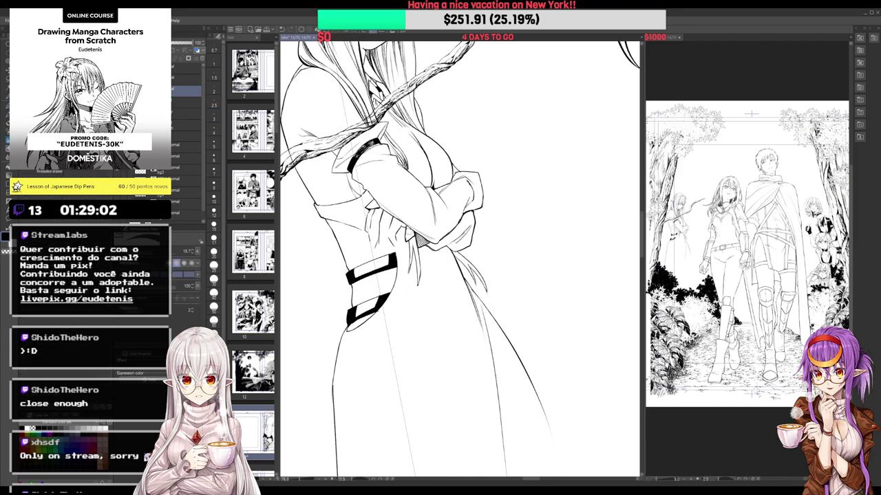
key("p")
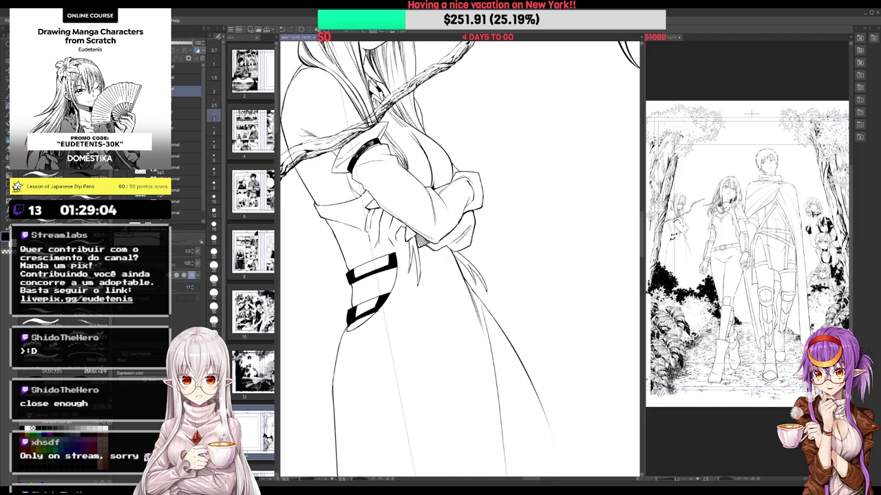
Ink a black shadow between the hand's fingers and the lower sleeve, trimming it with the eraser to shape the fingertips
left_click_drag(408, 233, 399, 245)
key("e")
mouse_move(392, 214)
left_mouse_down()
mouse_move(389, 239)
mouse_move(401, 232)
left_mouse_up()
key("p")
key("e")
key("p")
key("e")
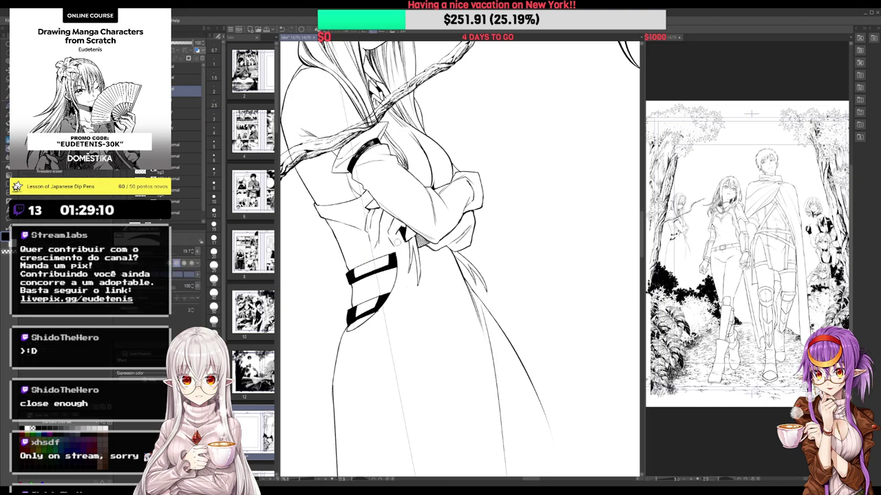
key("p")
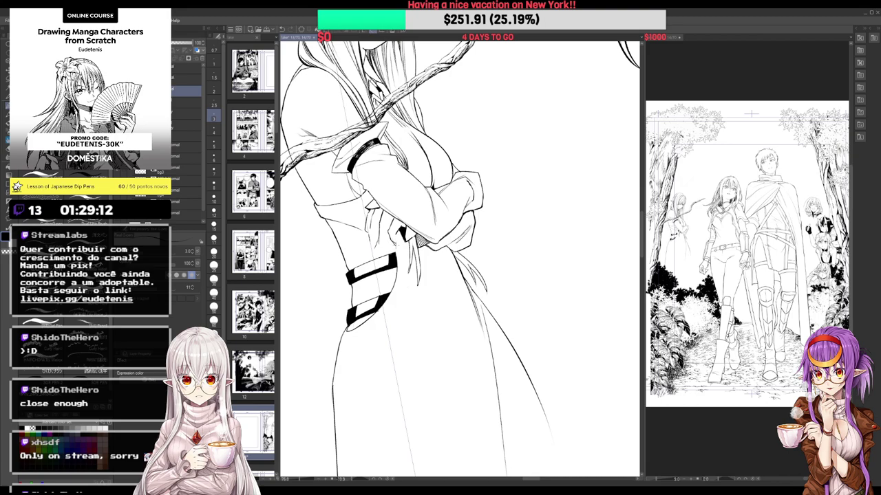
left_click_drag(387, 180, 386, 193)
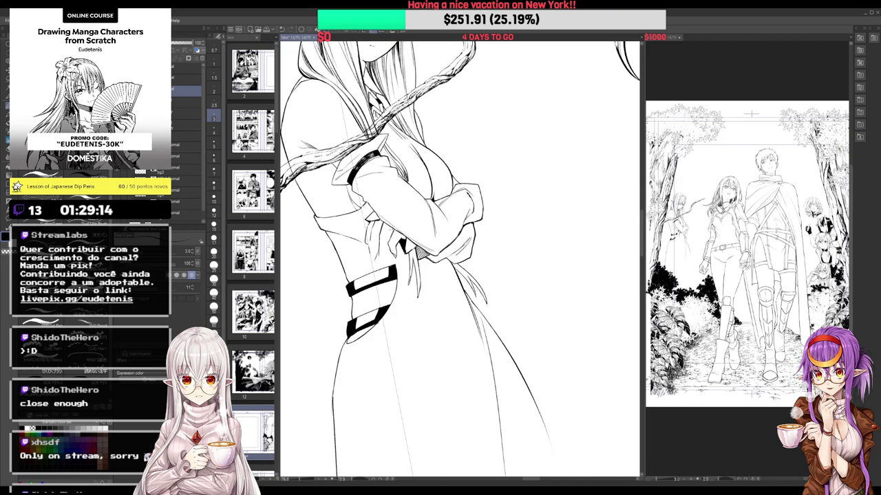
key("e")
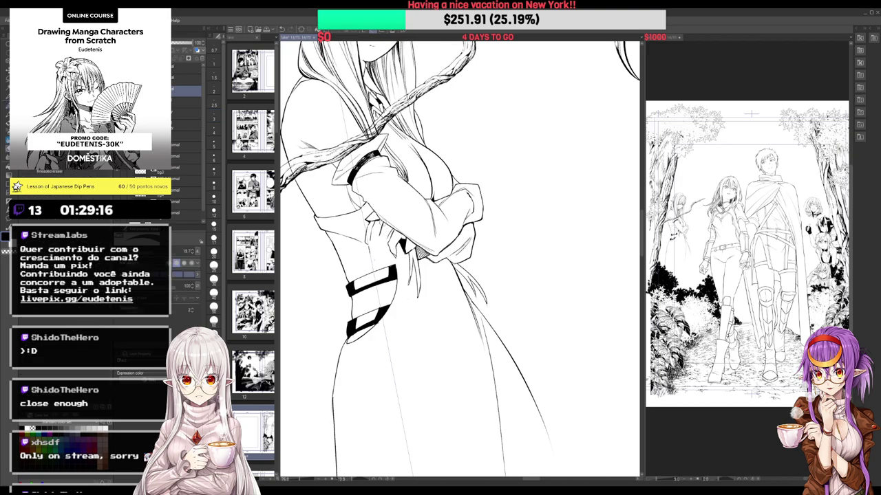
key("p")
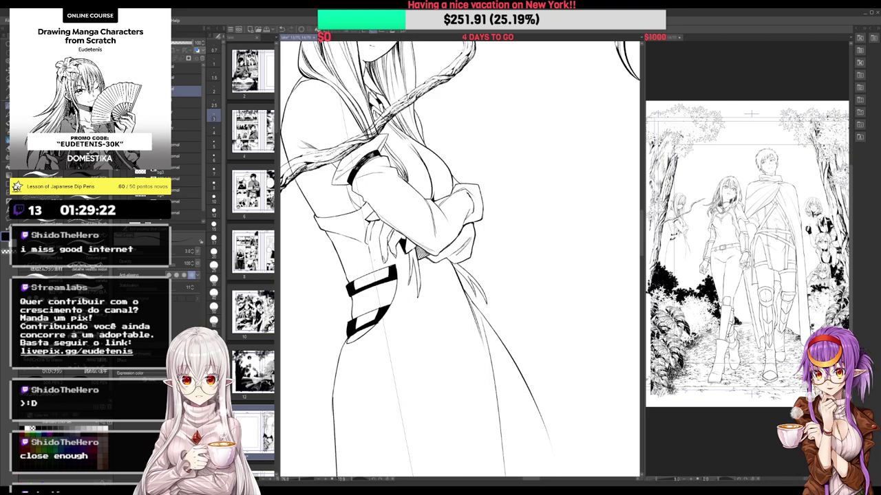
Rework the finger outlines of the hand tucked beneath the crossed sleeve, undoing the misplaced strokes
left_click_drag(462, 153, 485, 156)
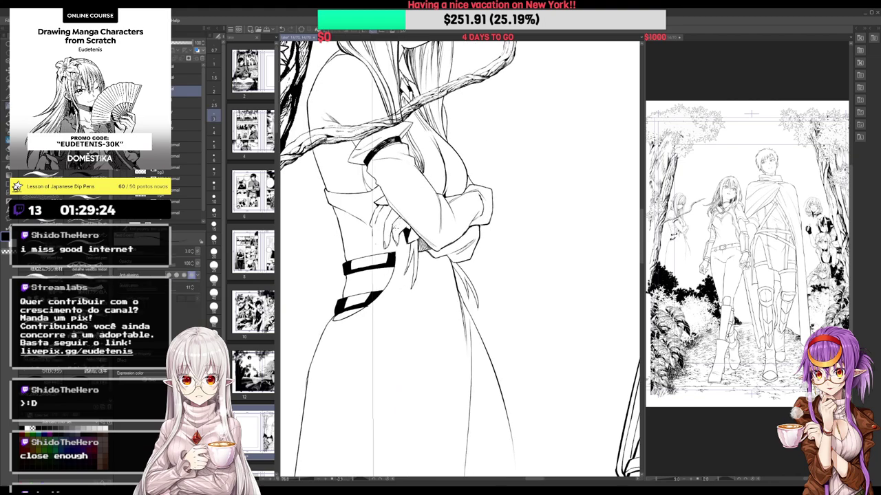
left_click_drag(397, 218, 398, 222)
key("ctrl+z")
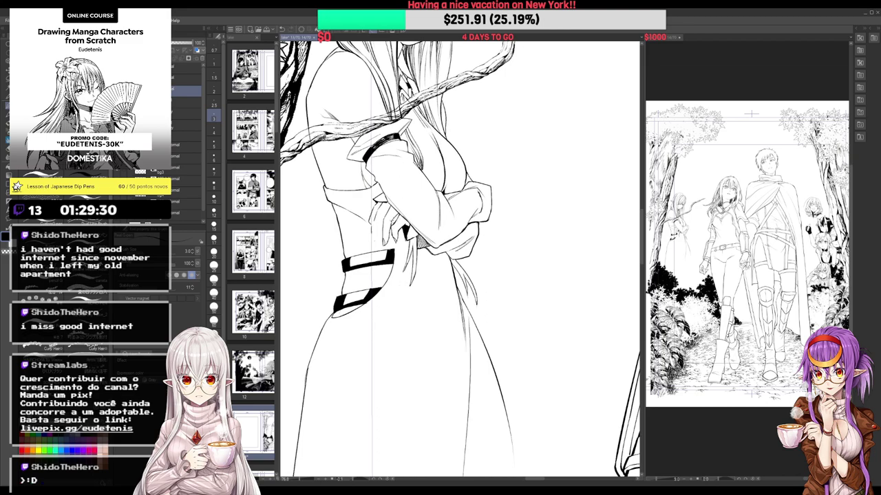
key("e")
key("p")
left_click_drag(410, 218, 408, 232)
key("ctrl+z")
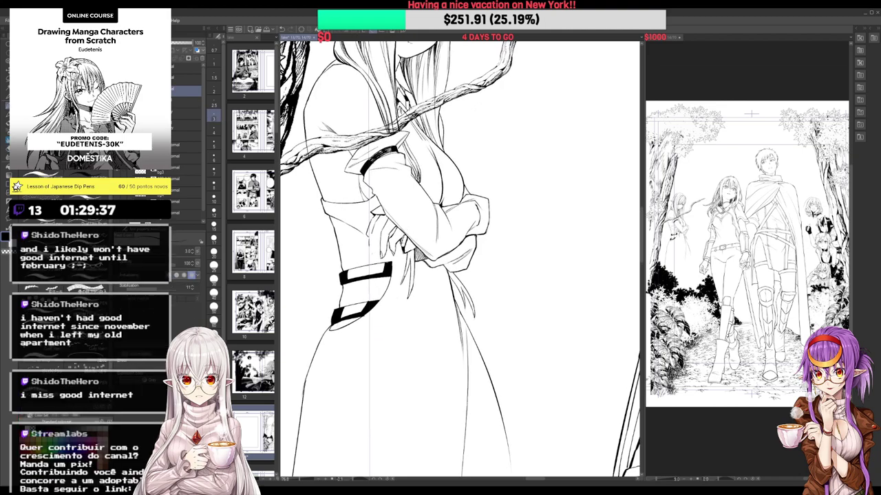
scroll(405, 240, "up", 2)
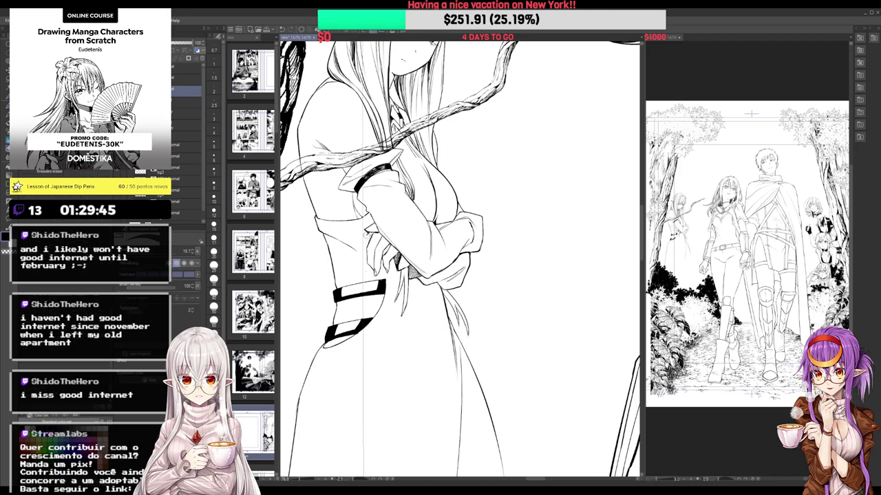
left_click_drag(484, 210, 467, 251)
left_click_drag(402, 252, 435, 204)
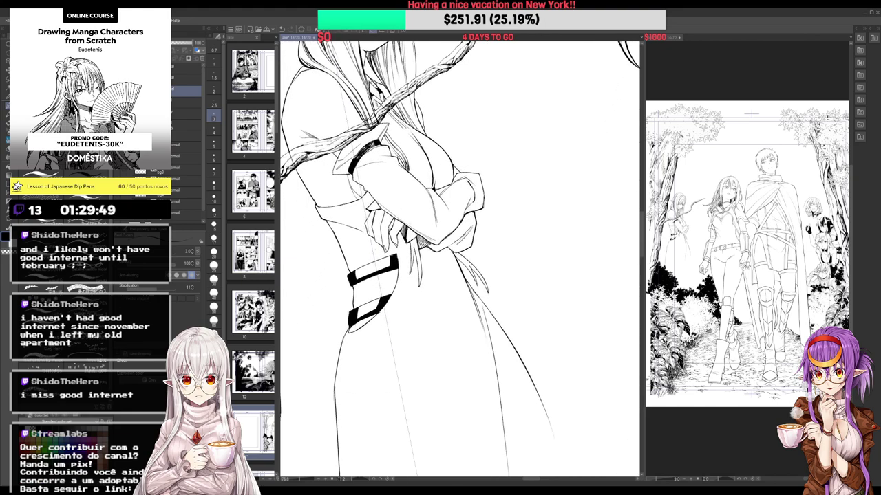
Darken the white centres of both waist bands with dense strokes, leaving thin highlight streaks
left_click_drag(481, 234, 456, 225)
key("g")
mouse_move(433, 343)
left_mouse_down()
mouse_move(382, 256)
mouse_move(378, 265)
left_mouse_up()
left_click_drag(385, 240, 374, 263)
left_click_drag(381, 242, 375, 261)
left_click_drag(365, 209, 353, 243)
mouse_move(363, 208)
left_mouse_down()
mouse_move(351, 243)
mouse_move(342, 239)
left_mouse_up()
left_click_drag(388, 240, 376, 271)
left_click_drag(482, 203, 433, 158)
scroll(507, 294, "down", 3)
scroll(434, 103, "up", 3)
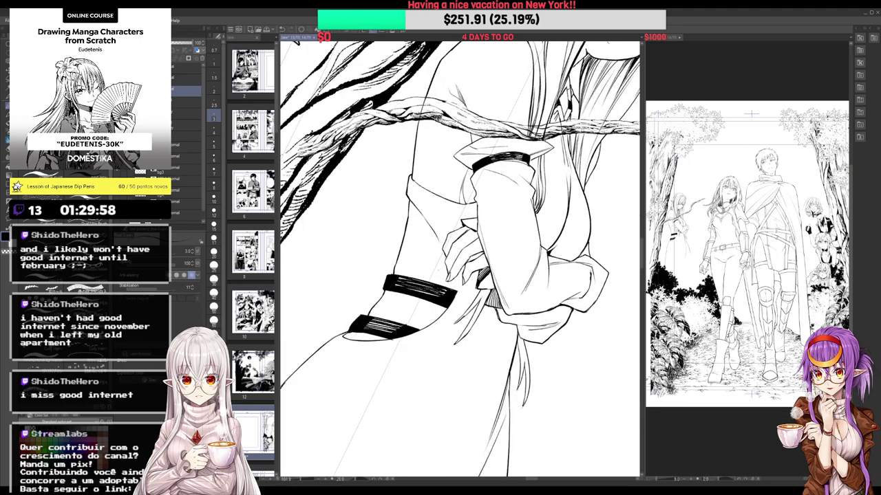
Touch up the ink lines around the hand and waist bands, and check the elf against the surrounding figures
mouse_move(438, 240)
left_mouse_down()
mouse_move(431, 254)
mouse_move(415, 239)
mouse_move(429, 257)
mouse_move(434, 237)
left_mouse_up()
key("e")
key("p")
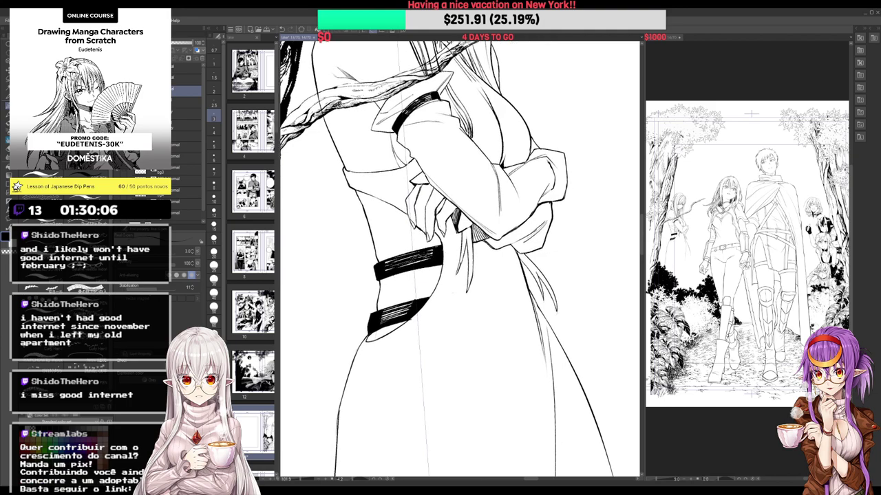
mouse_move(431, 298)
left_mouse_down()
mouse_move(441, 265)
mouse_move(421, 264)
left_mouse_up()
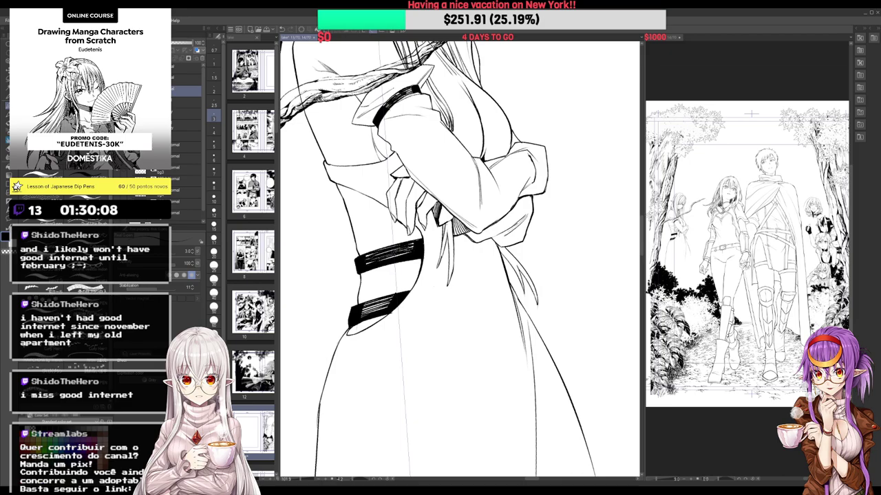
left_click_drag(445, 226, 438, 263)
left_click_drag(357, 333, 401, 303)
scroll(405, 297, "down", 4)
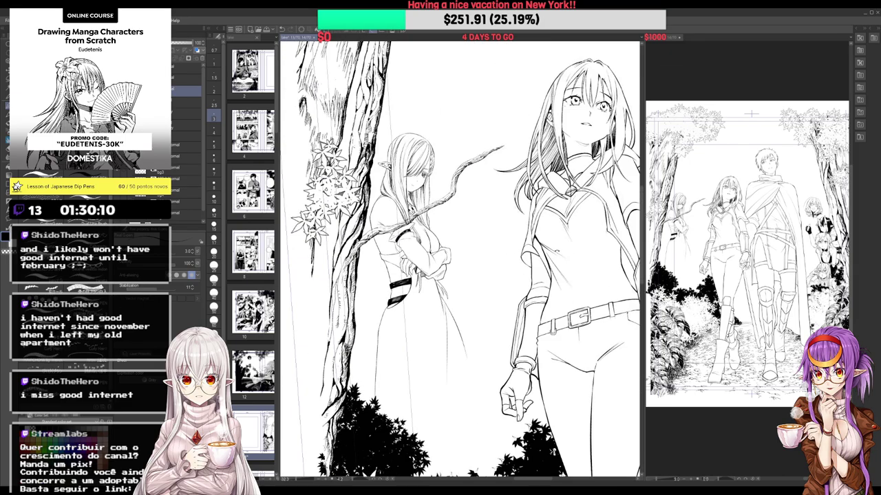
scroll(404, 248, "up", 5)
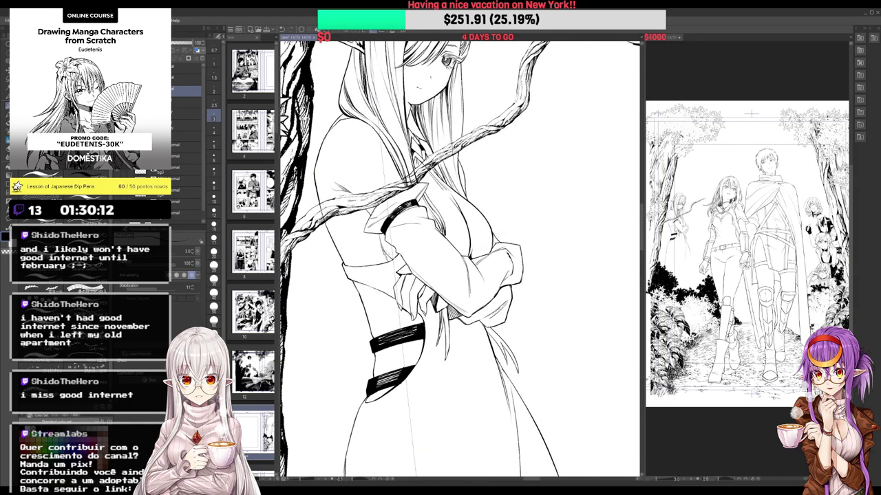
key("ctrl+minus")
key("ctrl+minus")
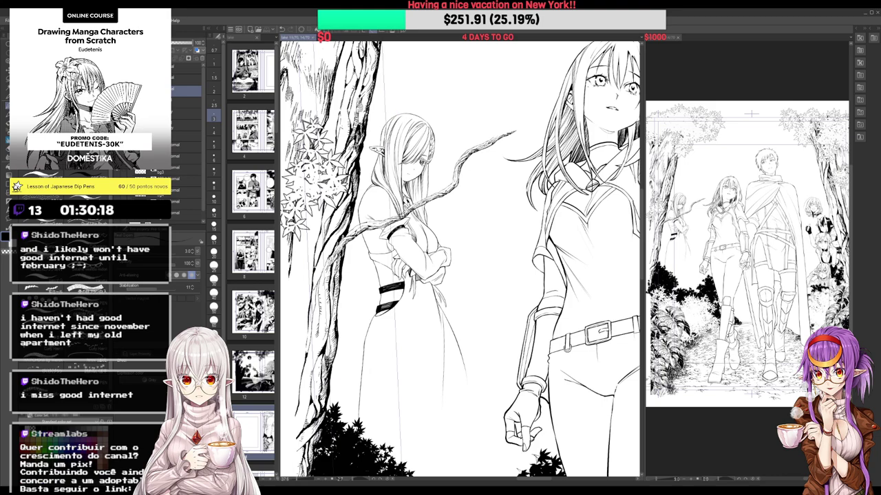
Open page spread 18 and dock it as a reference view above the full-page preview
left_click(253, 191)
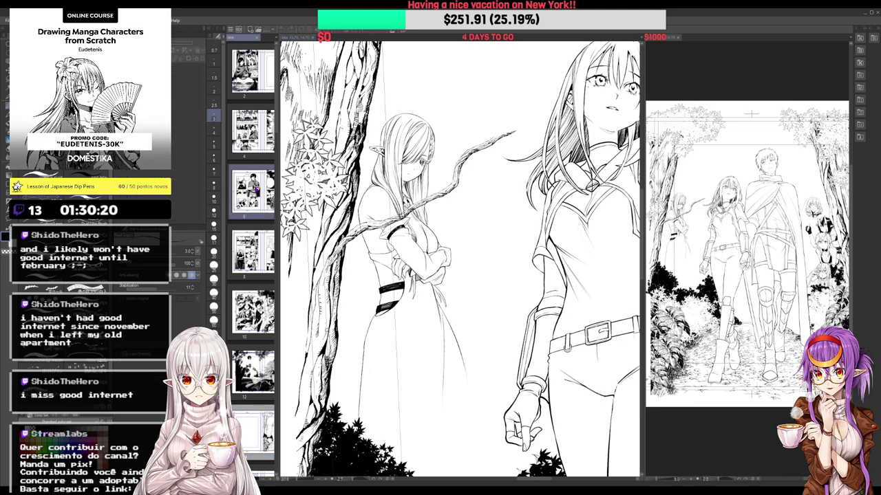
scroll(256, 194, "down", 4)
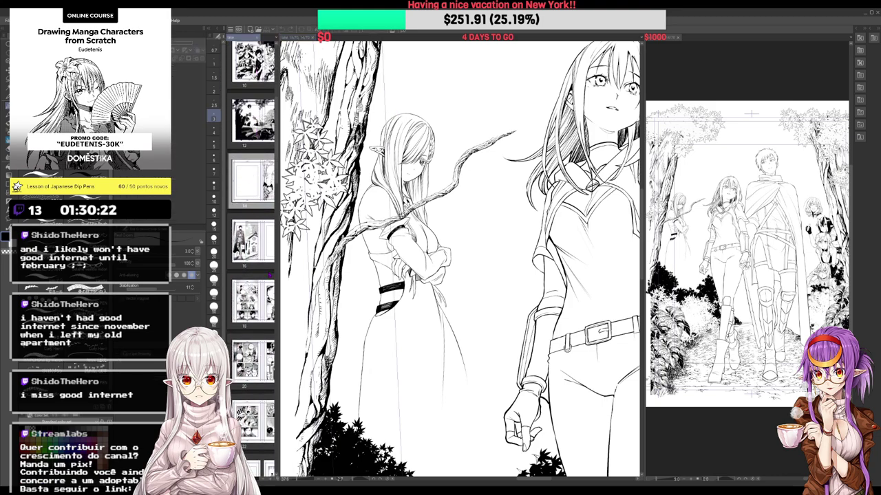
left_click(256, 297)
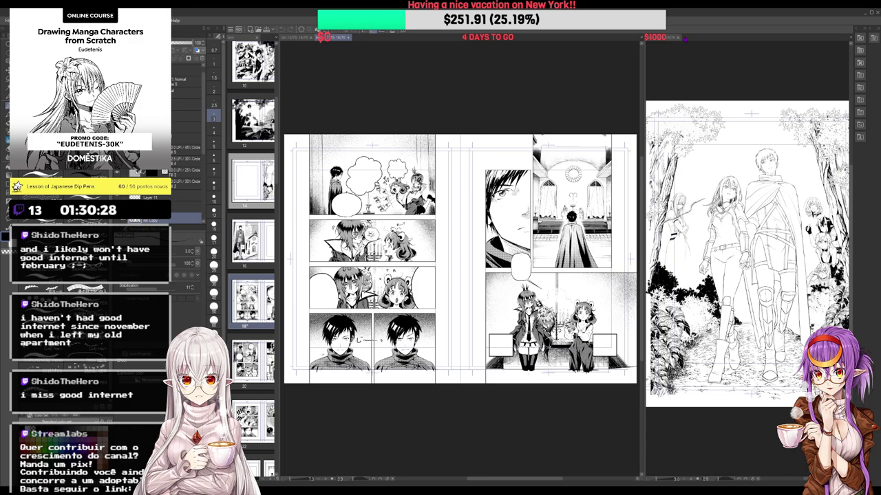
left_click_drag(334, 38, 681, 37)
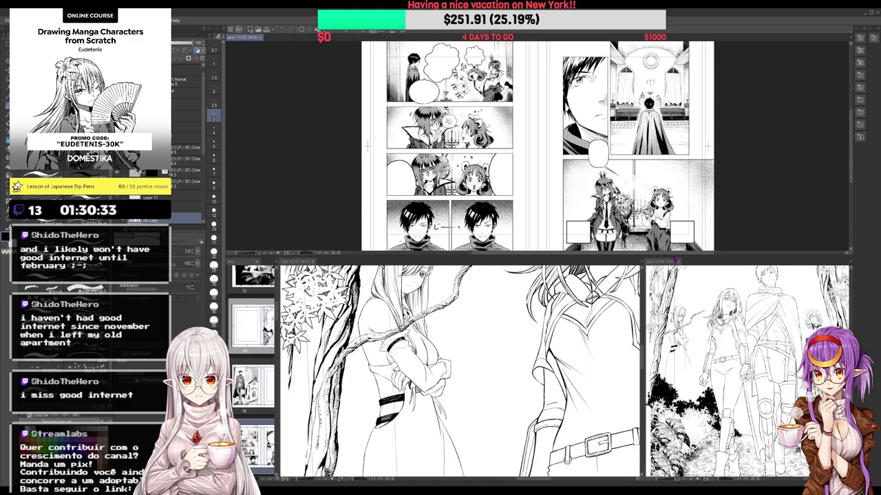
left_click_drag(675, 260, 678, 262)
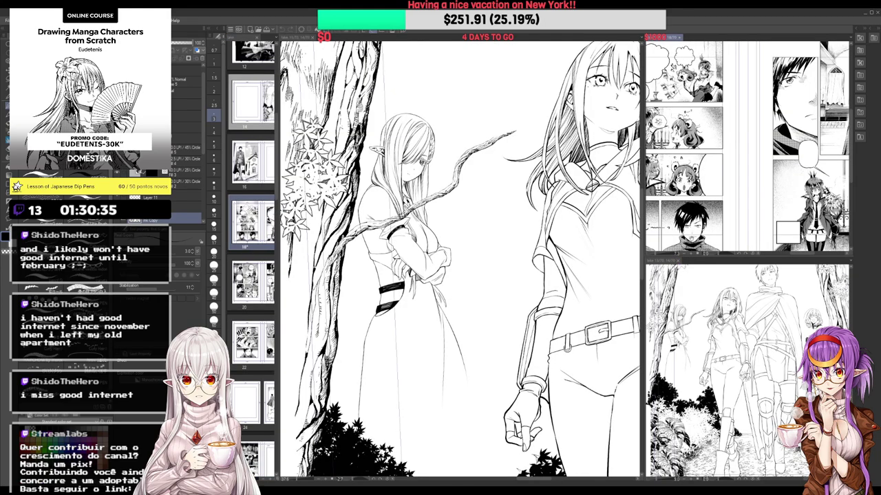
Examine the bear-eared girl holding a can in the reference spread's lower panel
left_click_drag(700, 210, 694, 208)
left_click_drag(782, 193, 720, 166)
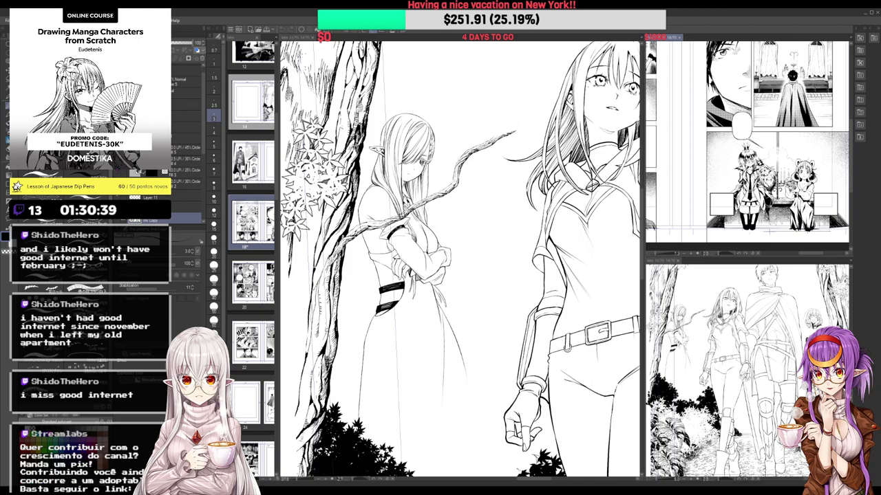
left_click_drag(771, 180, 722, 154)
scroll(759, 164, "up", 4)
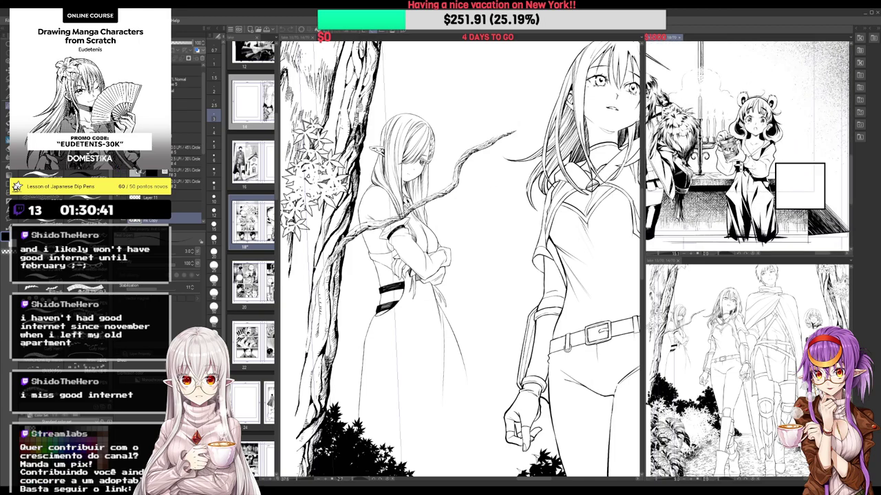
scroll(739, 285, "up", 2)
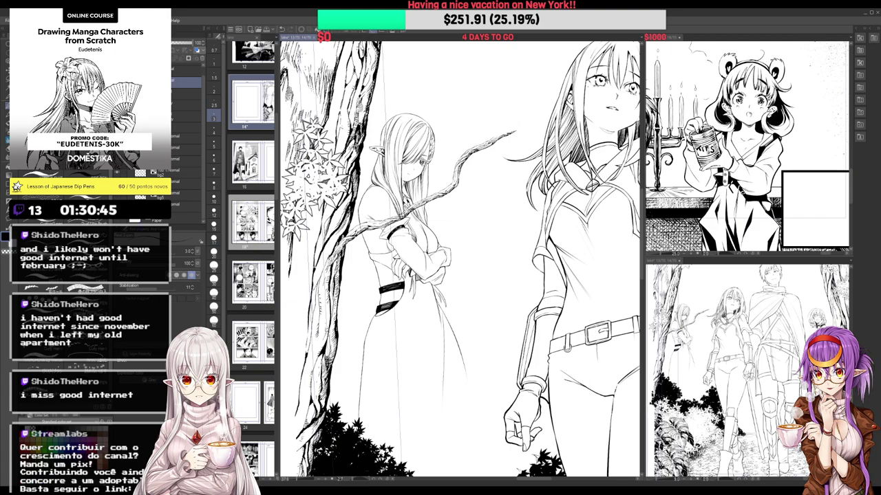
Show the rough sketch again and erase the elf's skirt lines where they overlap the bear-eared girl's figure
left_click(118, 149)
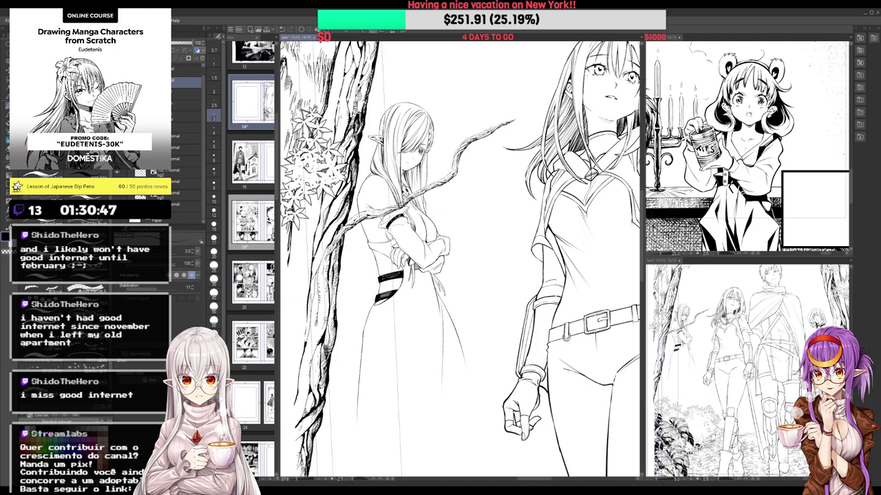
left_click(117, 196)
left_click_drag(483, 352, 456, 228)
left_click_drag(588, 270, 551, 276)
left_click_drag(472, 214, 481, 265)
left_click_drag(449, 213, 399, 201)
scroll(400, 201, "up", 4)
key("e")
left_click_drag(341, 228, 354, 291)
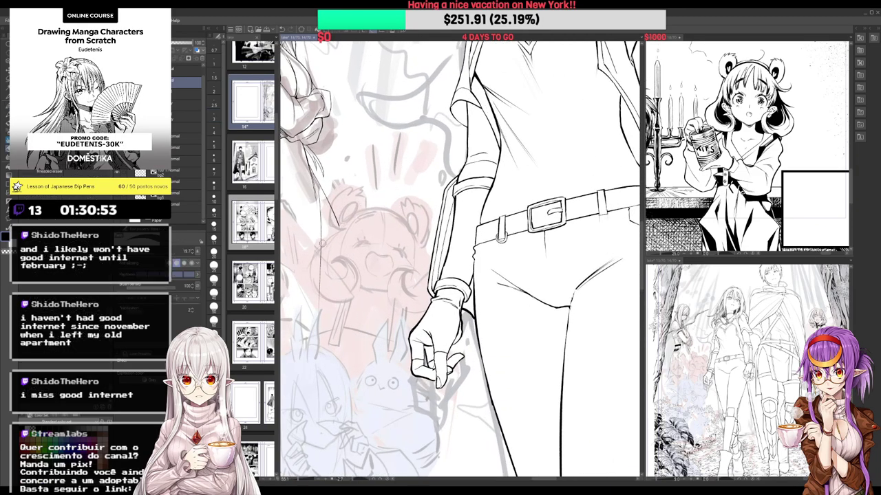
Ink the curved top and far side of the bear-eared girl's head over the sketch
scroll(352, 291, "up", 2)
mouse_move(344, 231)
left_mouse_down()
mouse_move(357, 271)
mouse_move(456, 273)
left_mouse_up()
left_click_drag(453, 326, 424, 311)
key("ctrl+z")
left_click_drag(335, 232, 433, 248)
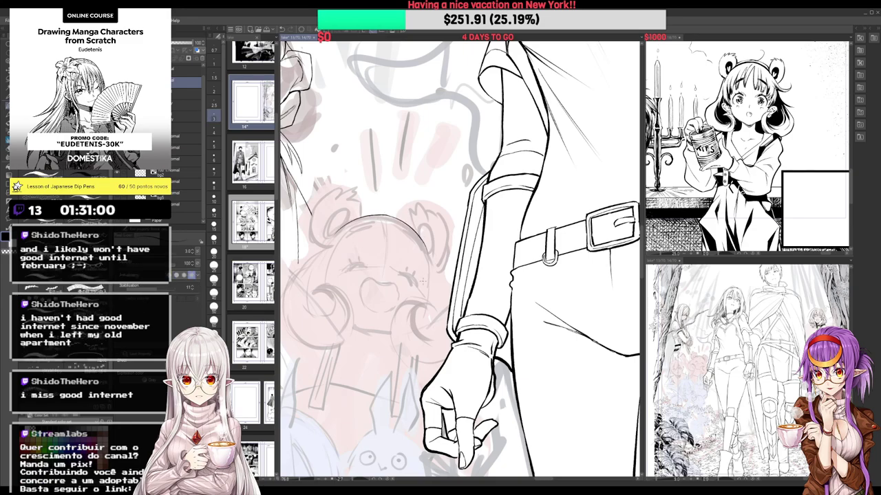
left_click_drag(425, 246, 431, 277)
Draw the first pointed fringe strands falling from the top of the girl's head onto her forehead
mouse_move(382, 231)
left_mouse_down()
mouse_move(386, 240)
mouse_move(368, 263)
mouse_move(383, 236)
mouse_move(356, 260)
left_mouse_up()
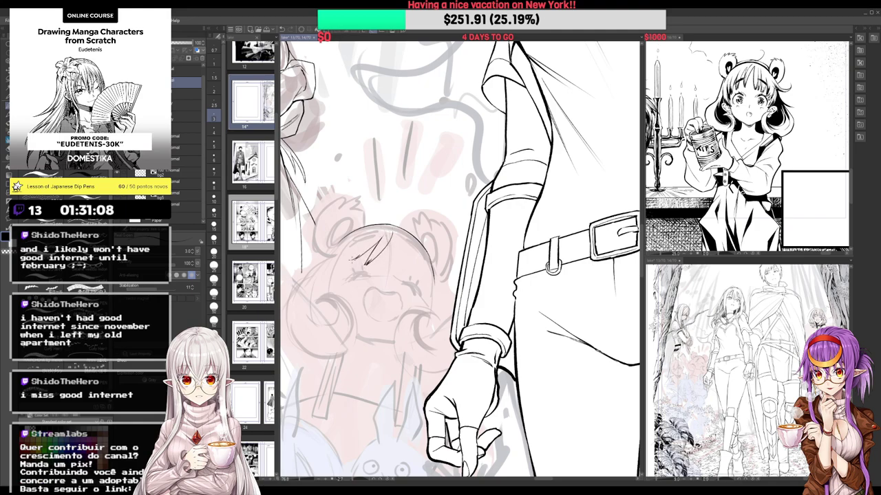
left_click_drag(376, 230, 352, 257)
left_click_drag(384, 227, 374, 235)
left_click_drag(413, 200, 404, 183)
mouse_move(382, 216)
left_mouse_down()
mouse_move(380, 241)
mouse_move(391, 225)
left_mouse_up()
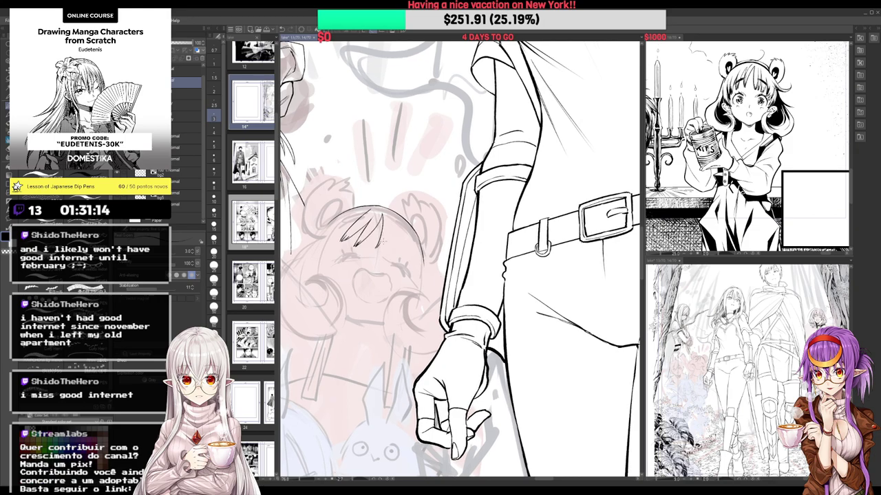
left_click_drag(388, 229, 403, 233)
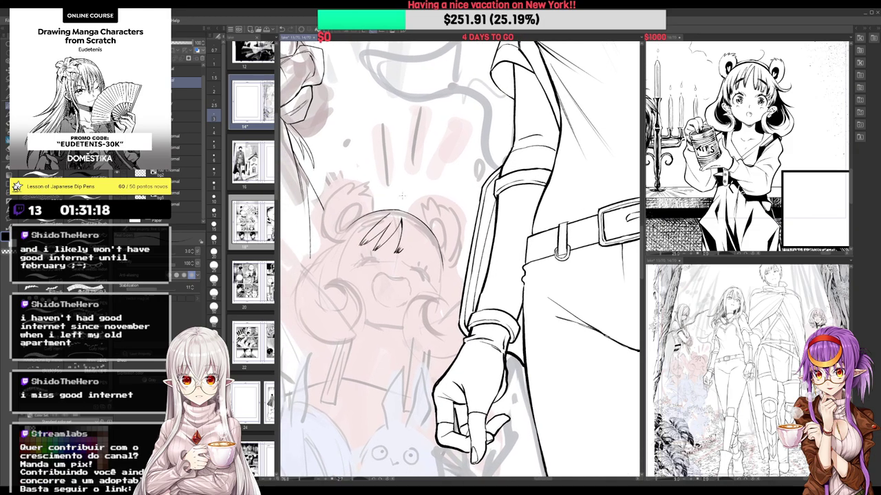
Thicken the arc across the girl's head and add more fringe strands beneath it
left_click_drag(350, 223, 411, 212)
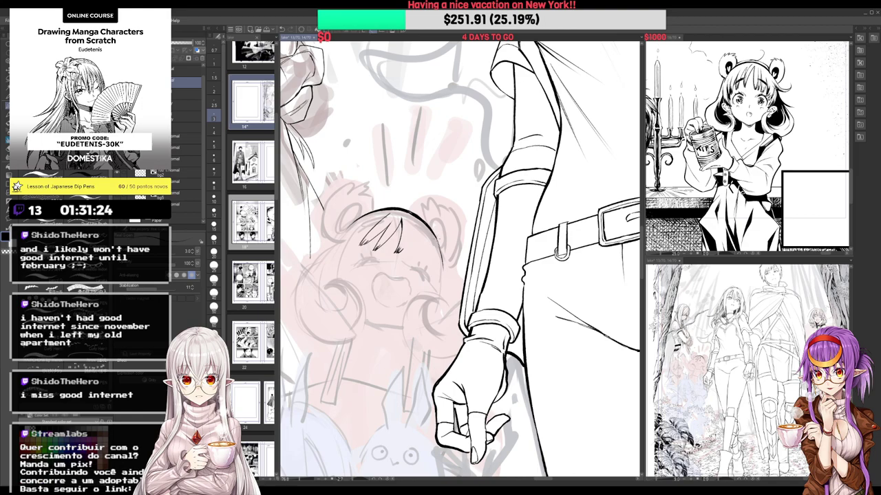
left_click_drag(415, 256, 422, 250)
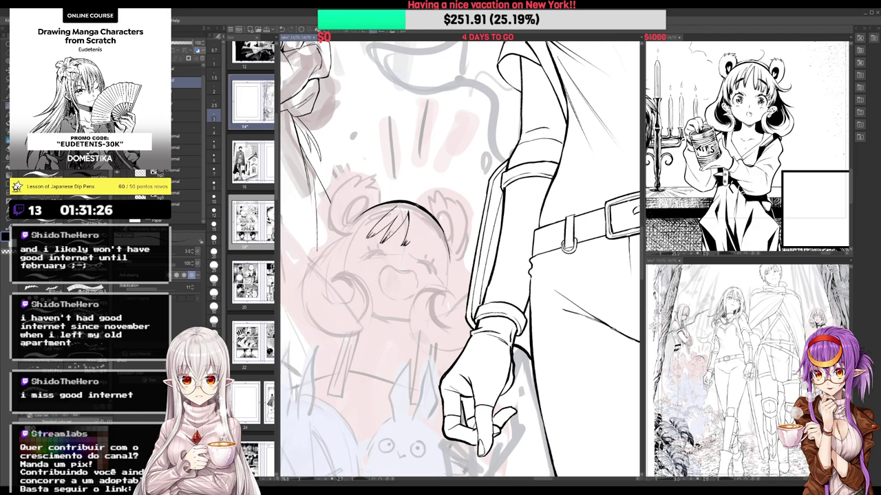
mouse_move(392, 216)
left_mouse_down()
mouse_move(375, 235)
mouse_move(382, 228)
mouse_move(405, 236)
left_mouse_up()
left_click_drag(386, 199, 390, 196)
left_click_drag(382, 230, 363, 242)
left_click_drag(380, 215, 355, 243)
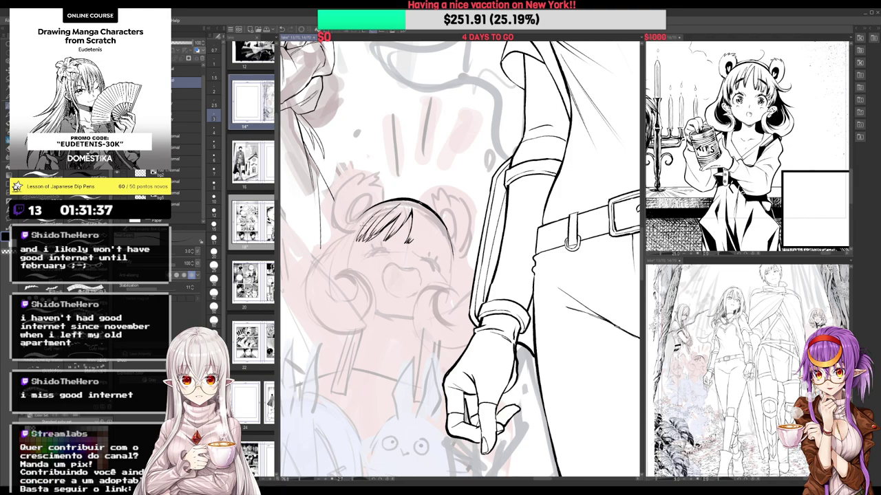
Fill out the fringe with additional fine strands and tidy their tips above the eyes
left_click_drag(374, 214, 355, 238)
mouse_move(414, 234)
left_mouse_down()
mouse_move(409, 244)
mouse_move(420, 213)
mouse_move(421, 239)
mouse_move(421, 226)
mouse_move(368, 238)
mouse_move(388, 224)
mouse_move(367, 242)
left_mouse_up()
key("e")
key("p")
left_click_drag(373, 232, 365, 241)
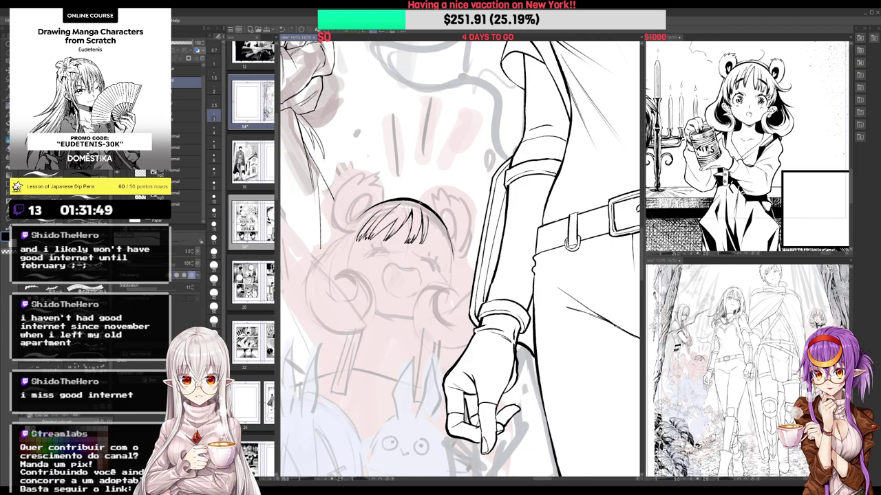
scroll(384, 217, "down", 5)
scroll(389, 213, "up", 5)
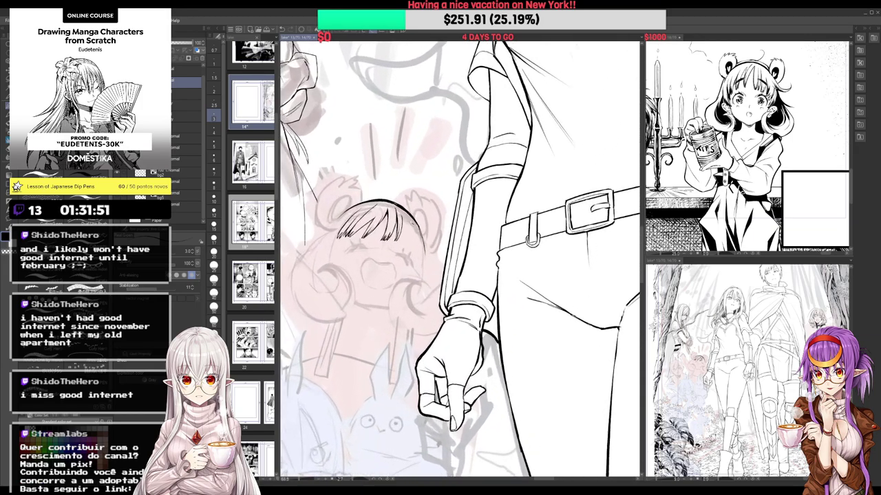
Ink the girl's first closed, smiling eye with a thick upward arc and small lashes
left_click_drag(346, 252, 362, 247)
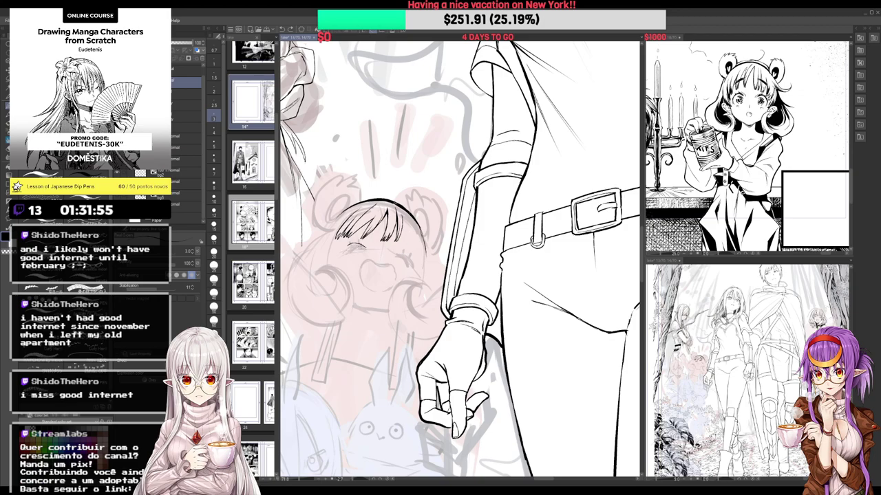
mouse_move(379, 231)
left_mouse_down()
mouse_move(388, 230)
mouse_move(375, 230)
left_mouse_up()
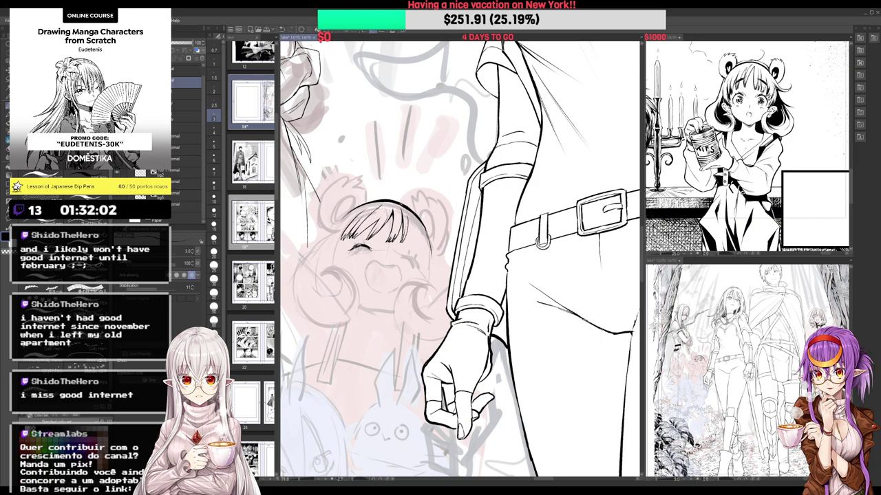
scroll(363, 251, "up", 2)
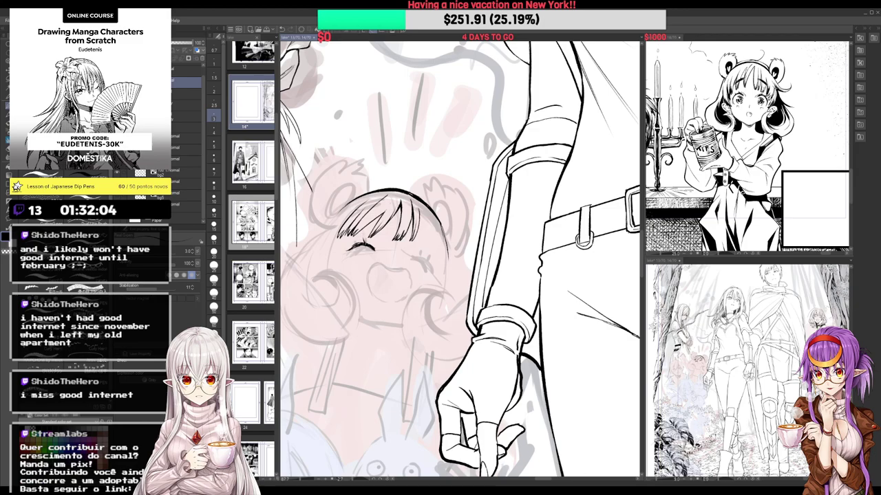
left_click_drag(364, 251, 370, 249)
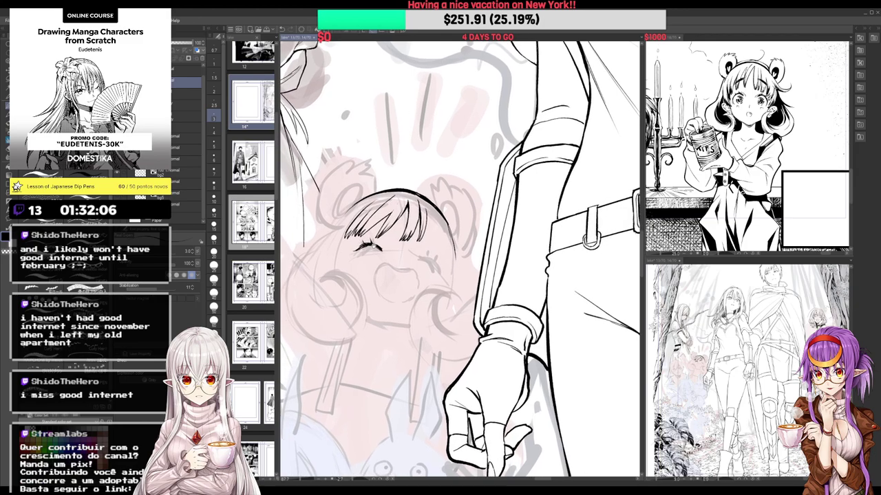
Ink the girl's second closed eye with a thick arc and outer lashes, and mark the small nose
left_click_drag(408, 209, 411, 199)
left_click_drag(415, 245, 427, 247)
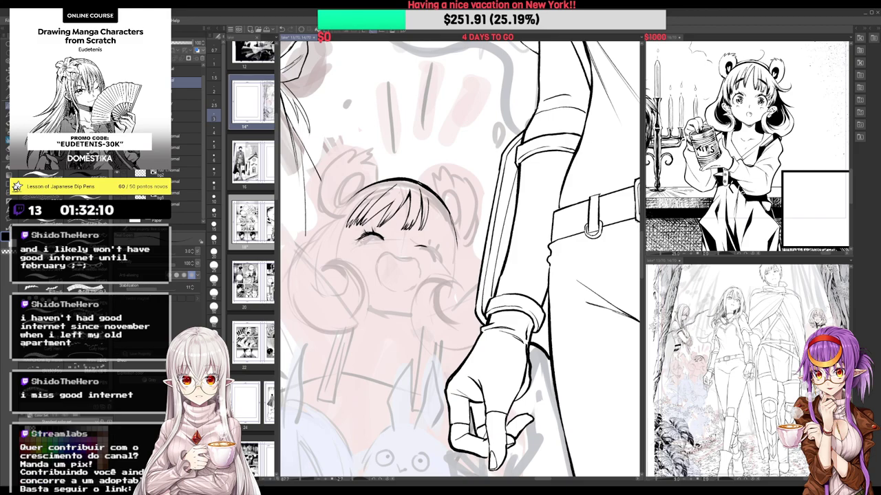
left_click_drag(431, 207, 449, 194)
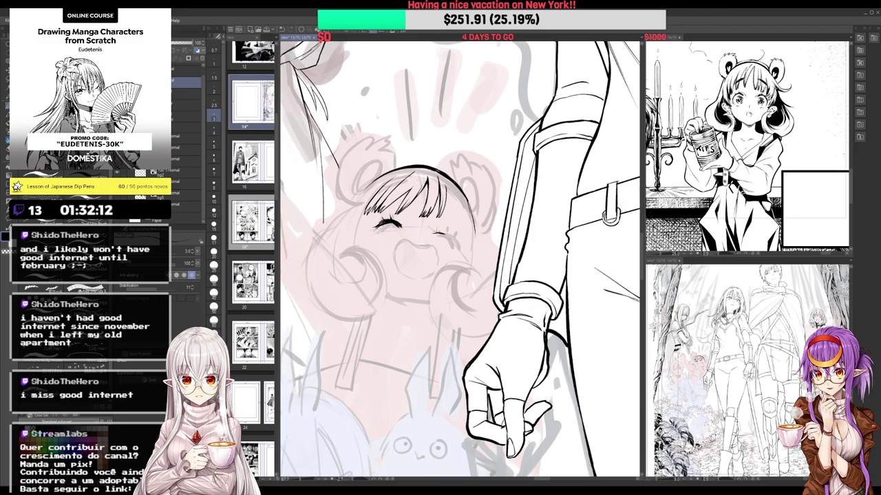
mouse_move(441, 232)
left_mouse_down()
mouse_move(433, 235)
mouse_move(452, 237)
left_mouse_up()
mouse_move(456, 236)
left_mouse_down()
mouse_move(446, 245)
mouse_move(449, 237)
mouse_move(411, 236)
mouse_move(420, 221)
left_mouse_up()
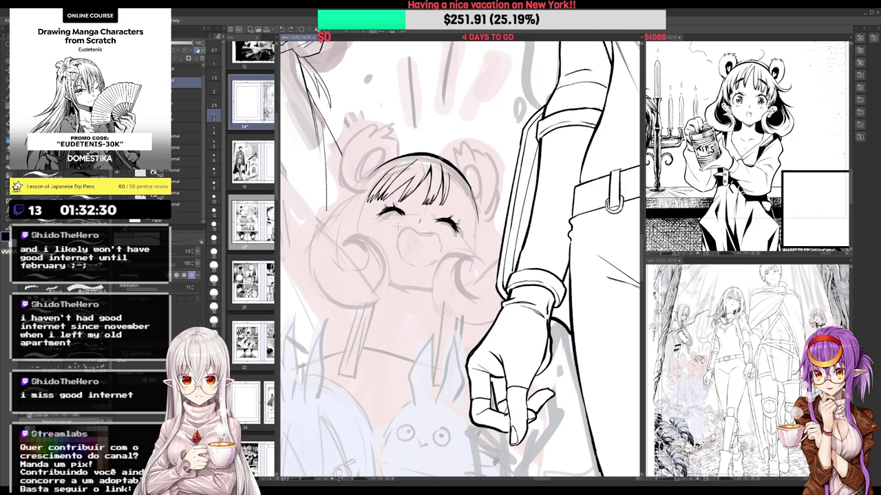
Ink the girl's wide open laughing mouth with a small fang, and add thick short eyebrows
mouse_move(392, 235)
left_mouse_down()
mouse_move(403, 264)
mouse_move(403, 225)
mouse_move(441, 238)
mouse_move(400, 223)
mouse_move(417, 197)
left_mouse_up()
key("ctrl+z")
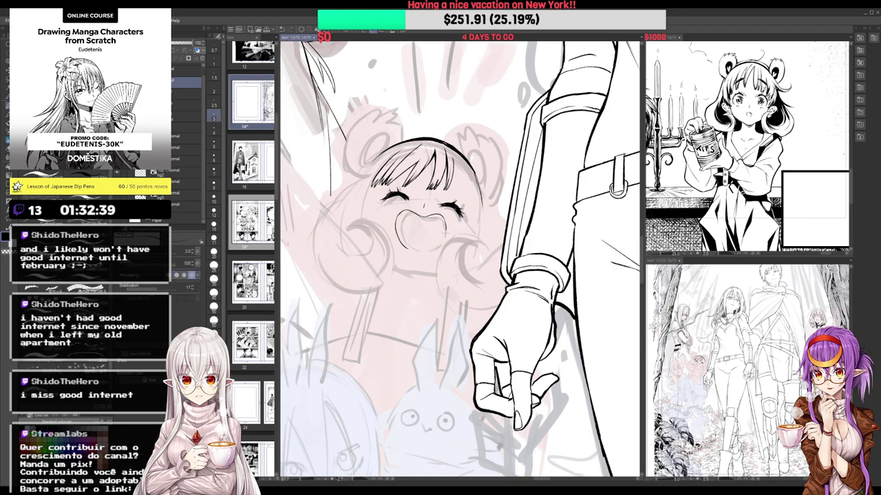
mouse_move(411, 249)
left_mouse_down()
mouse_move(432, 249)
mouse_move(446, 226)
mouse_move(437, 220)
left_mouse_up()
key("ctrl+z")
mouse_move(437, 221)
left_mouse_down()
mouse_move(440, 213)
mouse_move(437, 223)
left_mouse_up()
mouse_move(402, 197)
left_mouse_down()
mouse_move(404, 207)
mouse_move(416, 176)
mouse_move(467, 201)
mouse_move(469, 180)
left_mouse_up()
left_click_drag(350, 212, 351, 220)
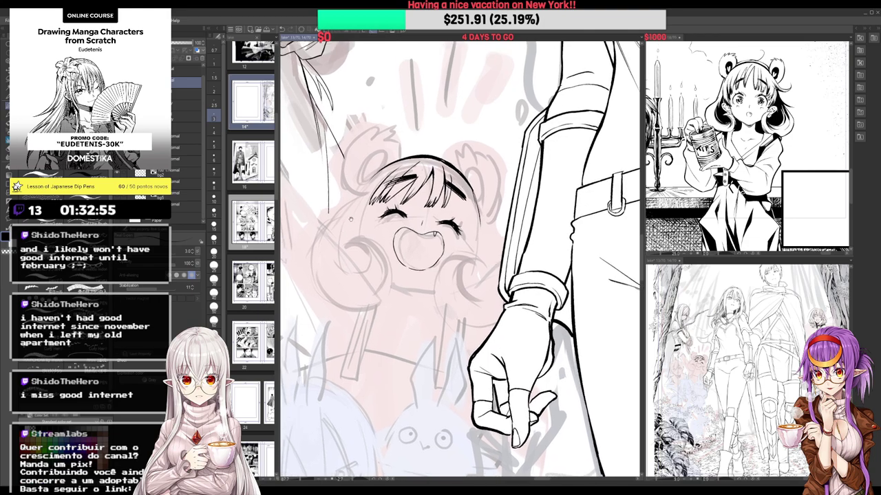
Ink the side hair framing the cheek beside the girl's first eye with long curved strands
left_click_drag(384, 192, 373, 218)
key("ctrl+z")
mouse_move(381, 170)
left_mouse_down()
mouse_move(352, 216)
mouse_move(365, 245)
left_mouse_up()
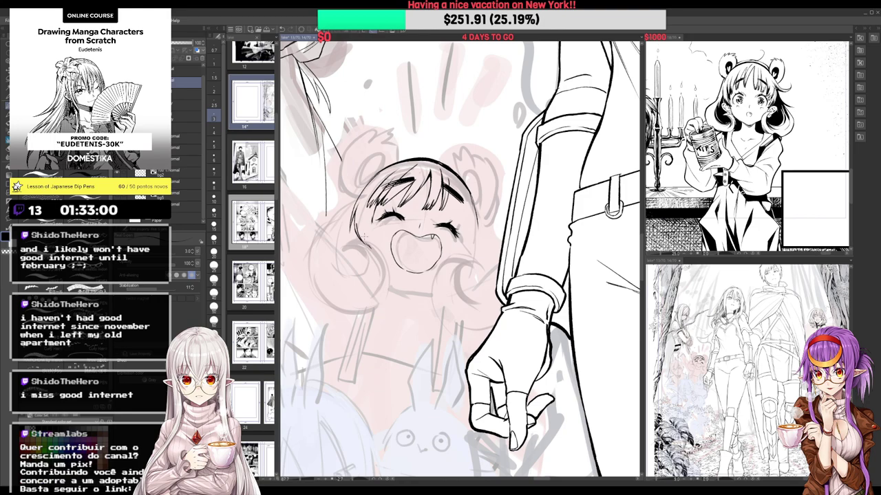
left_click_drag(367, 209, 362, 243)
left_click_drag(377, 183, 368, 239)
left_click_drag(370, 205, 381, 252)
left_click_drag(443, 218, 449, 214)
left_click_drag(381, 211, 397, 215)
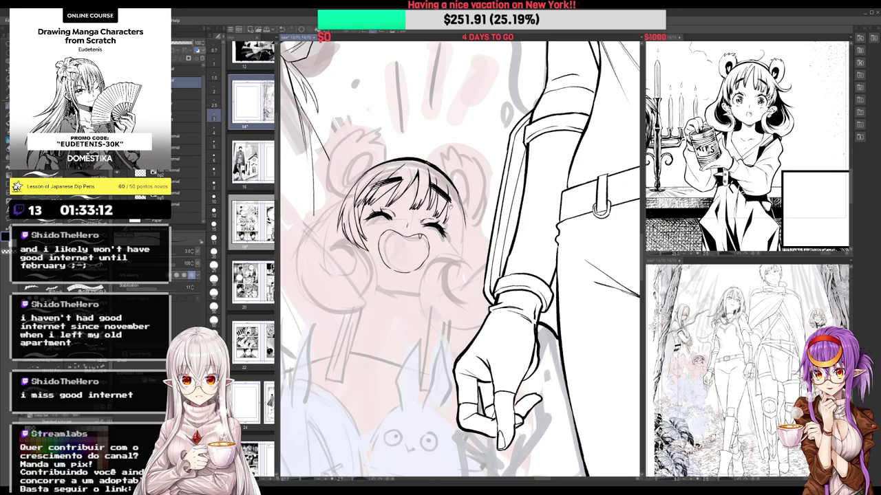
Touch up the strands around the brows and add outer hair lines beside the framed cheek
left_click_drag(412, 227, 410, 224)
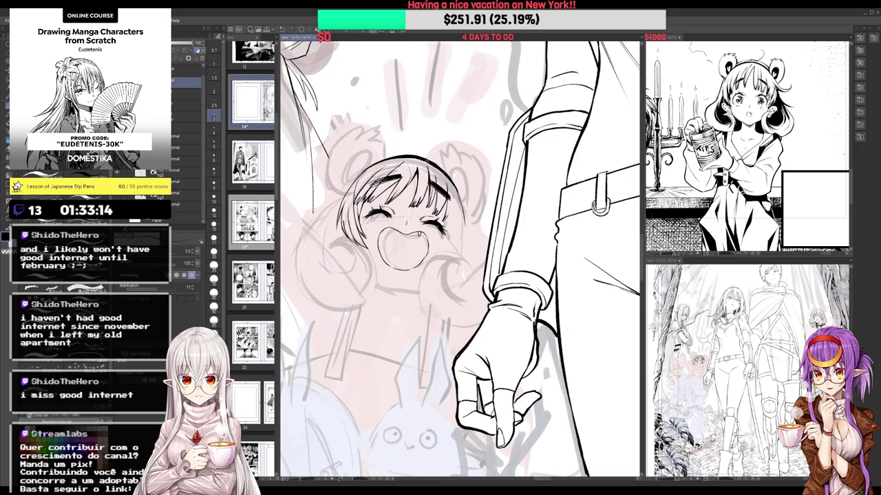
left_click_drag(453, 208, 454, 216)
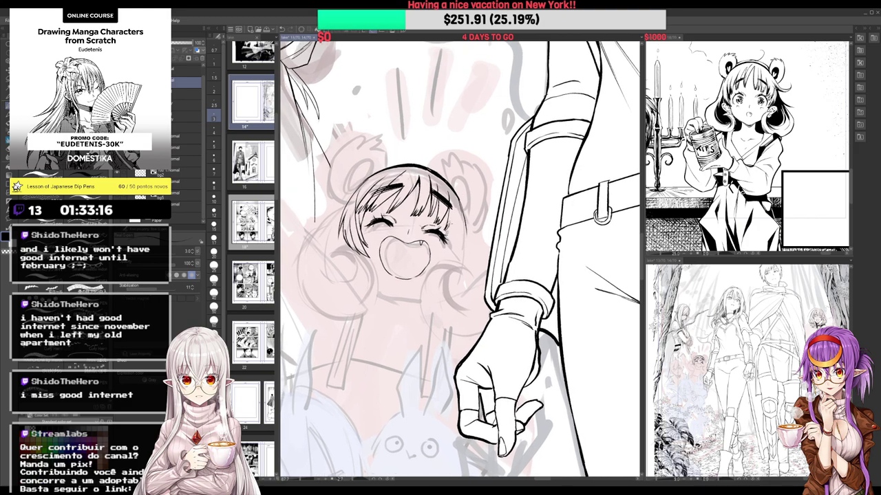
key("e")
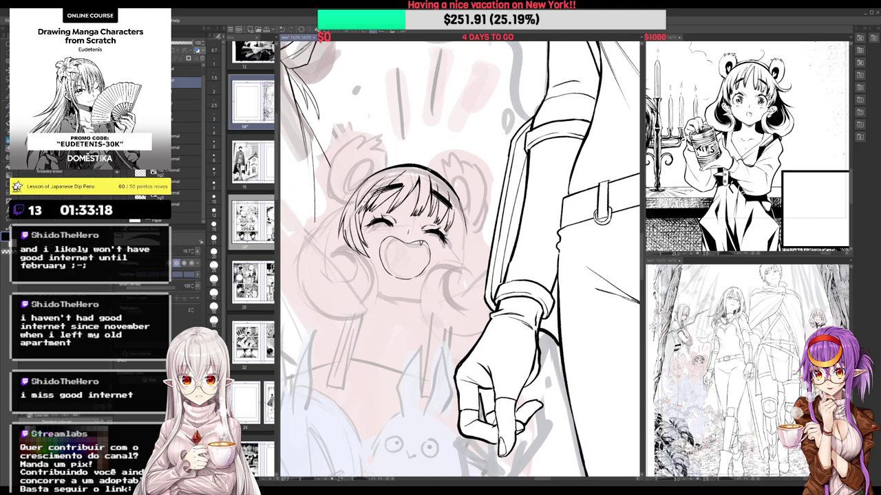
key("p")
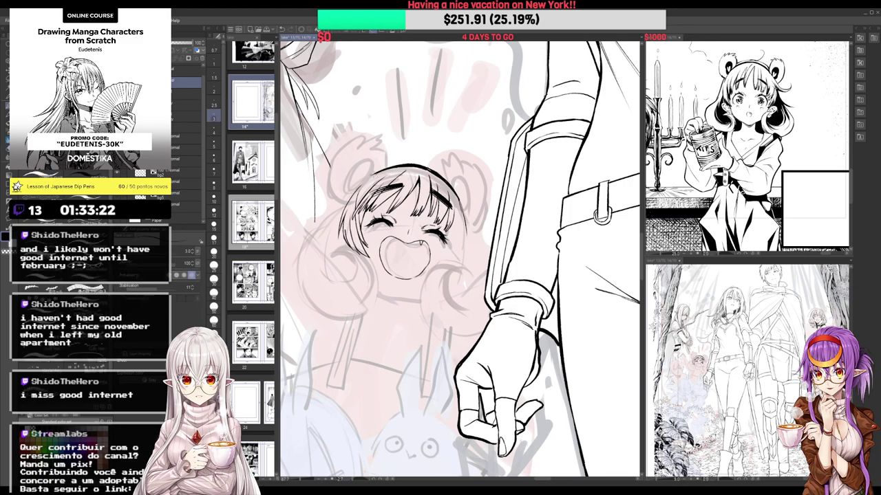
left_click_drag(337, 191, 326, 207)
mouse_move(363, 181)
left_mouse_down()
mouse_move(340, 196)
mouse_move(337, 221)
mouse_move(338, 209)
left_mouse_up()
left_click_drag(357, 185, 343, 207)
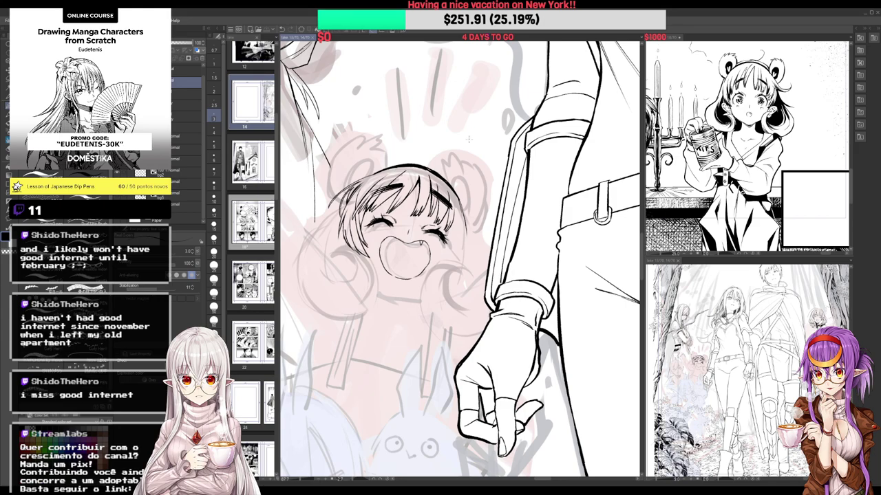
Ink the girl's hair on the side nearest the gloved arm, with loose strands and an outward-flipping curl
mouse_move(439, 171)
left_mouse_down()
mouse_move(435, 121)
mouse_move(425, 117)
left_mouse_up()
mouse_move(446, 145)
left_mouse_down()
mouse_move(483, 153)
mouse_move(460, 137)
mouse_move(473, 154)
mouse_move(443, 176)
mouse_move(475, 157)
mouse_move(435, 157)
mouse_move(447, 169)
left_mouse_up()
key("ctrl+z")
key("e")
key("p")
left_click_drag(435, 152, 452, 171)
left_click_drag(435, 146, 447, 168)
mouse_move(433, 139)
left_mouse_down()
mouse_move(450, 168)
mouse_move(466, 169)
mouse_move(475, 144)
mouse_move(474, 152)
left_mouse_up()
left_click_drag(441, 151, 470, 157)
mouse_move(439, 139)
left_mouse_down()
mouse_move(443, 118)
mouse_move(424, 176)
mouse_move(433, 154)
left_mouse_up()
mouse_move(437, 151)
left_mouse_down()
mouse_move(458, 189)
mouse_move(455, 172)
mouse_move(447, 186)
mouse_move(455, 167)
left_mouse_up()
mouse_move(439, 144)
left_mouse_down()
mouse_move(454, 165)
mouse_move(426, 189)
mouse_move(454, 108)
mouse_move(434, 119)
mouse_move(449, 118)
mouse_move(441, 129)
mouse_move(462, 175)
mouse_move(460, 166)
left_mouse_up()
Check the head against the whole group and ink the girl's chin line below the open mouth
scroll(483, 215, "down", 3)
scroll(464, 166, "down", 2)
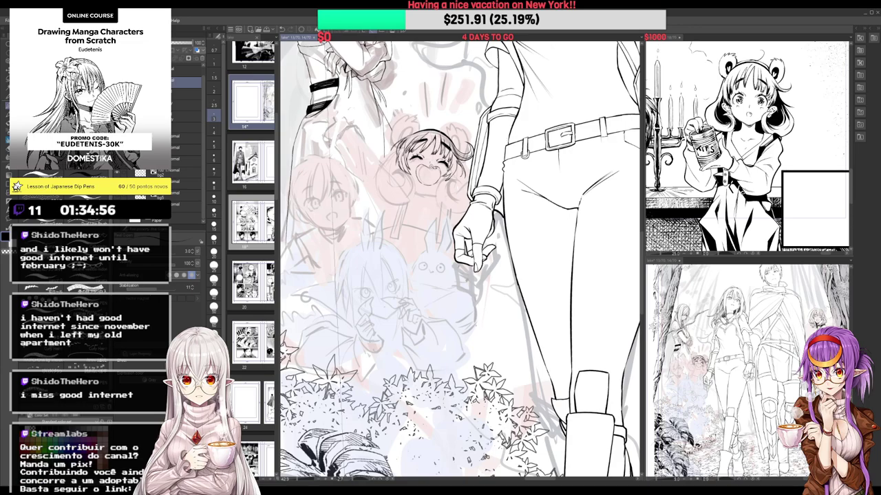
scroll(438, 168, "up", 3)
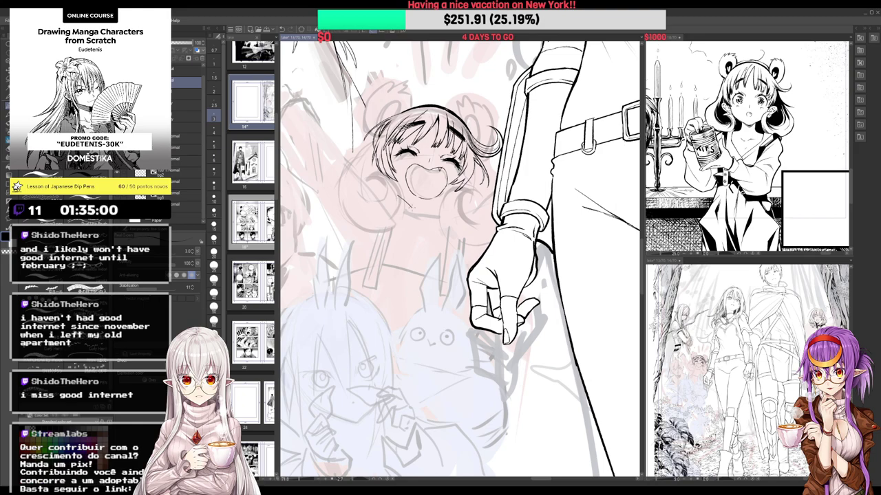
left_click_drag(407, 205, 440, 207)
Select the girl's inked head and rotate it about 5 degrees clockwise
key("m")
mouse_move(474, 97)
left_mouse_down()
mouse_move(371, 120)
mouse_move(447, 235)
mouse_move(514, 73)
left_mouse_up()
key("ctrl+t")
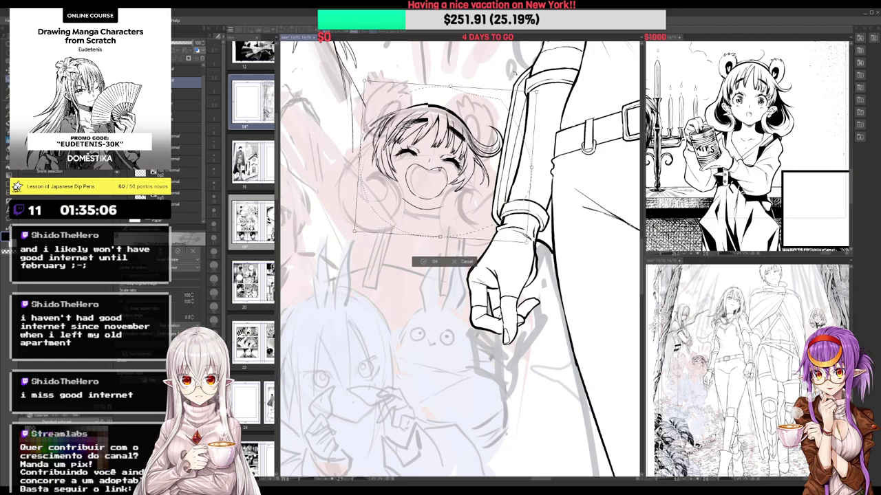
key("Return")
scroll(509, 75, "down", 2)
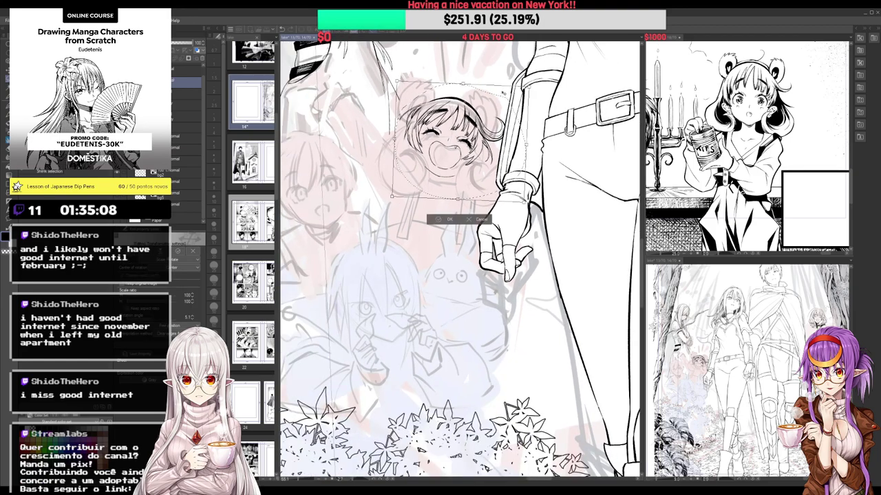
scroll(500, 100, "up", 2)
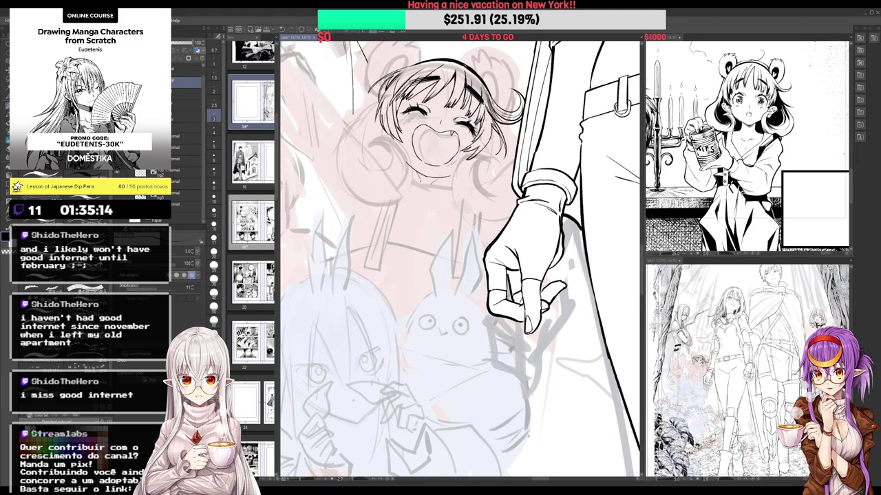
Ink the long narrow strap running down the girl's front, closing its lower end
left_click_drag(432, 146, 473, 125)
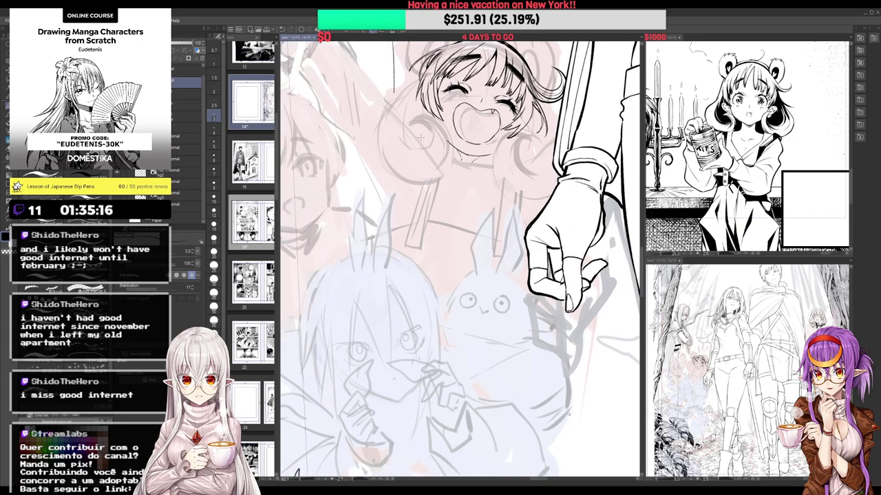
left_click_drag(421, 154, 405, 250)
scroll(428, 136, "down", 2)
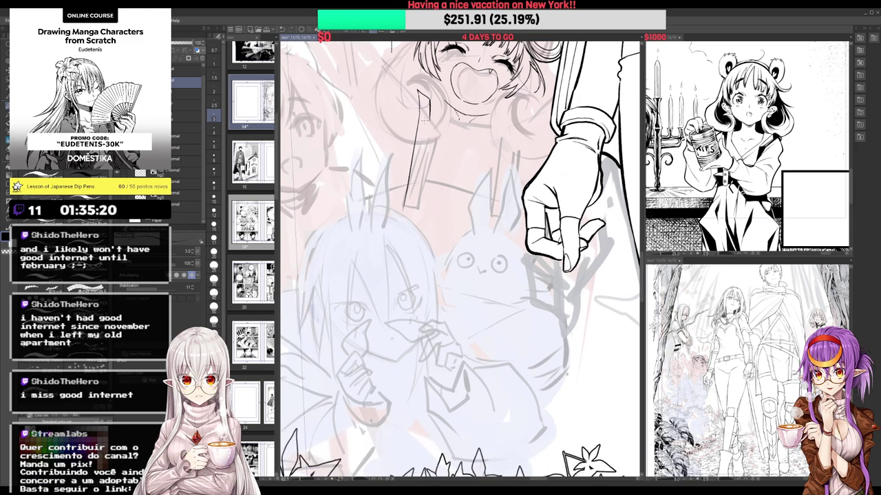
left_click_drag(432, 107, 413, 211)
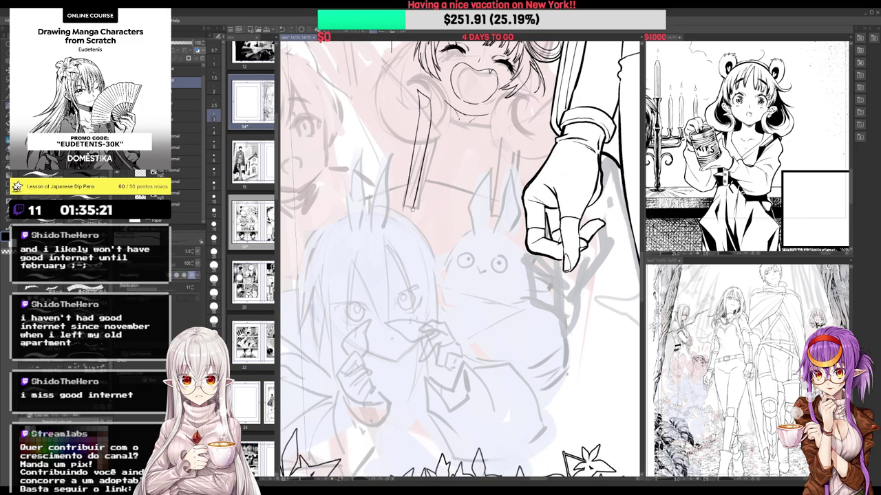
Undo the last strokes on the girl's front strap, then ink both narrow straps with rounded lower ends
scroll(413, 211, "down", 1)
key("ctrl+z")
key("ctrl+z")
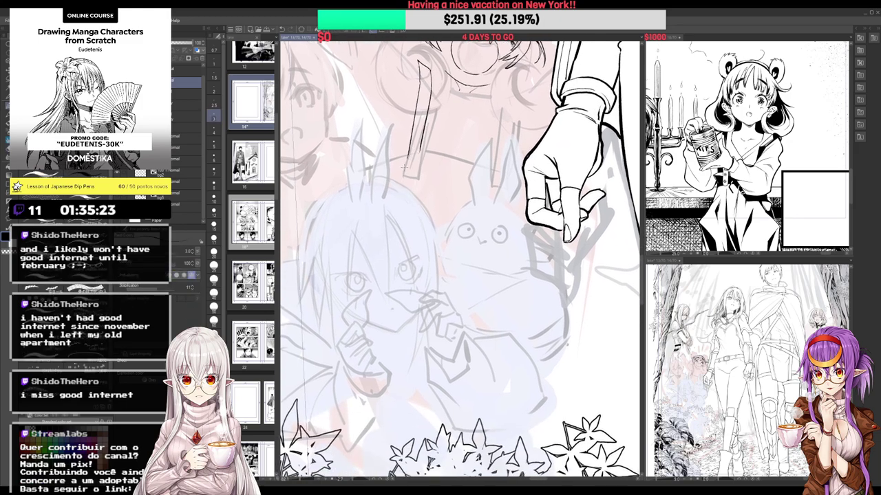
left_click_drag(408, 159, 409, 186)
left_click_drag(423, 146, 414, 172)
mouse_move(508, 89)
left_mouse_down()
mouse_move(425, 172)
mouse_move(419, 249)
left_mouse_up()
mouse_move(461, 143)
left_mouse_down()
mouse_move(437, 168)
mouse_move(428, 254)
mouse_move(434, 227)
left_mouse_up()
left_click_drag(419, 213, 419, 225)
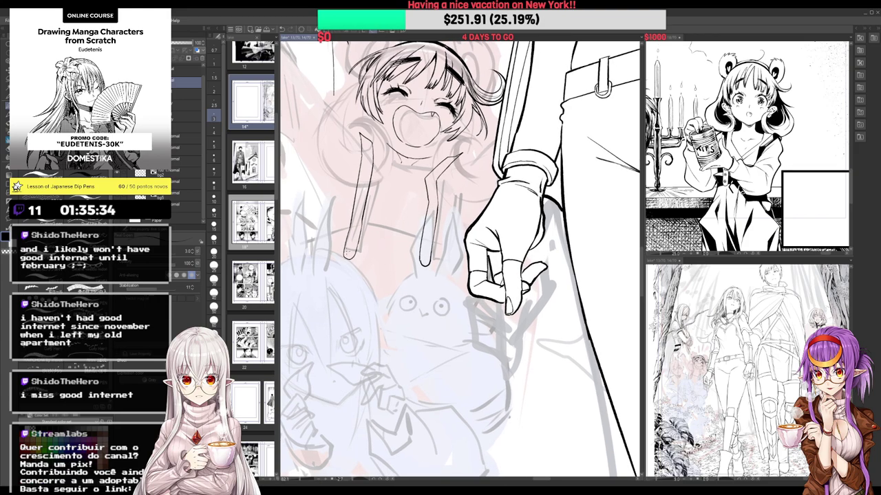
Ink three small round eyelets near the lower end of the strap farther from the gloved arm
left_click_drag(352, 247, 347, 254)
left_click_drag(354, 227, 361, 208)
mouse_move(450, 203)
left_mouse_down()
mouse_move(464, 121)
mouse_move(454, 187)
mouse_move(435, 227)
mouse_move(447, 252)
left_mouse_up()
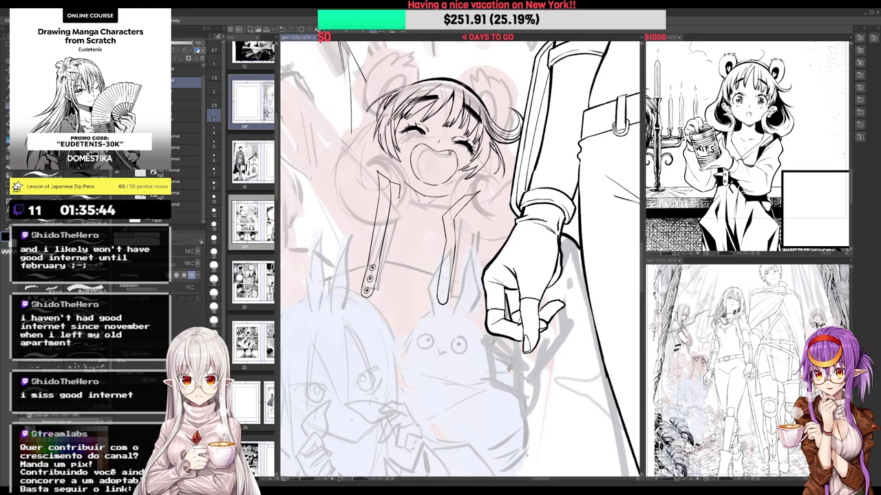
Ink the girl's neck and open collar, with the diagonal front edge running between the two straps
left_click_drag(412, 210, 440, 246)
left_click_drag(464, 189, 423, 218)
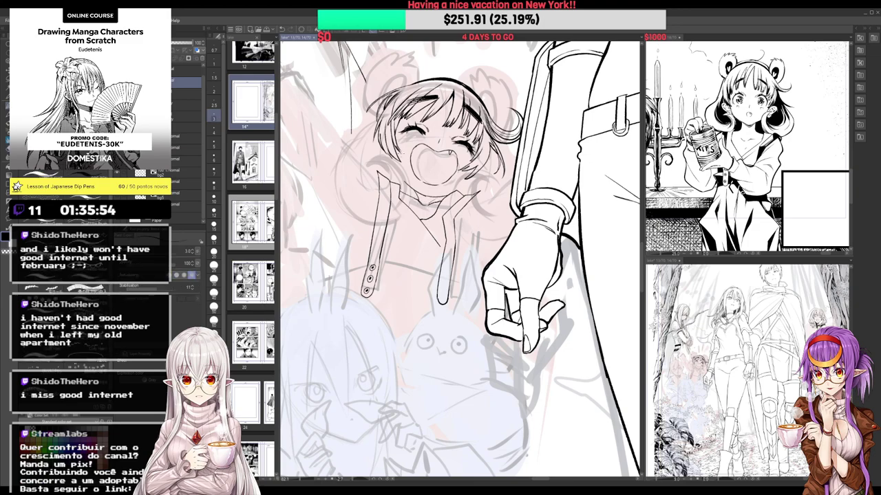
left_click_drag(406, 181, 424, 190)
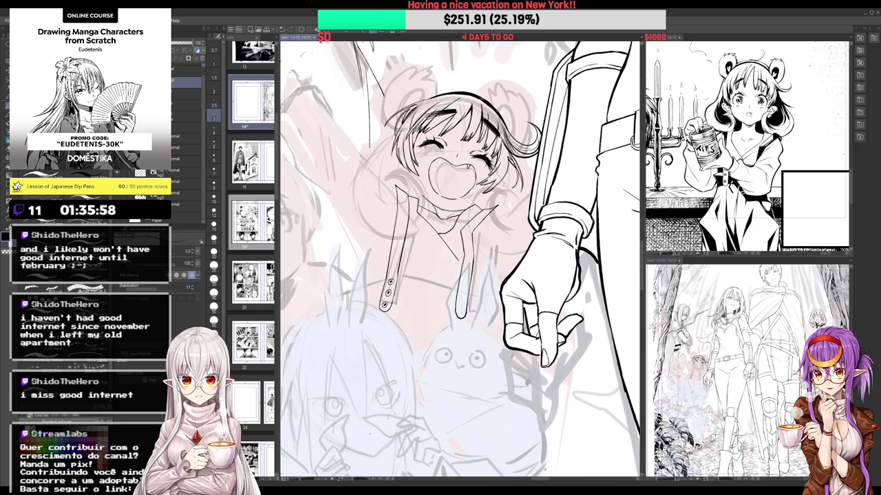
Ink the large round hair curl on the side away from the gloved arm, erasing overlapping and stray lines
mouse_move(395, 131)
left_mouse_down()
mouse_move(357, 196)
mouse_move(419, 223)
mouse_move(430, 195)
mouse_move(422, 182)
left_mouse_up()
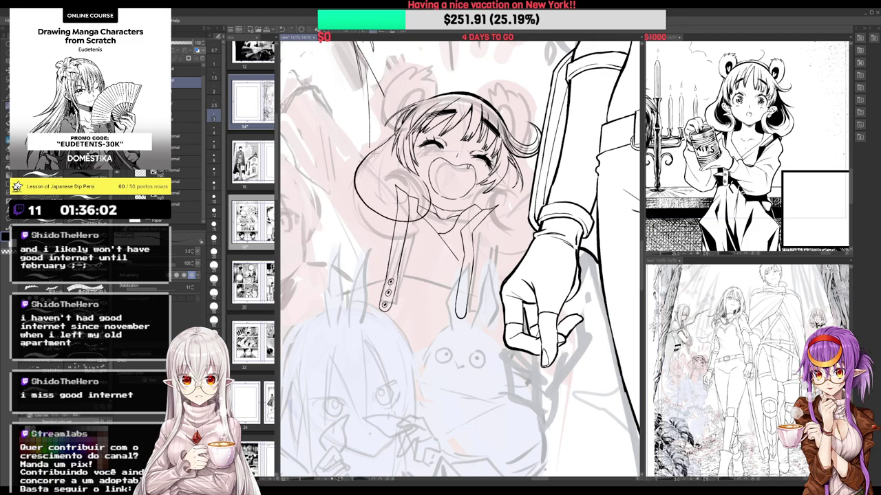
key("e")
mouse_move(374, 154)
left_mouse_down()
mouse_move(359, 167)
mouse_move(358, 187)
mouse_move(392, 139)
mouse_move(362, 176)
mouse_move(365, 195)
mouse_move(378, 200)
left_mouse_up()
key("p")
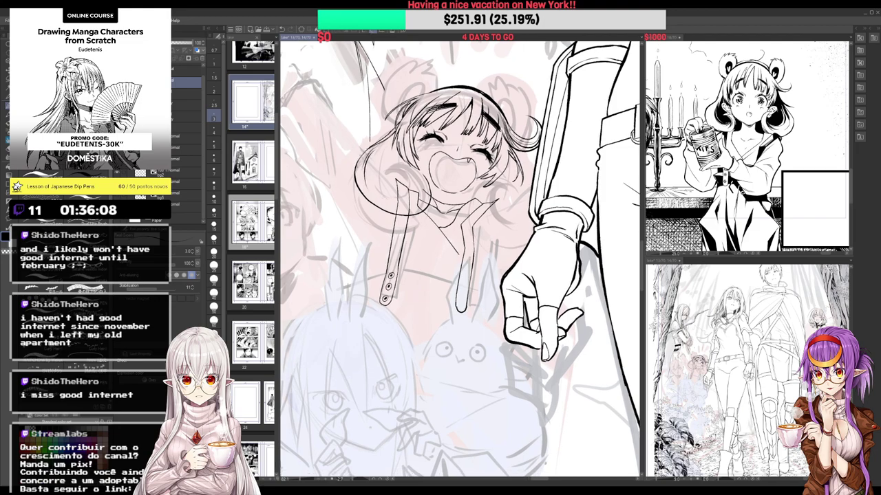
mouse_move(370, 147)
left_mouse_down()
mouse_move(357, 165)
mouse_move(405, 215)
left_mouse_up()
key("e")
mouse_move(359, 162)
left_mouse_down()
mouse_move(392, 212)
mouse_move(414, 211)
left_mouse_up()
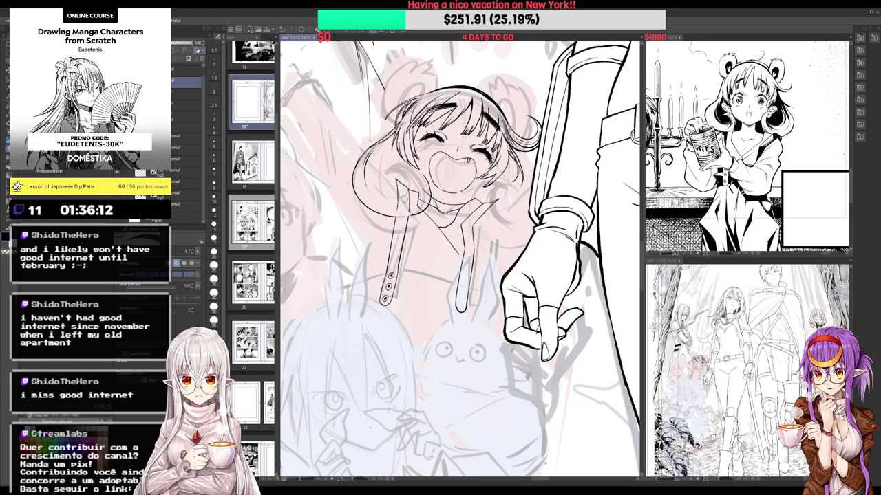
key("p")
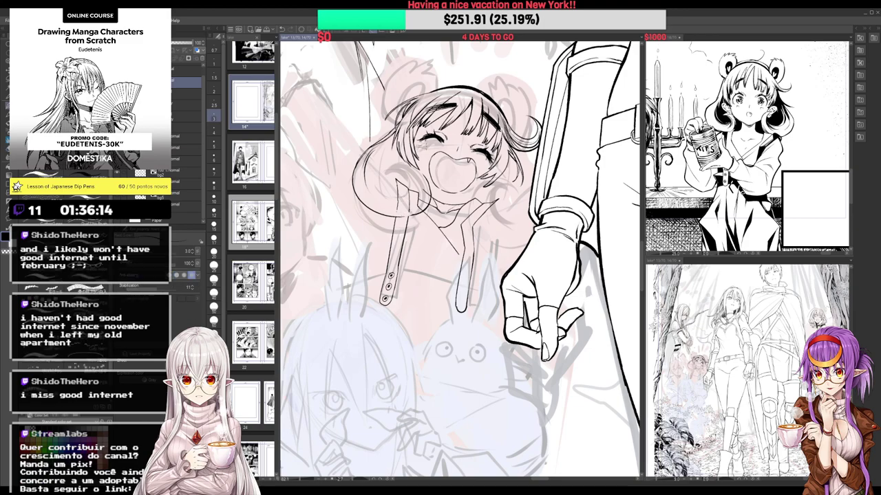
mouse_move(487, 159)
left_mouse_down()
mouse_move(483, 167)
mouse_move(480, 150)
left_mouse_up()
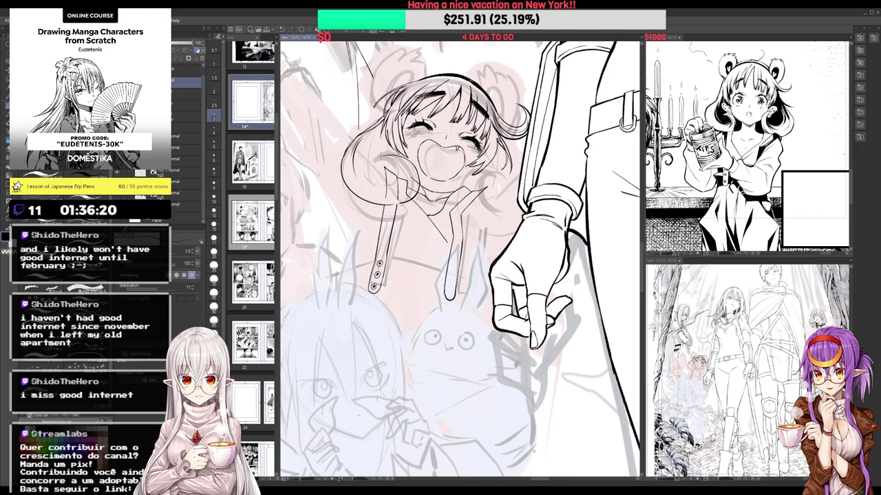
Ink the inward spiral of that large curl, clean up its lines, and fill its small hollow with black
key("e")
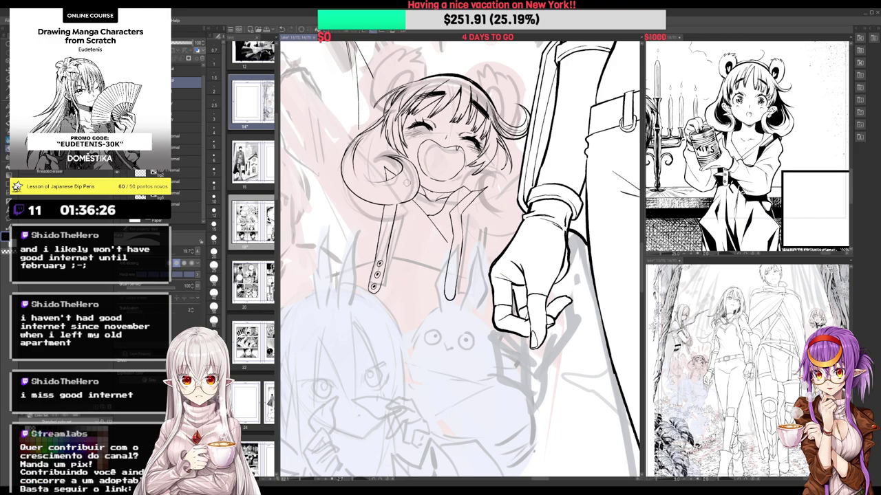
key("p")
left_click_drag(402, 175, 397, 180)
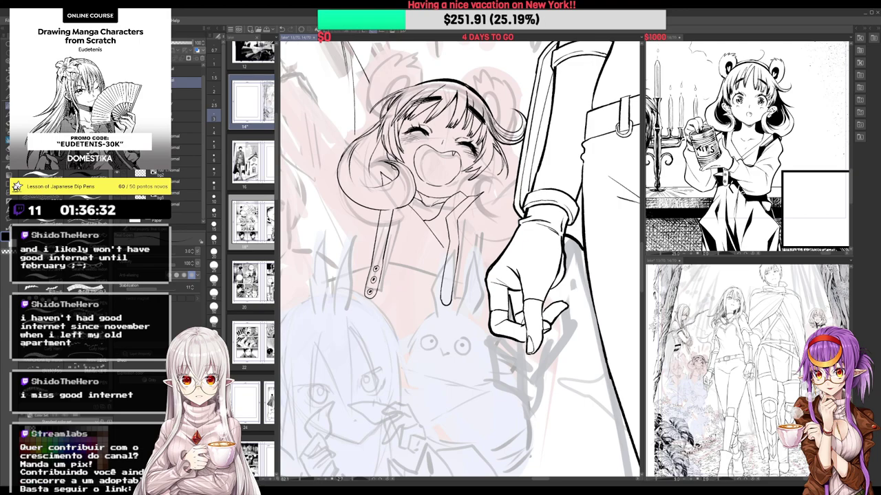
key("e")
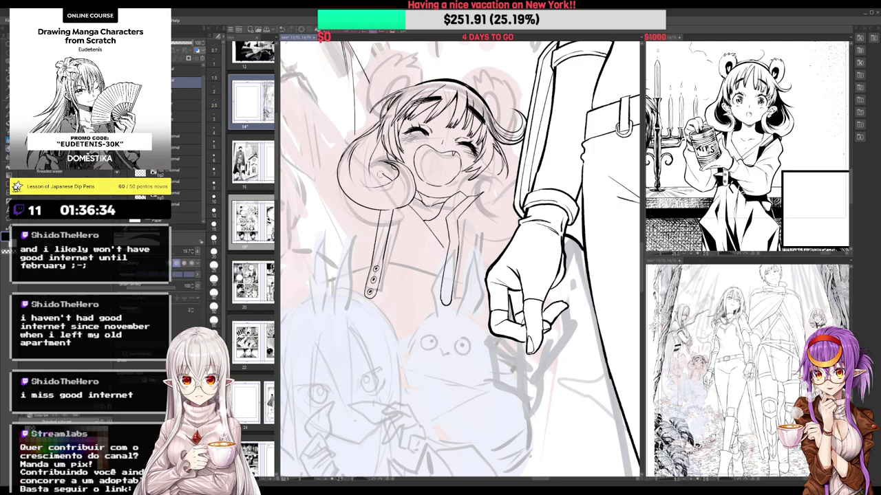
key("p")
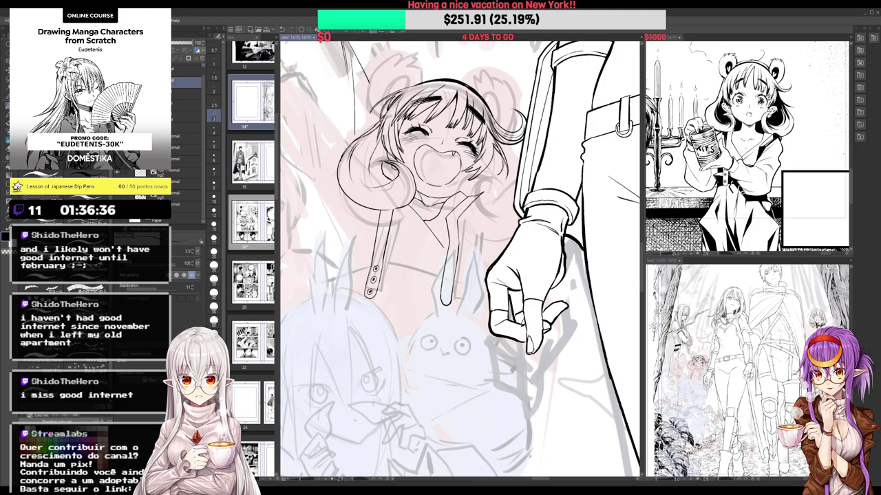
key("e")
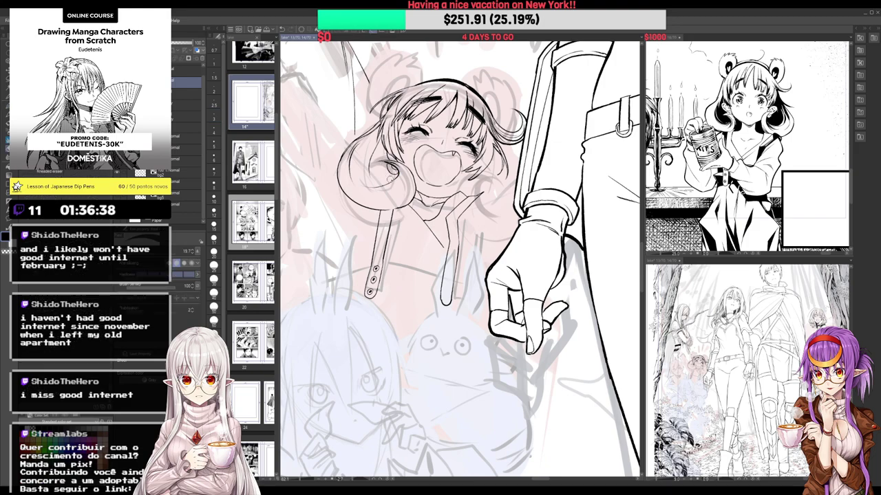
key("g")
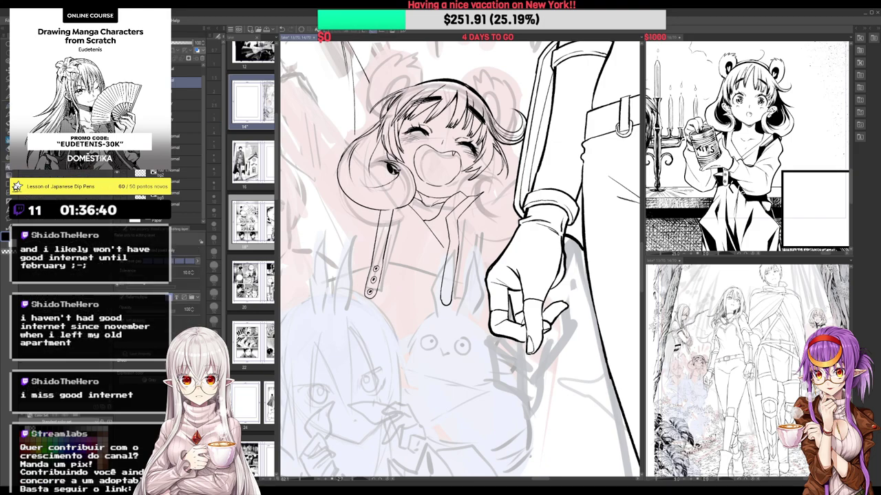
key("p")
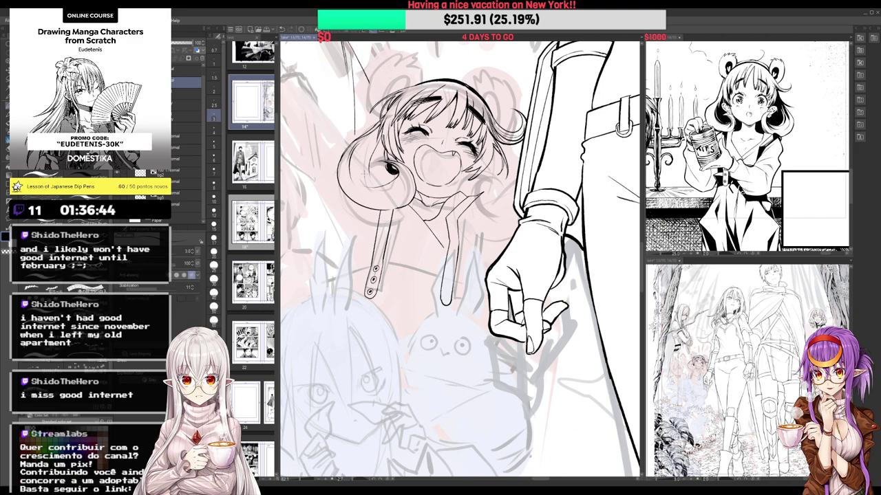
Ink the matching round hair curl beside the mouth on the gloved-arm side and erase the lines crossing it
left_click_drag(383, 188, 365, 143)
left_click_drag(413, 206, 395, 193)
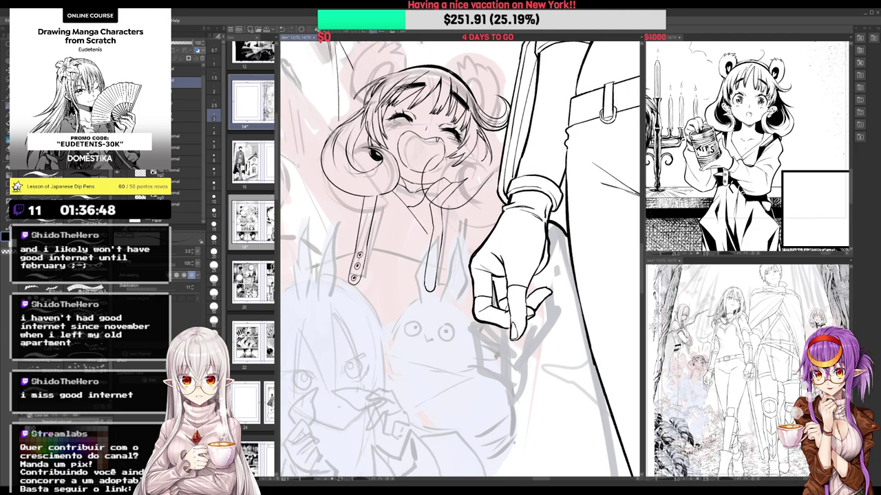
mouse_move(494, 172)
left_mouse_down()
mouse_move(445, 209)
mouse_move(454, 153)
mouse_move(468, 170)
mouse_move(435, 172)
mouse_move(454, 195)
mouse_move(454, 155)
mouse_move(474, 138)
left_mouse_up()
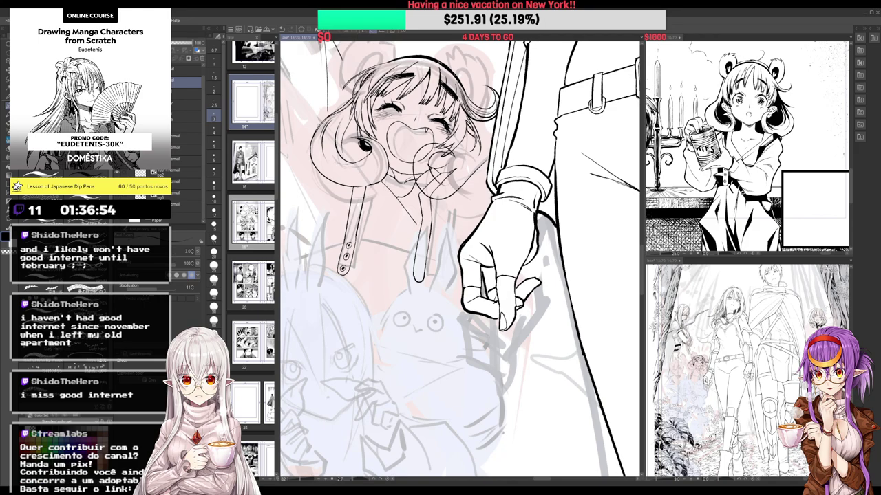
left_click_drag(459, 259, 449, 246)
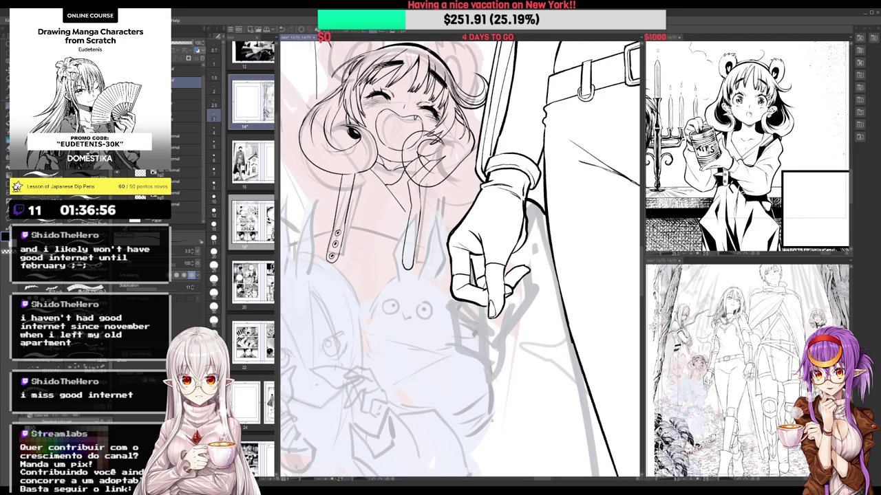
mouse_move(406, 144)
left_mouse_down()
mouse_move(415, 167)
mouse_move(424, 134)
left_mouse_up()
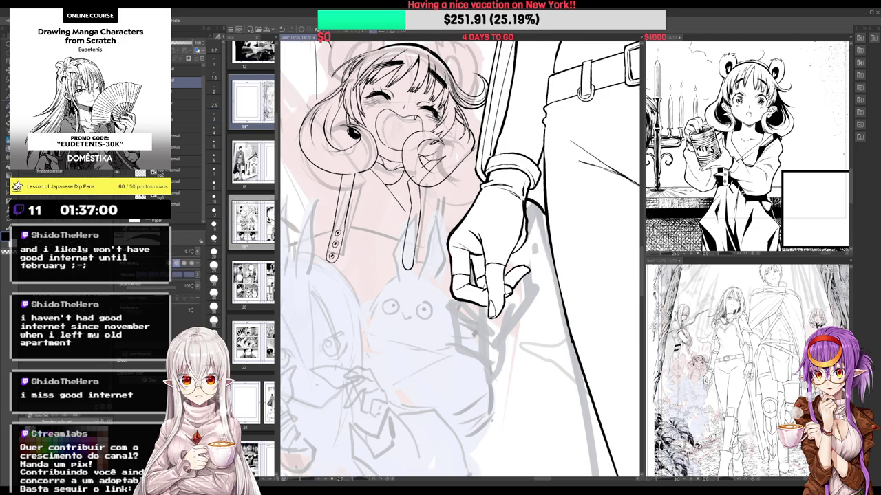
Ink the small inward spiral of the curl beside the mouth, cleaning up its overlapping lines
key("p")
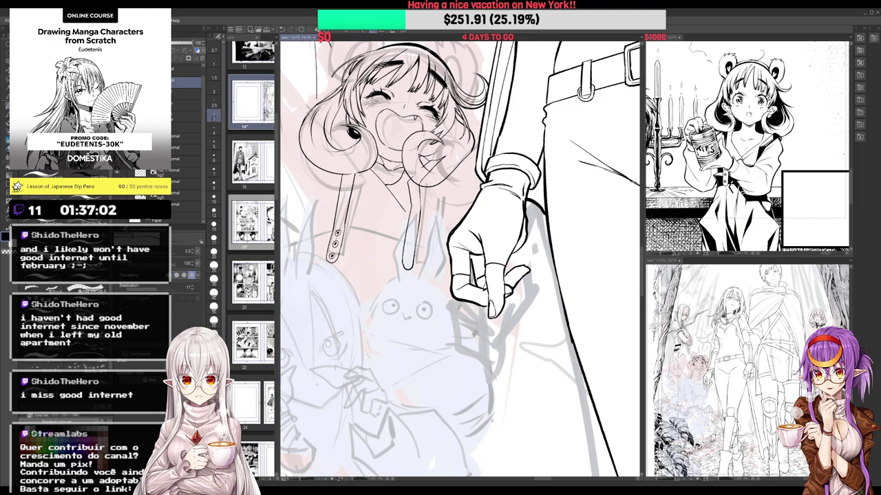
key("e")
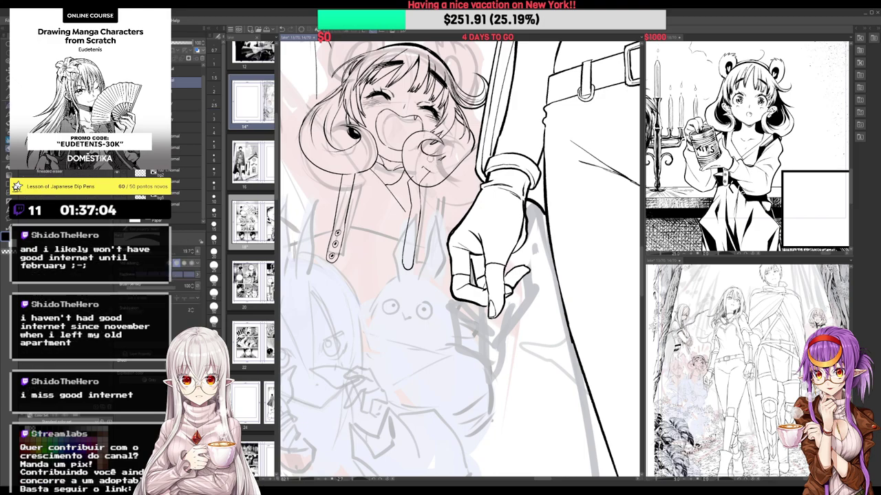
key("p")
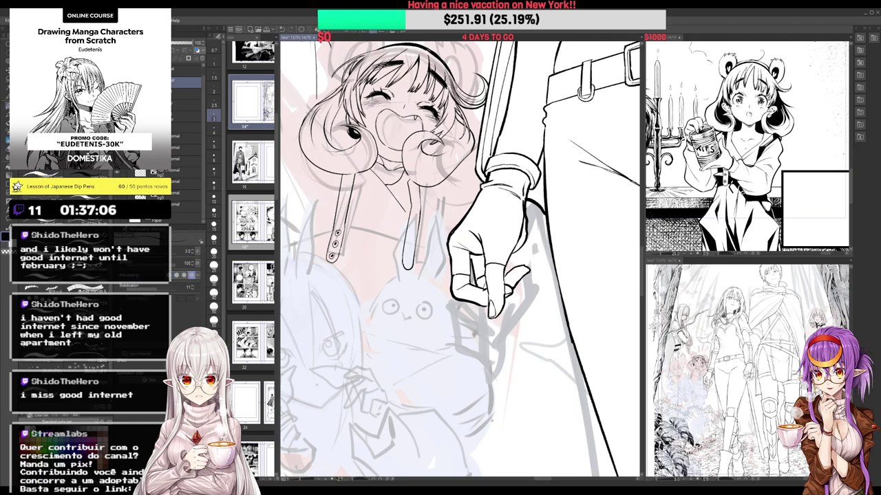
mouse_move(482, 115)
left_mouse_down()
mouse_move(487, 124)
mouse_move(461, 123)
left_mouse_up()
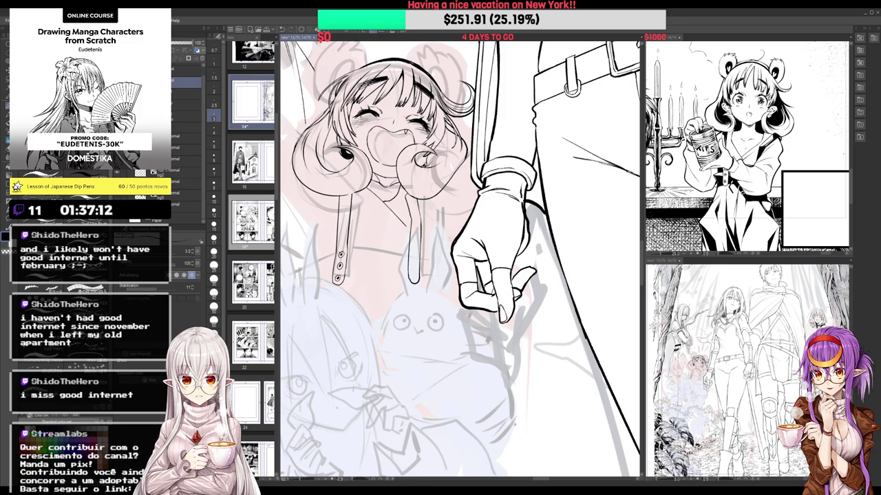
Ink the girl's two bear ears above the headband, with ragged fur tufts along their upper edges
scroll(430, 148, "down", 3)
scroll(376, 62, "up", 3)
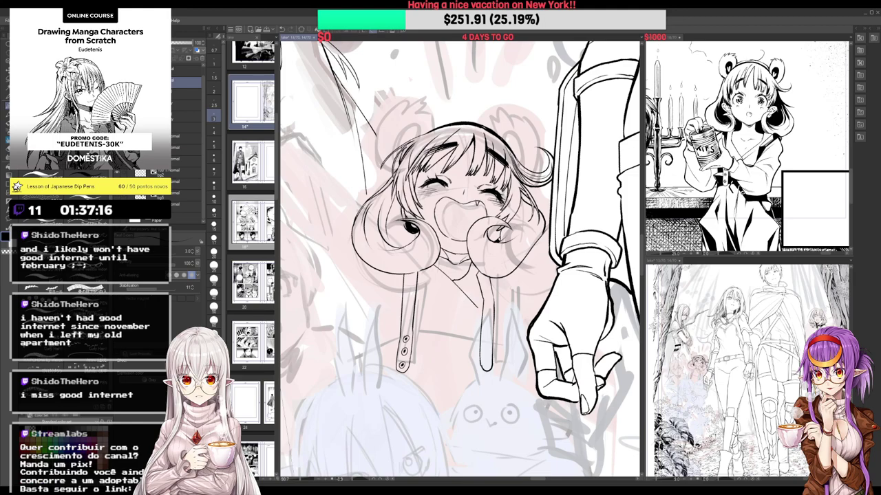
mouse_move(400, 143)
left_mouse_down()
mouse_move(430, 105)
mouse_move(452, 106)
left_mouse_up()
mouse_move(451, 105)
left_mouse_down()
mouse_move(438, 109)
mouse_move(443, 124)
left_mouse_up()
mouse_move(489, 96)
left_mouse_down()
mouse_move(452, 84)
mouse_move(423, 108)
mouse_move(421, 116)
mouse_move(461, 107)
mouse_move(479, 139)
mouse_move(482, 168)
mouse_move(463, 196)
mouse_move(473, 199)
left_mouse_up()
key("e")
key("p")
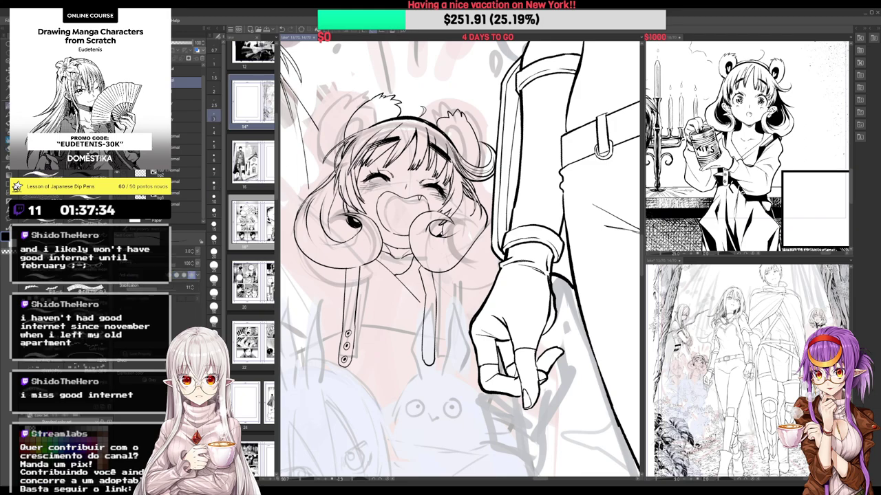
Hide the coloured rough sketch and ink a small stray hair on top of the girl's head
left_click(117, 207)
left_click_drag(425, 122, 433, 119)
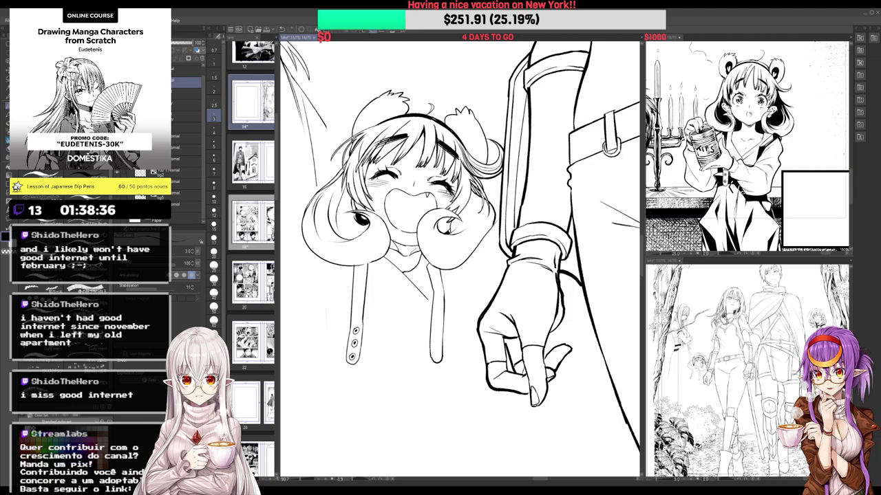
Ink flowing strand lines down the hair and into the large curl away from the gloved arm
mouse_move(371, 216)
left_mouse_down()
mouse_move(352, 241)
mouse_move(338, 219)
mouse_move(345, 193)
mouse_move(337, 235)
left_mouse_up()
left_click_drag(335, 205, 330, 227)
left_click_drag(344, 180, 329, 222)
left_click_drag(385, 275, 402, 252)
left_click_drag(356, 153, 339, 204)
mouse_move(335, 183)
left_mouse_down()
mouse_move(340, 212)
mouse_move(363, 223)
left_mouse_up()
mouse_move(335, 190)
left_mouse_down()
mouse_move(354, 219)
mouse_move(335, 208)
left_mouse_up()
left_click_drag(339, 206, 363, 219)
left_click_drag(346, 183, 336, 209)
mouse_move(344, 206)
left_mouse_down()
mouse_move(378, 161)
mouse_move(384, 198)
left_mouse_up()
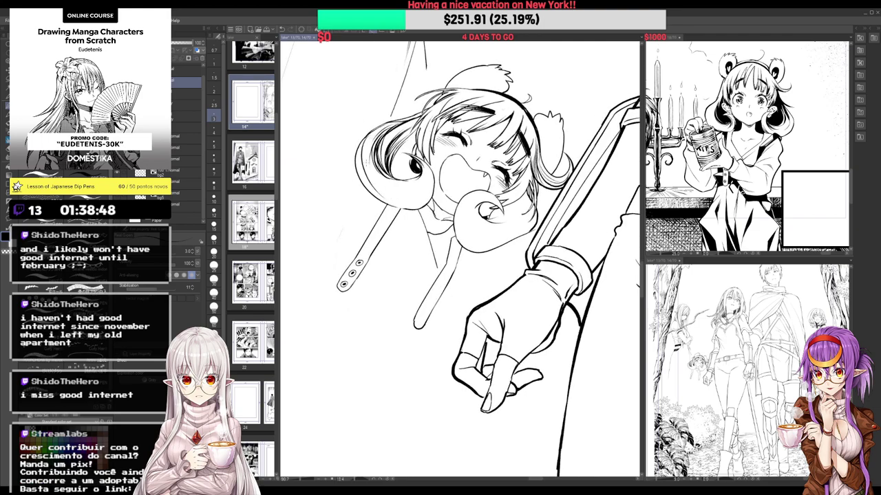
Build up dense curved strand lines around the outer and lower edge of the curl away from the gloved arm
left_click_drag(361, 161, 415, 213)
mouse_move(359, 170)
left_mouse_down()
mouse_move(377, 197)
mouse_move(368, 187)
left_mouse_up()
mouse_move(357, 227)
left_mouse_down()
mouse_move(394, 175)
mouse_move(344, 181)
left_mouse_up()
left_click_drag(399, 184, 417, 174)
mouse_move(412, 178)
left_mouse_down()
mouse_move(418, 164)
mouse_move(379, 183)
mouse_move(401, 185)
left_mouse_up()
left_click_drag(366, 147, 400, 184)
mouse_move(365, 129)
left_mouse_down()
mouse_move(384, 167)
mouse_move(418, 171)
mouse_move(369, 220)
left_mouse_up()
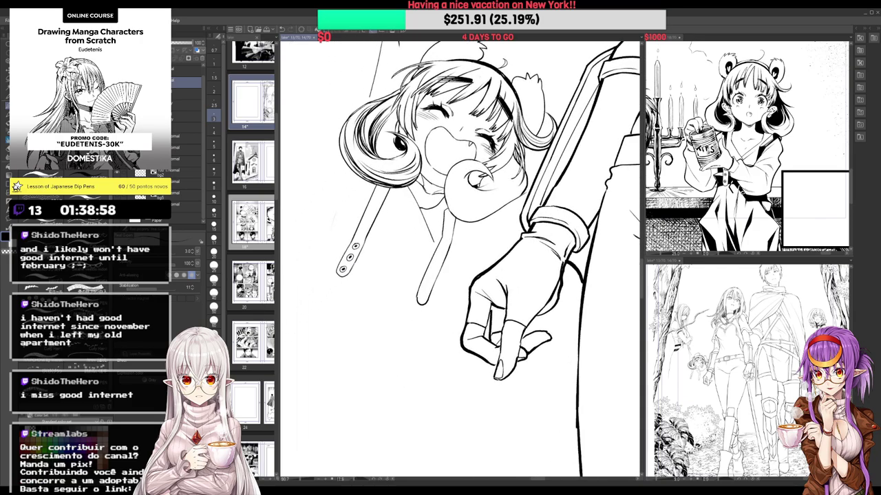
left_click_drag(354, 143, 388, 171)
mouse_move(372, 165)
left_mouse_down()
mouse_move(404, 170)
mouse_move(372, 217)
left_mouse_up()
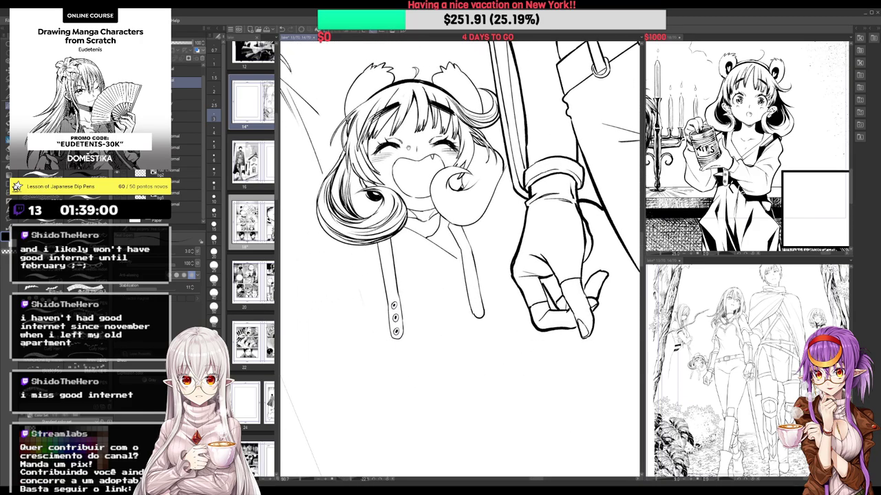
Darken the side hair above the large curl with long overlapping strands running down from the headband
left_click_drag(355, 136, 348, 163)
left_click_drag(356, 163, 369, 178)
mouse_move(357, 147)
left_mouse_down()
mouse_move(381, 183)
mouse_move(370, 123)
left_mouse_up()
scroll(379, 166, "down", 4)
key("ctrl+plus")
key("ctrl+plus")
mouse_move(357, 167)
left_mouse_down()
mouse_move(365, 134)
mouse_move(381, 119)
left_mouse_up()
left_click_drag(362, 171, 360, 185)
left_click_drag(364, 168, 361, 192)
mouse_move(365, 168)
left_mouse_down()
mouse_move(363, 193)
mouse_move(355, 171)
left_mouse_up()
Add fine tapered strand lines to the girl's bangs below the headband
left_click_drag(444, 120, 449, 138)
left_click_drag(426, 158, 440, 198)
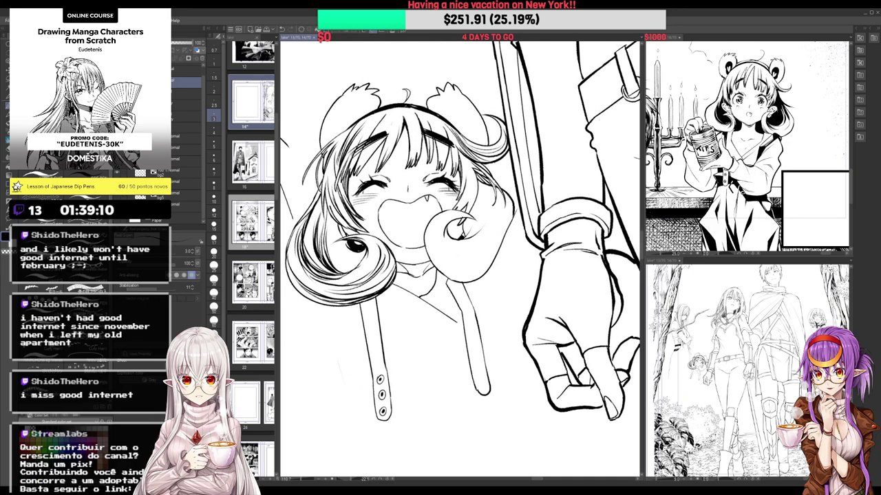
left_click_drag(406, 105, 417, 156)
mouse_move(416, 126)
left_mouse_down()
mouse_move(418, 149)
mouse_move(386, 153)
left_mouse_up()
mouse_move(394, 140)
left_mouse_down()
mouse_move(381, 164)
mouse_move(359, 174)
left_mouse_up()
left_click_drag(378, 144, 363, 167)
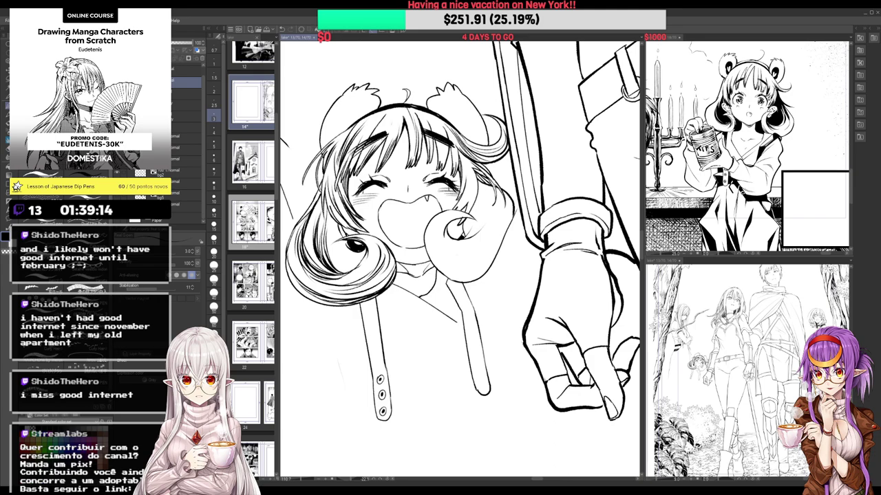
Add strand lines to the hair on the gloved-arm side and darken the spiral of the curl beside the mouth
left_click_drag(429, 137, 442, 168)
left_click_drag(440, 207, 420, 171)
left_click_drag(436, 117, 432, 139)
left_click_drag(441, 206, 425, 158)
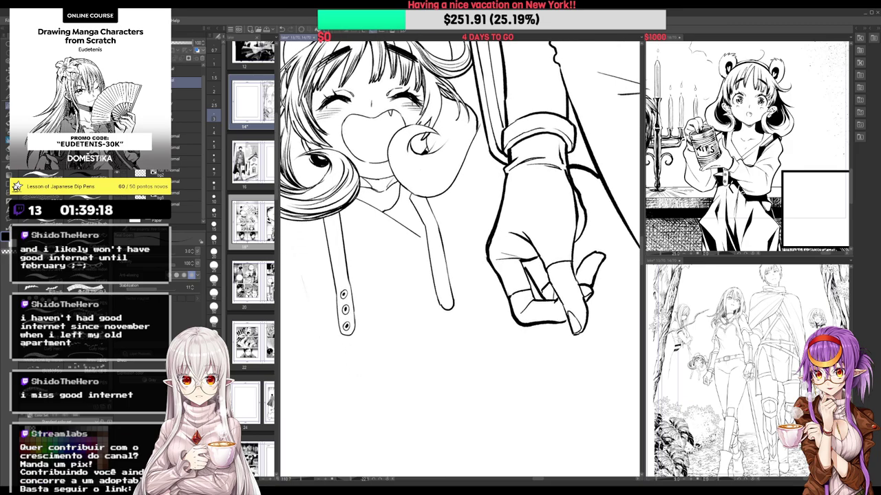
left_click_drag(418, 112, 431, 124)
mouse_move(427, 103)
left_mouse_down()
mouse_move(436, 127)
mouse_move(436, 116)
left_mouse_up()
scroll(432, 83, "down", 3)
scroll(447, 65, "down", 3)
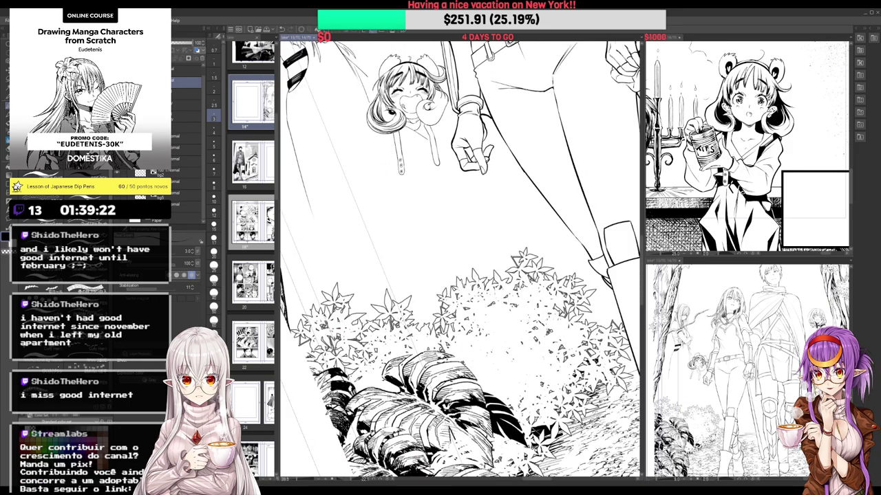
Deepen the dark interior of the large curl away from the gloved arm with short curved strokes
scroll(415, 75, "up", 4)
left_click_drag(369, 128, 383, 136)
left_click_drag(360, 127, 368, 134)
mouse_move(366, 132)
left_mouse_down()
mouse_move(381, 137)
mouse_move(362, 136)
left_mouse_up()
left_click_drag(384, 134, 369, 140)
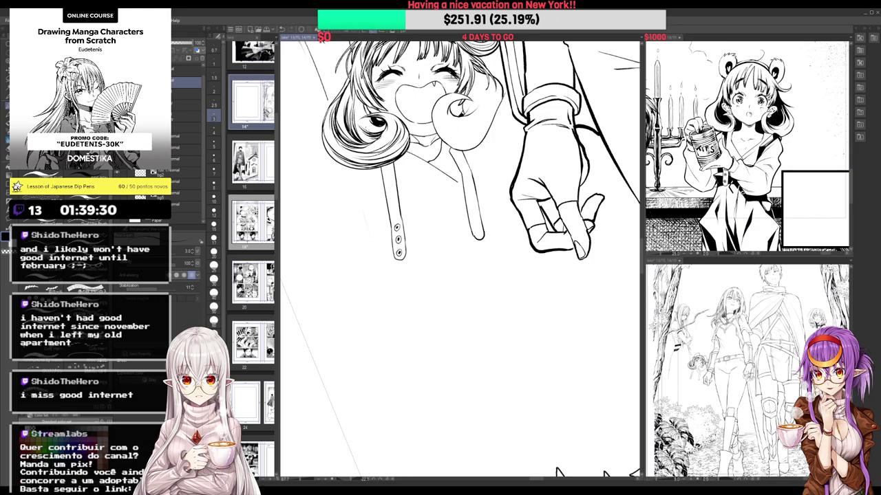
Redraw the curved strand lines following the spiral of the curl beside the mouth
mouse_move(453, 104)
left_mouse_down()
mouse_move(460, 129)
mouse_move(448, 116)
mouse_move(397, 149)
mouse_move(442, 120)
mouse_move(409, 168)
left_mouse_up()
key("ctrl+z")
key("ctrl+z")
mouse_move(401, 138)
left_mouse_down()
mouse_move(435, 174)
mouse_move(444, 172)
left_mouse_up()
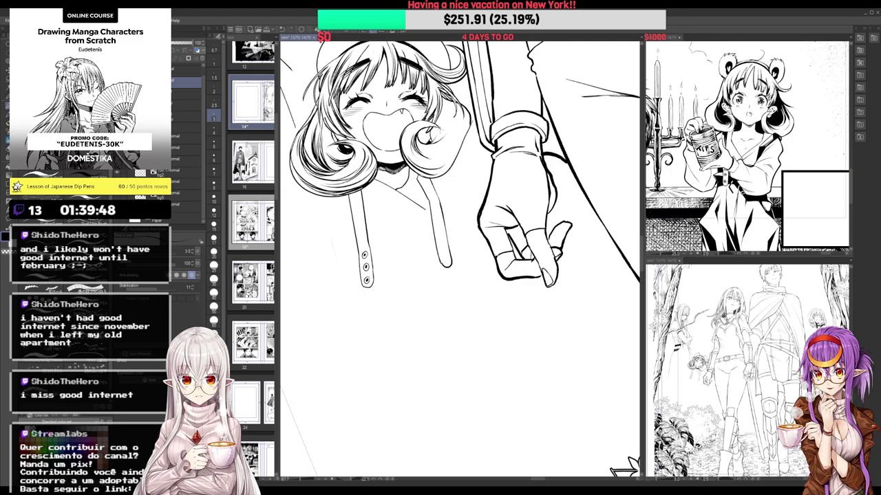
Close off the hollow behind the curl nearest the gloved arm and fill it solid black
left_click_drag(450, 134, 444, 100)
key("g")
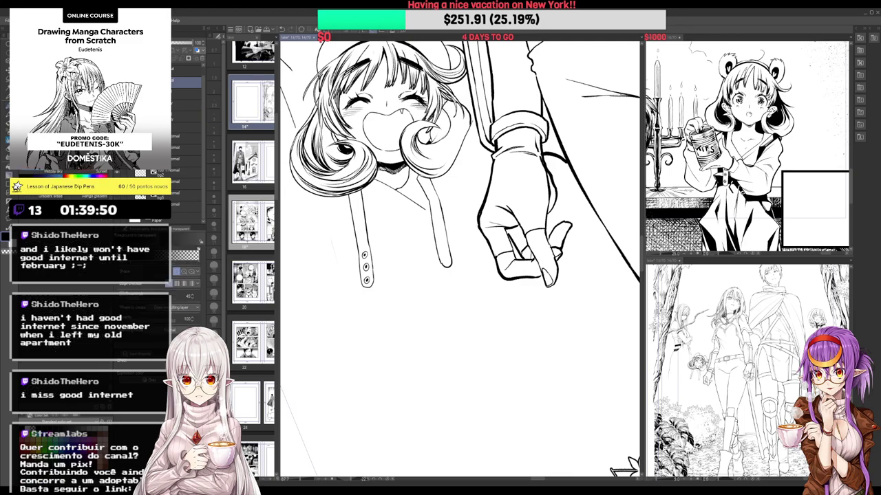
left_click(444, 123)
left_click(434, 136)
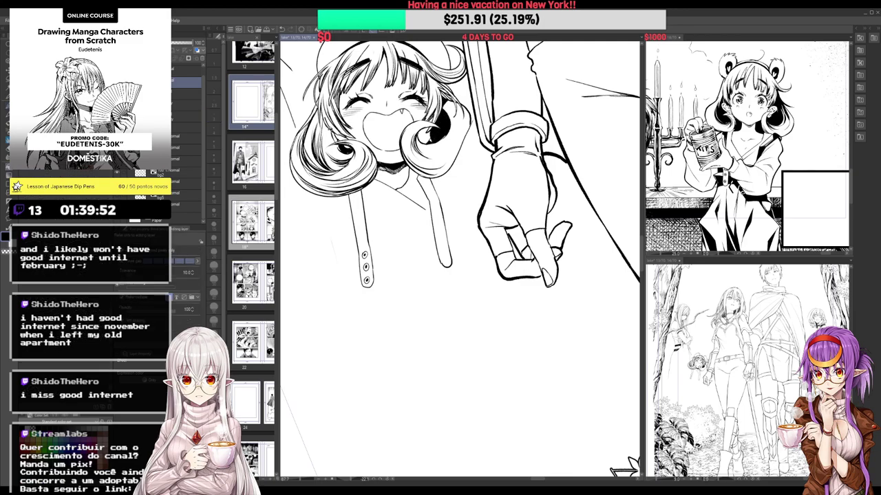
key("p")
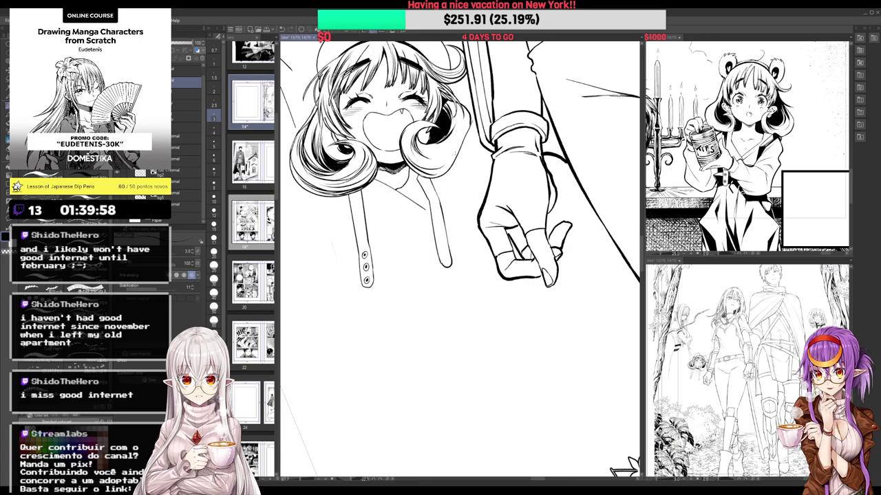
Outline the inner shape of the girl's bear ears and fill both ears' inner areas solid black
scroll(456, 133, "down", 5)
scroll(396, 138, "up", 5)
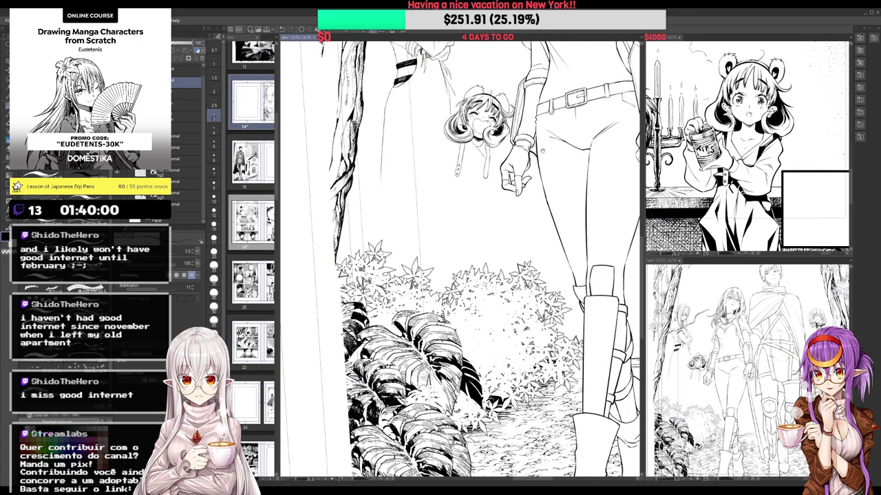
mouse_move(366, 187)
left_mouse_down()
mouse_move(382, 170)
mouse_move(393, 175)
mouse_move(406, 111)
left_mouse_up()
mouse_move(433, 151)
left_mouse_down()
mouse_move(448, 165)
mouse_move(444, 176)
mouse_move(438, 162)
mouse_move(445, 165)
left_mouse_up()
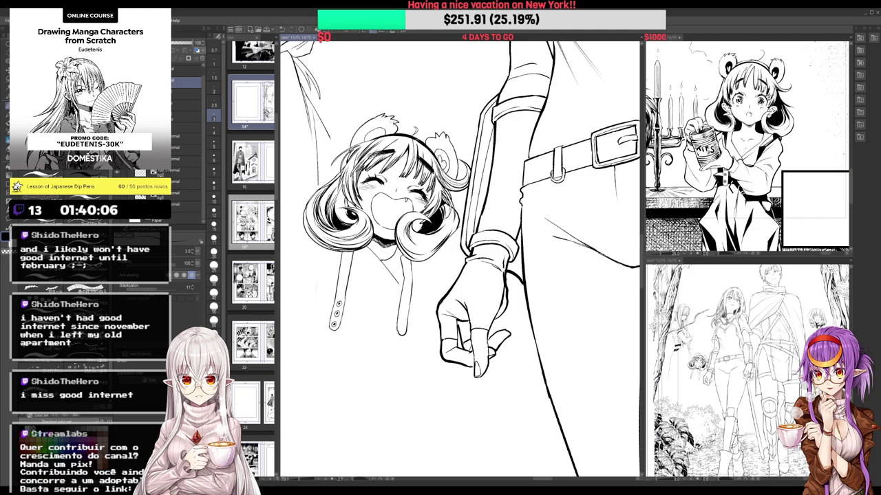
left_click_drag(368, 141, 374, 133)
left_click_drag(370, 138, 381, 131)
left_click_drag(378, 139, 385, 130)
key("g")
left_click(380, 130)
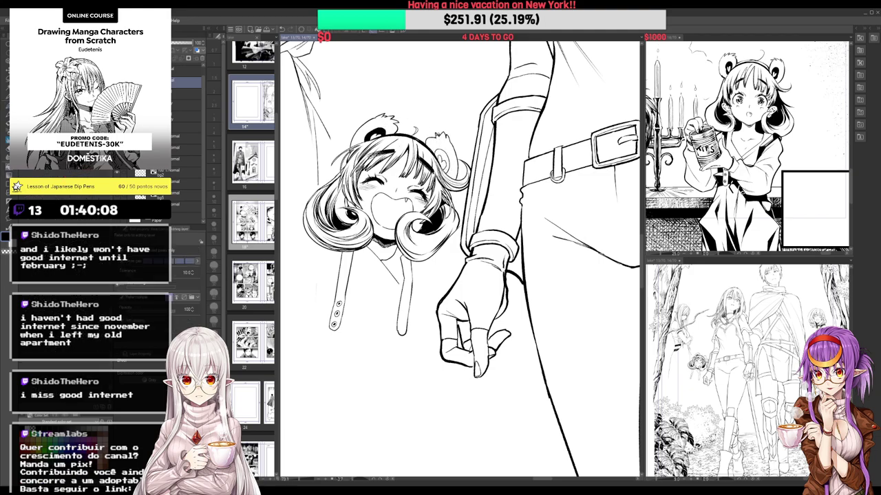
left_click(441, 158)
left_click(445, 153)
scroll(438, 153, "down", 5)
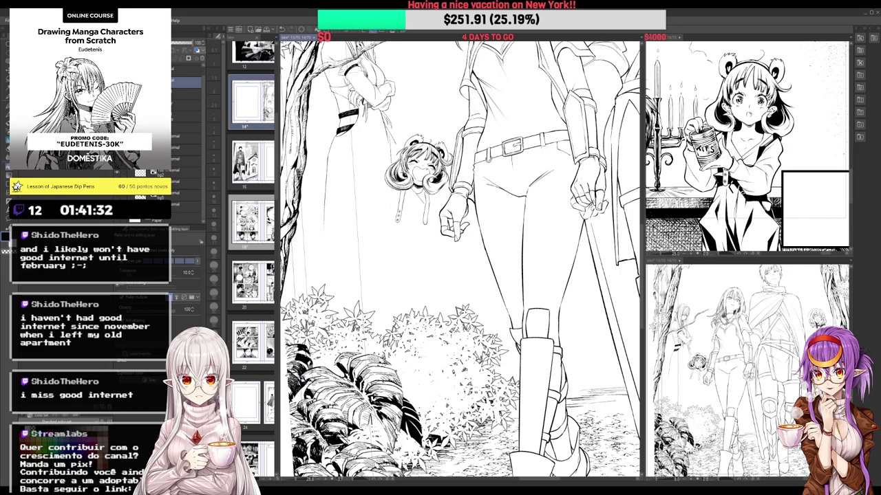
Outline the hair's cast shadow at the top of the buttoned suspender strap and fill it black
scroll(434, 144, "up", 5)
scroll(458, 237, "up", 2)
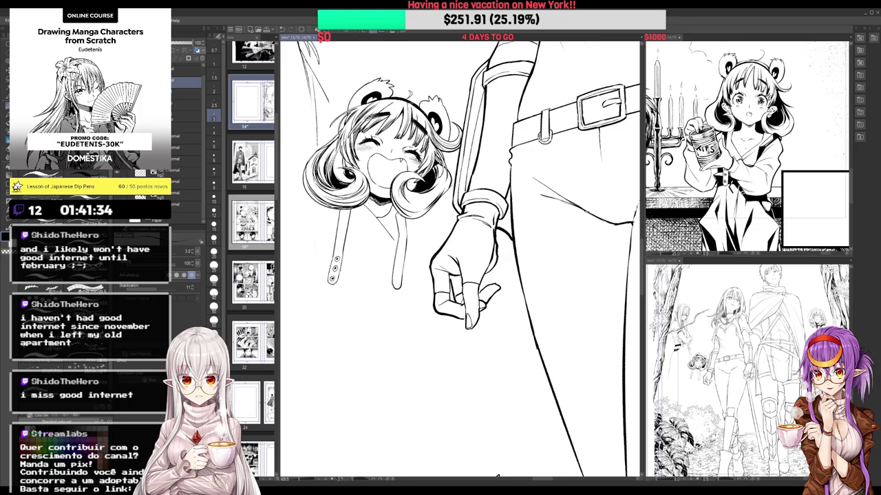
mouse_move(400, 191)
left_mouse_down()
mouse_move(413, 209)
mouse_move(403, 207)
mouse_move(422, 210)
mouse_move(399, 221)
left_mouse_up()
scroll(423, 206, "down", 5)
scroll(406, 221, "up", 7)
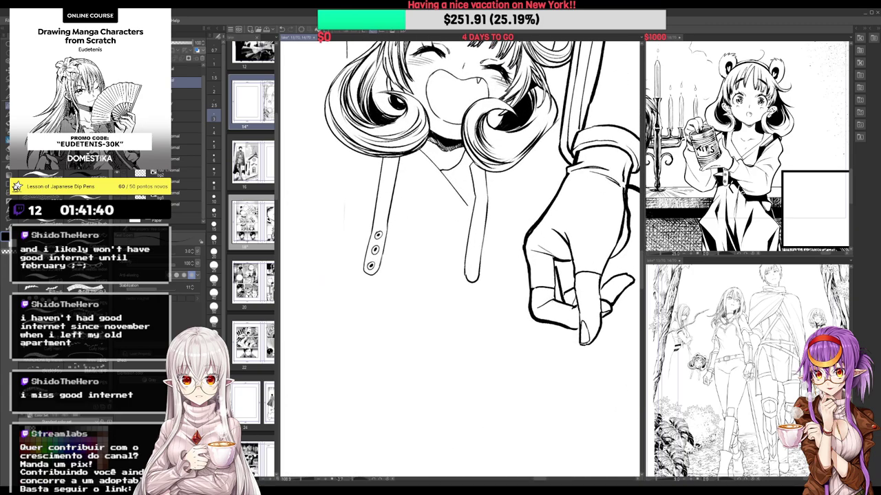
left_click_drag(383, 162, 394, 176)
key("g")
left_click(392, 166)
scroll(391, 177, "down", 5)
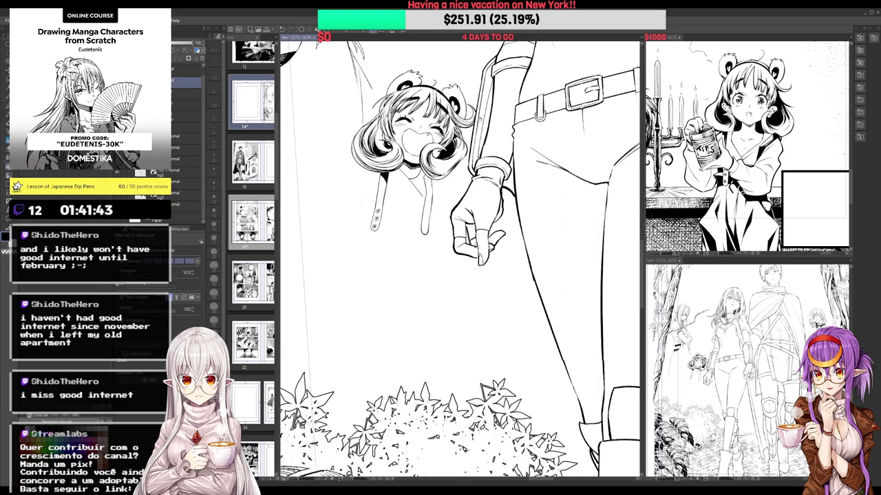
key("p")
Ink the cuff and sleeve end of the girl's raised arm over the rough sketch
scroll(427, 169, "up", 5)
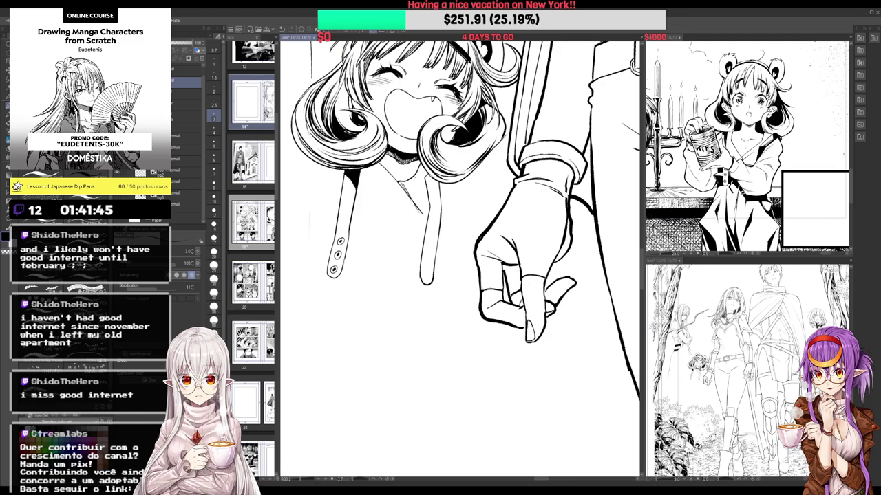
scroll(423, 196, "down", 2)
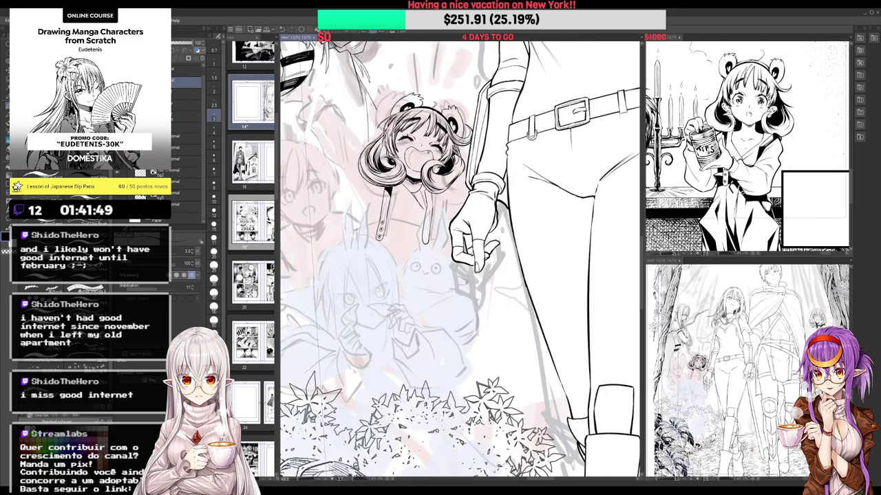
left_click_drag(344, 100, 386, 126)
scroll(387, 127, "up", 3)
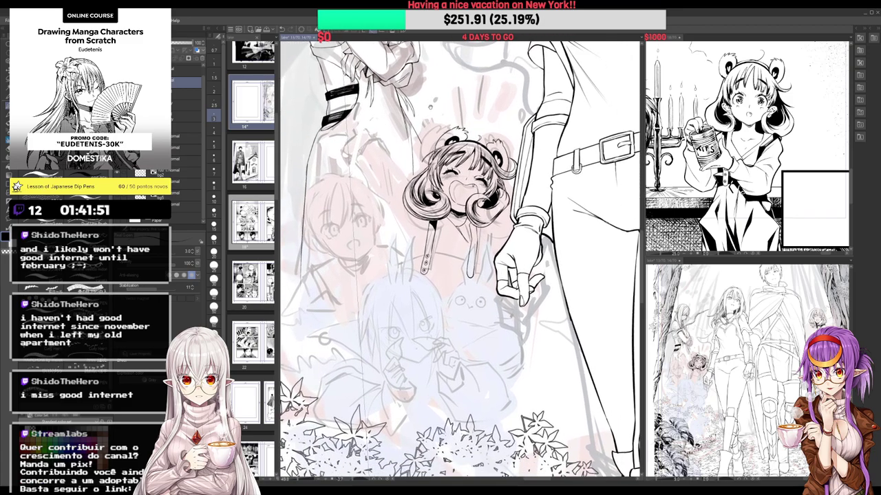
scroll(387, 127, "up", 2)
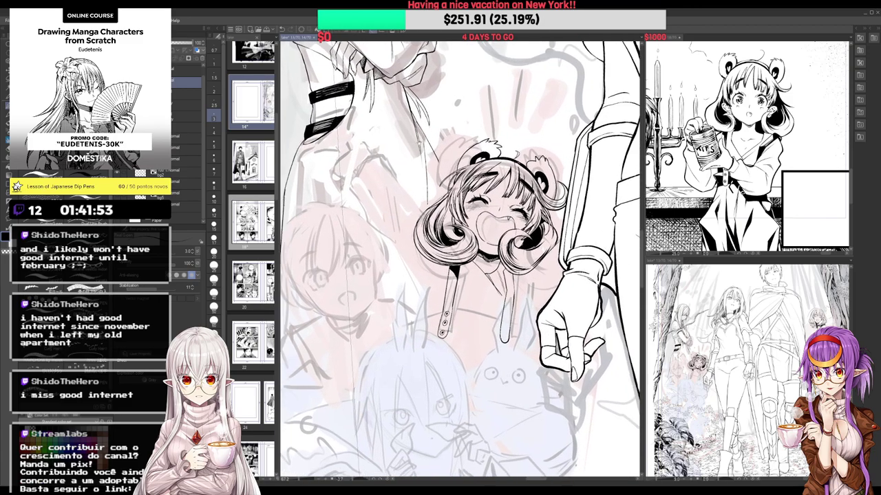
mouse_move(359, 147)
left_mouse_down()
mouse_move(341, 176)
mouse_move(353, 185)
left_mouse_up()
left_click_drag(353, 184, 345, 169)
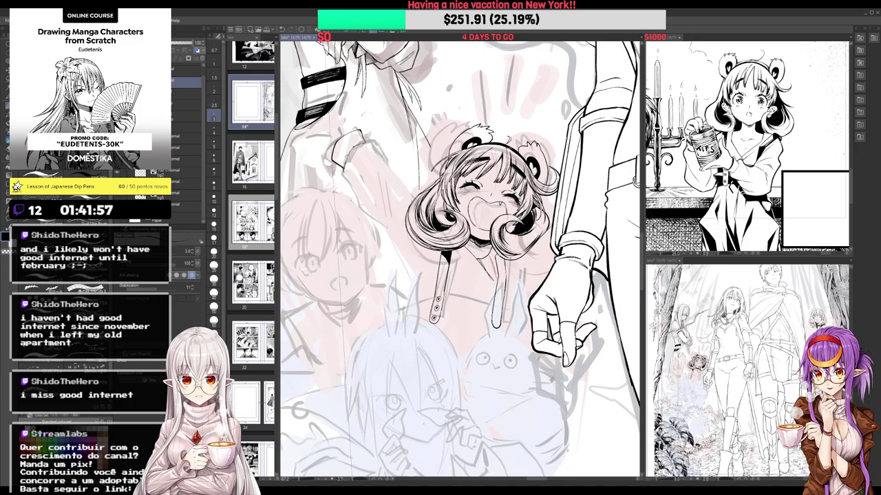
Ink the raised arm's long sleeve contours from the cuff down to the hair and the side of the body
left_click_drag(343, 177, 336, 165)
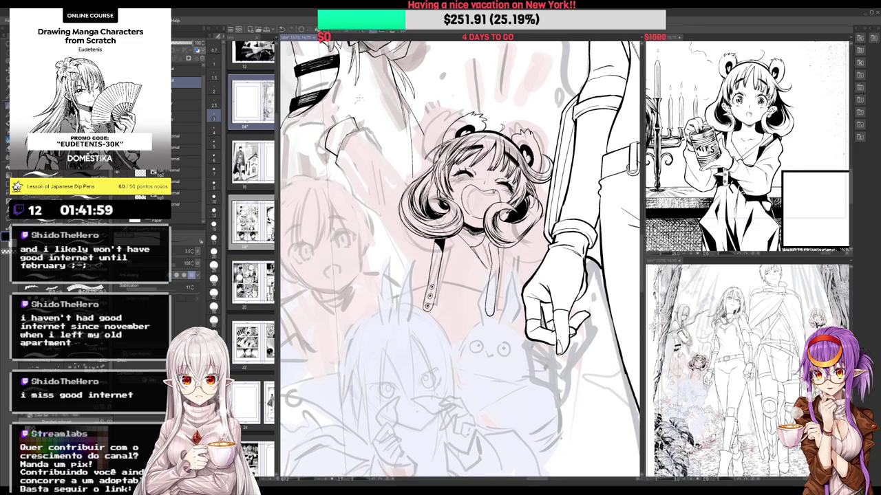
left_click_drag(363, 131, 353, 121)
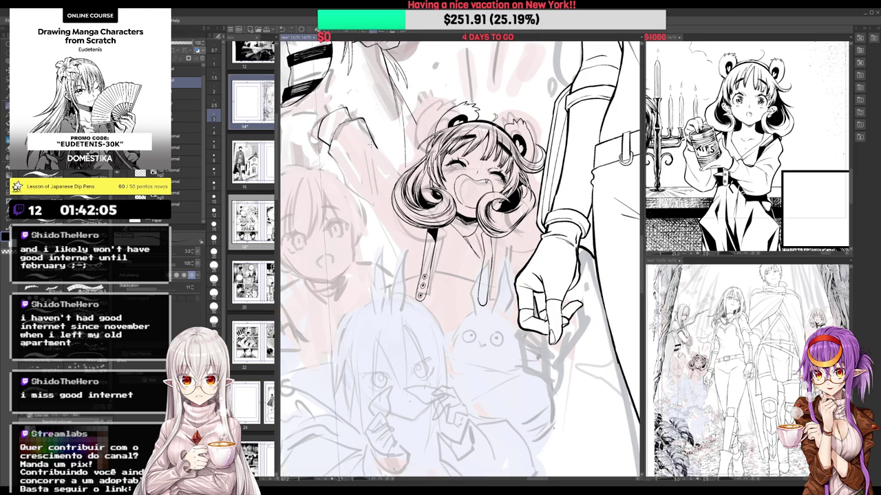
left_click_drag(359, 128, 377, 218)
left_click_drag(374, 146, 402, 177)
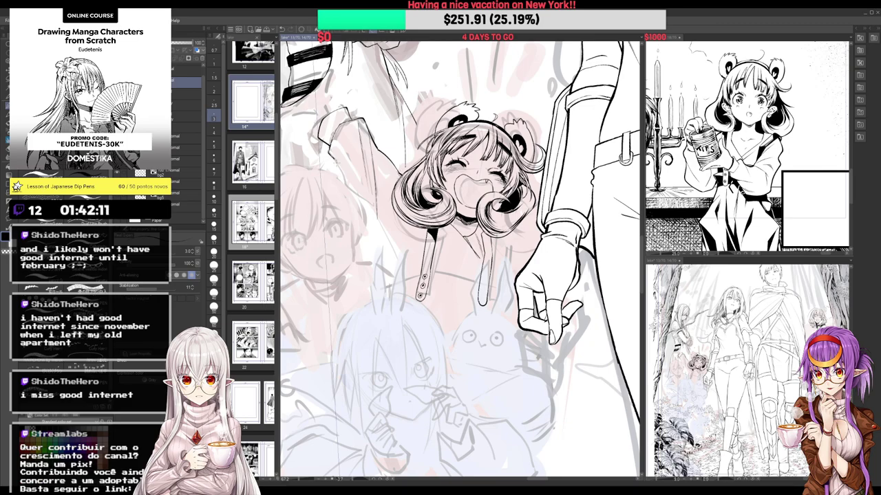
mouse_move(335, 160)
left_mouse_down()
mouse_move(377, 221)
mouse_move(347, 149)
mouse_move(351, 162)
left_mouse_up()
key("e")
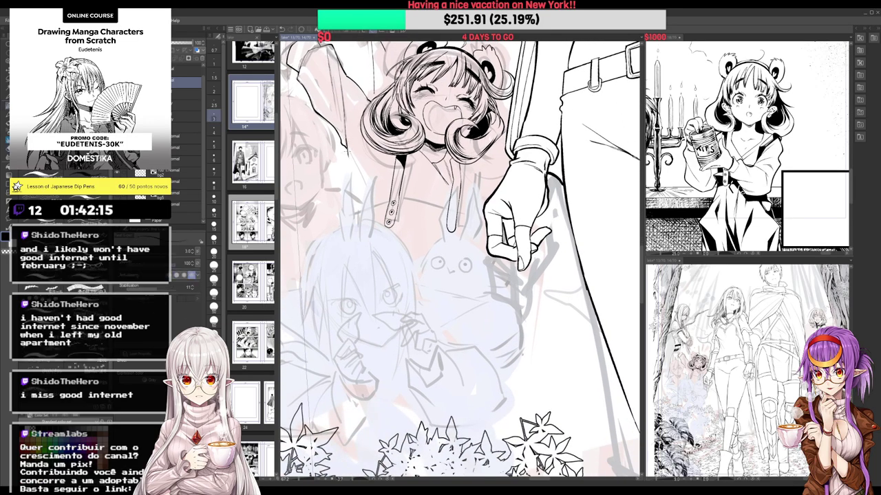
Ink the upper edge of the girl's garment across the chest behind the suspender straps
scroll(365, 185, "down", 3)
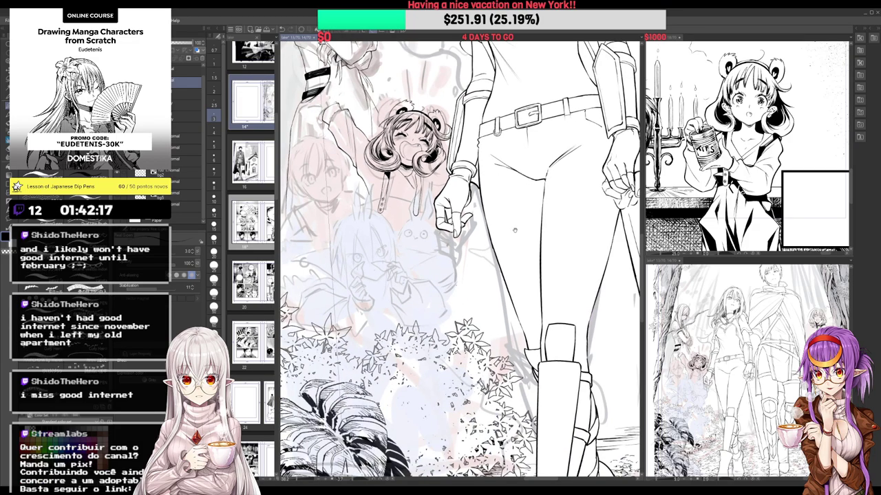
scroll(358, 141, "up", 3)
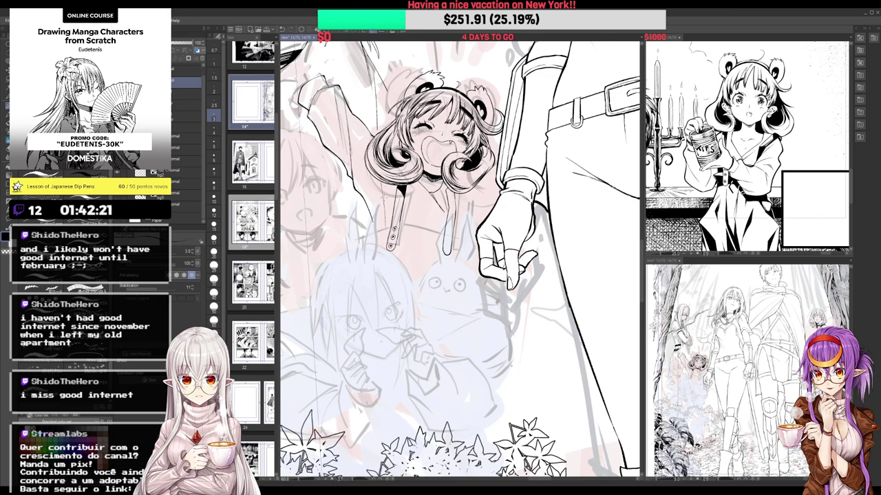
left_click_drag(382, 181, 373, 227)
left_click_drag(525, 174, 498, 151)
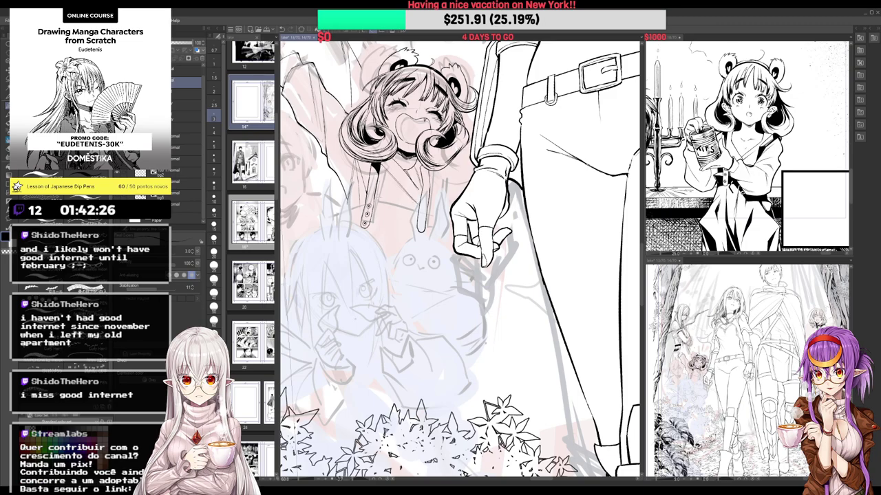
scroll(399, 199, "down", 3)
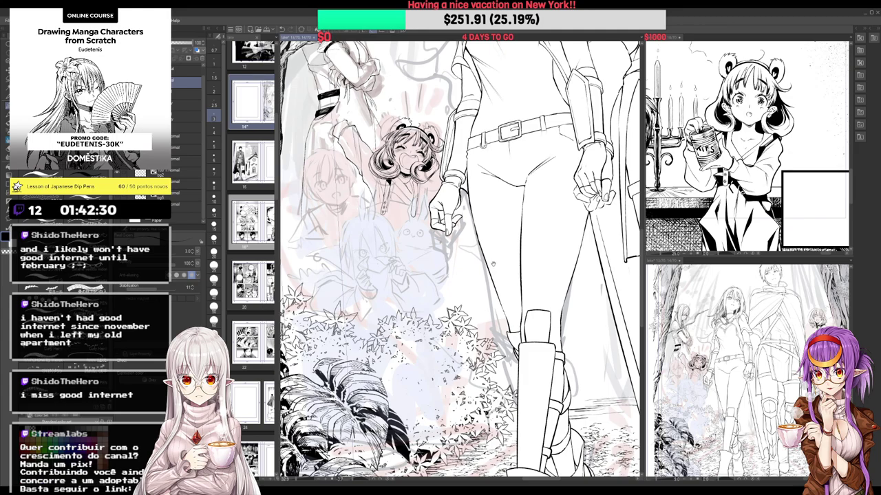
scroll(439, 188, "up", 2)
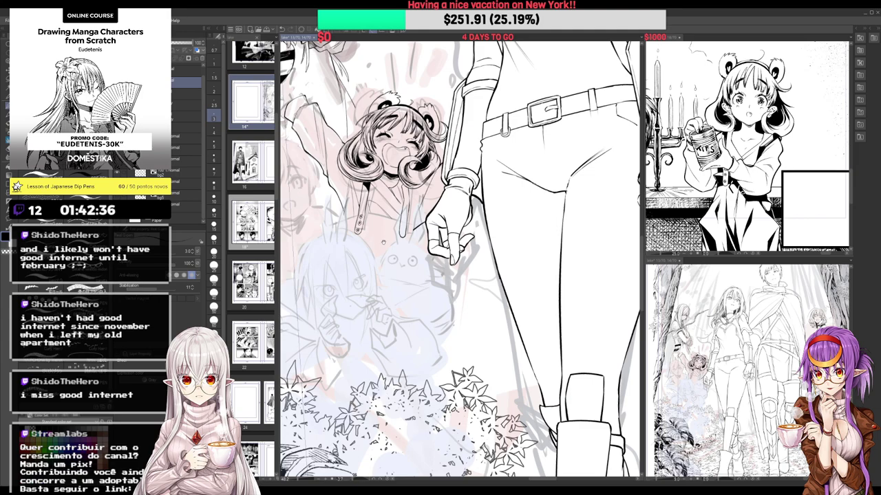
left_click_drag(453, 201, 465, 160)
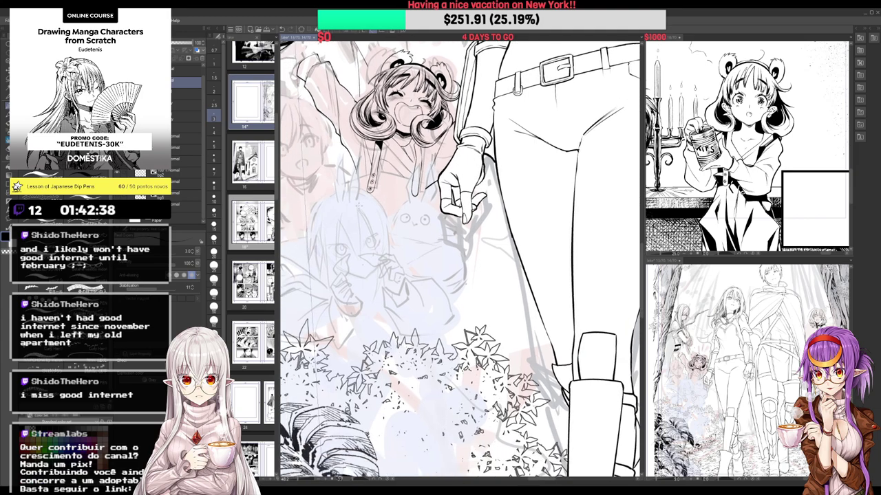
mouse_move(368, 174)
left_mouse_down()
mouse_move(351, 181)
mouse_move(350, 193)
left_mouse_up()
Bring the reference page to the panel of the shouting bear-eared girl that shows her shirt and suspenders
left_click(729, 164)
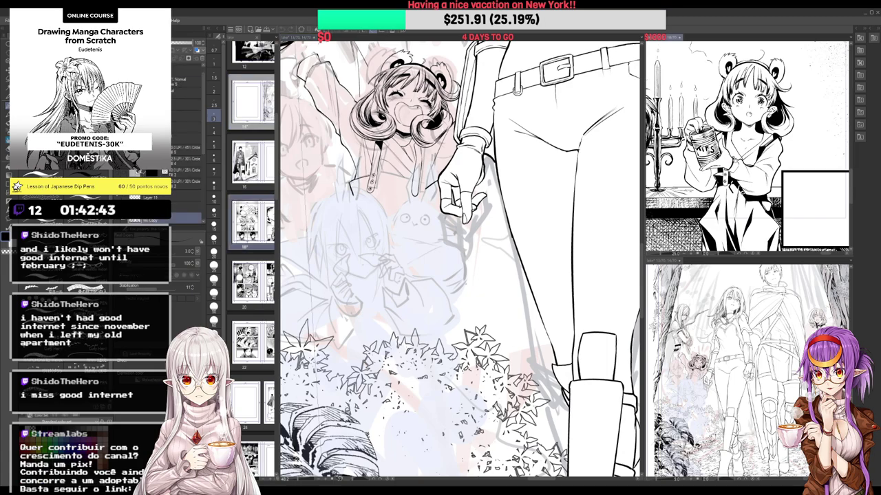
scroll(733, 167, "down", 4)
left_click_drag(744, 170, 877, 236)
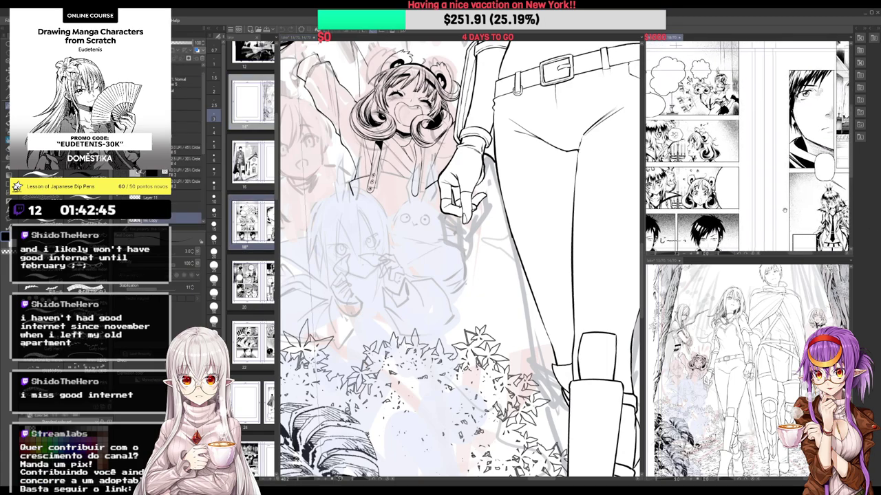
left_click_drag(777, 201, 792, 212)
scroll(733, 182, "up", 3)
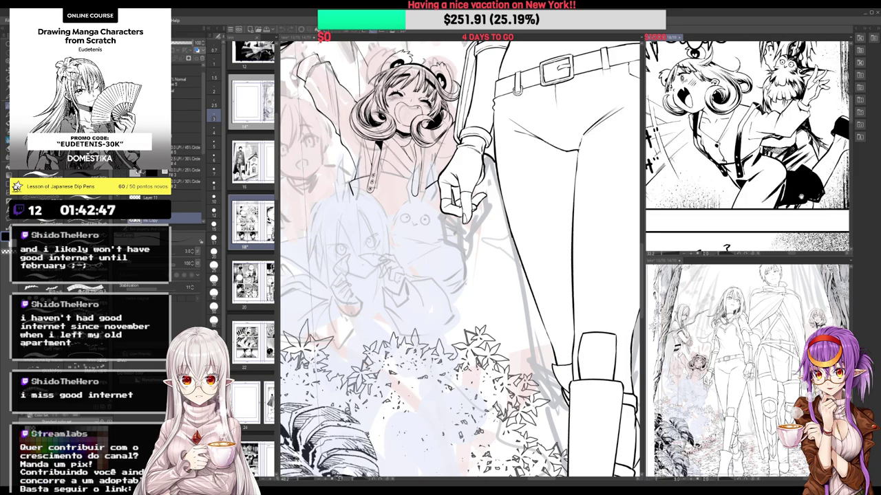
Ink the shirt front with its button and add button details to the strap nearest the gloved arm
scroll(407, 146, "up", 2)
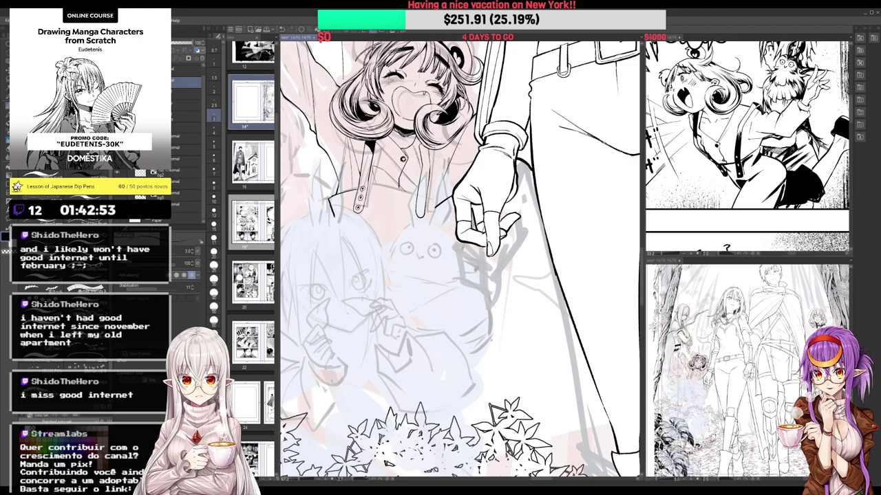
left_click_drag(383, 282, 382, 280)
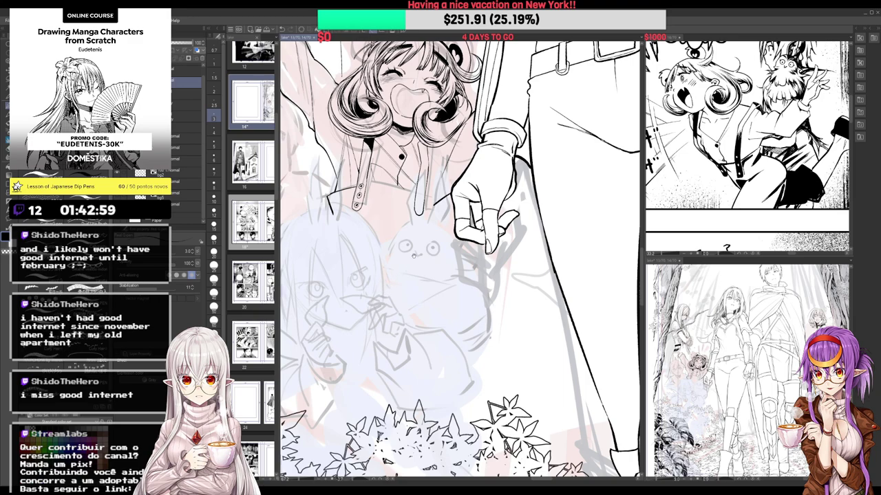
mouse_move(421, 178)
left_mouse_down()
mouse_move(419, 209)
mouse_move(426, 194)
left_mouse_up()
mouse_move(373, 167)
left_mouse_down()
mouse_move(421, 177)
mouse_move(408, 234)
left_mouse_up()
left_click_drag(372, 166, 386, 174)
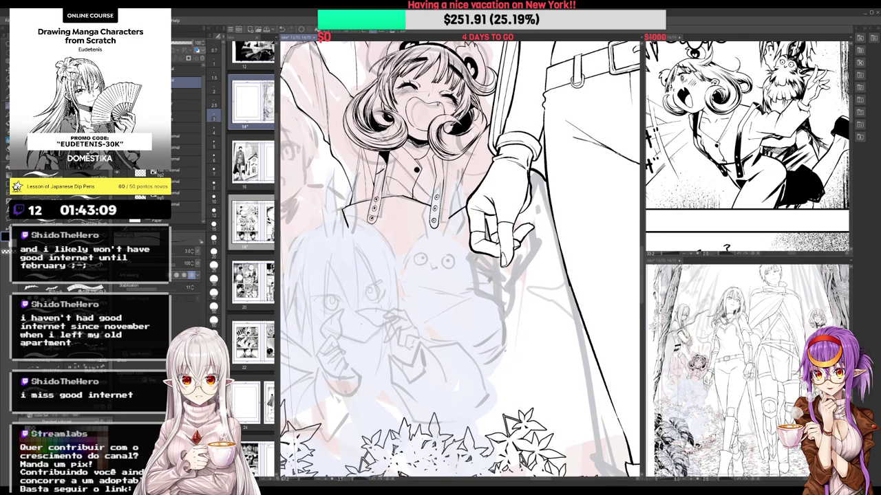
Outline a shadow area on the suspender strap nearest the gloved arm and fill it black
mouse_move(431, 155)
left_mouse_down()
mouse_move(443, 161)
mouse_move(439, 154)
left_mouse_up()
key("g")
key("p")
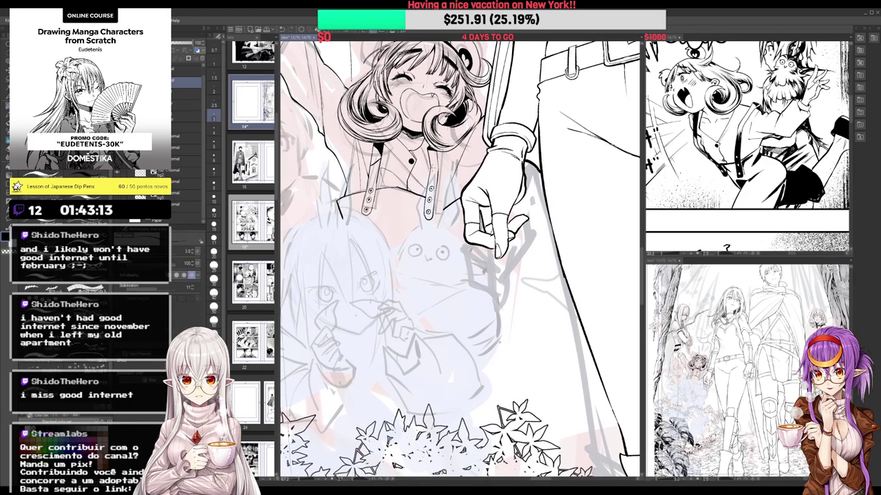
key("g")
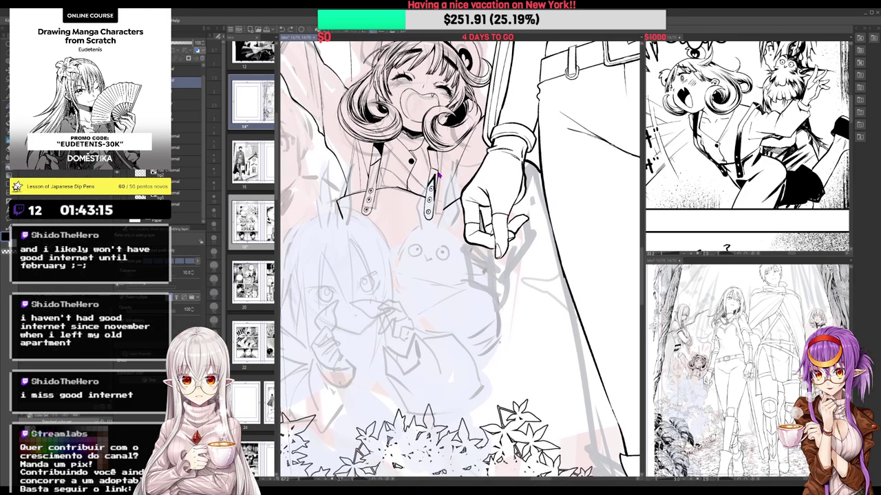
Fill both of the bear-eared girl's suspender straps solid black around their button details
left_click(189, 261)
left_click(436, 172)
left_click(432, 181)
left_click_drag(431, 197, 429, 209)
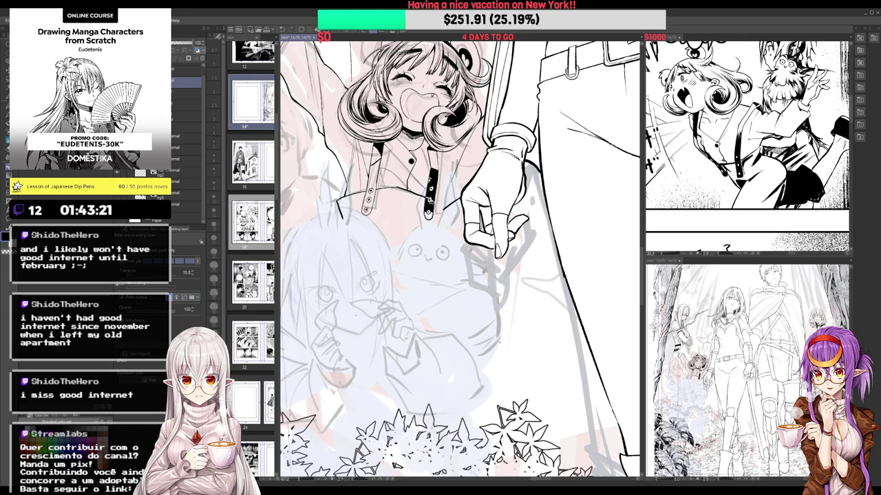
left_click_drag(378, 172, 369, 206)
left_click(368, 199)
left_click_drag(429, 213, 431, 216)
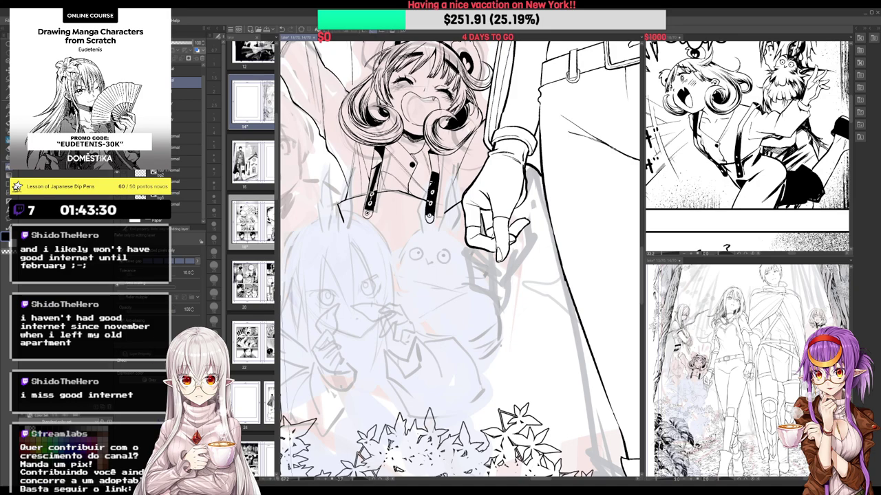
left_click(371, 190)
left_click(376, 172)
Touch up the upper ends of both suspender straps beneath the girl's hair with pen strokes and small erasures
key("p")
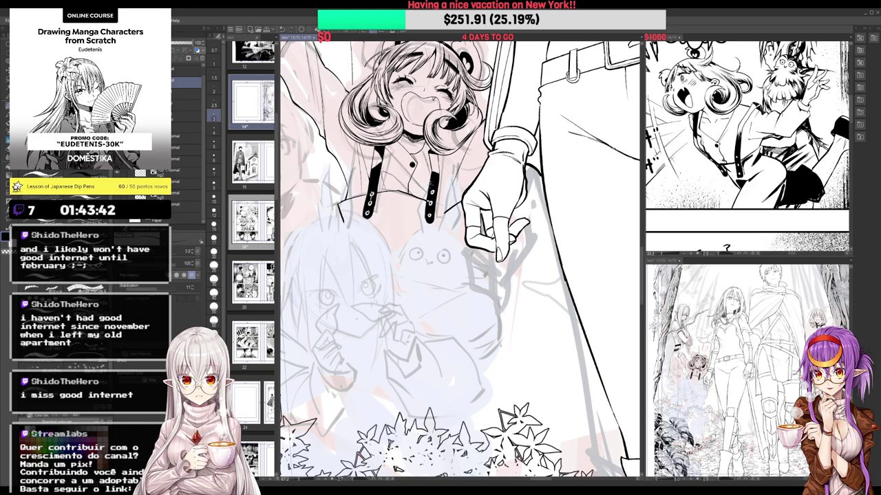
left_click_drag(452, 276, 463, 303)
left_click_drag(441, 183, 447, 192)
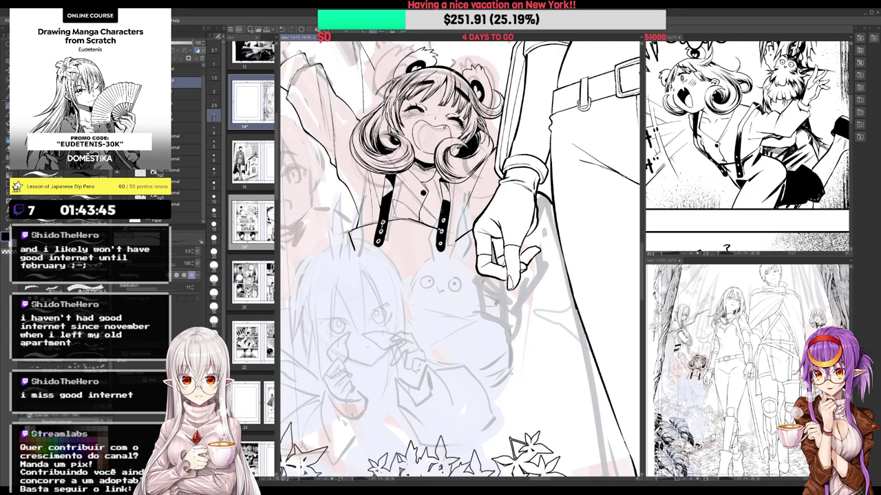
scroll(447, 187, "up", 1)
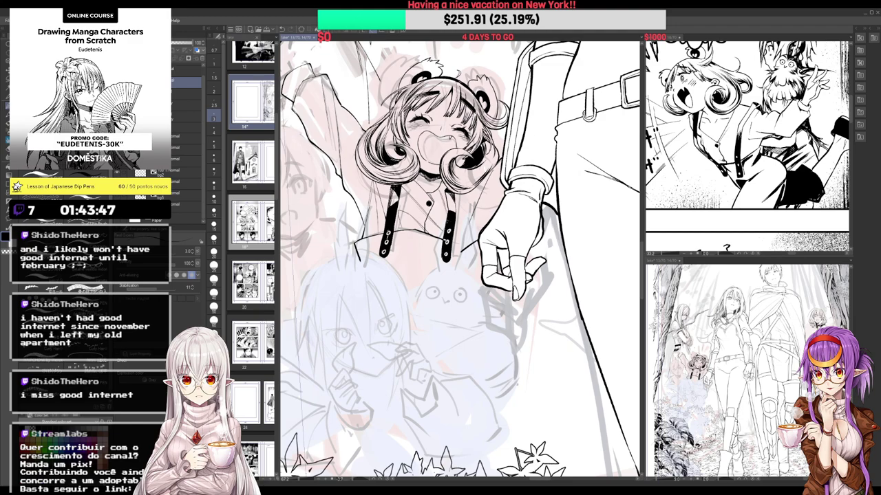
left_click_drag(394, 192, 395, 205)
mouse_move(449, 199)
left_mouse_down()
mouse_move(446, 206)
mouse_move(439, 187)
mouse_move(452, 208)
left_mouse_up()
key("e")
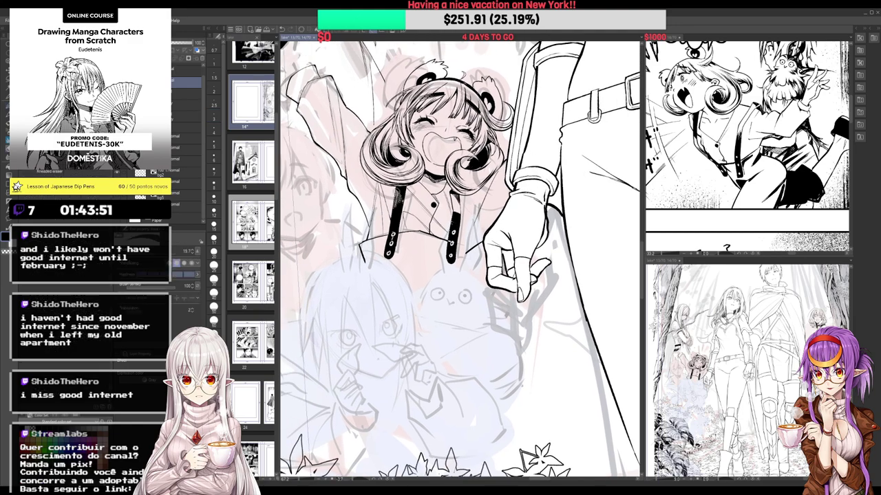
left_click_drag(399, 189, 395, 201)
left_click_drag(399, 192, 396, 199)
key("p")
mouse_move(447, 196)
left_mouse_down()
mouse_move(430, 177)
mouse_move(434, 189)
left_mouse_up()
left_click_drag(439, 184, 437, 198)
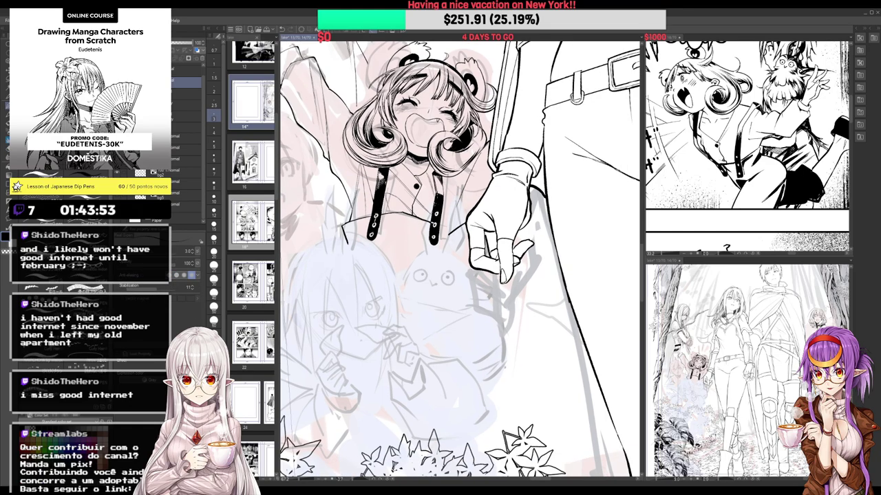
Ink both side contours of the girl's garment downward from the chest edge and clean up its corner
scroll(441, 194, "down", 3)
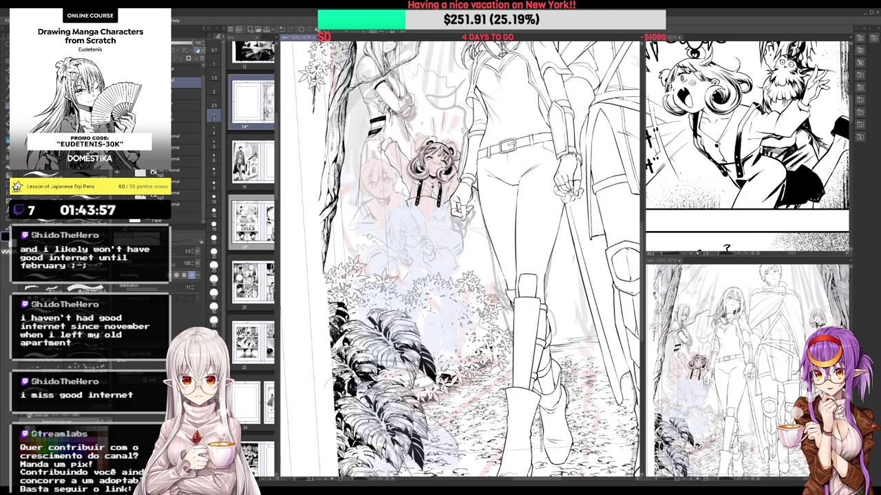
scroll(441, 194, "up", 3)
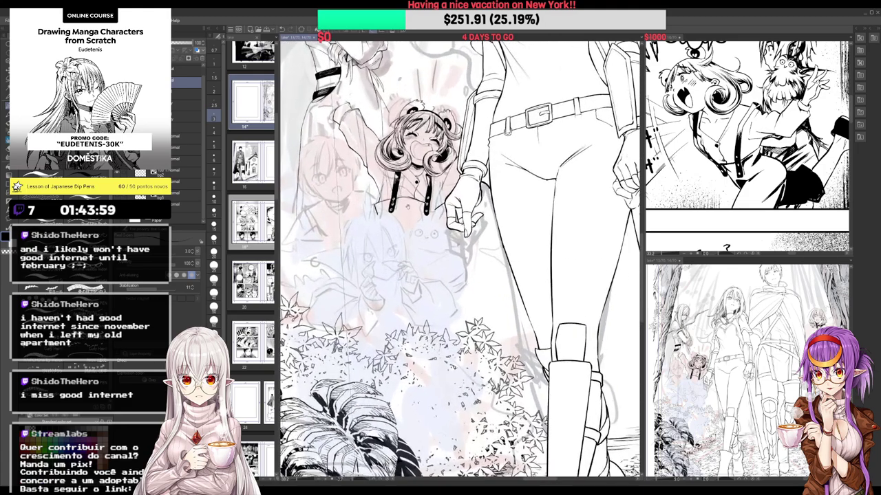
scroll(423, 172, "up", 2)
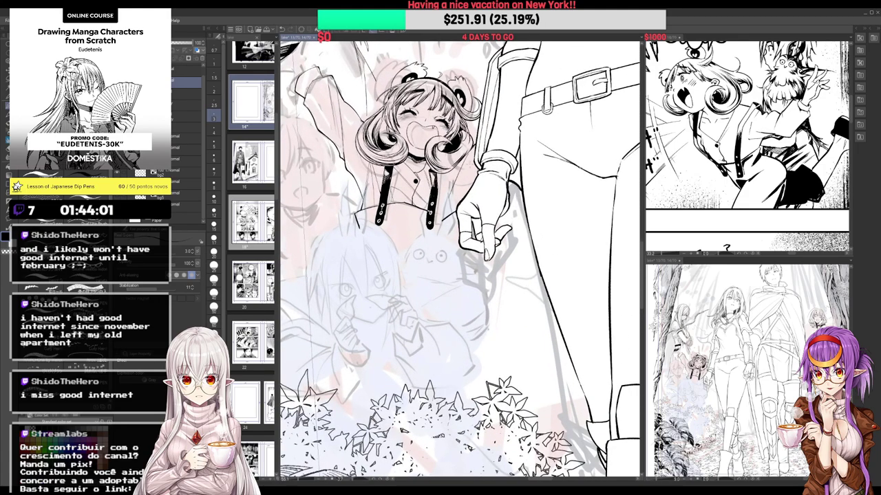
key("e")
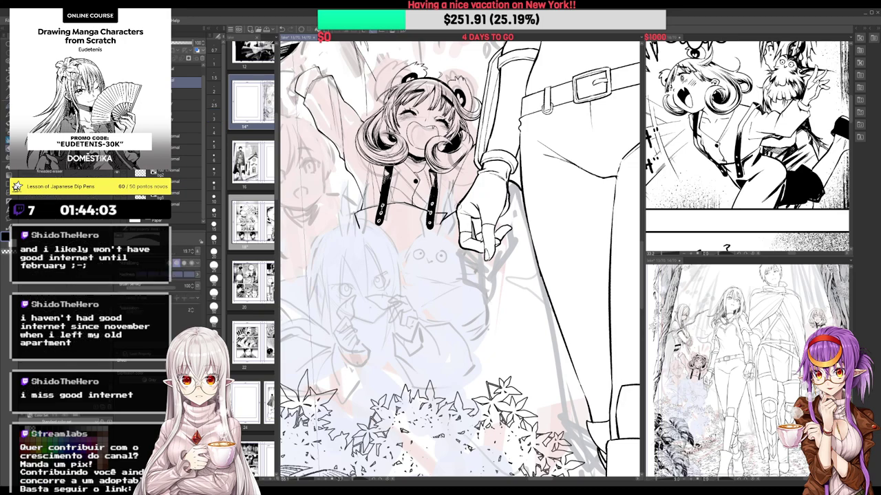
key("p")
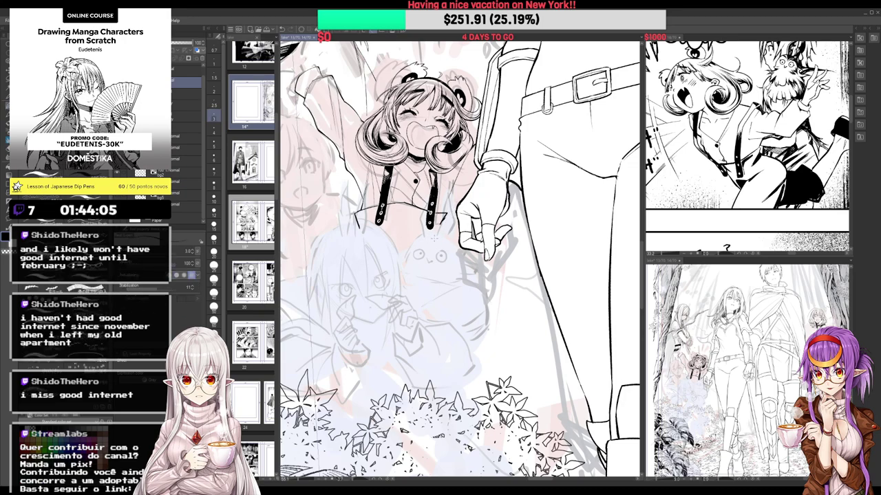
left_click_drag(441, 225, 453, 255)
key("e")
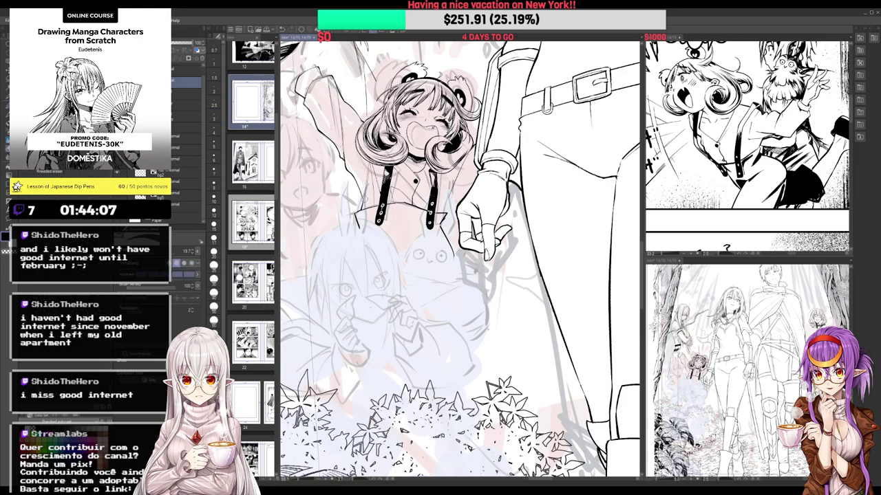
left_click_drag(364, 201, 362, 206)
key("p")
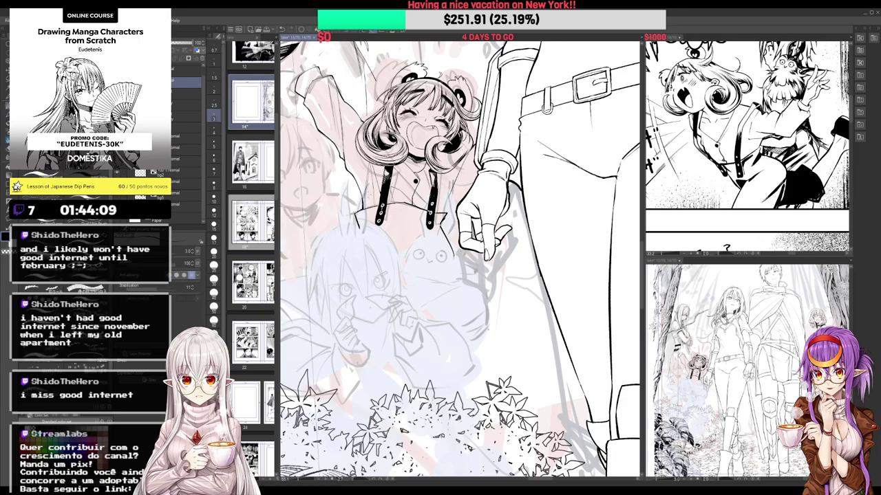
left_click_drag(360, 220, 325, 345)
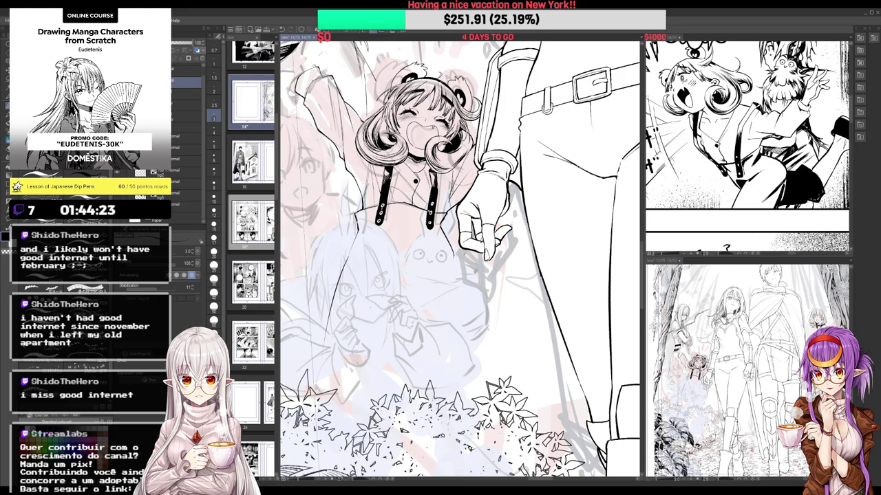
Clean up the girl's shirt lines and ink fold lines on her raised sleeve
key("e")
left_click_drag(388, 167, 389, 196)
key("p")
mouse_move(429, 171)
left_mouse_down()
mouse_move(426, 187)
mouse_move(460, 257)
mouse_move(518, 325)
left_mouse_up()
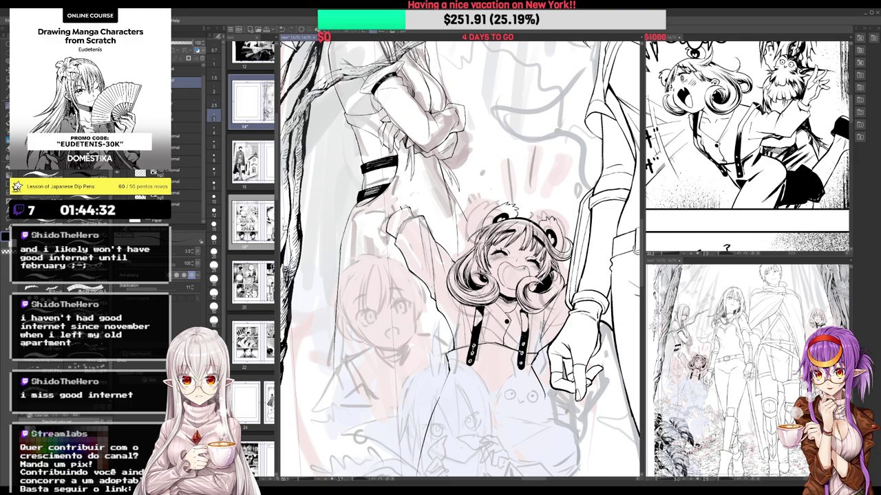
key("e")
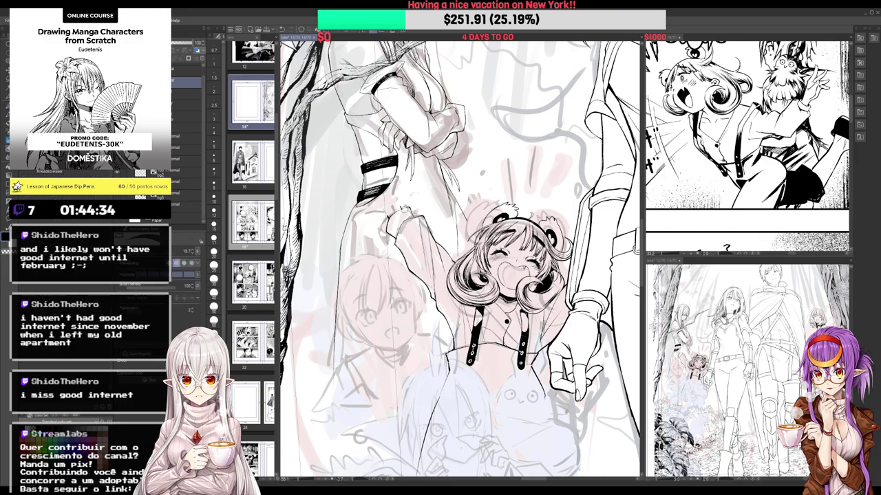
key("p")
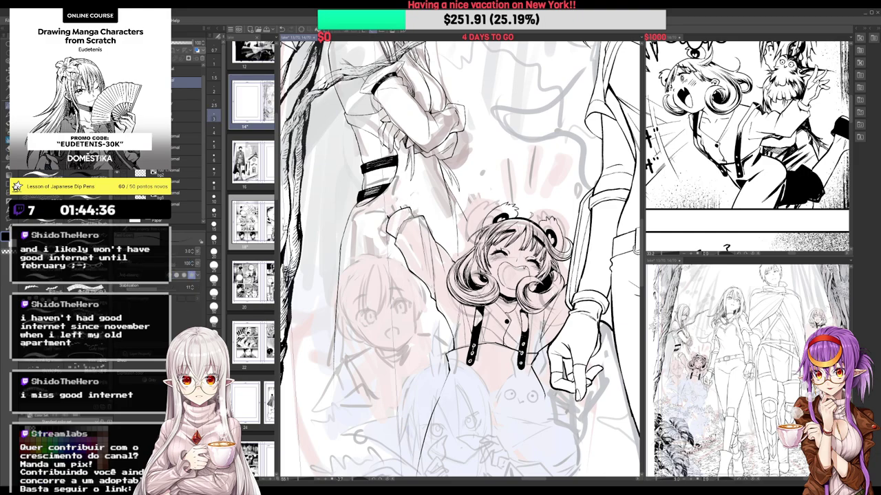
scroll(432, 241, "up", 2)
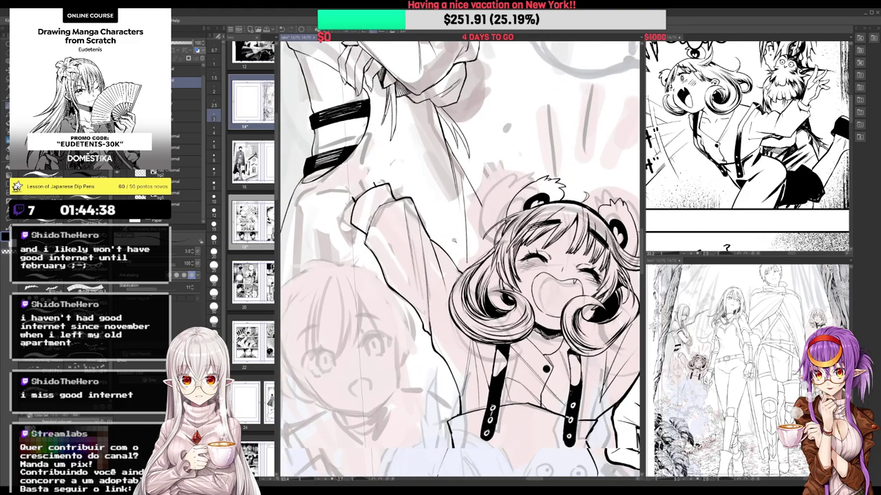
left_click_drag(395, 268, 389, 237)
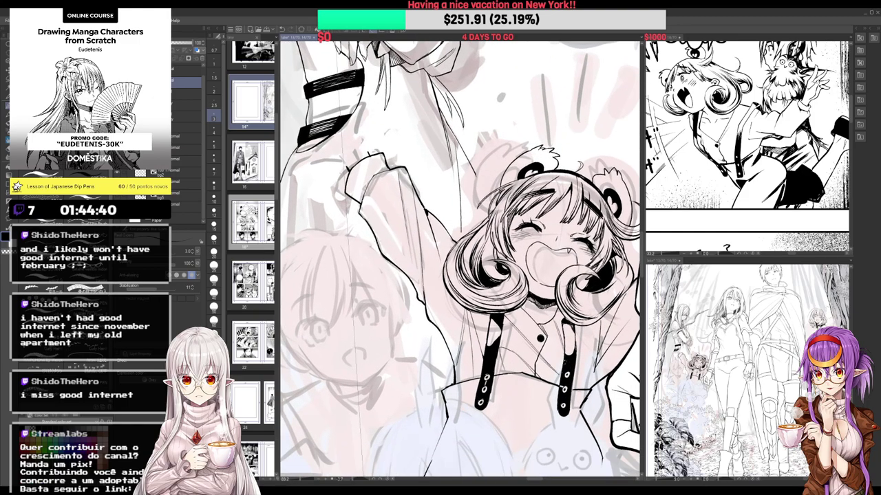
left_click_drag(378, 192, 379, 241)
left_click_drag(410, 268, 418, 290)
scroll(420, 288, "down", 4)
mouse_move(510, 267)
left_mouse_down()
mouse_move(479, 175)
mouse_move(492, 241)
left_mouse_up()
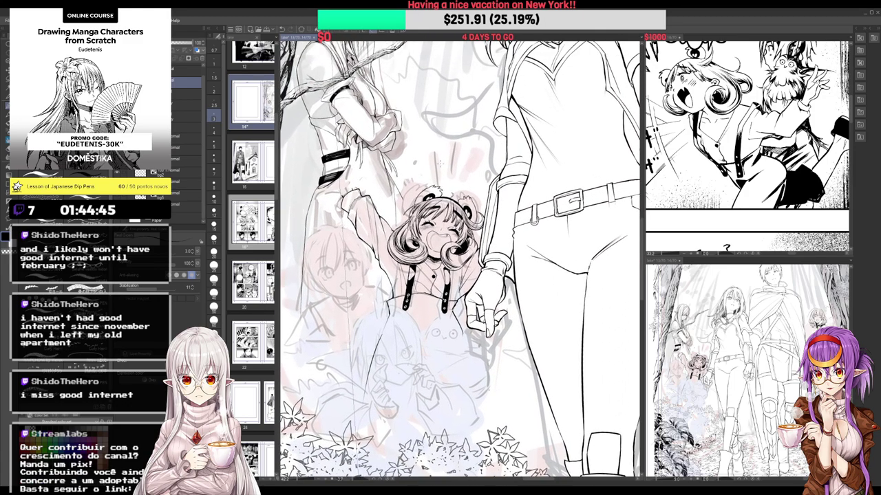
Ink the wrist and thumb of the girl's raised hand above the sleeve cuff
scroll(447, 167, "up", 3)
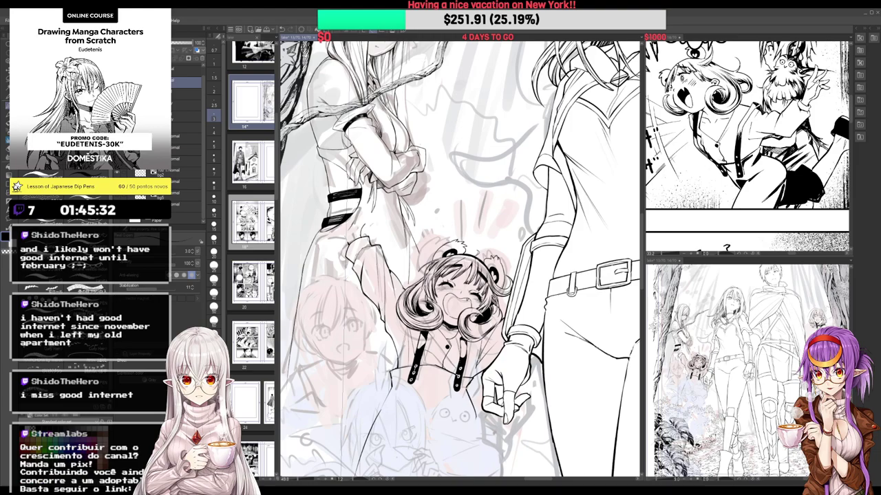
scroll(351, 224, "up", 2)
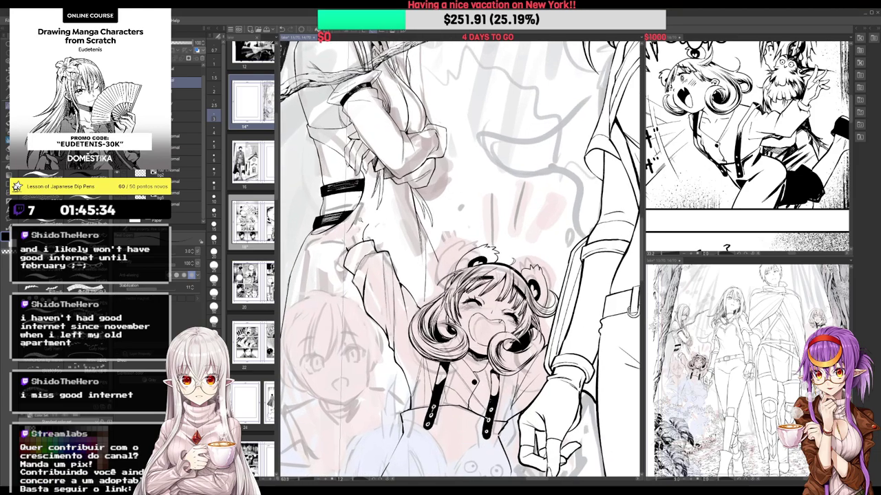
left_click_drag(357, 220, 377, 210)
scroll(362, 219, "up", 1)
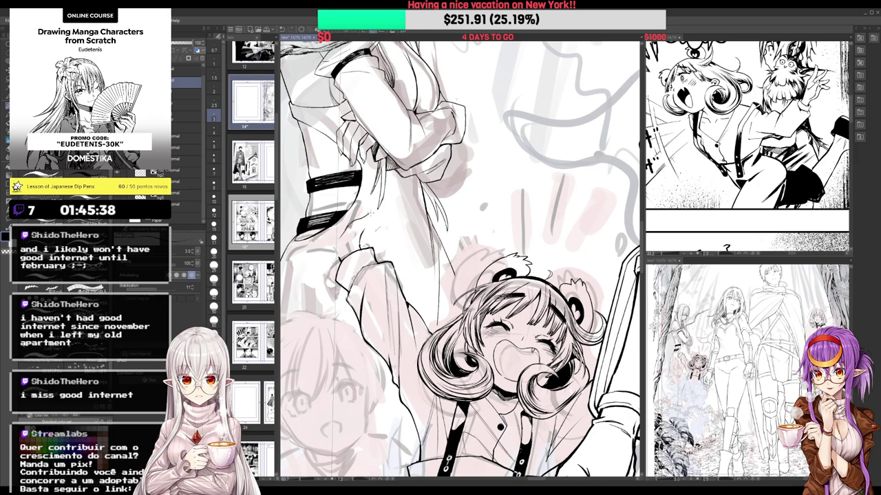
scroll(365, 227, "up", 2)
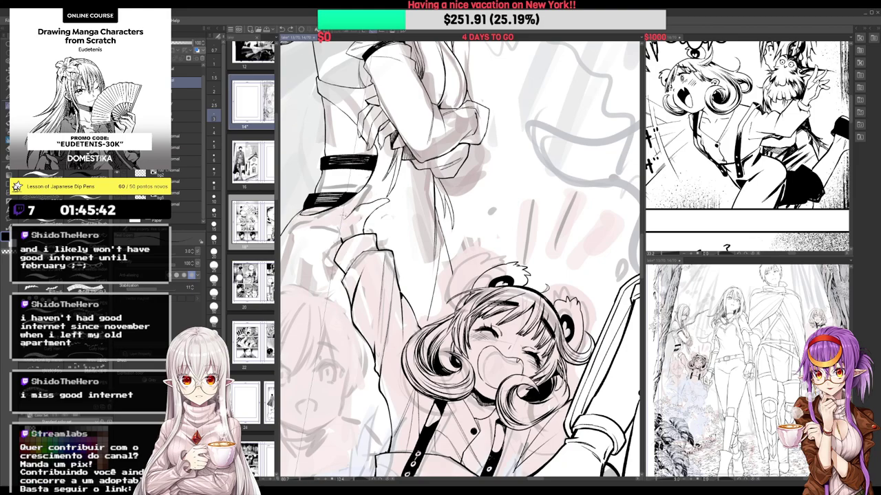
key("e")
key("p")
left_click_drag(440, 275, 495, 261)
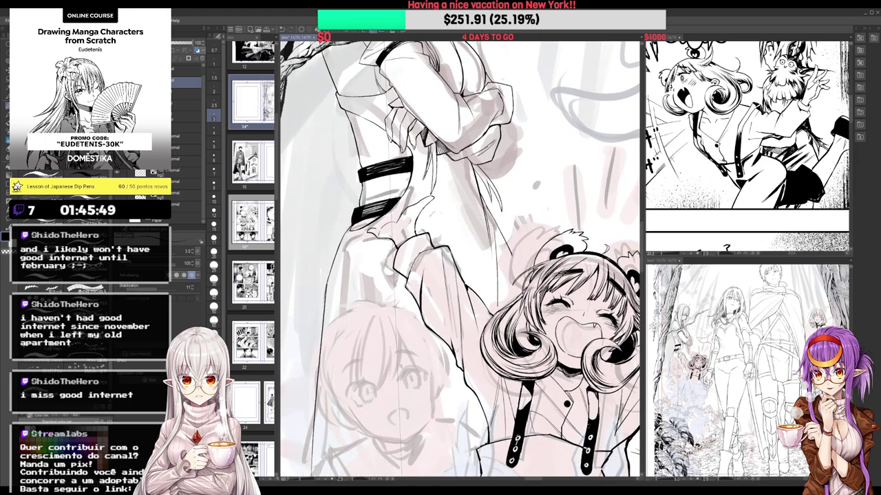
Erase the standing woman's lower black band where the raised hand overlaps it, and ink the first fingers there
key("e")
left_click_drag(362, 235, 399, 203)
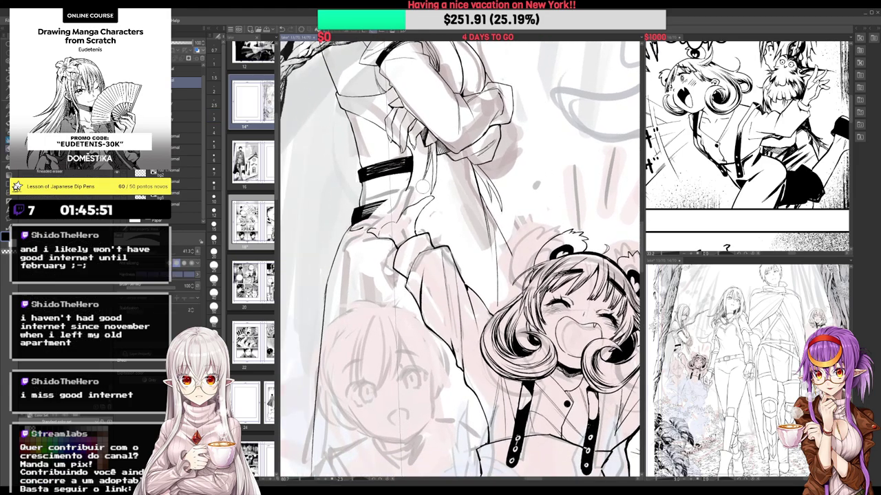
key("p")
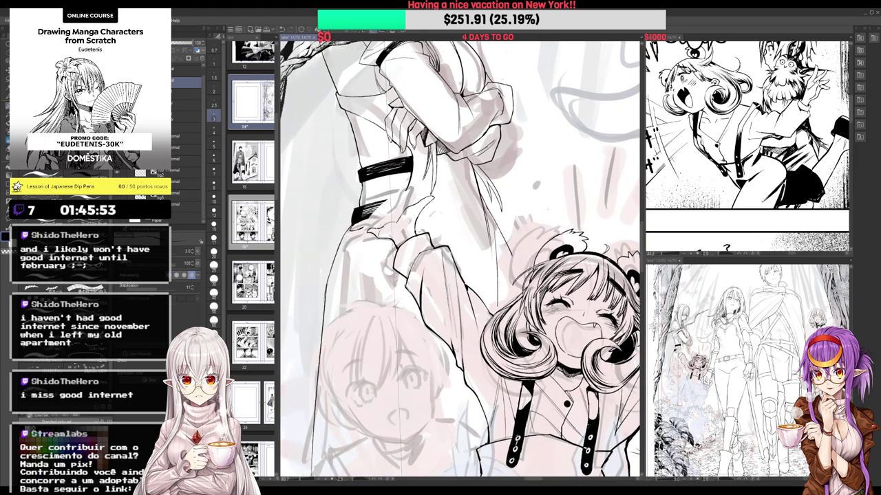
mouse_move(382, 227)
left_mouse_down()
mouse_move(379, 217)
mouse_move(389, 222)
mouse_move(407, 205)
mouse_move(385, 211)
mouse_move(399, 215)
mouse_move(406, 205)
left_mouse_up()
left_click_drag(401, 210, 409, 199)
scroll(406, 210, "down", 2)
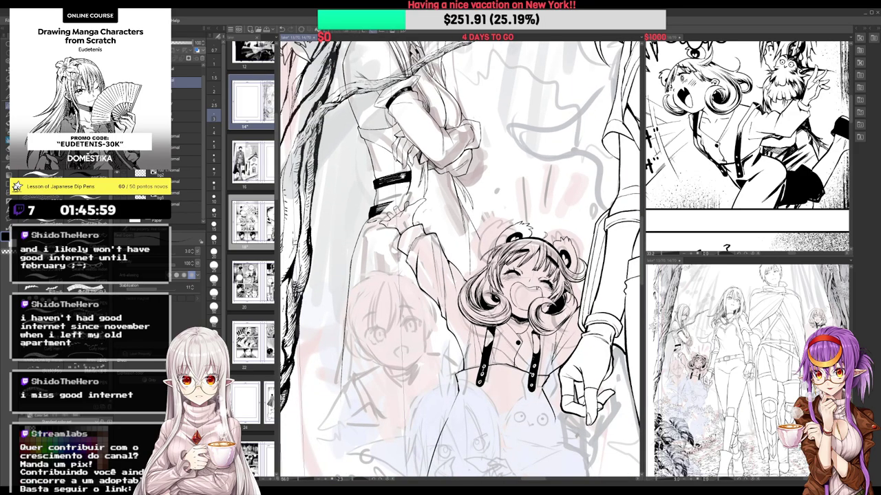
scroll(421, 214, "up", 2)
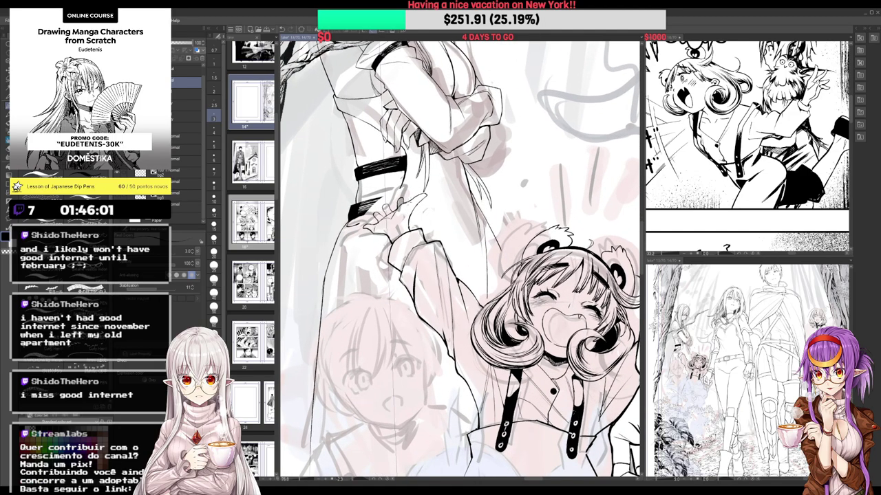
Finish inking the spread fingers of the girl's raised hand, alternating pen strokes with erasing to refine their shape
mouse_move(406, 205)
left_mouse_down()
mouse_move(426, 190)
mouse_move(408, 225)
mouse_move(390, 219)
mouse_move(395, 230)
left_mouse_up()
key("e")
key("p")
key("e")
key("p")
key("e")
key("p")
key("e")
key("p")
left_click_drag(421, 189, 447, 176)
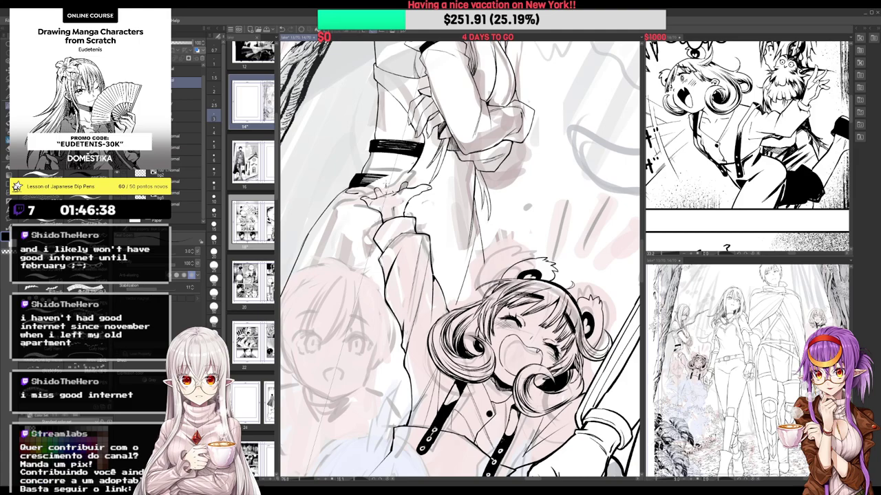
left_click_drag(385, 181, 391, 189)
key("e")
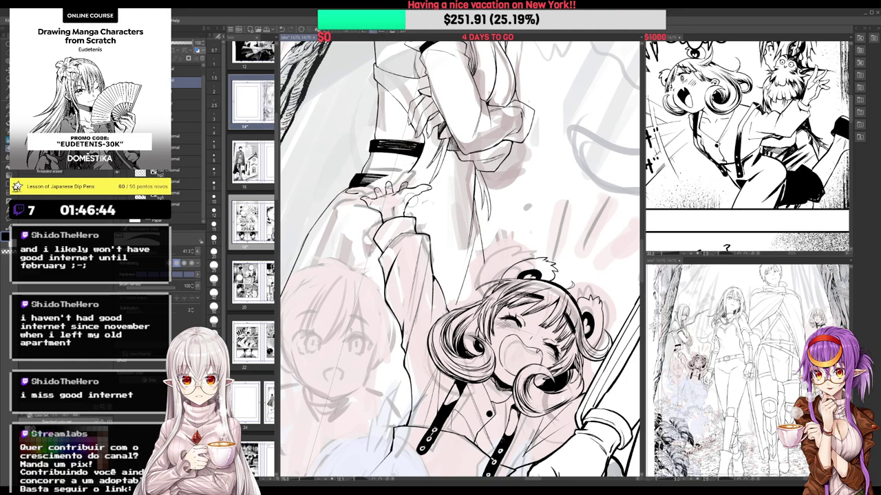
key("p")
Close the outline of the woman's lower band around the raised fingers and fill the gap black
scroll(460, 260, "down", 5)
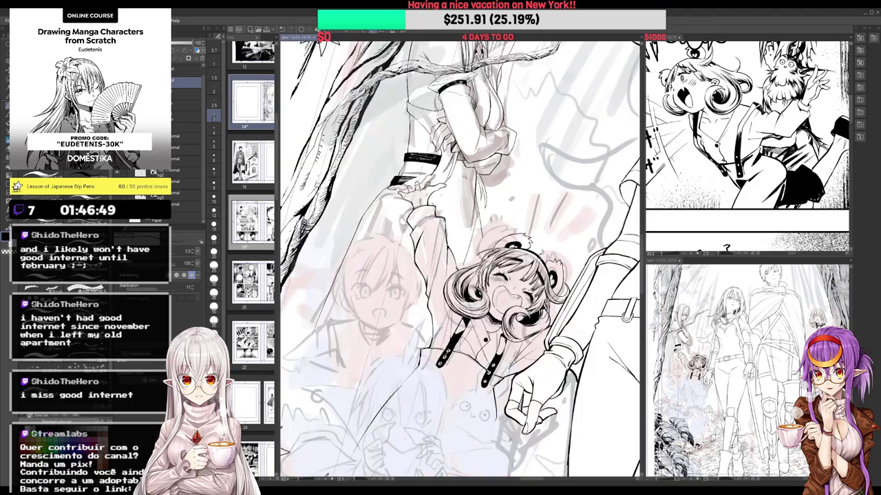
scroll(459, 260, "up", 2)
scroll(441, 174, "up", 2)
left_click_drag(443, 196, 433, 210)
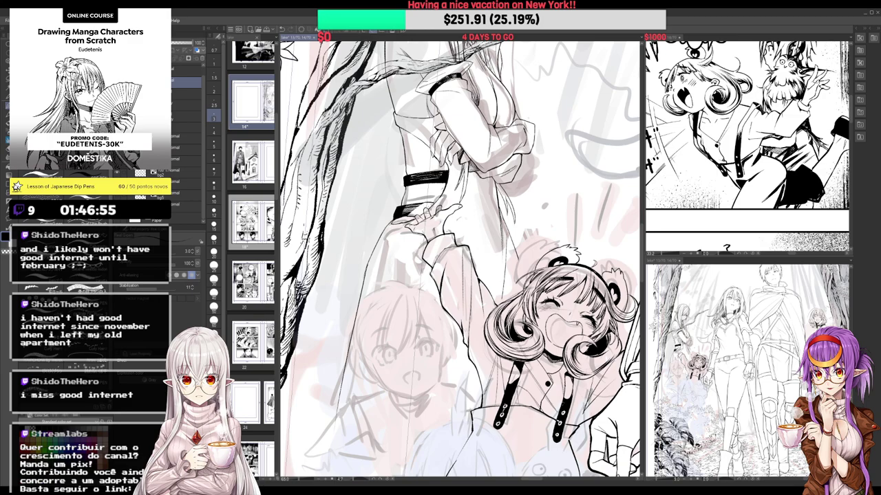
key("g")
left_click(427, 205)
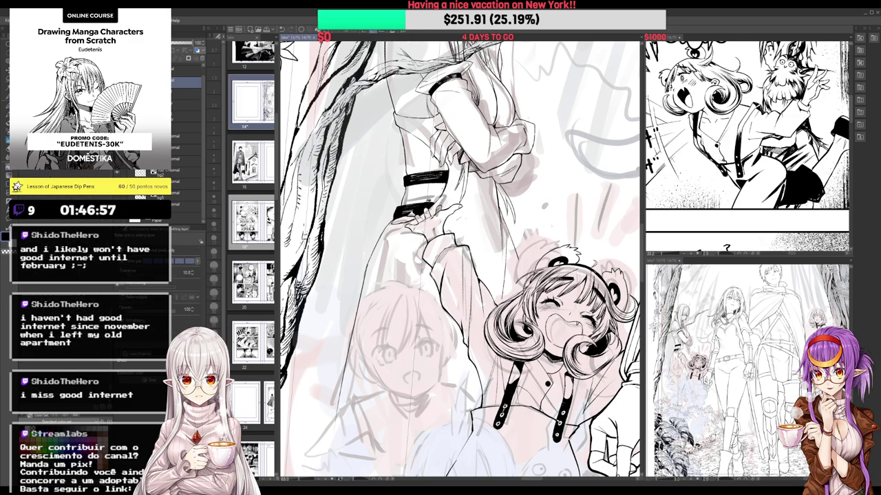
Ink the standing woman's garment line running down behind the bear-eared girl's raised arm to her hair
key("p")
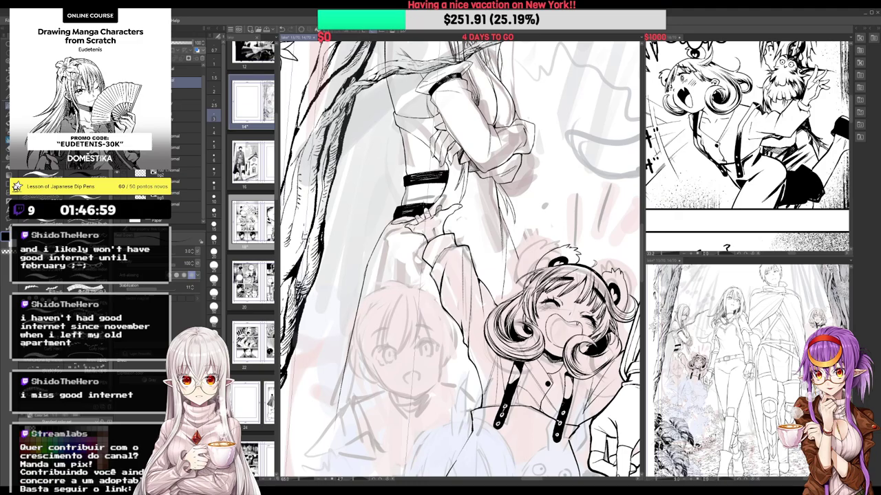
scroll(454, 200, "down", 3)
left_click_drag(581, 202, 544, 170)
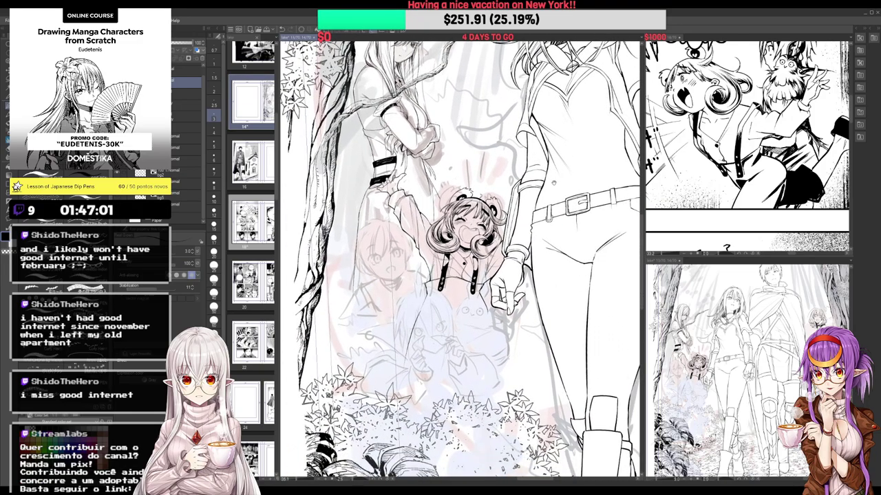
scroll(554, 183, "down", 1)
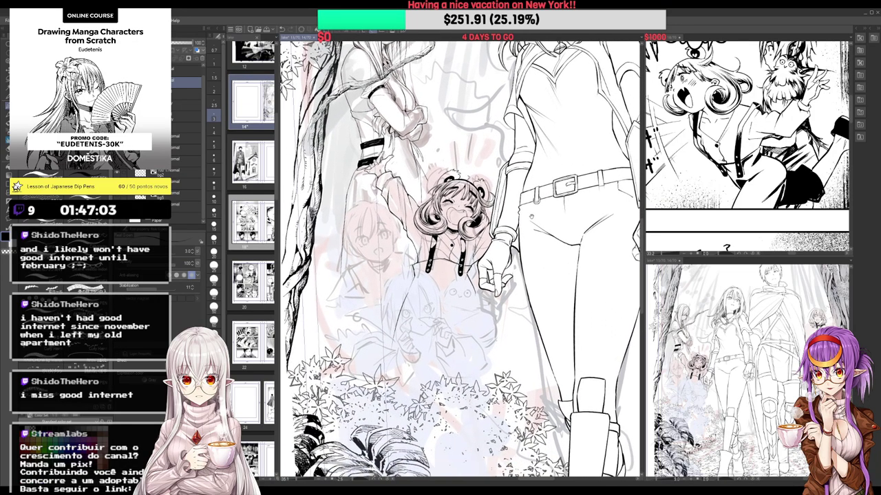
scroll(440, 179, "up", 3)
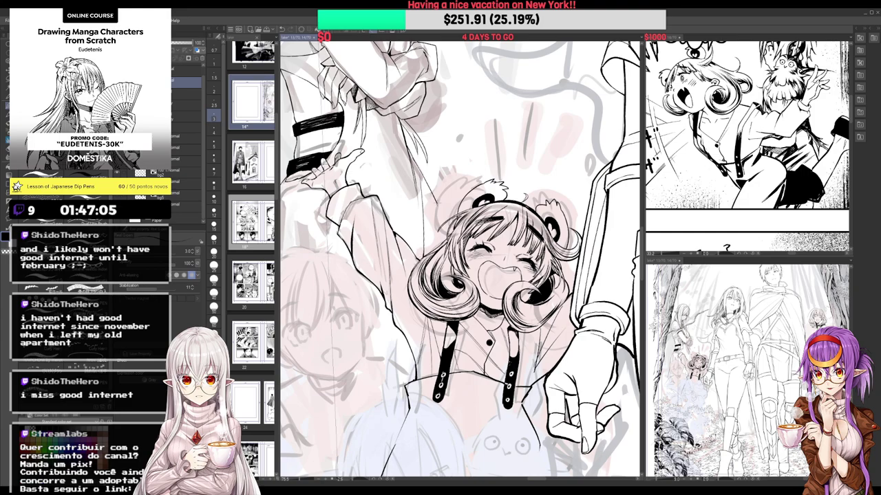
scroll(436, 198, "up", 2)
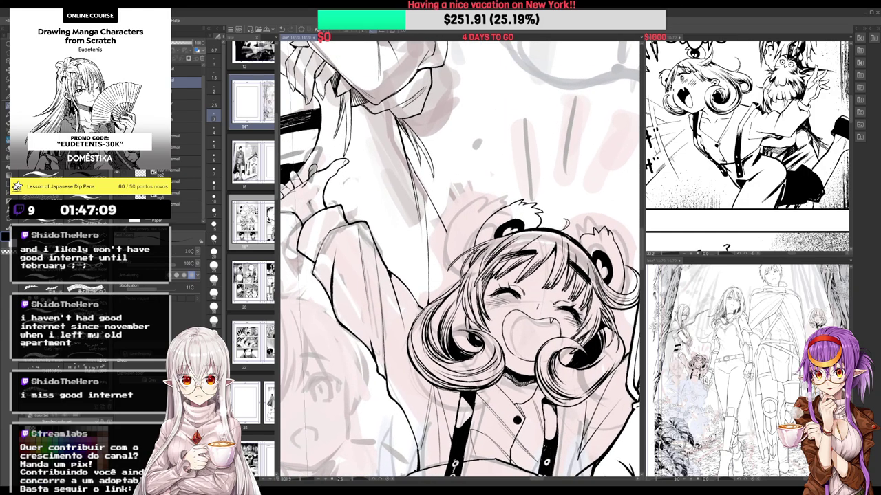
left_click_drag(445, 229, 460, 269)
scroll(454, 255, "down", 3)
left_click_drag(492, 187, 506, 156)
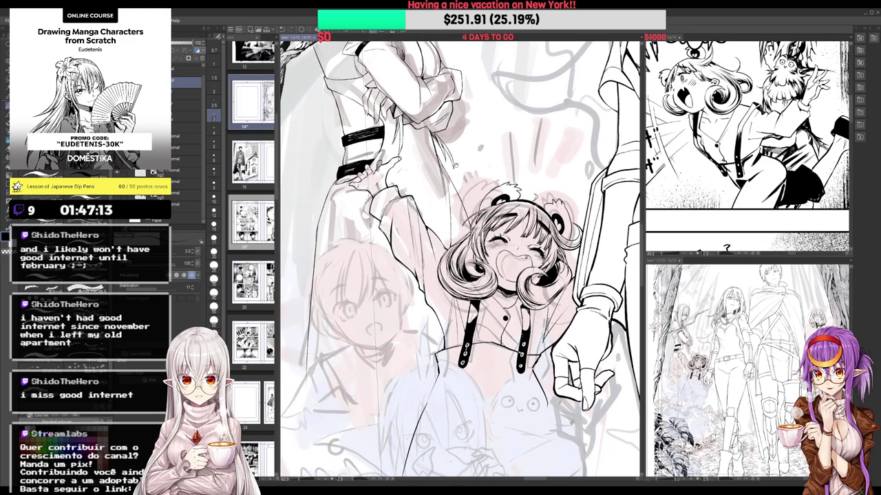
Redraw the outer edge of the standing woman's skirt from the lower band down past the sketched child's head, erasing stray parts
scroll(337, 198, "up", 3)
key("e")
mouse_move(335, 190)
left_mouse_down()
mouse_move(317, 229)
mouse_move(319, 276)
left_mouse_up()
key("p")
left_click_drag(318, 236, 362, 166)
key("e")
scroll(360, 165, "down", 1)
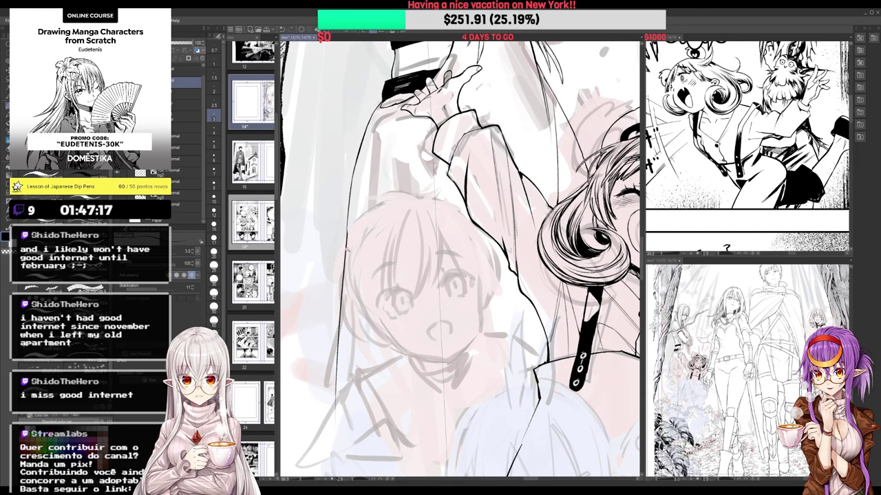
scroll(360, 172, "down", 1)
key("e")
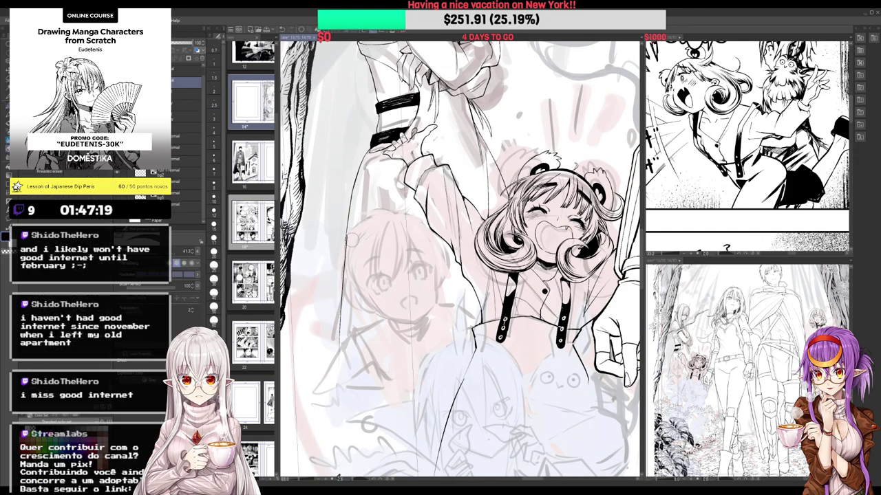
key("p")
left_click_drag(346, 228, 341, 377)
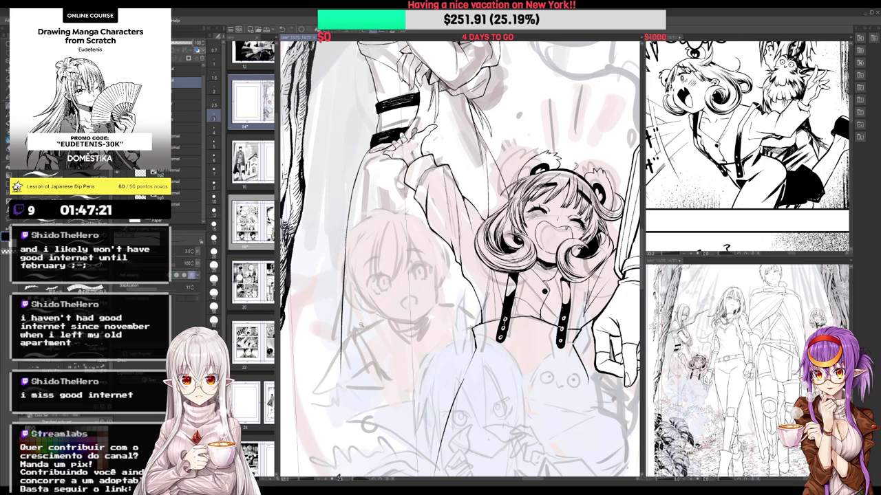
Ink the crown of the short-haired child's head beside the bear-eared girl, redoing the strokes until the curve fits the sketch
scroll(362, 325, "down", 2)
left_click_drag(362, 325, 362, 298)
left_click_drag(551, 209, 555, 182)
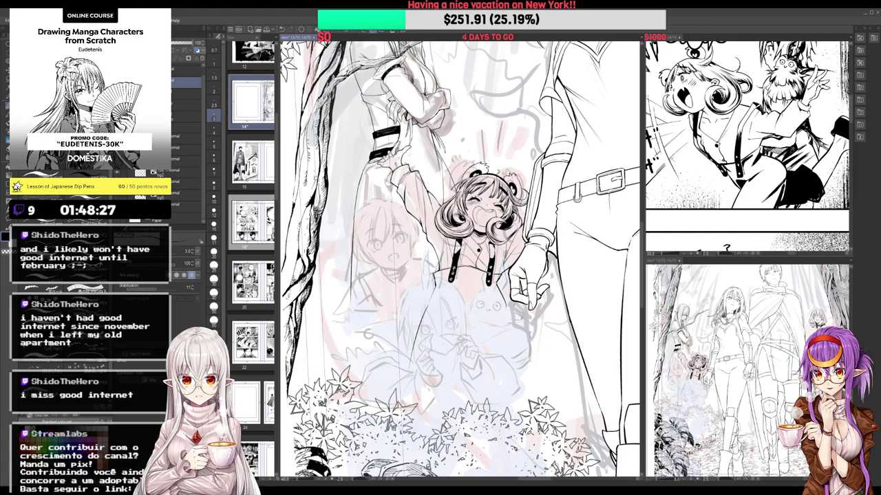
left_click_drag(431, 188, 452, 183)
key("asciicircum")
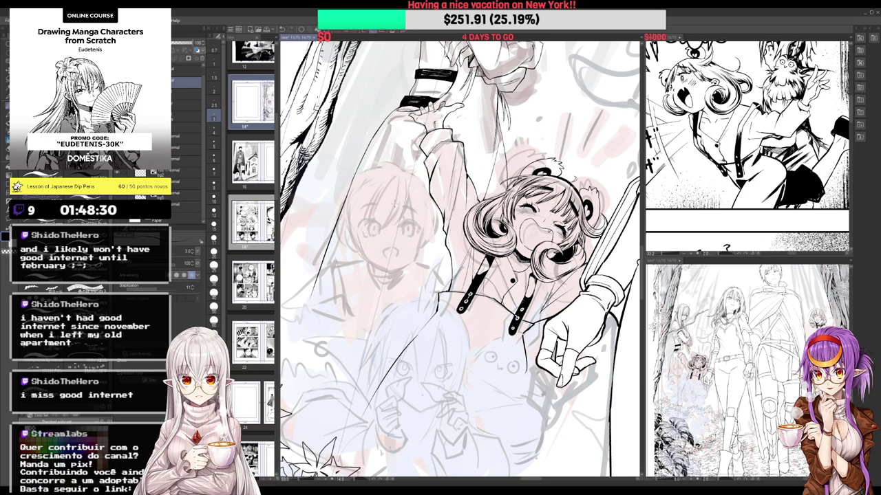
left_click_drag(382, 220, 406, 195)
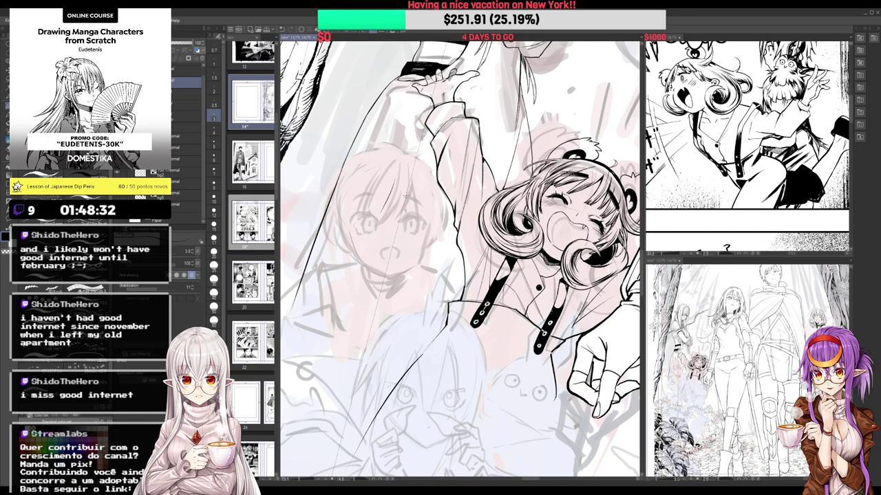
key("asciicircum")
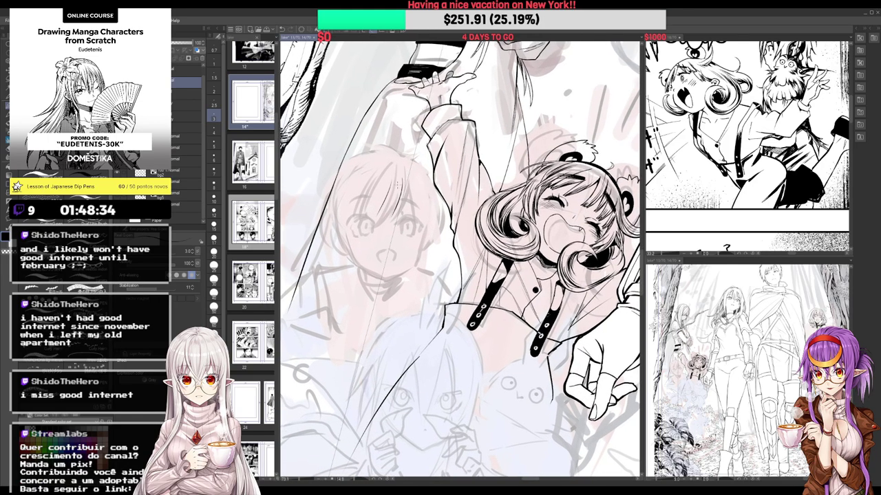
mouse_move(405, 156)
left_mouse_down()
mouse_move(366, 143)
mouse_move(380, 146)
mouse_move(351, 160)
left_mouse_up()
key("ctrl+z")
left_click_drag(386, 147, 348, 165)
key("ctrl+z")
key("ctrl+z")
mouse_move(384, 148)
left_mouse_down()
mouse_move(328, 187)
mouse_move(320, 226)
mouse_move(335, 244)
left_mouse_up()
scroll(351, 152, "down", 5)
scroll(431, 155, "up", 5)
Ink the cheeks and jaw of the short-haired child's face, trimming the outline with the eraser
mouse_move(399, 168)
left_mouse_down()
mouse_move(405, 207)
mouse_move(395, 237)
left_mouse_up()
key("ctrl+z")
left_click_drag(409, 179, 395, 237)
left_click_drag(368, 196, 381, 173)
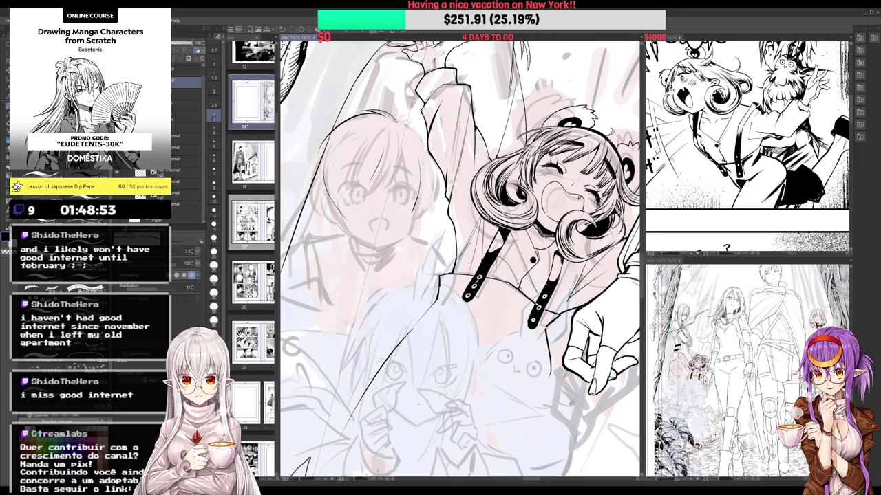
key("e")
mouse_move(326, 166)
left_mouse_down()
mouse_move(327, 195)
mouse_move(323, 184)
mouse_move(340, 213)
left_mouse_up()
key("p")
key("e")
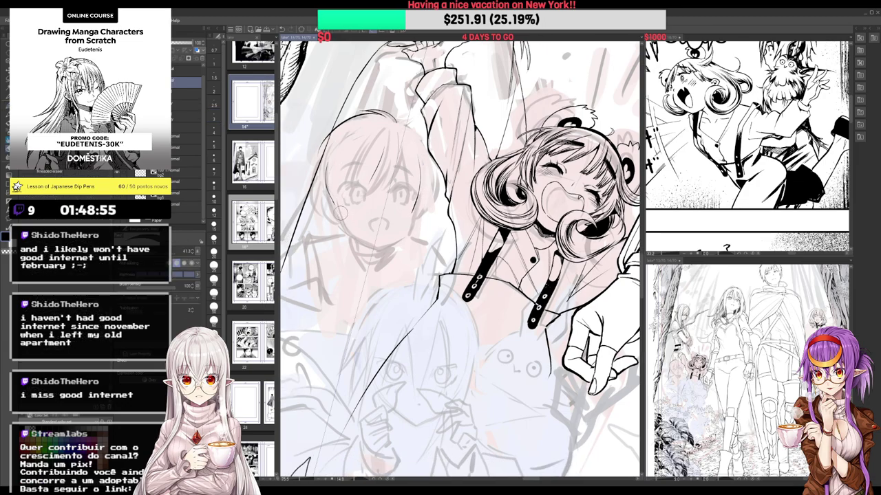
scroll(350, 221, "down", 1)
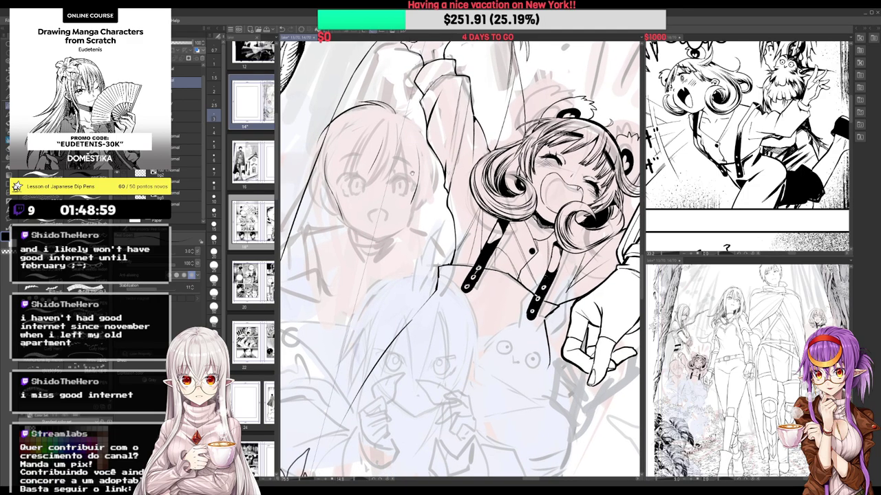
scroll(412, 174, "up", 2)
key("e")
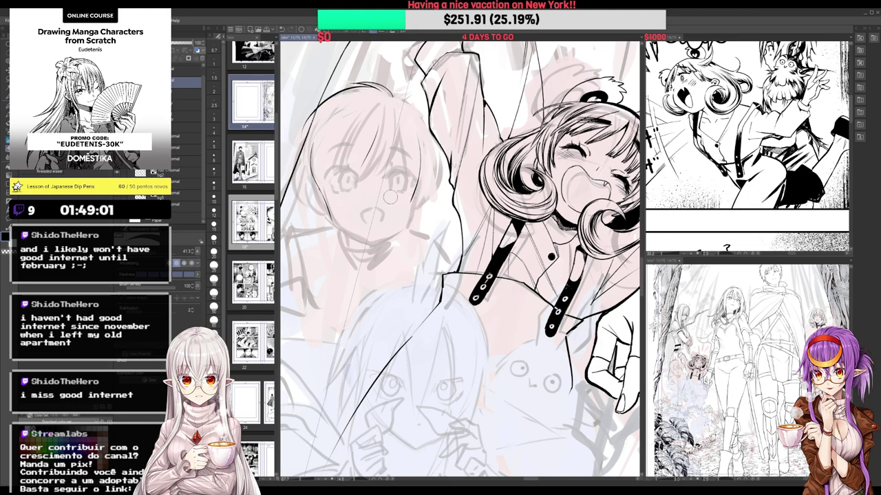
mouse_move(333, 208)
left_mouse_down()
mouse_move(323, 197)
mouse_move(343, 230)
mouse_move(343, 201)
left_mouse_up()
key("p")
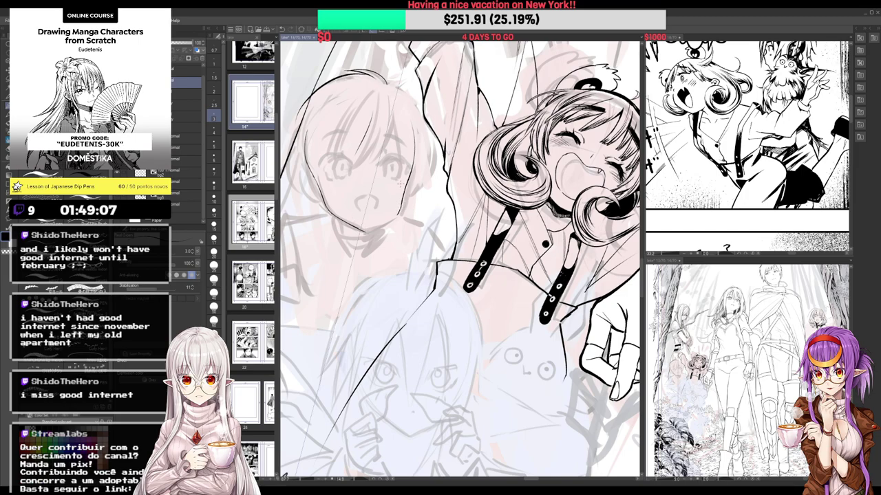
Close the child's chin and far jaw line, and ink the outline of the open mouth
key("e")
key("p")
left_click_drag(365, 229, 397, 214)
mouse_move(362, 198)
left_mouse_down()
mouse_move(363, 214)
mouse_move(351, 204)
mouse_move(362, 213)
mouse_move(380, 207)
left_mouse_up()
key("ctrl+z")
left_click_drag(458, 161, 451, 161)
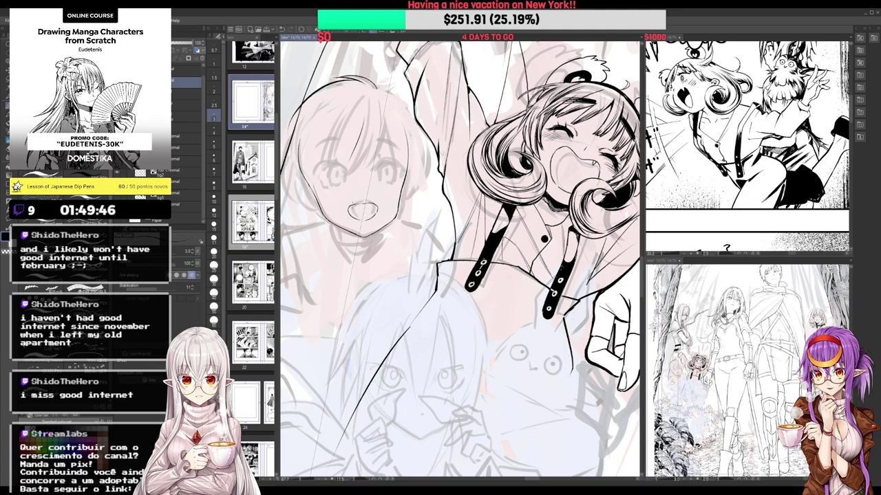
Ink the inner line of the child's open mouth and the upper lash lines of both eyes
mouse_move(351, 208)
left_mouse_down()
mouse_move(370, 206)
mouse_move(366, 192)
mouse_move(322, 173)
mouse_move(321, 185)
mouse_move(346, 165)
mouse_move(404, 164)
mouse_move(410, 179)
left_mouse_up()
scroll(359, 190, "up", 1)
left_click_drag(402, 116, 401, 108)
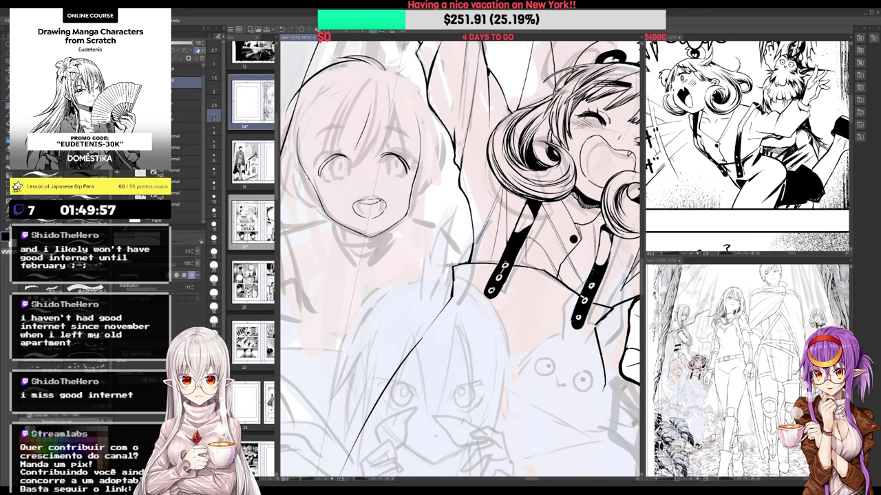
left_click_drag(378, 157, 407, 170)
left_click_drag(348, 161, 320, 173)
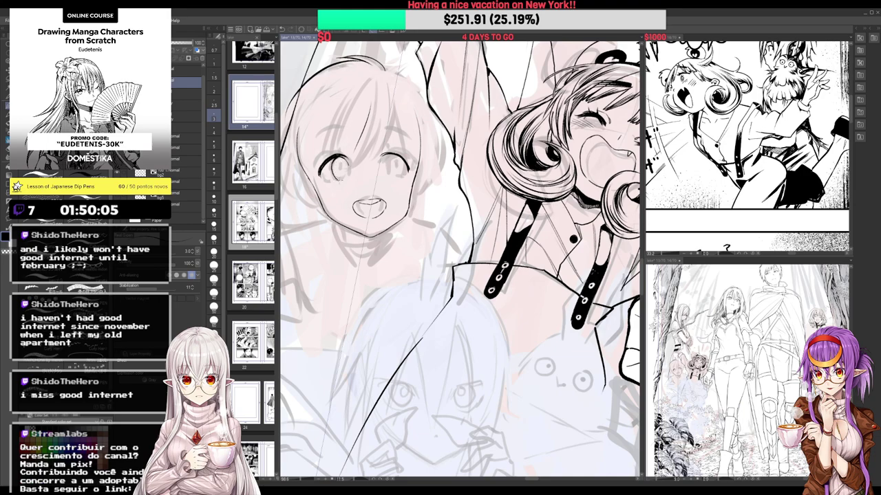
Thicken the child's lashes and ink the iris outlines in both eyes, cleaning up with the eraser
left_click_drag(337, 179, 339, 179)
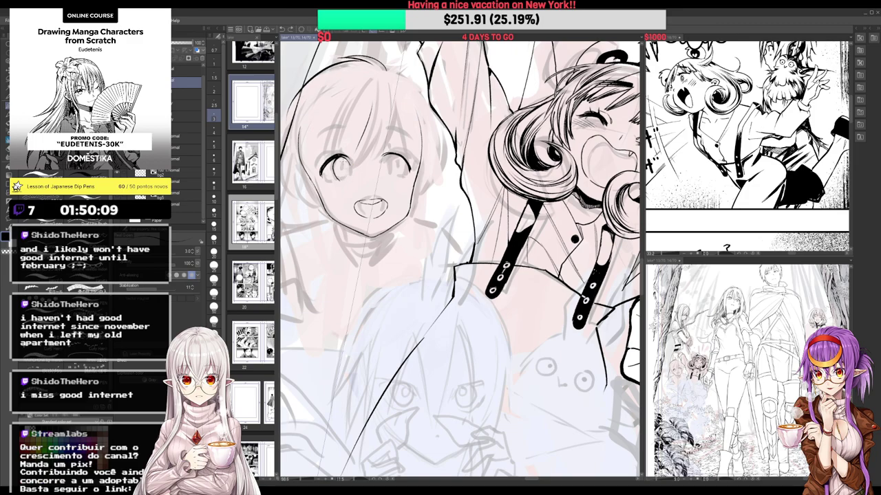
key("e")
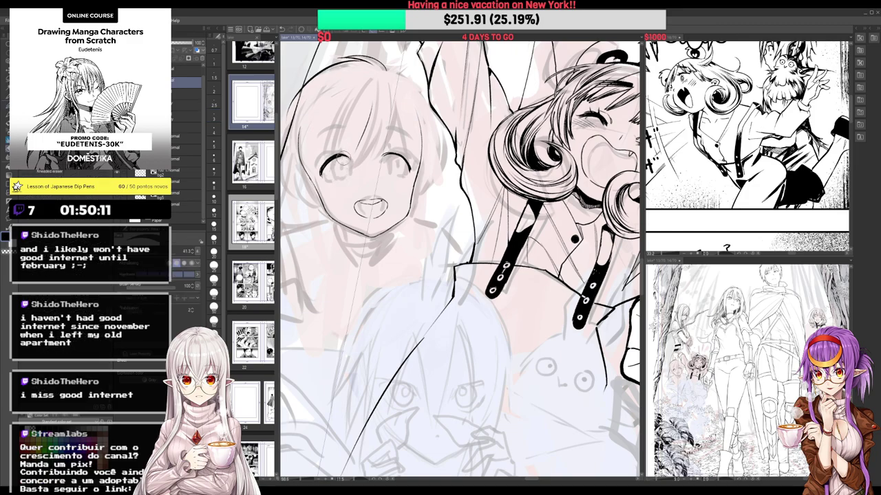
key("p")
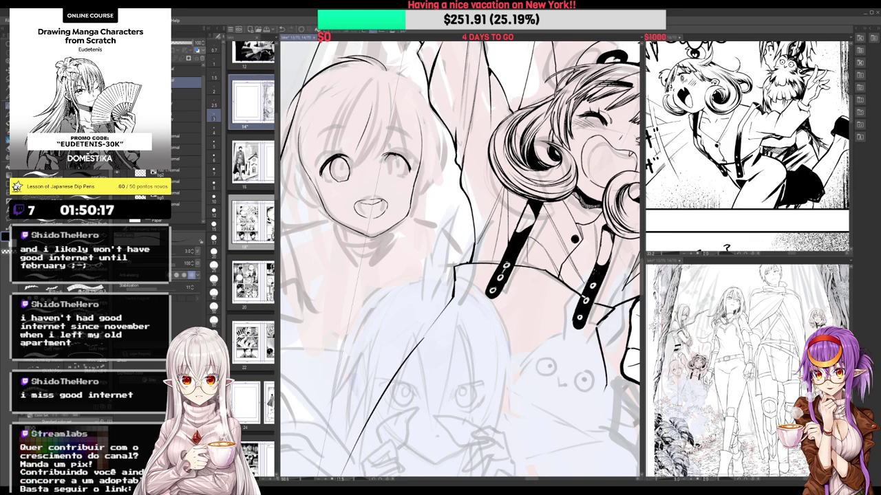
mouse_move(389, 157)
left_mouse_down()
mouse_move(384, 172)
mouse_move(397, 177)
left_mouse_up()
left_click_drag(336, 156, 345, 163)
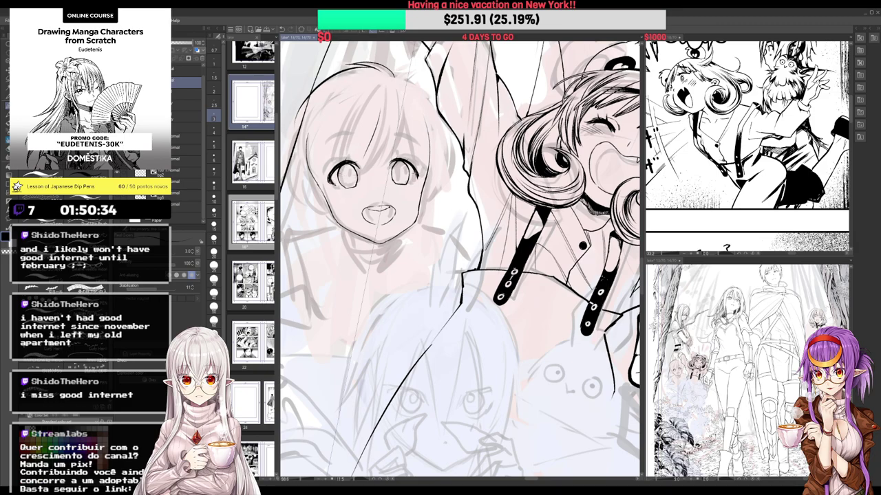
Erase and rework parts of the child's lower jaw outline around the chin
left_click_drag(422, 171, 421, 157)
key("e")
left_click_drag(338, 220, 385, 241)
key("p")
key("e")
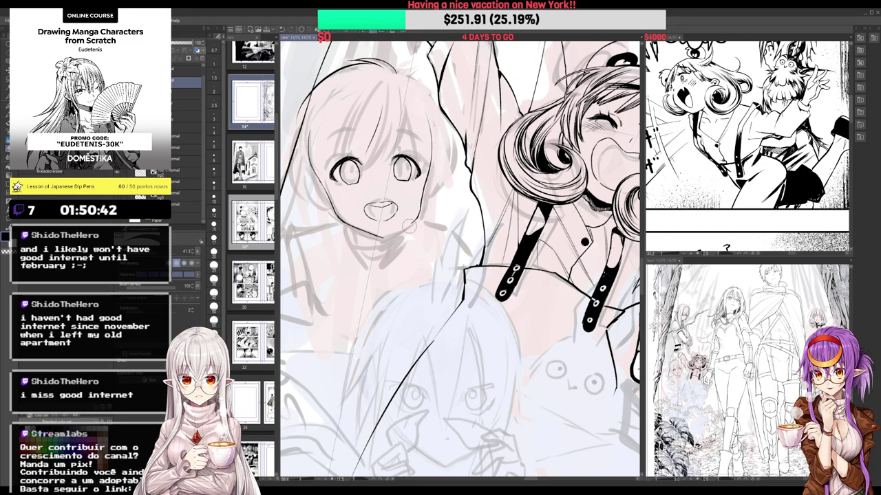
Redraw the child's open mouth, alternating pen strokes with erasing to refine its shape
key("p")
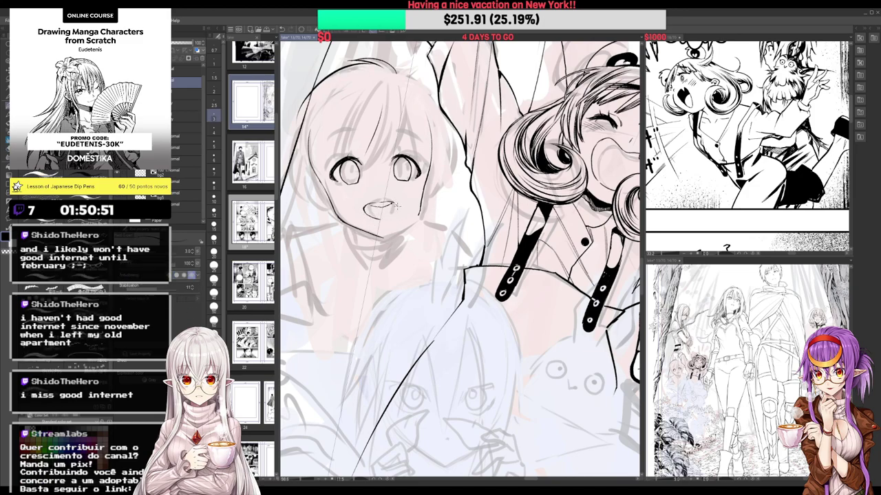
key("e")
key("p")
key("e")
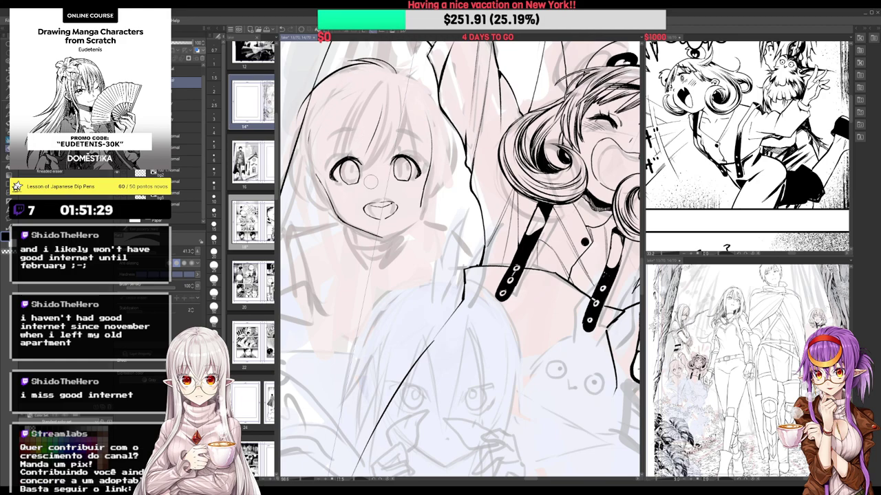
key("p")
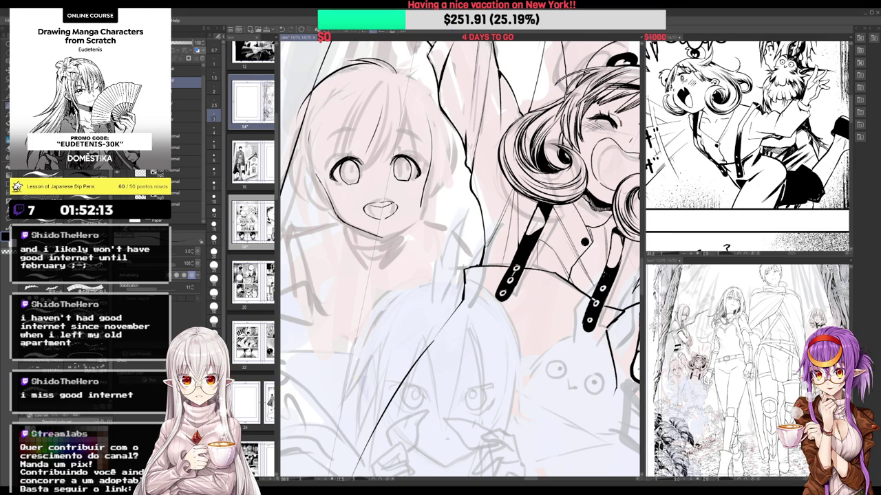
left_click_drag(394, 227, 391, 236)
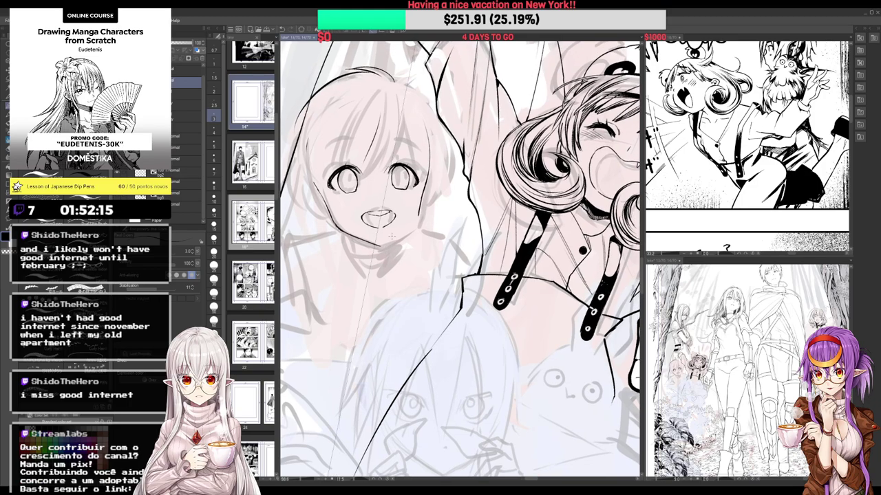
Lasso the child's eyes one after the other and adjust their placement with a free transform
key("m")
mouse_move(365, 165)
left_mouse_down()
mouse_move(326, 159)
mouse_move(362, 198)
left_mouse_up()
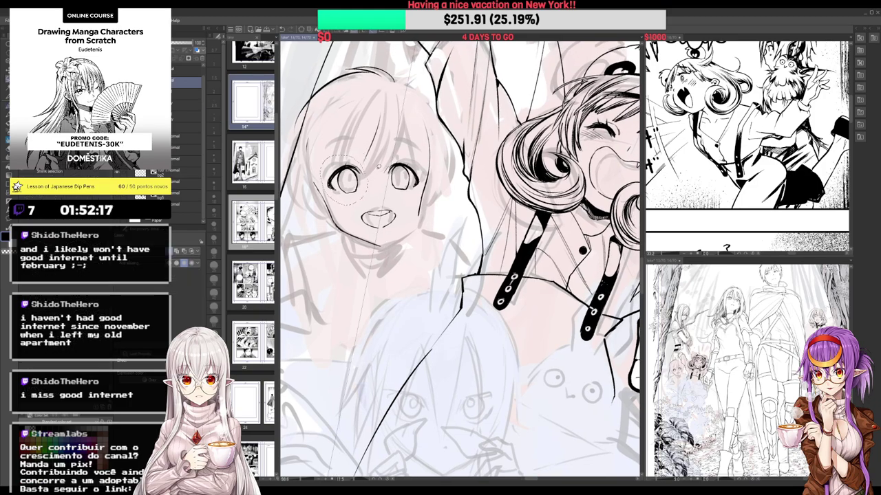
key("ctrl+t")
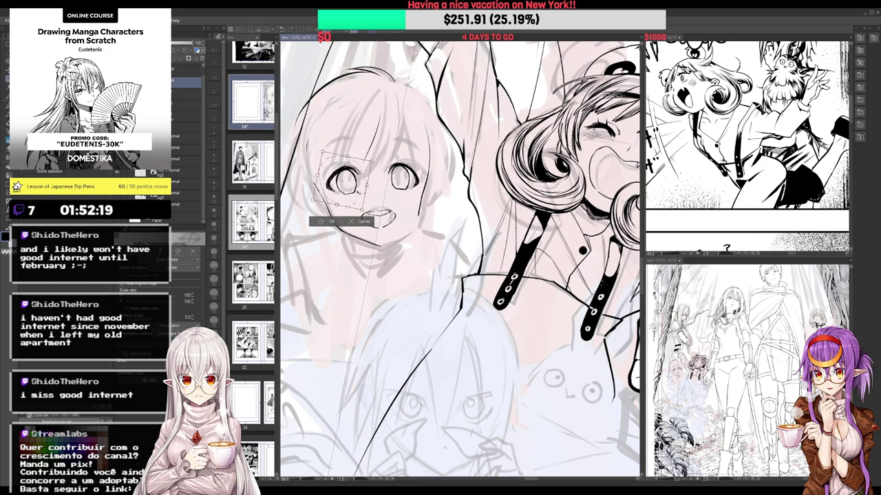
key("Return")
mouse_move(416, 153)
left_mouse_down()
mouse_move(380, 168)
mouse_move(424, 173)
mouse_move(423, 161)
mouse_move(431, 163)
left_mouse_up()
key("ctrl+t")
key("Return")
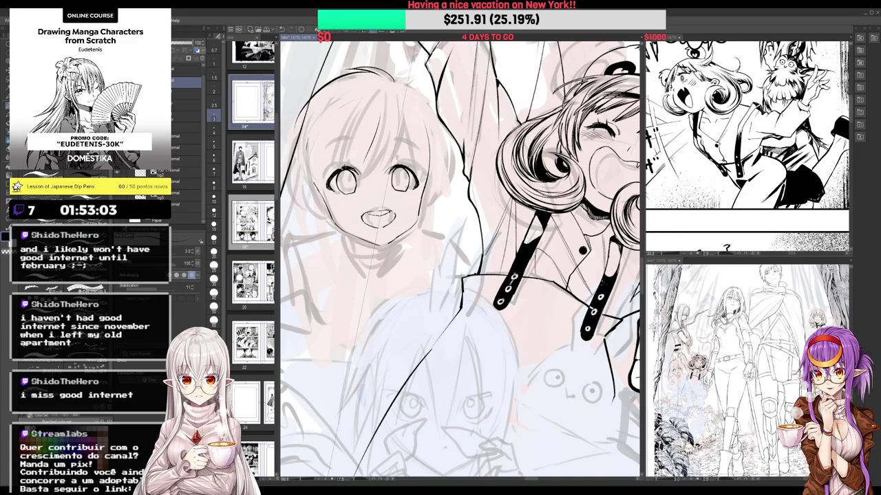
Ink the pupil and dark iris shading in the child's eye farther from the bear-eared girl
scroll(340, 172, "up", 2)
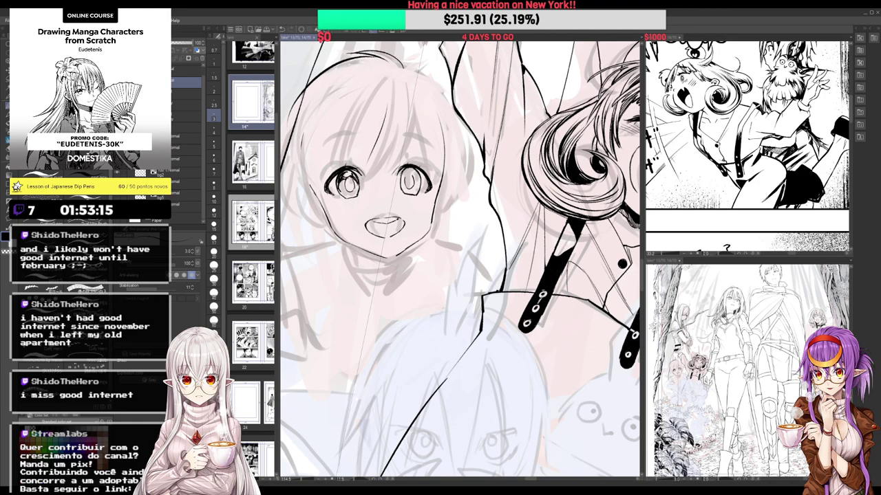
left_click_drag(349, 178, 351, 186)
left_click_drag(425, 124, 421, 114)
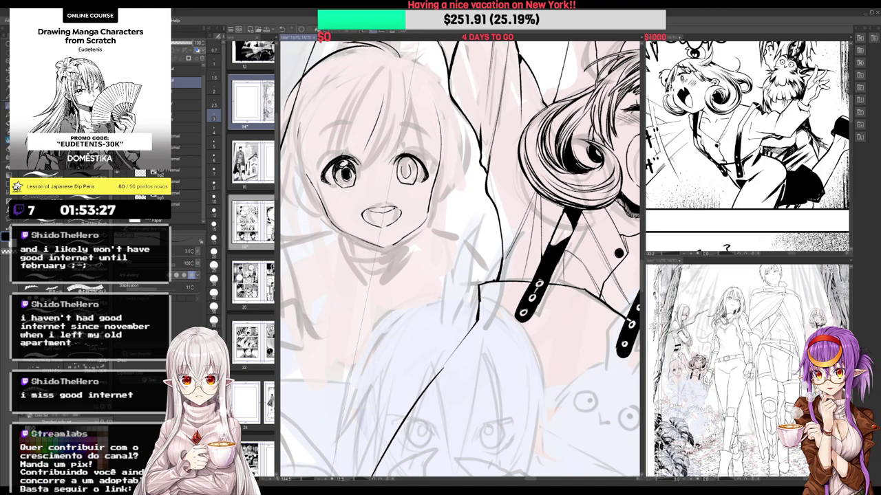
Ink the pupil and iris shading in the child's eye nearer the bear-eared girl
key("e")
key("p")
left_click_drag(405, 164, 408, 176)
scroll(460, 260, "down", 1)
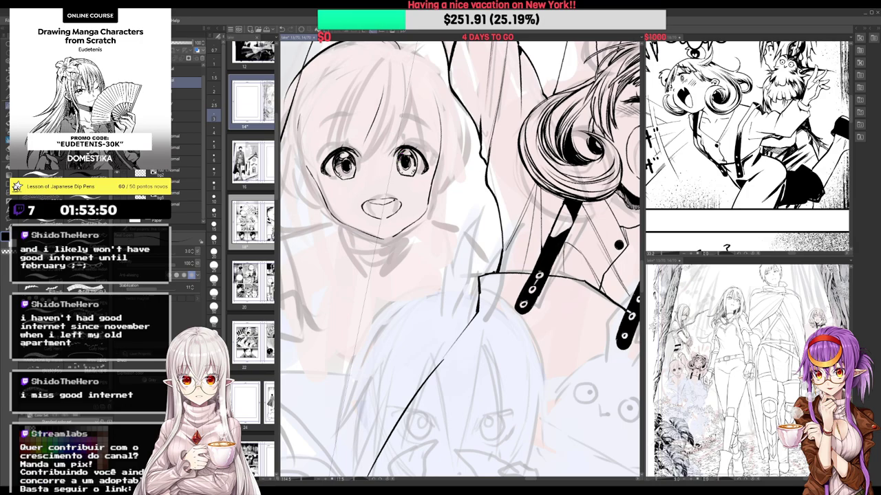
Add small lower-lash marks beneath the child's eyes and touch up the lines of the open mouth
left_click_drag(477, 115, 454, 115)
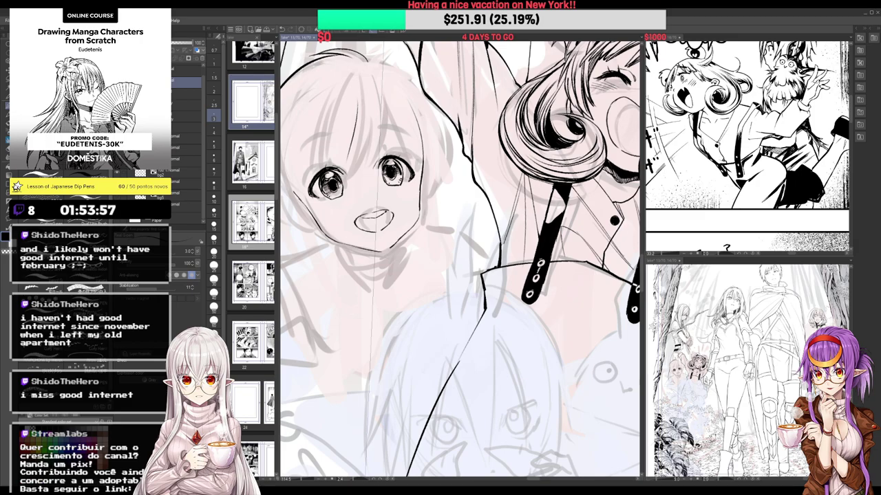
key("minus")
key("minus")
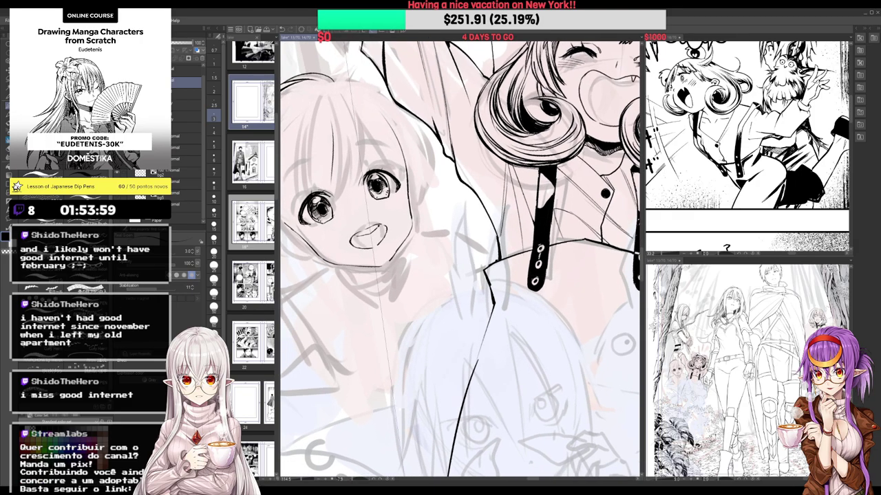
key("asciicircum")
key("asciicircum")
key("asciicircum")
key("asciicircum")
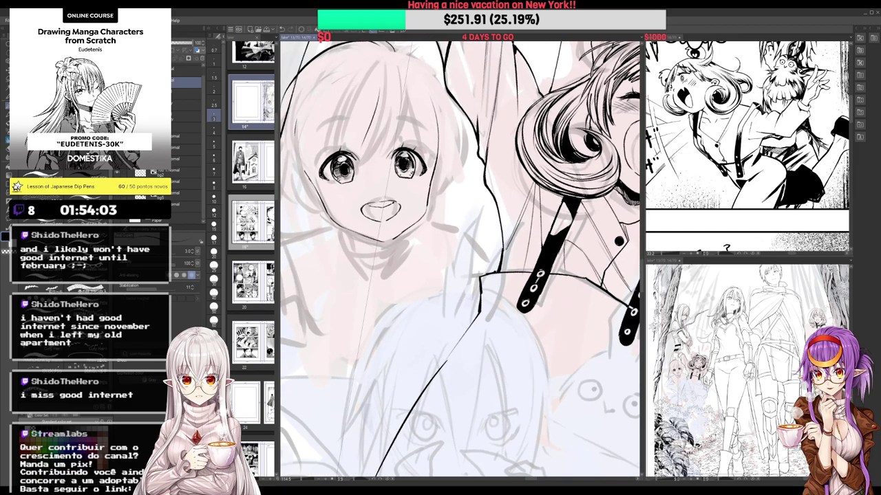
left_click_drag(443, 146, 448, 123)
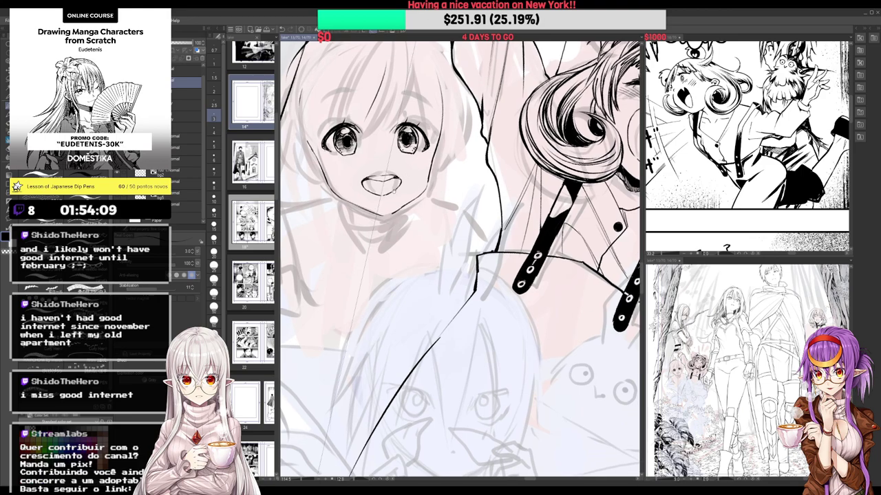
mouse_move(394, 191)
left_mouse_down()
mouse_move(393, 207)
mouse_move(401, 203)
left_mouse_up()
left_click_drag(404, 203, 355, 205)
scroll(456, 174, "up", 1)
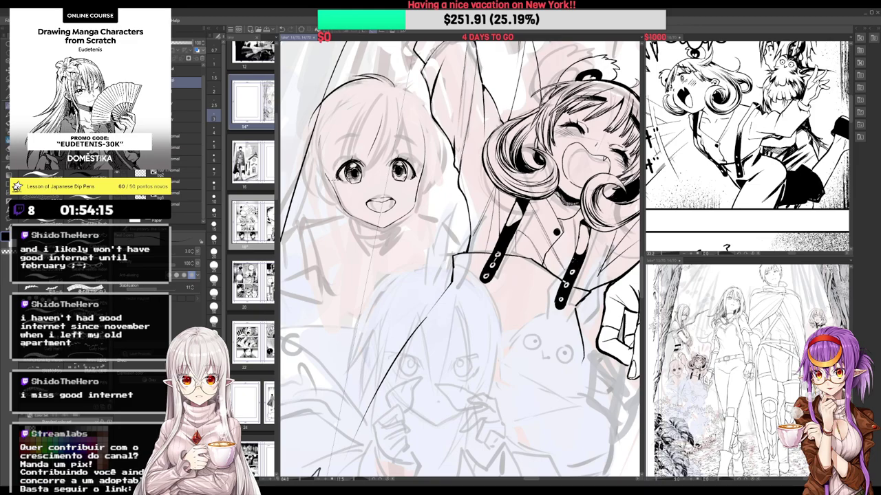
scroll(373, 173, "up", 1)
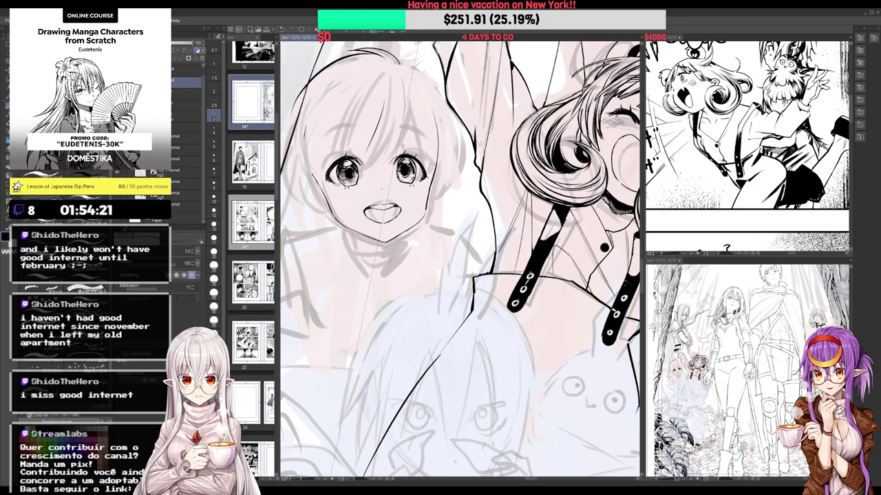
Ink the child's small nose mark and strengthen the cheek and jaw line on the side away from the bear-eared girl
scroll(385, 181, "down", 3)
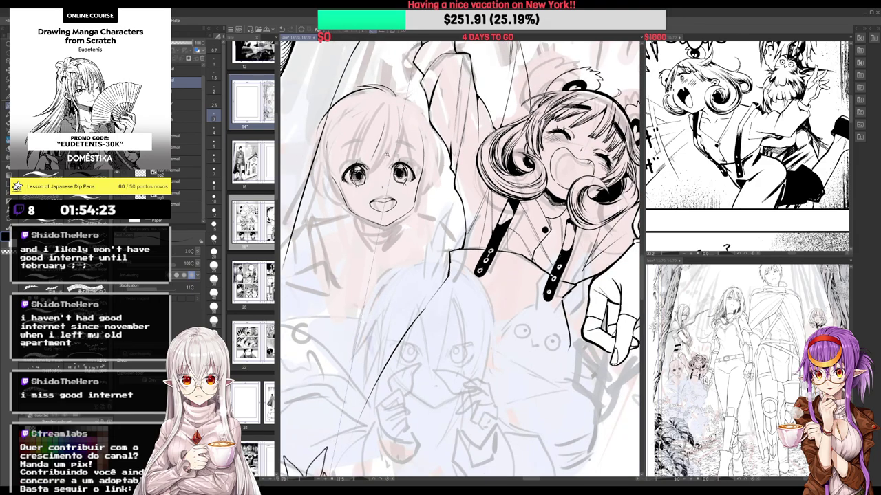
key("ctrl+plus")
left_click_drag(371, 206, 375, 205)
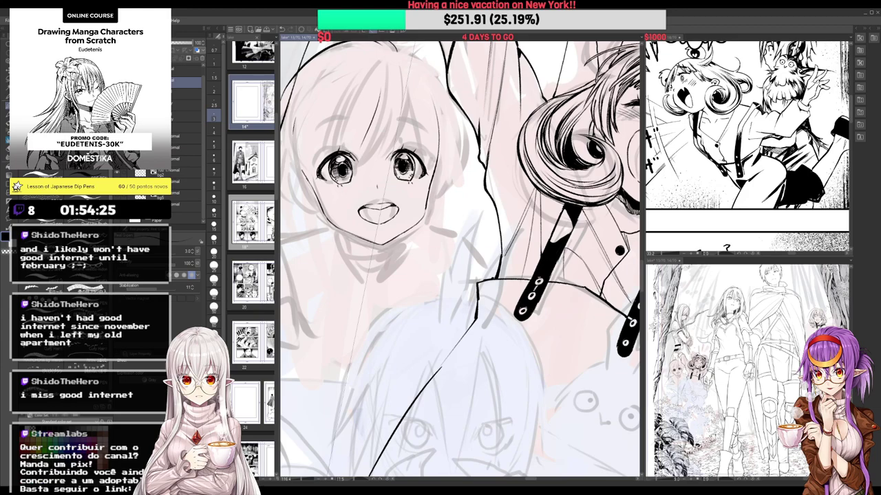
left_click_drag(302, 172, 335, 229)
key("e")
key("bracketleft")
key("bracketleft")
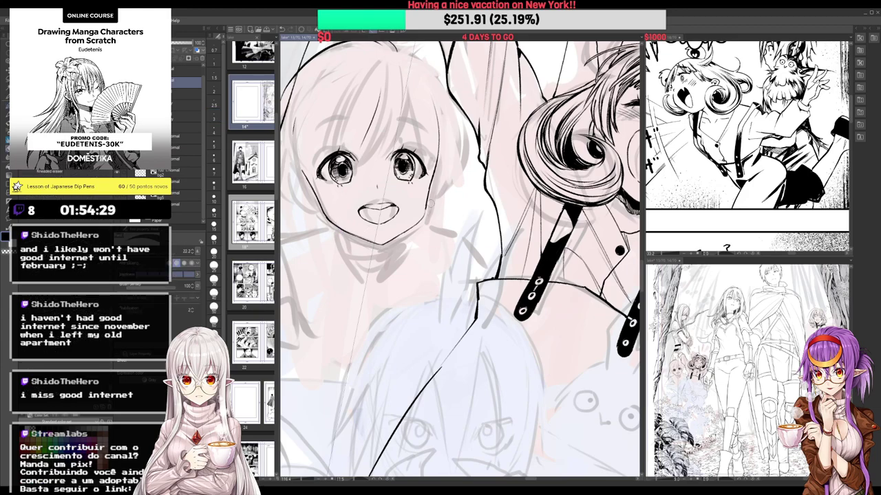
key("p")
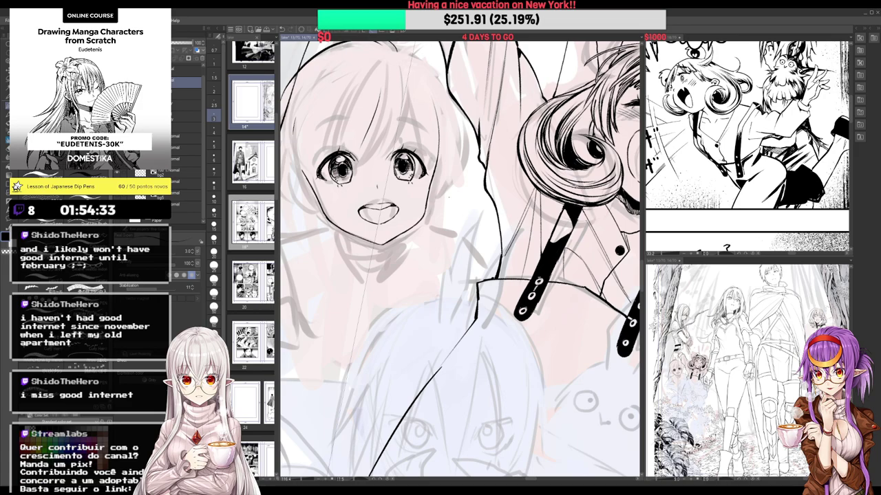
Erase the child's hair outline along the crown on the side away from the bear-eared girl
mouse_move(448, 181)
left_mouse_down()
mouse_move(433, 183)
mouse_move(422, 204)
mouse_move(461, 183)
left_mouse_up()
left_click_drag(418, 130, 419, 144)
key("e")
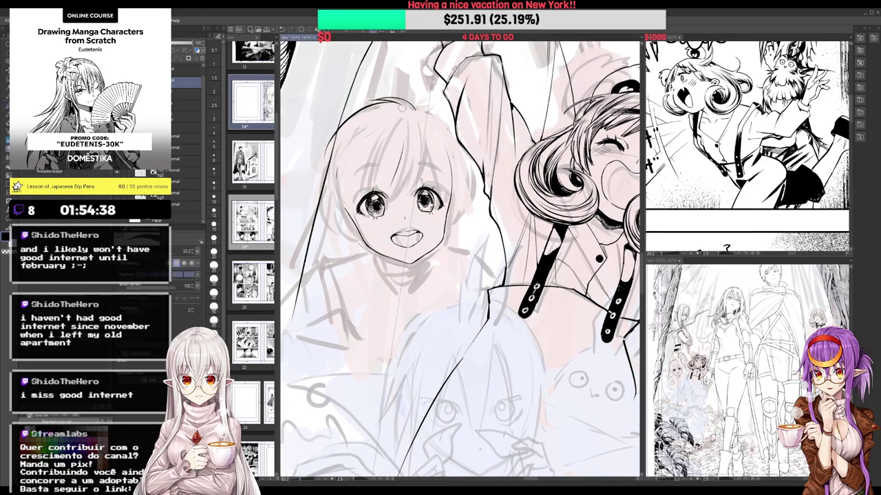
left_click_drag(386, 106, 324, 158)
key("p")
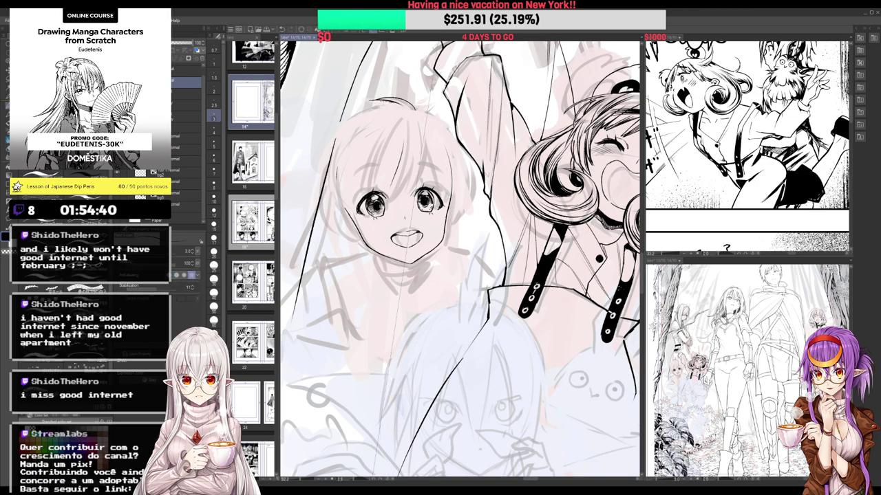
Redraw the hair outline from the crown out to a flicked side tip, undoing and cleaning up unwanted strokes
left_click_drag(389, 101, 319, 137)
key("ctrl+z")
mouse_move(395, 104)
left_mouse_down()
mouse_move(352, 109)
mouse_move(316, 157)
left_mouse_up()
key("ctrl+z")
mouse_move(357, 106)
left_mouse_down()
mouse_move(298, 153)
mouse_move(320, 154)
left_mouse_up()
key("e")
left_click_drag(342, 122, 338, 126)
left_click_drag(432, 108, 388, 101)
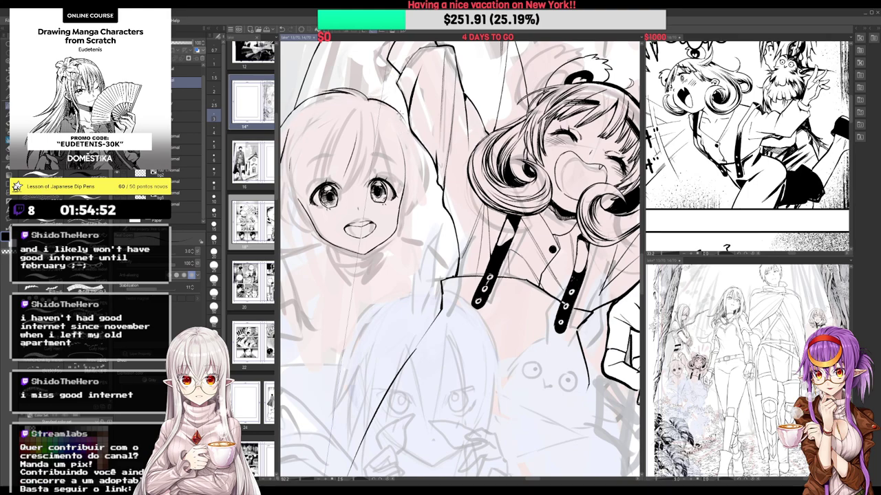
Ink the child's hair outline on the bear-eared girl's side and the first strand of the fringe
left_click_drag(399, 113, 415, 152)
key("ctrl+z")
left_click_drag(398, 108, 436, 169)
left_click_drag(367, 157, 404, 140)
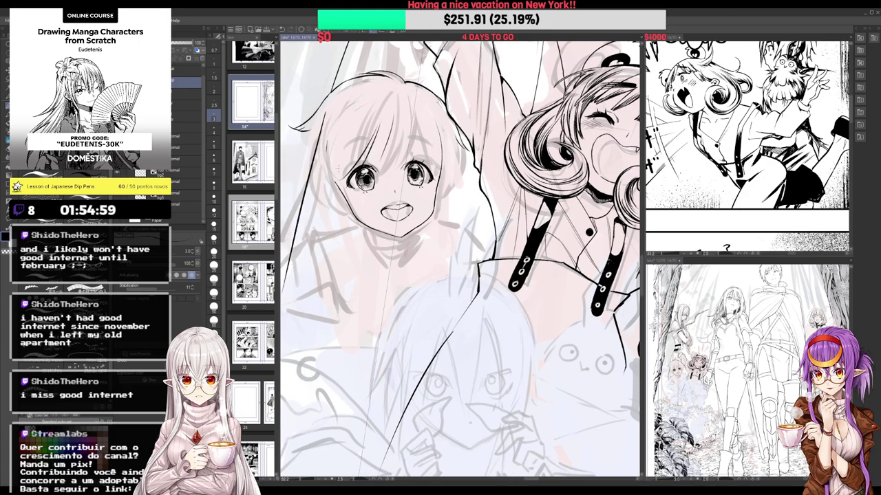
Clean up the line beside the child's cheek and ink more fringe strands falling across the forehead
key("e")
mouse_move(335, 175)
left_mouse_down()
mouse_move(348, 197)
mouse_move(348, 181)
left_mouse_up()
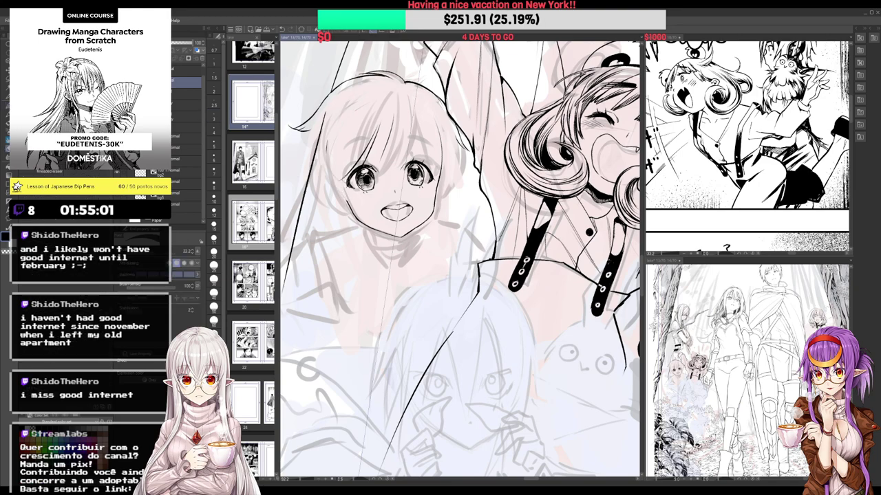
key("p")
key("e")
key("p")
mouse_move(412, 113)
left_mouse_down()
mouse_move(394, 111)
mouse_move(372, 162)
left_mouse_up()
left_click_drag(389, 117, 380, 167)
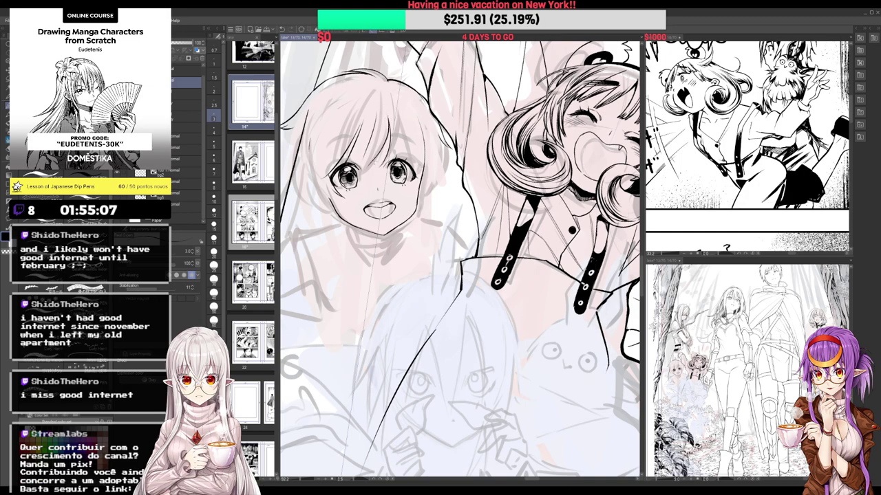
left_click_drag(389, 117, 399, 165)
mouse_move(391, 115)
left_mouse_down()
mouse_move(423, 169)
mouse_move(405, 153)
mouse_move(423, 168)
left_mouse_up()
key("ctrl+z")
key("e")
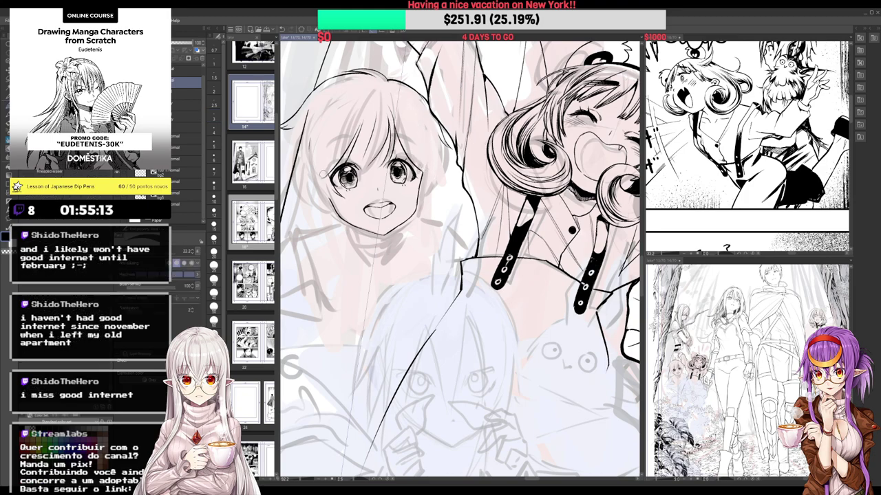
key("p")
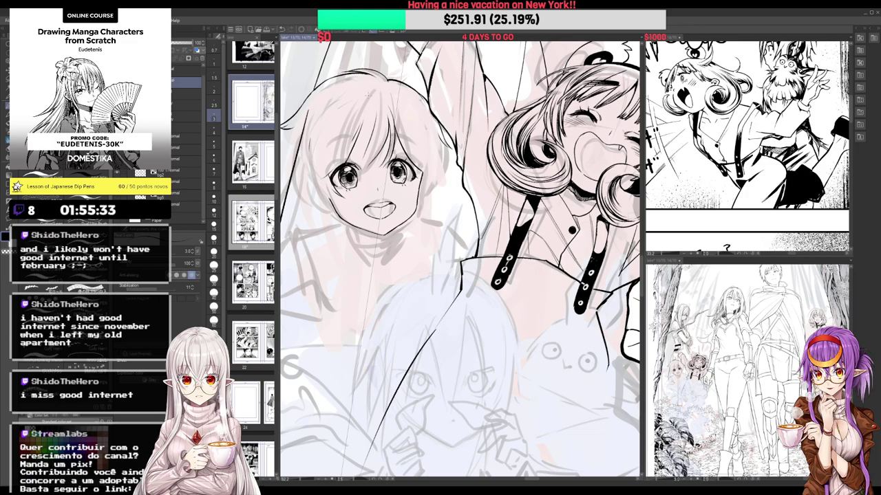
Ink the outer side locks and the fringe strands between the child's eyes, undoing strokes that miss
left_click_drag(356, 120, 378, 149)
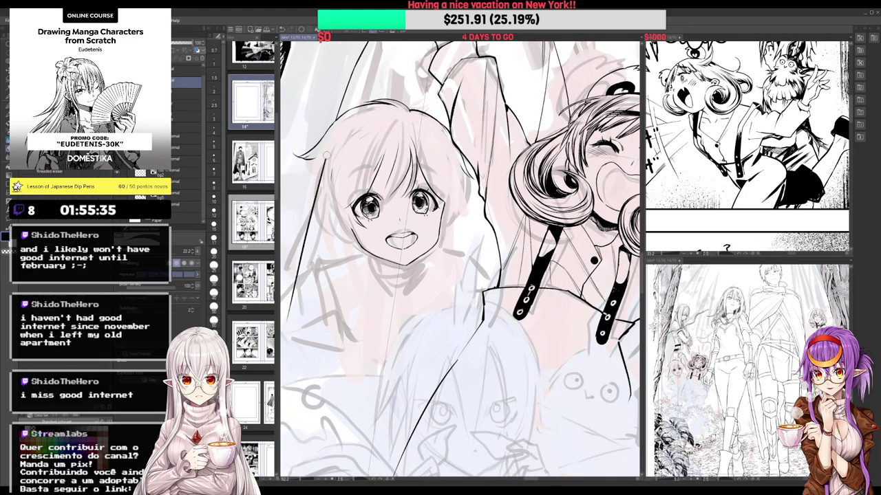
mouse_move(328, 165)
left_mouse_down()
mouse_move(319, 170)
mouse_move(322, 159)
mouse_move(306, 191)
left_mouse_up()
left_click_drag(432, 150, 413, 137)
key("ctrl+z")
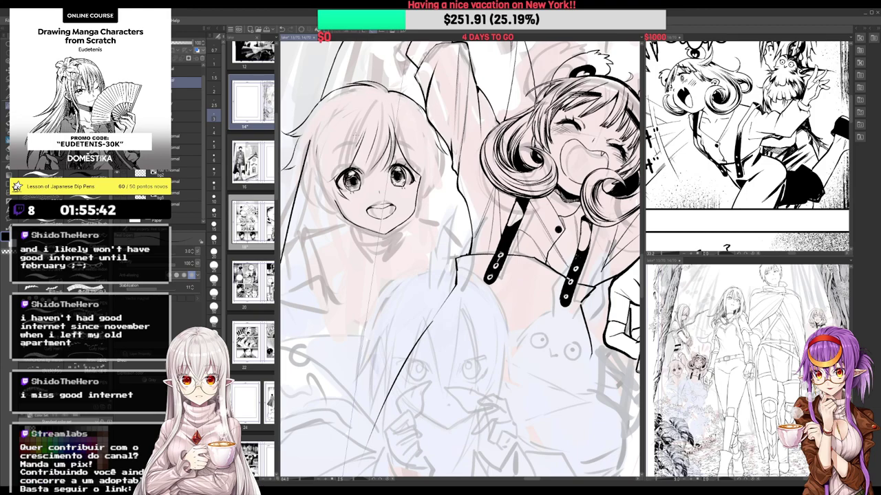
left_click_drag(356, 128, 346, 167)
key("ctrl+z")
left_click_drag(361, 118, 333, 190)
left_click_drag(437, 122, 427, 121)
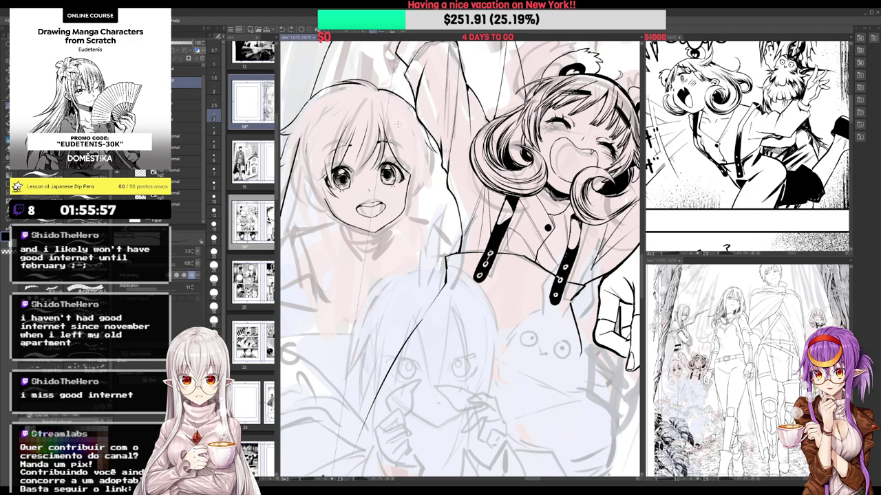
Refine the child's hair strands beside the cheek nearer the bear-eared girl, alternating pen and eraser
key("e")
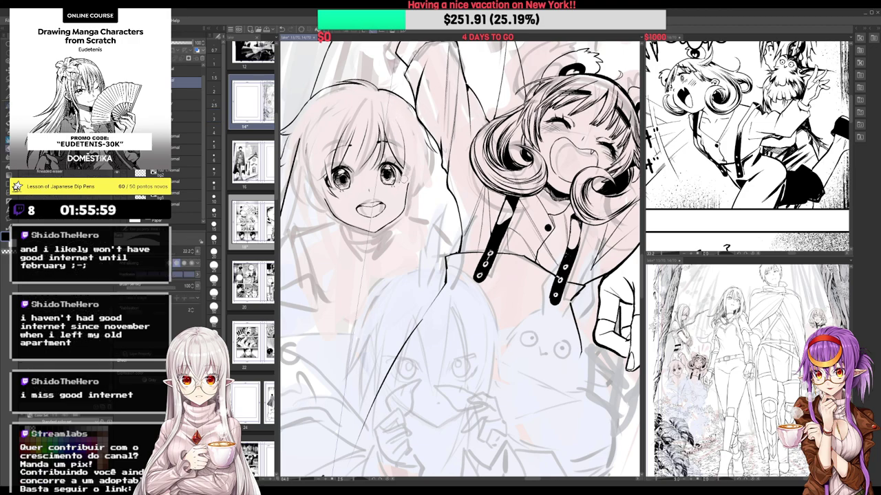
key("p")
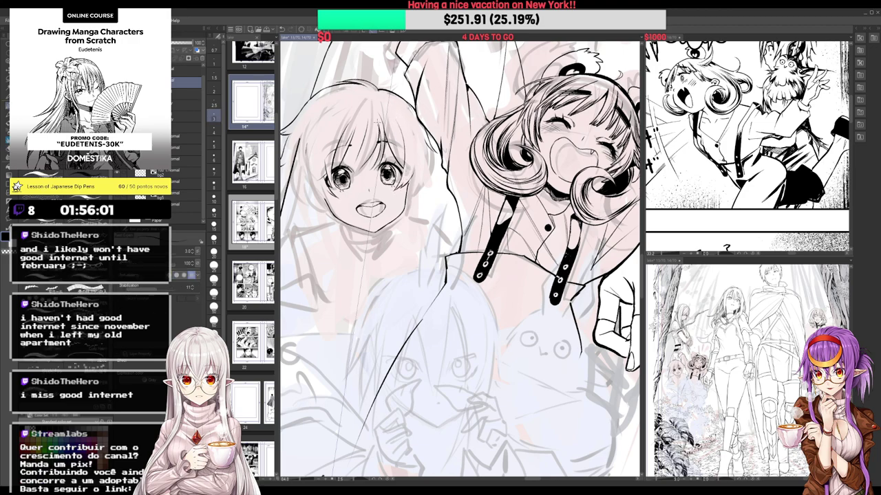
key("e")
key("p")
left_click_drag(436, 186, 451, 167)
key("e")
key("p")
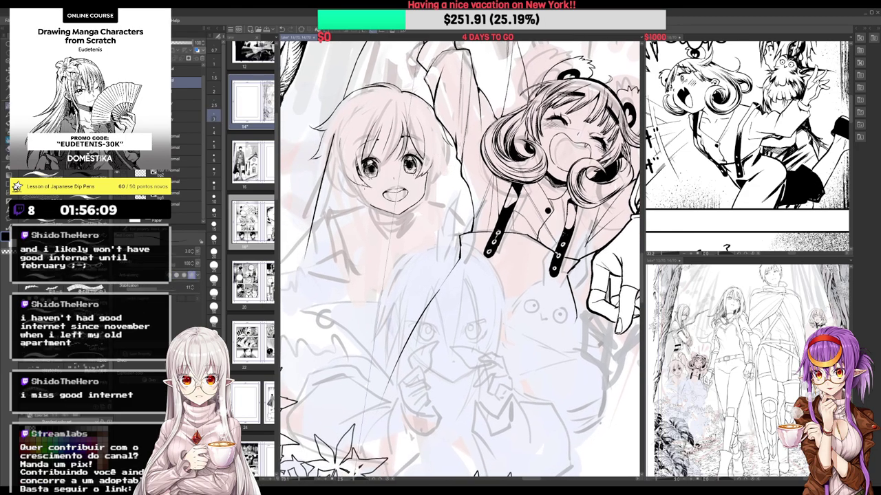
key("e")
key("p")
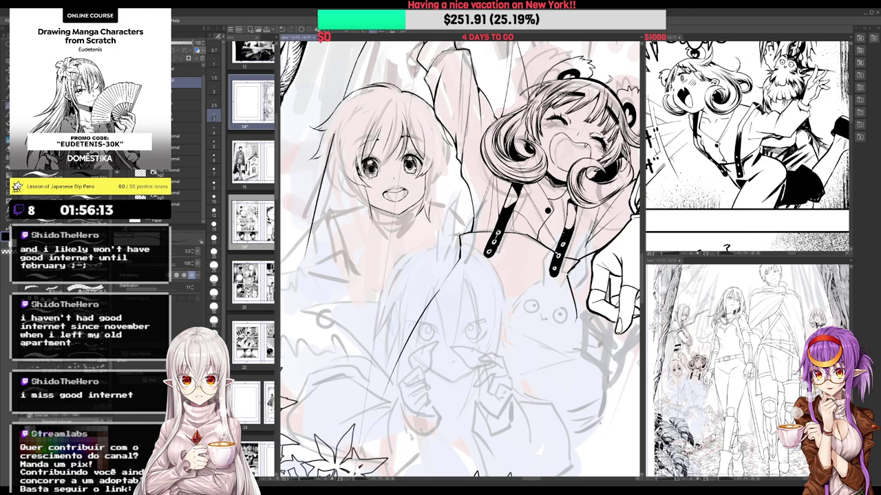
Ink the pointed hair locks hanging beside the child's jaw on both sides of the face
left_click_drag(364, 210, 366, 225)
left_click_drag(348, 188, 365, 216)
left_click_drag(438, 159, 432, 201)
mouse_move(438, 172)
left_mouse_down()
mouse_move(426, 174)
mouse_move(428, 153)
mouse_move(425, 160)
left_mouse_up()
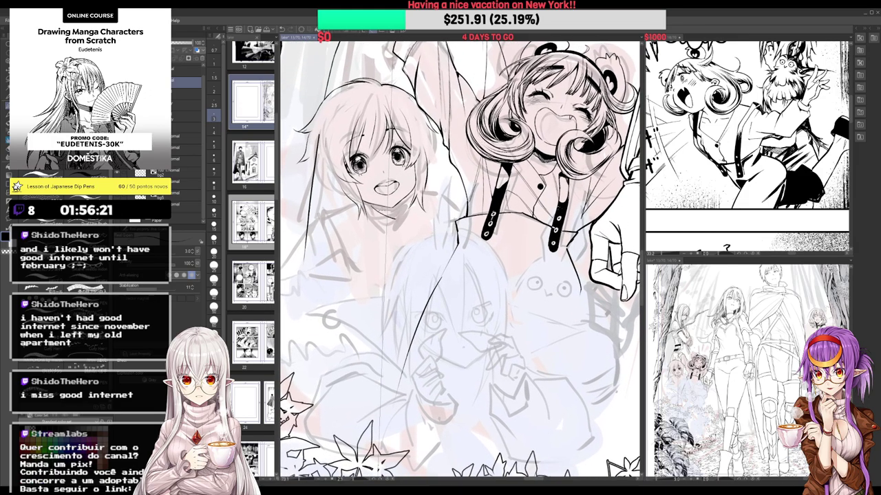
Add finer strands to both sides of the child's hair and erase stray parts of the outer lock
mouse_move(375, 203)
left_mouse_down()
mouse_move(397, 211)
mouse_move(385, 214)
left_mouse_up()
key("ctrl+z")
left_click_drag(330, 168, 342, 193)
left_click_drag(431, 132, 435, 183)
key("e")
left_click_drag(322, 135, 322, 153)
key("p")
Ink the child's neck and the collar line beneath the chin
scroll(439, 136, "down", 4)
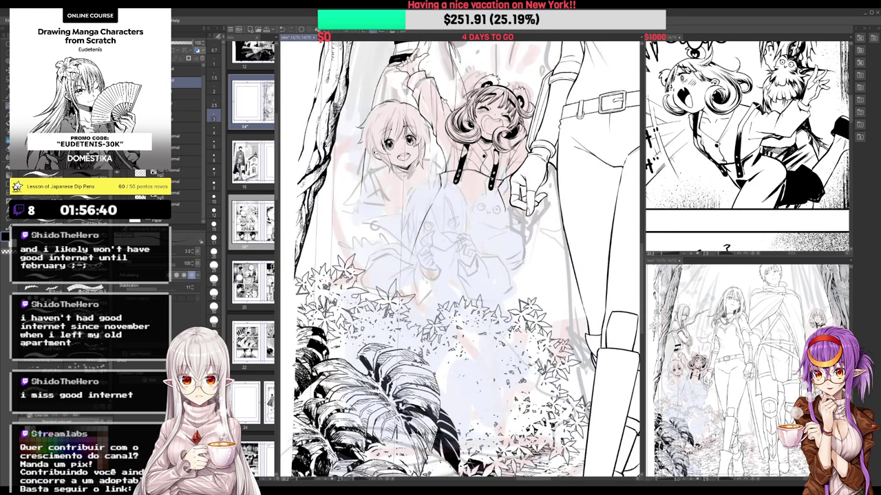
scroll(444, 145, "up", 3)
left_click_drag(435, 138, 426, 139)
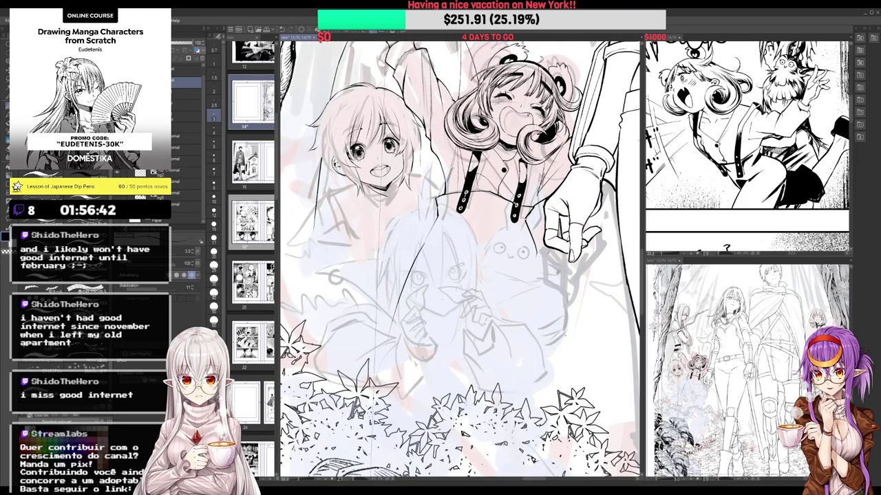
mouse_move(343, 193)
left_mouse_down()
mouse_move(385, 202)
mouse_move(418, 189)
left_mouse_up()
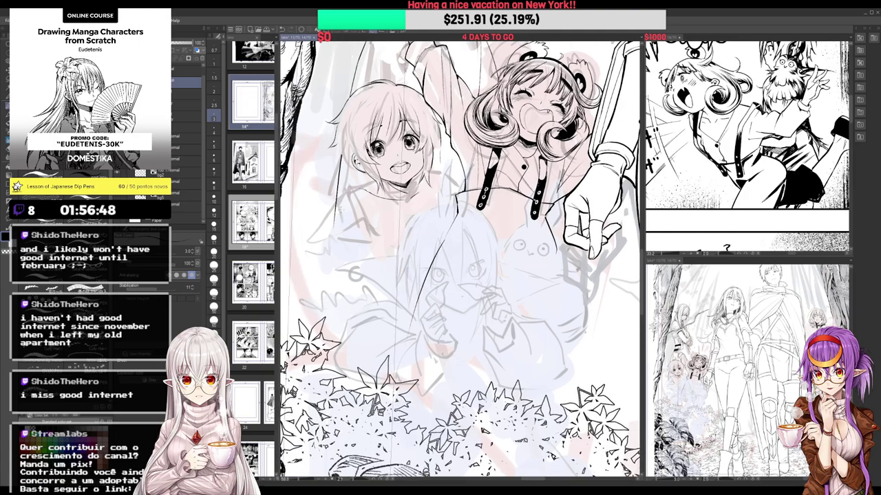
mouse_move(374, 179)
left_mouse_down()
mouse_move(352, 184)
mouse_move(378, 199)
left_mouse_up()
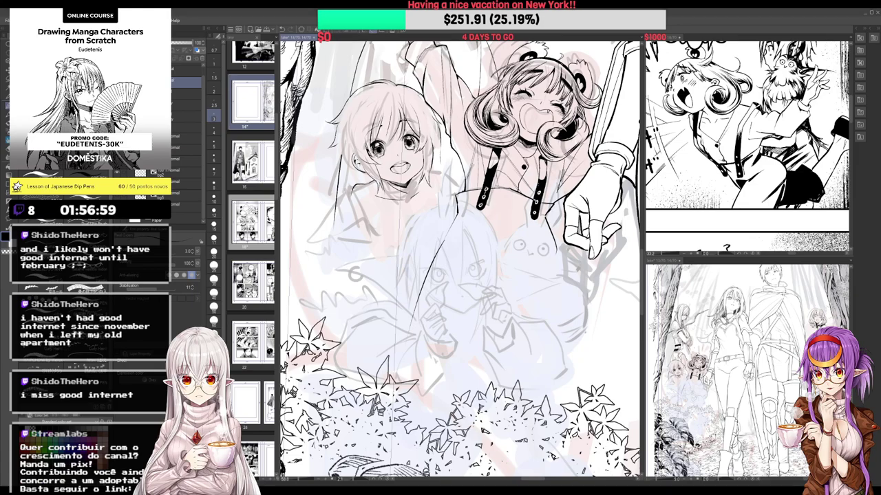
mouse_move(392, 206)
left_mouse_down()
mouse_move(381, 185)
mouse_move(399, 204)
left_mouse_up()
key("e")
key("p")
Ink the child's V-shaped neckline, torso side and both shoulders, redoing the torso line once
mouse_move(410, 163)
left_mouse_down()
mouse_move(413, 184)
mouse_move(401, 203)
mouse_move(371, 214)
mouse_move(368, 257)
left_mouse_up()
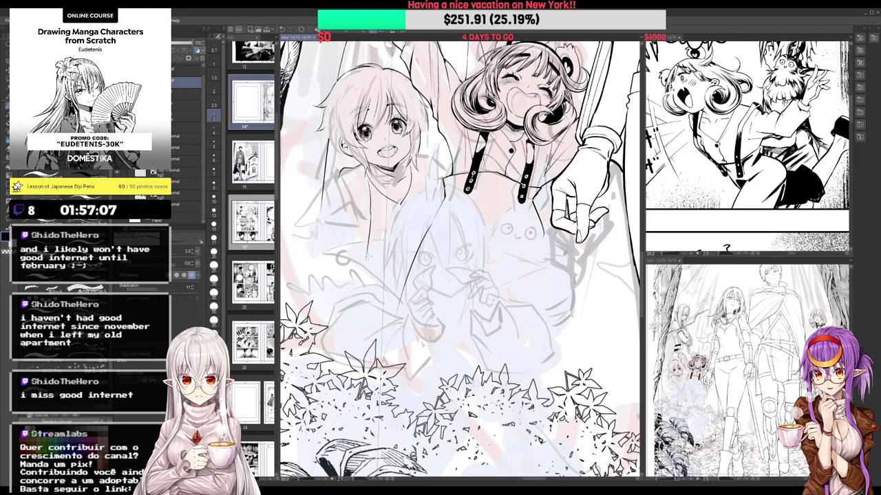
key("ctrl+z")
left_click_drag(370, 210, 365, 263)
mouse_move(336, 178)
left_mouse_down()
mouse_move(339, 220)
mouse_move(322, 218)
mouse_move(350, 227)
left_mouse_up()
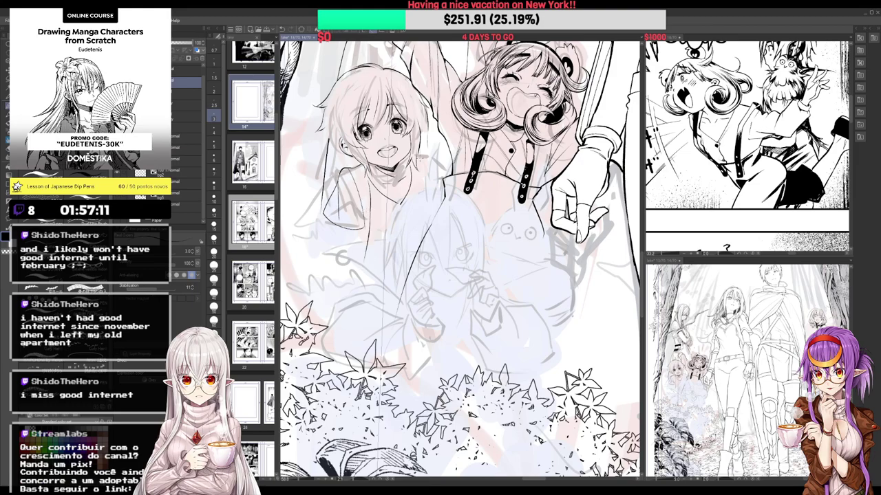
mouse_move(418, 158)
left_mouse_down()
mouse_move(431, 160)
mouse_move(441, 196)
left_mouse_up()
scroll(439, 196, "down", 2)
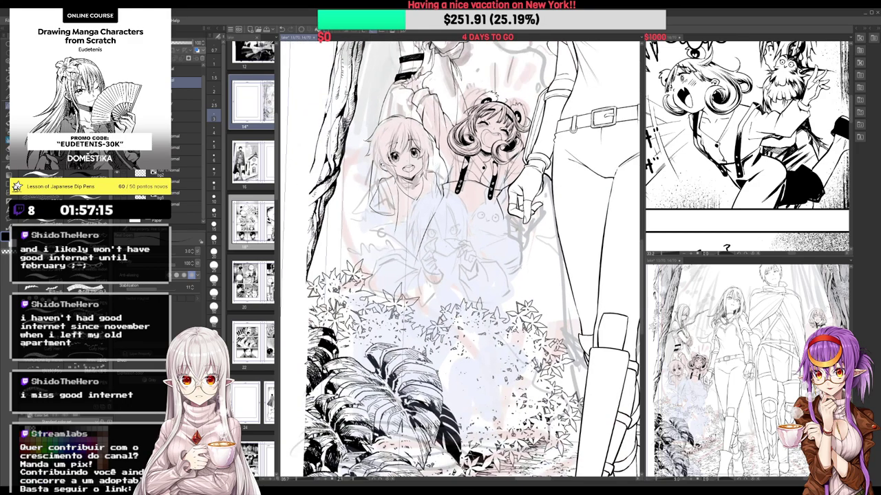
Ink the long hair strands flowing outward behind the child's shoulder and down past the sleeve, redoing the first lock
key("ctrl+plus")
mouse_move(365, 177)
left_mouse_down()
mouse_move(376, 153)
mouse_move(377, 195)
mouse_move(340, 208)
left_mouse_up()
key("ctrl+z")
key("e")
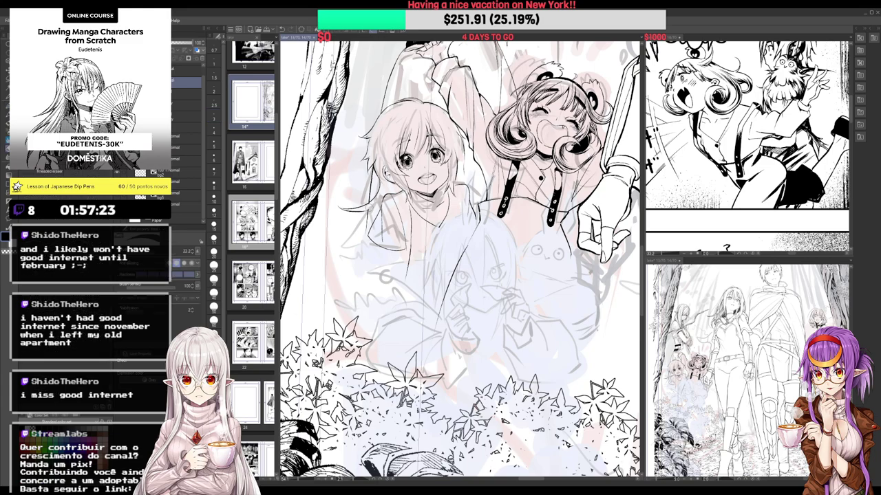
scroll(461, 259, "down", 2)
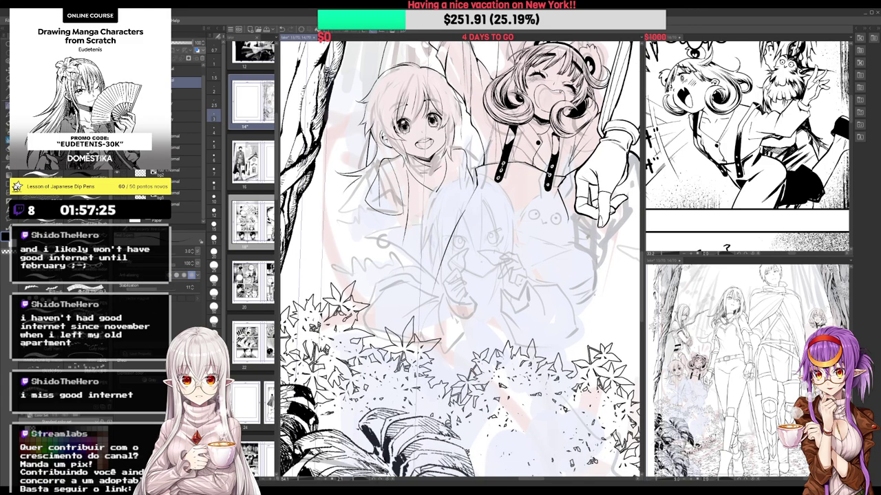
left_click_drag(359, 178, 328, 209)
key("ctrl+z")
key("ctrl+z")
mouse_move(358, 176)
left_mouse_down()
mouse_move(328, 207)
mouse_move(341, 239)
left_mouse_up()
left_click_drag(350, 210, 359, 238)
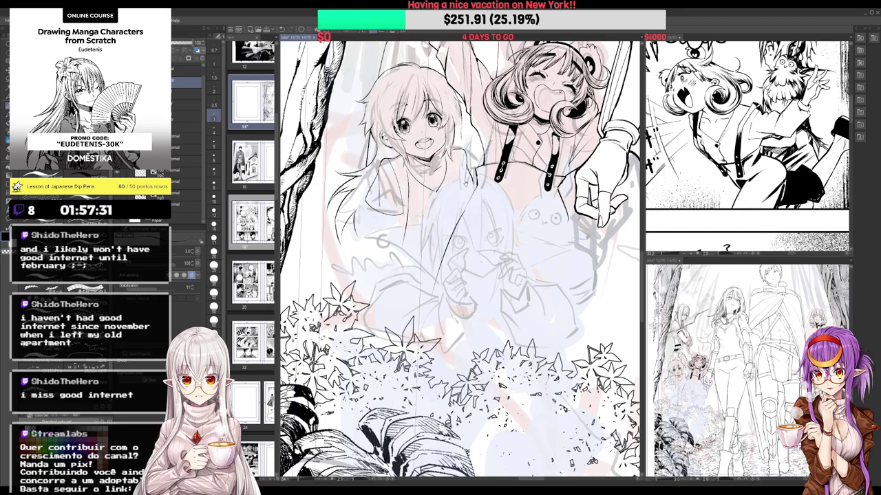
Ink the short fold lines at the waist of the child's shirt and erase the torso line running past them
left_click_drag(413, 220, 367, 245)
mouse_move(414, 157)
left_mouse_down()
mouse_move(418, 173)
mouse_move(390, 224)
mouse_move(392, 217)
left_mouse_up()
scroll(430, 182, "down", 3)
scroll(461, 256, "up", 3)
key("e")
key("p")
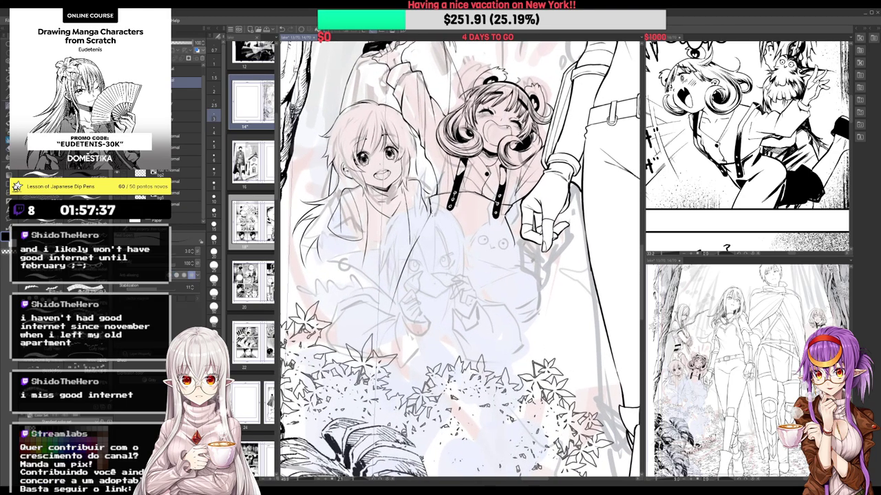
scroll(397, 227, "up", 1)
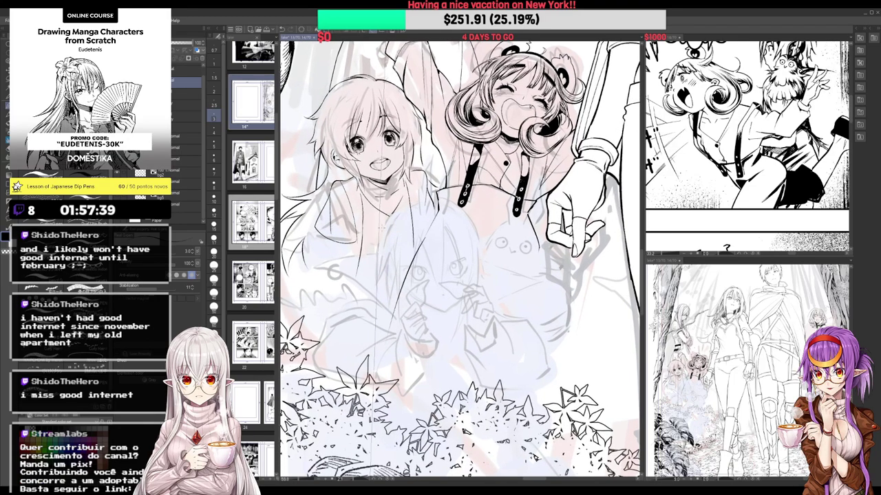
scroll(398, 227, "up", 1)
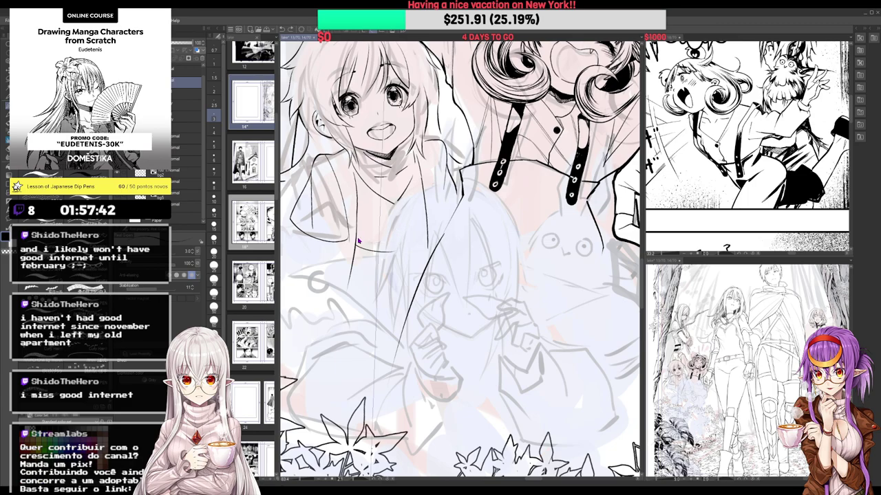
left_click_drag(392, 246, 393, 202)
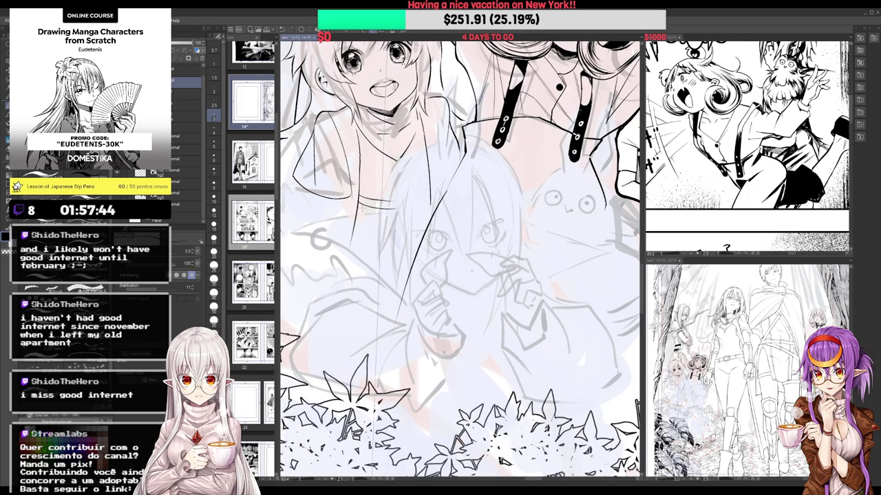
key("e")
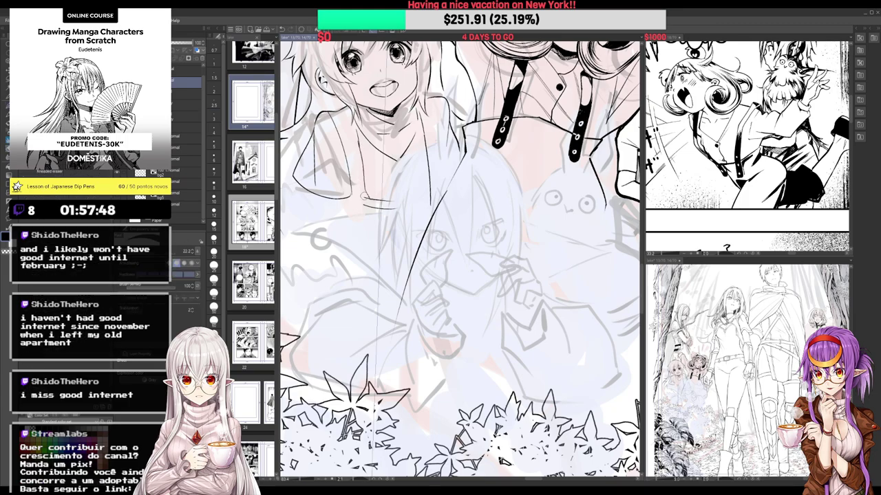
scroll(375, 220, "down", 3)
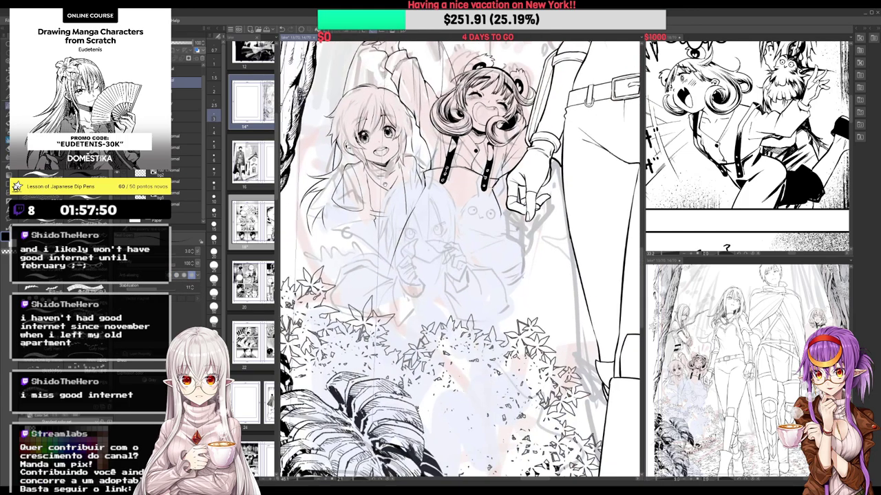
scroll(425, 186, "up", 2)
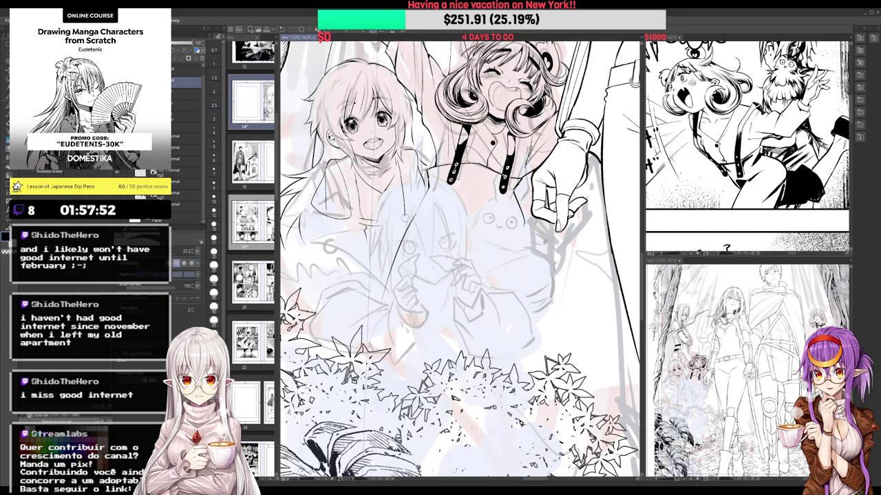
scroll(406, 213, "down", 2)
left_click_drag(560, 170, 587, 127)
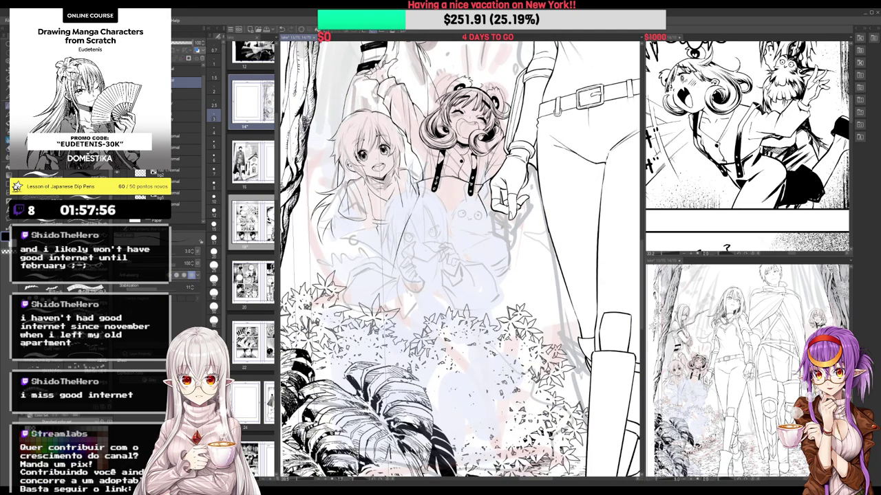
Hide the rough sketch and ink a second hem line along the opening of the child's short sleeve
left_click(117, 172)
scroll(378, 169, "down", 2)
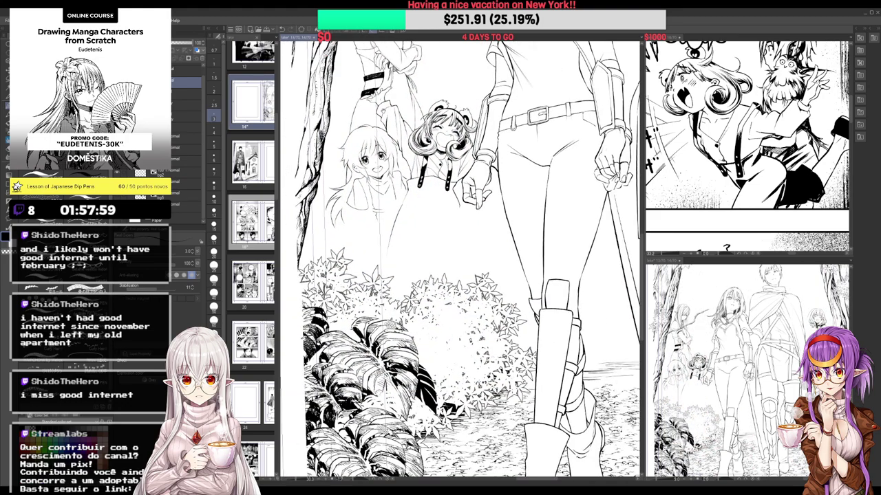
scroll(362, 202, "up", 4)
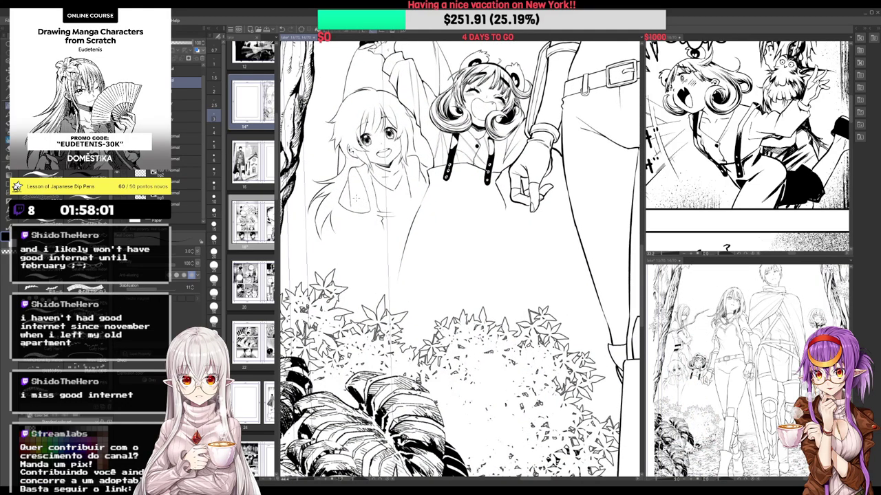
scroll(341, 199, "up", 3)
mouse_move(339, 198)
left_mouse_down()
mouse_move(370, 219)
mouse_move(407, 219)
left_mouse_up()
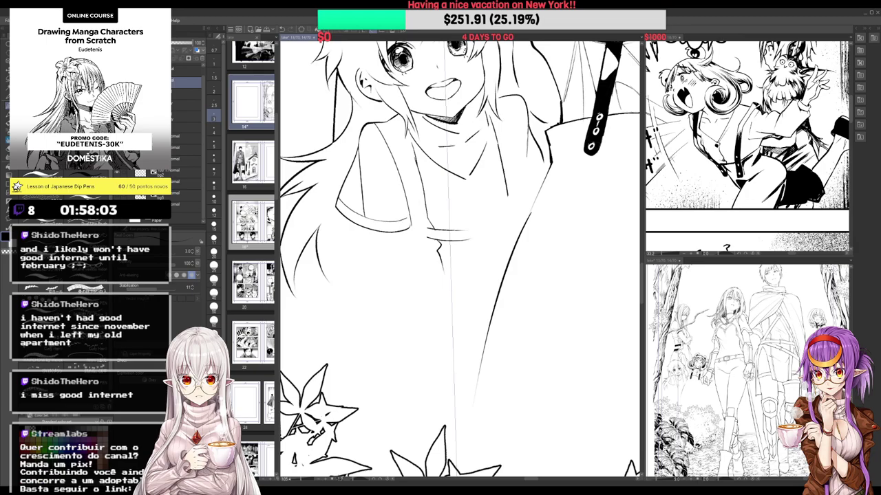
scroll(402, 205, "down", 2)
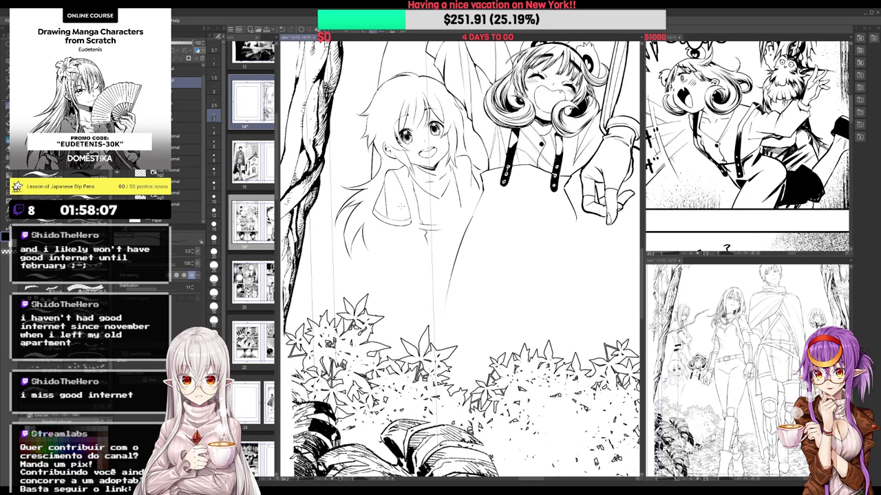
scroll(446, 96, "up", 4)
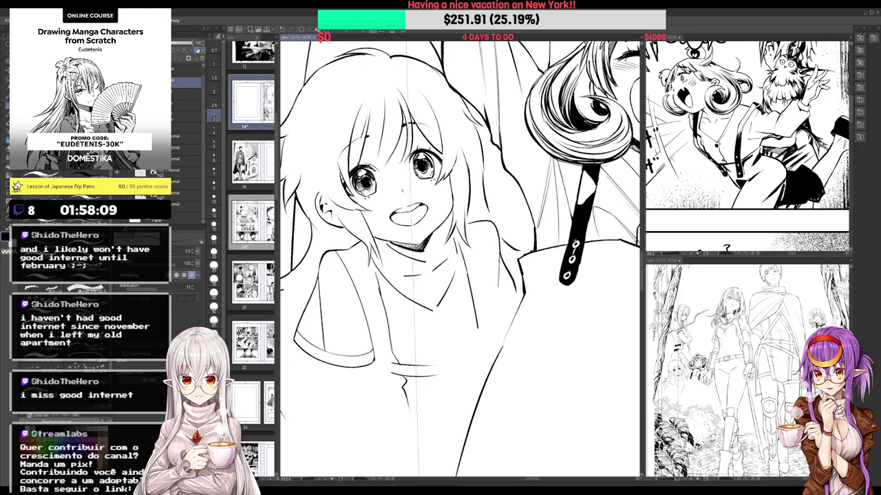
Add fine strands to the child's bangs and side hair, and detail the hair around the visible ear
left_click_drag(383, 168, 394, 137)
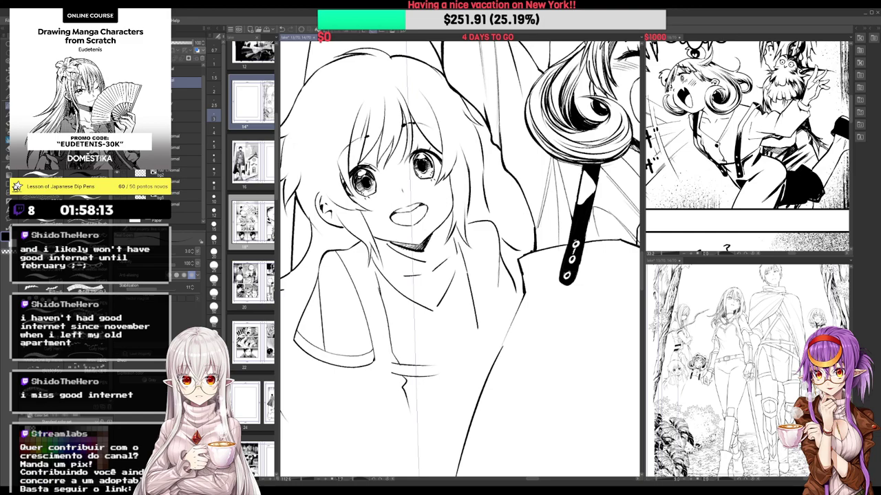
left_click_drag(367, 126, 363, 158)
key("e")
key("p")
left_click_drag(338, 152, 323, 185)
mouse_move(330, 206)
left_mouse_down()
mouse_move(351, 202)
mouse_move(326, 191)
mouse_move(339, 194)
mouse_move(358, 199)
mouse_move(360, 217)
mouse_move(353, 213)
left_mouse_up()
mouse_move(343, 198)
left_mouse_down()
mouse_move(358, 218)
mouse_move(357, 211)
left_mouse_up()
left_click_drag(348, 192, 354, 203)
scroll(348, 194, "down", 5)
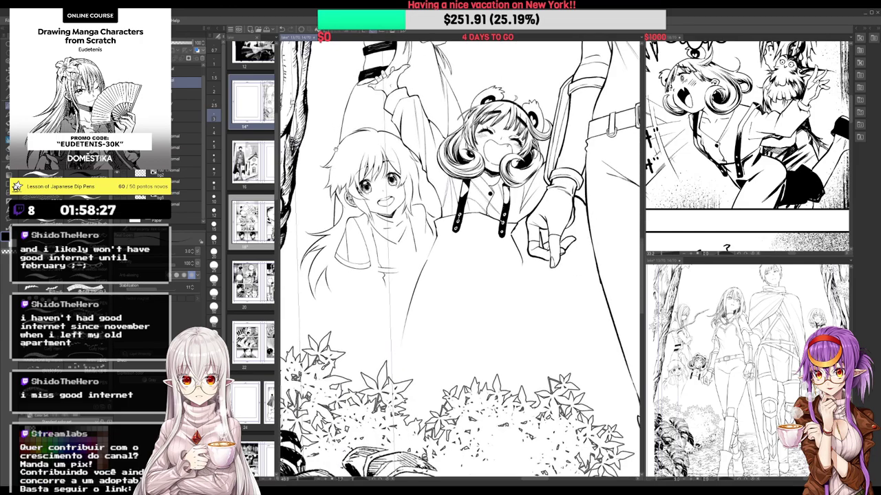
Ink and clean up extra strands in the child's hair on the side facing the bear-eared girl
key("ctrl+plus")
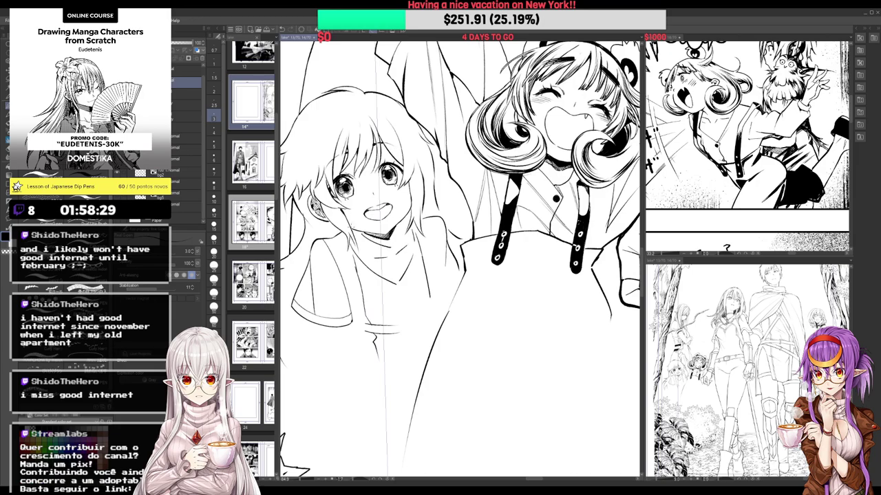
key("ctrl+minus")
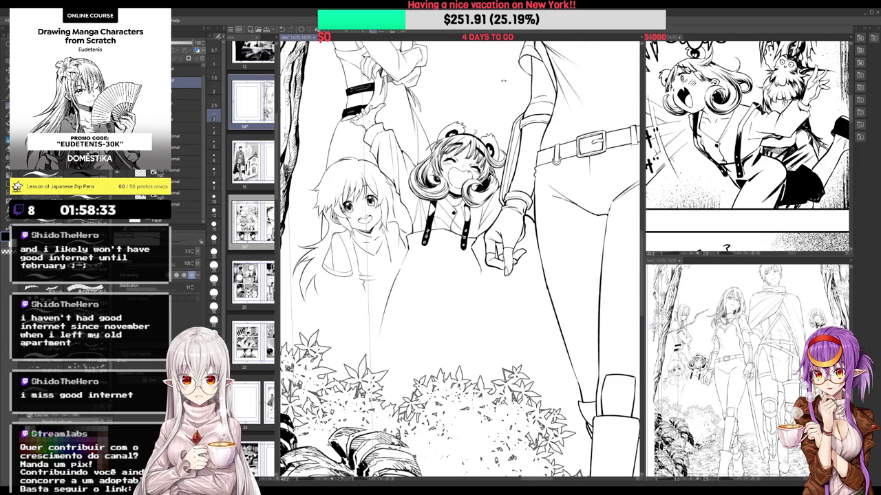
key("ctrl+plus")
key("ctrl+plus")
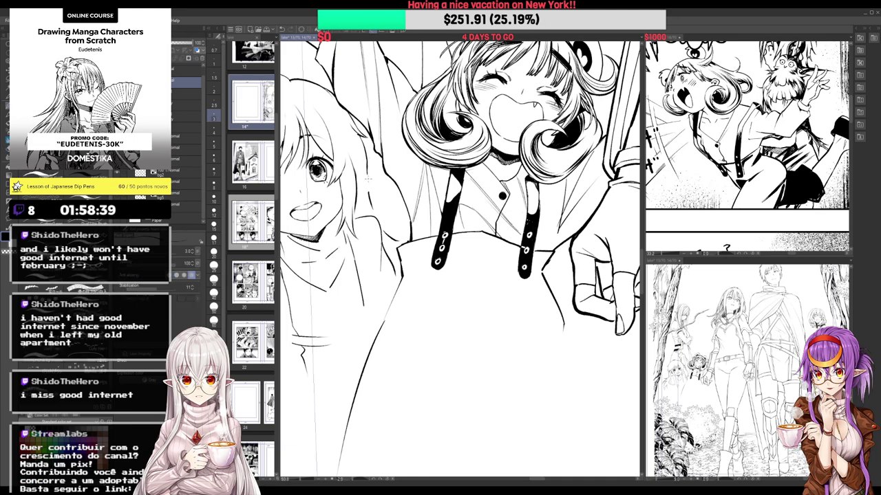
key("e")
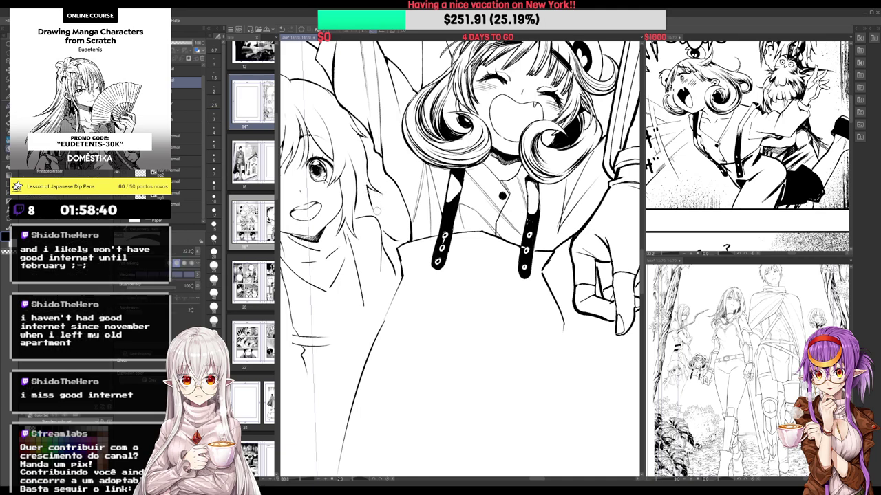
key("p")
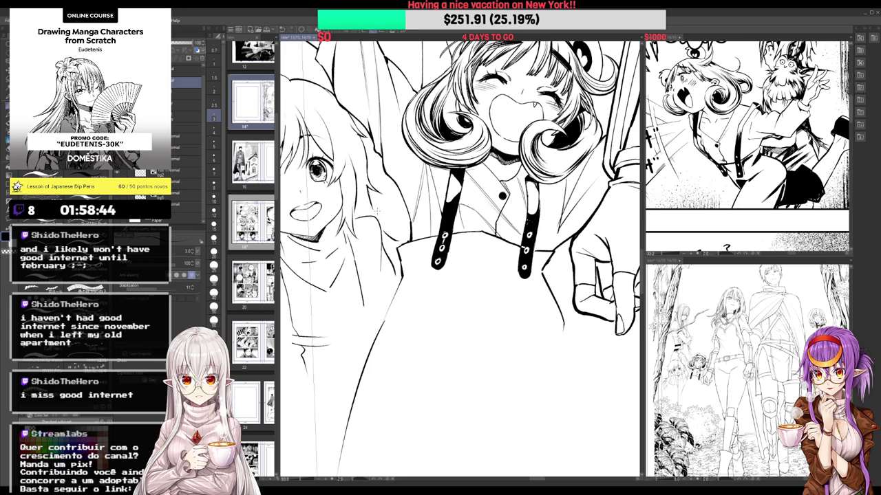
mouse_move(359, 165)
left_mouse_down()
mouse_move(350, 119)
mouse_move(369, 175)
left_mouse_up()
key("e")
key("p")
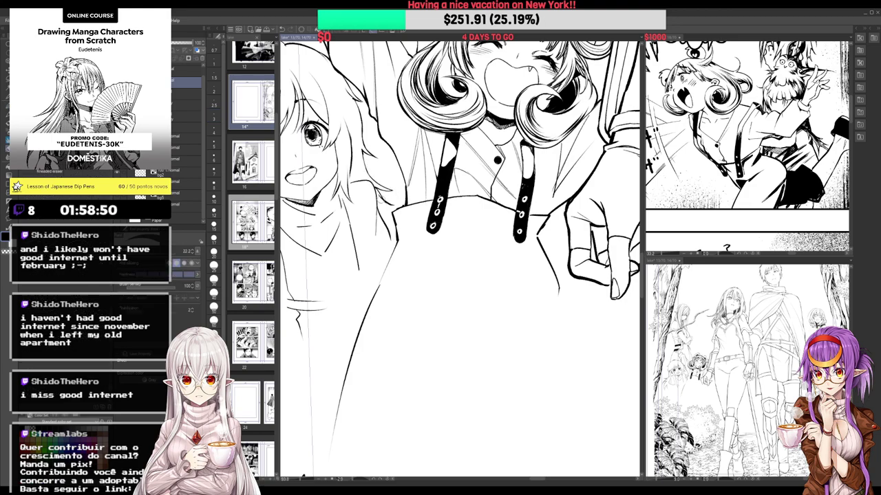
left_click_drag(379, 207, 398, 224)
scroll(394, 214, "down", 5)
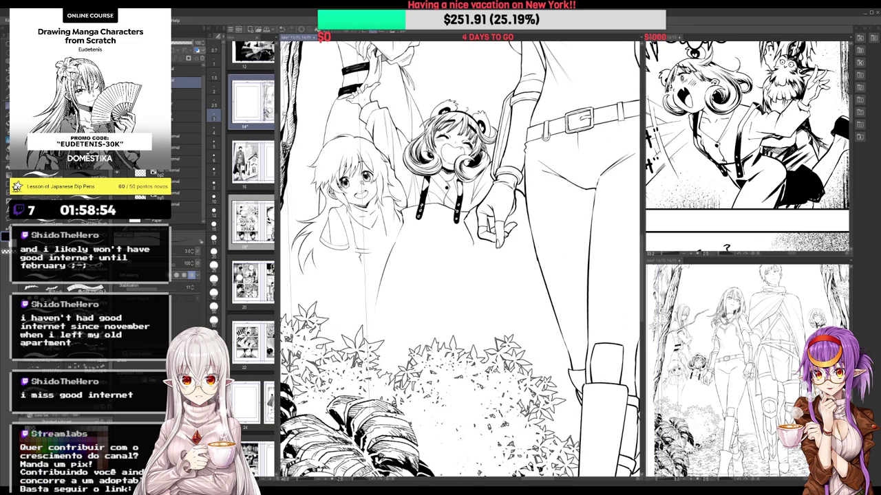
Ink the pointed hair locks falling to the child's shoulder next to the bear-eared girl's dress
scroll(306, 172, "up", 2)
key("p")
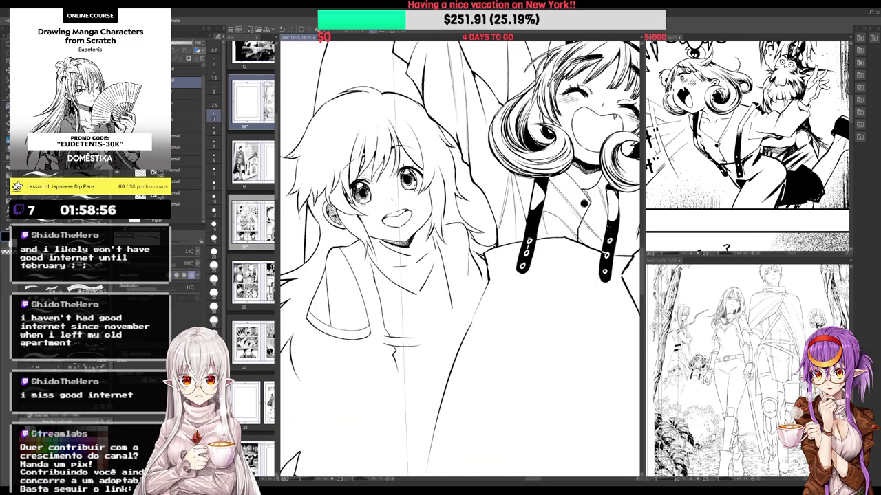
mouse_move(367, 248)
left_mouse_down()
mouse_move(355, 215)
mouse_move(357, 230)
mouse_move(342, 214)
left_mouse_up()
key("e")
key("p")
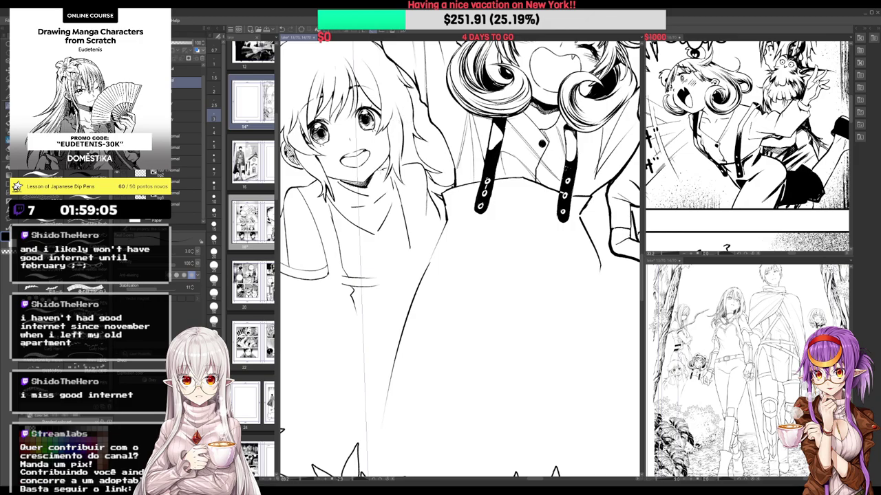
scroll(375, 162, "down", 2)
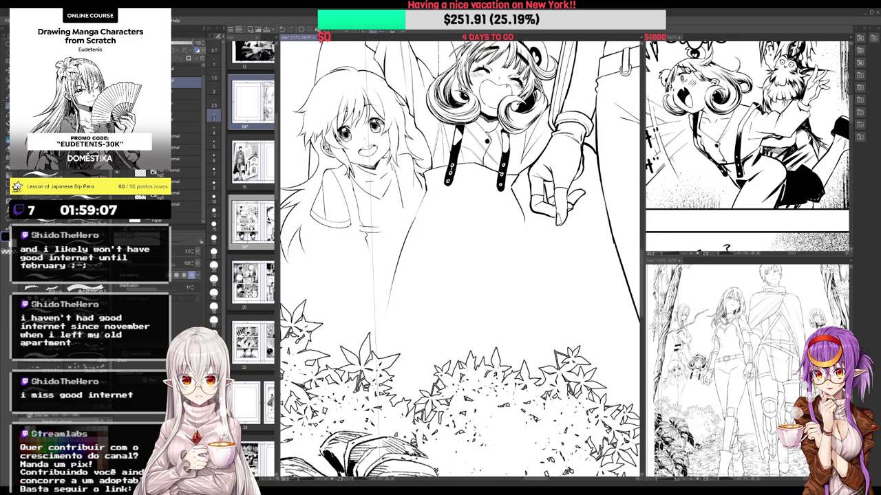
Refine the strands of the child's bangs between the eyes
scroll(337, 103, "up", 2)
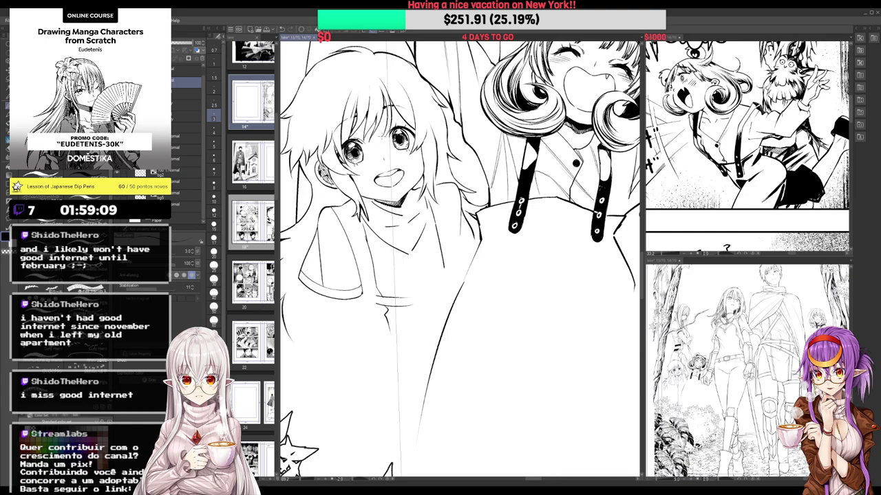
left_click_drag(379, 129, 387, 140)
mouse_move(390, 125)
left_mouse_down()
mouse_move(386, 168)
mouse_move(389, 142)
mouse_move(388, 152)
left_mouse_up()
key("e")
key("p")
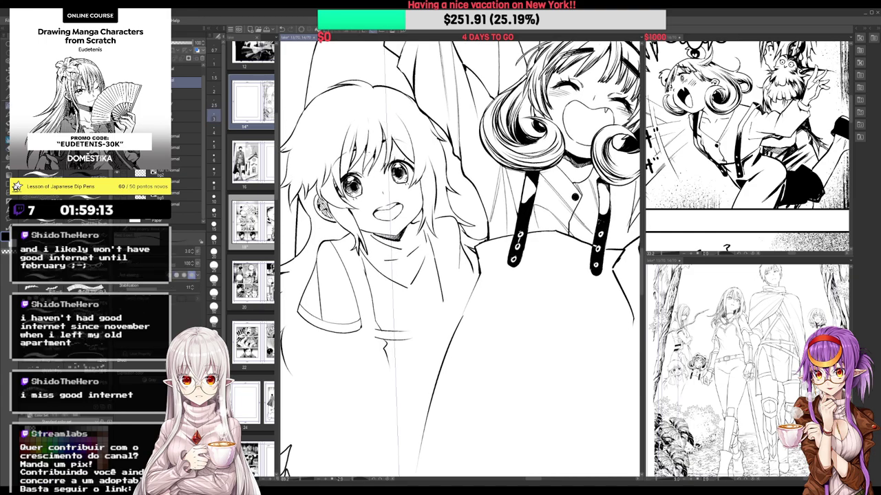
scroll(355, 118, "down", 3)
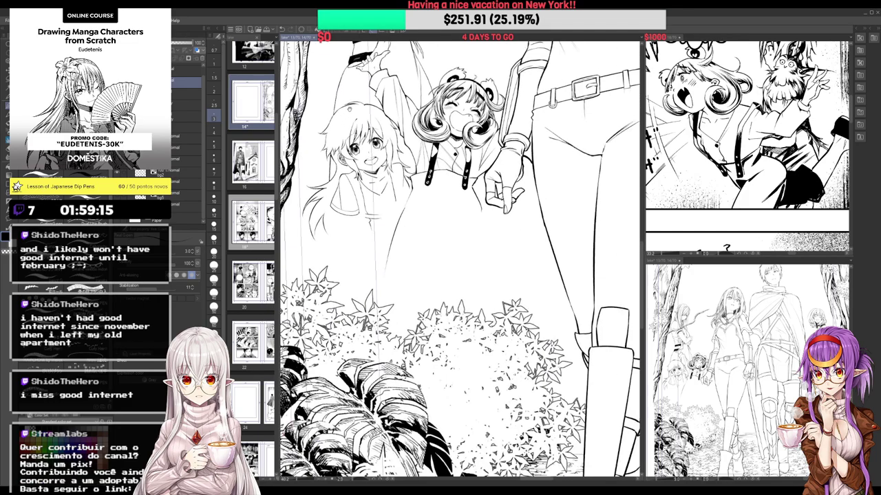
Show the rough sketch again and frame the crouching child and rabbit-like creature below the two inked children
left_click_drag(489, 82, 495, 181)
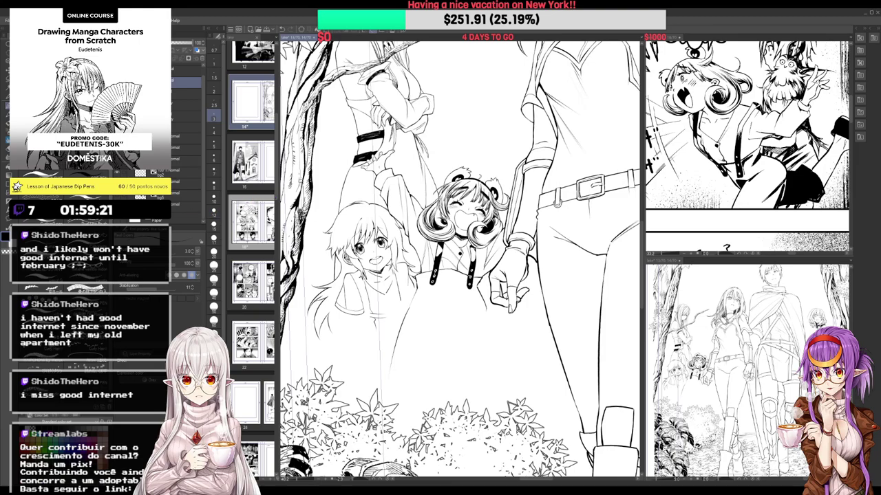
left_click(117, 207)
left_click_drag(412, 314, 399, 186)
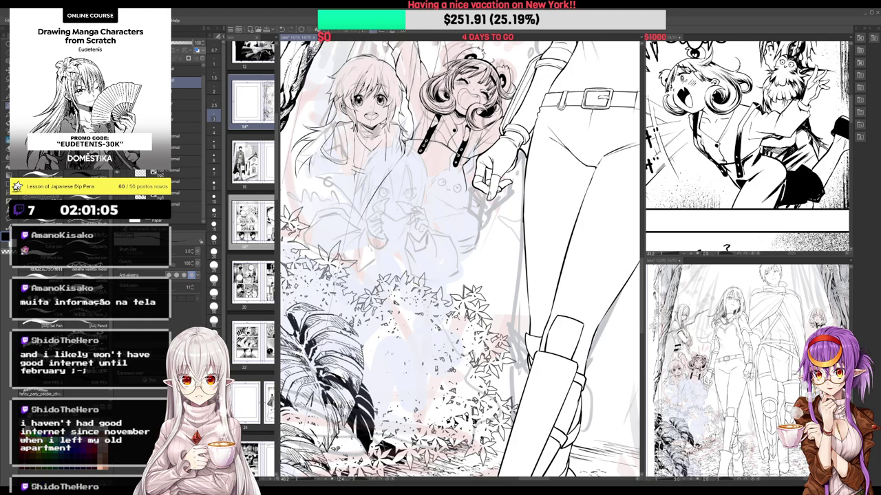
left_click_drag(459, 275, 461, 254)
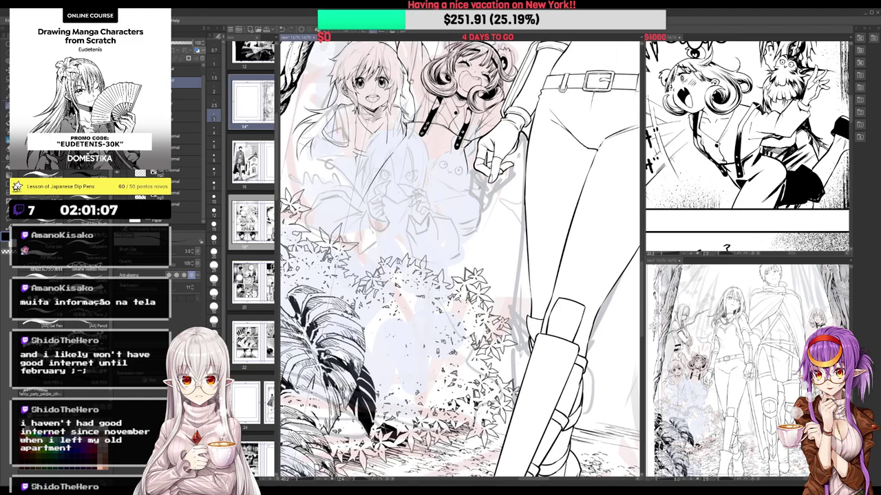
left_click_drag(404, 101, 381, 111)
left_click_drag(358, 144, 353, 181)
scroll(365, 150, "up", 4)
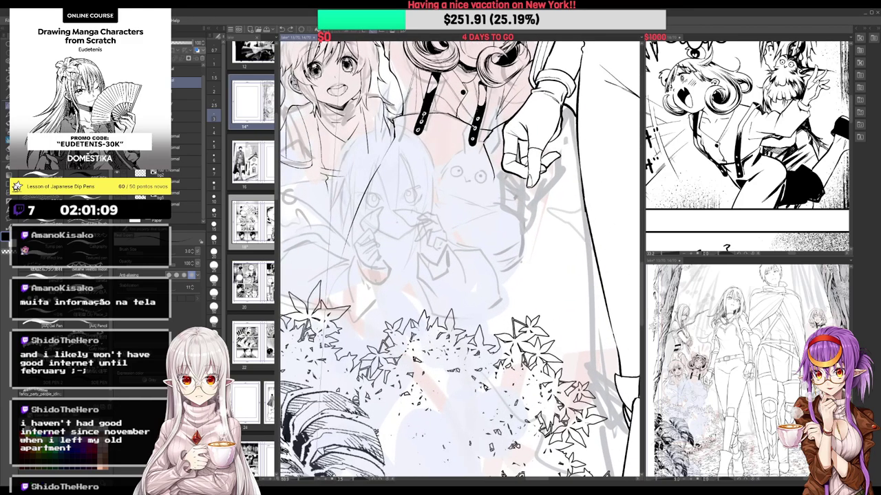
Ink and clean up the rounded outline of the crouching child's head along both sides of the hair
mouse_move(355, 140)
left_mouse_down()
mouse_move(342, 166)
mouse_move(356, 203)
left_mouse_up()
key("e")
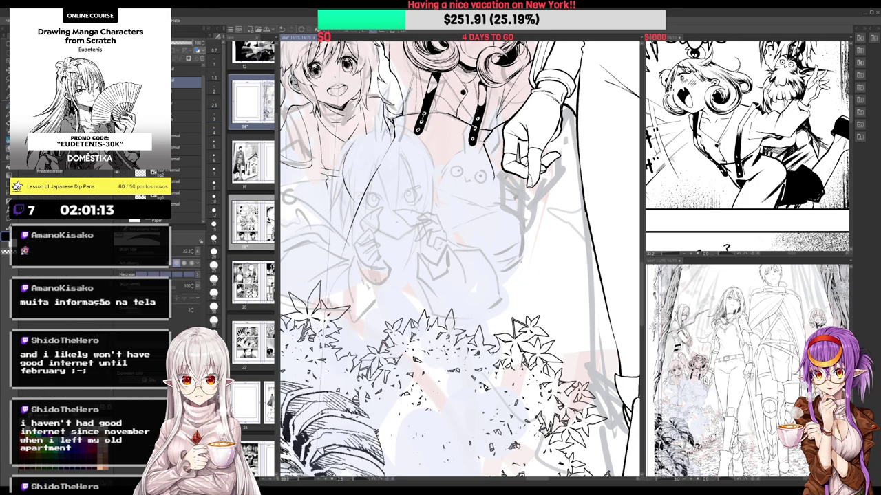
mouse_move(395, 131)
left_mouse_down()
mouse_move(420, 154)
mouse_move(412, 128)
mouse_move(414, 160)
left_mouse_up()
key("p")
key("e")
left_click_drag(350, 173, 381, 116)
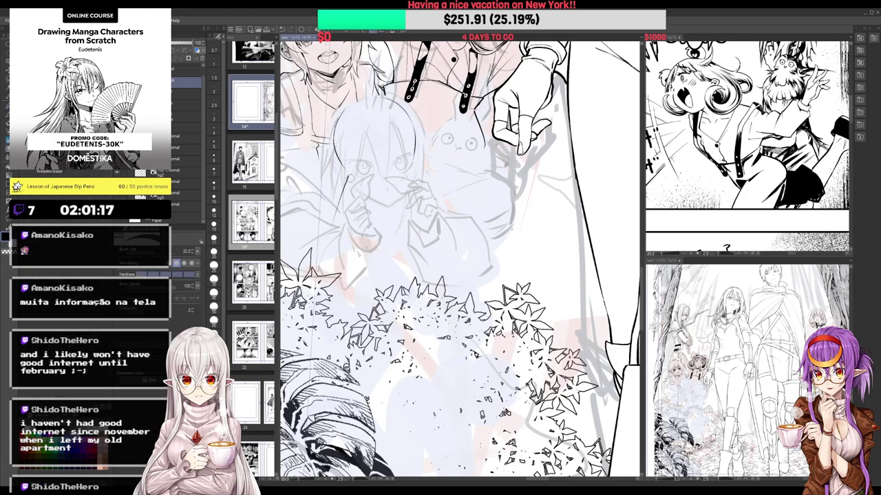
Ink the crouching child's cheek and pointed chin, clean up the jaw line, and mark the small nose
key("p")
mouse_move(350, 176)
left_mouse_down()
mouse_move(387, 206)
mouse_move(362, 195)
mouse_move(392, 205)
mouse_move(399, 198)
mouse_move(392, 204)
left_mouse_up()
key("ctrl+z")
key("ctrl+z")
key("ctrl+z")
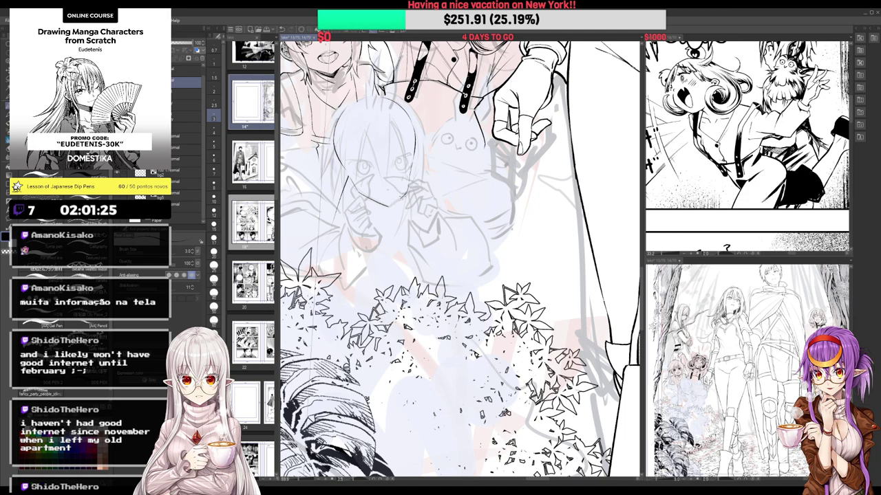
scroll(396, 203, "up", 3)
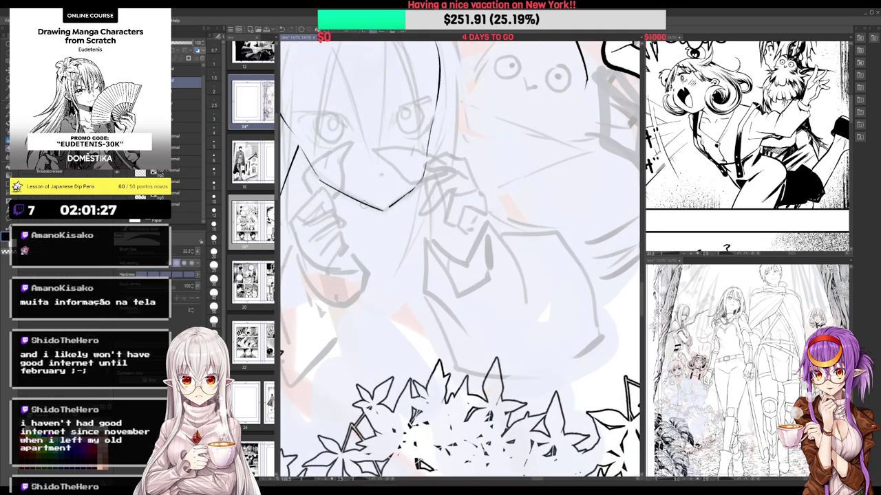
key("p")
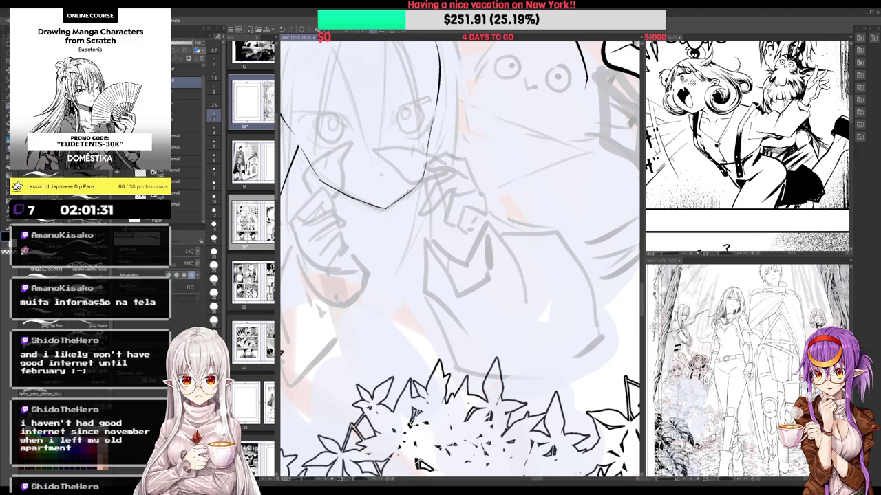
left_click_drag(386, 168, 331, 171)
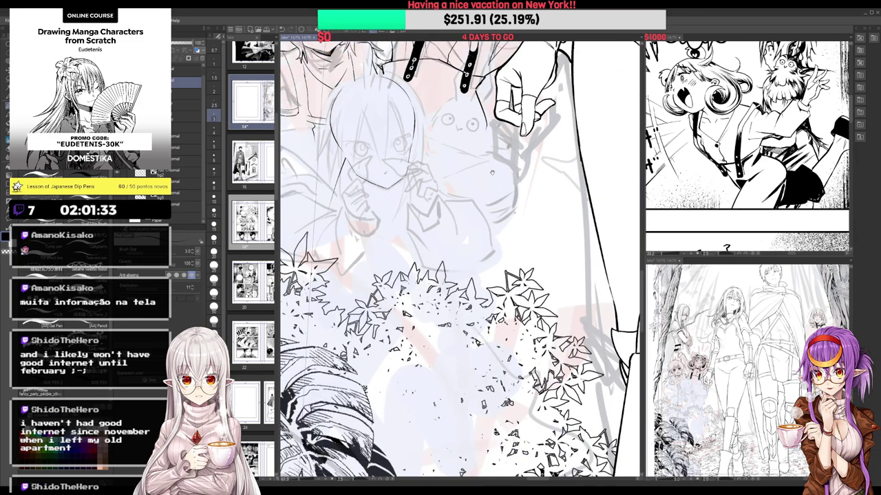
Hide the rough sketch and check the inked line art across the whole page
left_click_drag(475, 183, 551, 167)
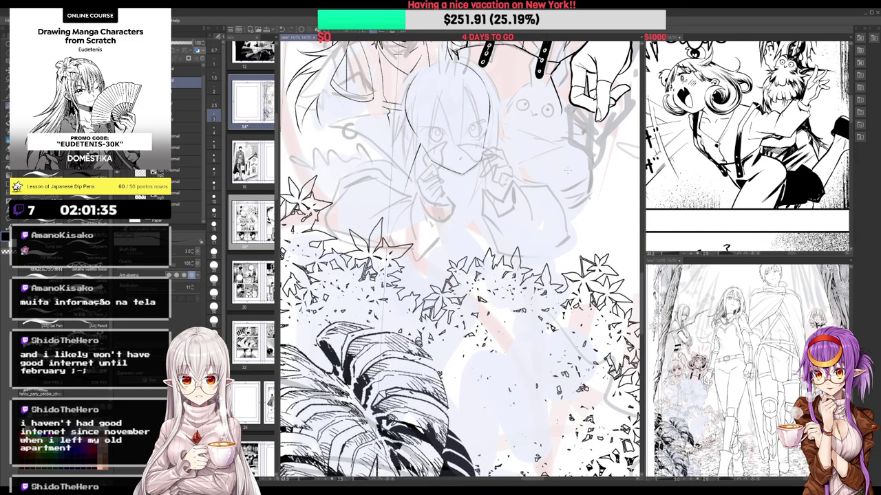
key("ctrl+h")
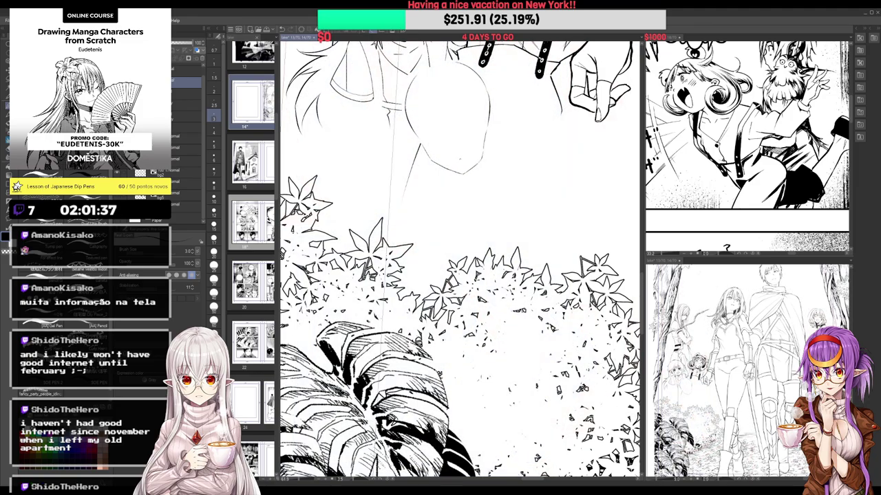
scroll(460, 260, "down", 8)
mouse_move(440, 254)
left_mouse_down()
mouse_move(454, 272)
mouse_move(441, 247)
left_mouse_up()
key("ctrl+at")
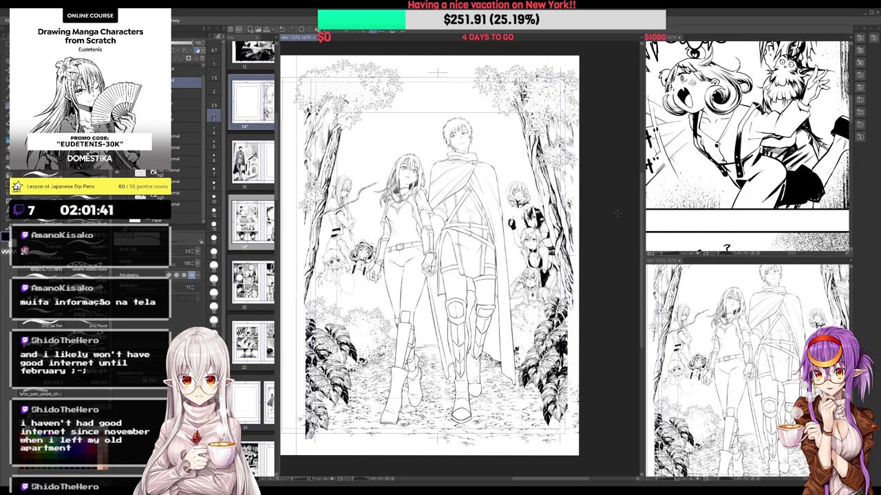